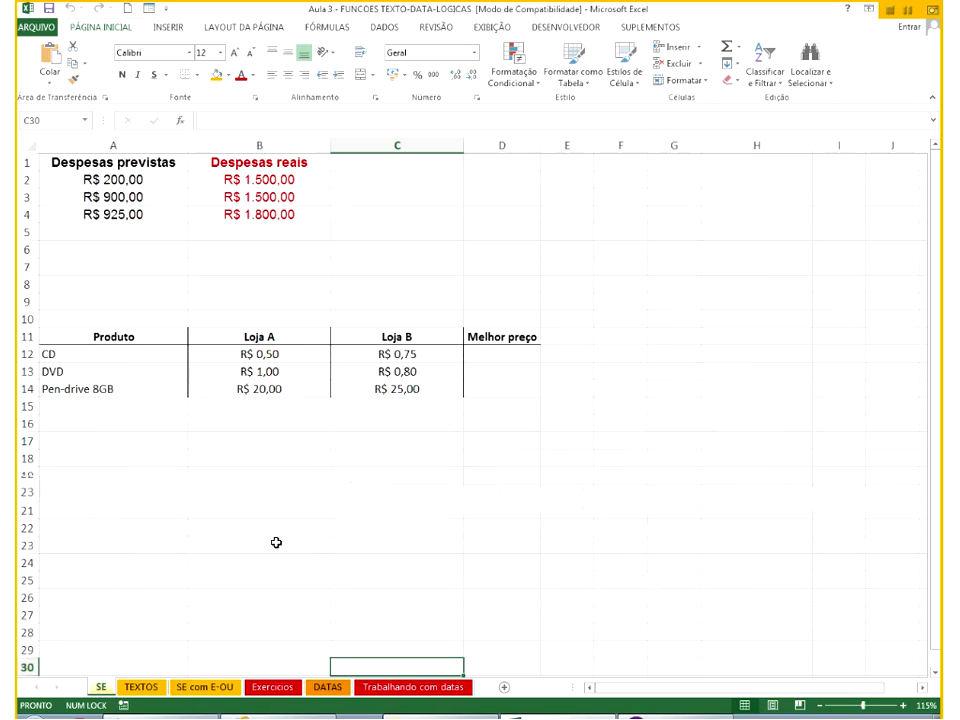
scroll(276, 542, up, 2)
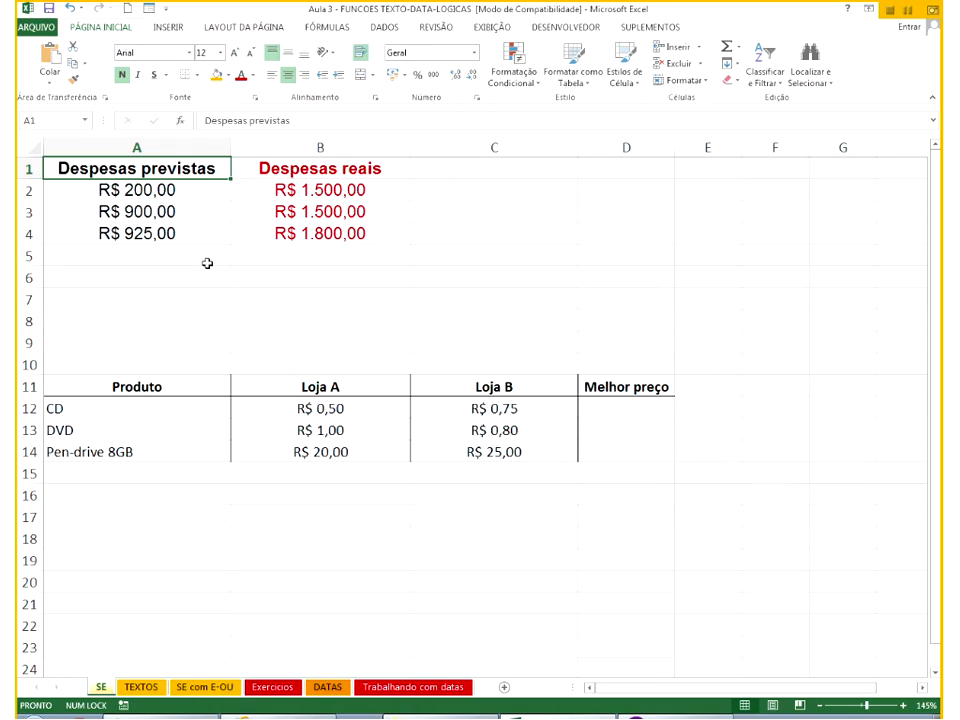
click(480, 172)
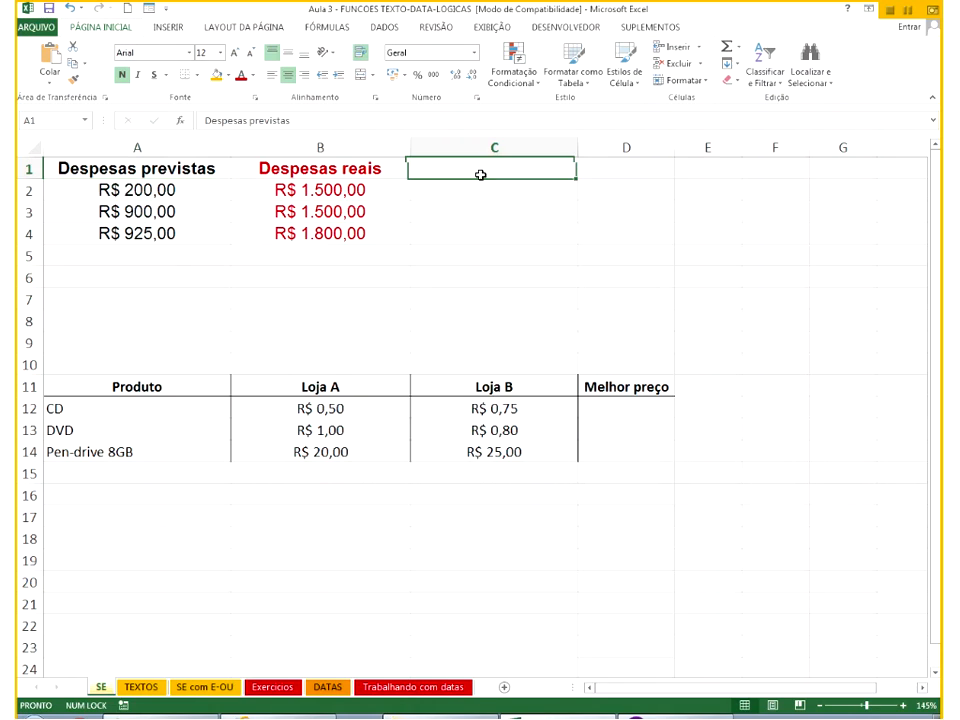
key(Caps_Lock)
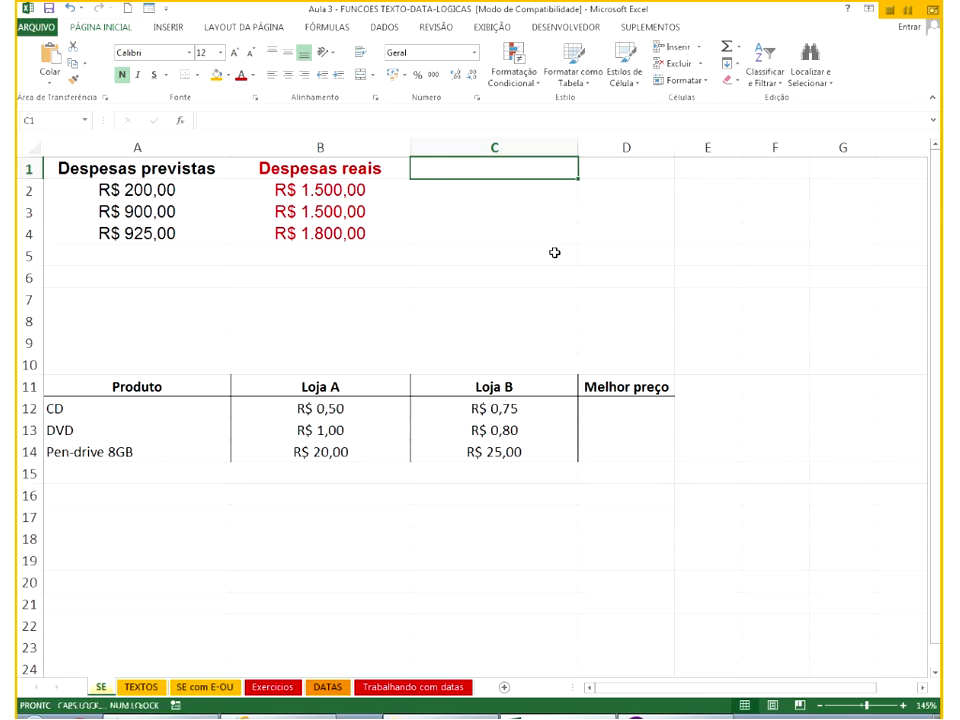
text(SE)
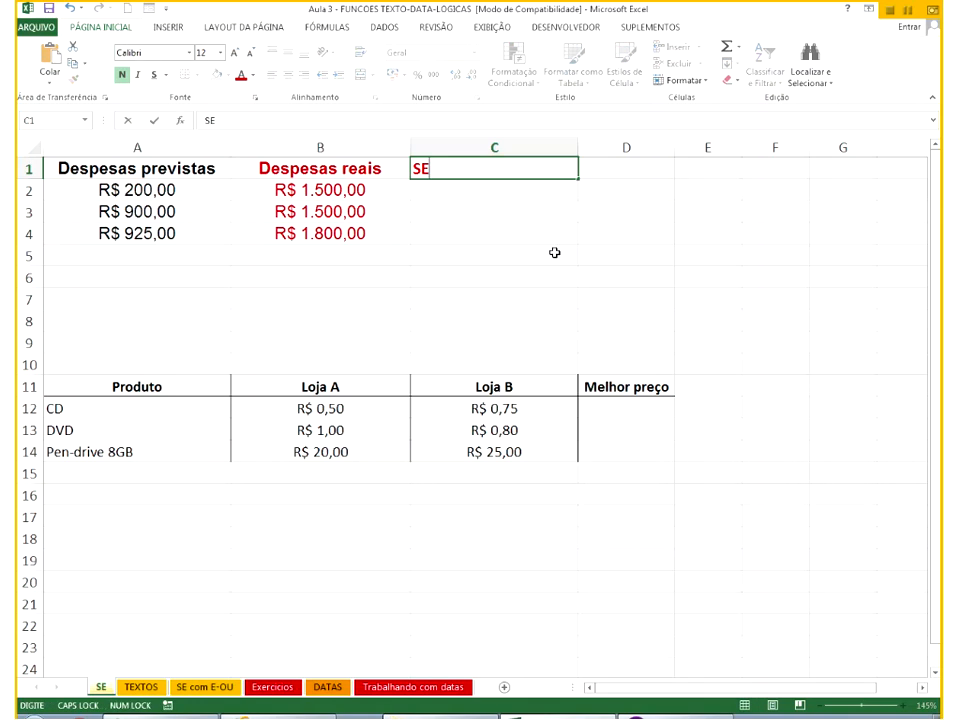
key(BackSpace)
key(BackSpace)
key(Return)
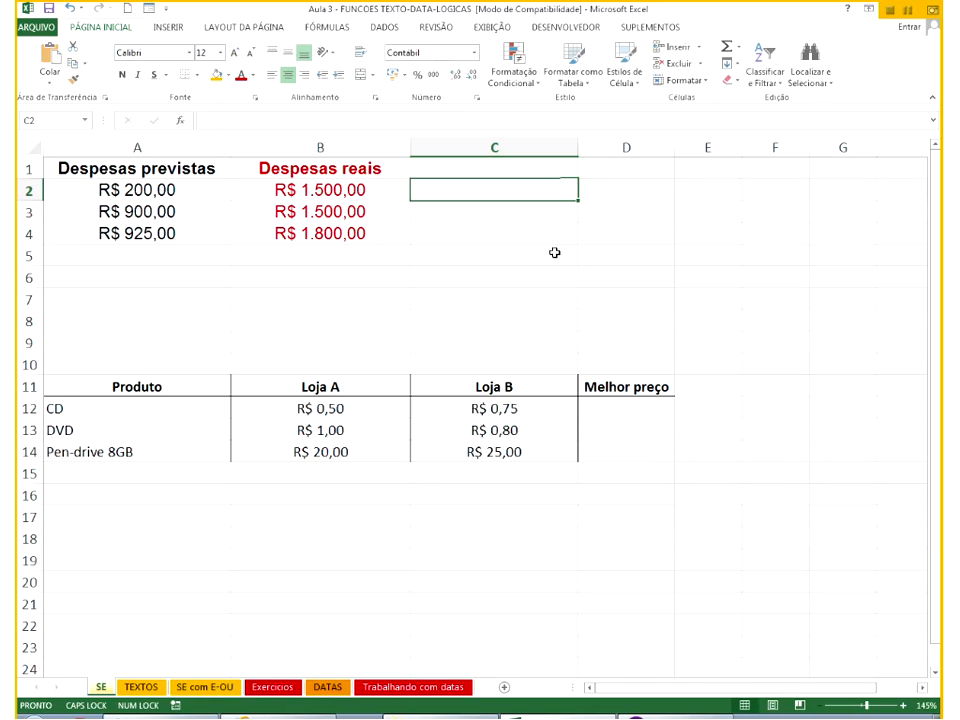
click(660, 710)
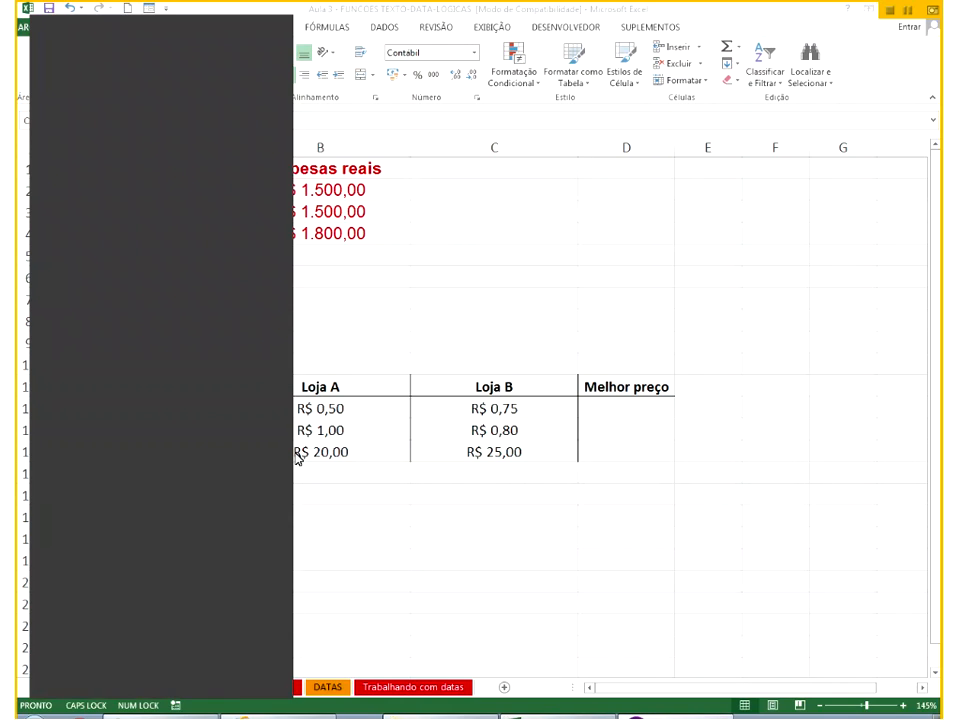
click(523, 224)
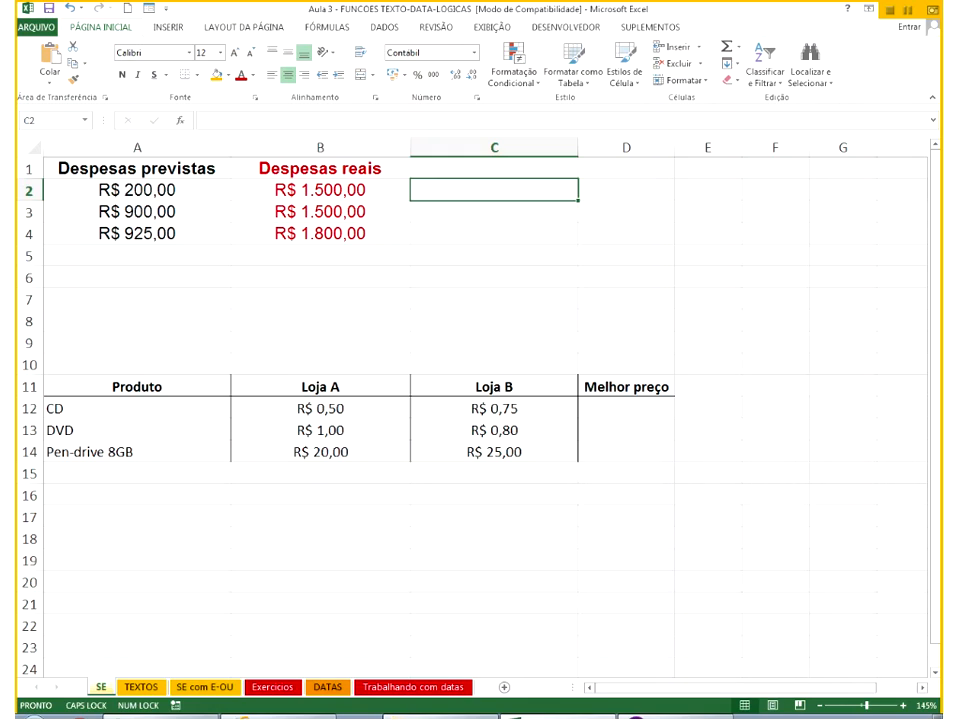
click(166, 716)
Try to enter an SE formula in C2 testing B2>A2 with " " as the value if true.
text(=SE)
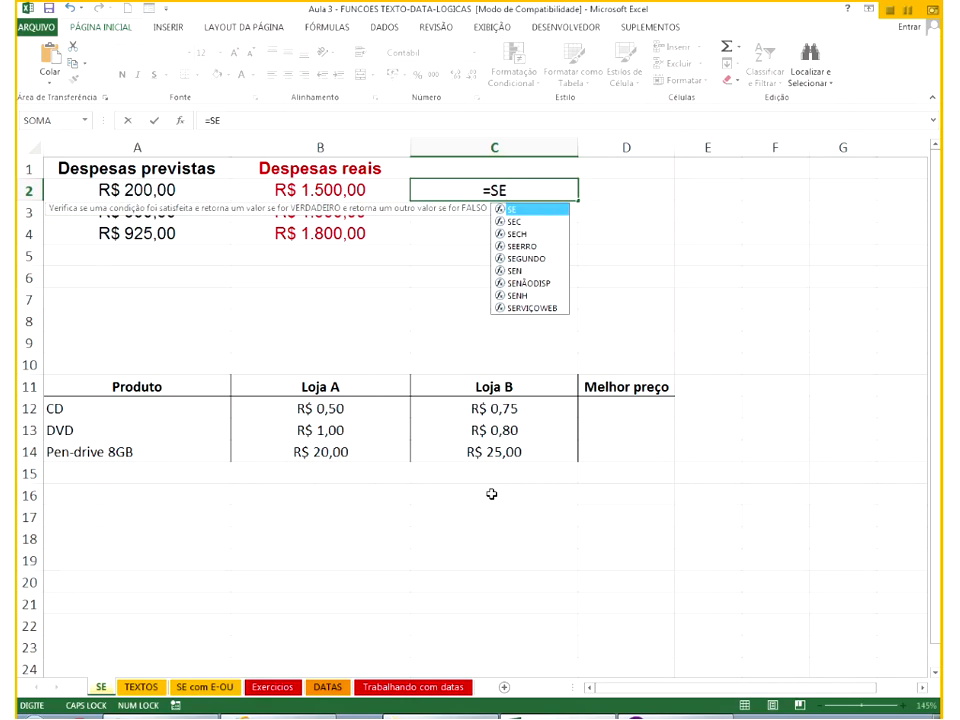
text(()
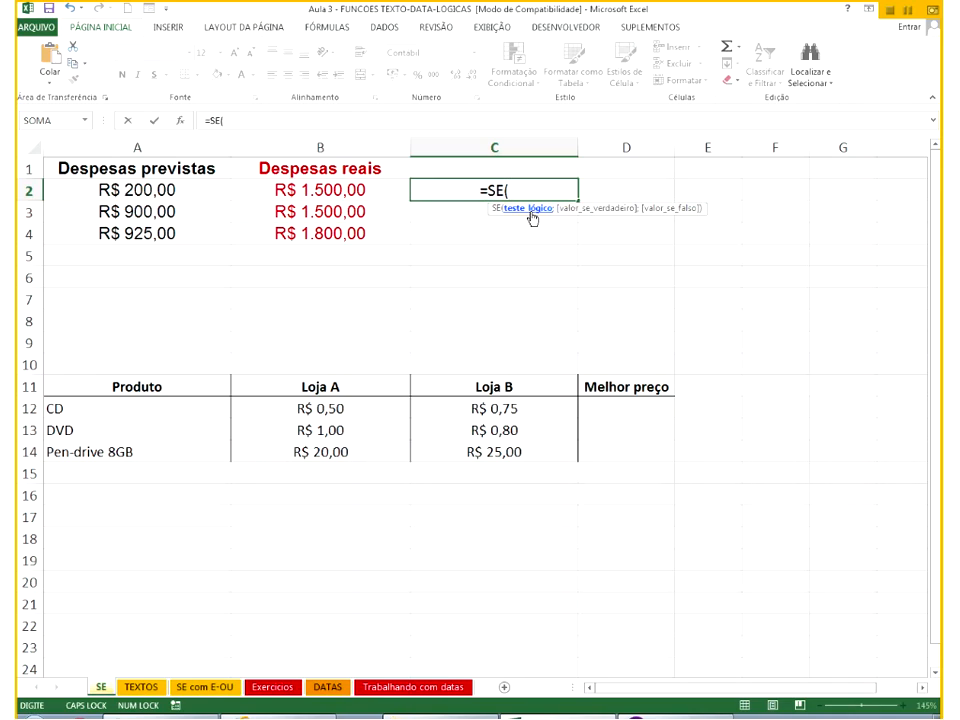
click(356, 190)
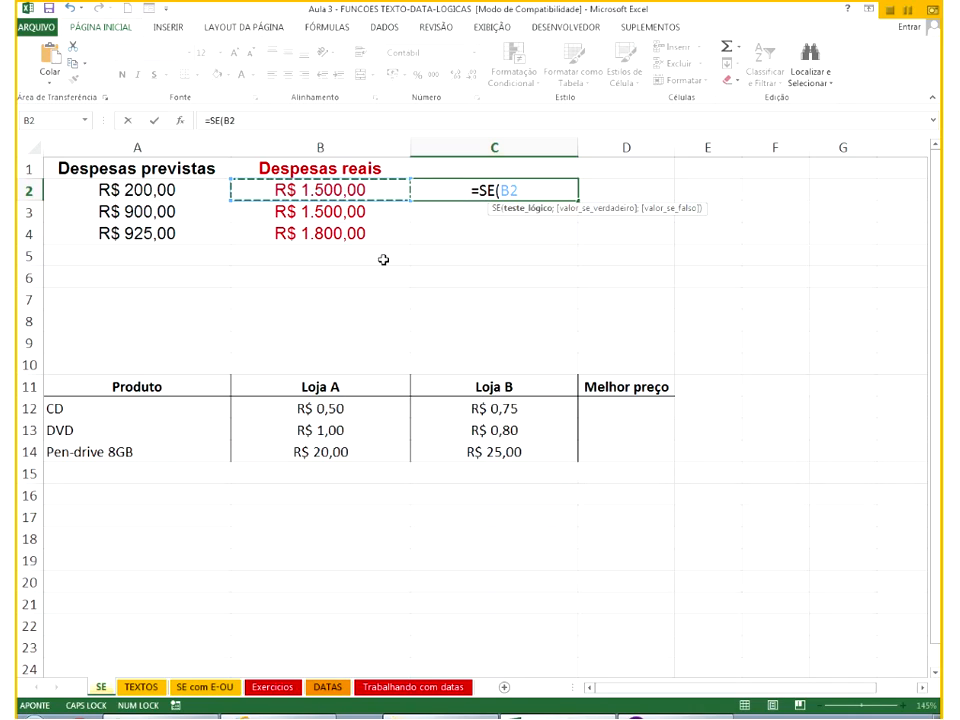
text(>)
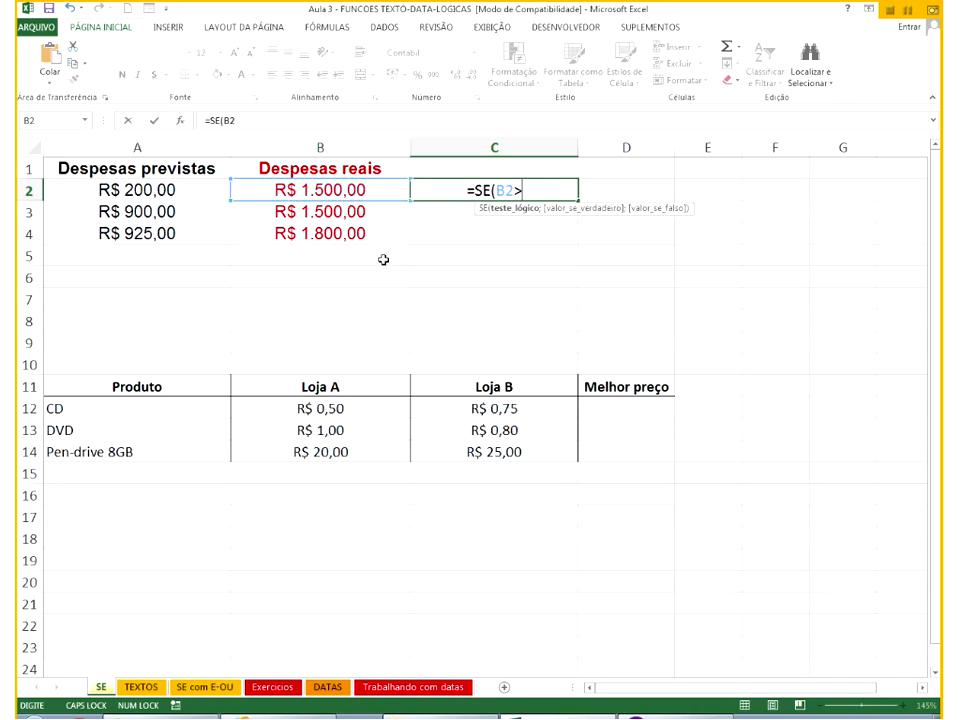
click(199, 197)
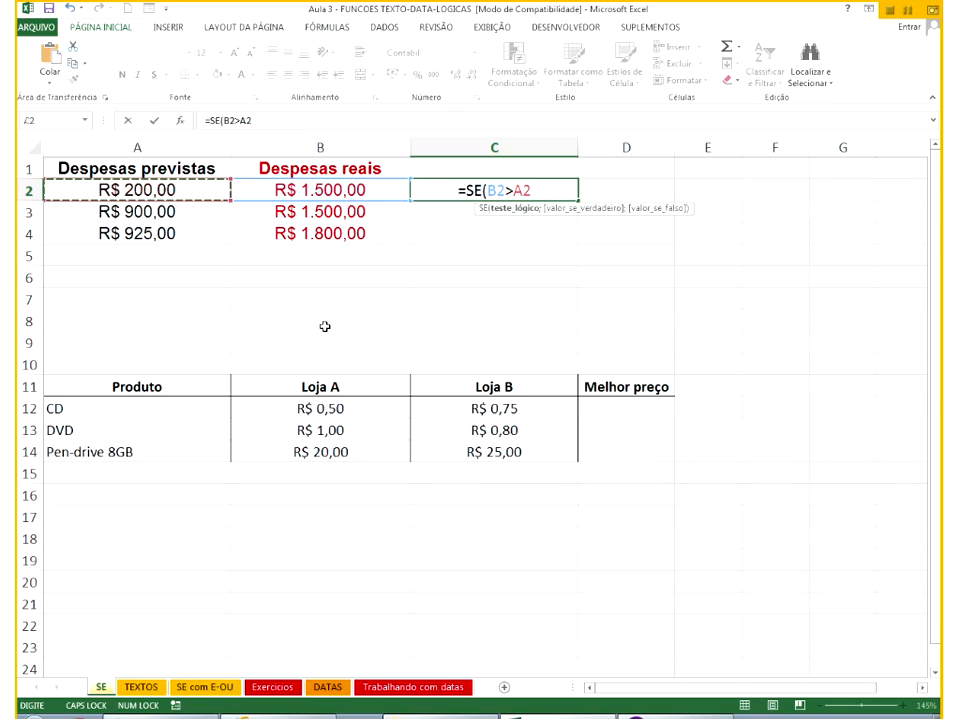
text(;)
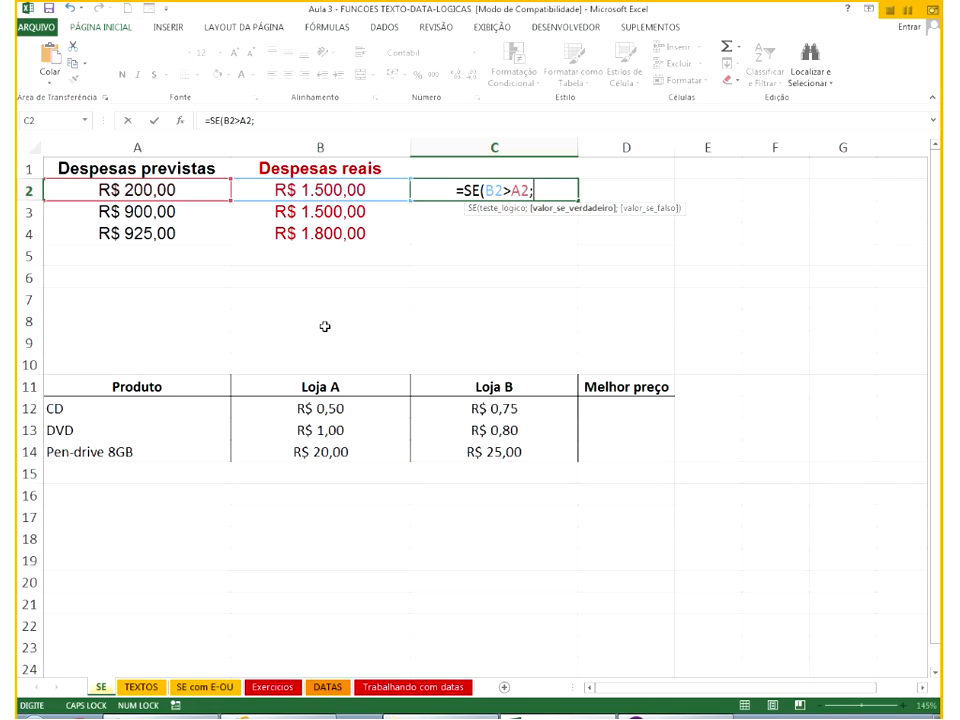
text(" ")
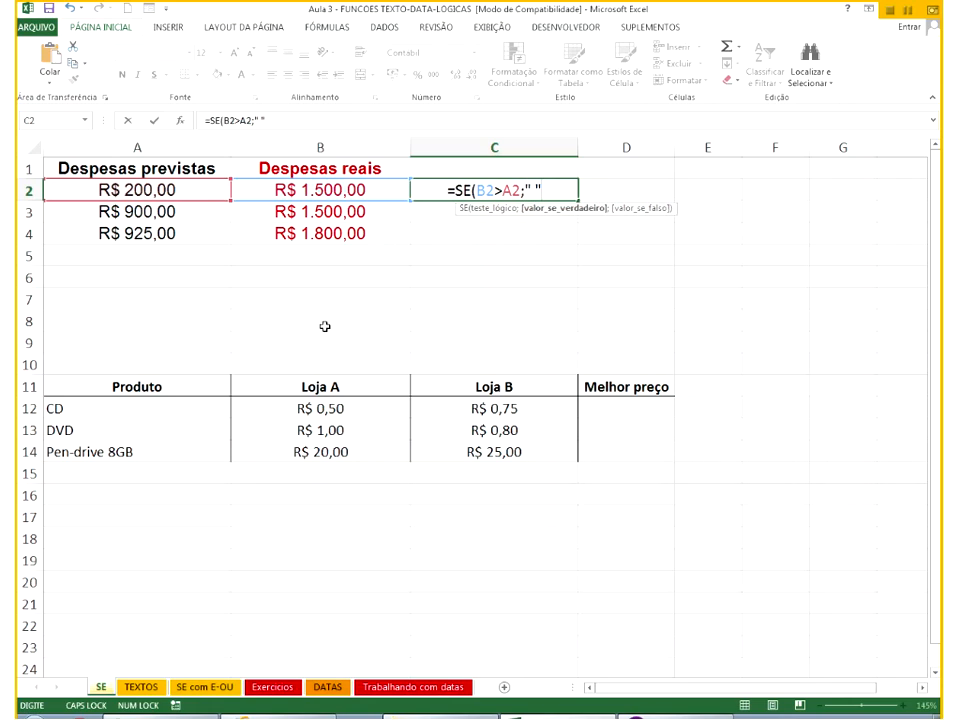
key(Left)
text(0)
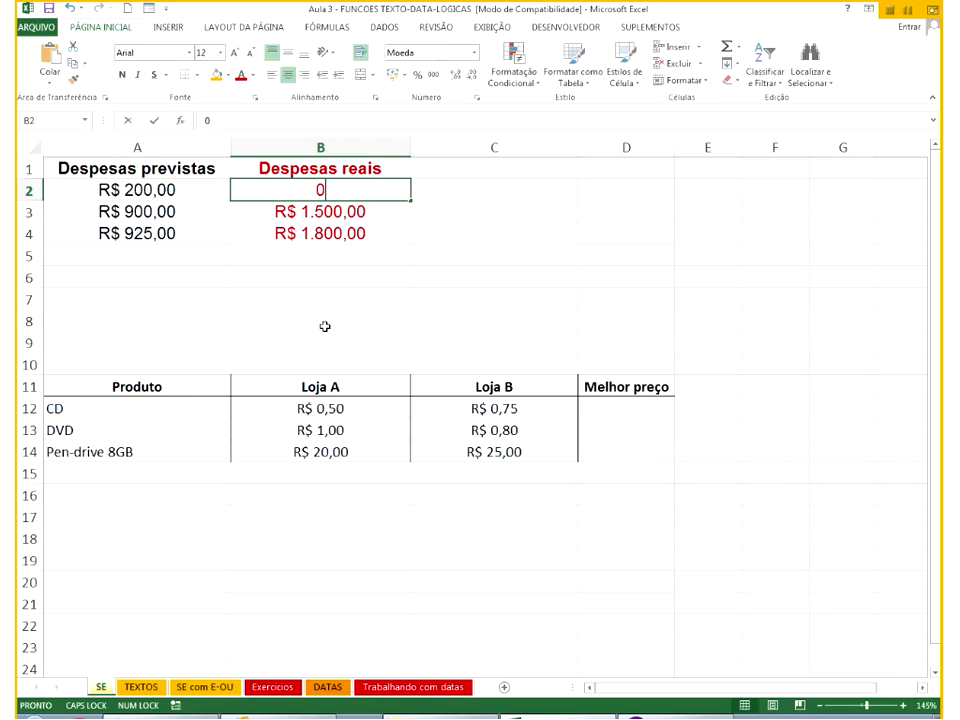
key(Escape)
Begin an SE formula in C2 with the logical test B2>A2, comparing actual with planned expenses.
key(Right)
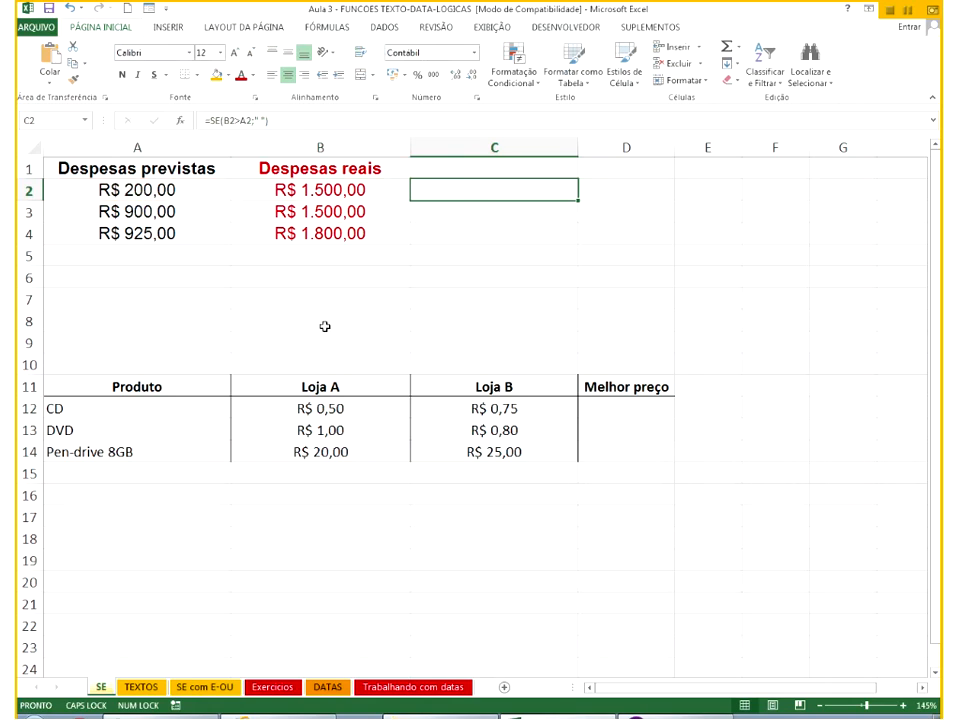
text(=se()
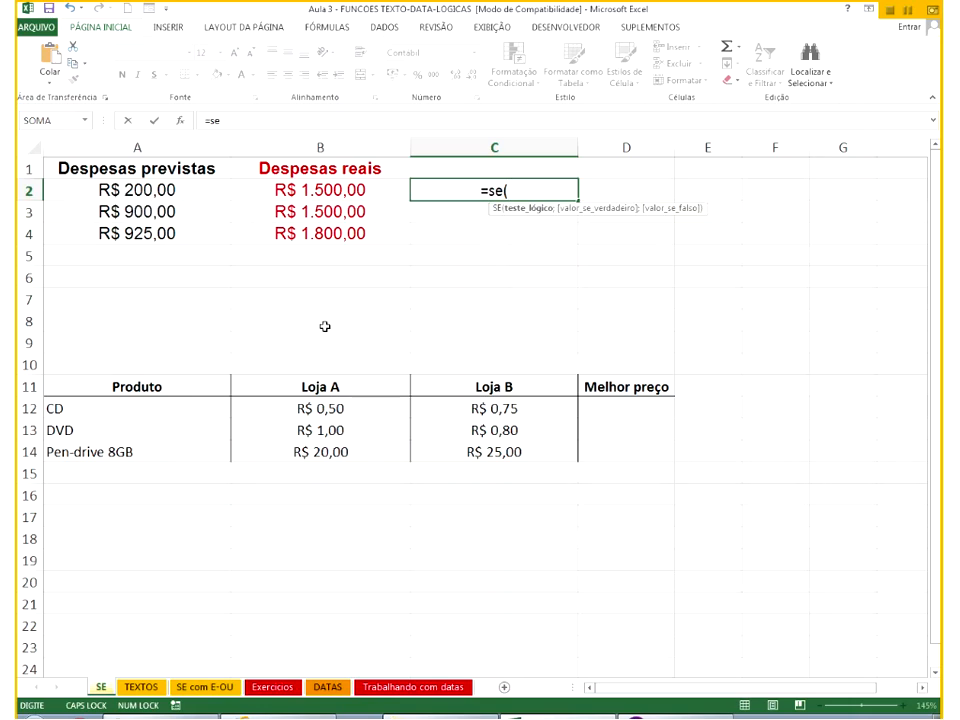
click(316, 190)
text(>)
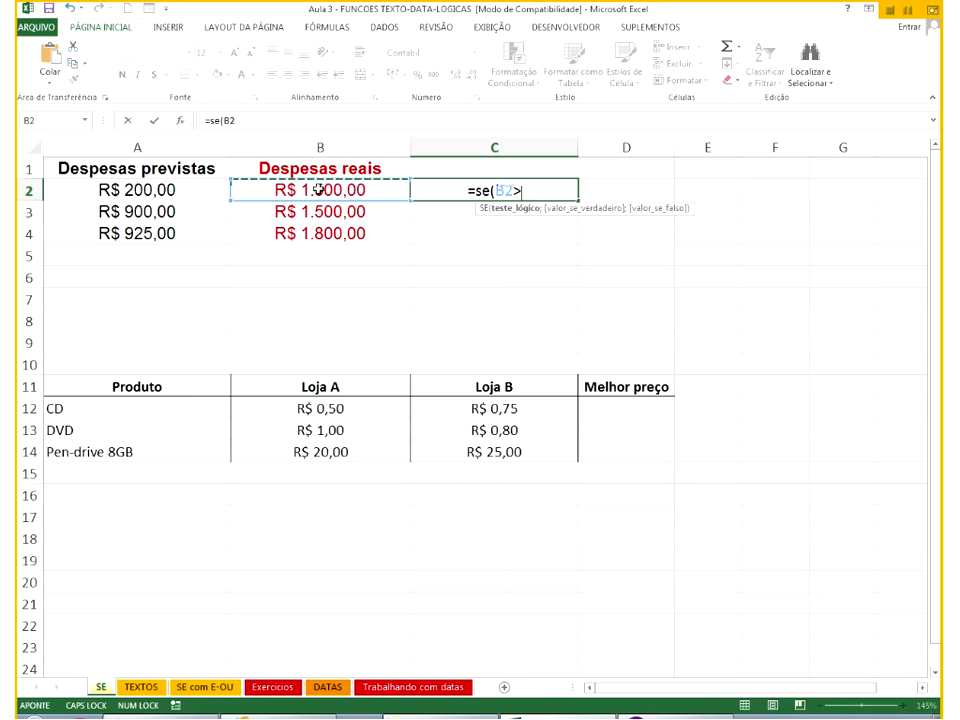
click(317, 190)
key(Left)
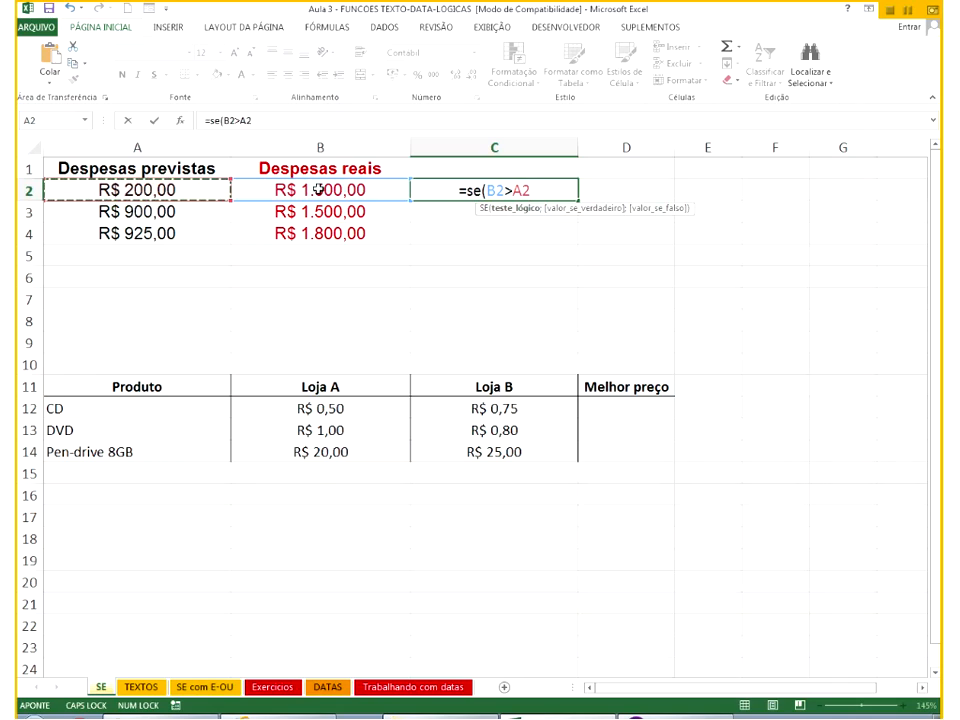
Add "Valor acima do previsto" as the value if true in the C2 SE formula.
text(;")
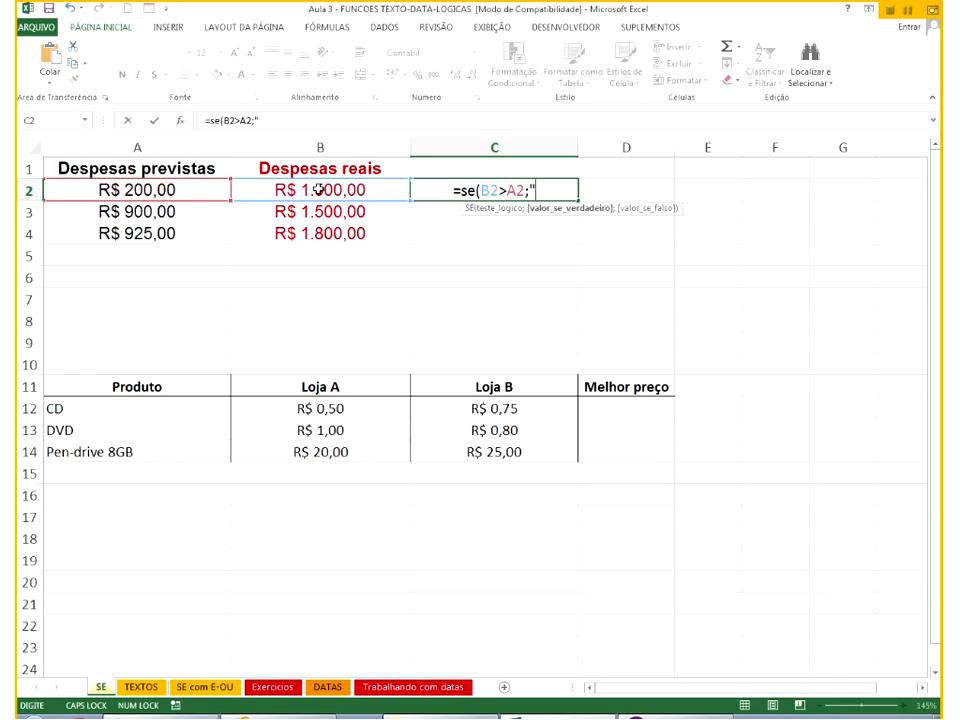
text(v)
key(BackSpace)
key(Caps_Lock)
text(Valor acima)
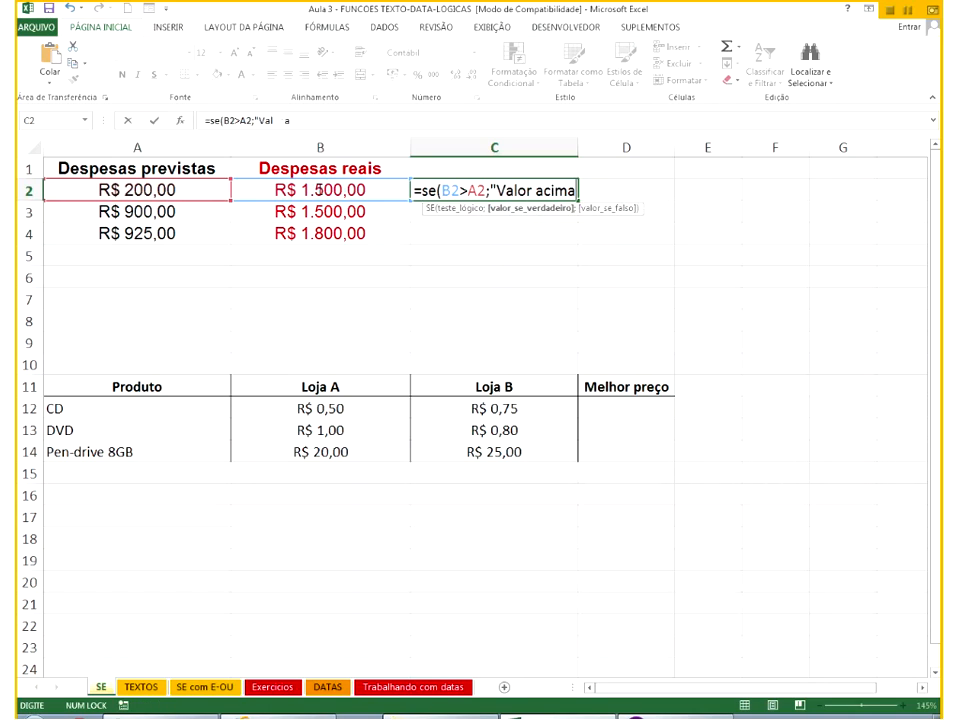
text( do or)
key(BackSpace)
key(BackSpace)
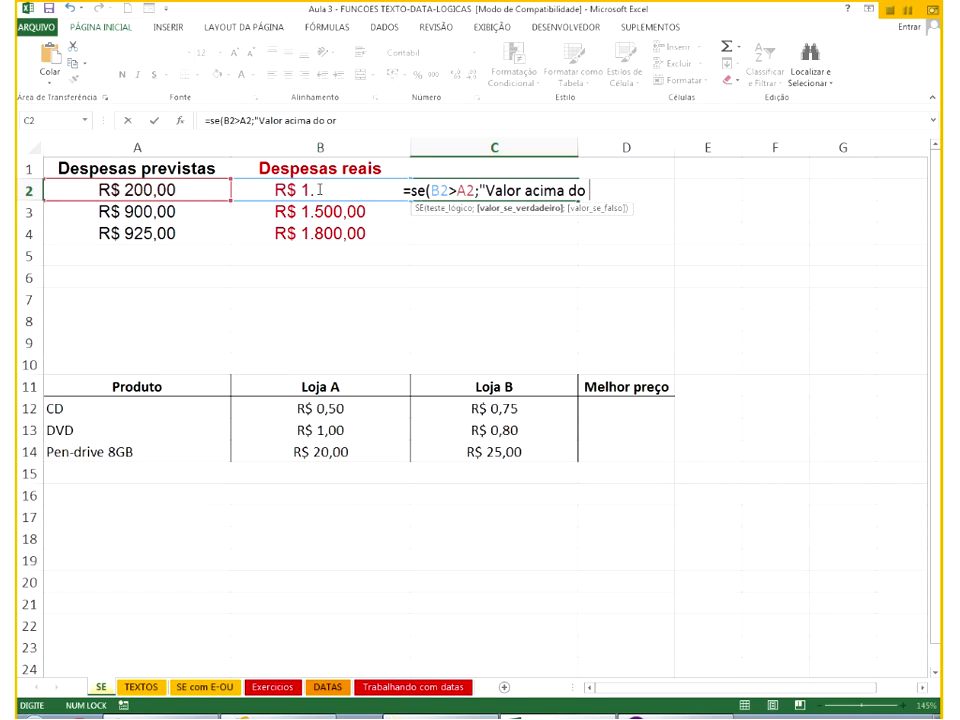
text(previso")
key(BackSpace)
key(BackSpace)
text(t)
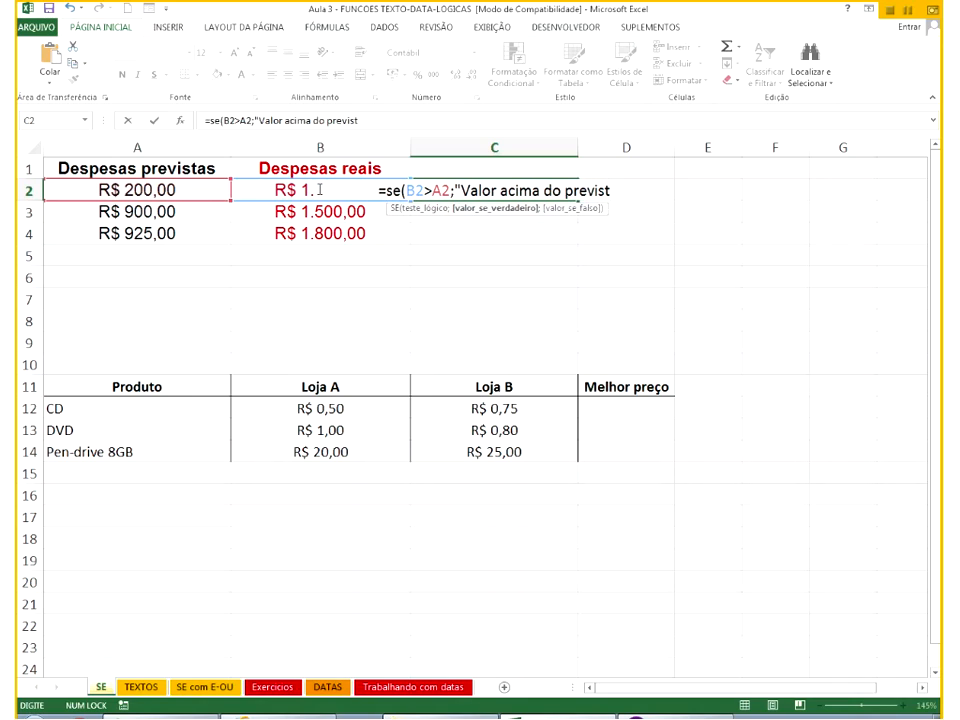
text(o")
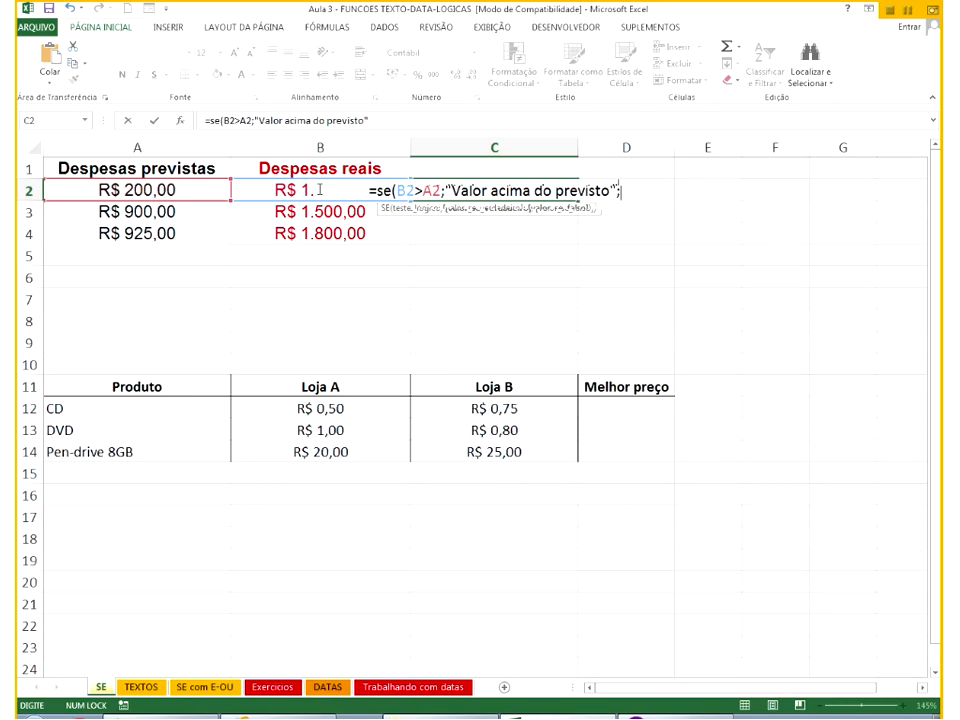
Add "Valor abaixo do previsto" as the value if false and complete the SE formula in C2.
text(;"Fa)
key(BackSpace)
key(BackSpace)
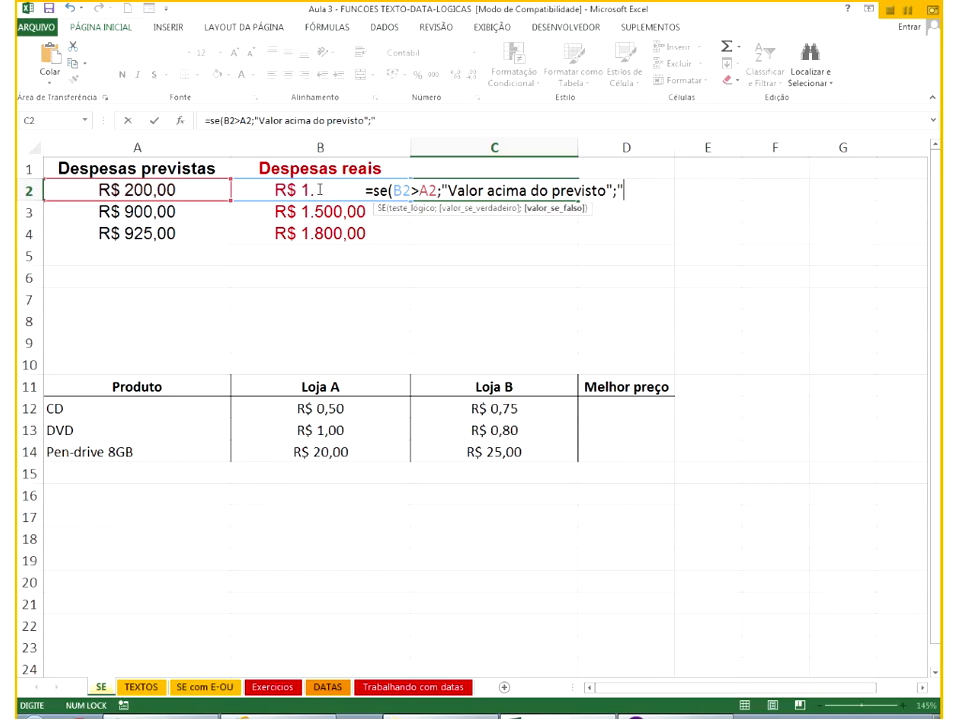
text(Valor b)
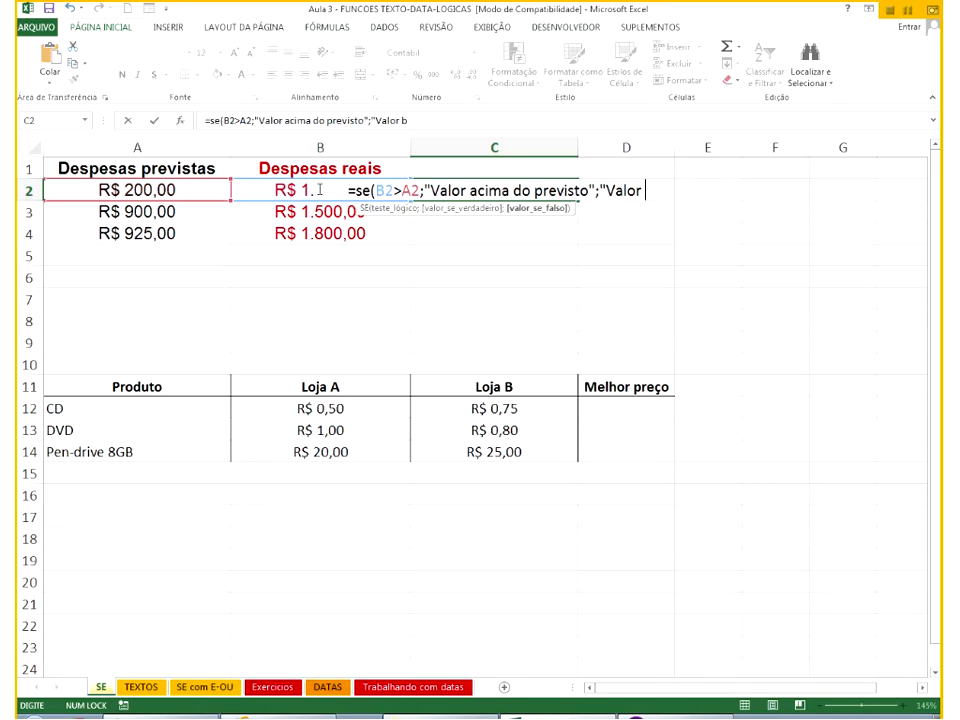
key(BackSpace)
text(ab)
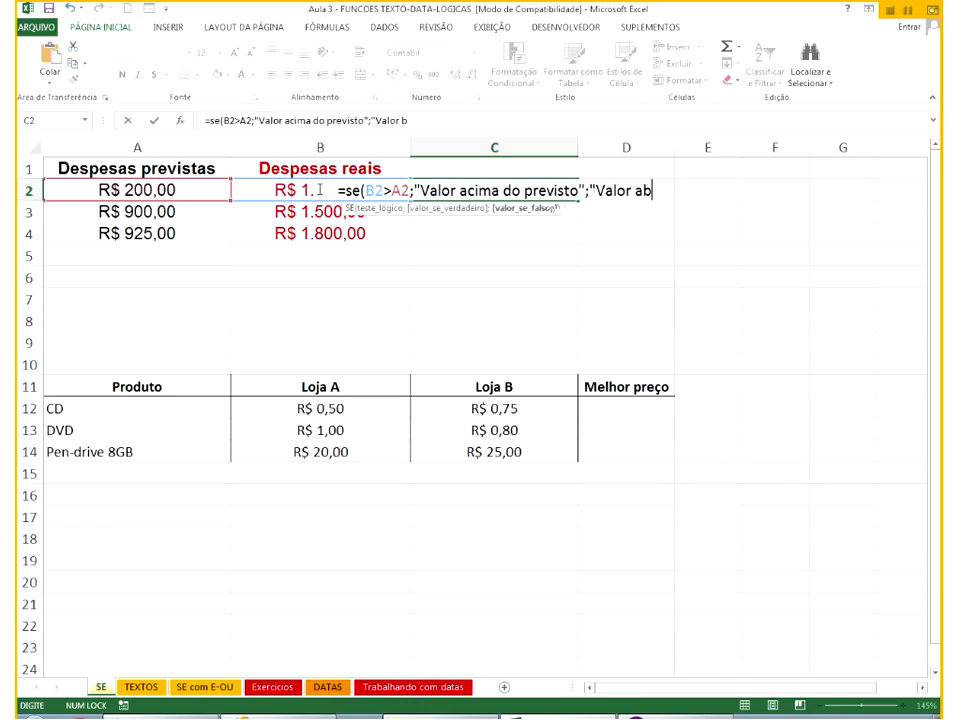
text(aixo do previst)
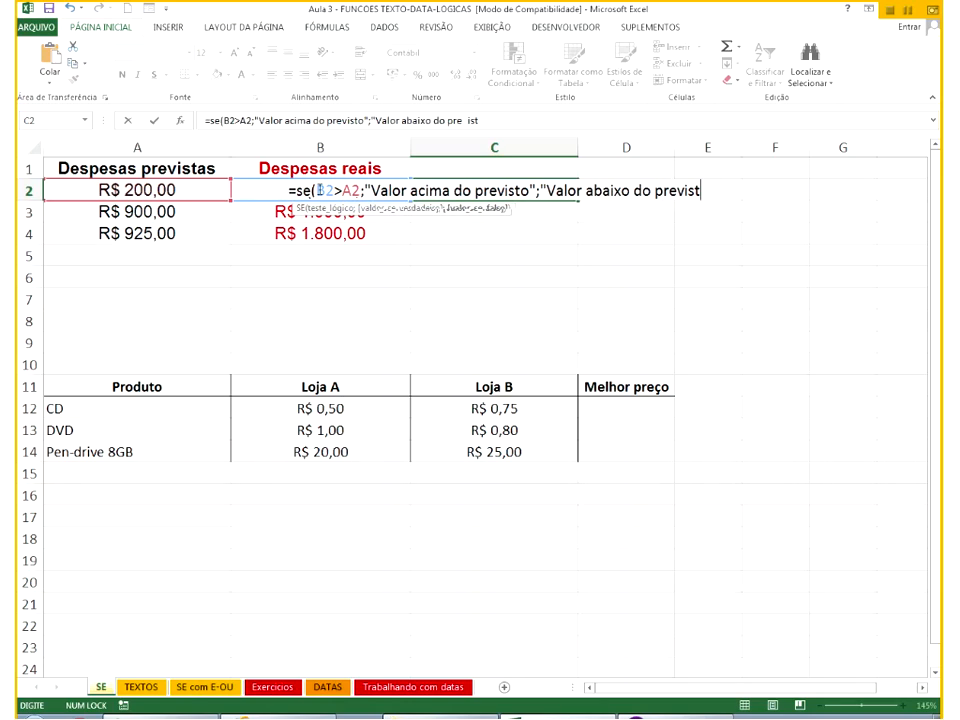
text(o"))
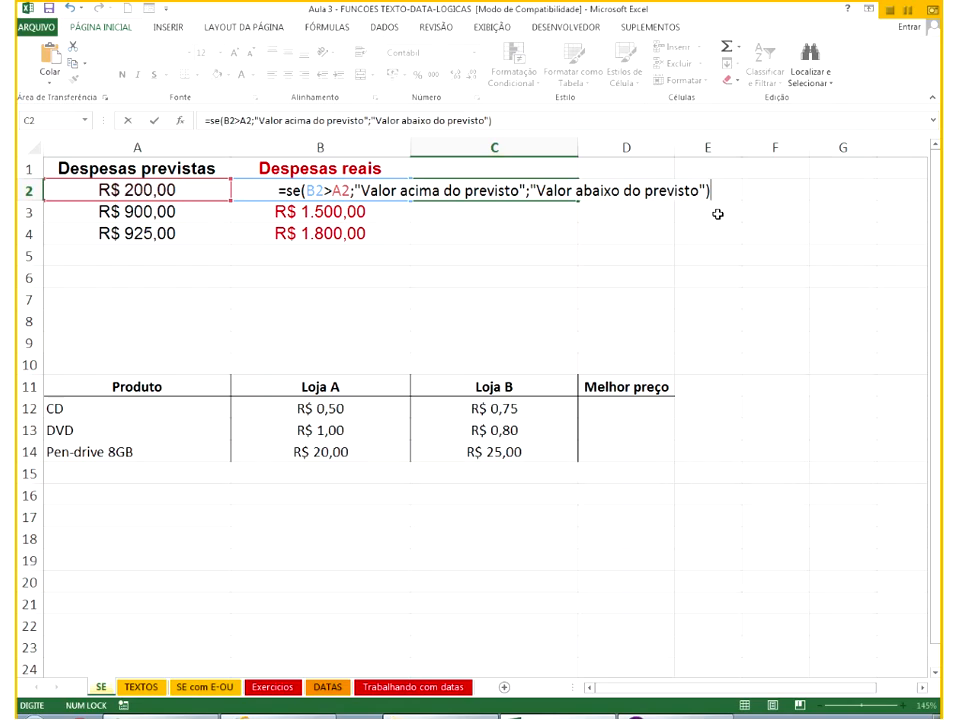
key(Return)
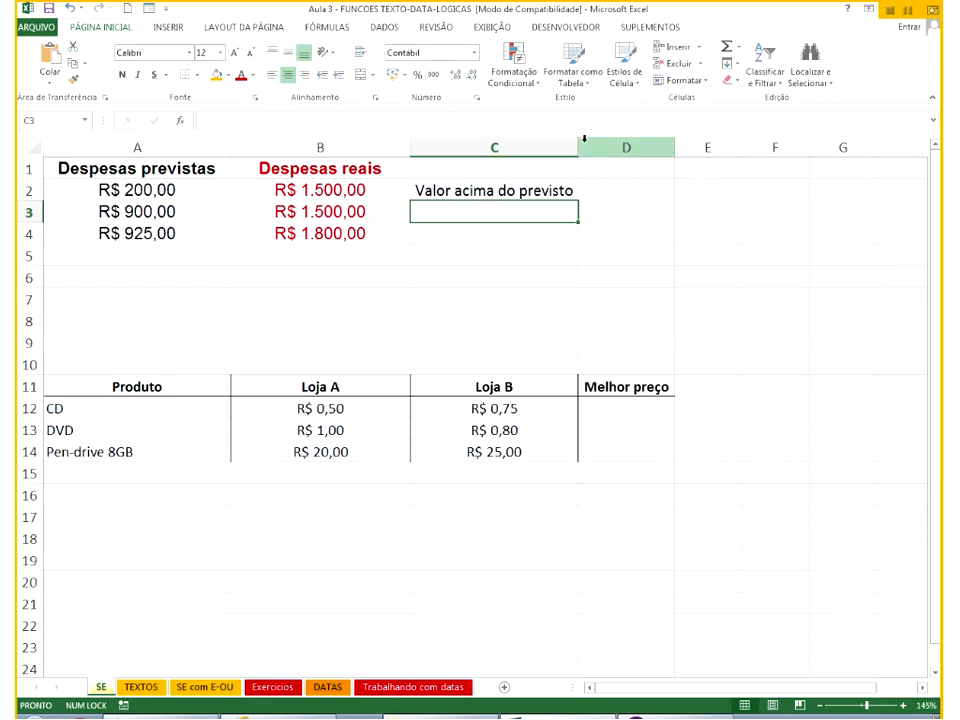
Widen column C slightly and fill the SE formula from C2 down to C4.
drag(579, 144, 592, 144)
click(585, 193)
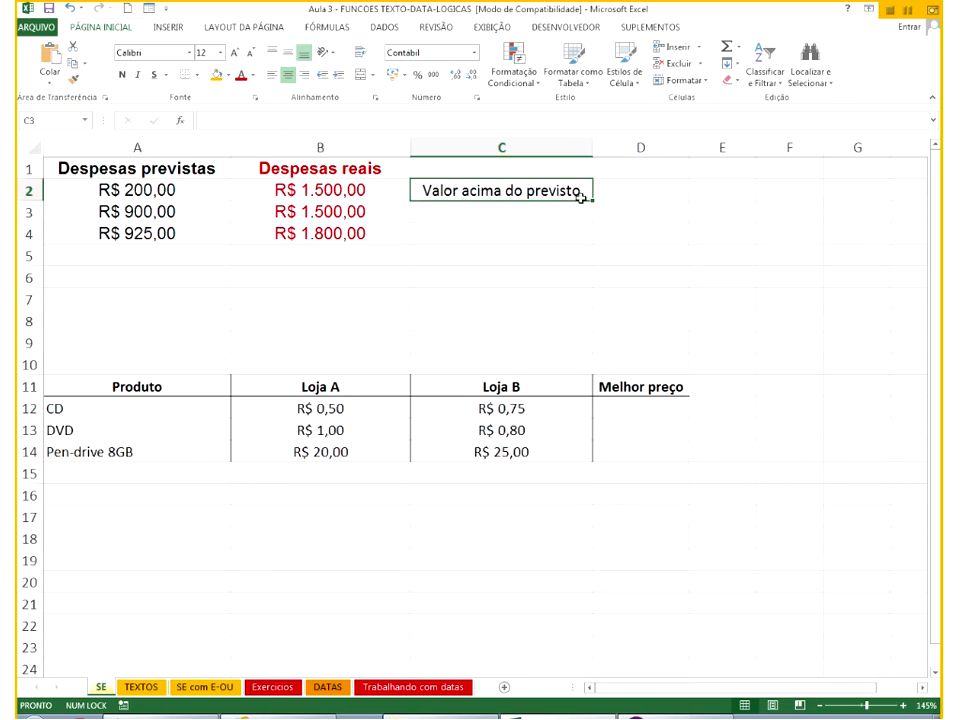
drag(593, 201, 583, 242)
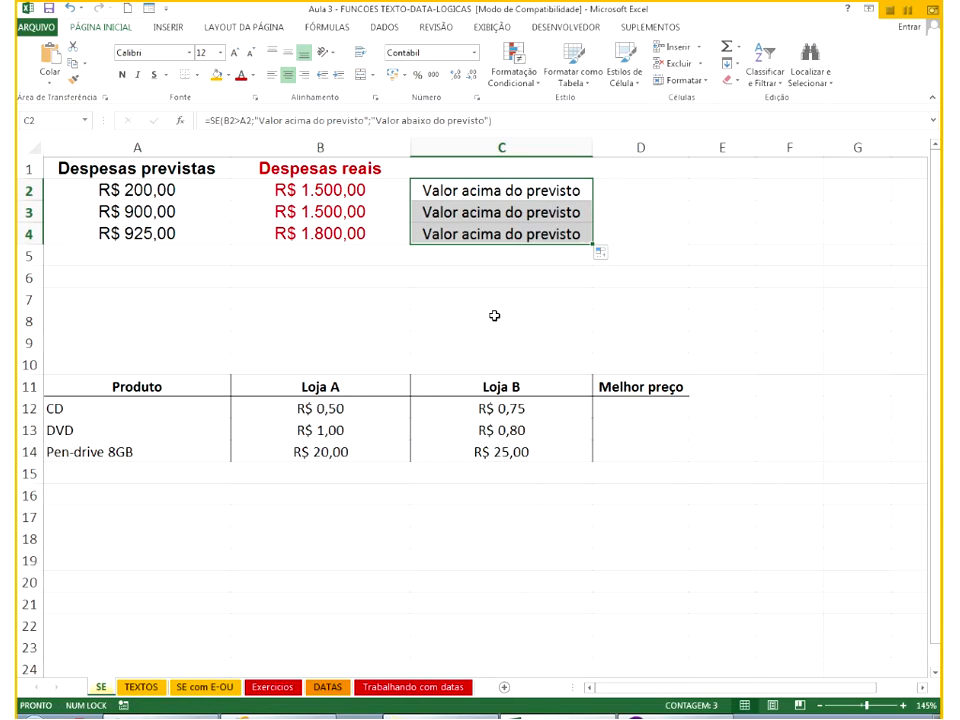
drag(349, 191, 333, 232)
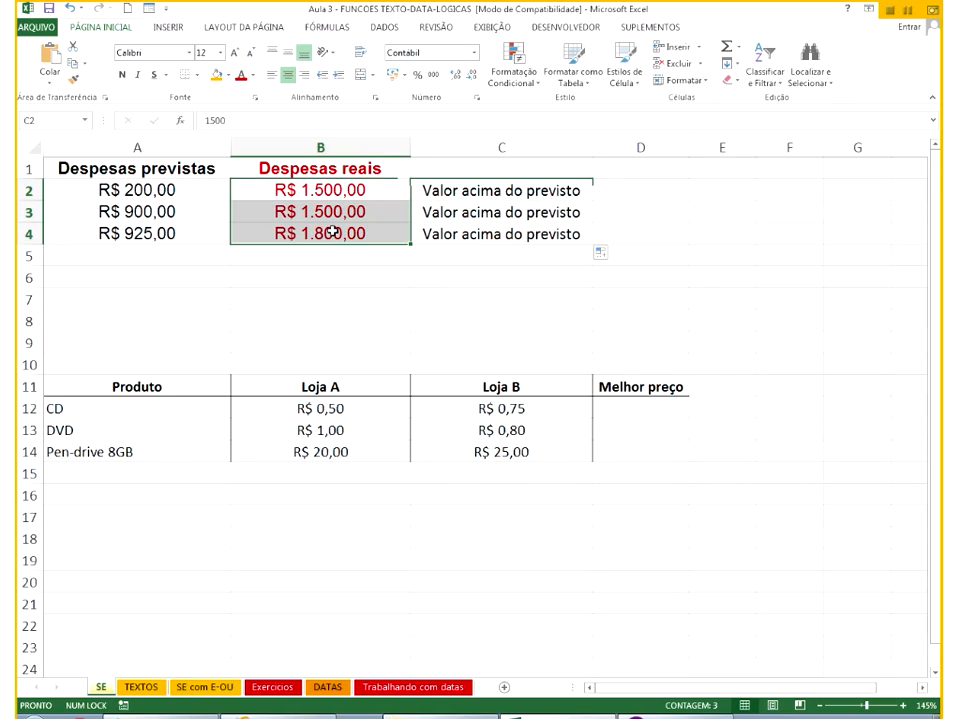
drag(165, 188, 155, 232)
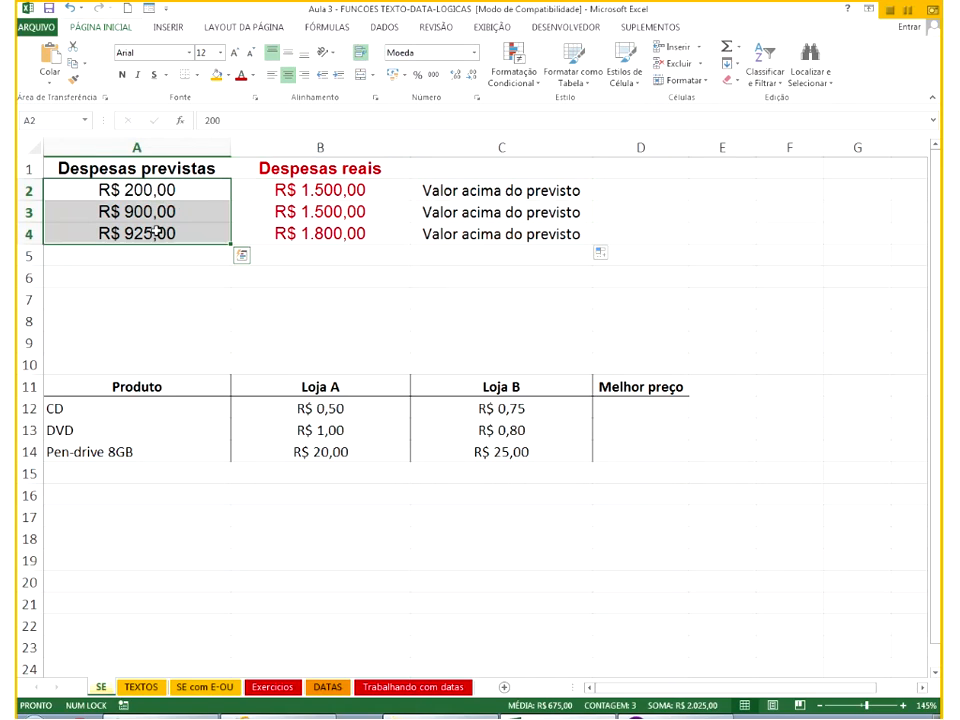
click(317, 210)
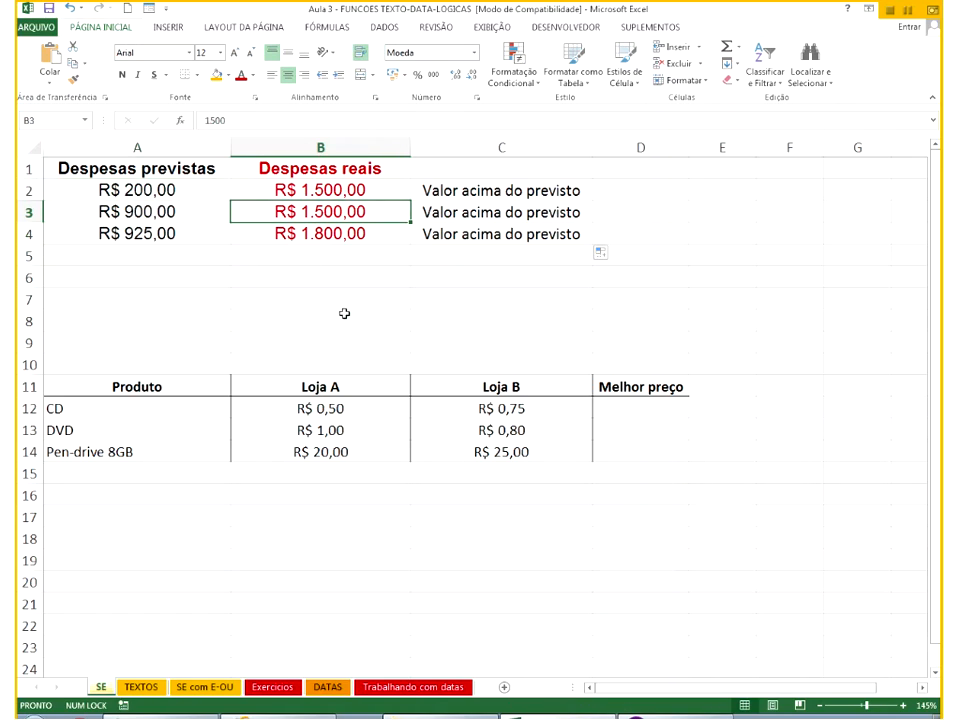
Set the actual expense in B3 to 500 and check the label returned in C3.
text(500)
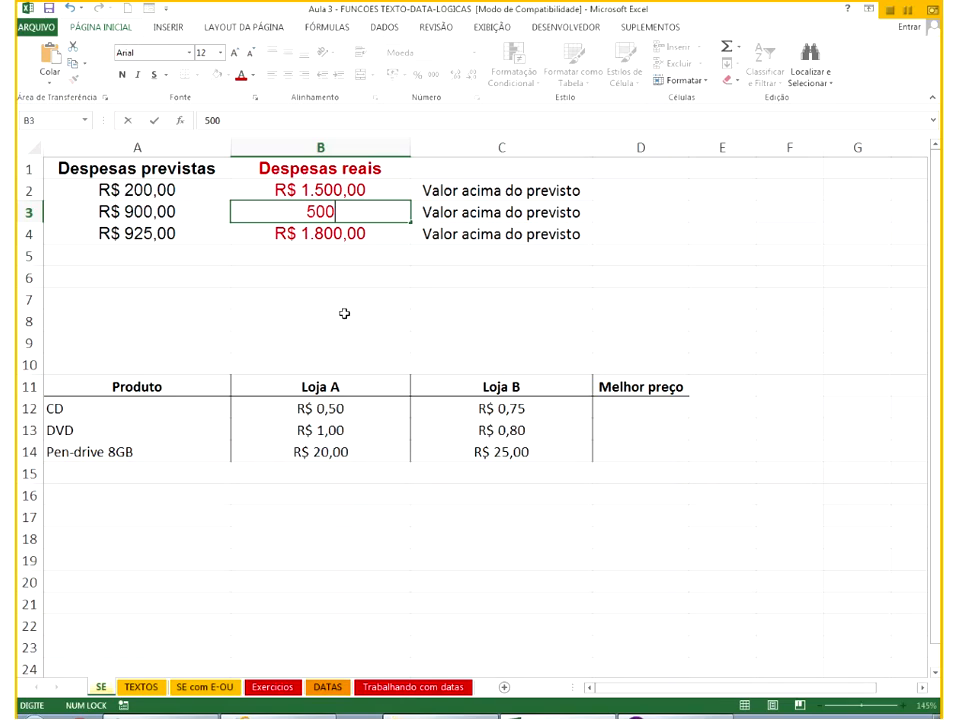
key(Return)
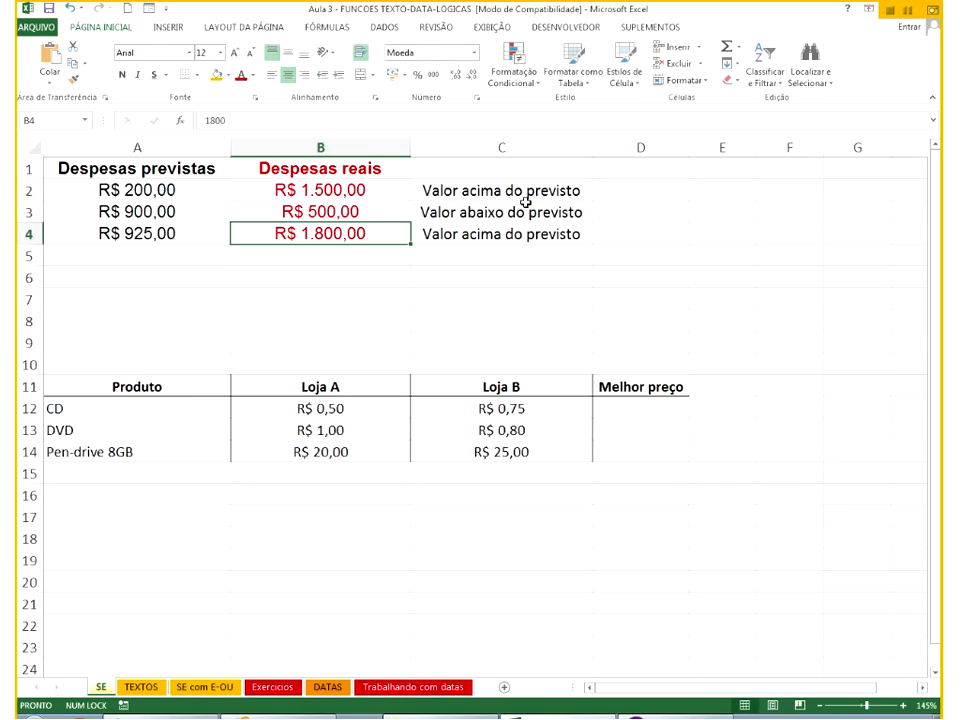
click(474, 212)
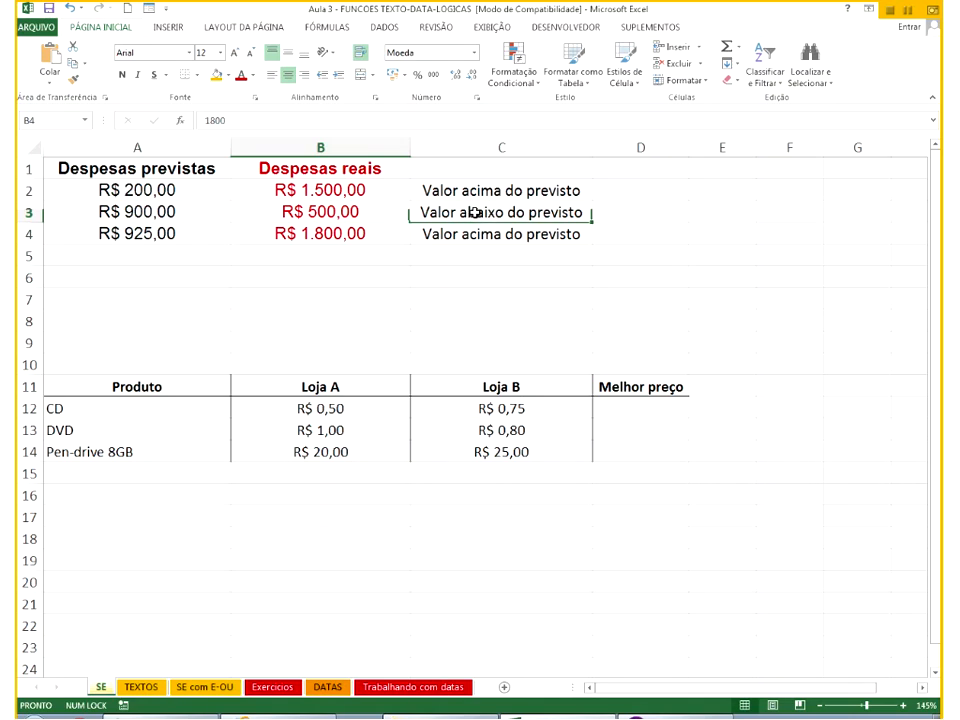
double_click(474, 212)
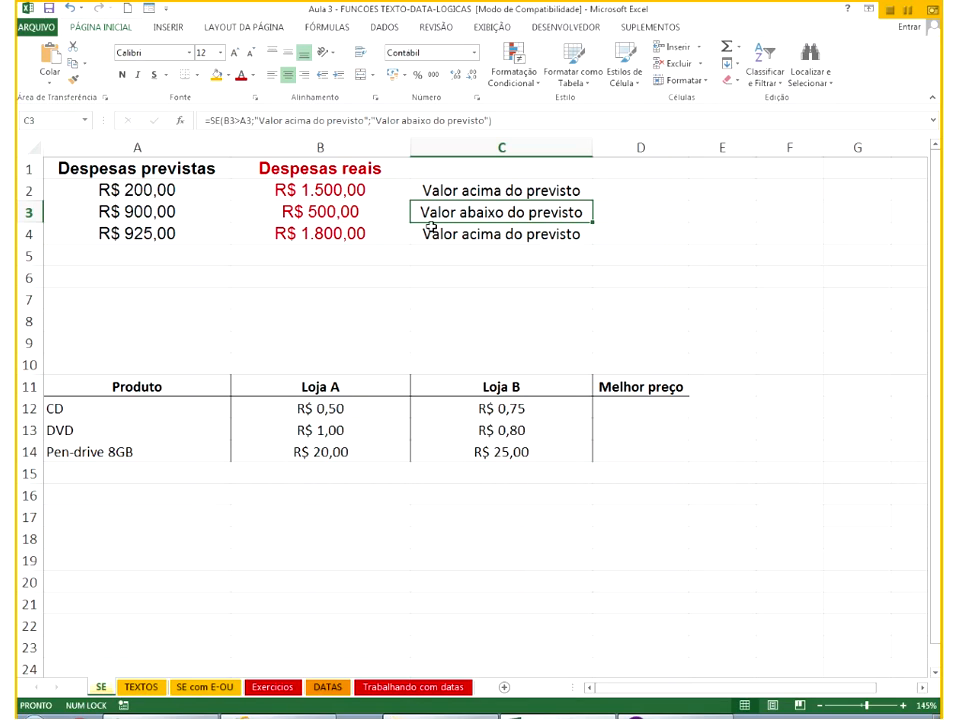
Review the value-if-true and value-if-false texts in the SE formula of C3, leaving the formula as it is.
key(F2)
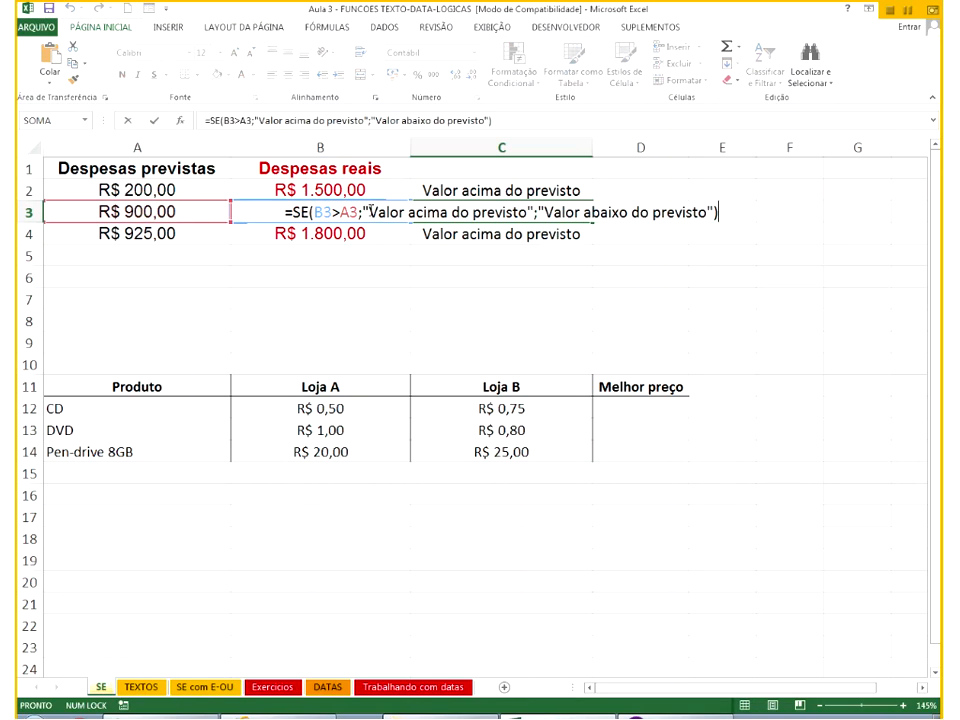
drag(370, 211, 534, 213)
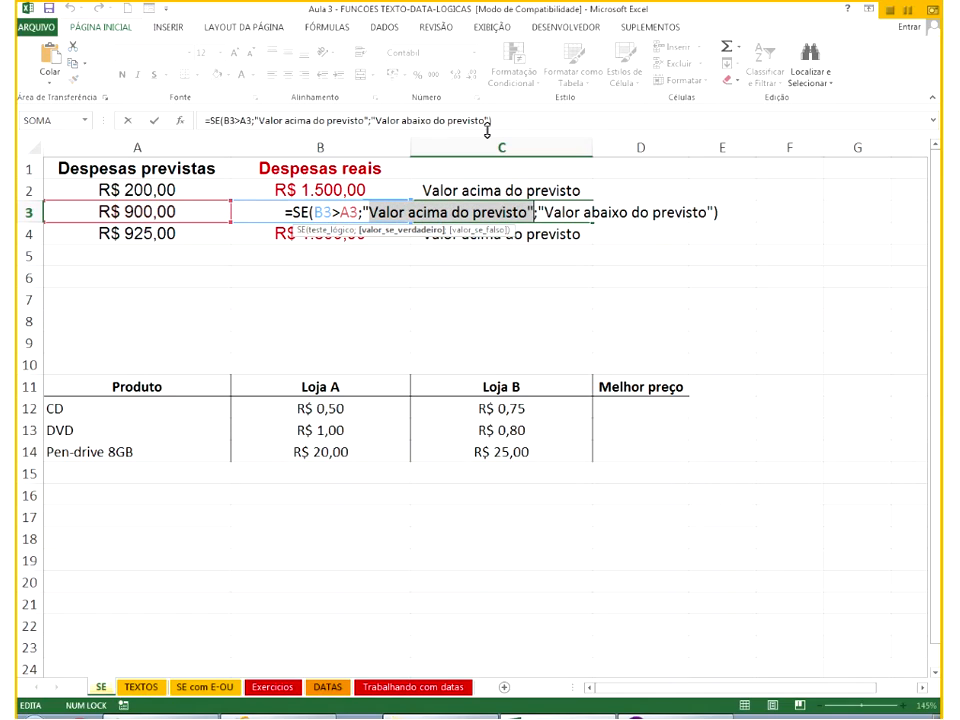
click(548, 213)
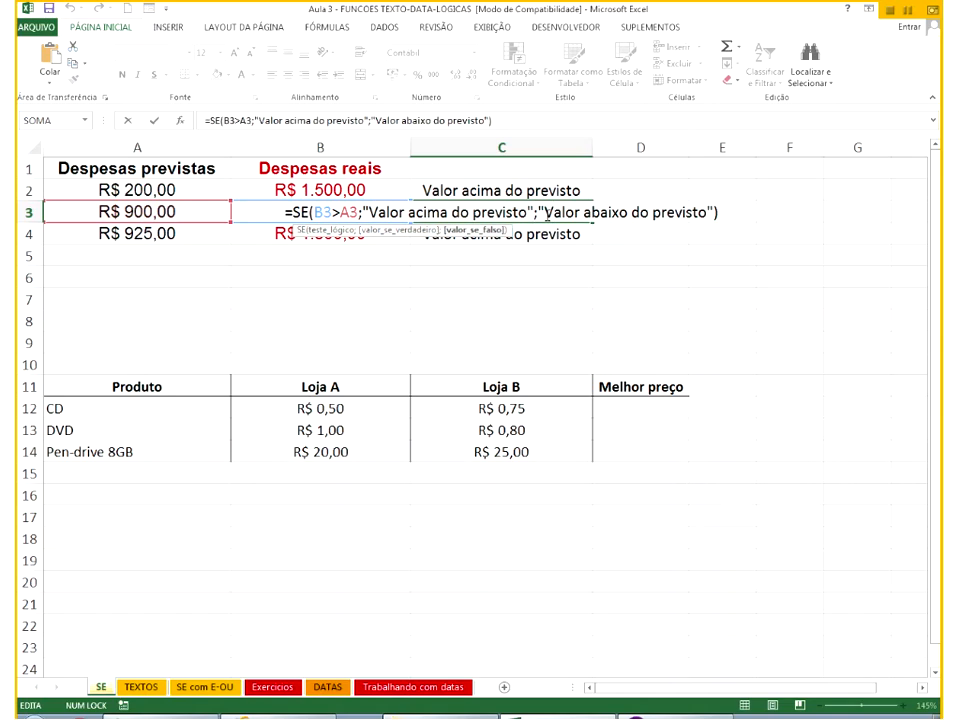
drag(545, 213, 641, 248)
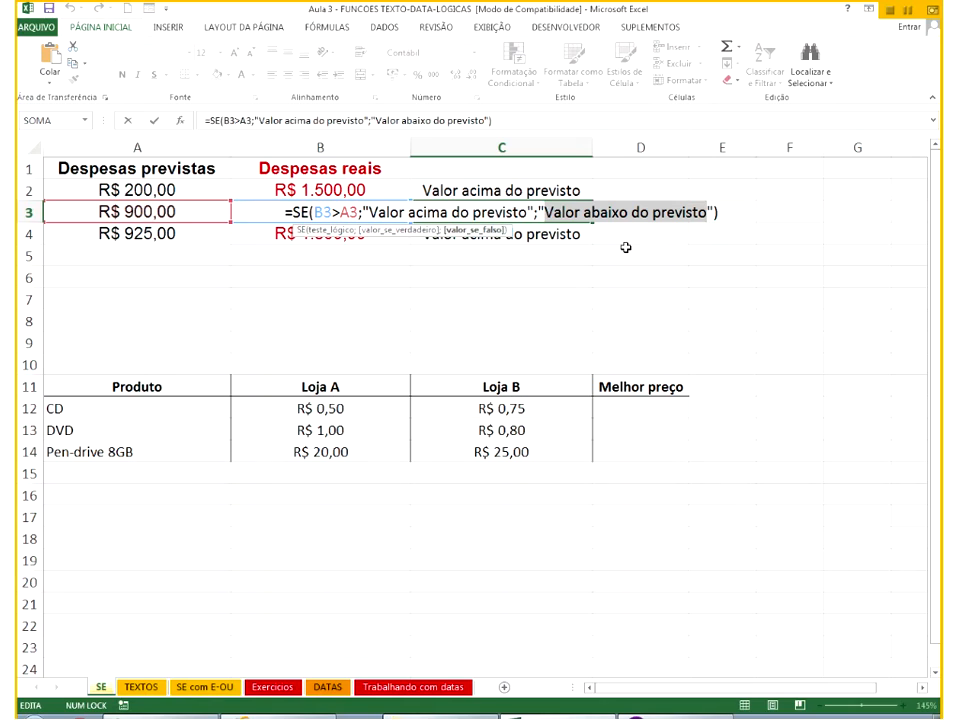
key(Escape)
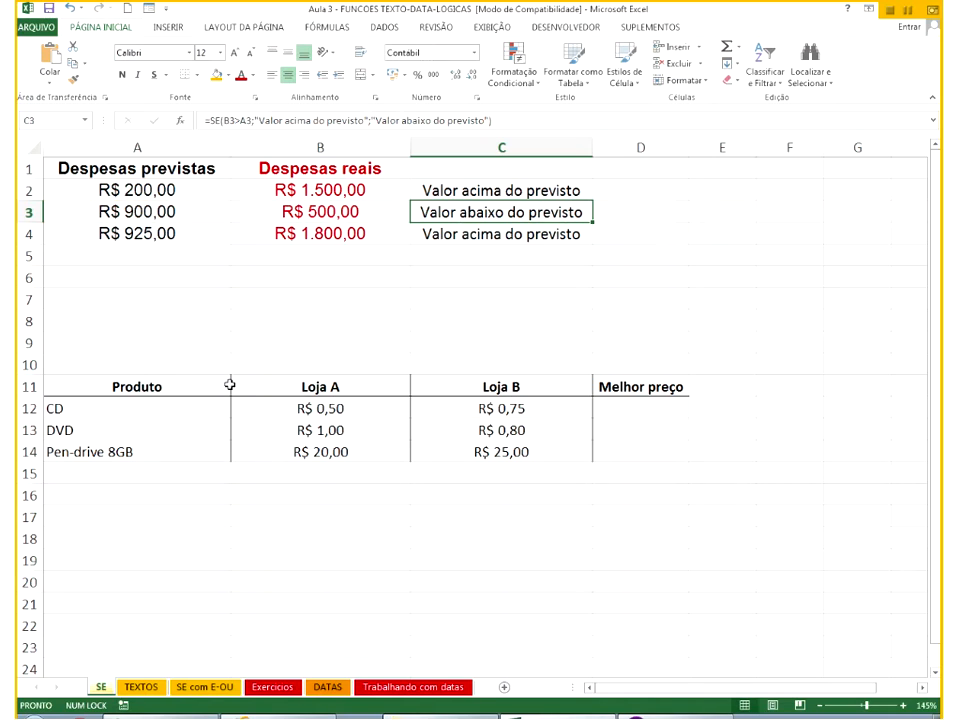
Begin an SE formula in D12 with the logical test B12<C12, comparing the Loja A and Loja B prices for CD.
scroll(230, 384, up, 1)
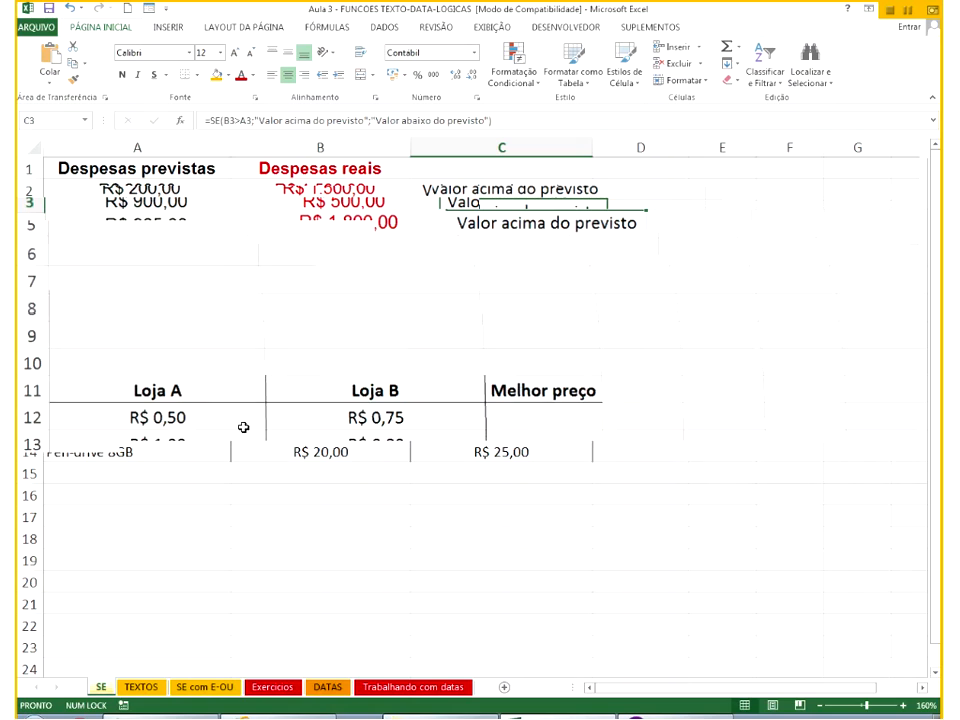
scroll(402, 574, up, 1)
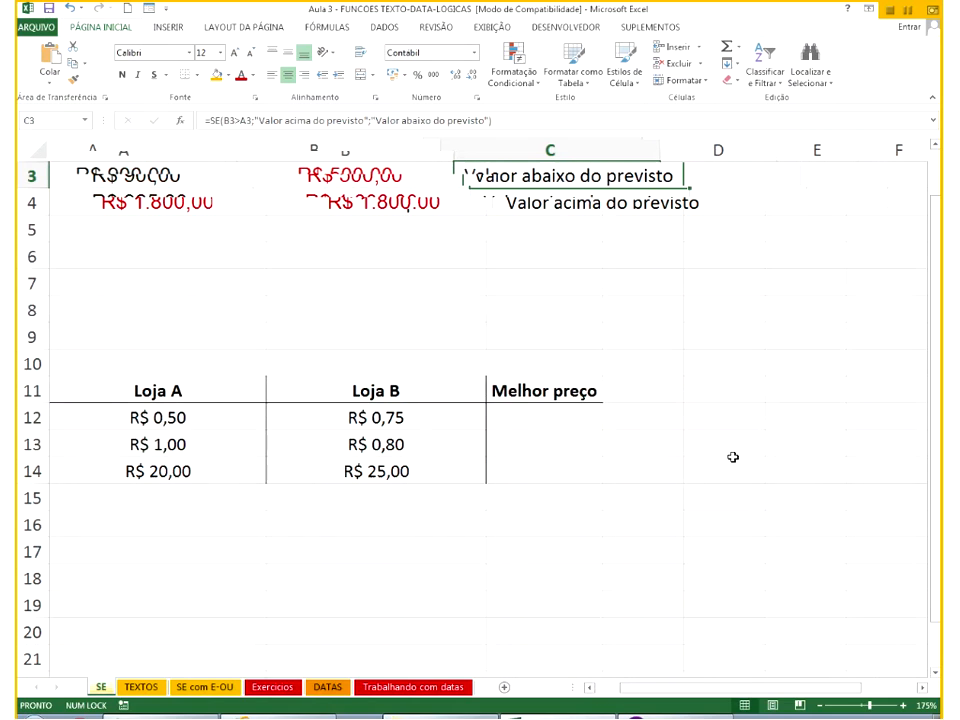
click(750, 419)
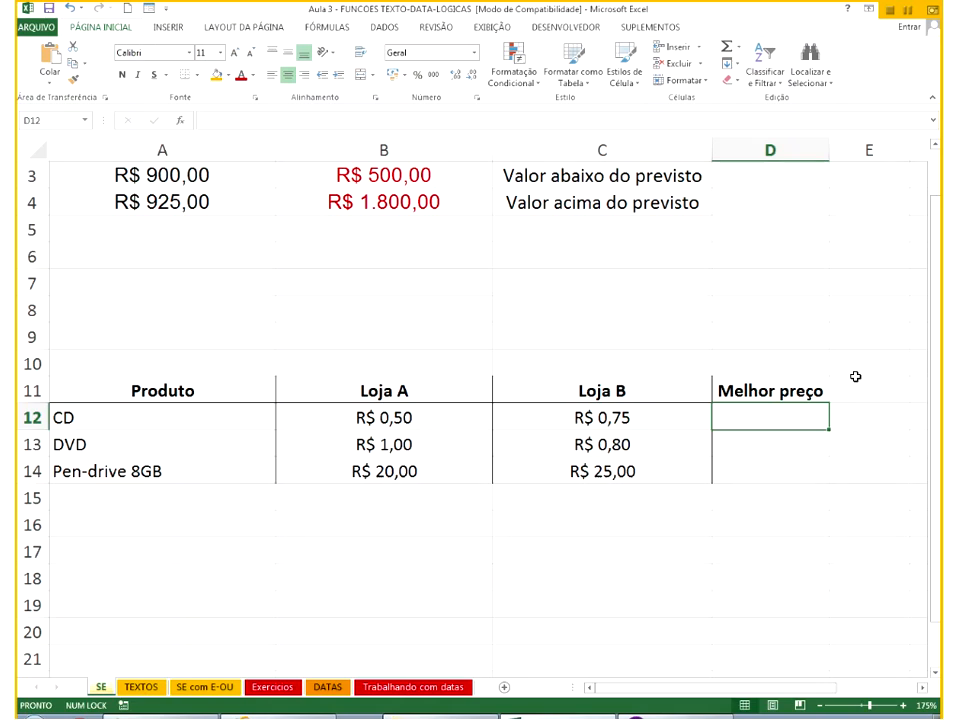
text(=SE)
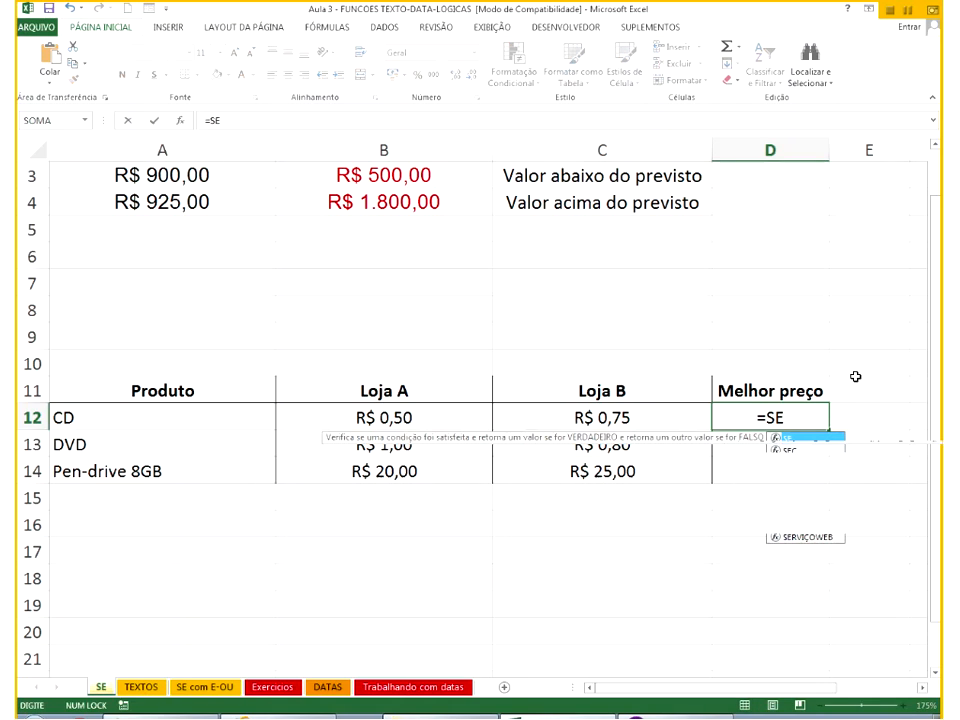
text(()
click(409, 418)
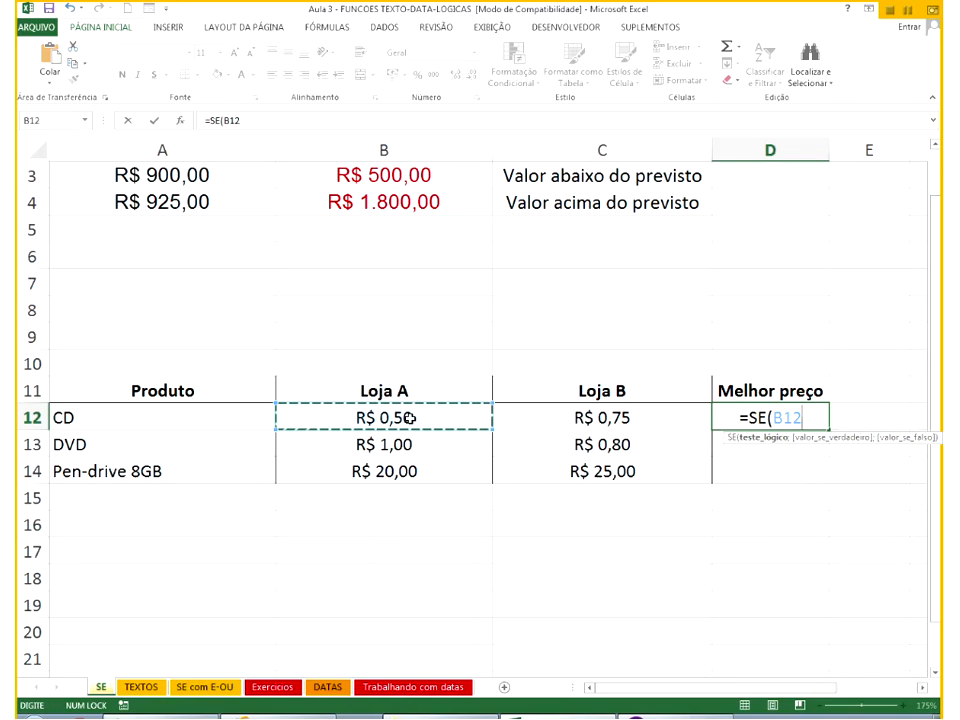
text(<)
click(544, 419)
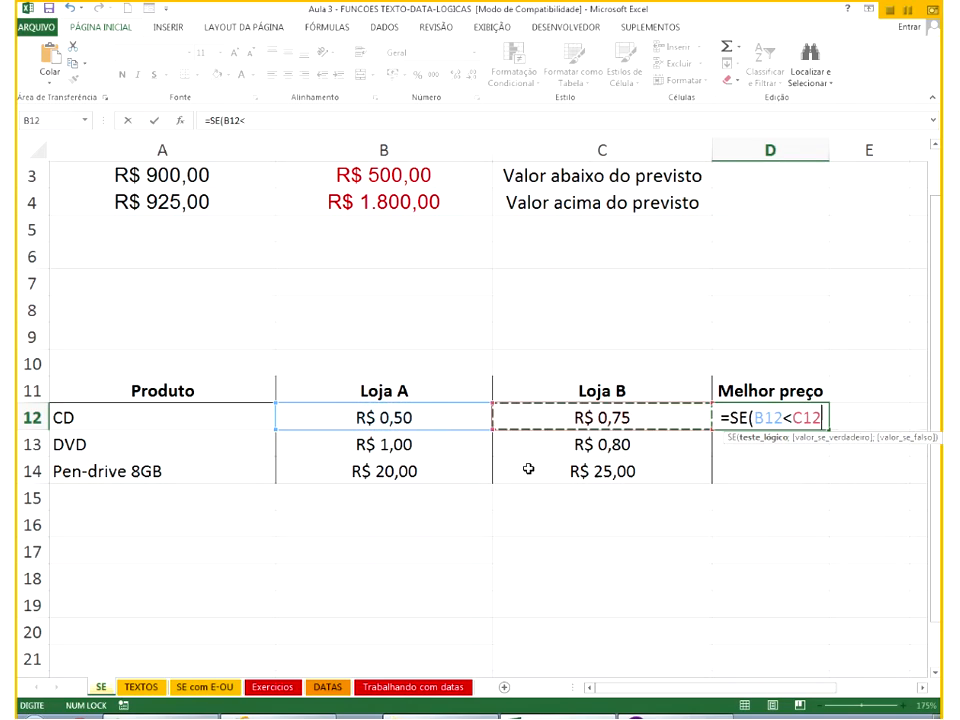
text(;)
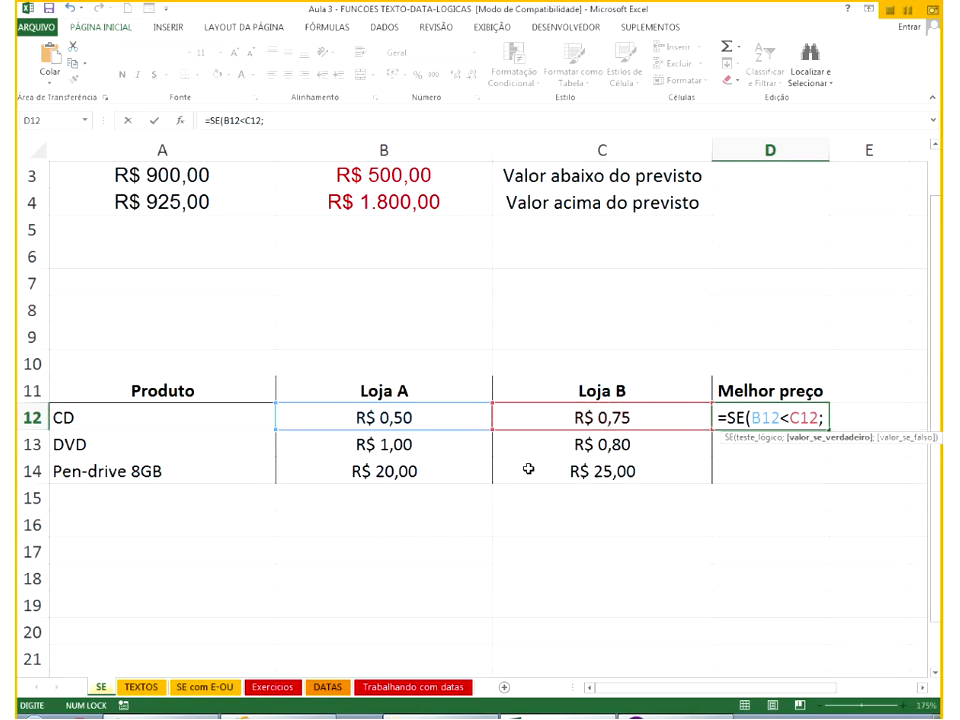
Add "loja A" as the value if true and "loja B" as the value if false, completing the SE formula in D12.
text("lo)
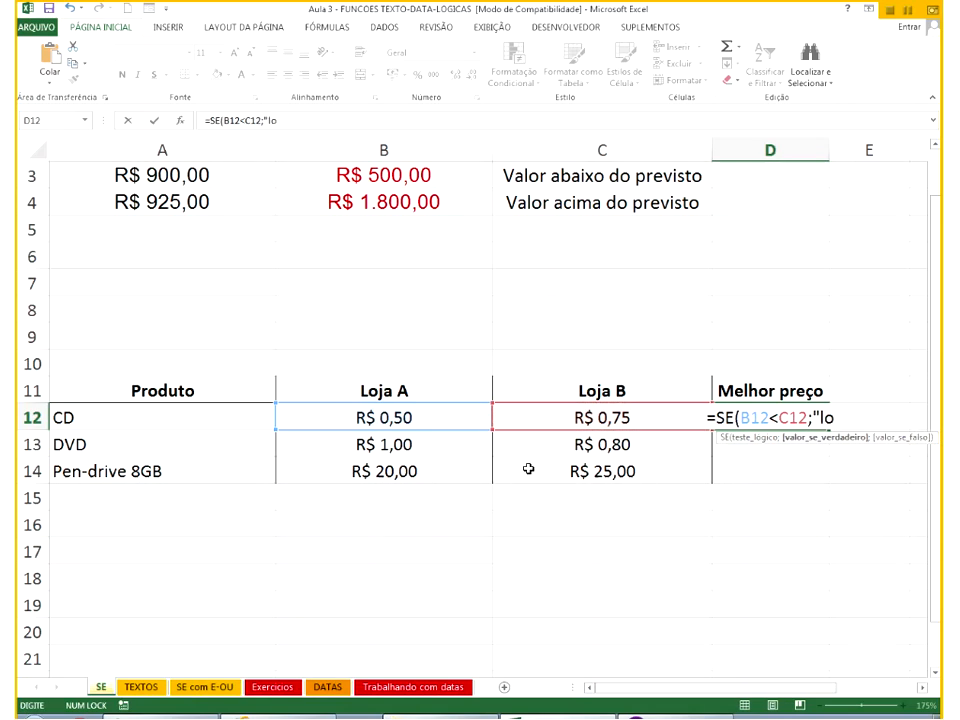
text(ja A";)
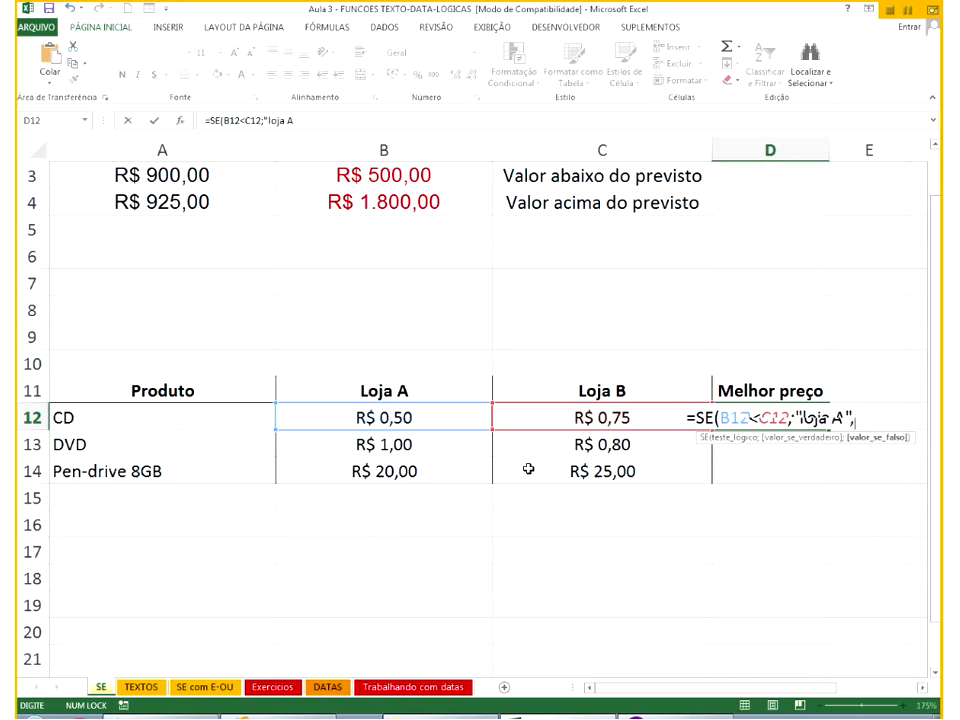
text("loba)
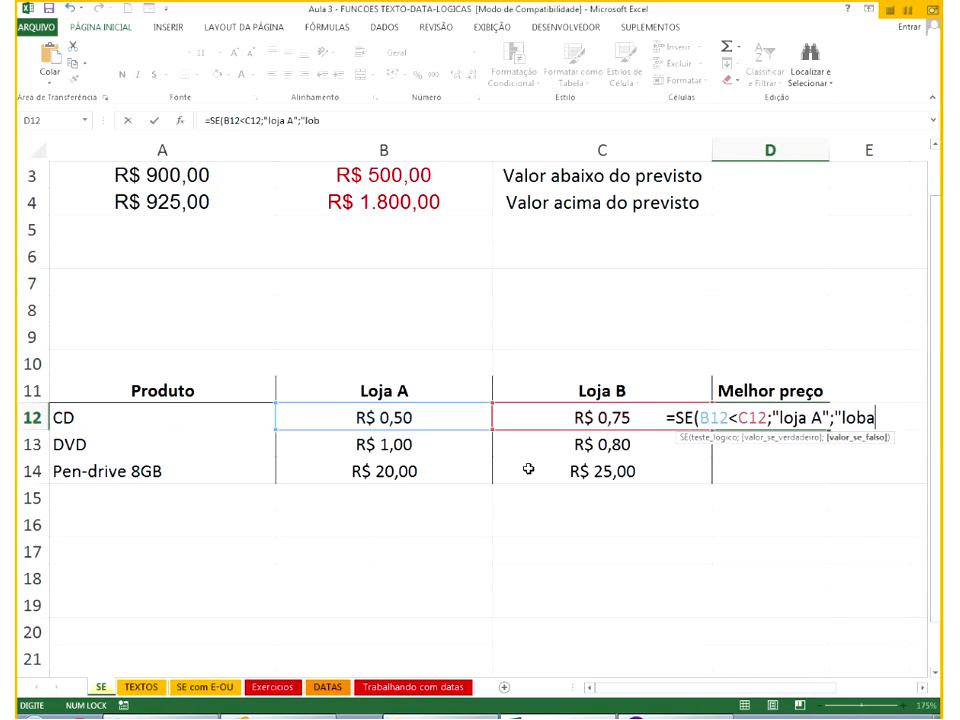
key(BackSpace)
key(BackSpace)
text(ja B")
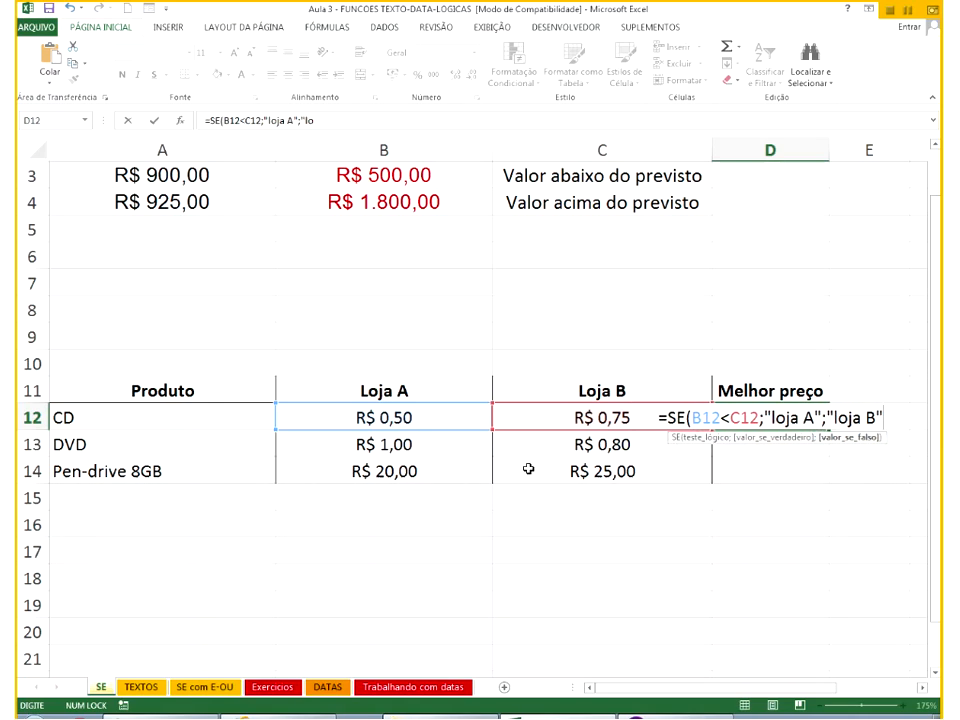
text())
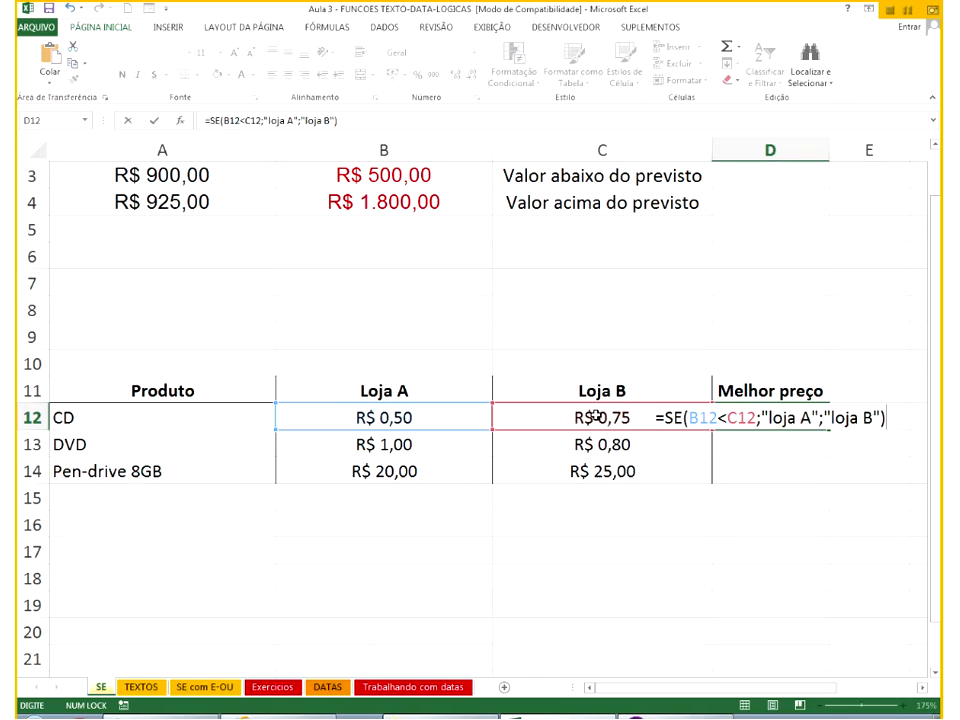
key(Return)
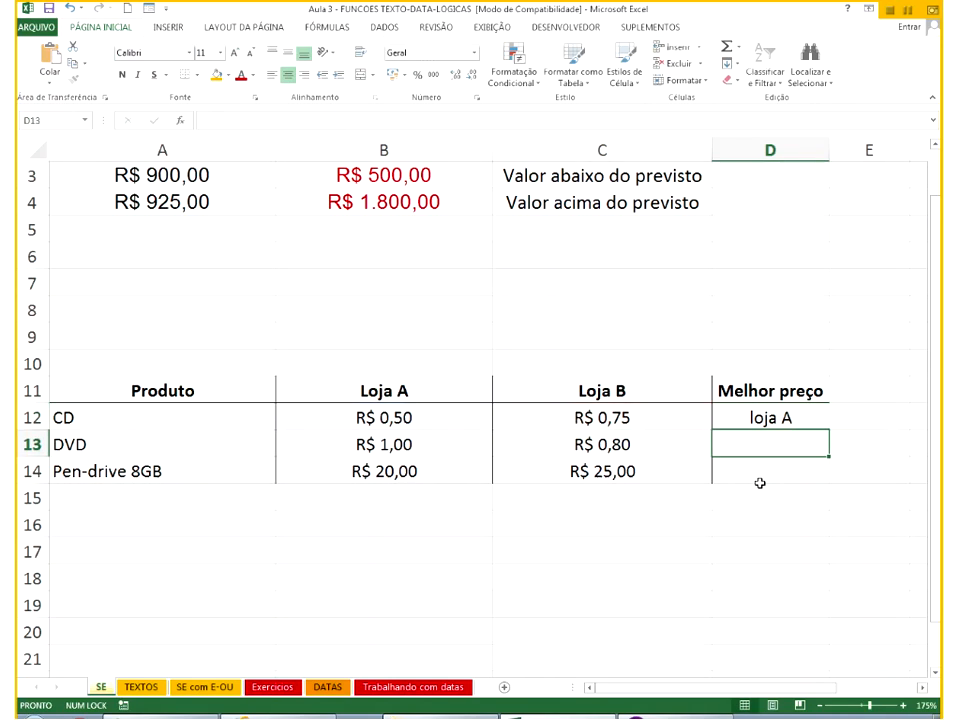
Review the arguments of the SE formula in D12 and fill it down to D14.
double_click(790, 418)
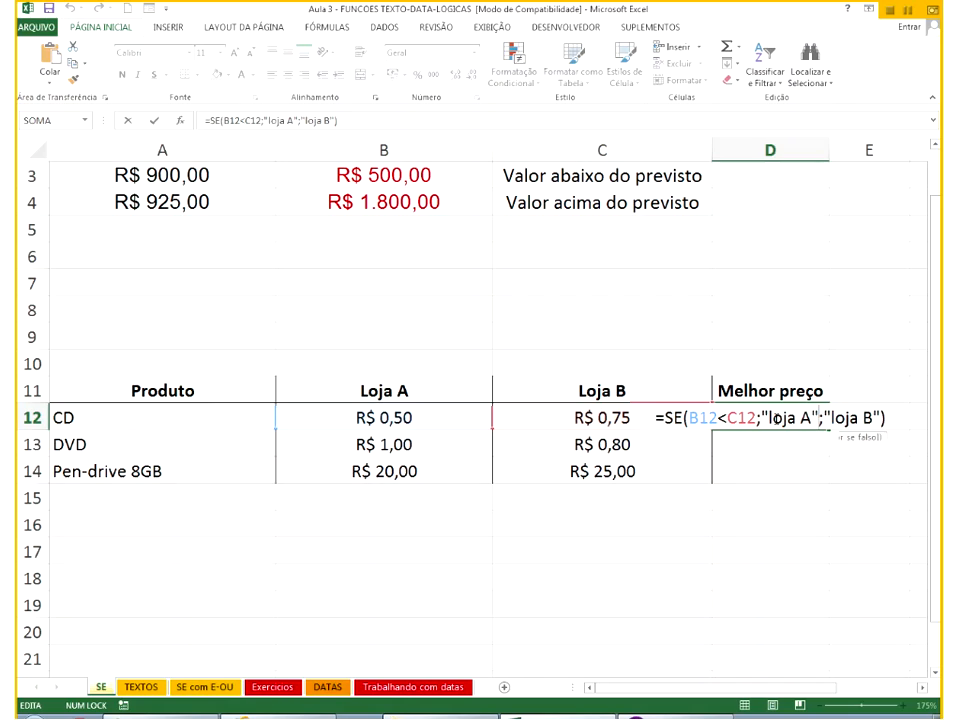
click(856, 417)
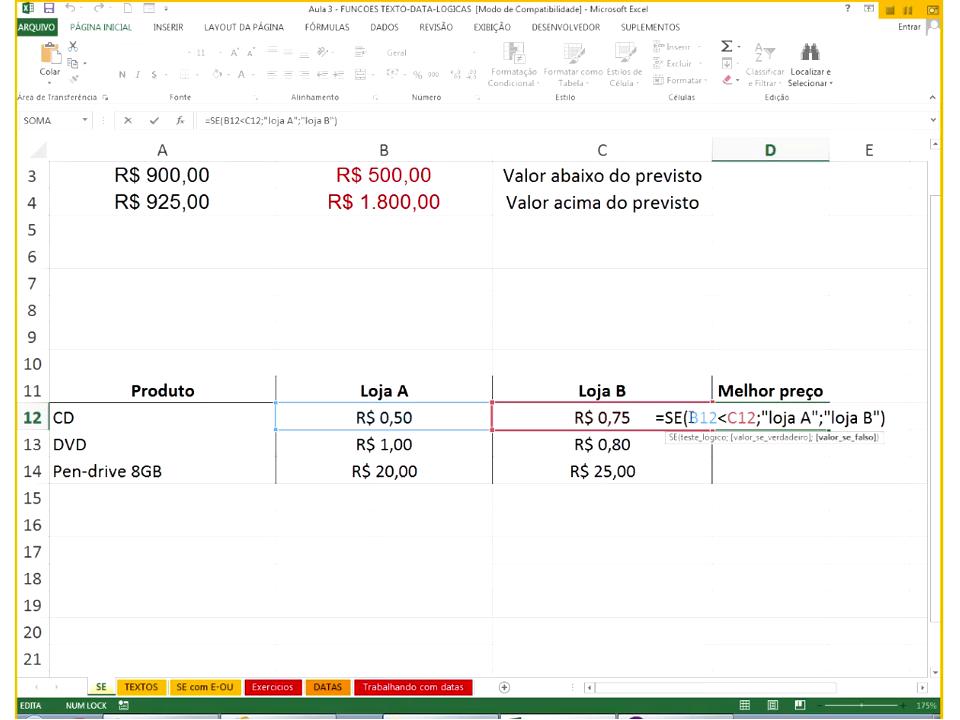
drag(689, 417, 716, 417)
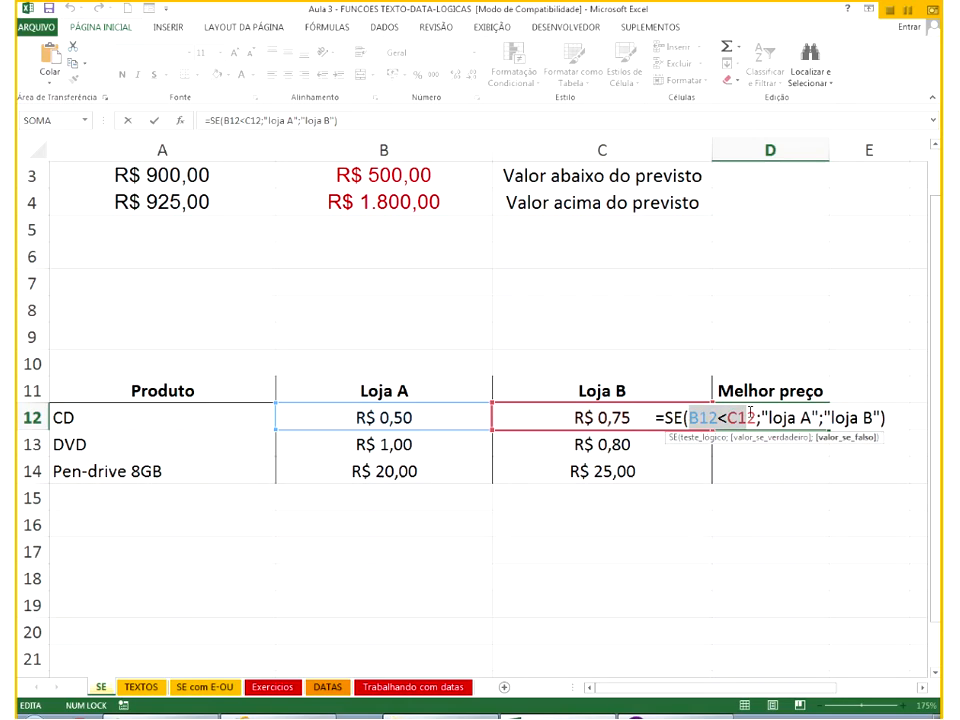
click(801, 417)
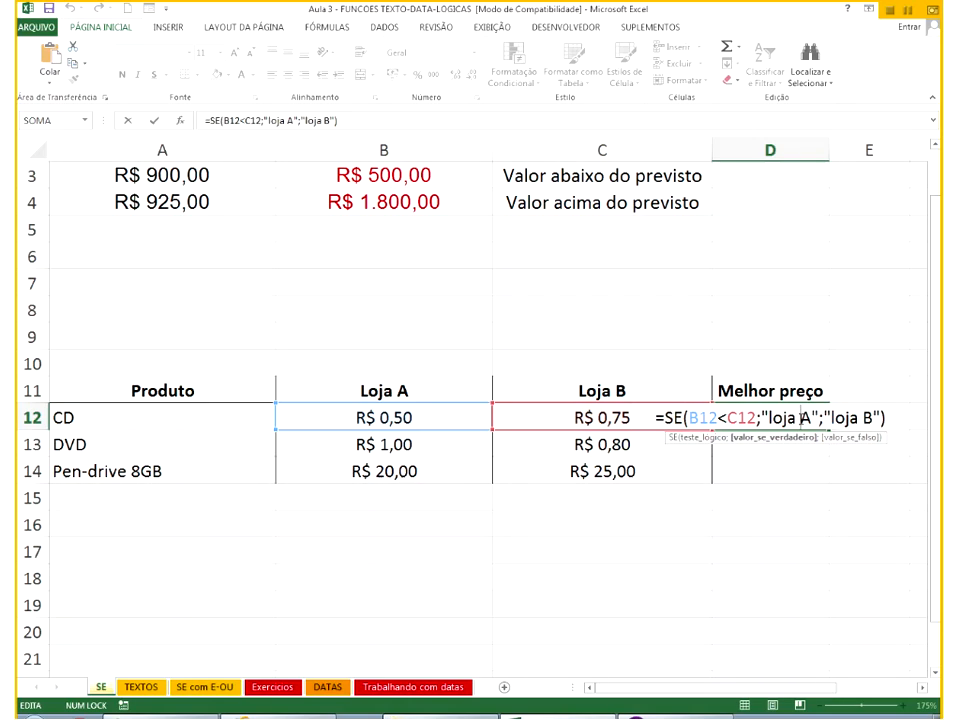
click(834, 417)
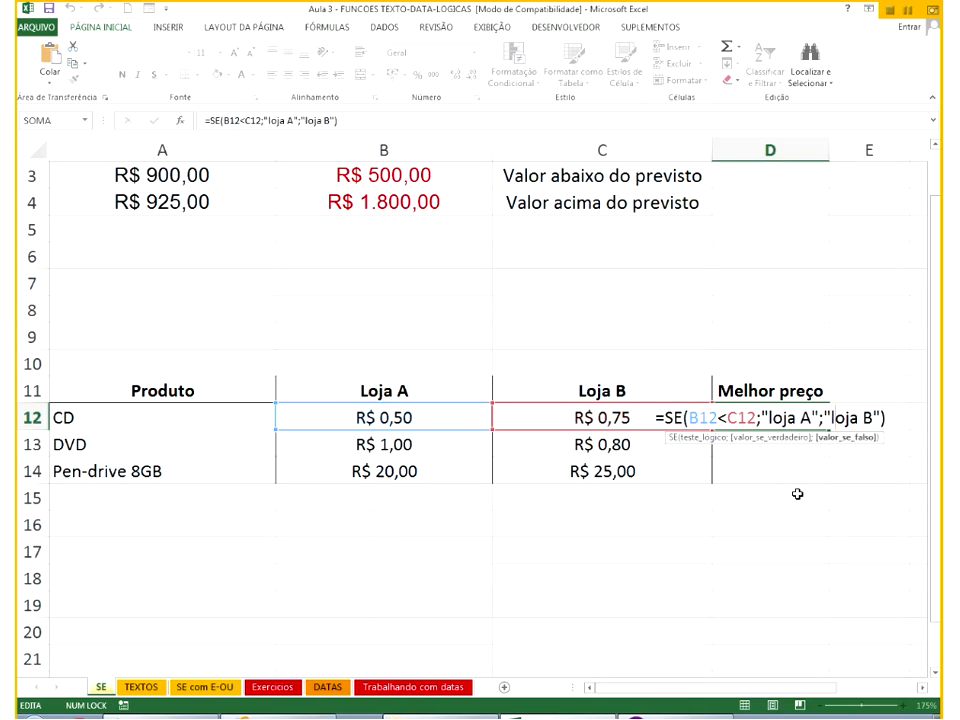
key(ctrl+Return)
drag(829, 430, 803, 500)
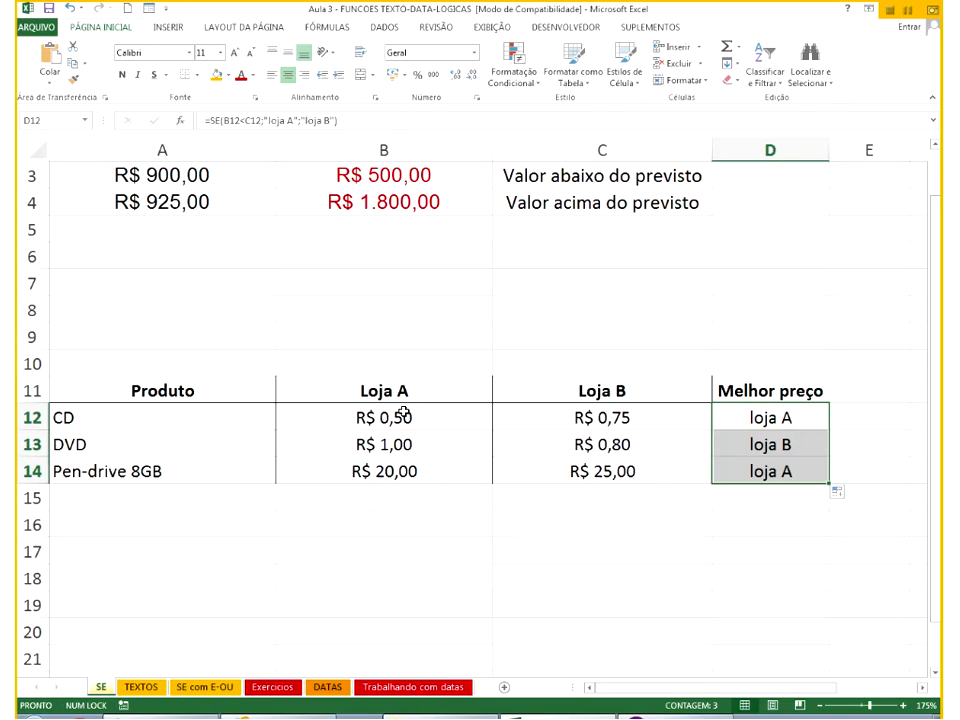
Compare the Loja A and Loja B prices with the Melhor preço results in rows 12 to 14.
drag(403, 415, 500, 410)
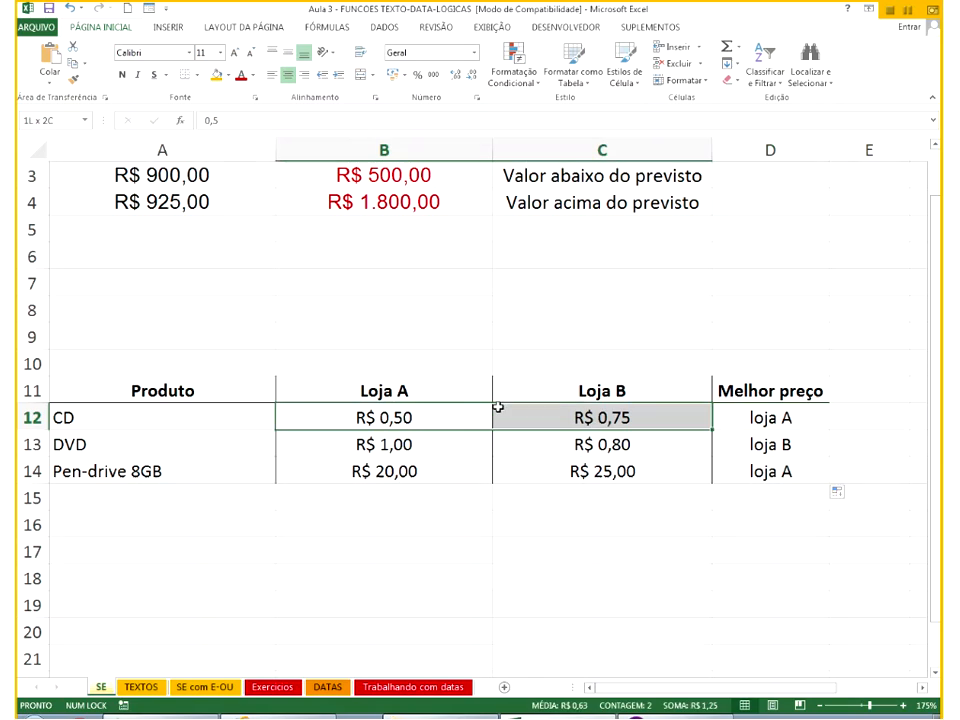
click(781, 444)
click(452, 447)
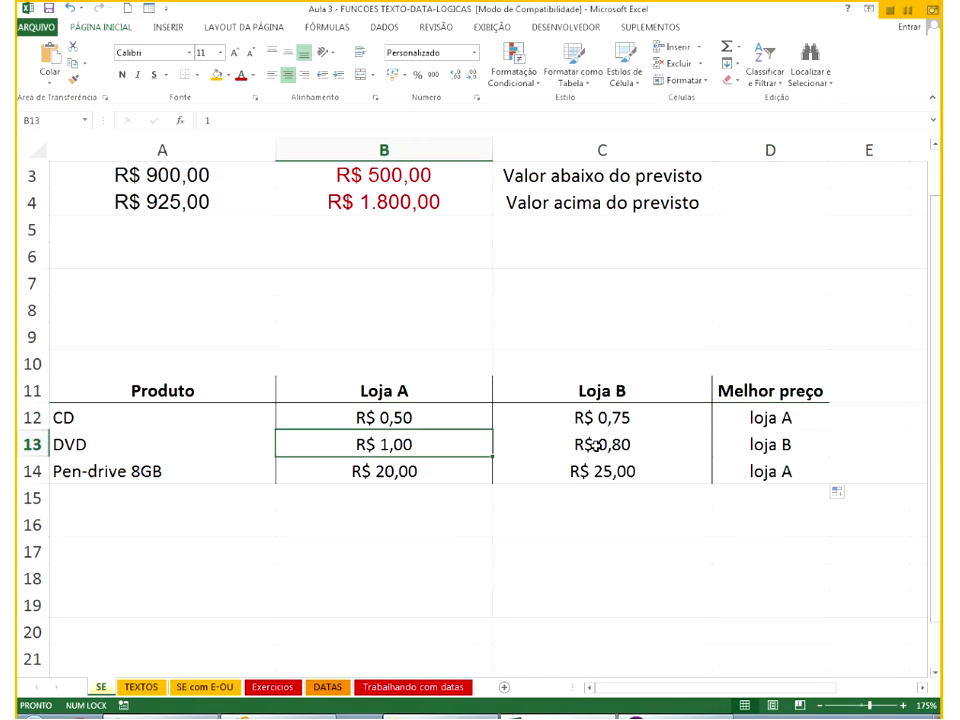
click(588, 445)
click(444, 465)
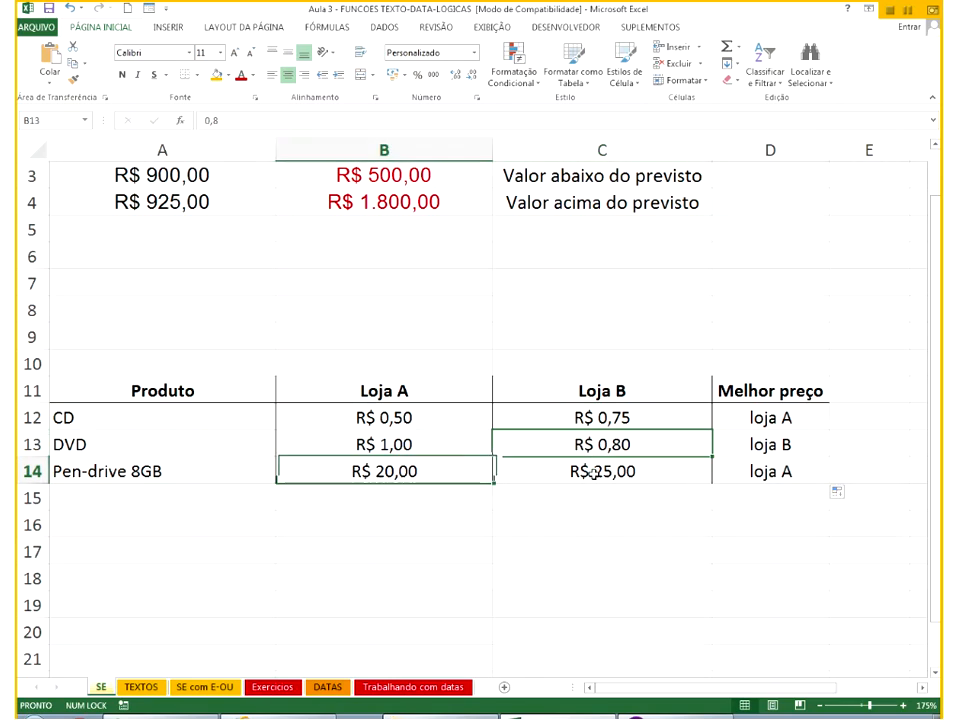
click(583, 469)
click(795, 474)
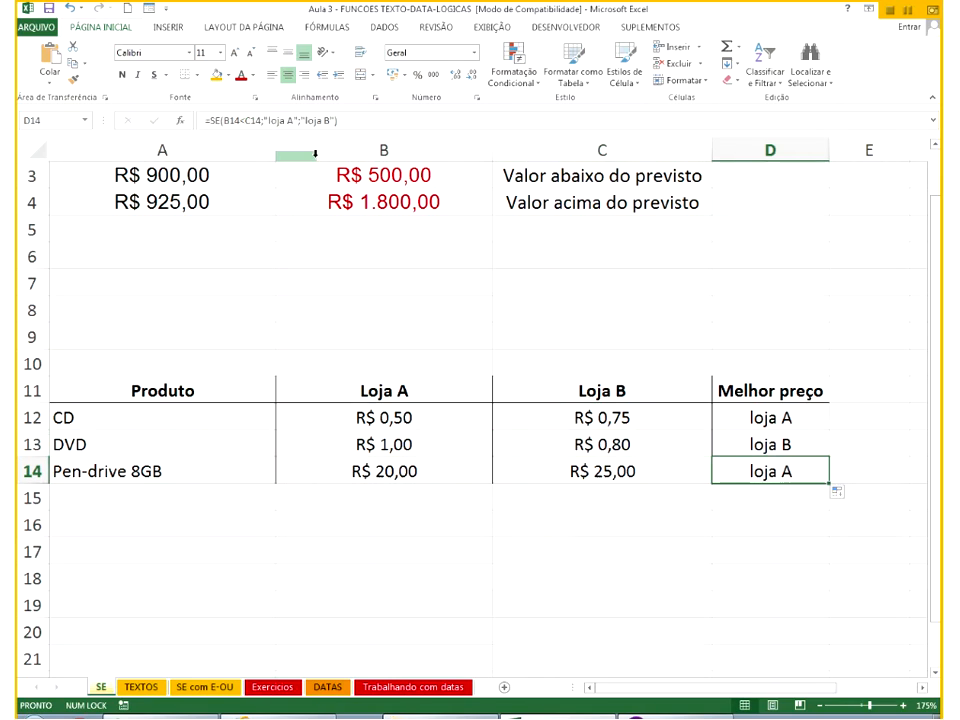
Narrow columns A and B and show the data commands.
drag(275, 147, 255, 147)
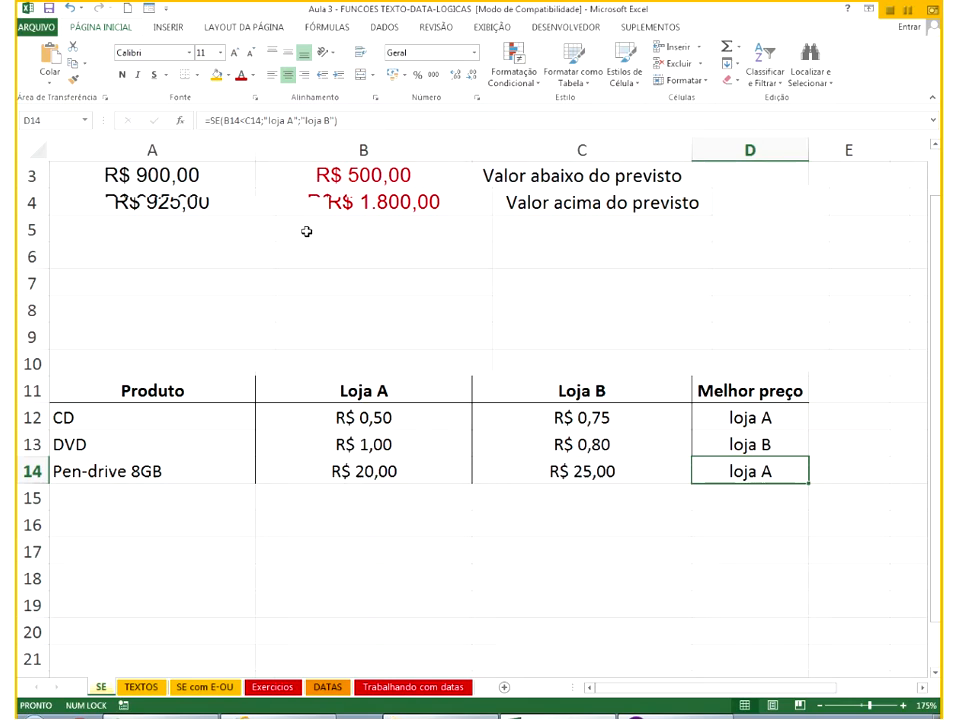
drag(476, 154, 417, 153)
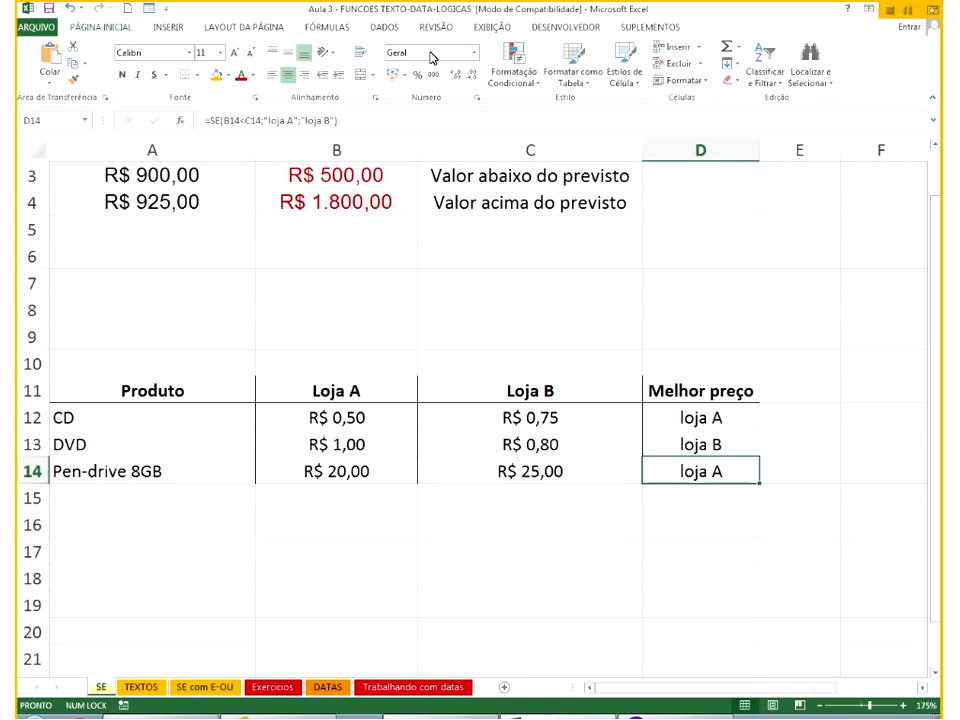
click(388, 30)
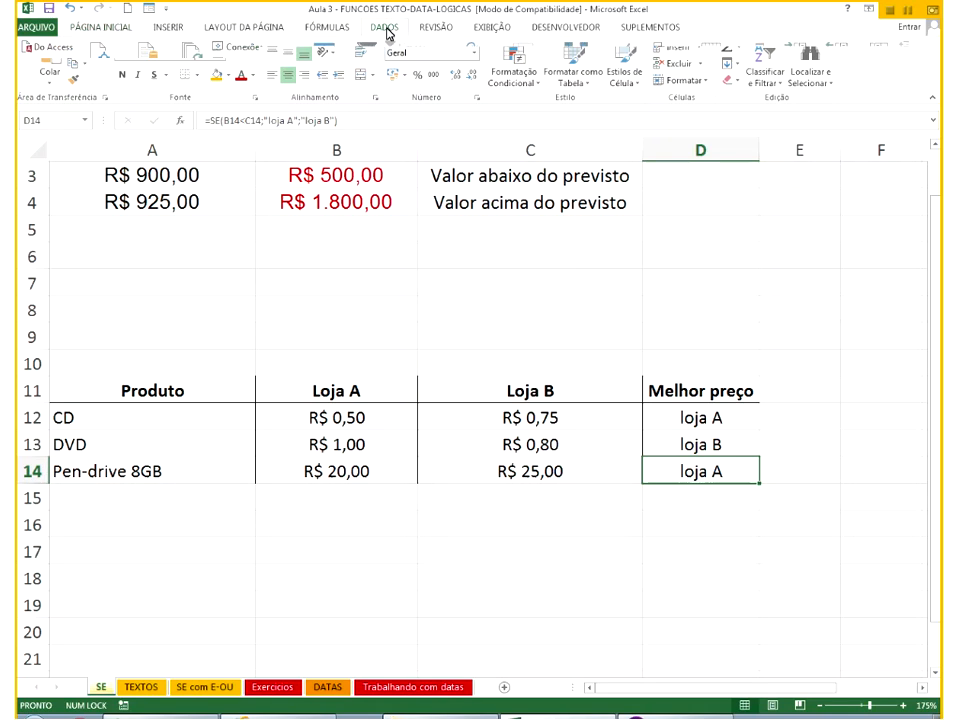
Evaluate the SE formula in D13 step by step with Avaliar Fórmula, through to its final result.
click(322, 32)
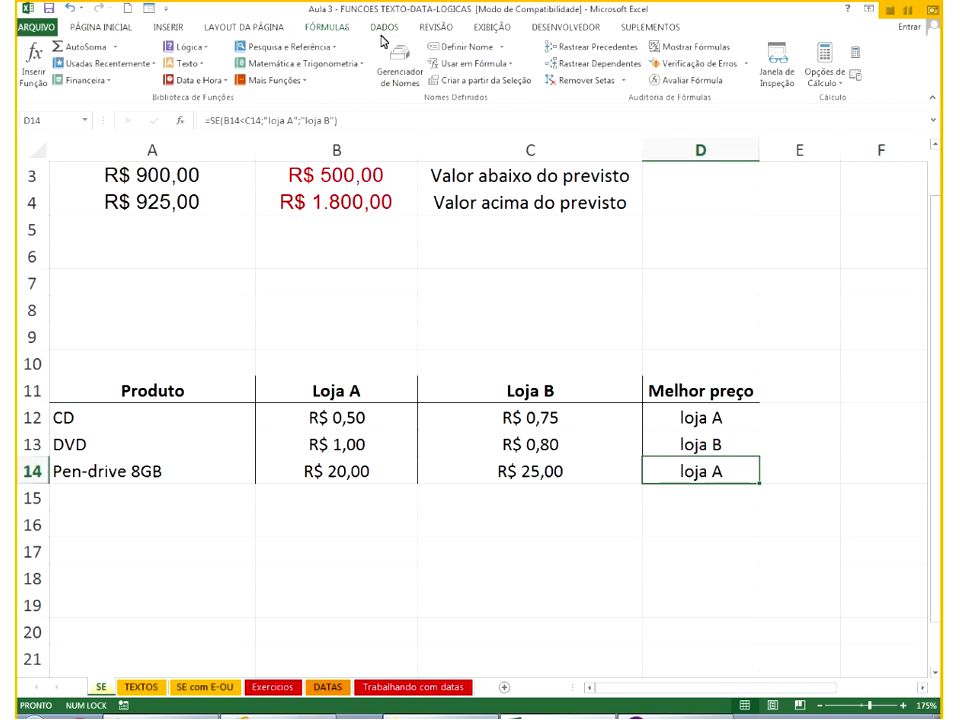
click(697, 446)
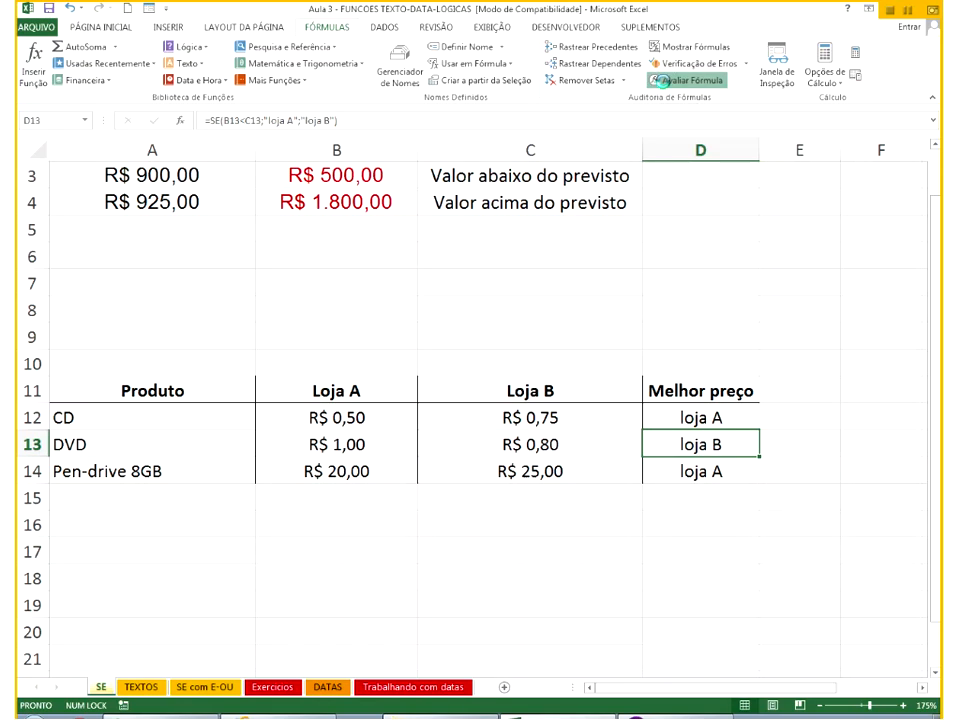
click(676, 91)
drag(363, 220, 407, 163)
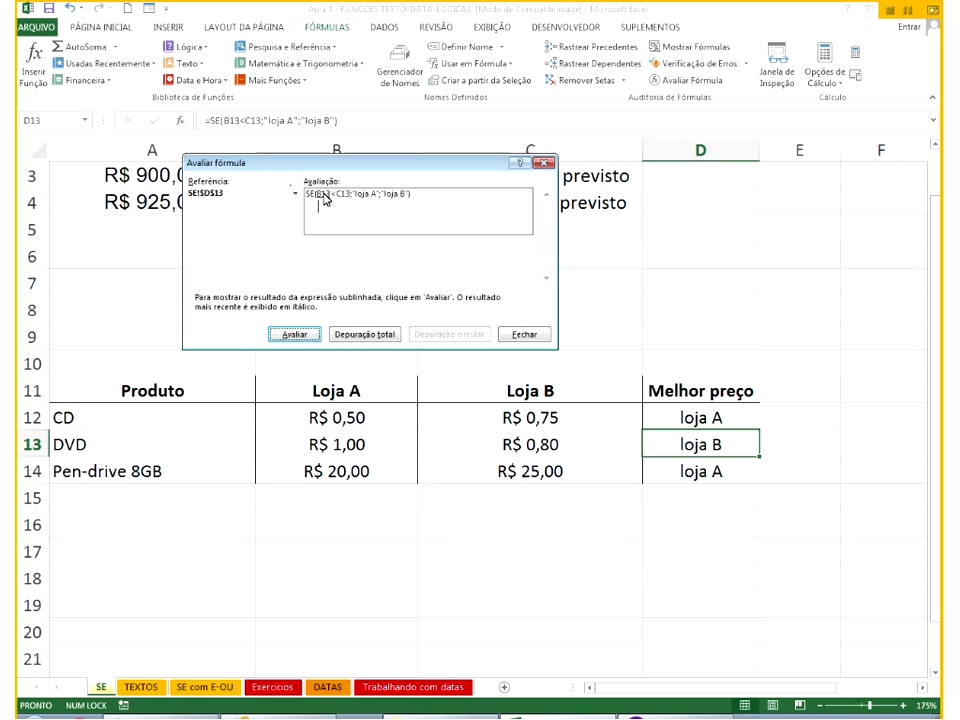
key(Return)
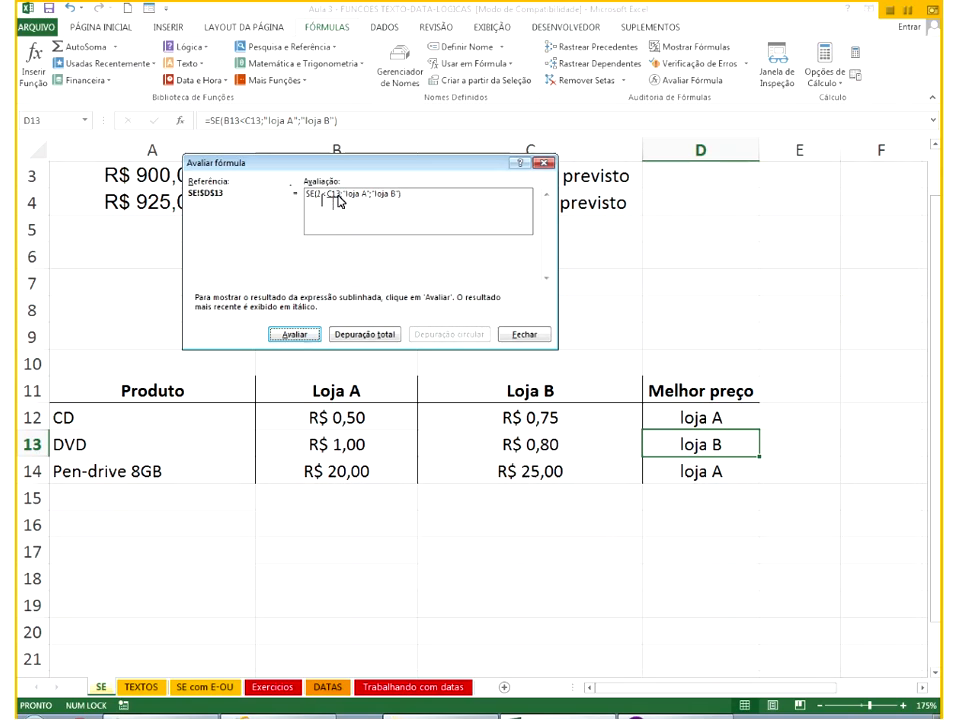
click(297, 335)
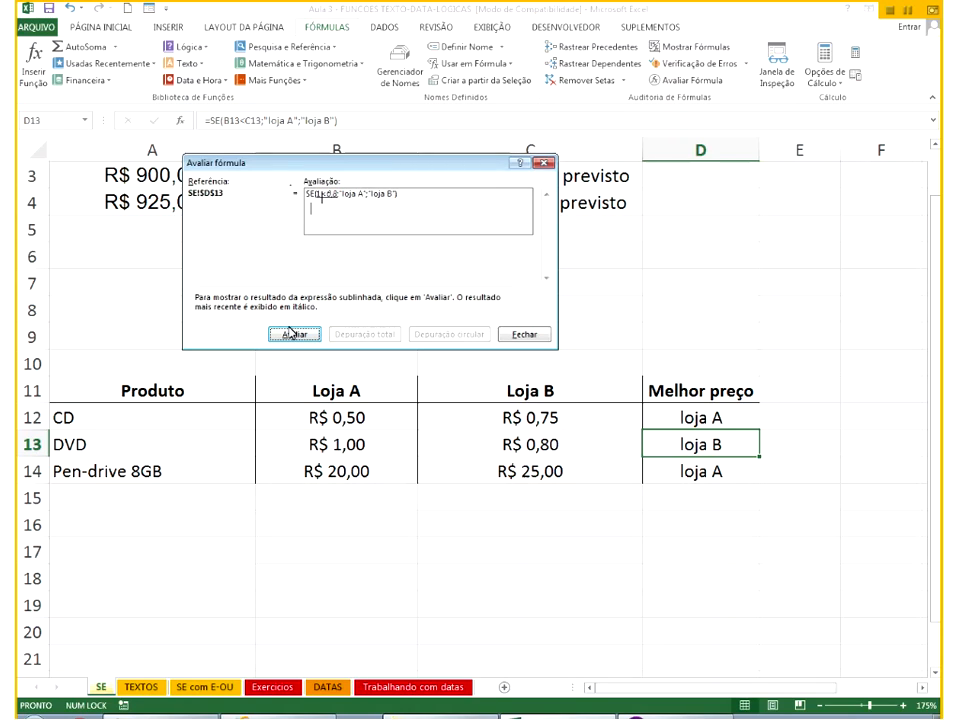
key(Return)
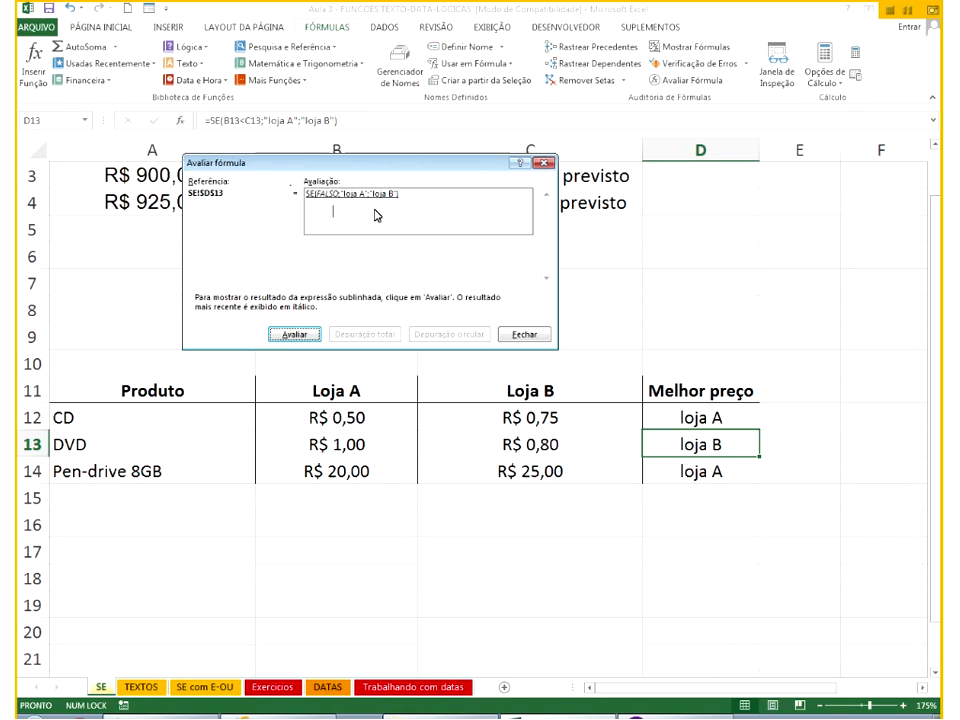
click(310, 335)
click(524, 335)
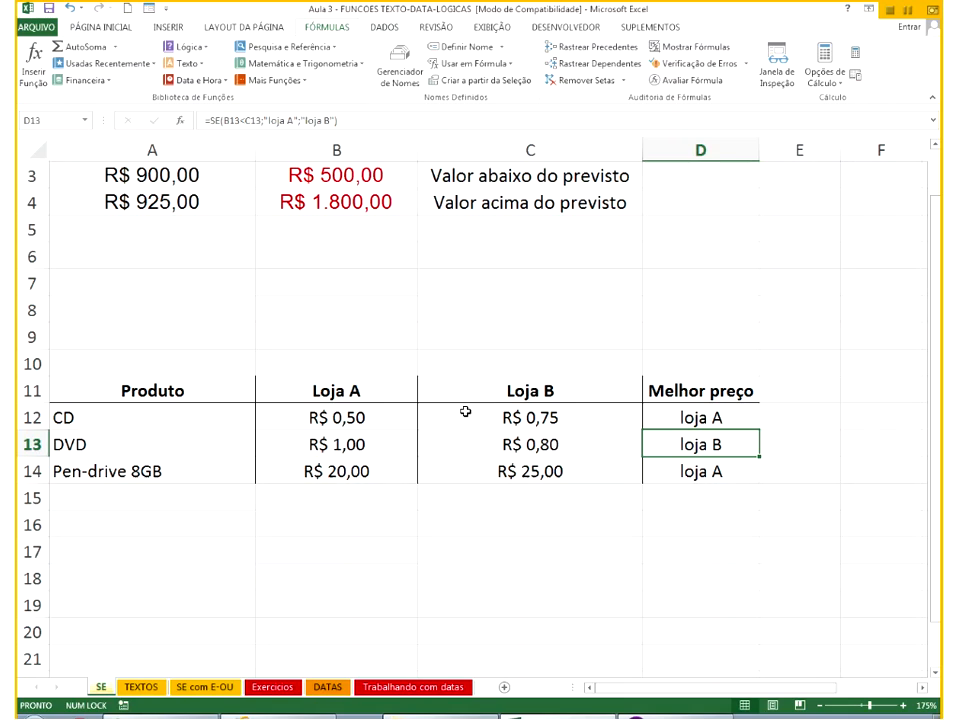
text(=se)
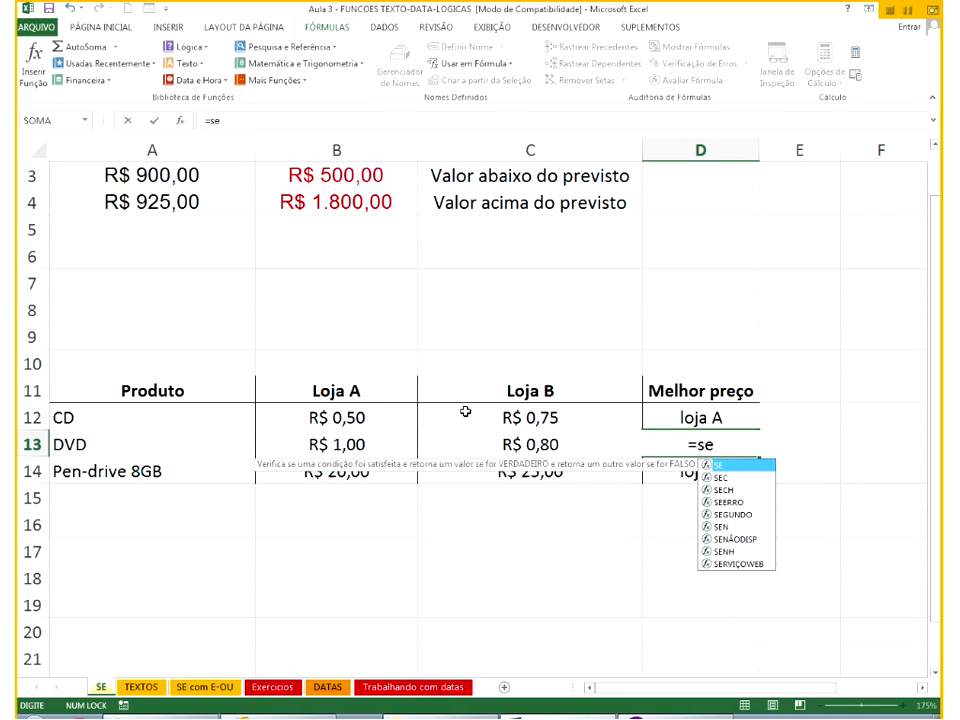
text(()
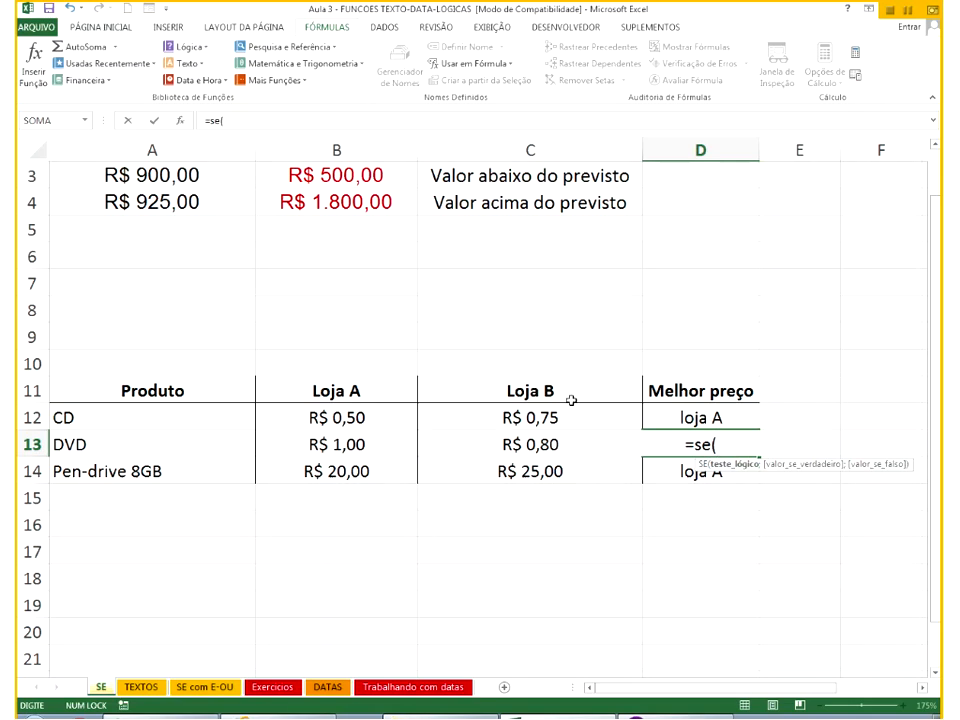
click(522, 441)
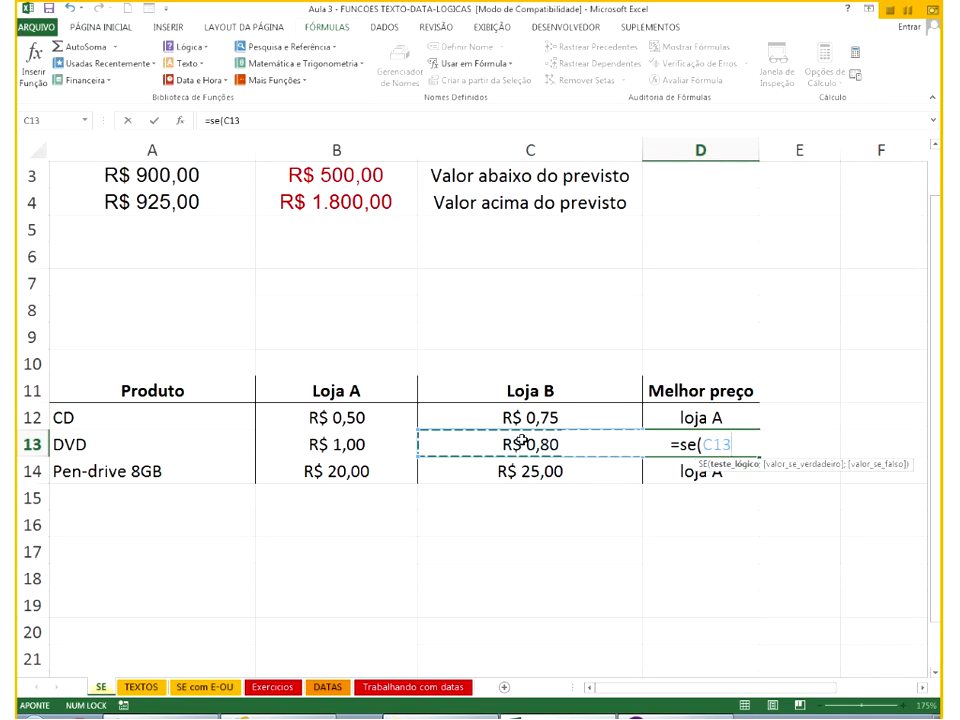
text(<)
click(325, 441)
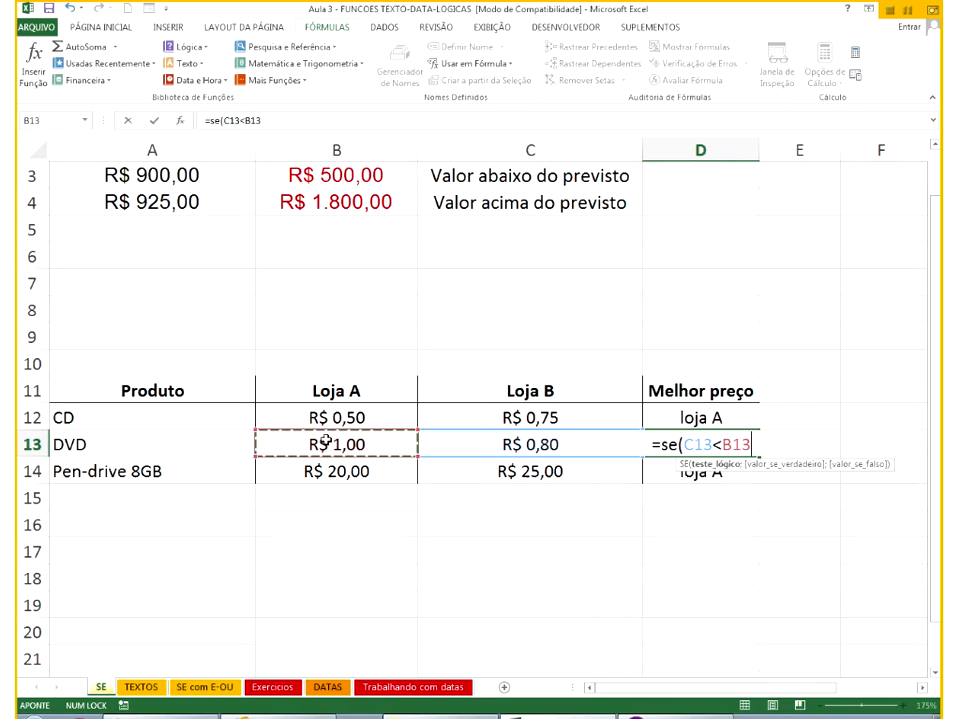
text(;")
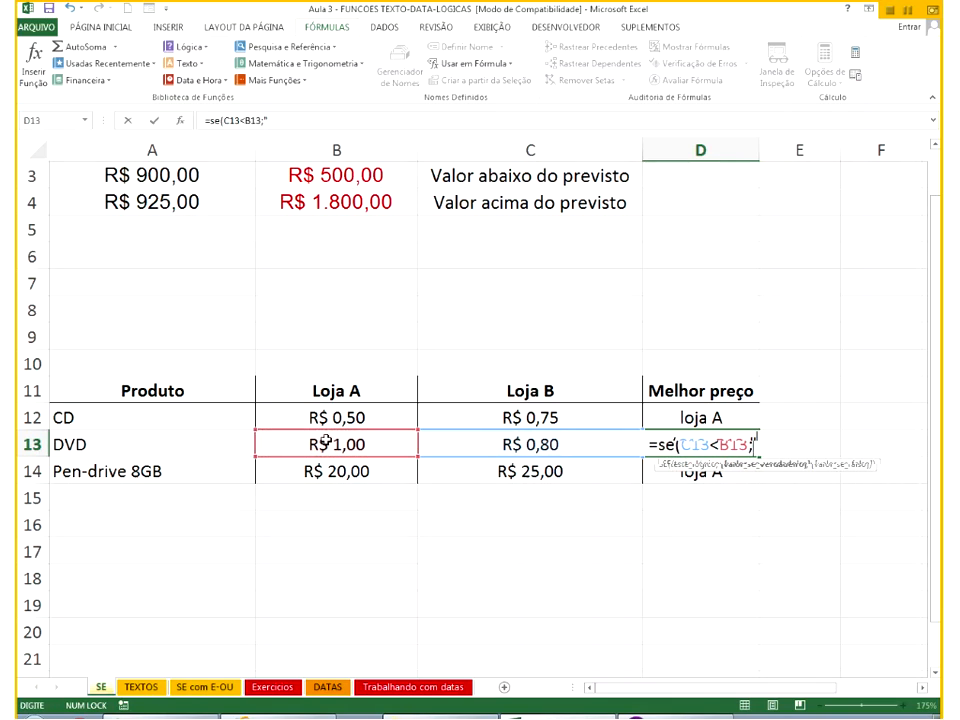
text(loja)
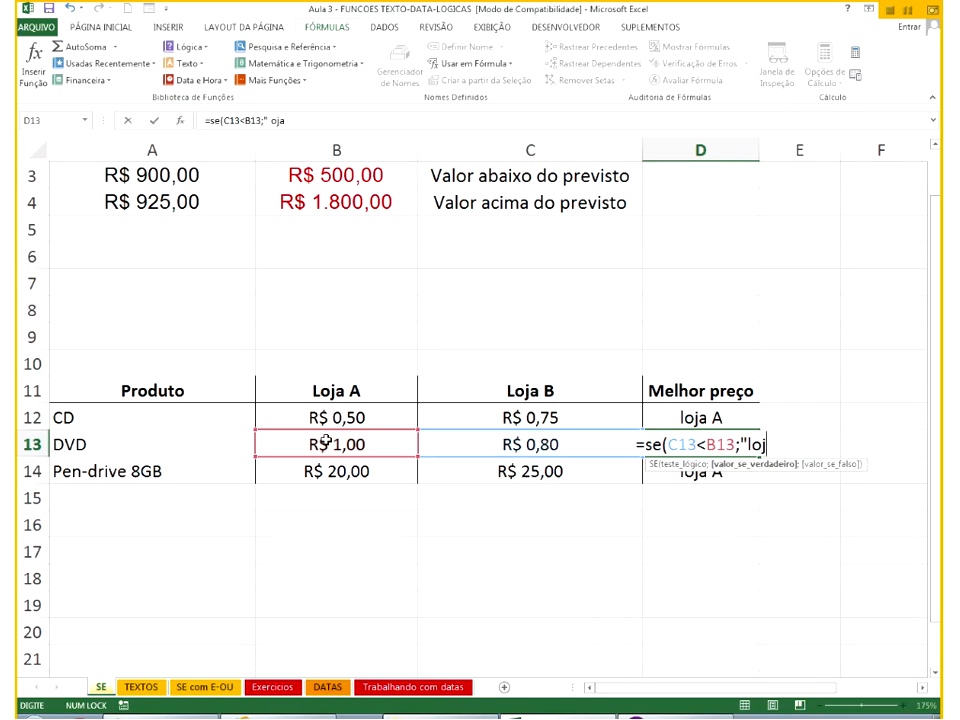
text( B")
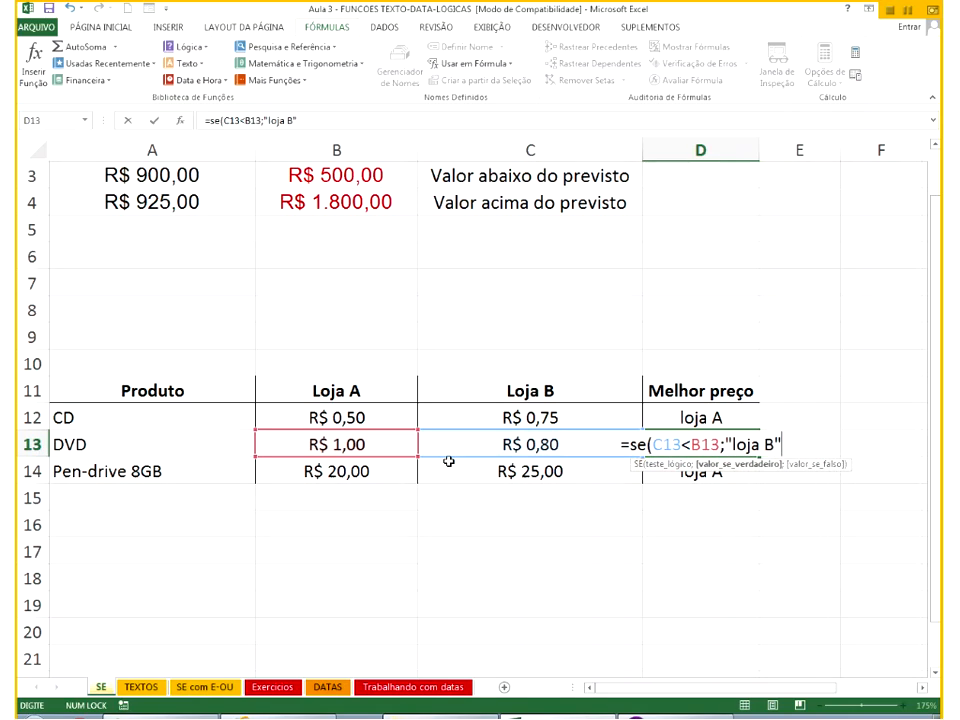
double_click(670, 446)
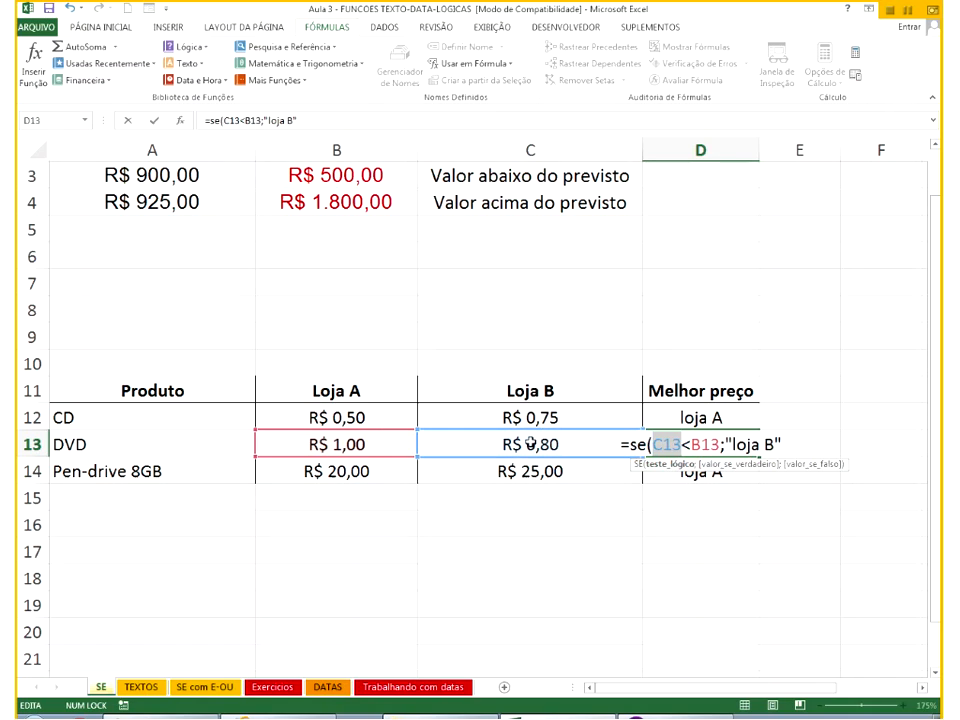
Examine the logical tests of the SE formulas in D12 and D13, leaving both formulas as they are.
click(688, 424)
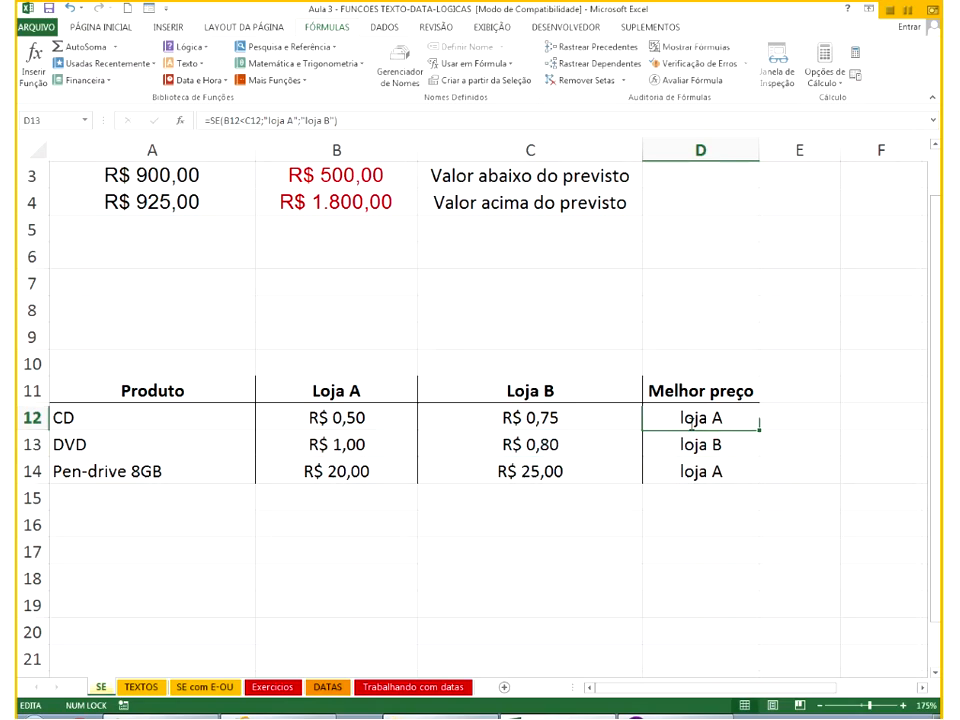
double_click(690, 424)
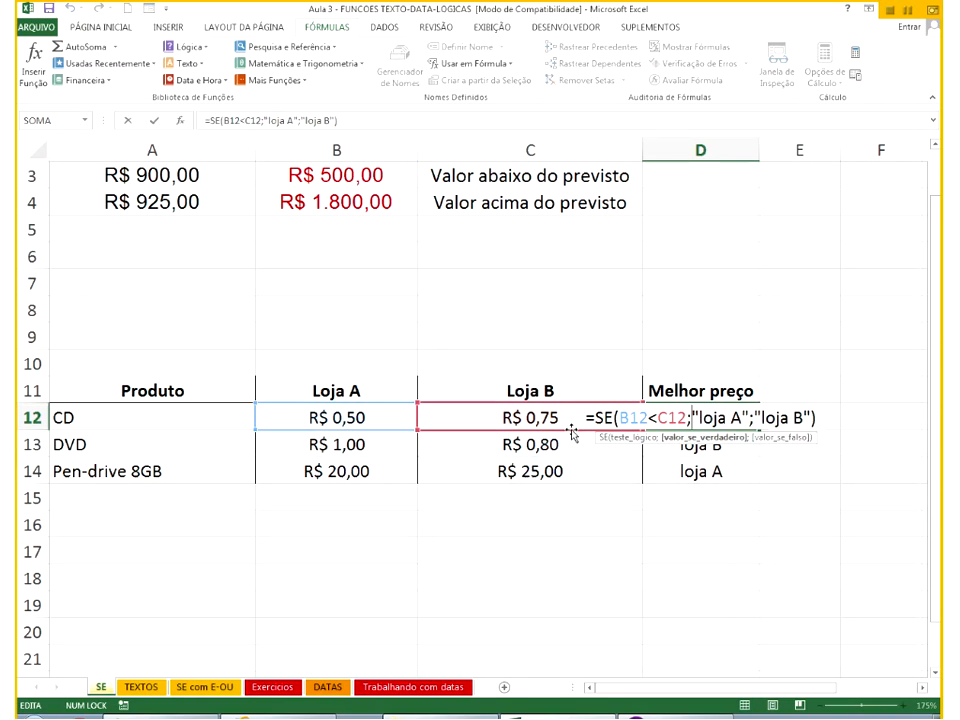
key(Escape)
double_click(648, 446)
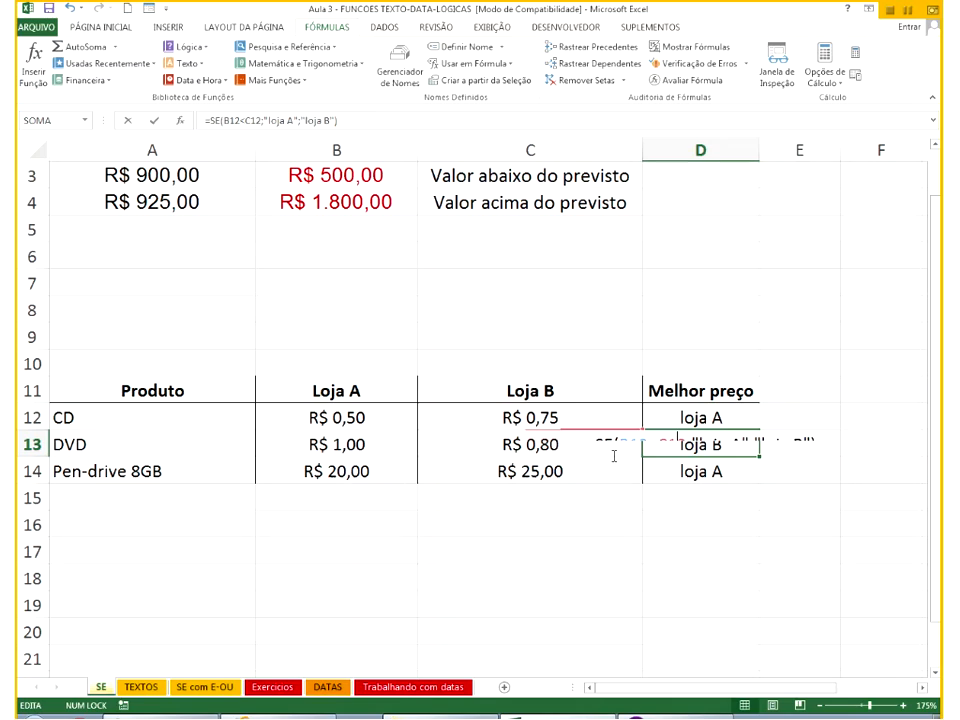
drag(648, 446, 618, 446)
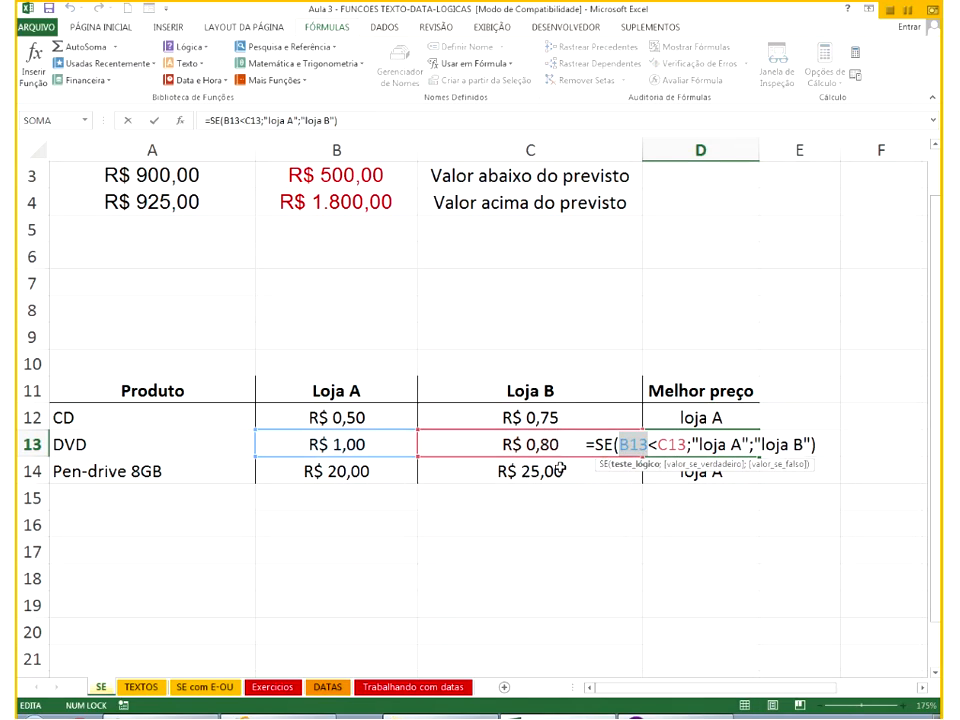
key(Escape)
click(702, 418)
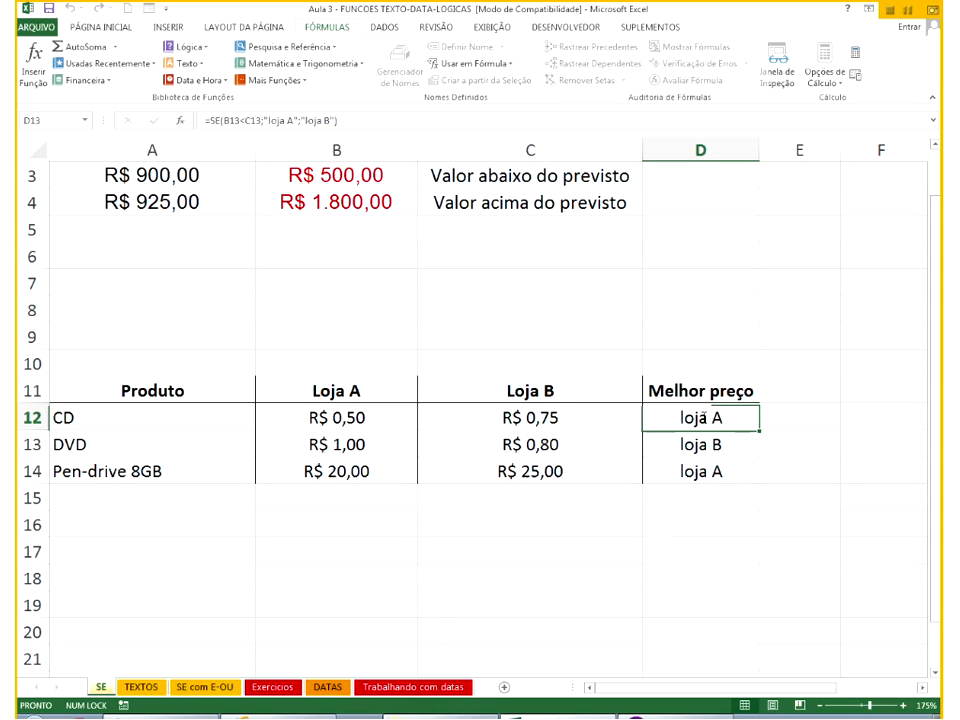
double_click(702, 418)
drag(648, 418, 617, 421)
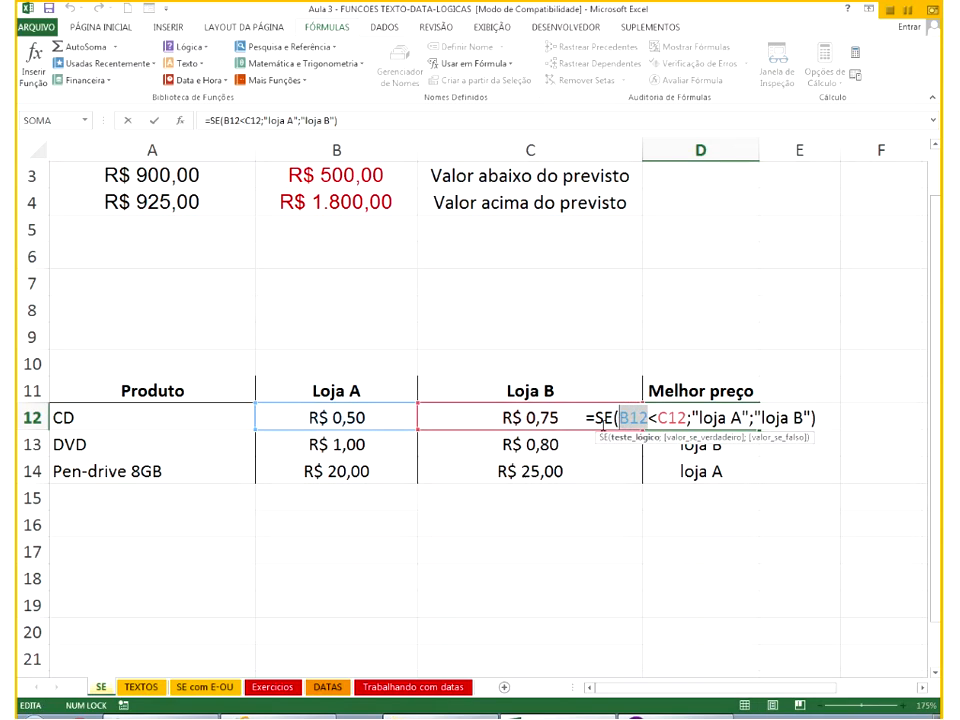
key(Escape)
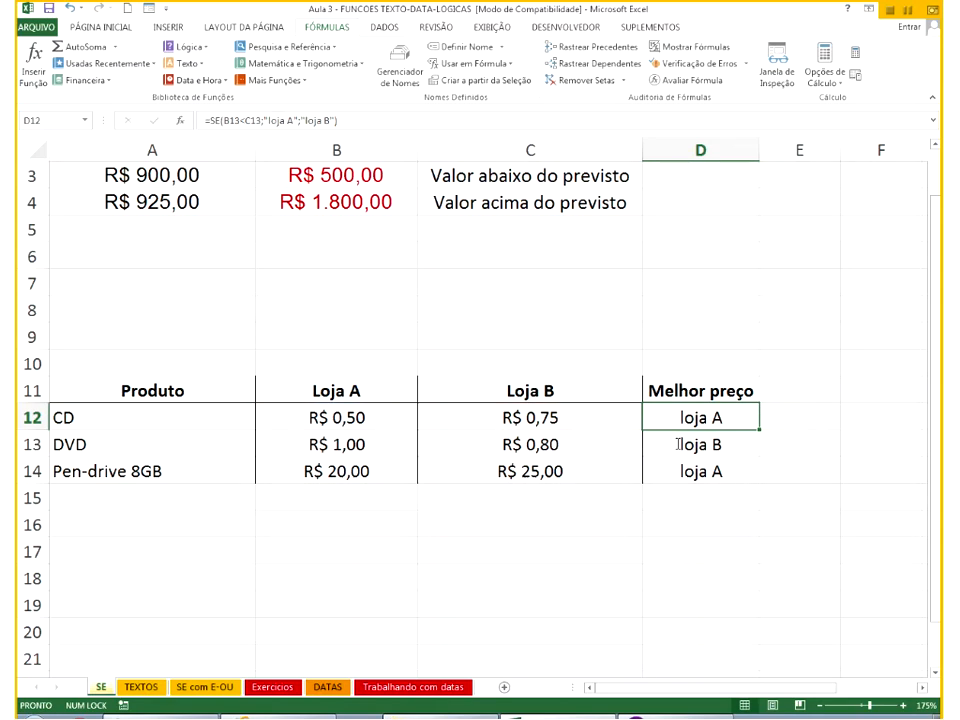
Change the logical test of the SE formula in D13 to c13<b13.
double_click(695, 444)
drag(622, 448, 649, 447)
text(c13<b13;"loja A";")
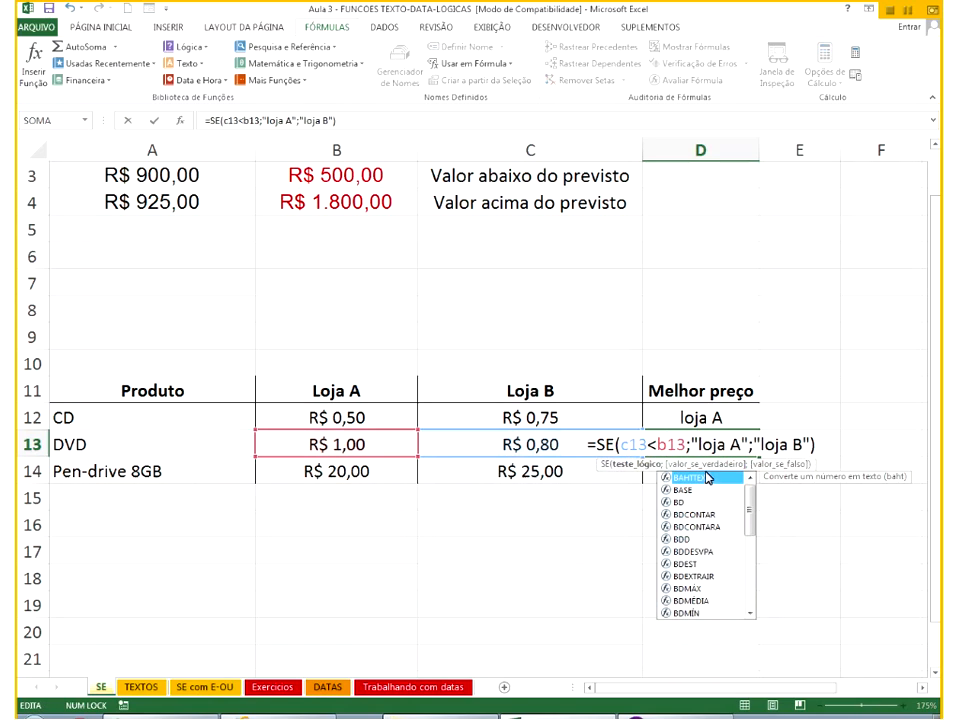
Swap the results of the SE formula in D13 to "loja b" if true and "loja A" if false.
click(743, 441)
key(BackSpace)
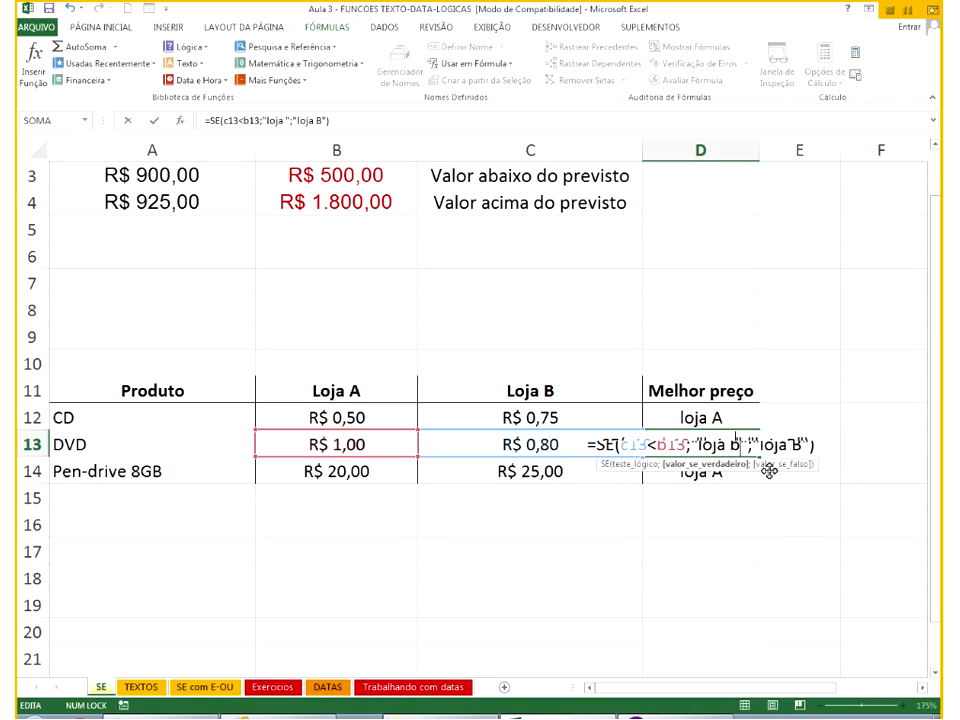
text(b)
key(Right)
key(Right)
key(Right)
key(Right)
key(Right)
key(Right)
key(Right)
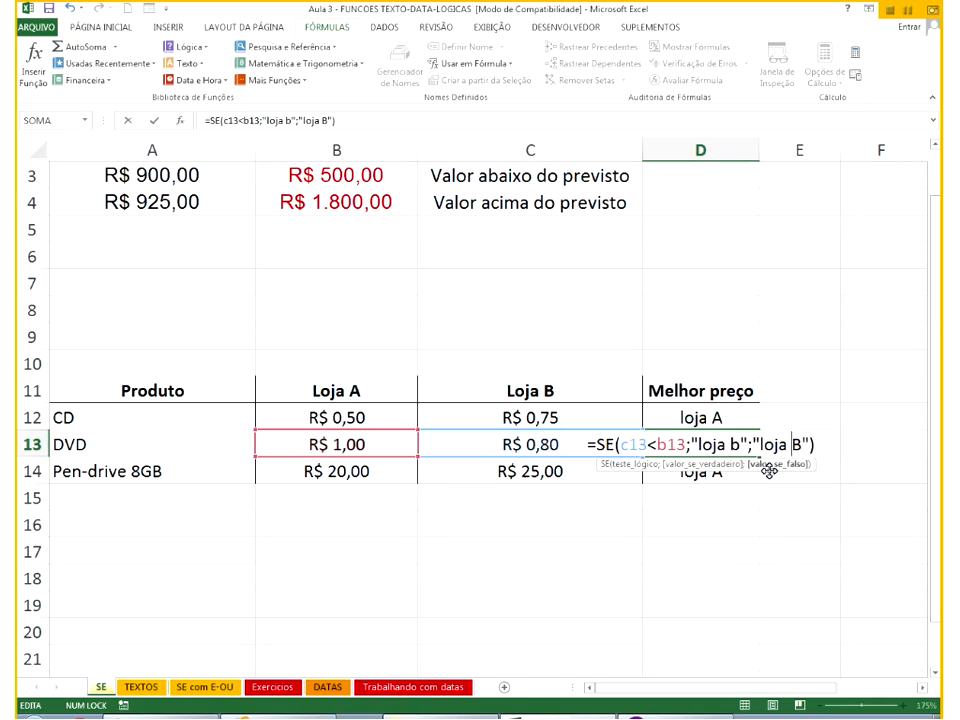
key(Delete)
text(A)
key(Return)
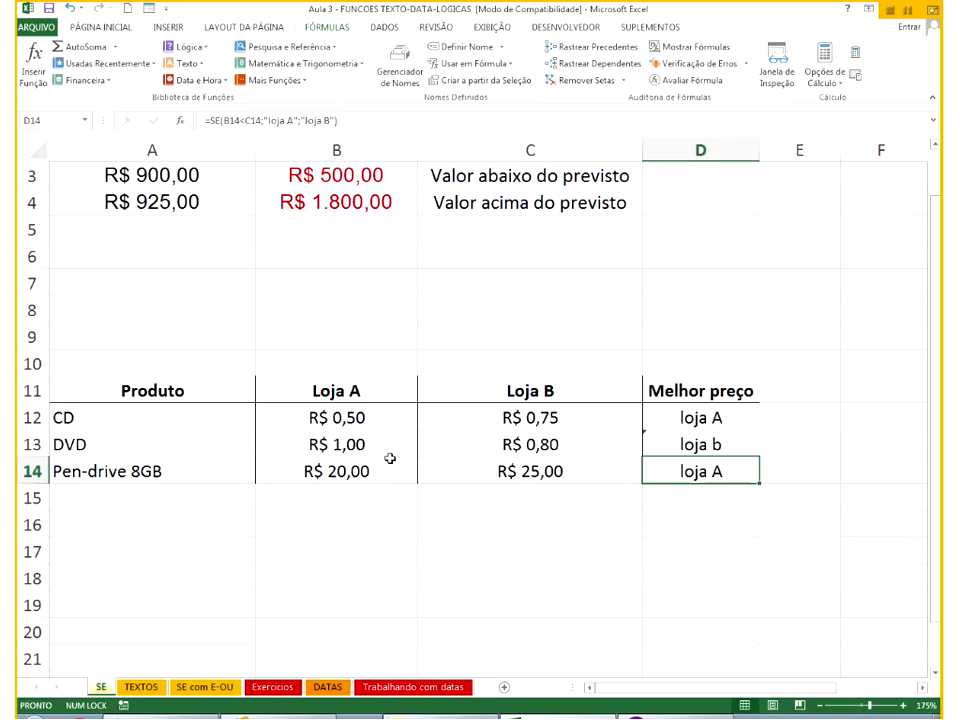
Review the logical test and both result arguments of the inverted SE formula in D13.
drag(385, 446, 620, 444)
double_click(697, 446)
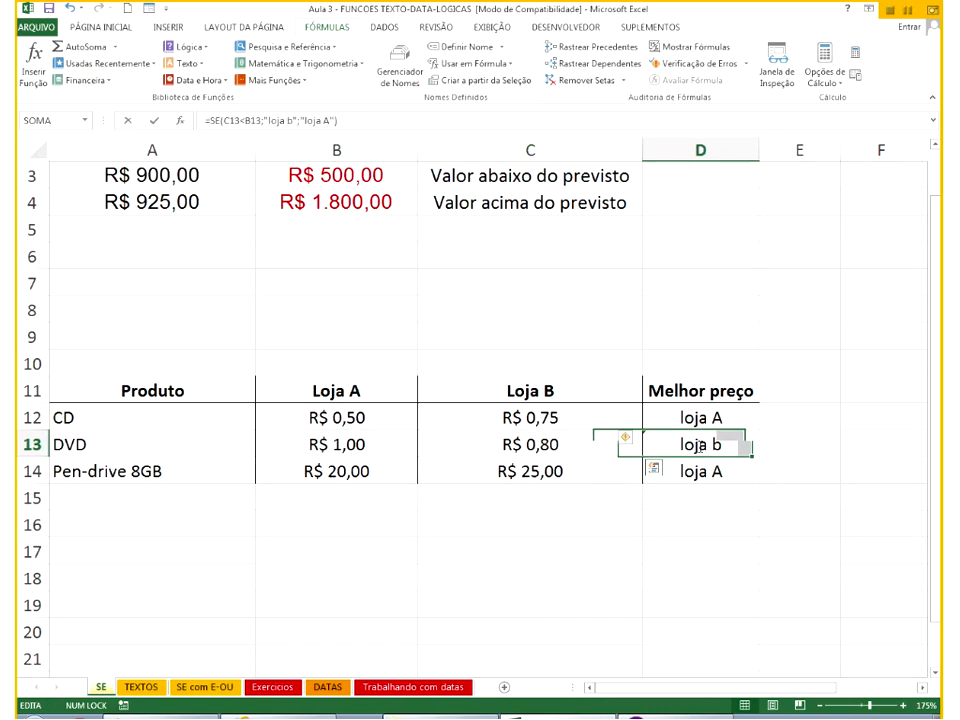
drag(628, 447, 661, 449)
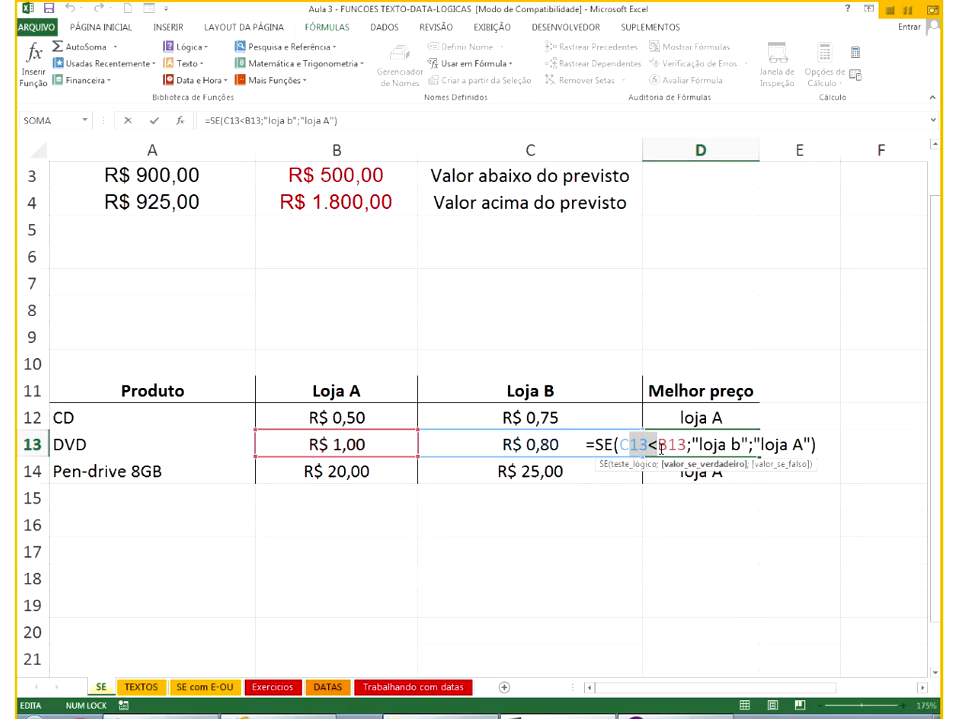
double_click(710, 445)
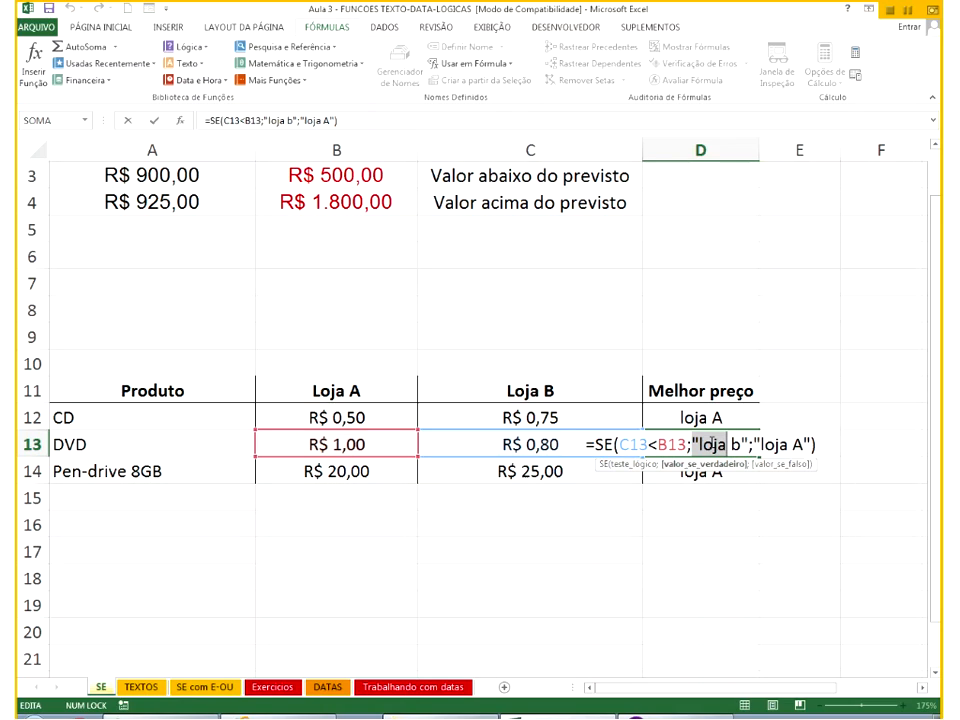
double_click(790, 446)
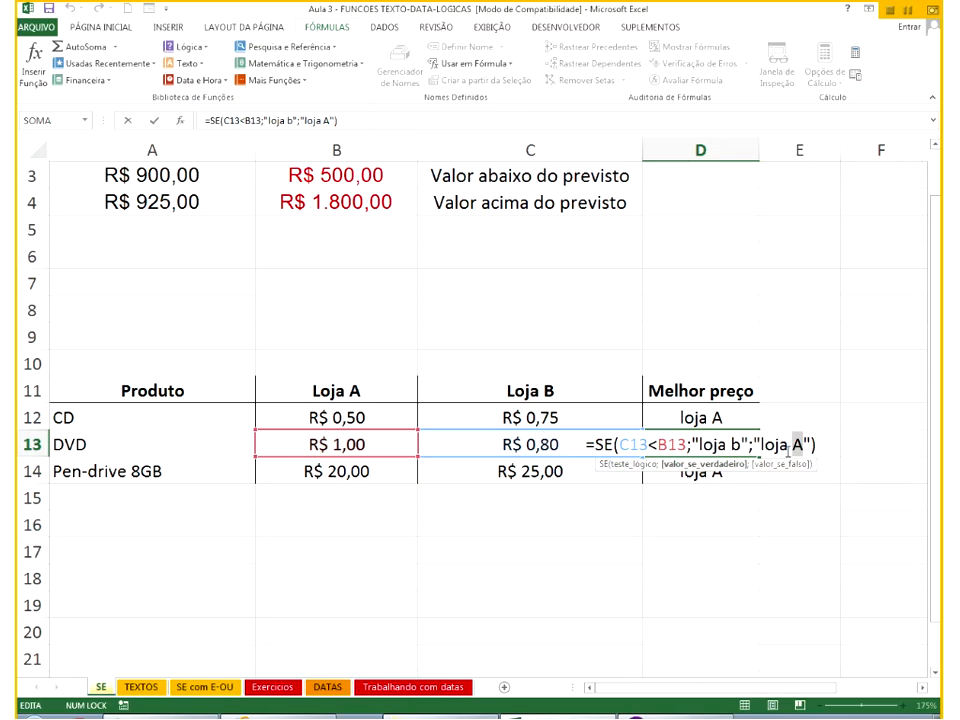
click(714, 530)
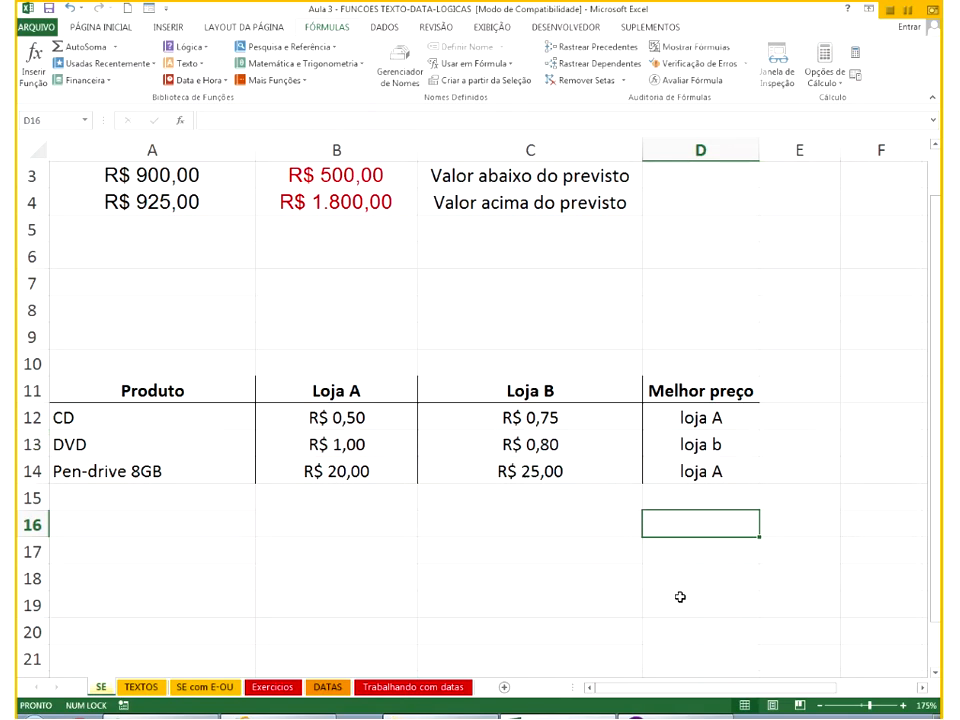
Open the SE com E-OU sheet at the SE com OU and SE com E exercises.
scroll(680, 597, up, 1)
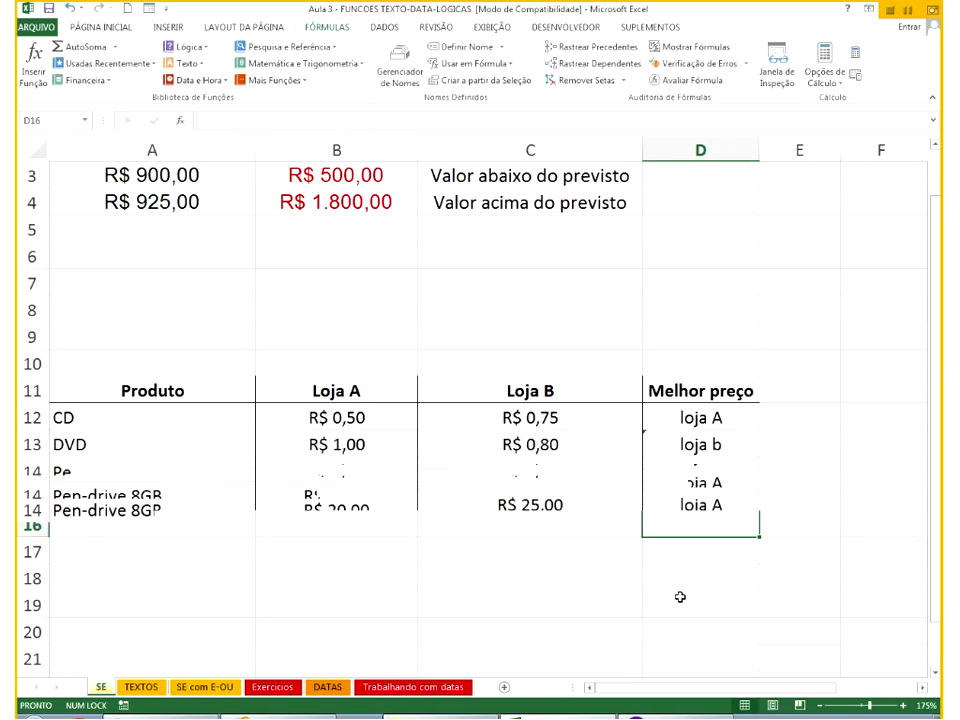
click(204, 687)
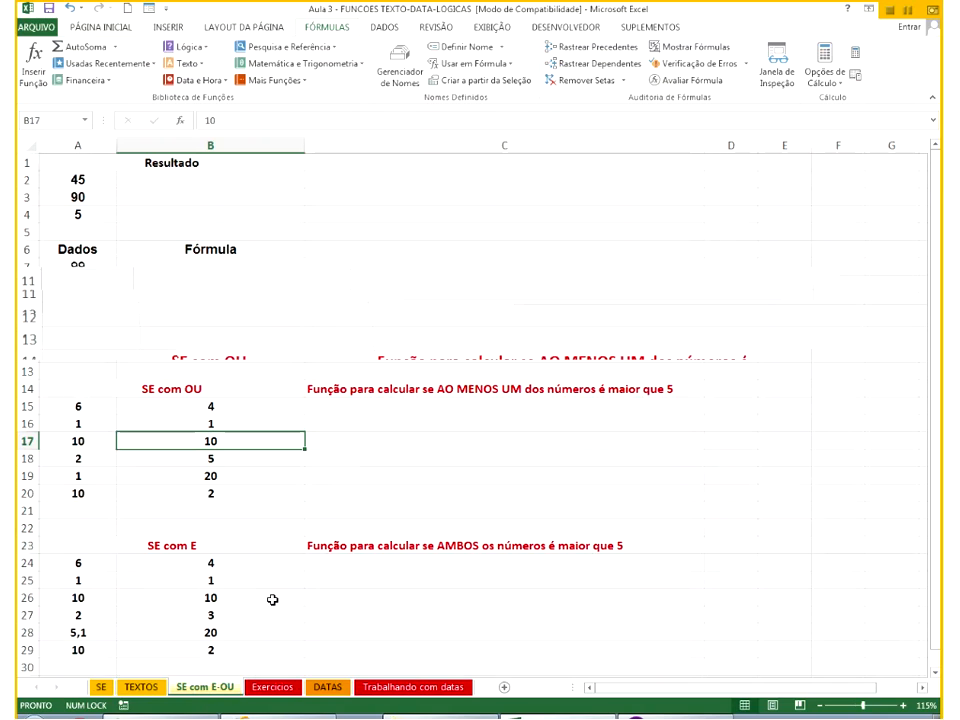
scroll(272, 599, up, 2)
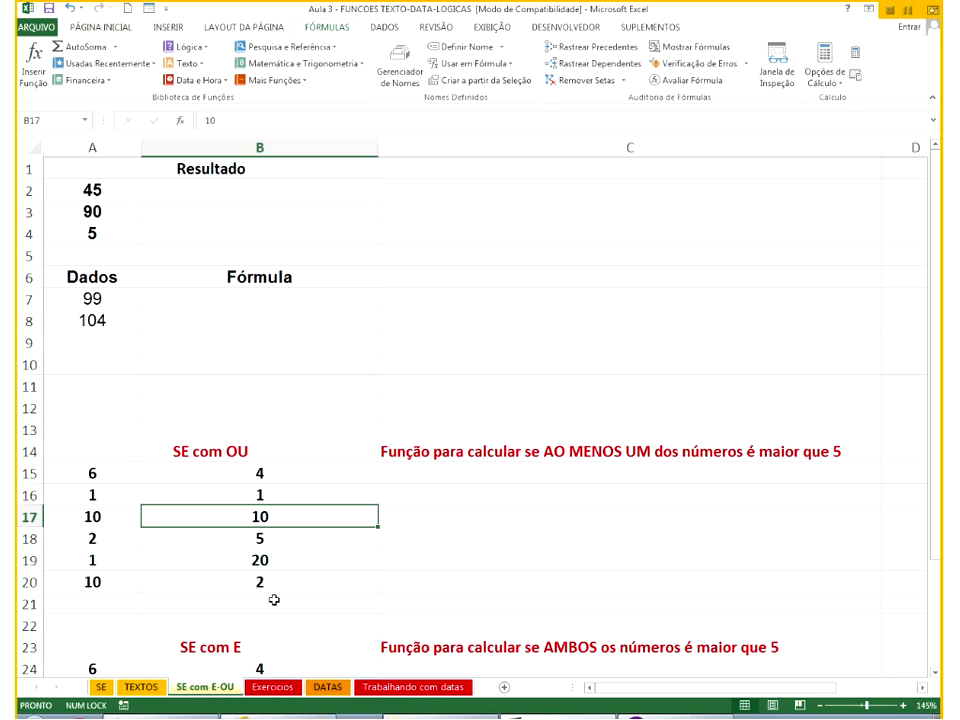
scroll(107, 431, down, 1)
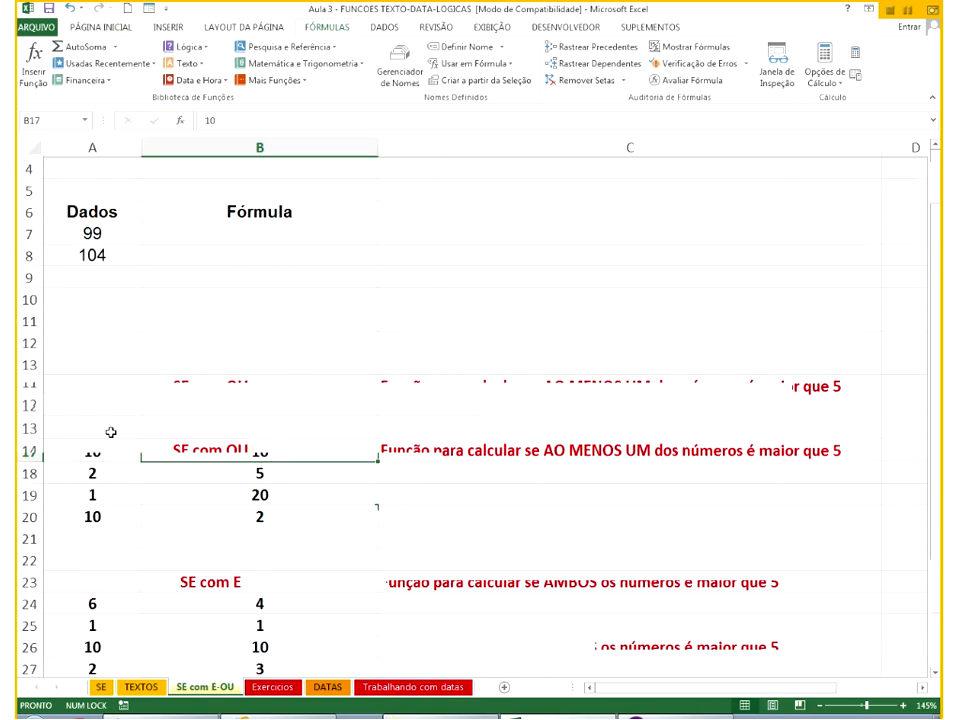
Delete rows 1 to 13 above the SE com OU exercise.
scroll(111, 432, up, 1)
drag(26, 168, 17, 423)
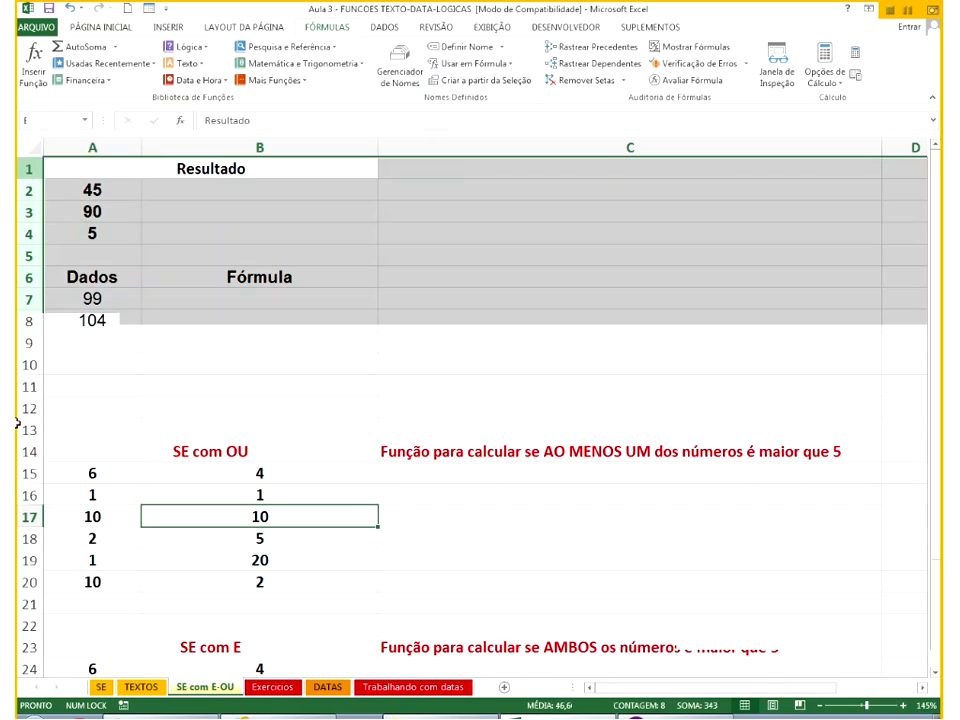
right_click(270, 278)
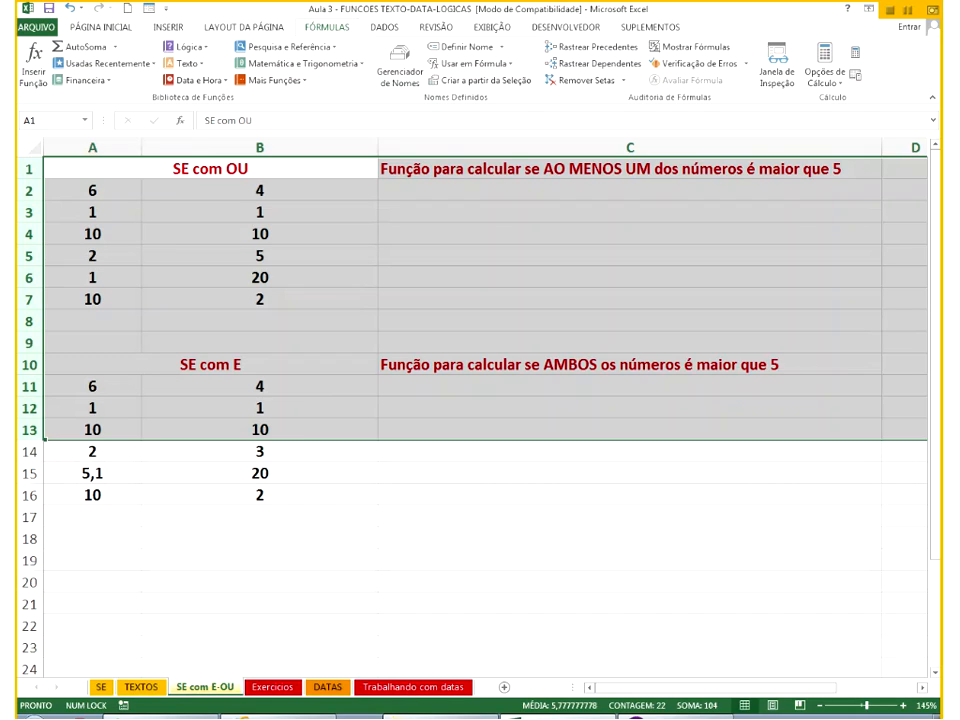
Begin an OU formula in C2 with B2<A2 as its first logical test.
click(596, 187)
text(=)
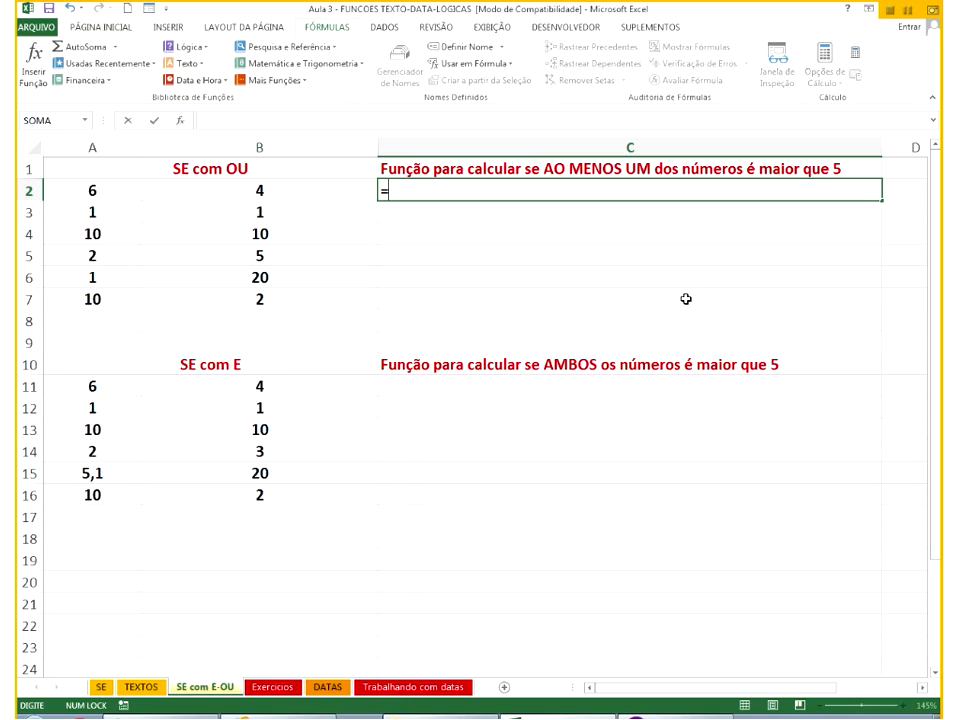
text(ou()
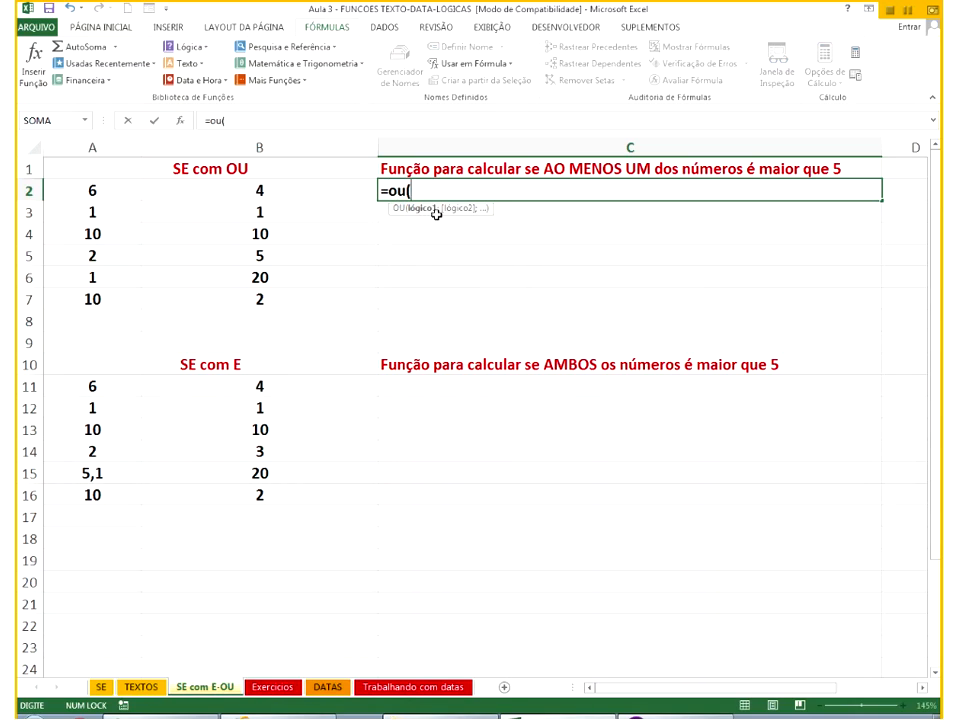
click(294, 190)
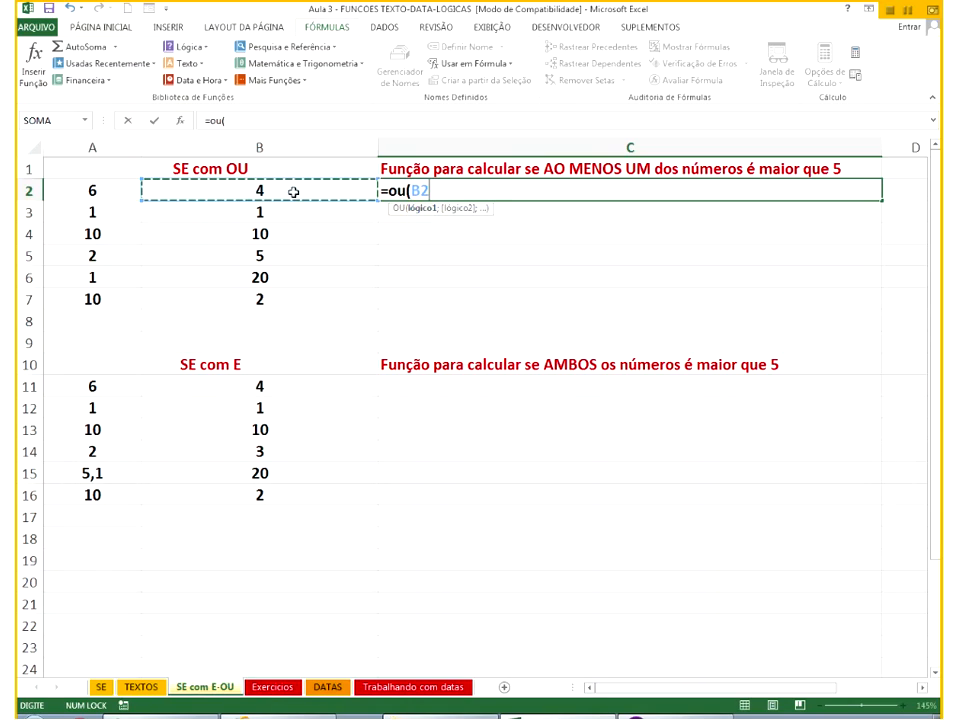
text(<)
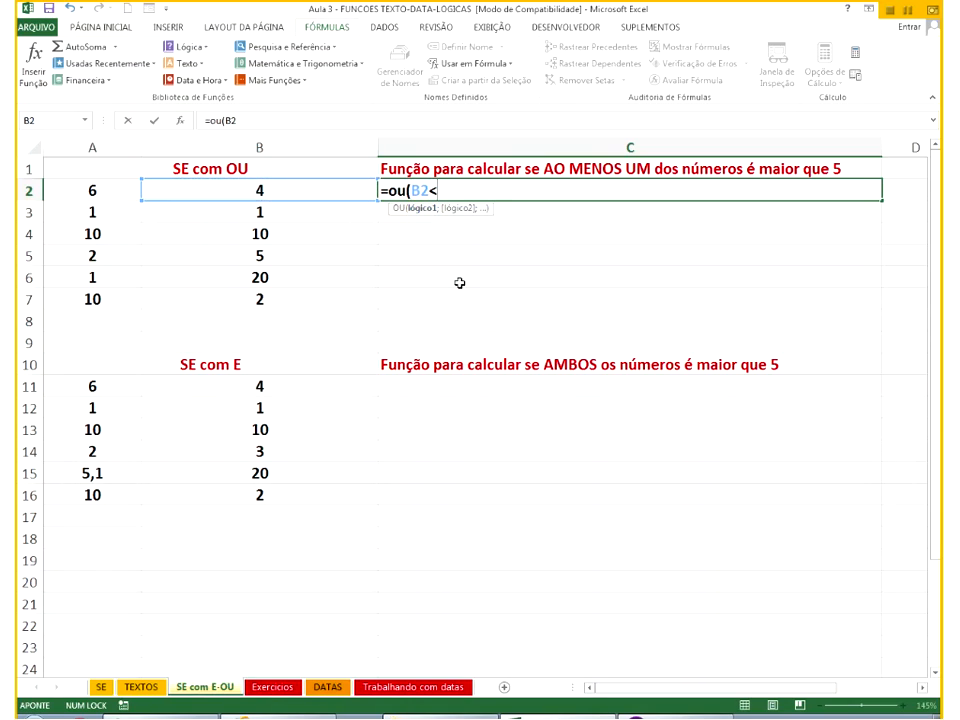
key(Left)
key(Left)
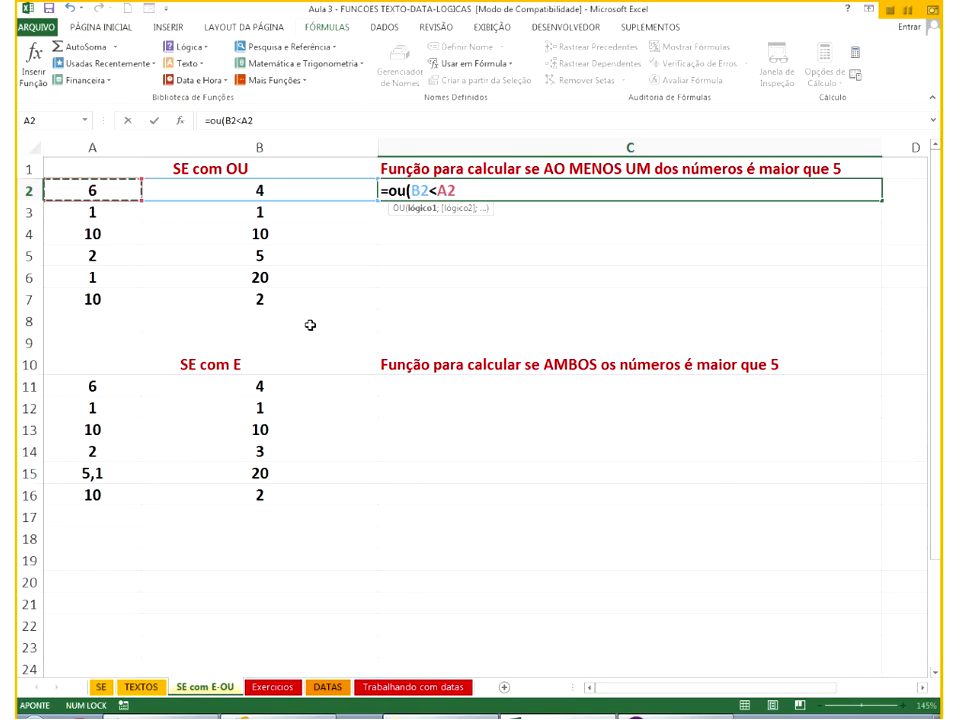
Complete the OU formula in C2 with A2<B2 as the second test and fill it down to C8.
text(;)
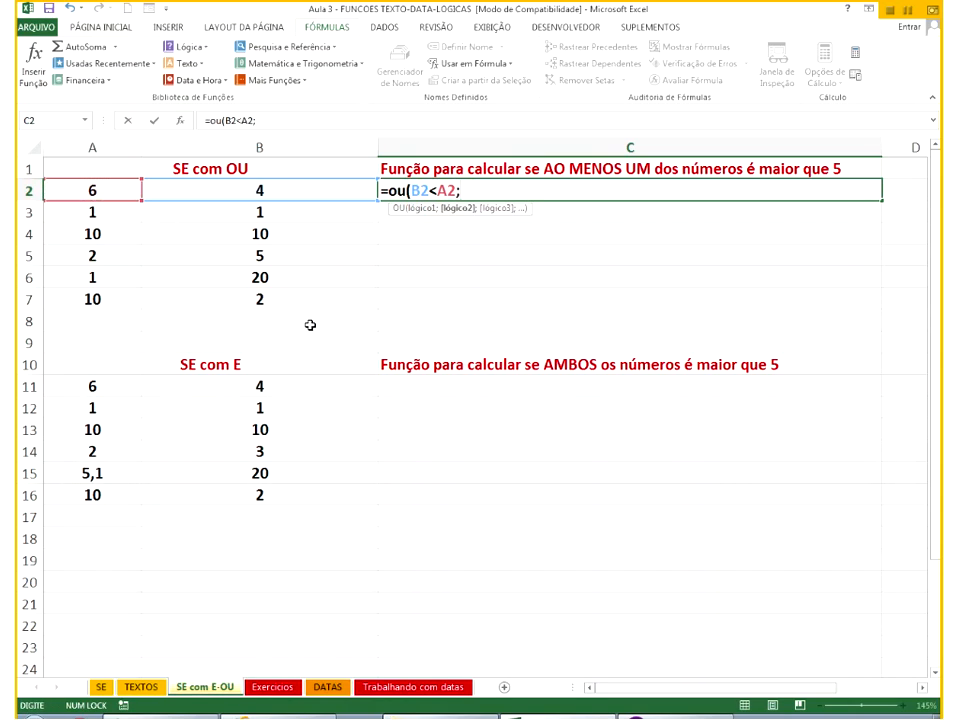
click(118, 191)
text(<)
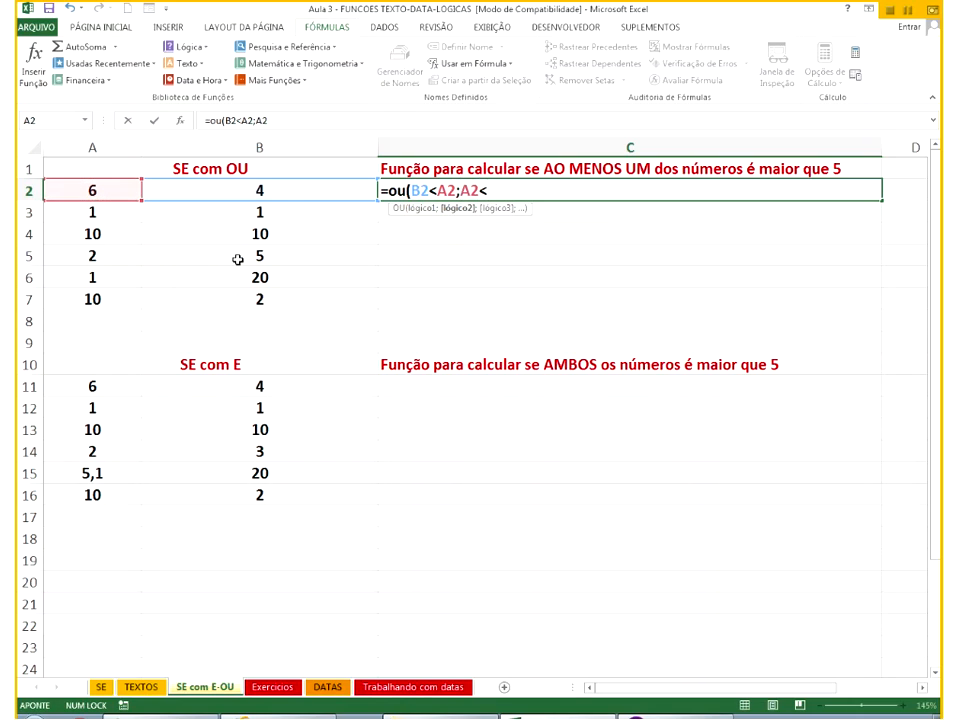
click(284, 194)
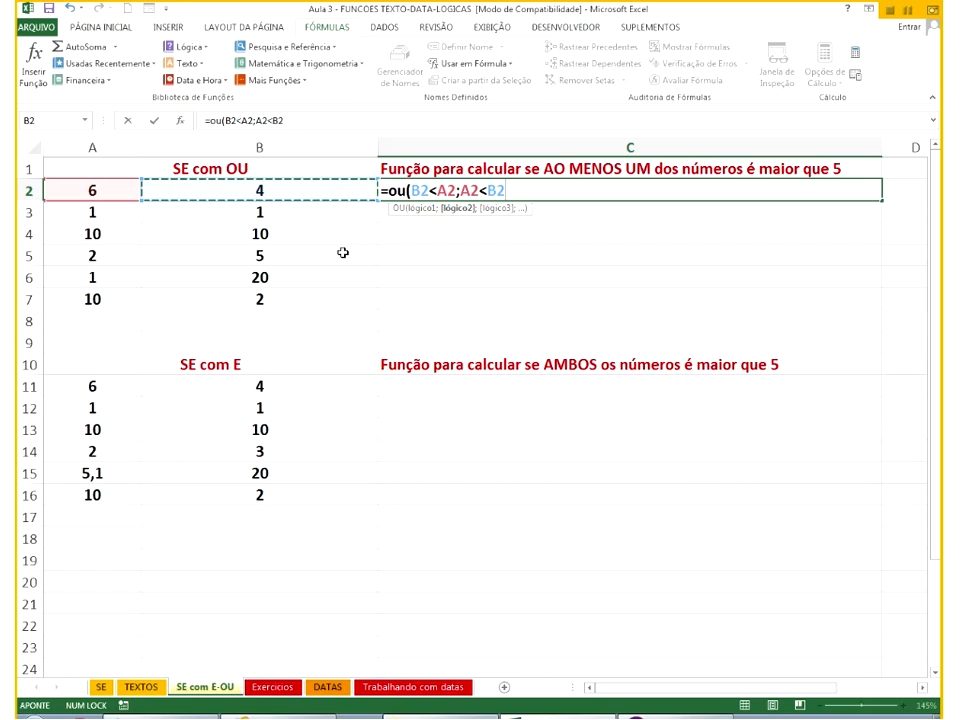
text())
key(Return)
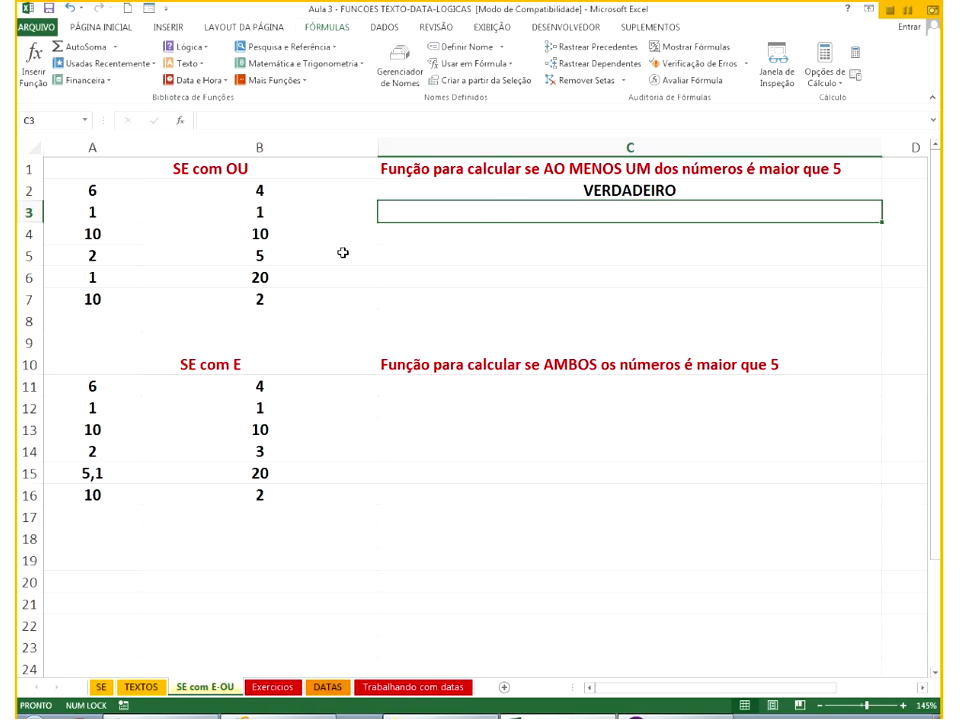
click(510, 189)
drag(881, 201, 831, 357)
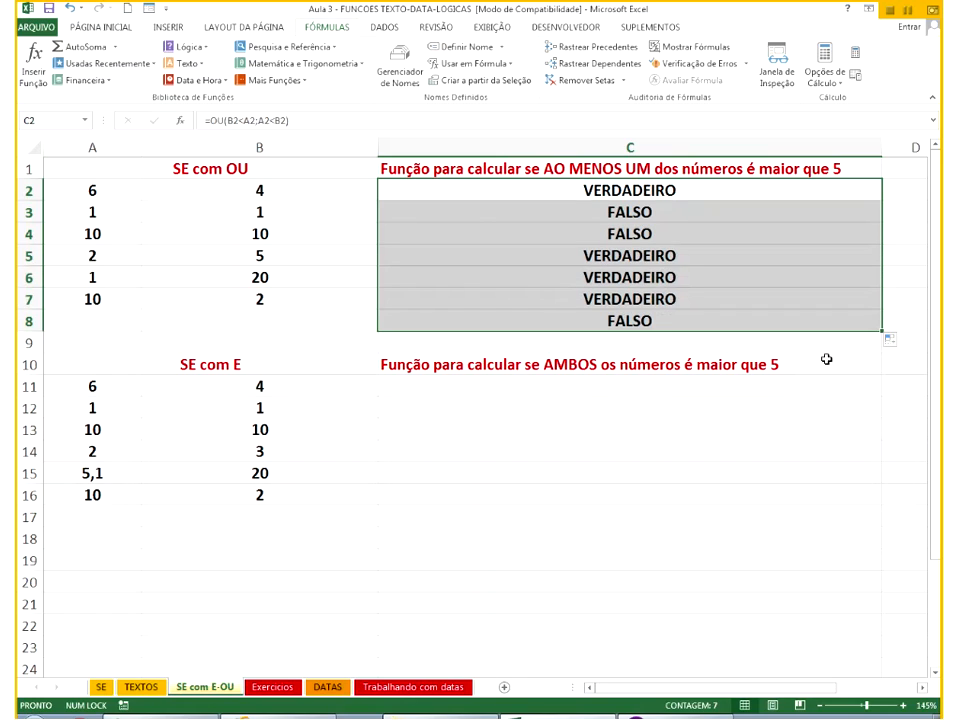
Examine the two logical tests, B2<A2 and A2<B2, in the OU formula in C2.
double_click(455, 190)
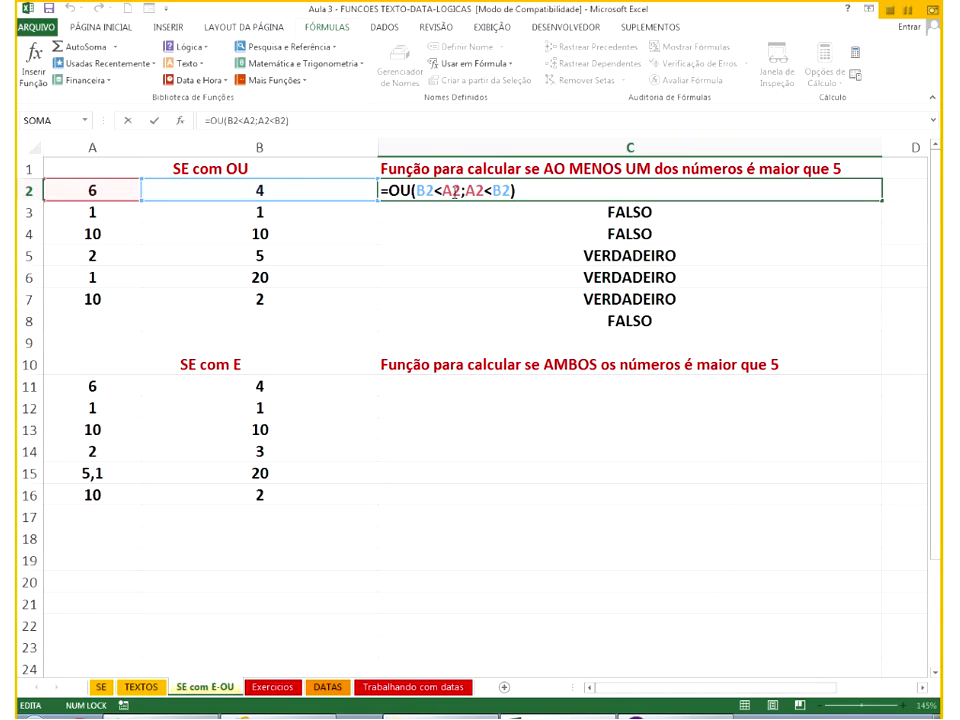
drag(462, 191, 417, 193)
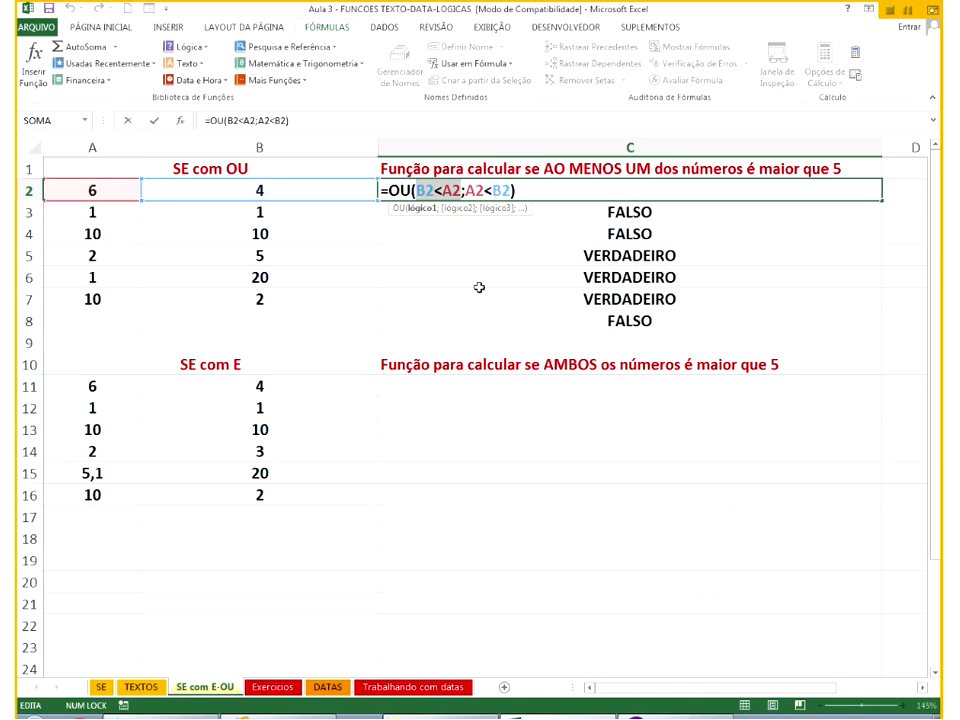
click(477, 193)
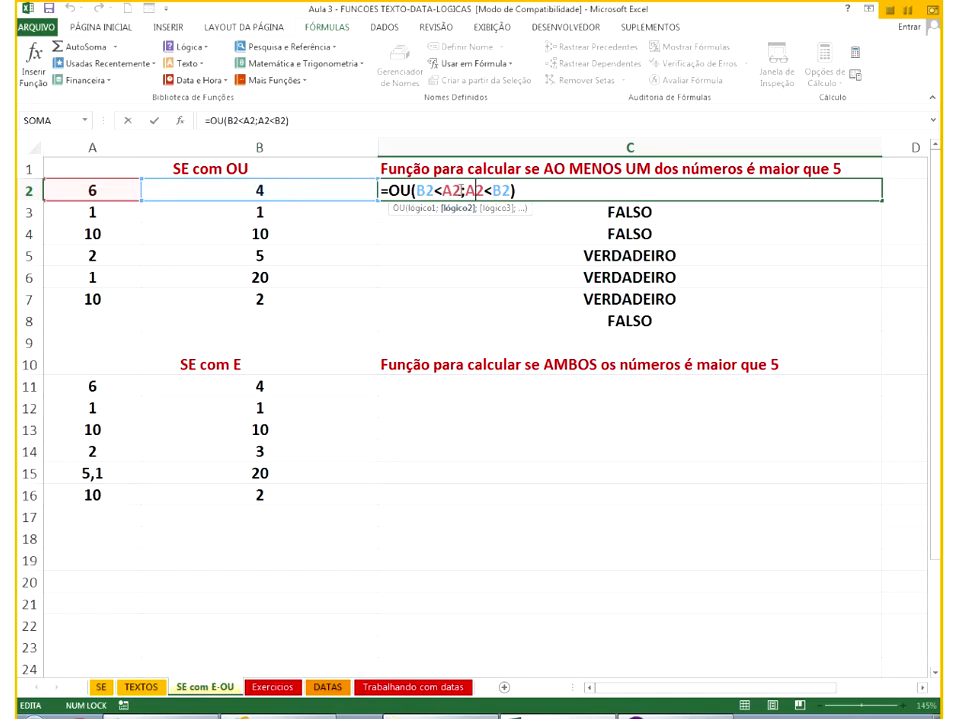
drag(462, 190, 420, 190)
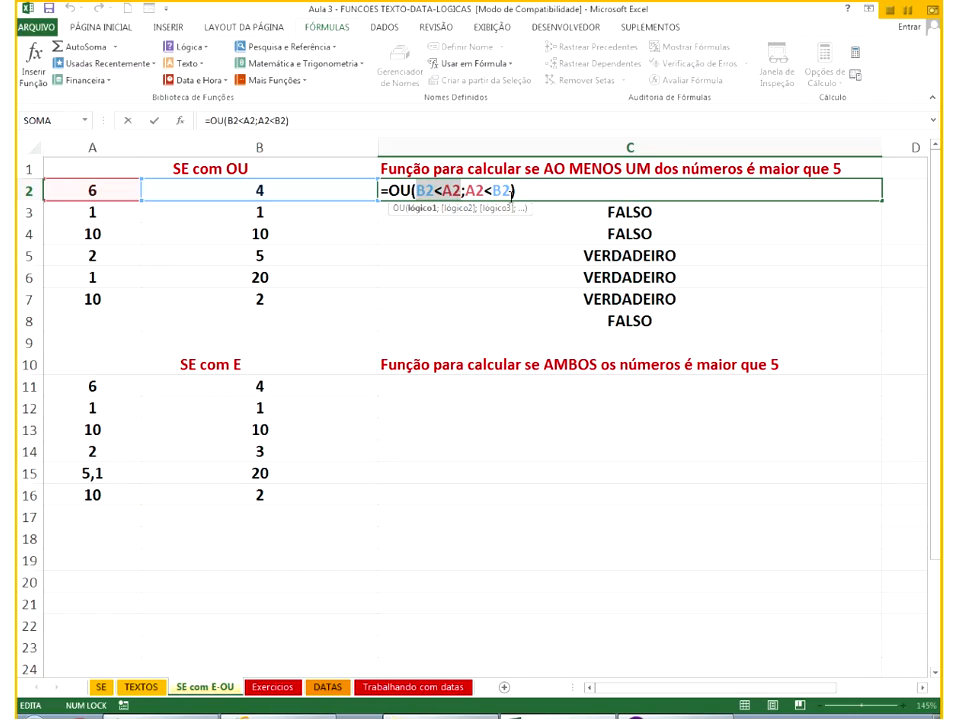
drag(511, 190, 464, 190)
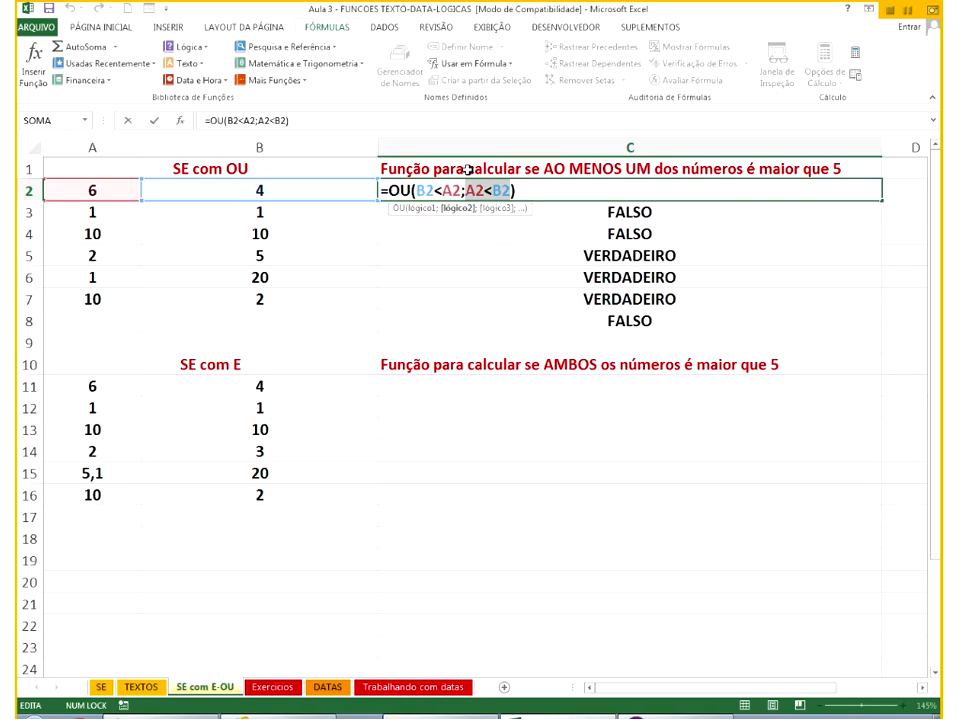
double_click(421, 192)
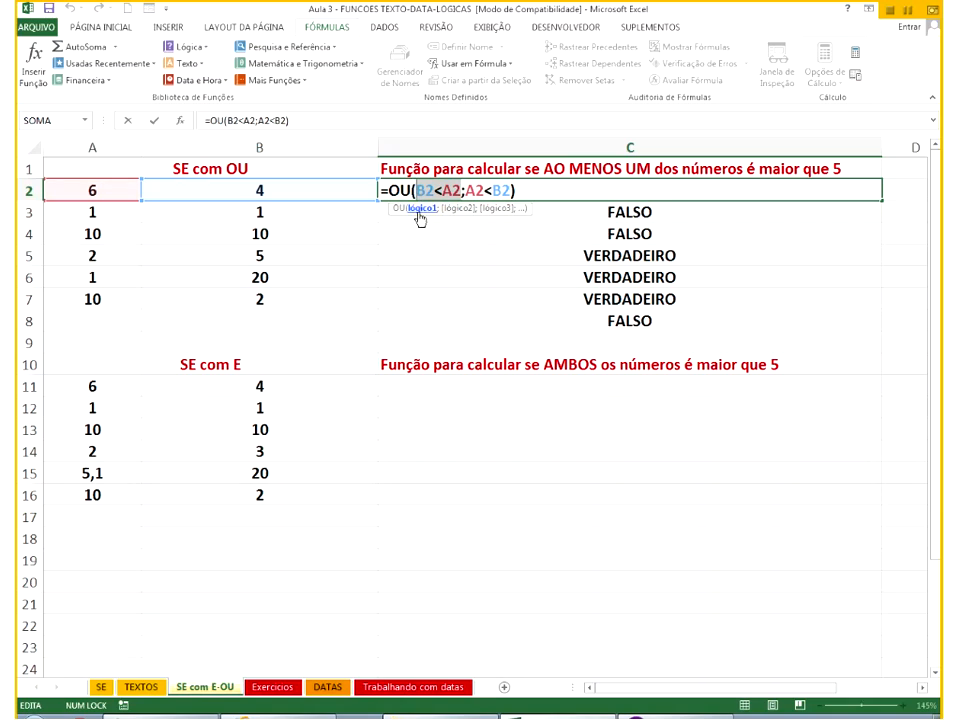
key(Return)
text(])
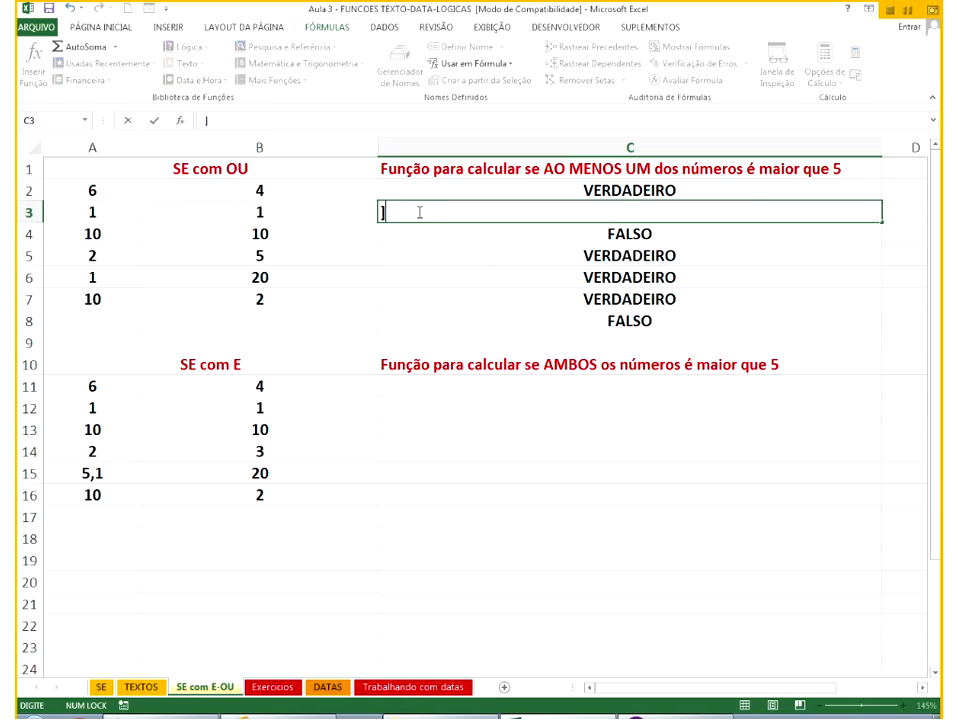
key(Escape)
key(ctrl+d)
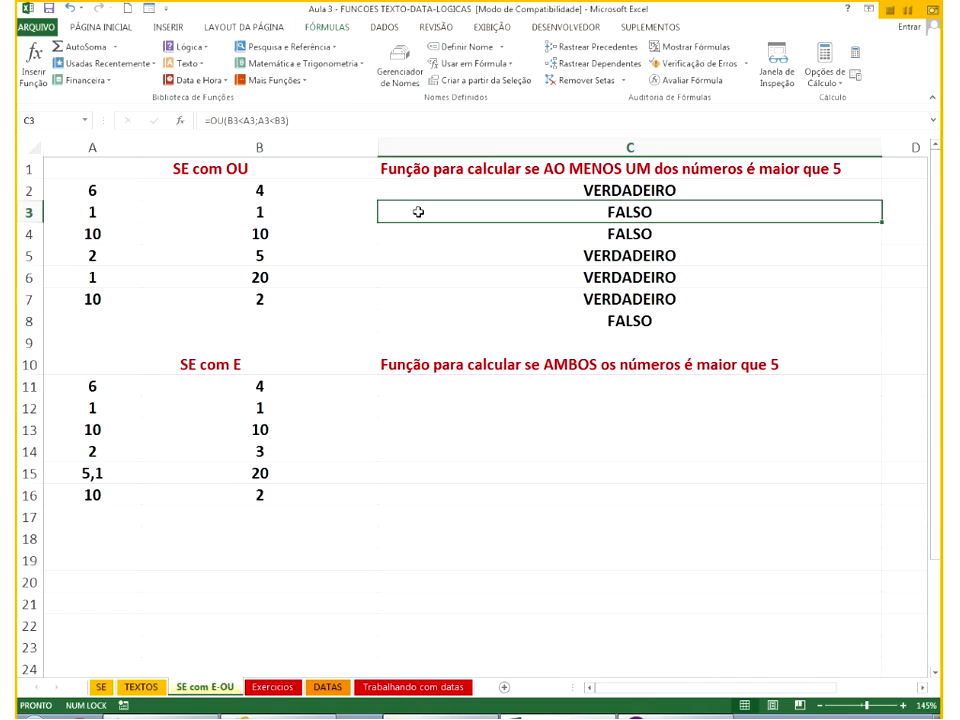
Clear the first logical test of the OU formula in C3 and re-enter it as B3<A3.
double_click(418, 212)
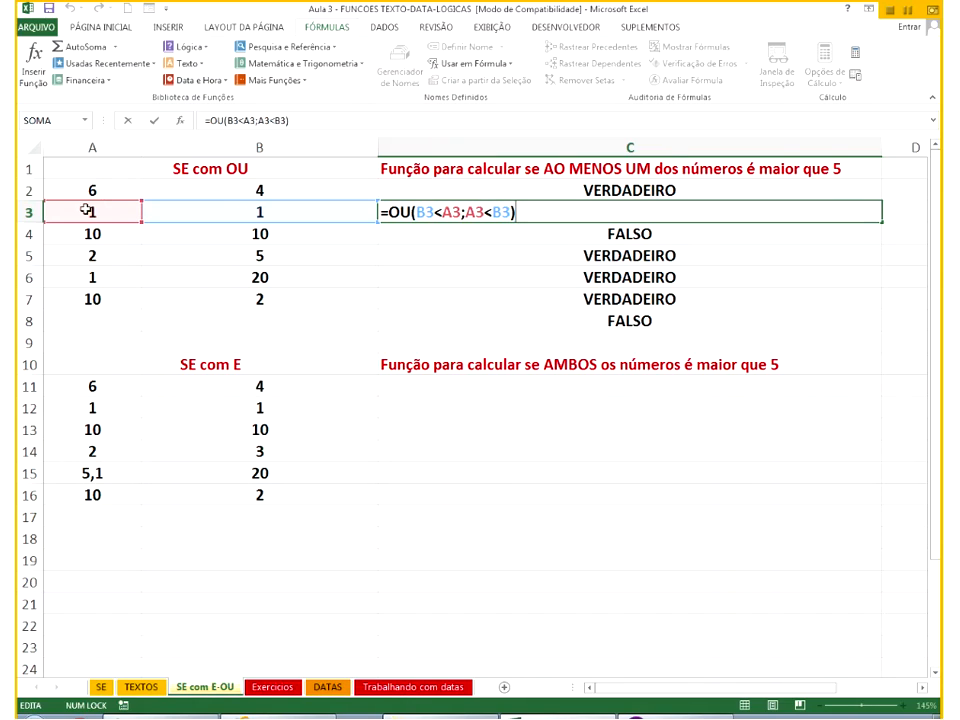
double_click(421, 213)
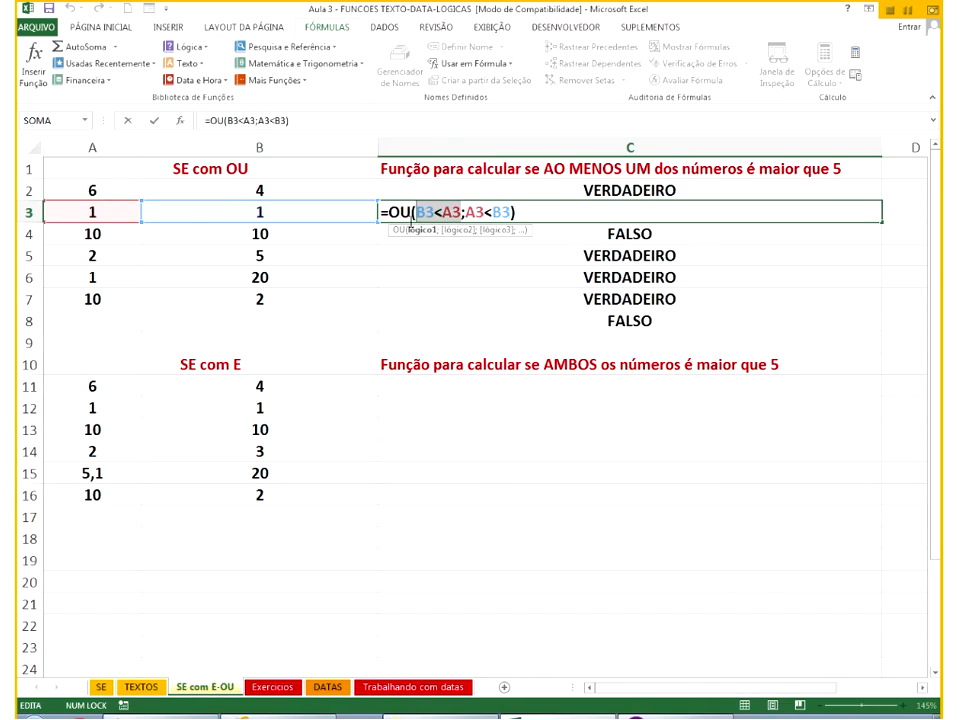
click(125, 212)
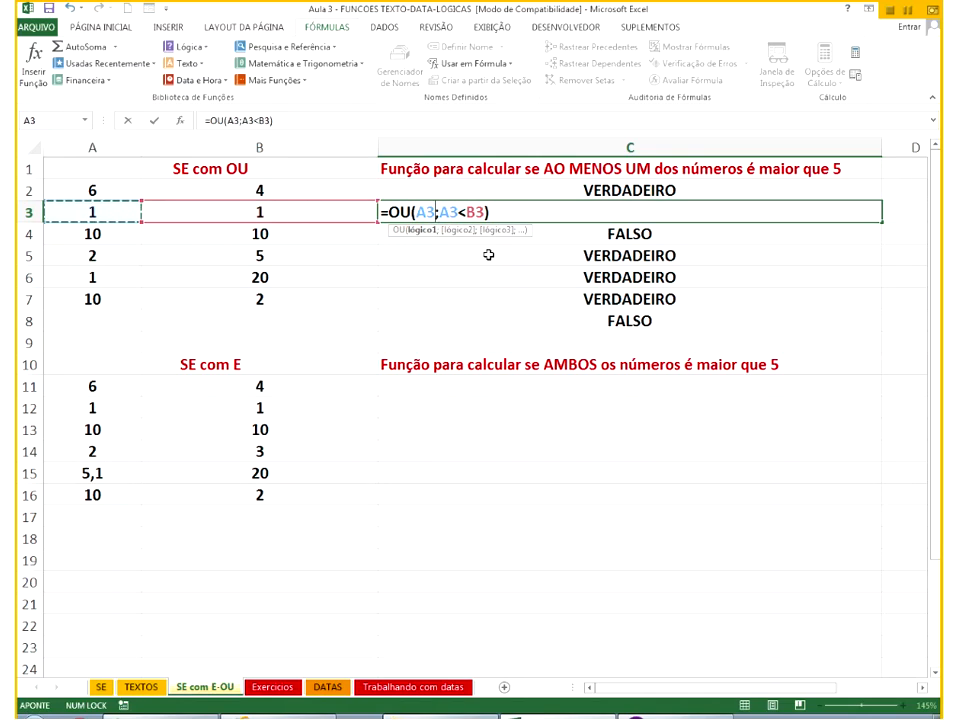
key(BackSpace)
key(BackSpace)
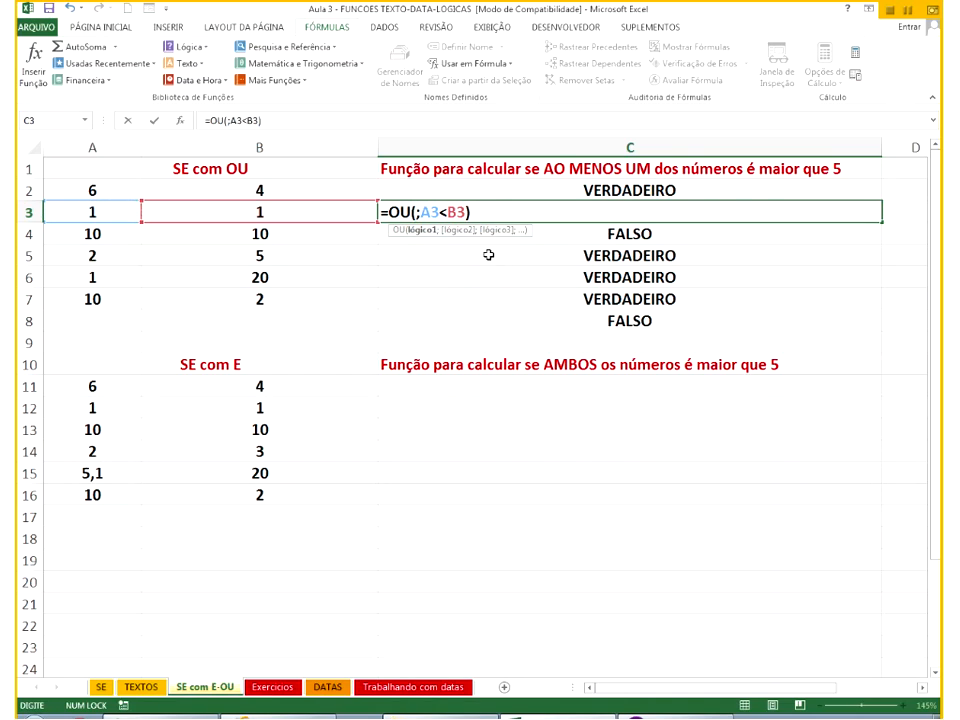
text(B3)
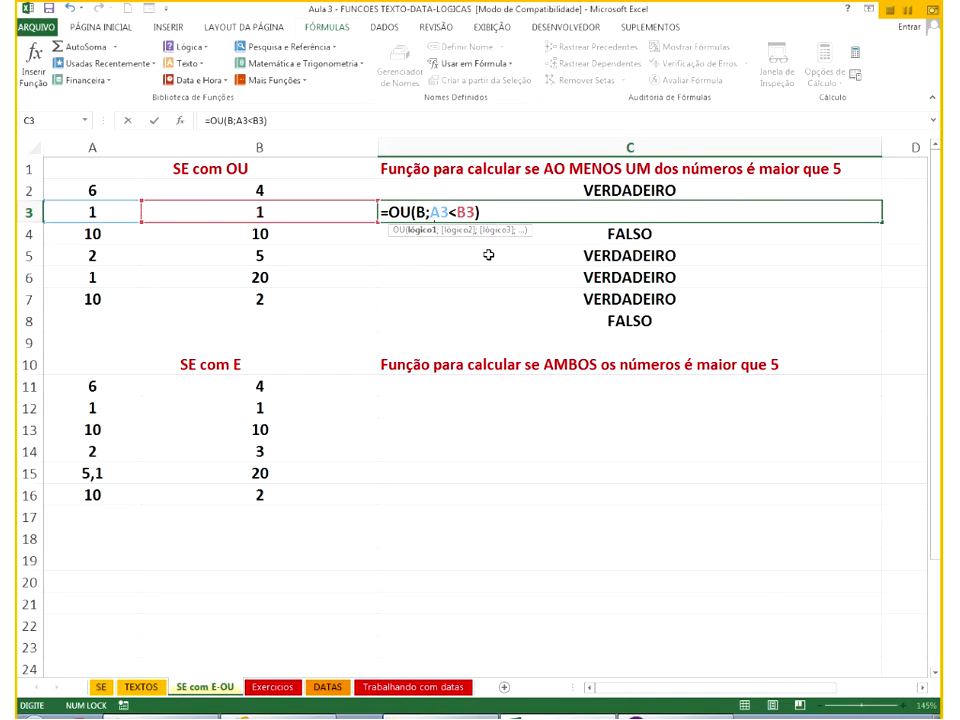
text(<A3)
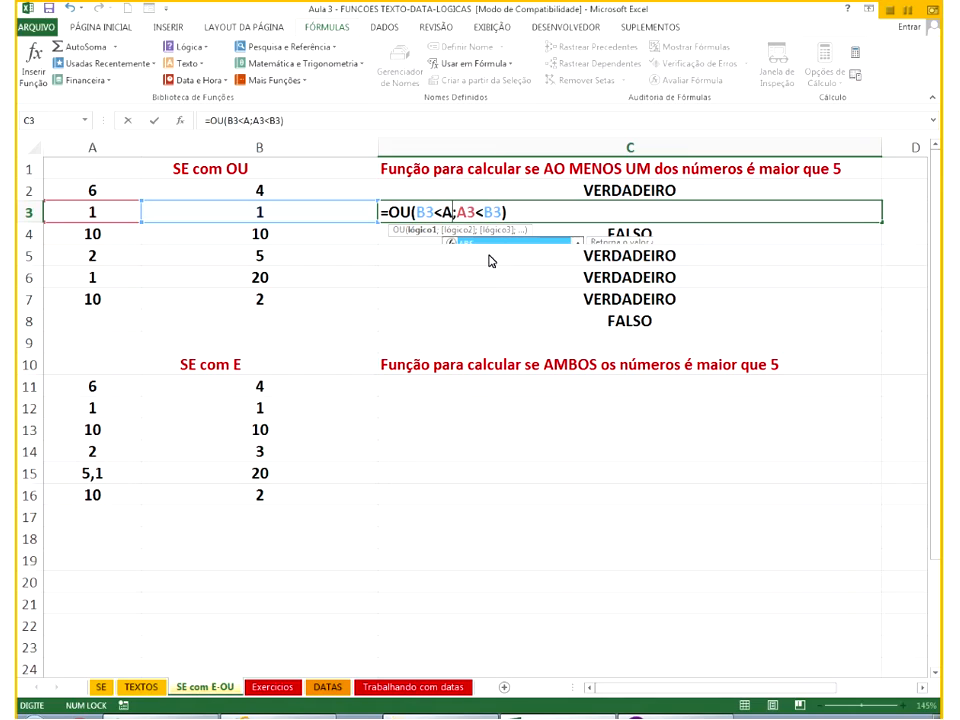
key(Return)
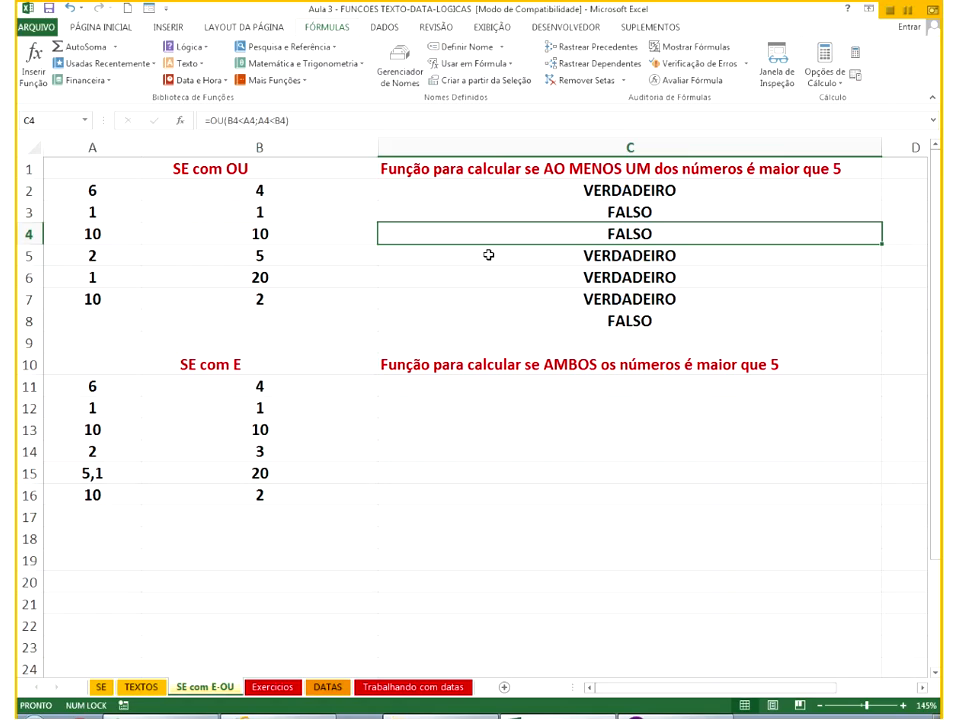
Examine how the OU formula in C4 compares its two numbers.
key(F2)
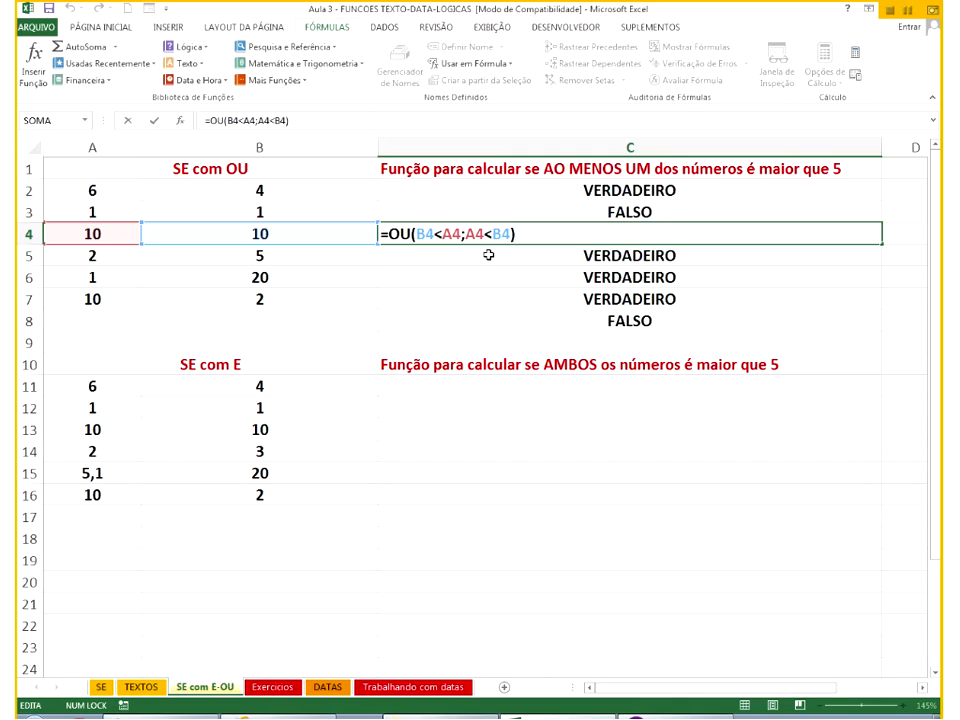
key(Return)
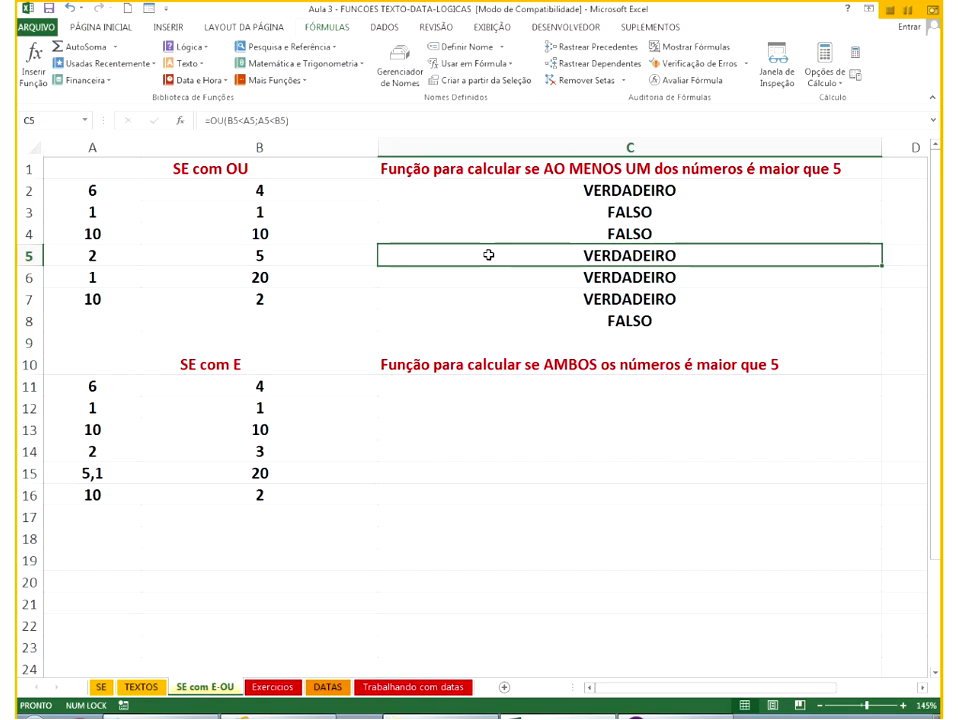
Start an E formula in C11 with B11<A11 as the first logical test.
key(Down)
key(Down)
key(Down)
key(Down)
key(Down)
key(Down)
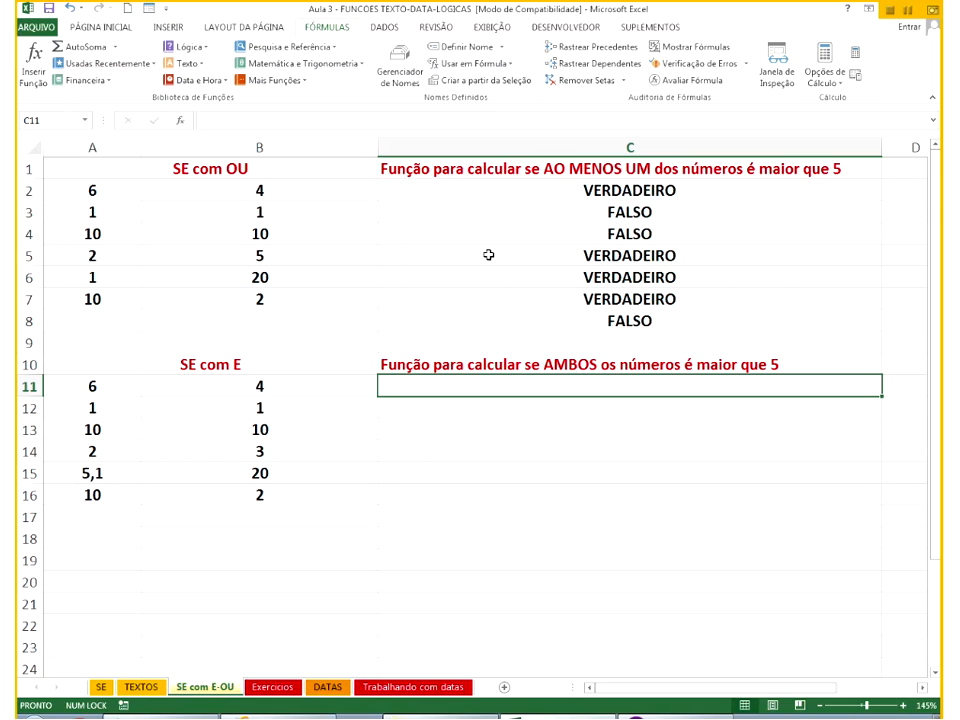
text(=)
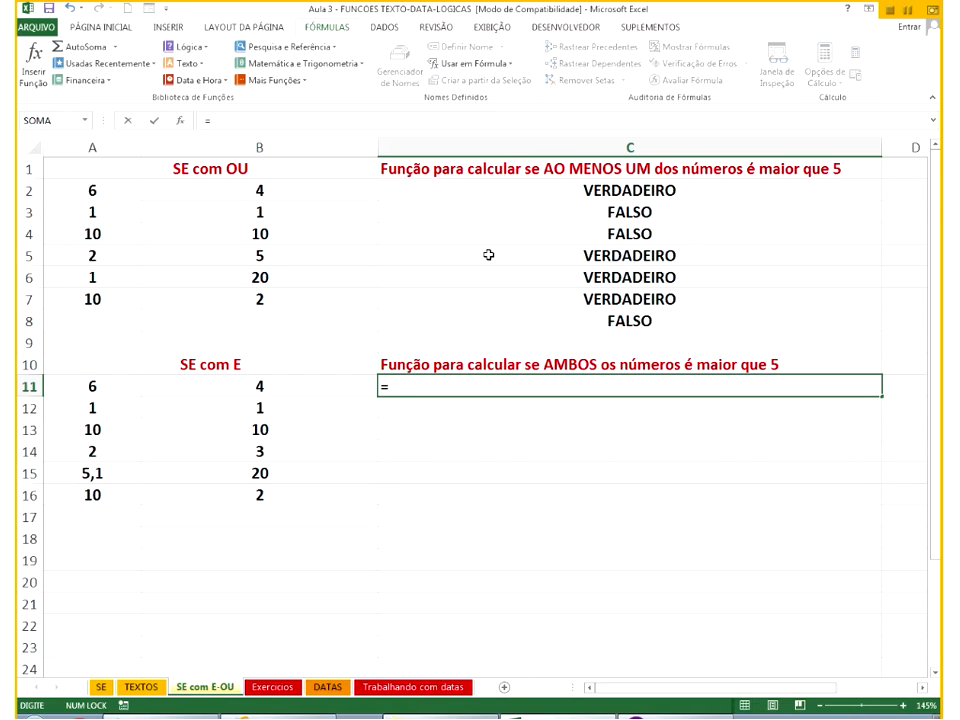
text(E()
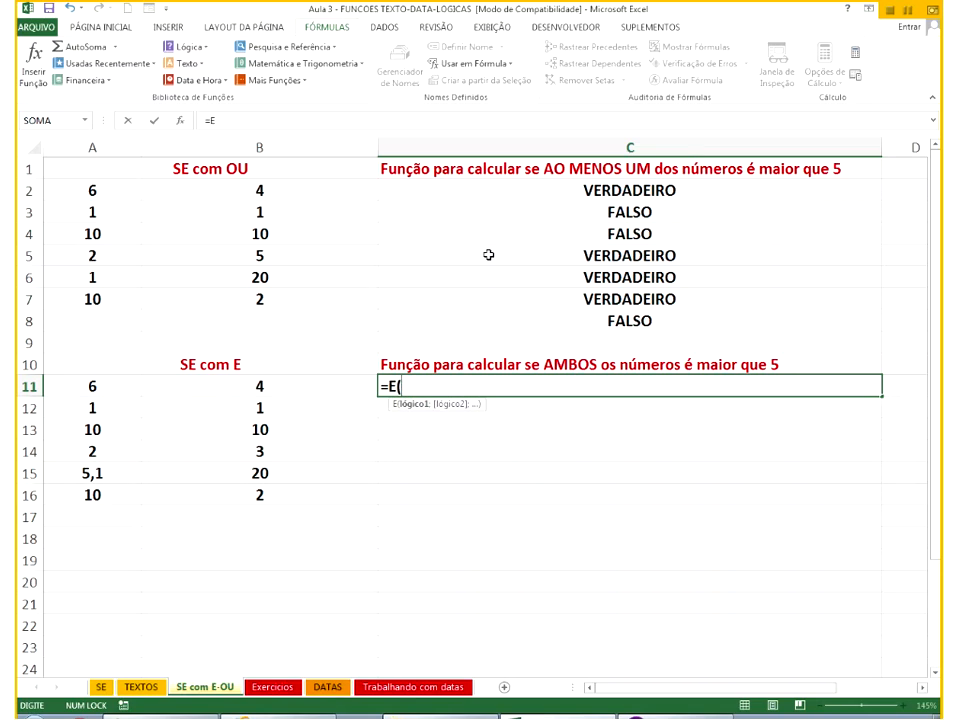
key(Left)
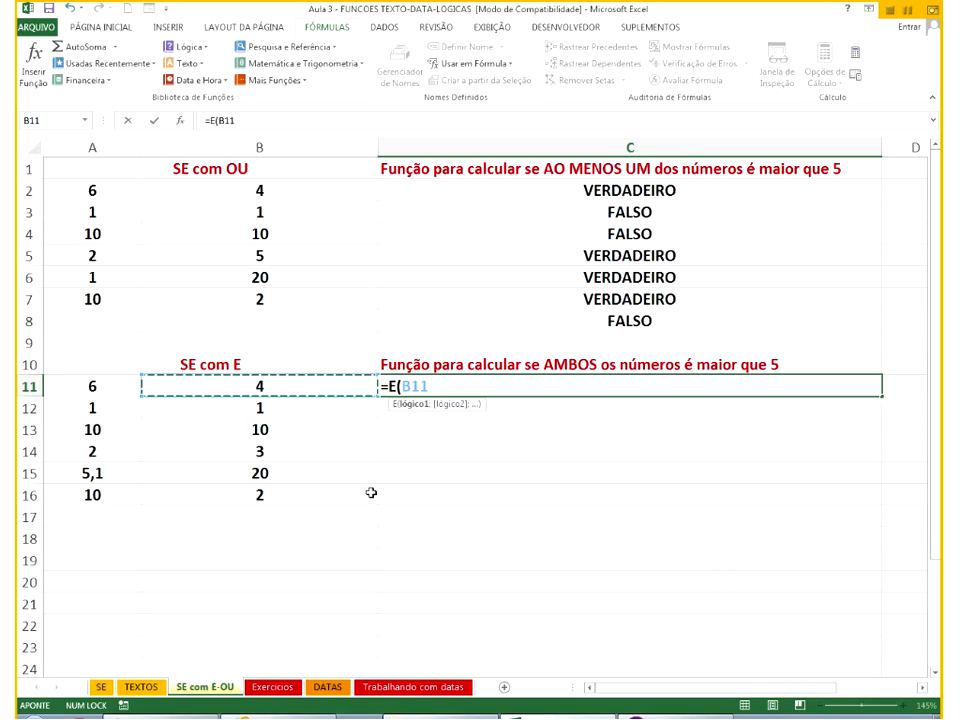
text(<)
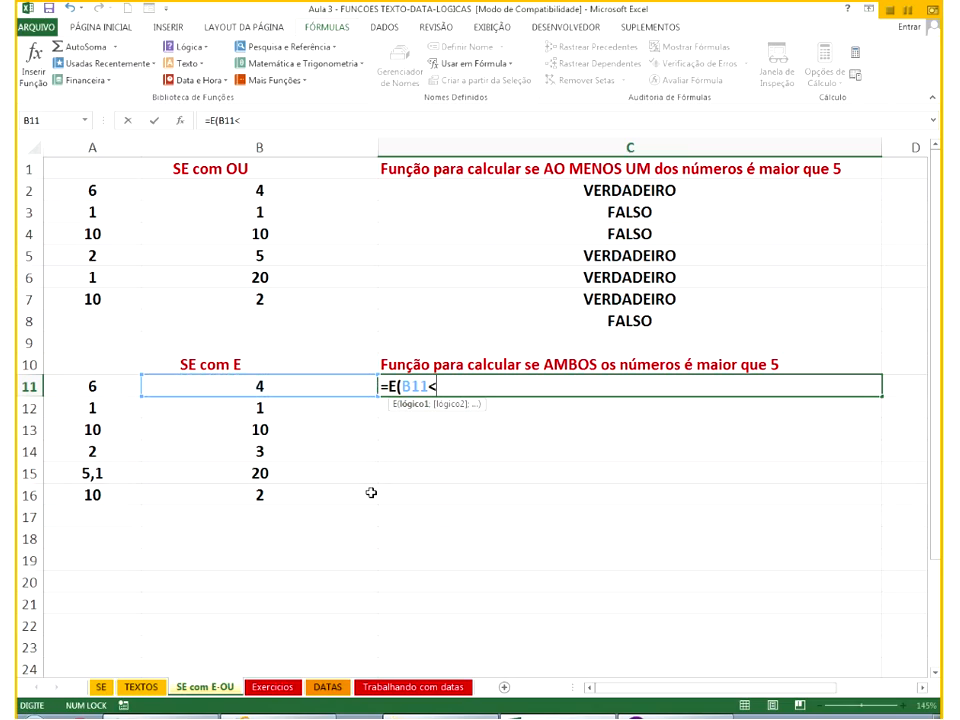
key(Left)
key(Left)
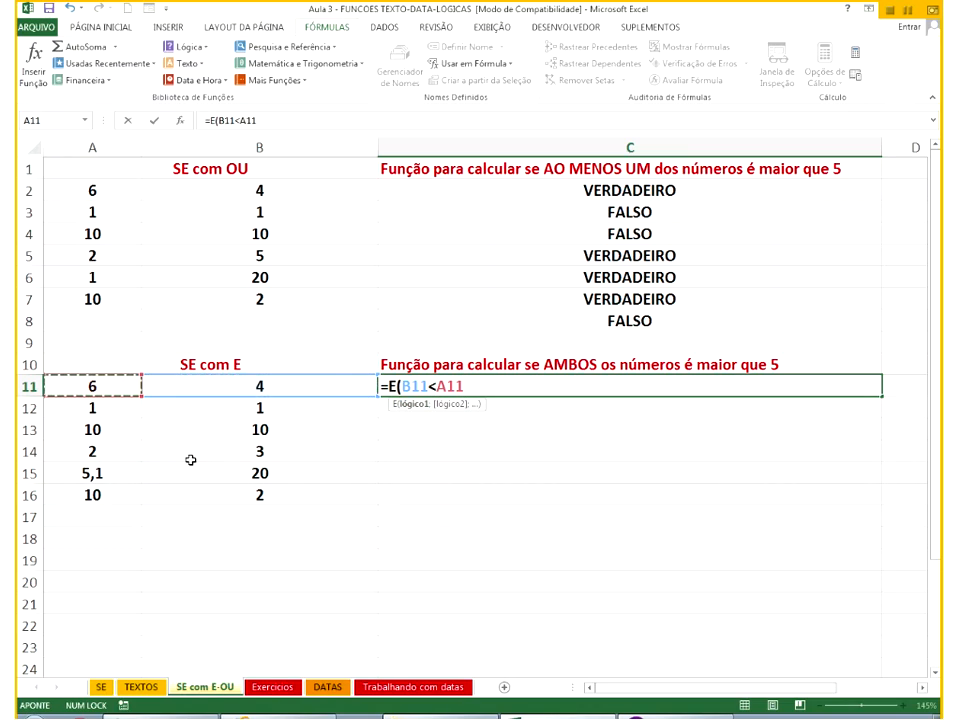
Complete the E formula in C11 with A11<B11 as the second test and fill it down to C16.
text(;)
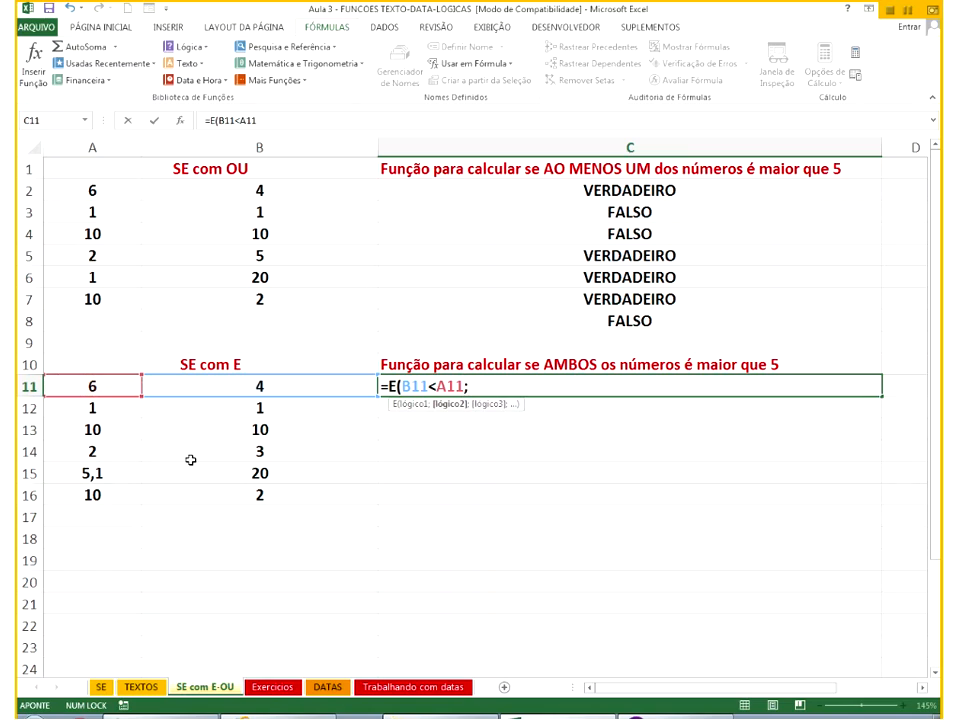
click(100, 384)
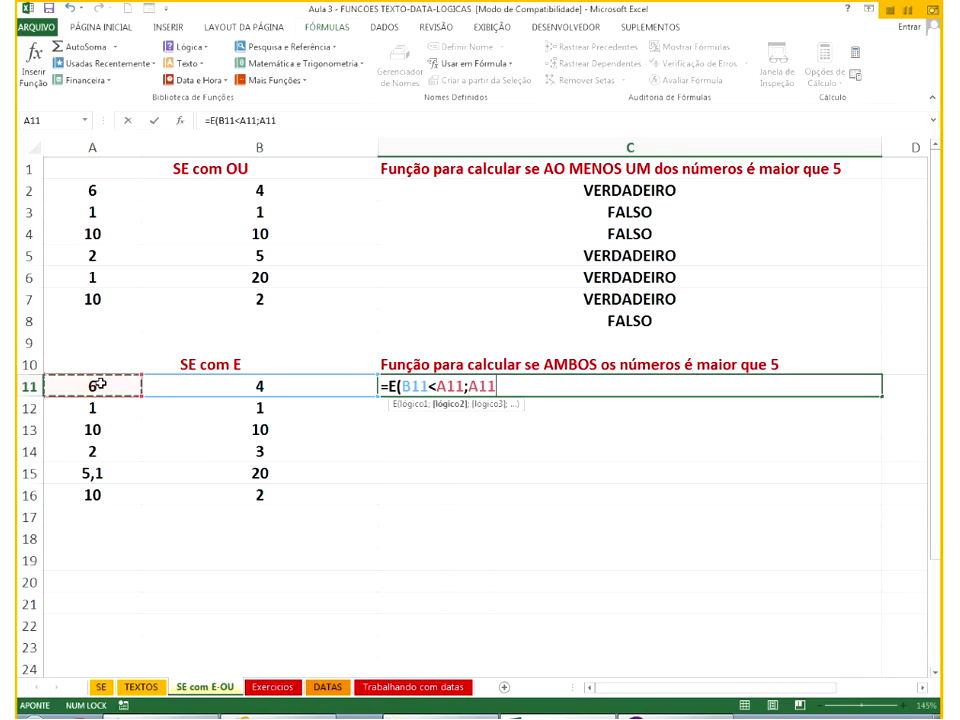
text(<)
click(260, 385)
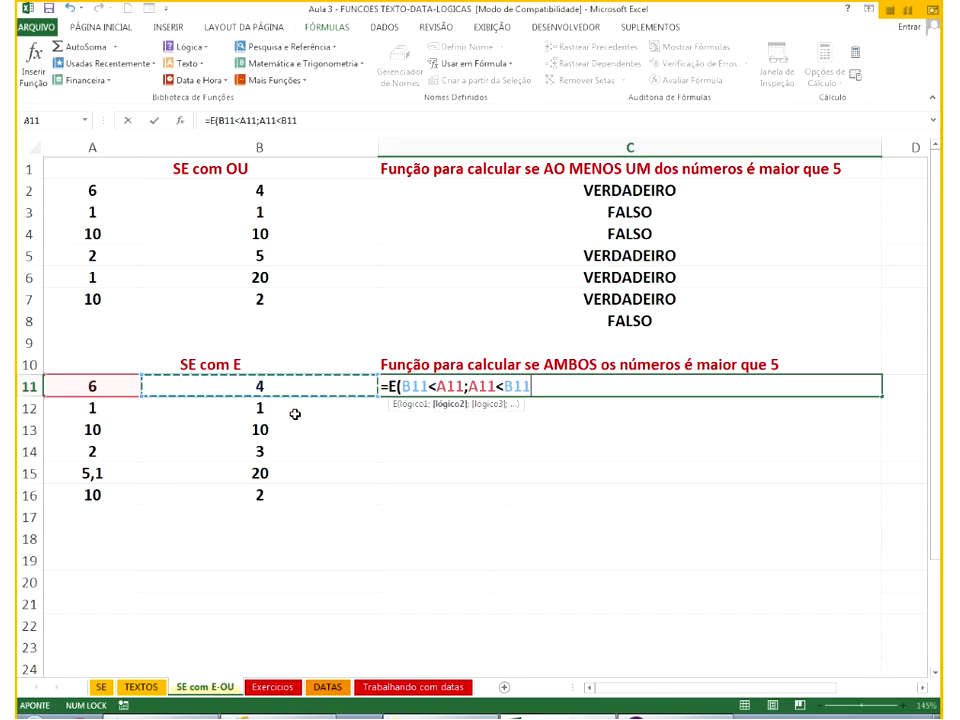
key(Return)
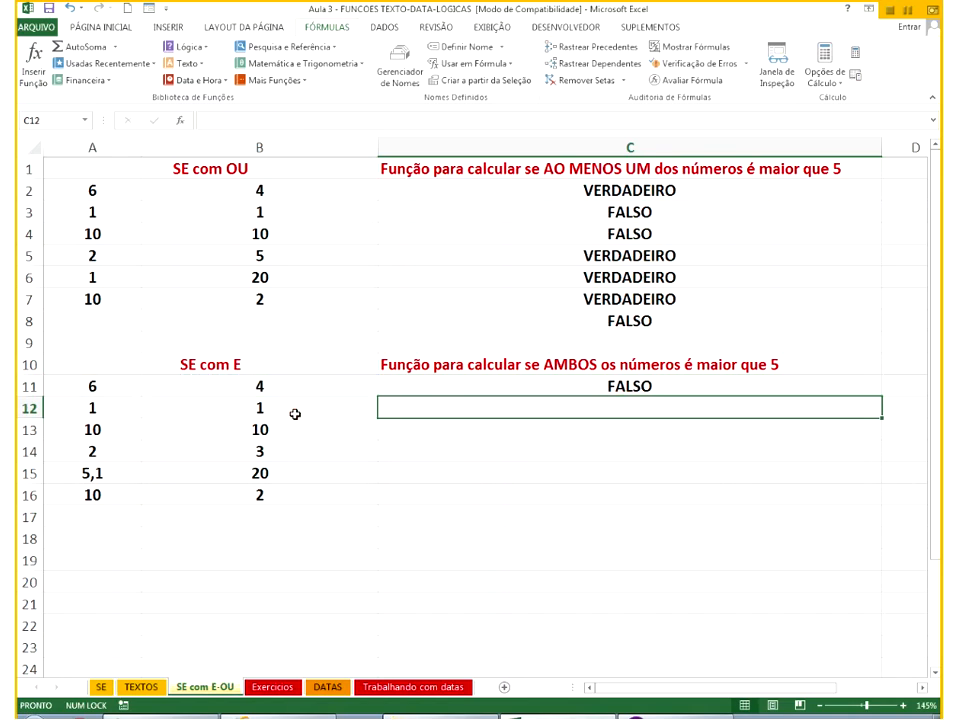
click(816, 390)
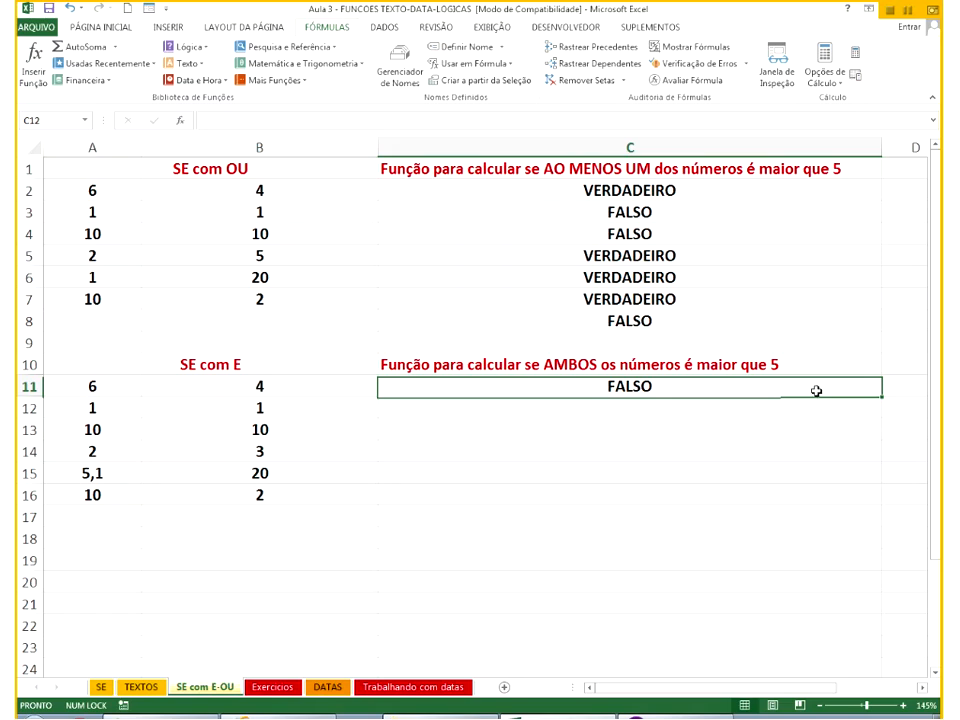
drag(878, 429, 876, 505)
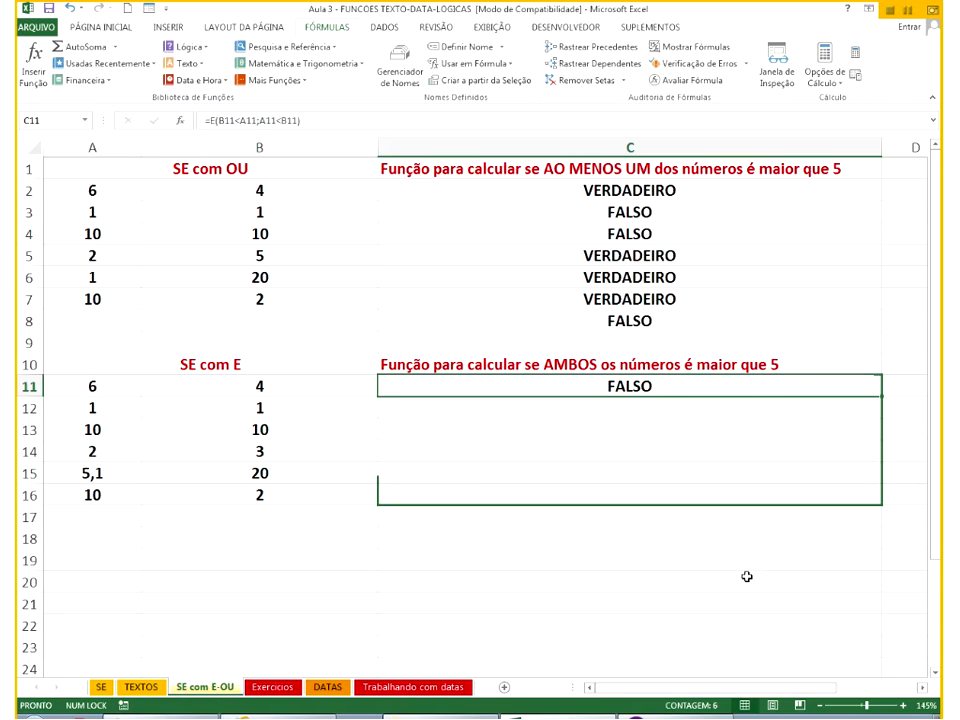
Examine the two logical tests, B11<A11 and A11<B11, in the E formula in C11.
click(620, 385)
double_click(620, 386)
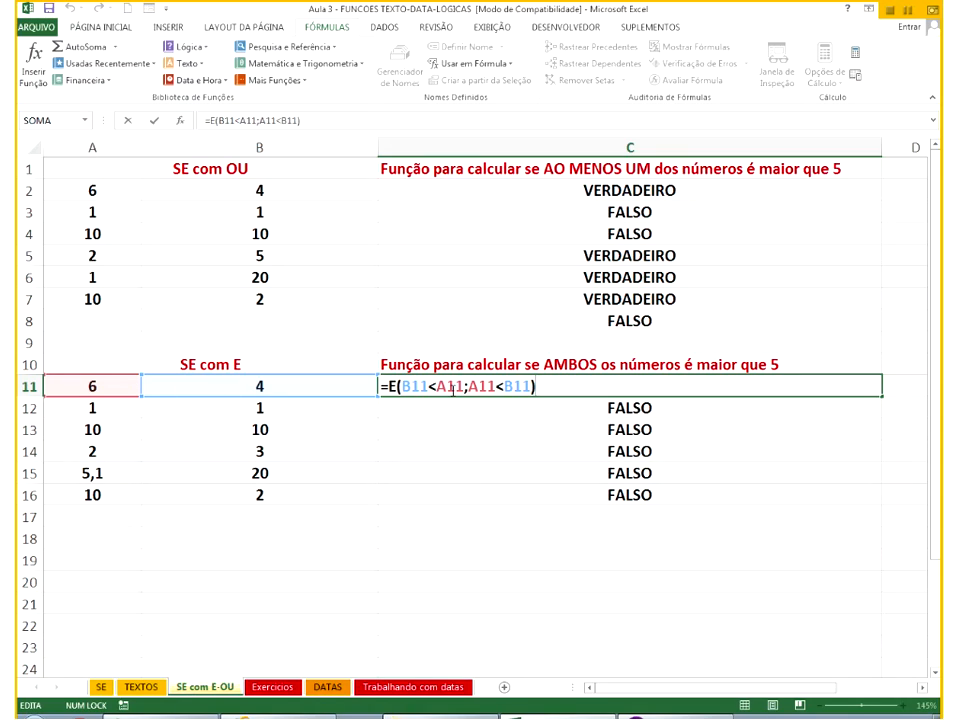
drag(466, 387, 428, 388)
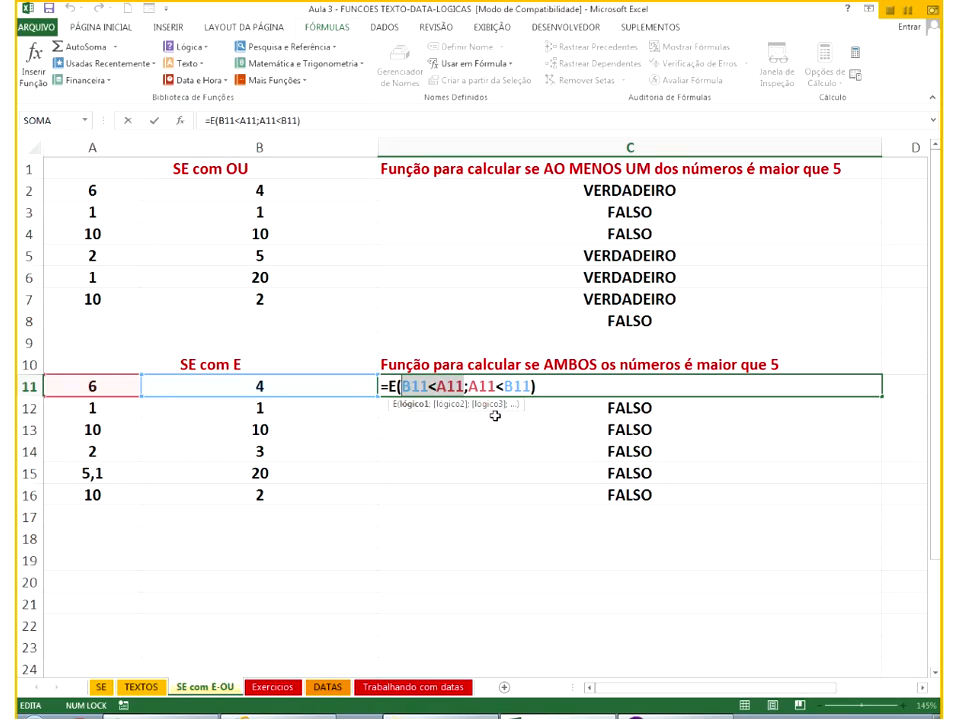
click(484, 387)
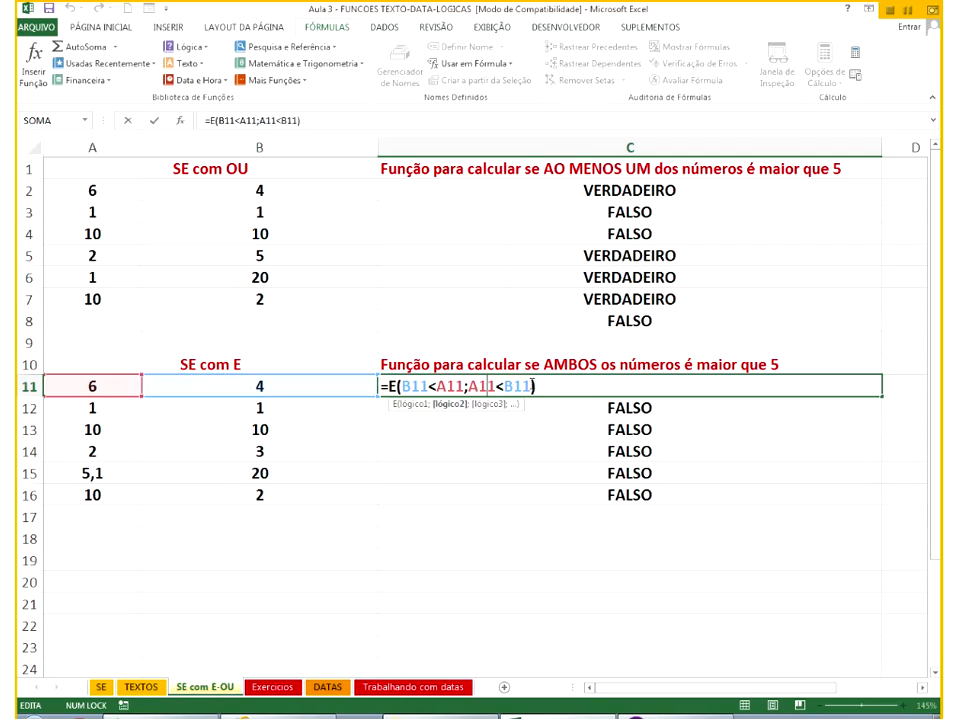
drag(533, 387, 468, 387)
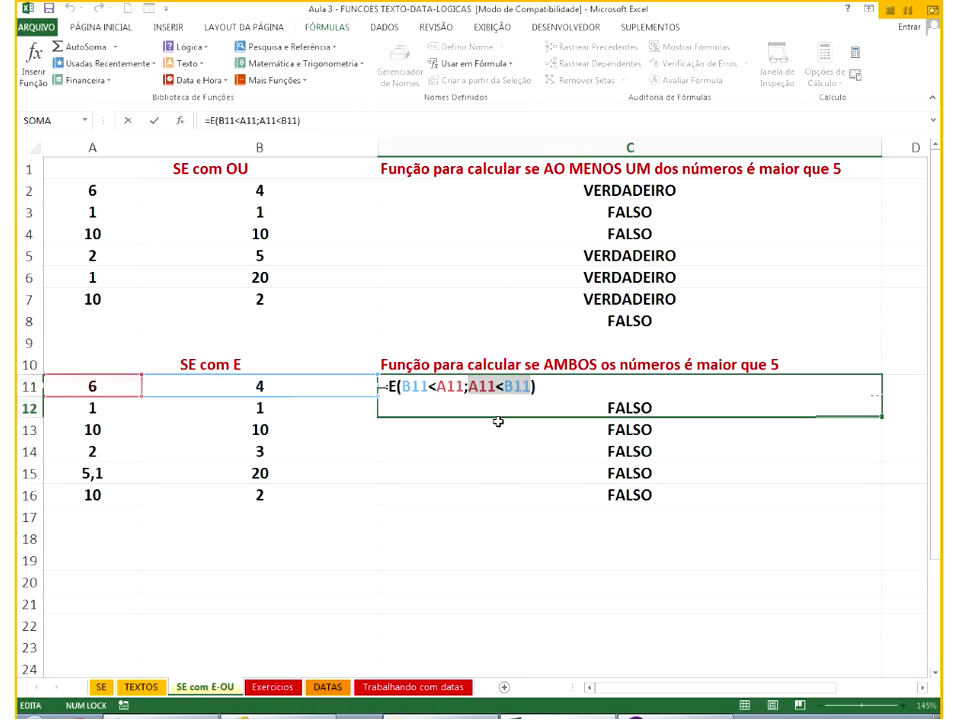
key(Return)
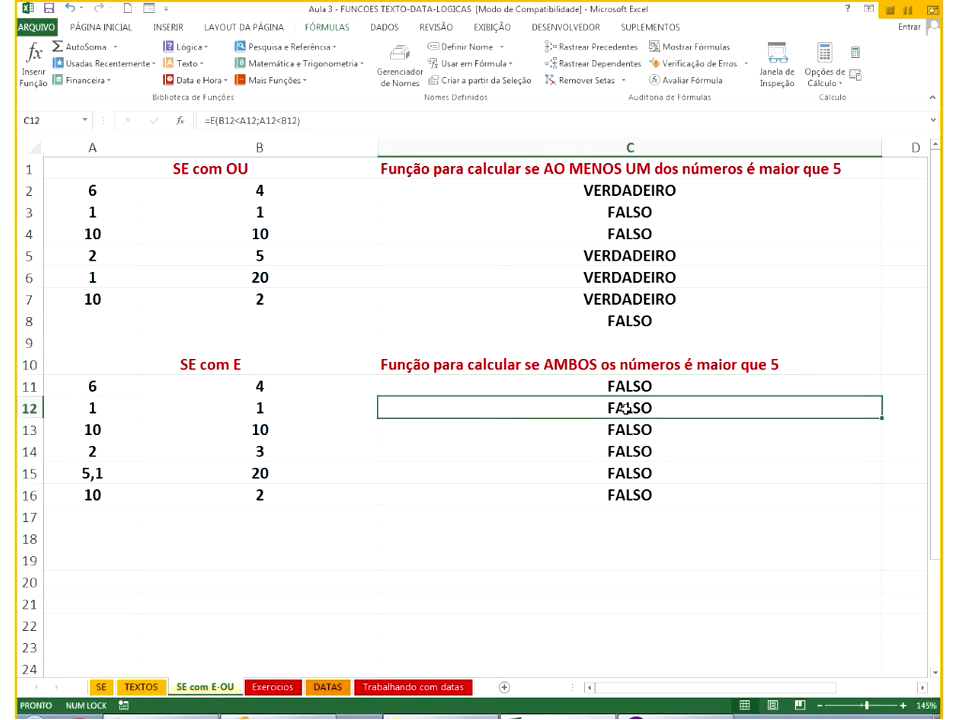
Review the filled E formulas in C12 and C14 to C16 against their number pairs.
double_click(467, 411)
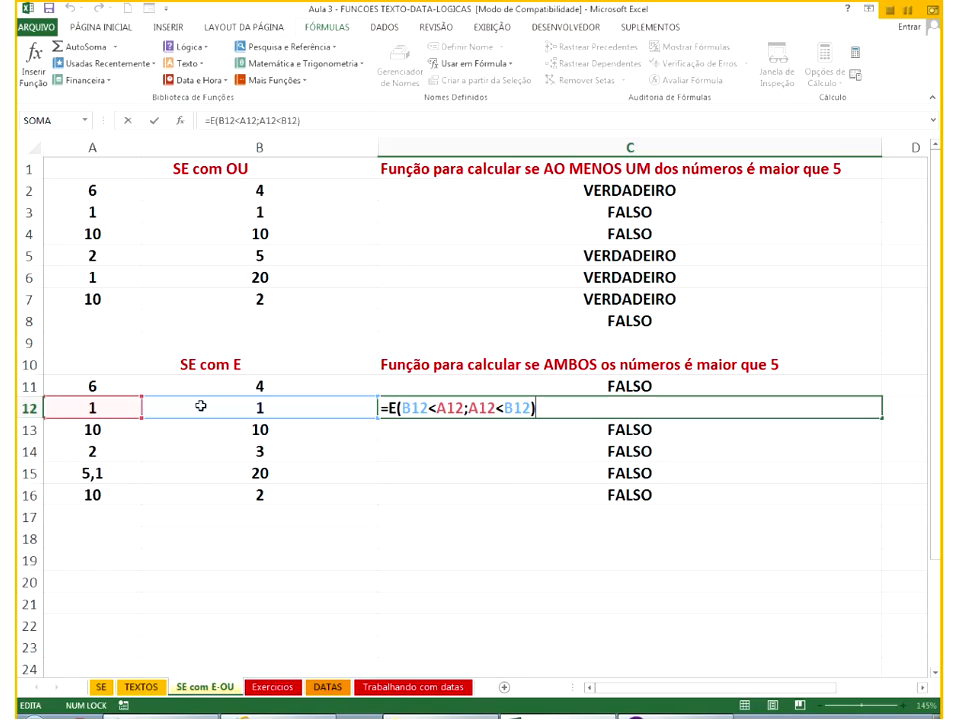
key(Return)
click(602, 453)
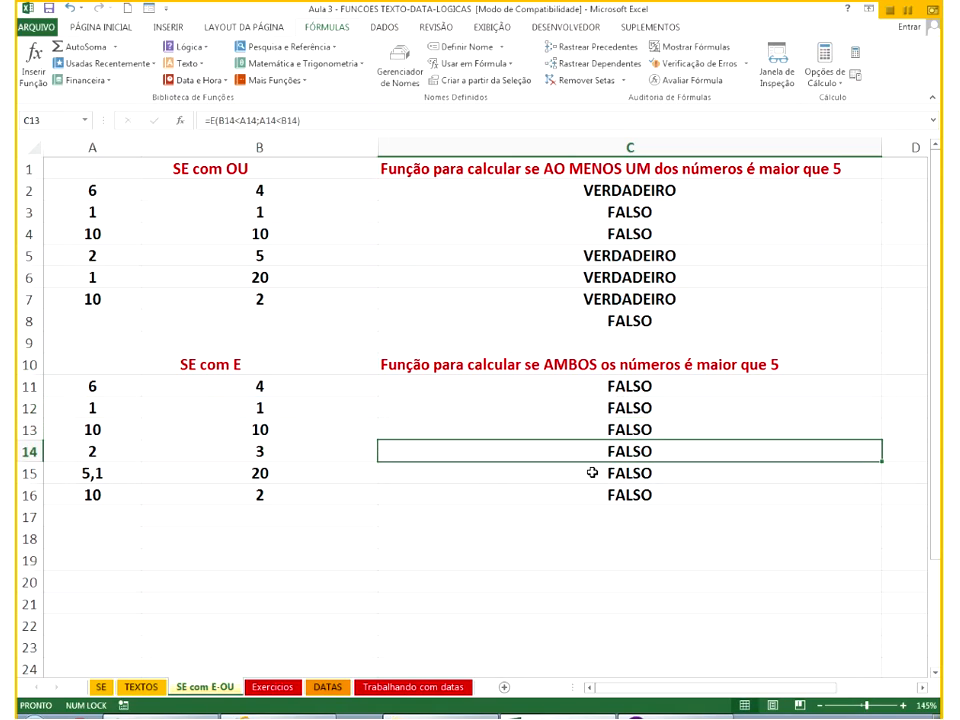
click(589, 474)
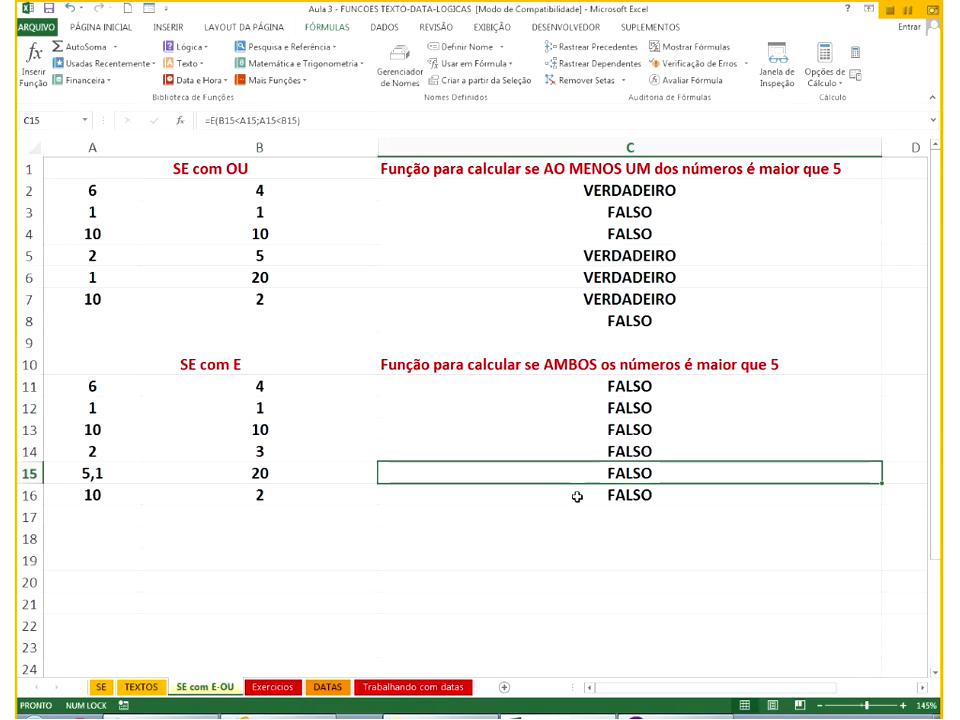
click(574, 495)
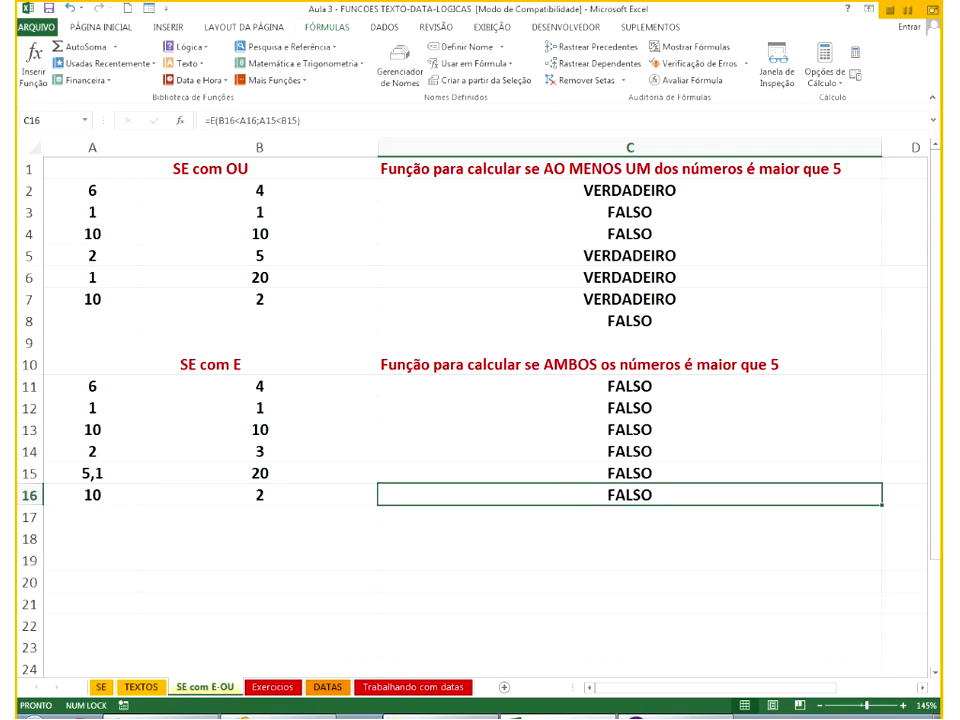
Replace A11 with 5 in the first test of the E formula in C11.
double_click(598, 393)
drag(466, 388, 435, 389)
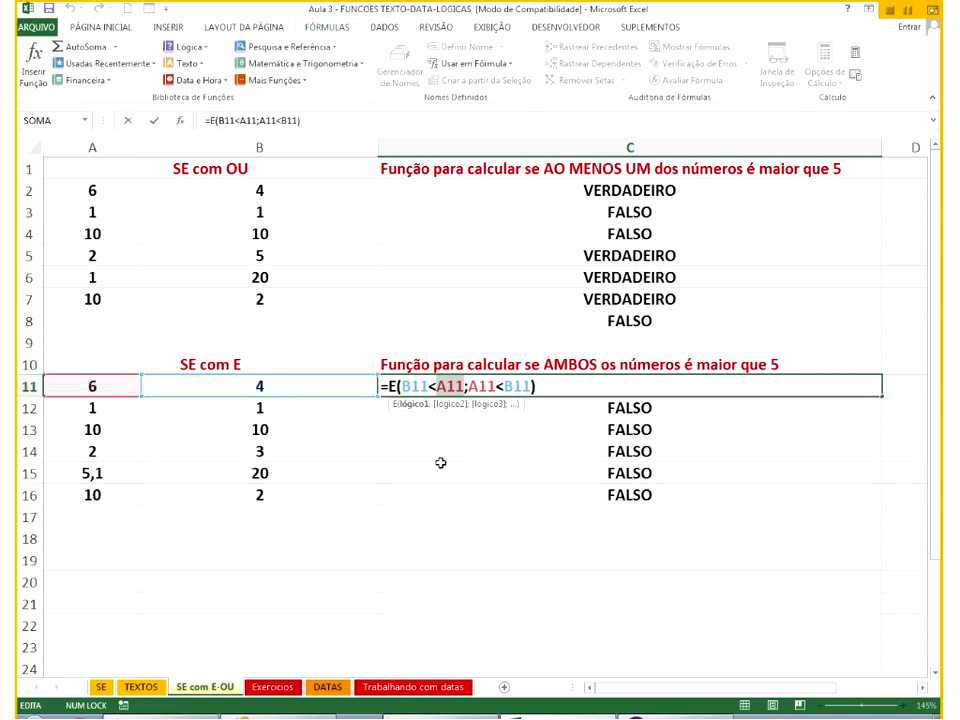
text(5)
Replace B11 with 5 in the second test of the C11 formula and fill the formula down to C16.
key(Right)
key(Right)
key(Right)
key(Right)
key(Right)
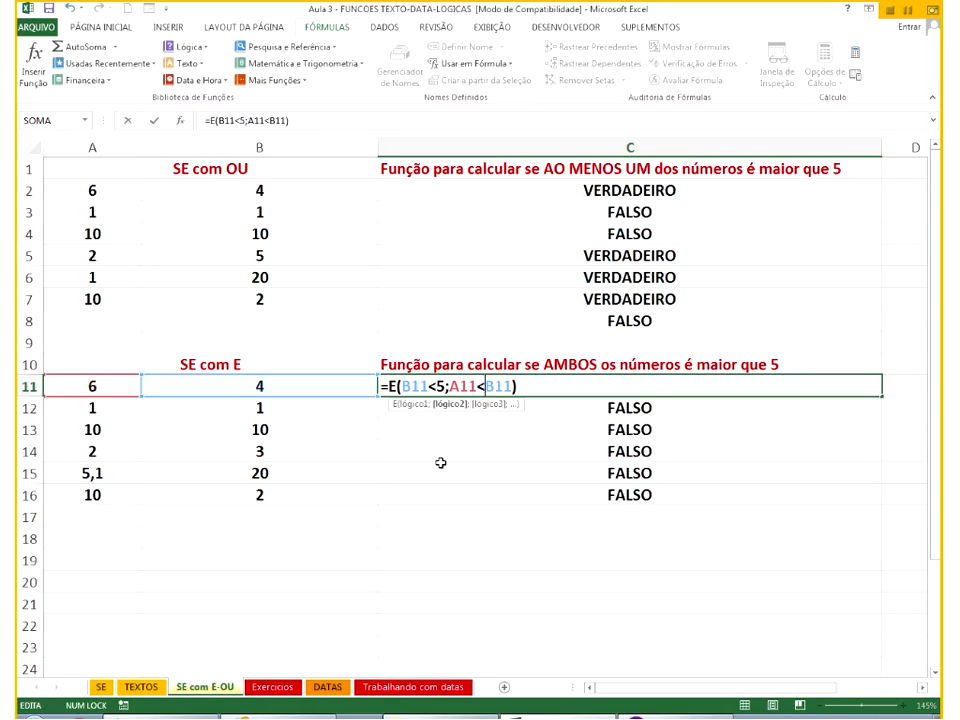
key(Delete)
key(Delete)
key(Delete)
text(5)
key(Return)
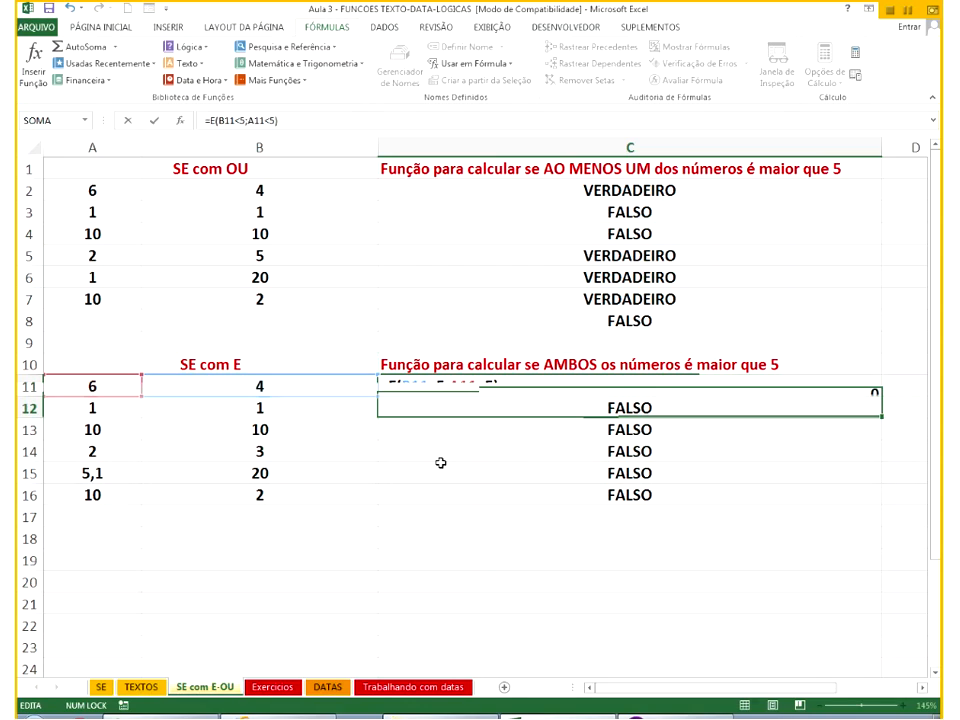
click(725, 387)
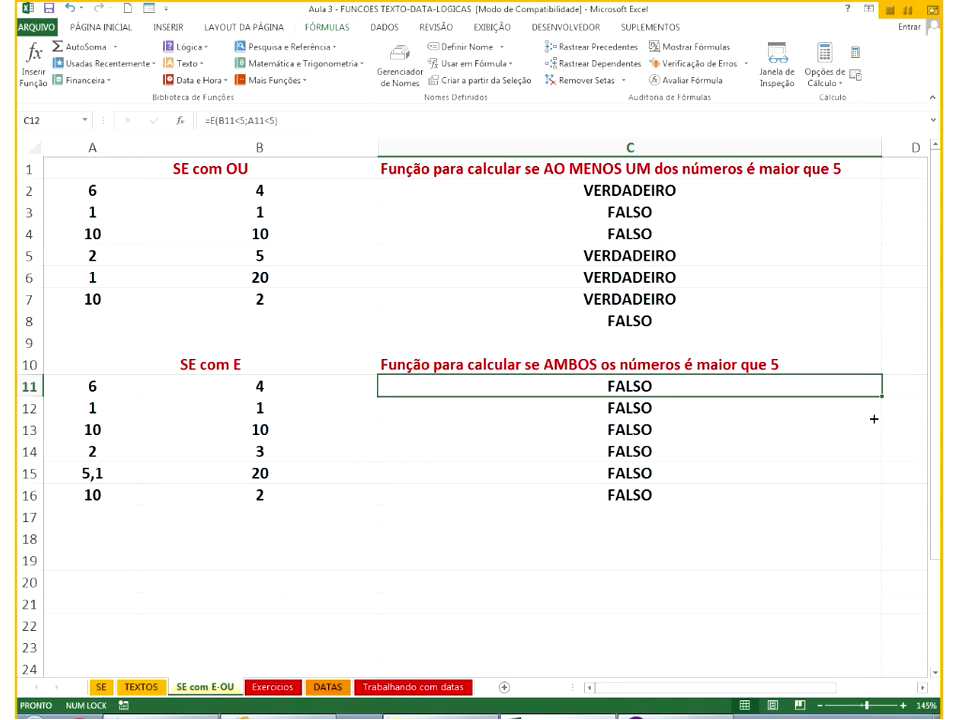
drag(881, 397, 767, 561)
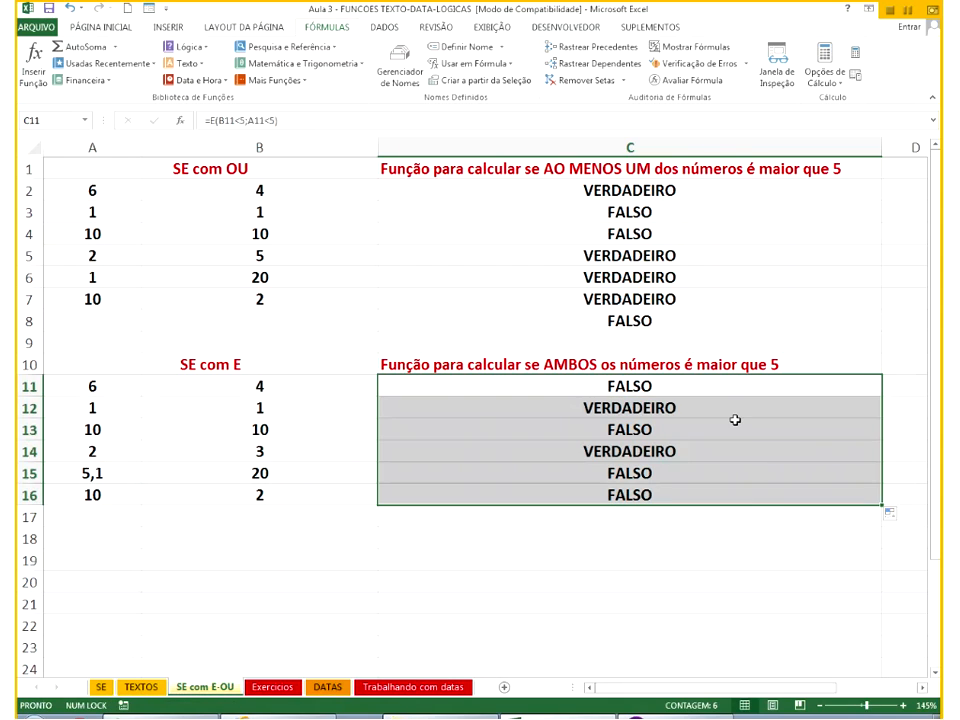
Examine how the E formulas in C12 and C13 test both numbers against 5.
double_click(627, 408)
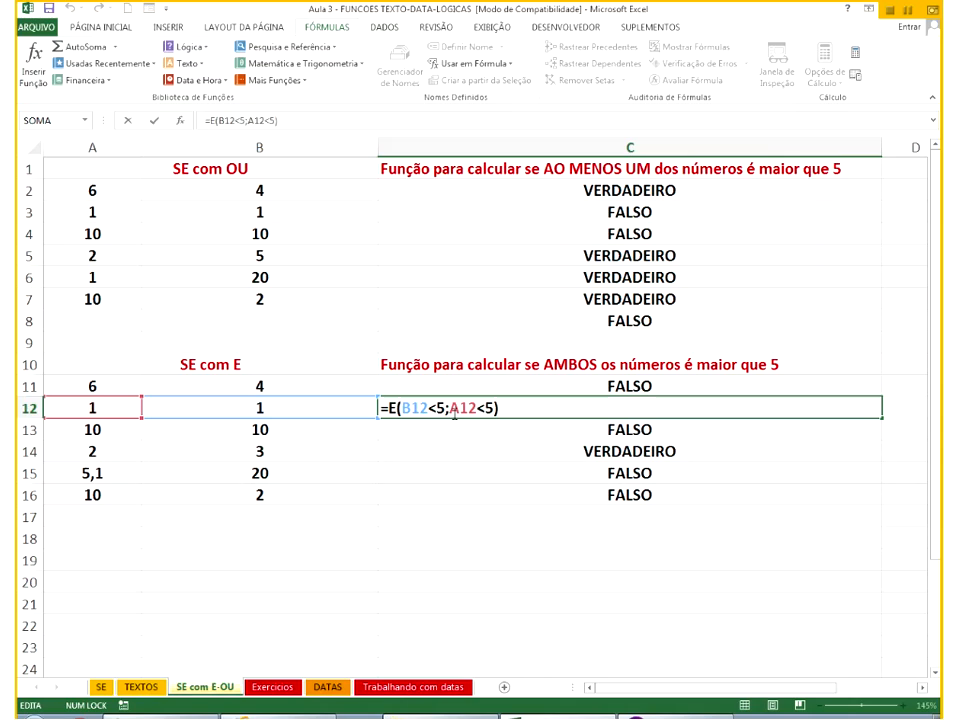
drag(446, 408, 402, 408)
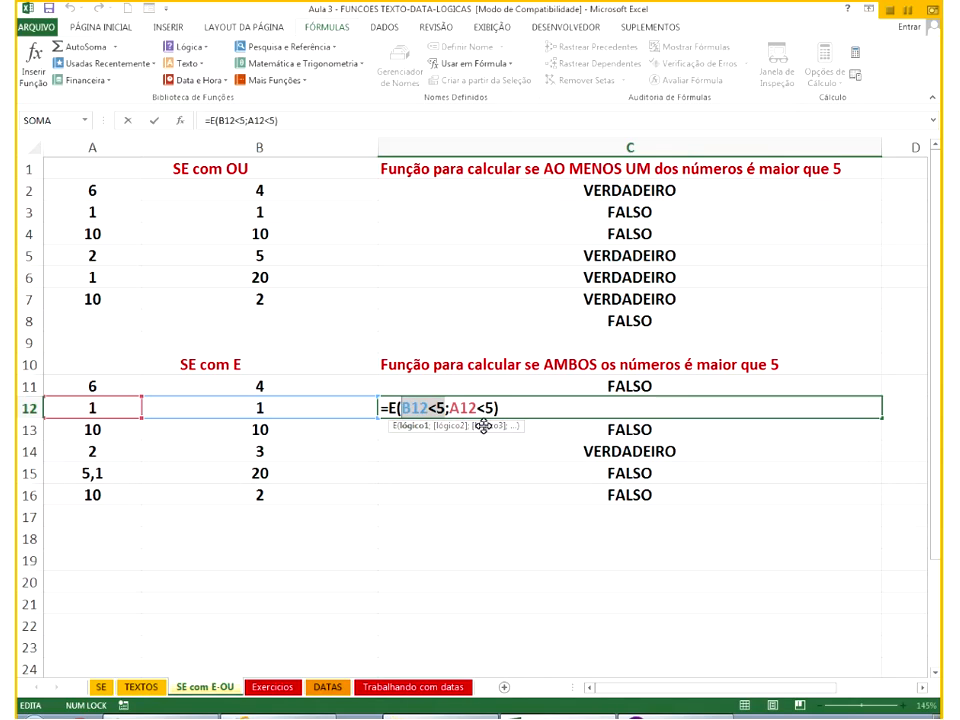
drag(498, 408, 449, 408)
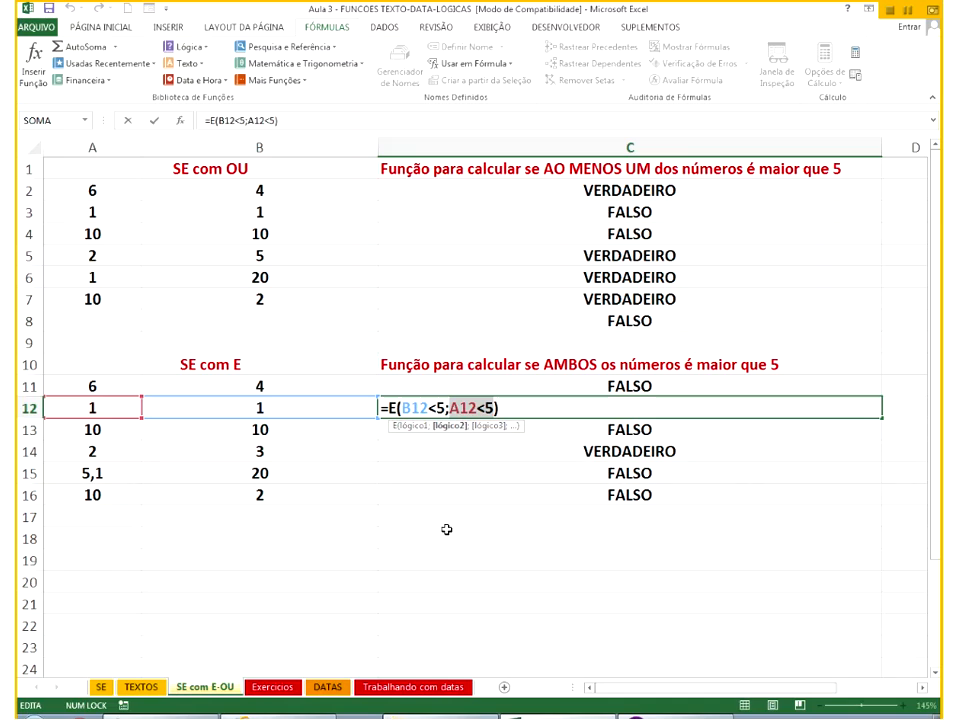
key(Return)
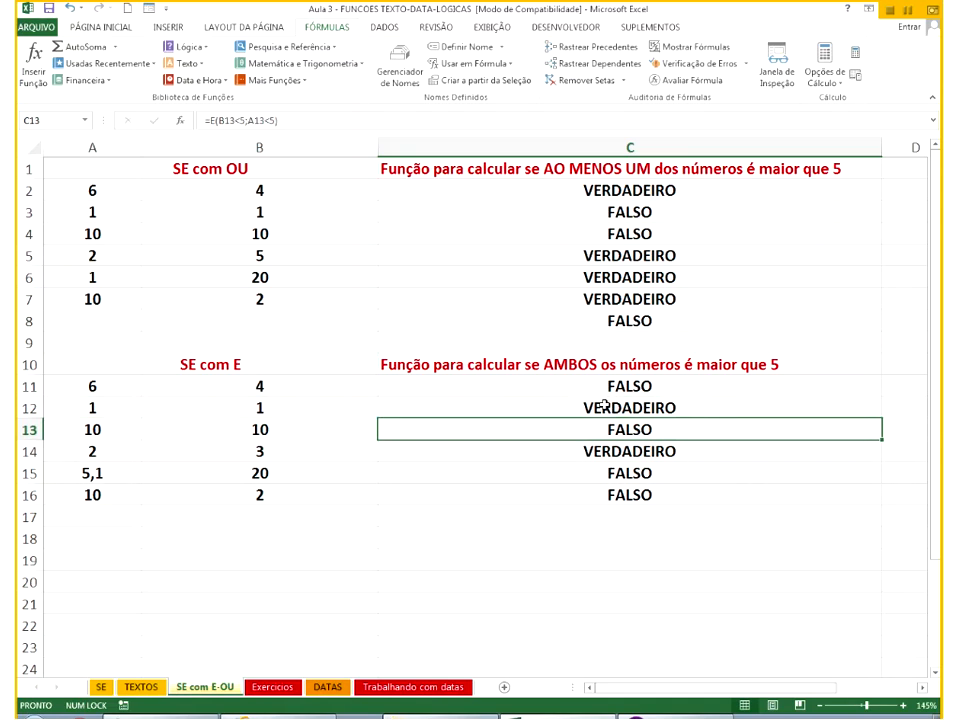
double_click(592, 434)
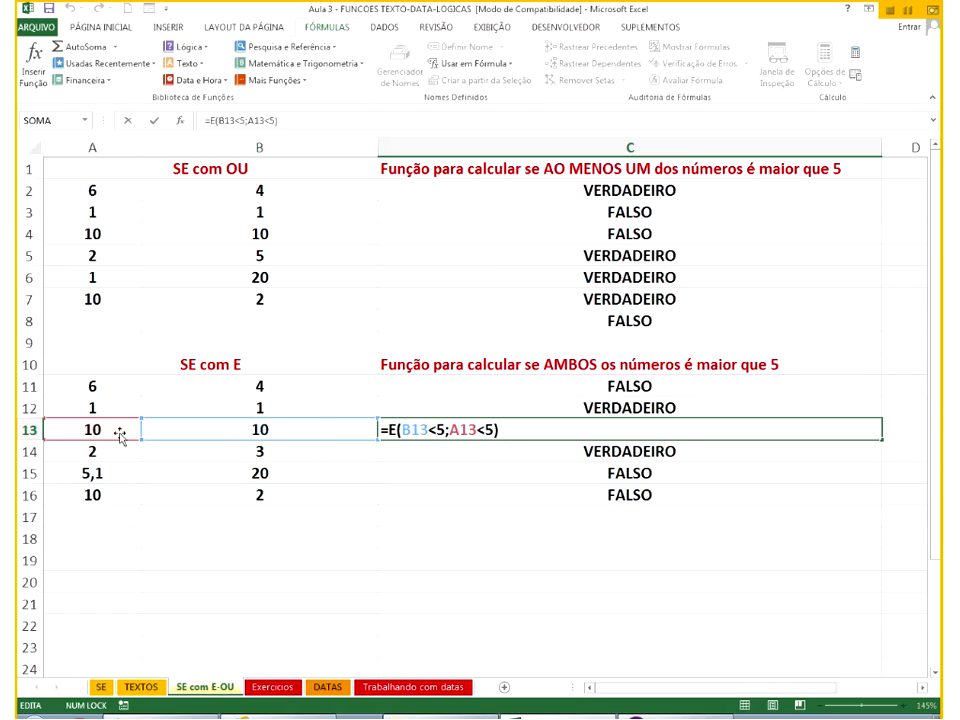
key(Return)
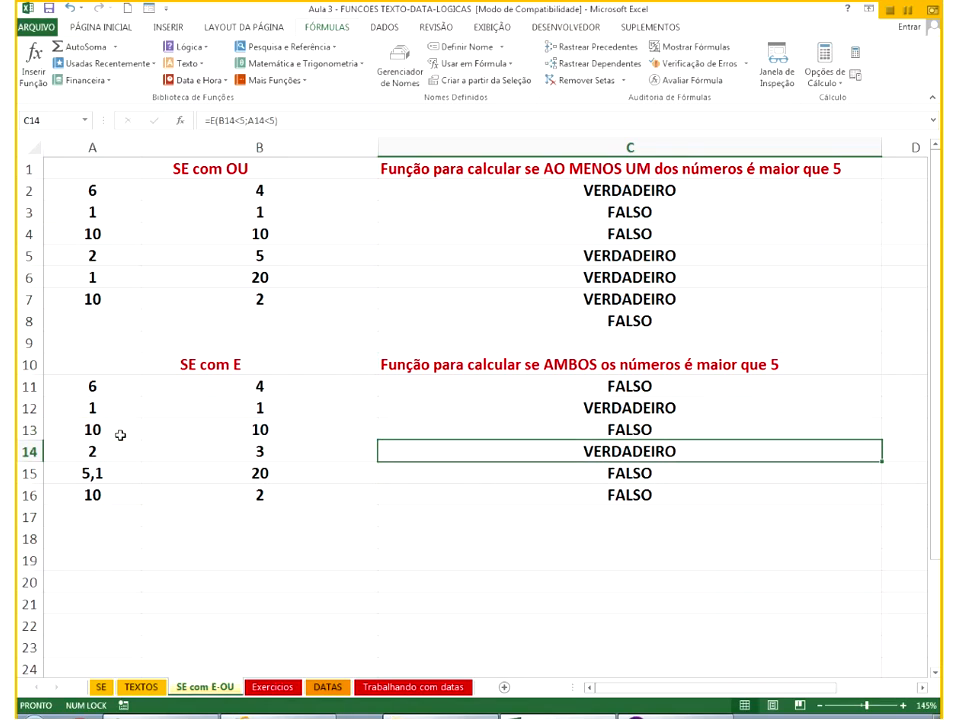
Set the number in A15 to 5.
click(101, 474)
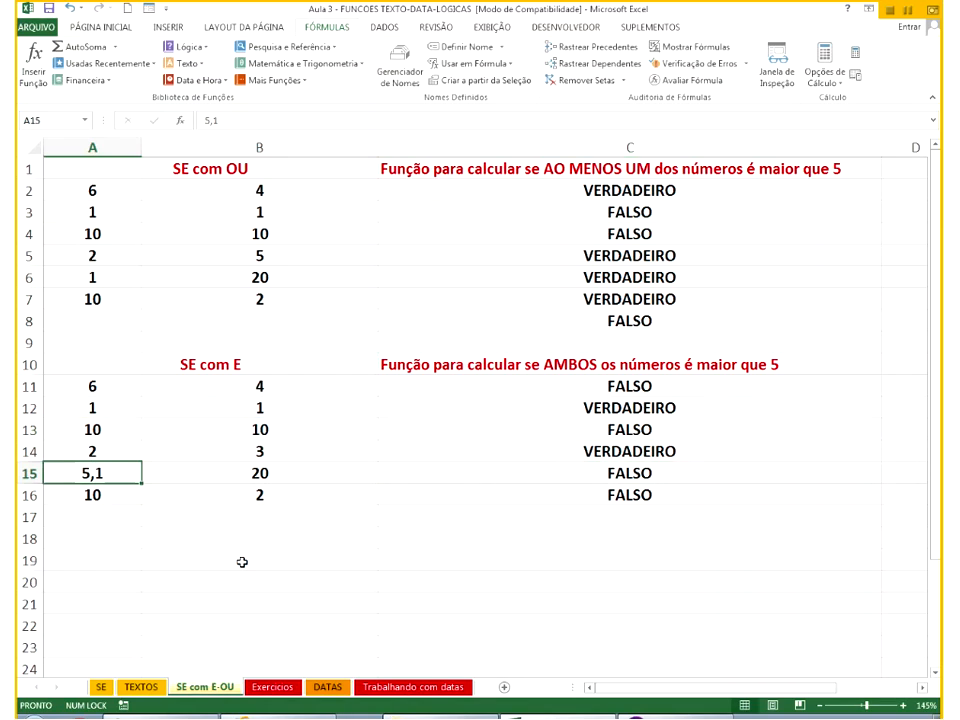
text(5)
key(Return)
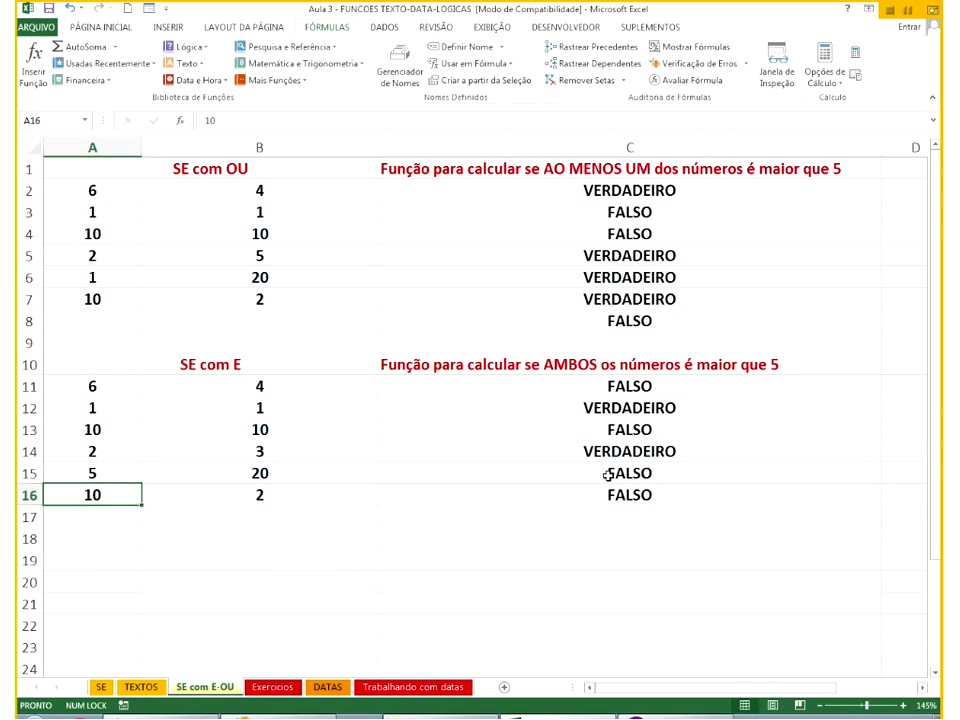
Examine how the E formulas in C15 and C14 test both numbers of their rows against 5.
click(720, 475)
text(=E(B15<5;A15<5))
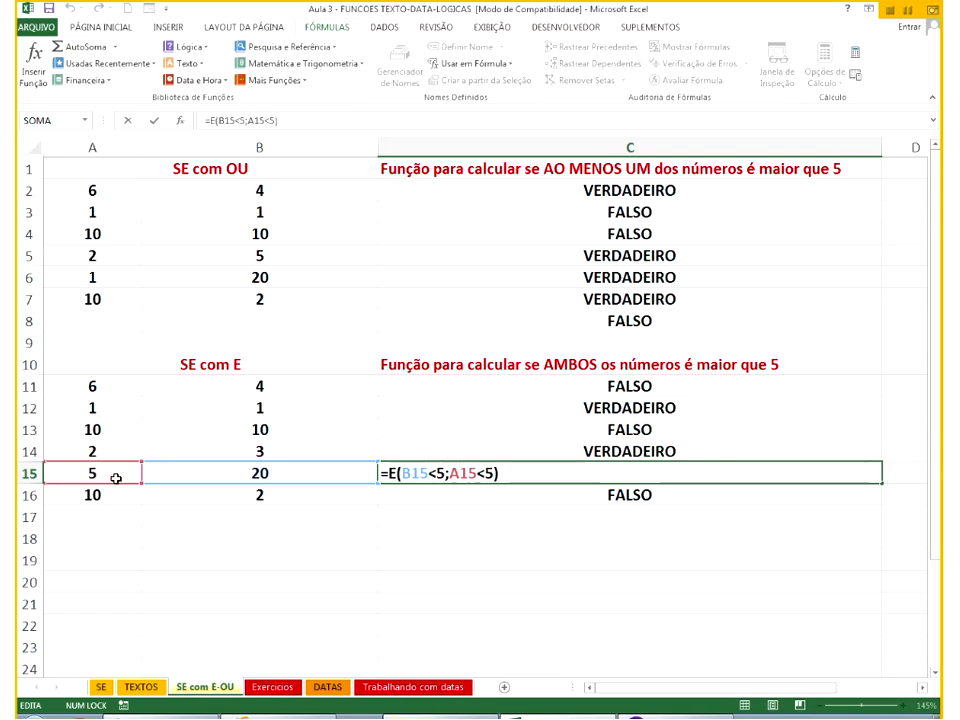
key(Return)
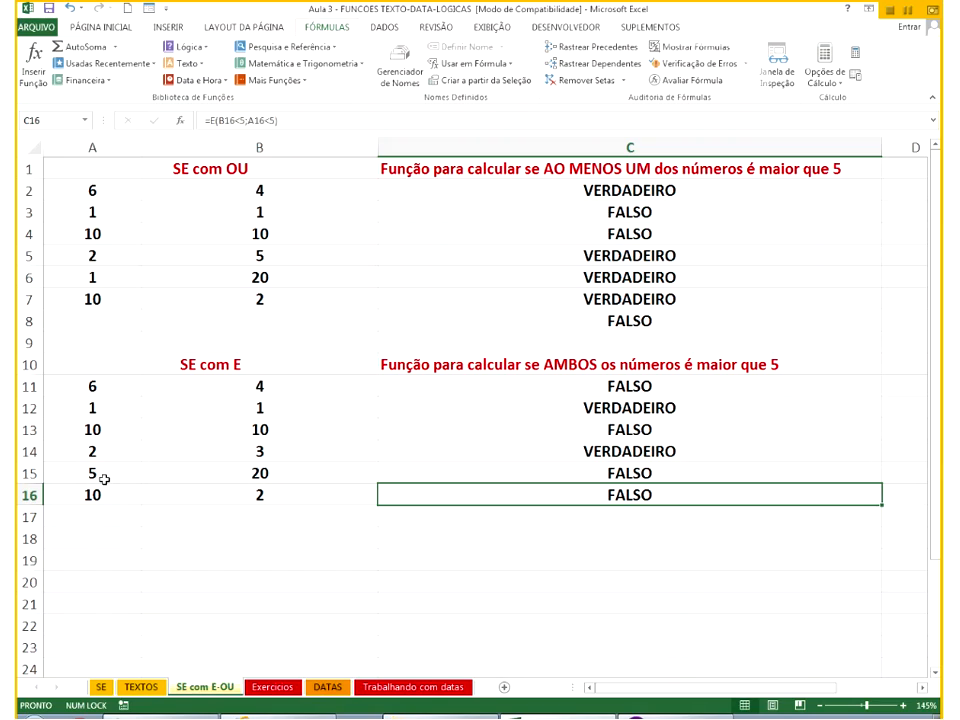
double_click(559, 451)
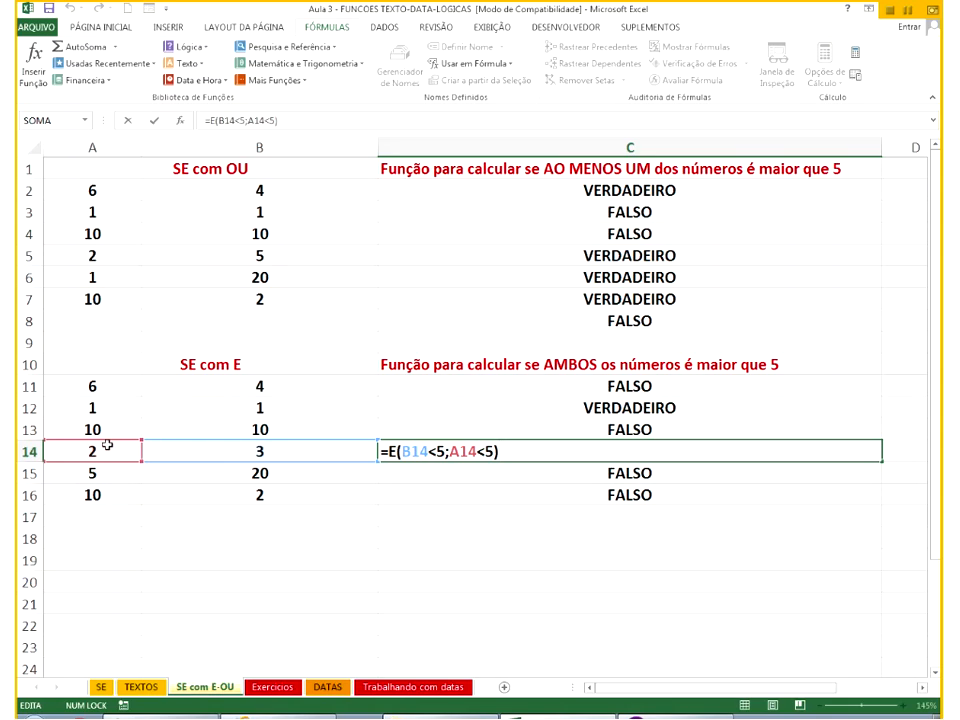
double_click(416, 451)
click(451, 451)
key(Return)
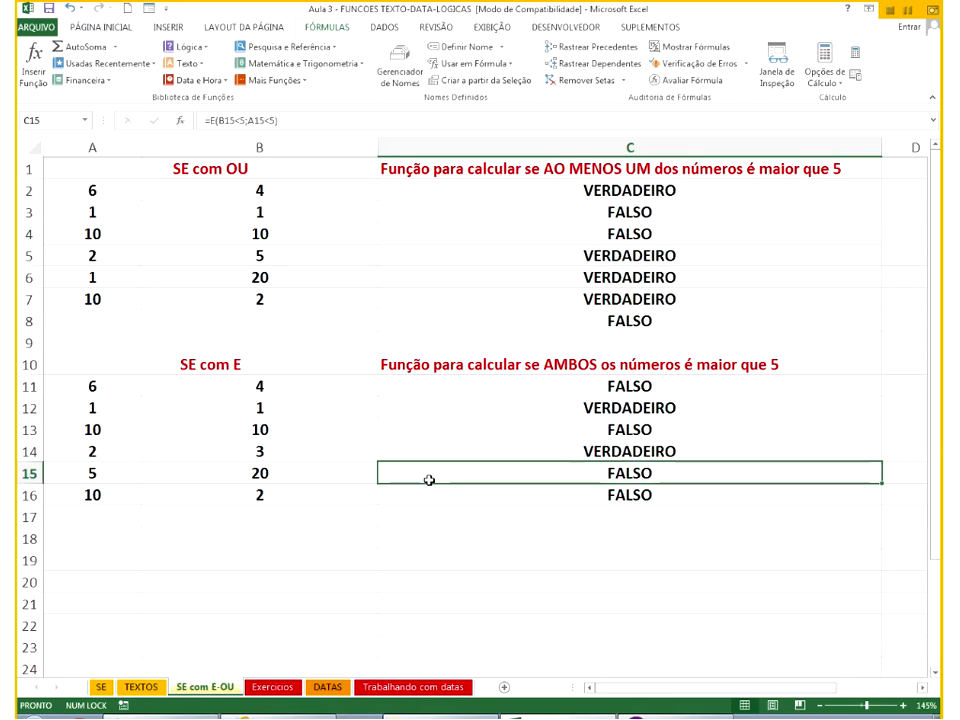
Nest the OU test in C2 inside an SE function as its logical test.
double_click(591, 189)
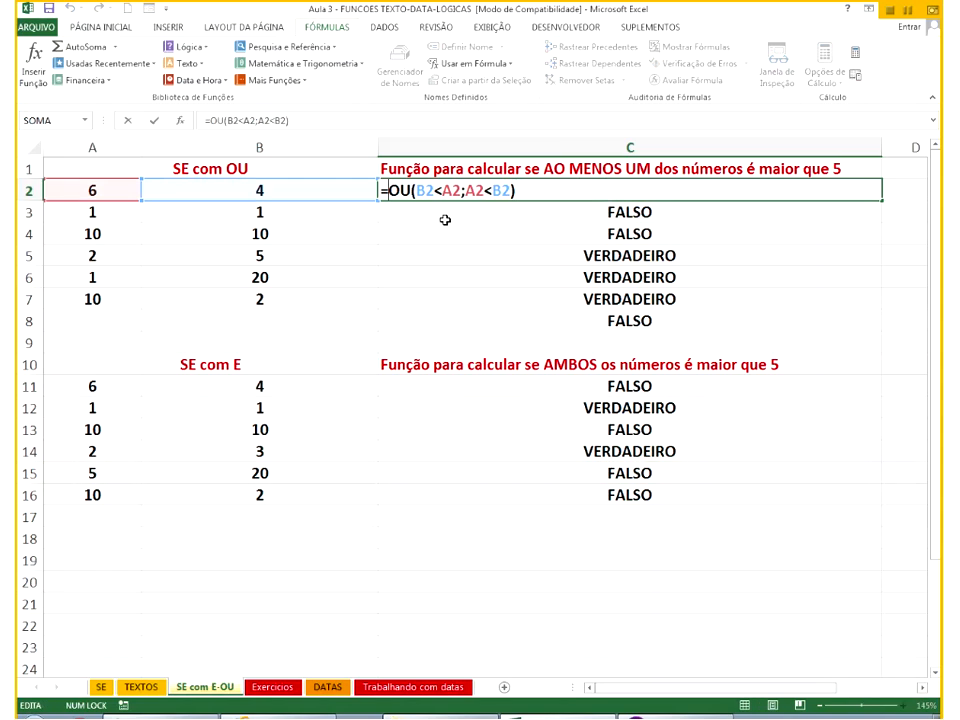
text(SE()
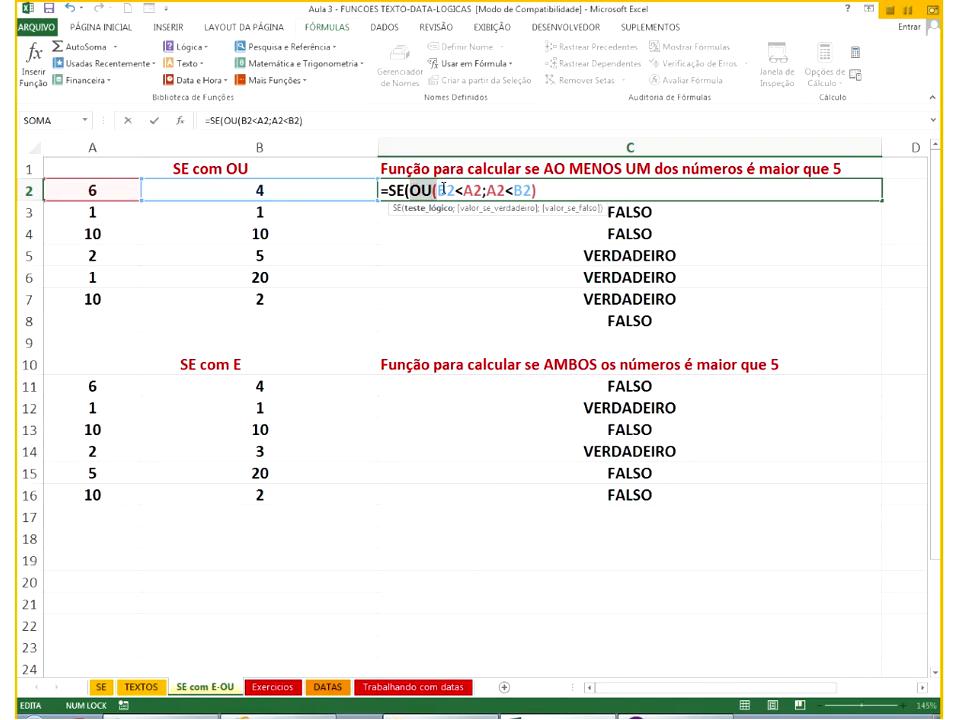
mouse_move(440, 190)
mouse_down()
mouse_move(536, 190)
mouse_move(416, 189)
mouse_move(426, 189)
mouse_up()
click(562, 188)
text(;)
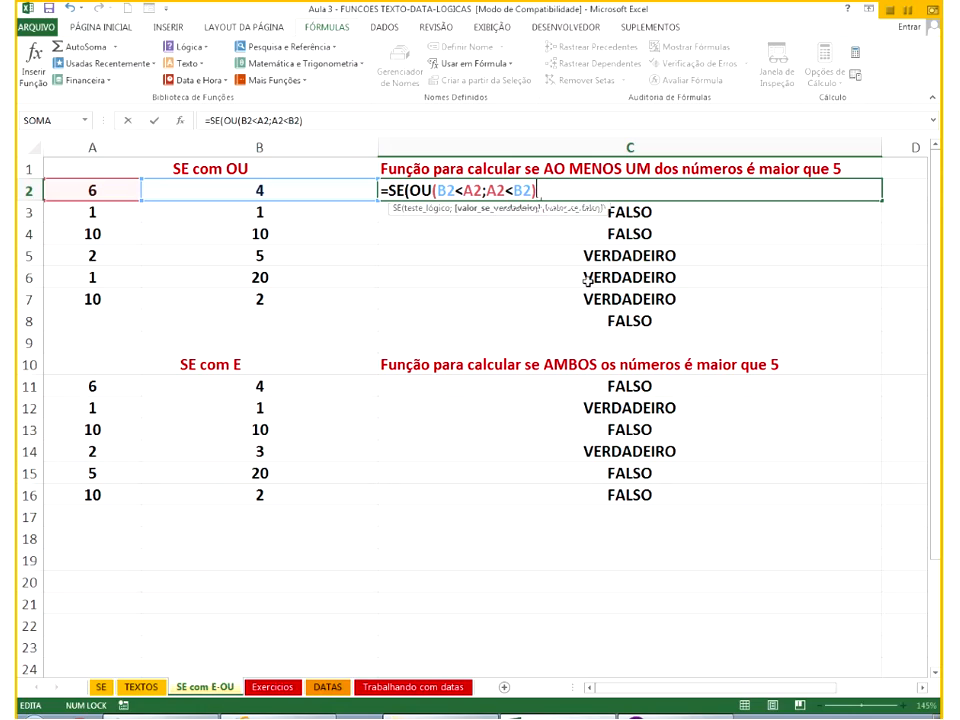
Enter "Ao menos um dos números é maior que 5" as the value-if-true text of the SE formula in C2.
text("Ao)
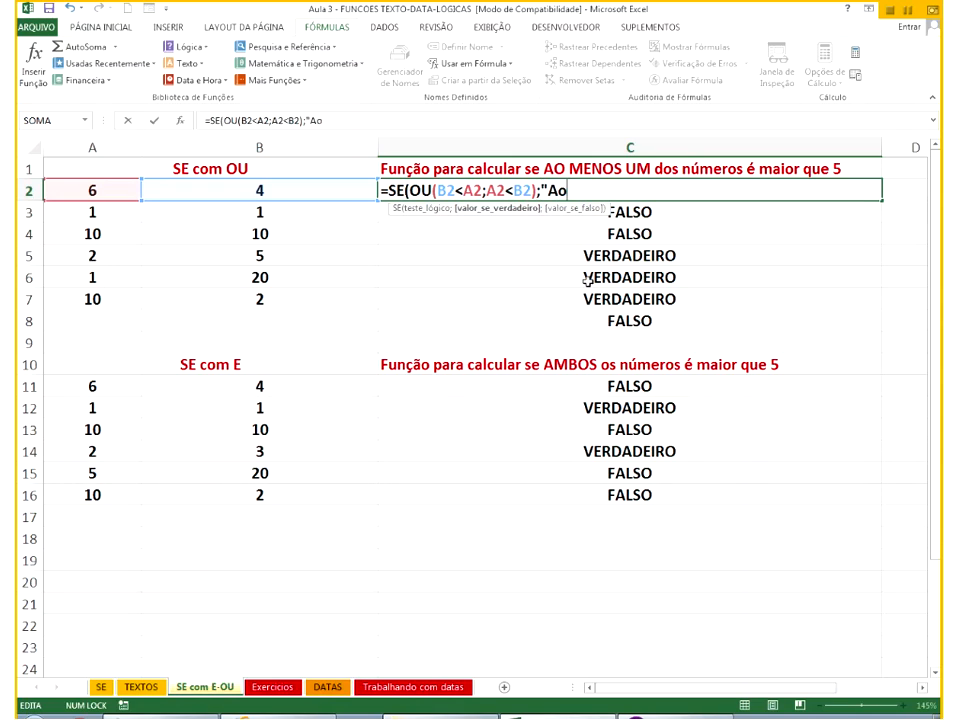
text( menos um dos )
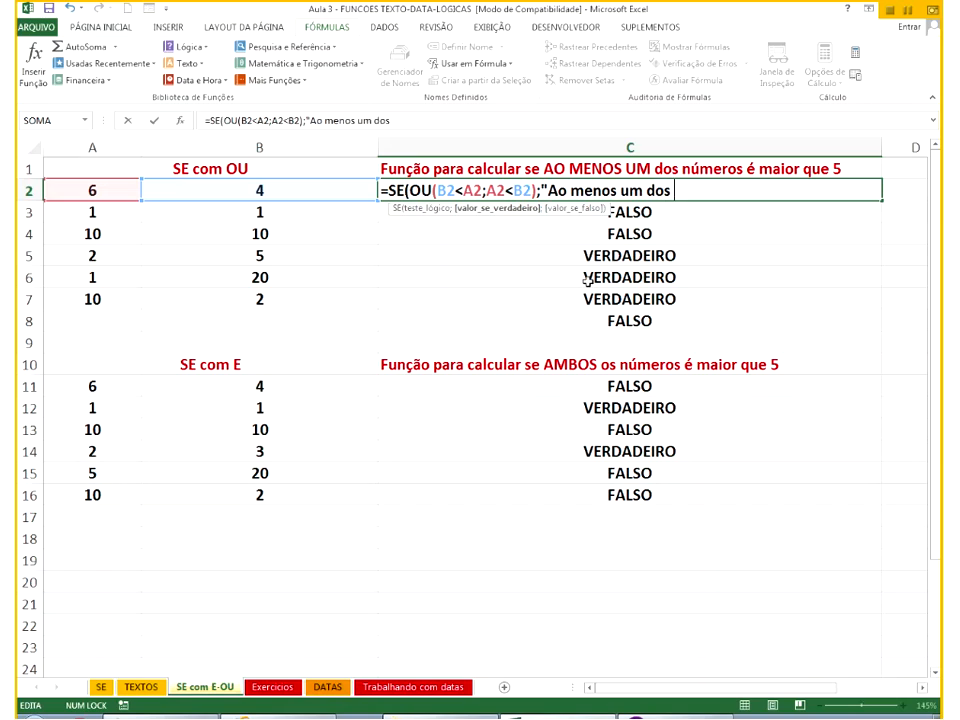
text(números)
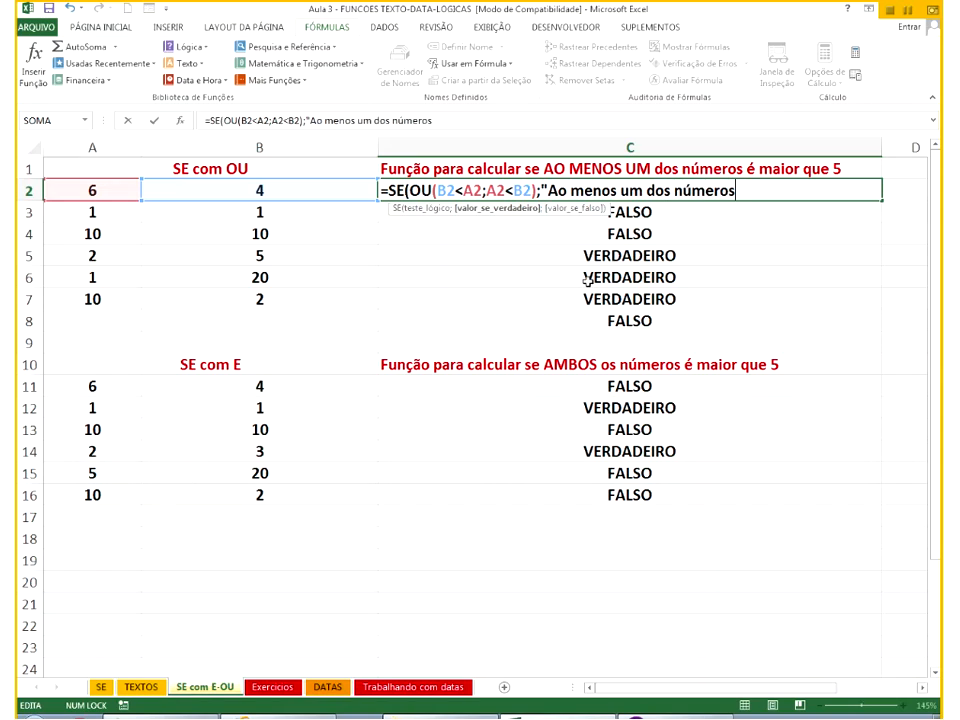
text( é maior quer)
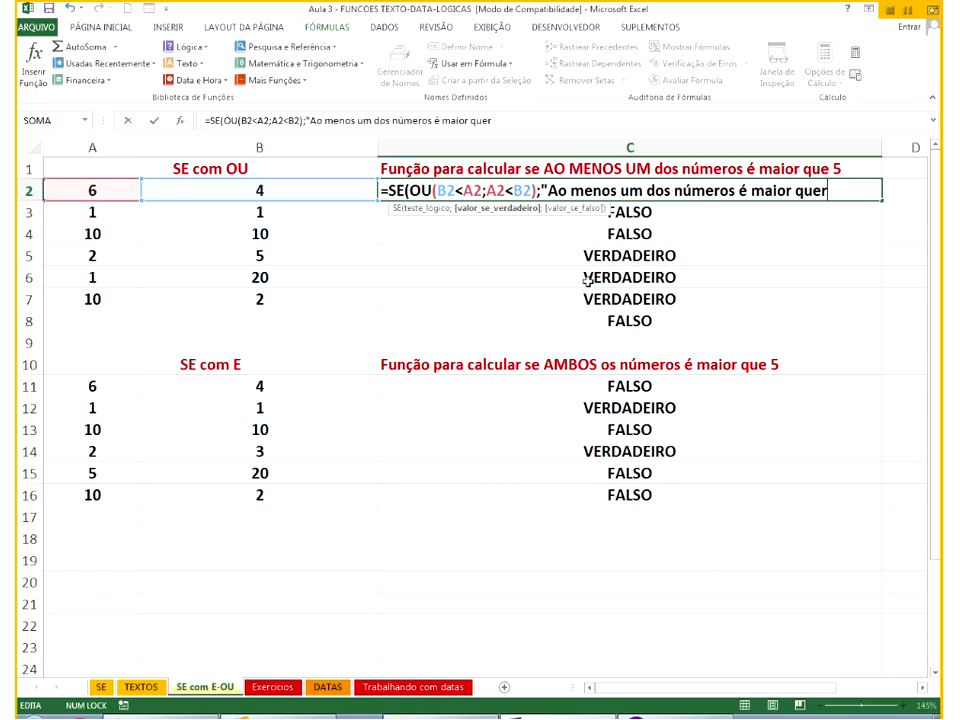
key(BackSpace)
text( 5";")
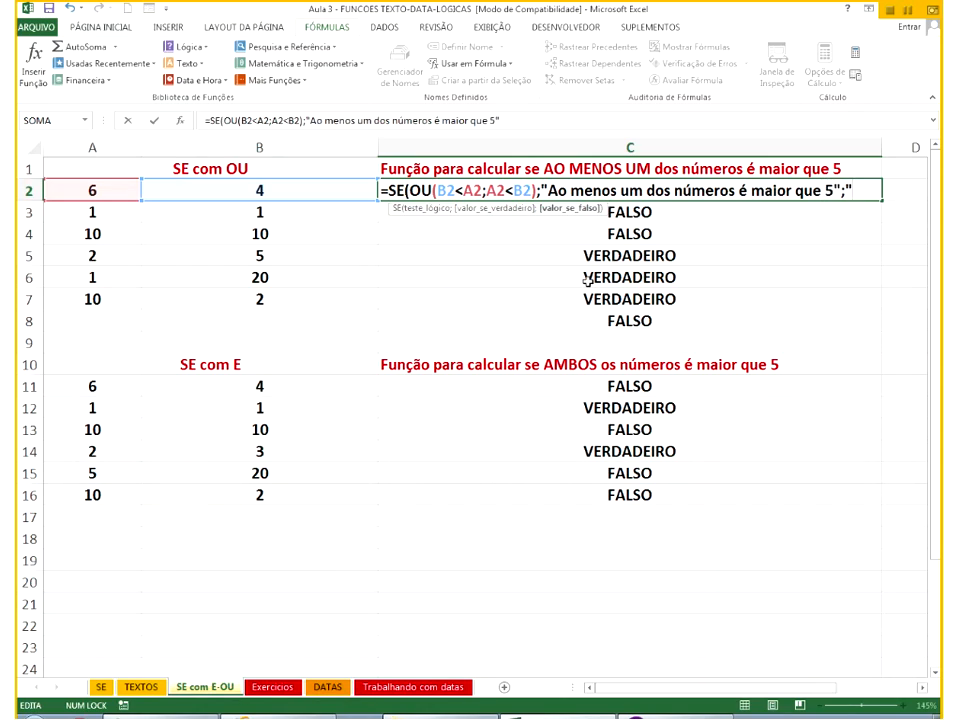
Enter "Nenhum dos números é menor que 5" as the value-if-false text and close the SE formula in C2.
text(Nenhuma)
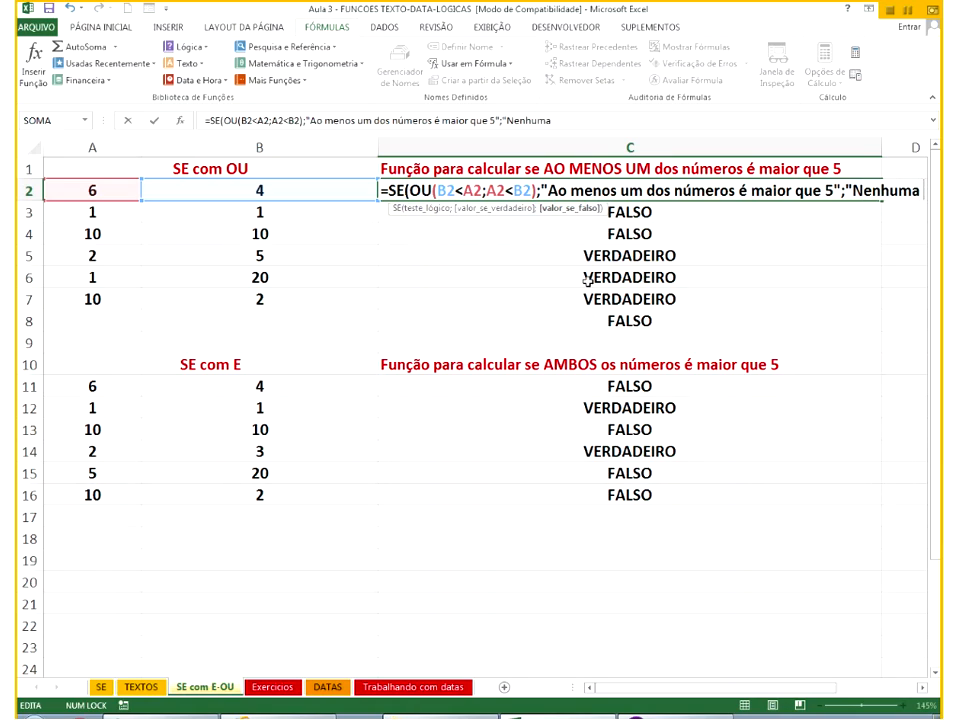
key(BackSpace)
text(dos n)
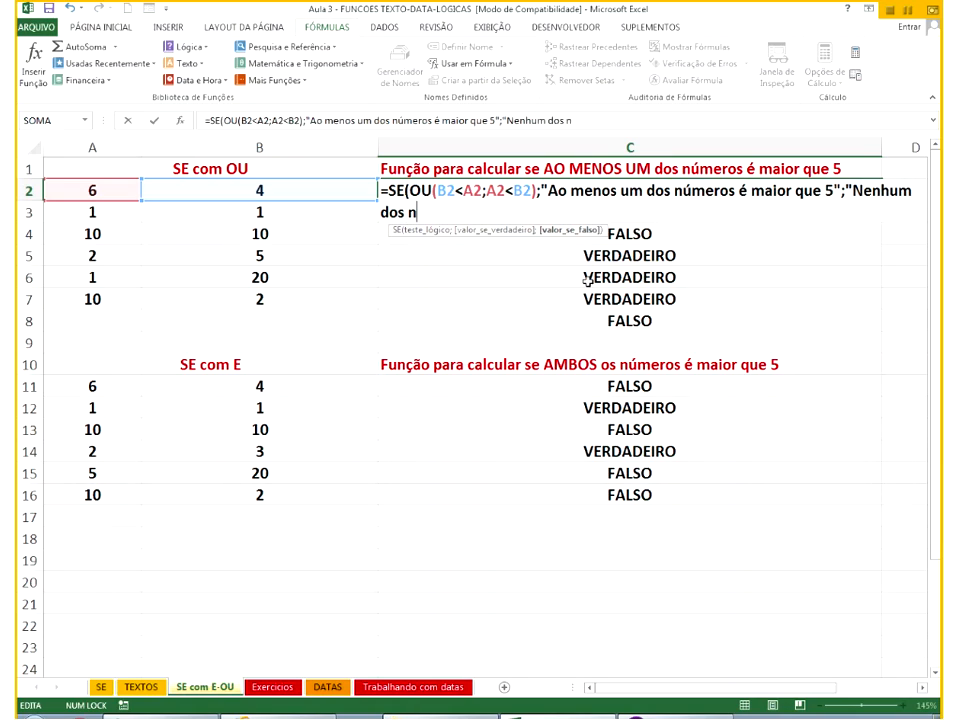
text(úmeros é maior que 5";"Nenhum dos)
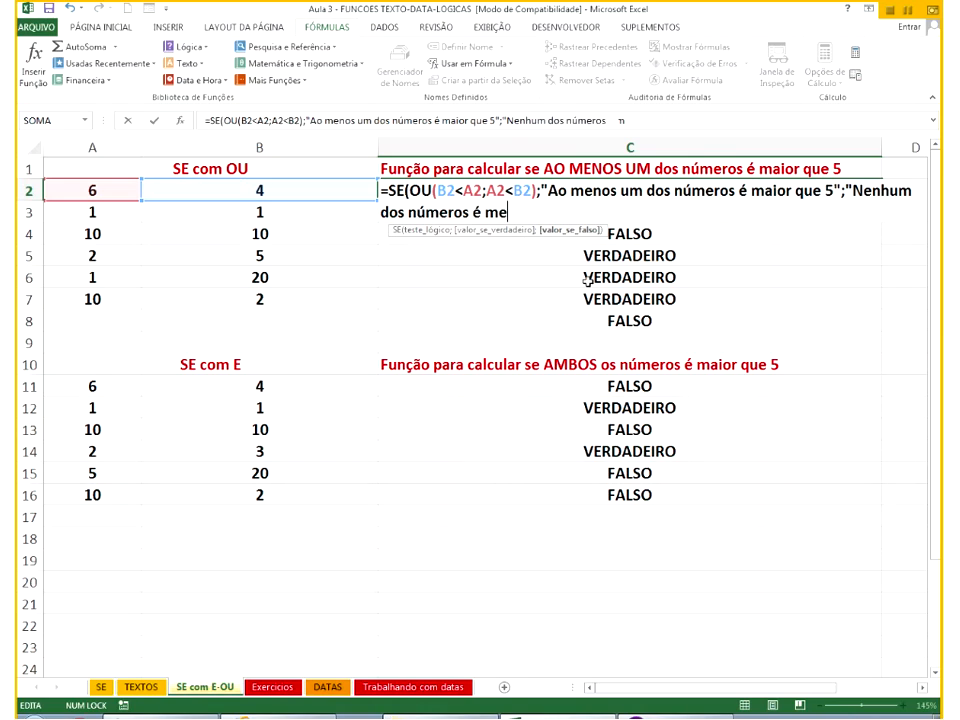
key(BackSpace)
text(r que 5)
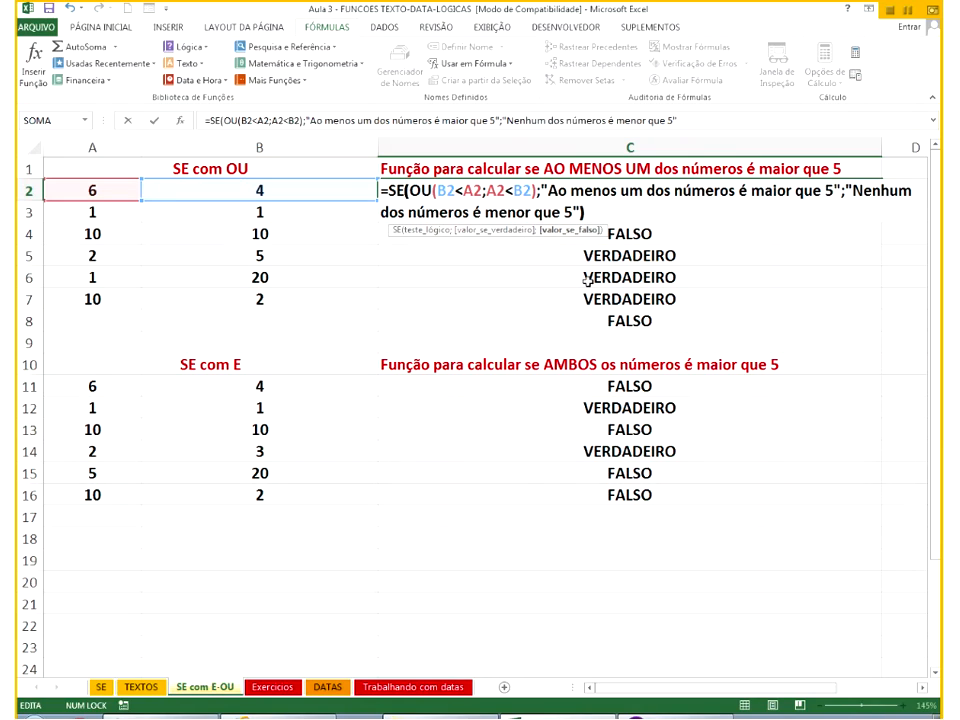
Change the OU tests in the C2 formula to B2<5 and A2<5, and commit the formula.
double_click(472, 191)
text(5)
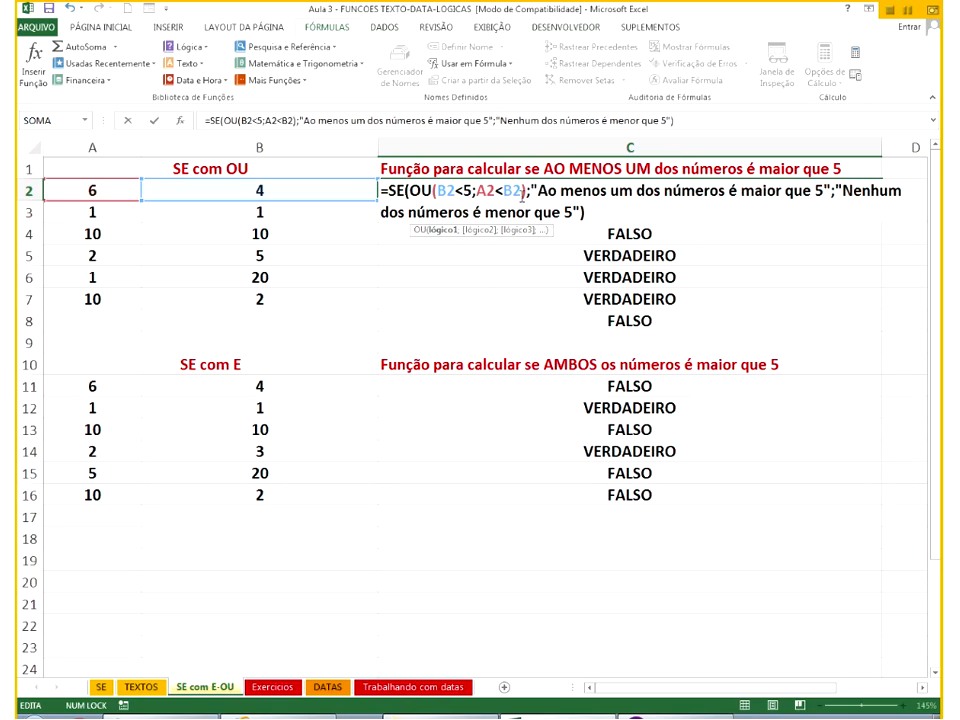
double_click(511, 191)
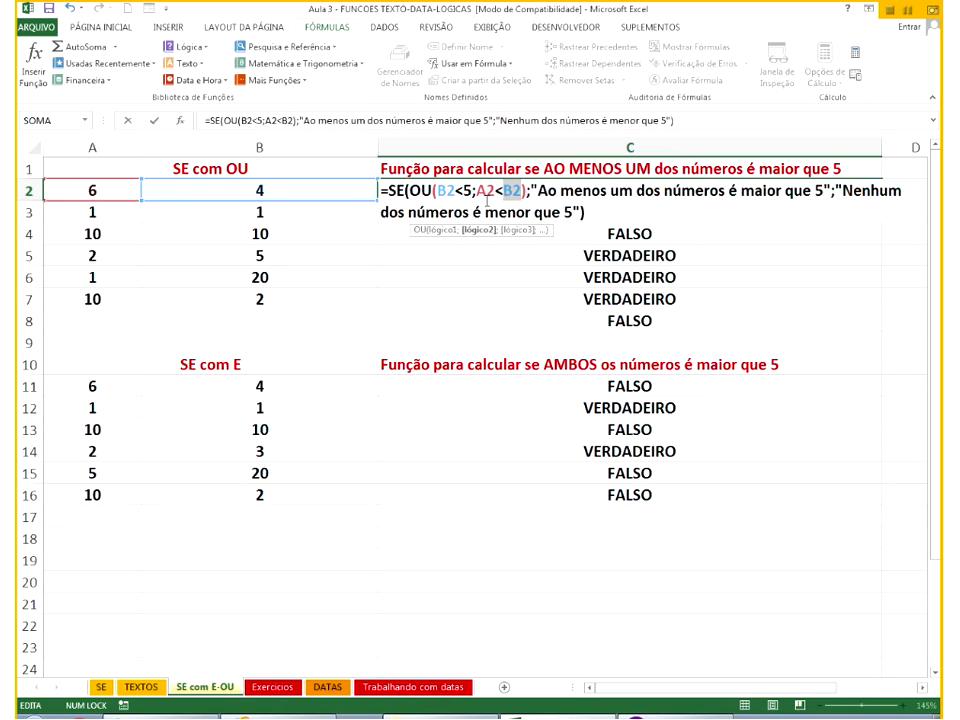
key(Return)
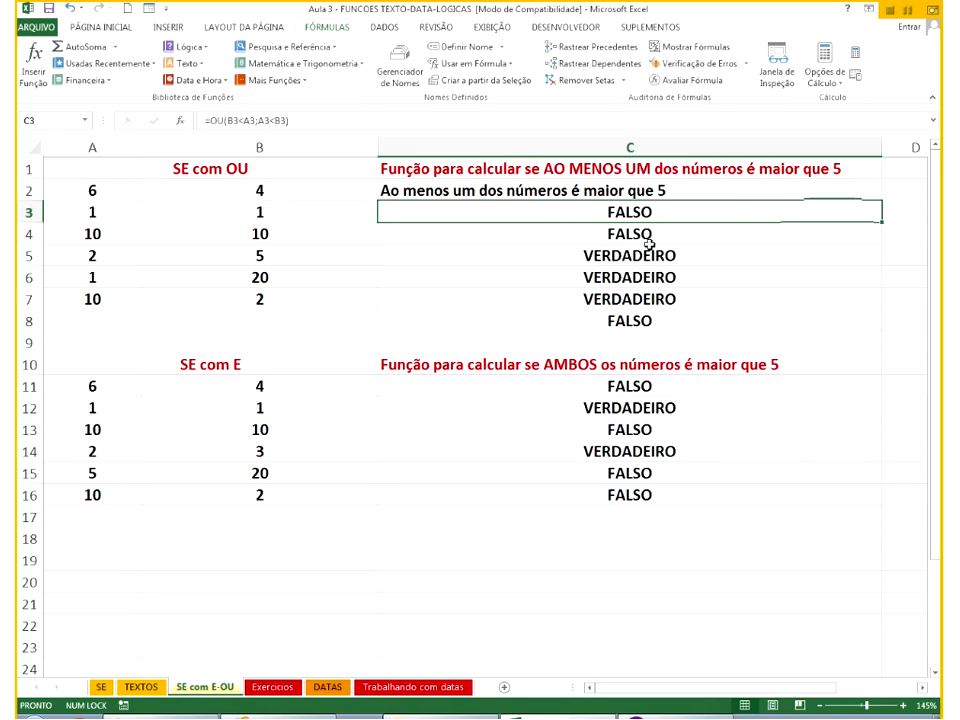
Fill the SE with OU formula from C2 down to C8.
click(650, 192)
double_click(881, 201)
click(834, 416)
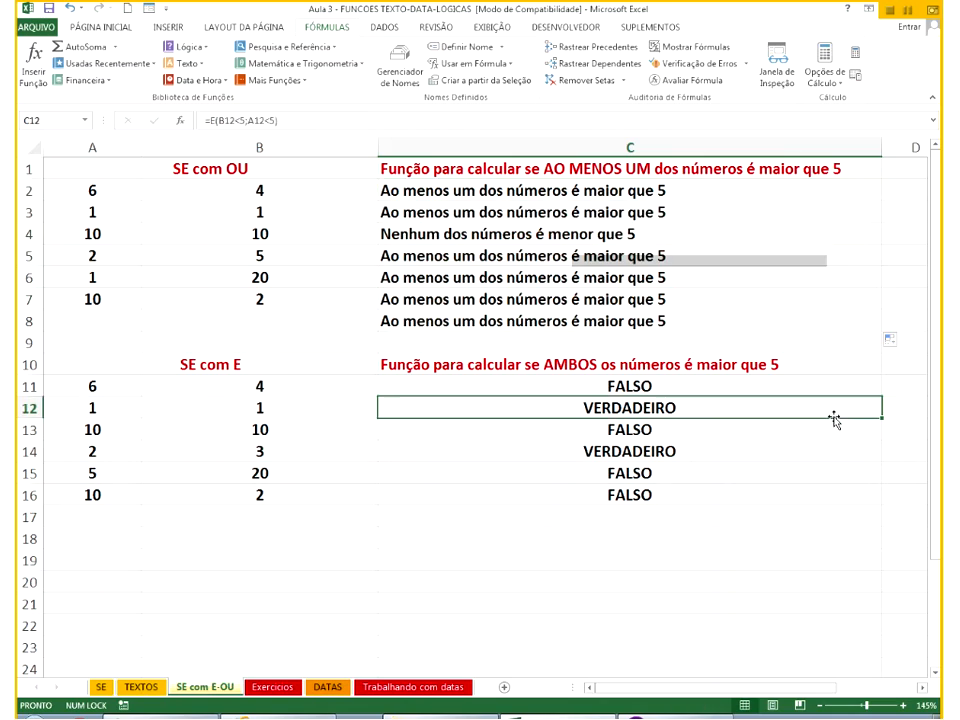
Evaluate the first comparison, B2<5, of the C2 formula with Evaluate Formula, then end that evaluation.
click(497, 195)
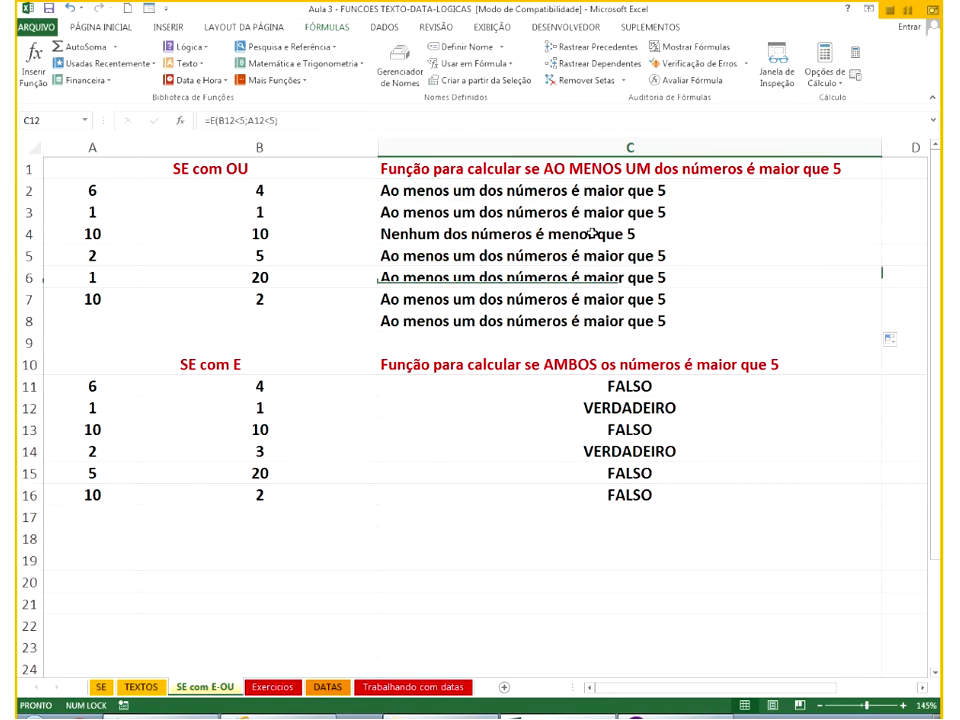
click(688, 80)
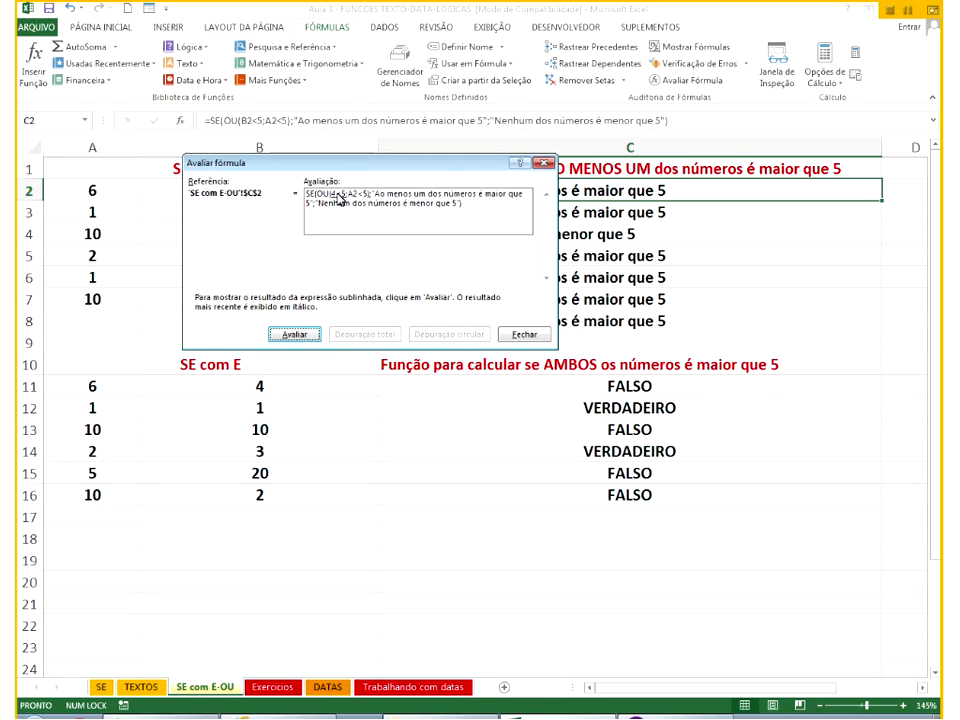
click(302, 332)
click(300, 334)
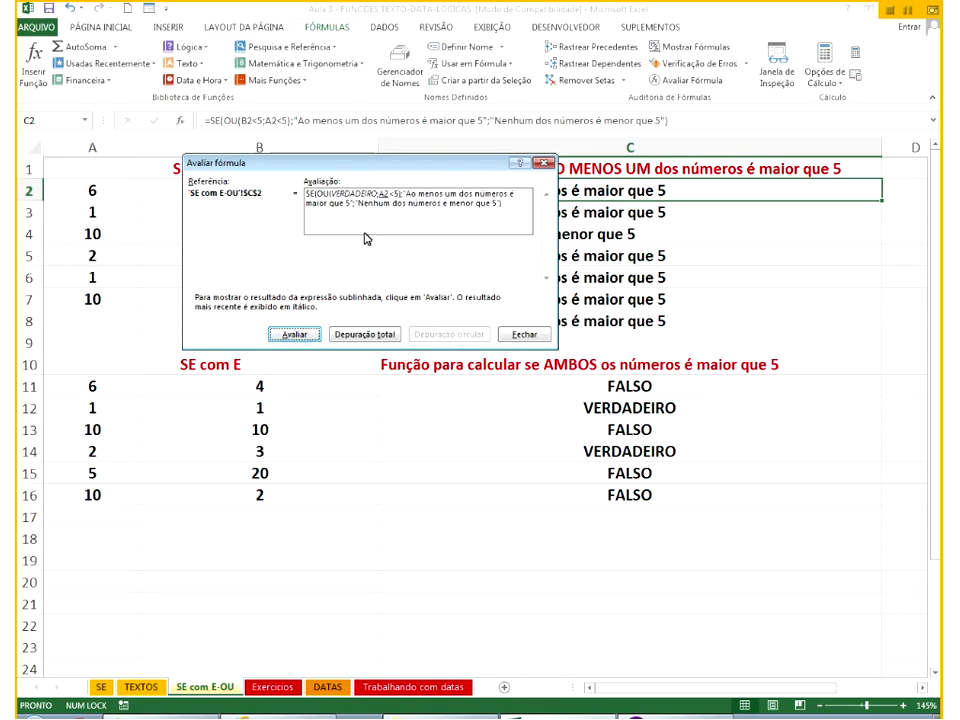
click(525, 334)
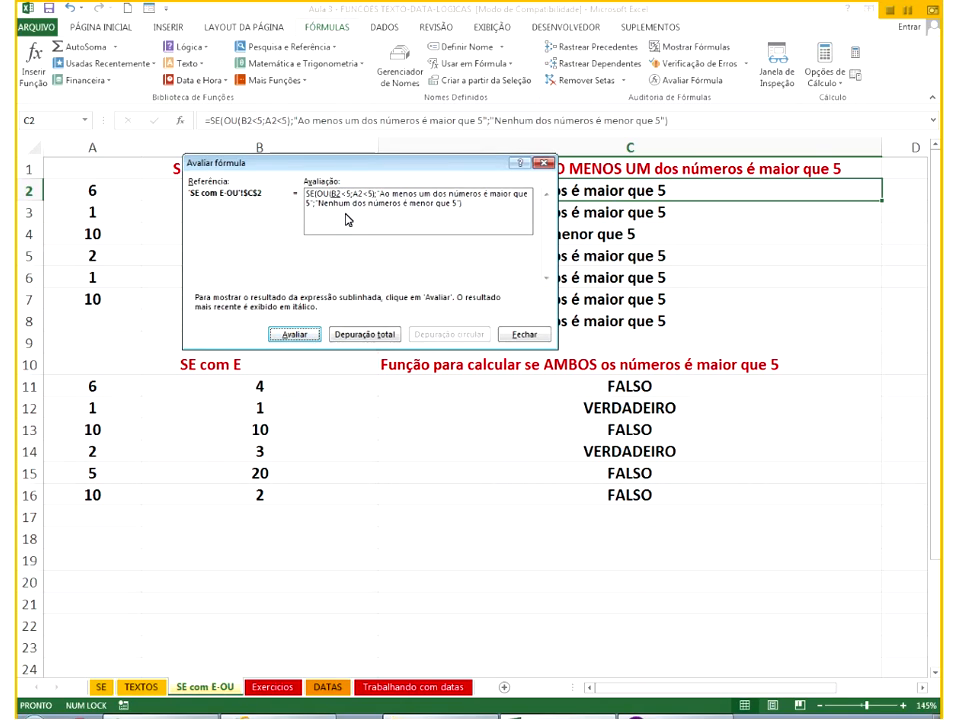
Evaluate the C2 formula from the start through both comparisons and the OU result, then close the evaluation.
key(Return)
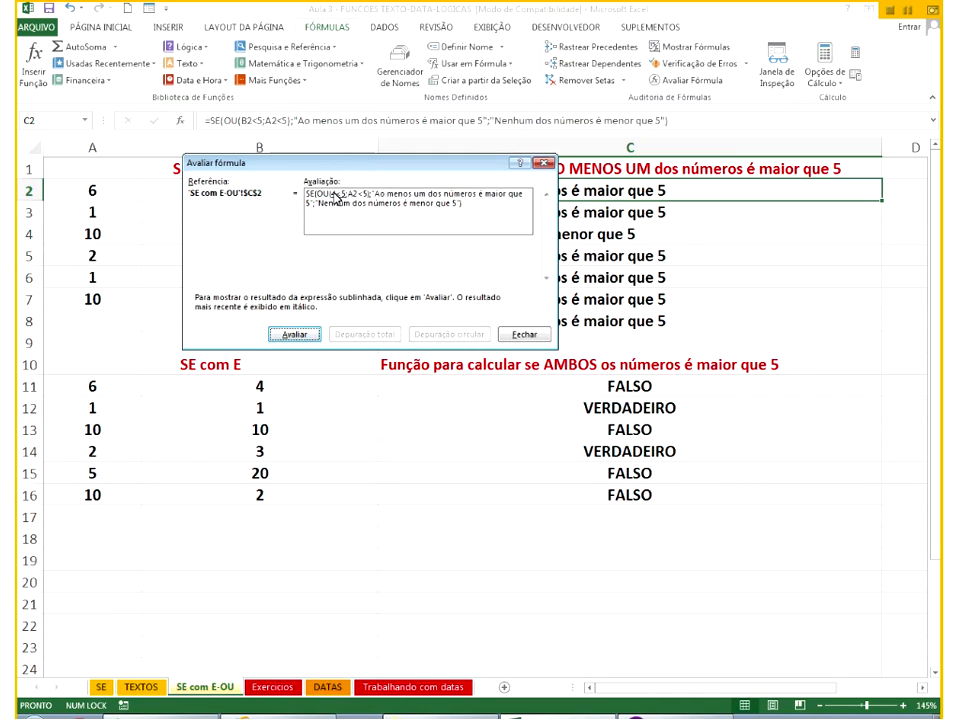
click(296, 334)
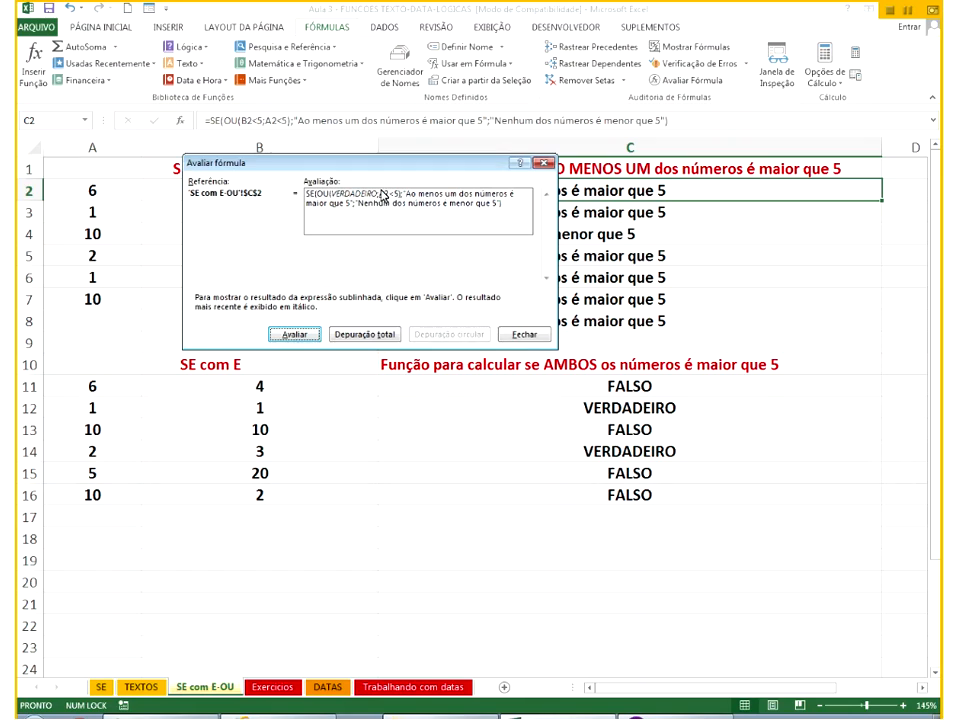
click(320, 334)
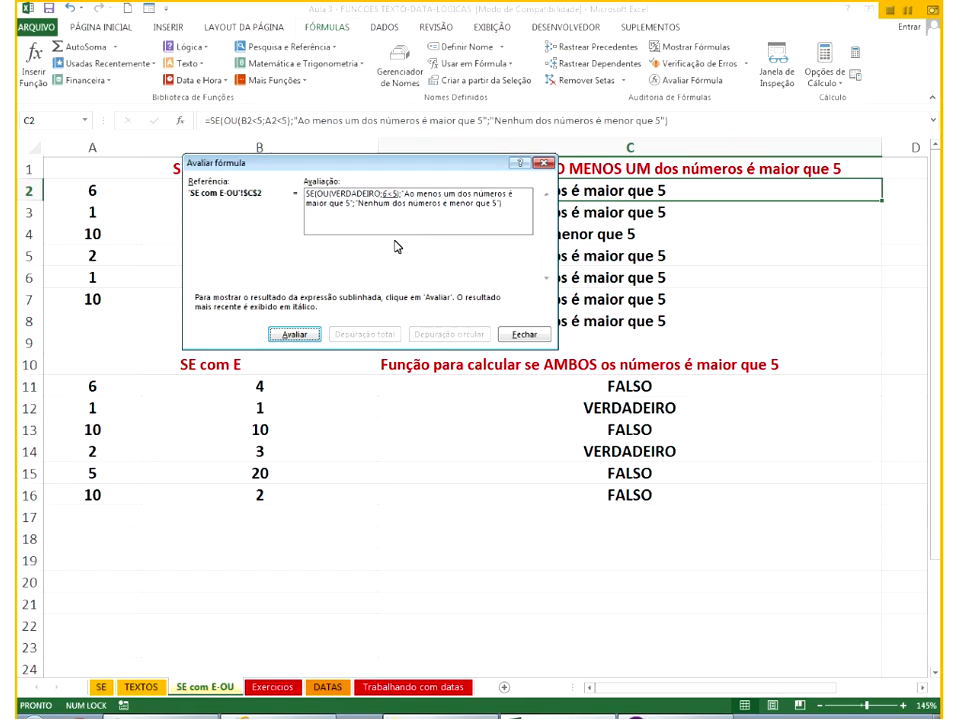
click(296, 334)
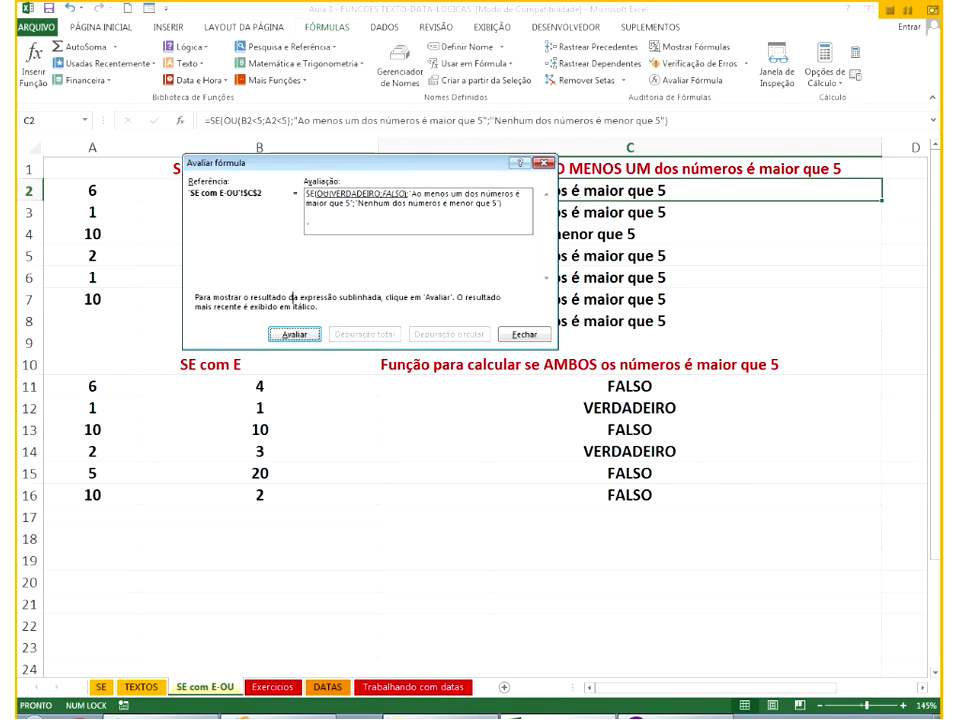
click(289, 338)
click(289, 338)
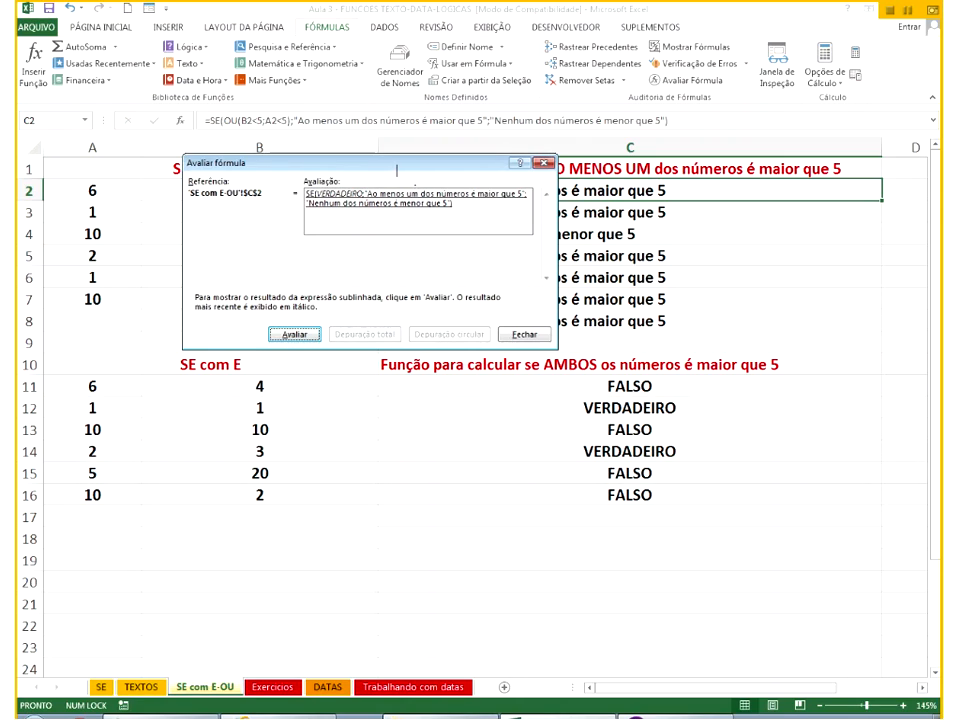
click(524, 334)
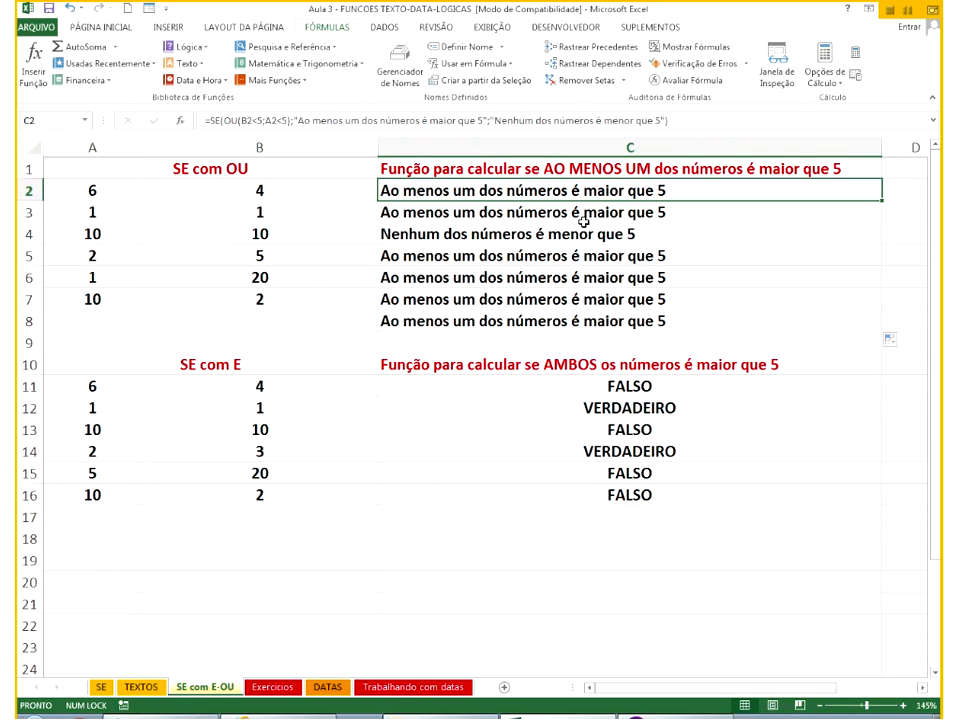
Evaluate the C4 formula through both comparisons, the OU result and the final SE result, then close the evaluation.
click(511, 233)
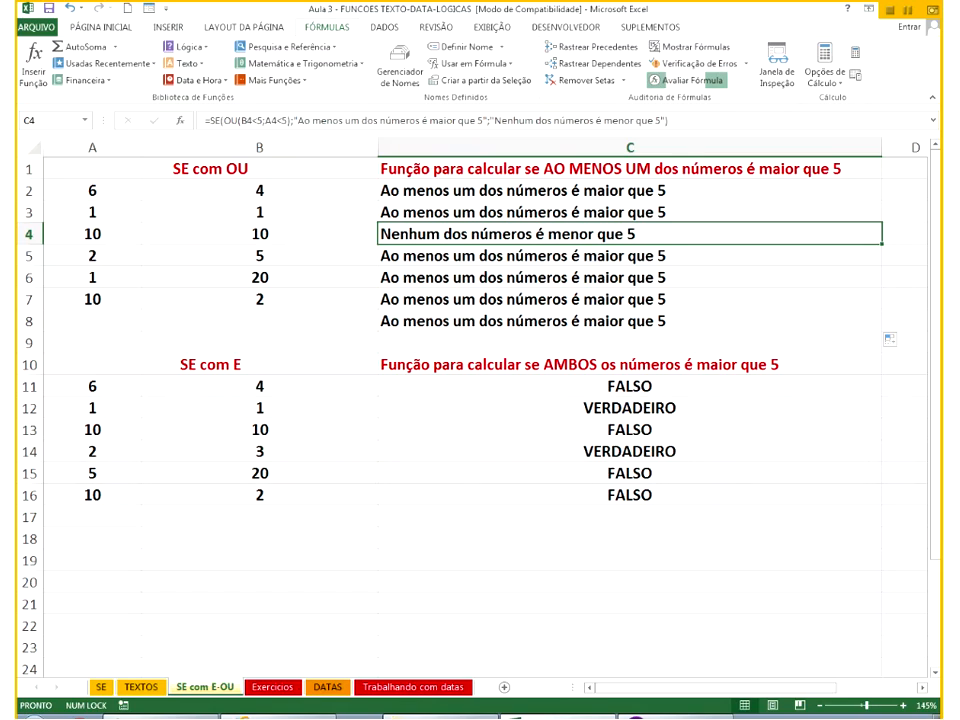
click(680, 80)
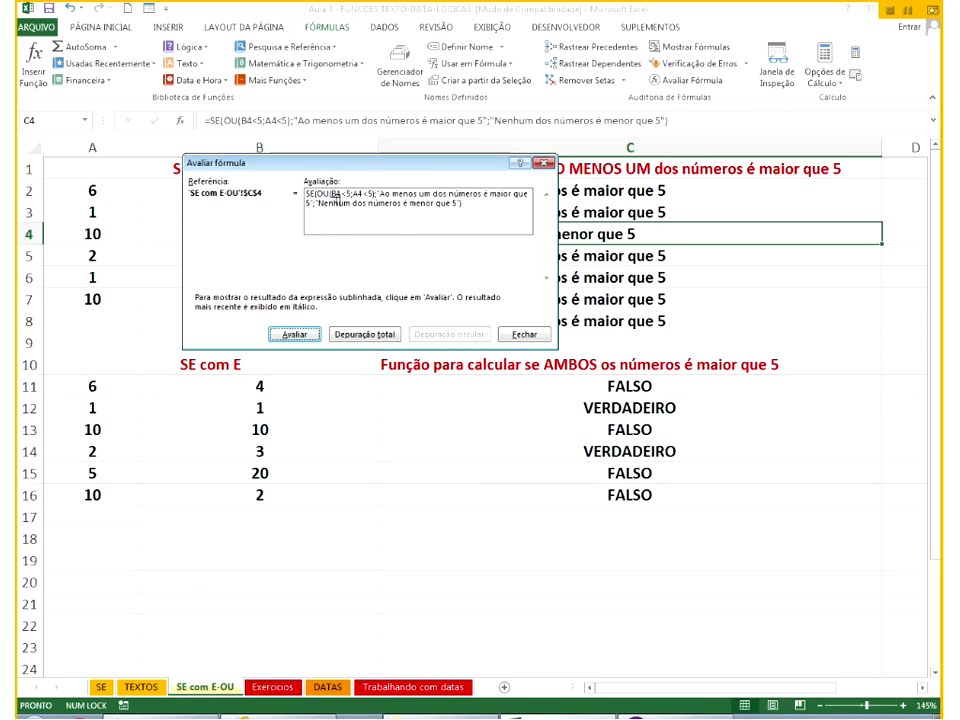
key(Return)
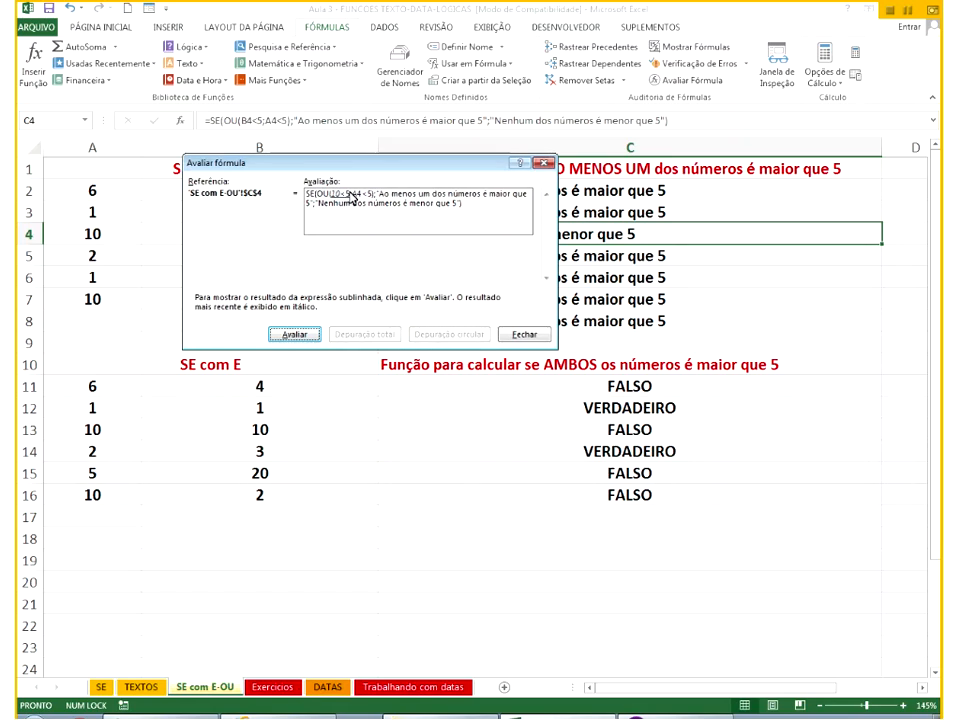
key(Return)
key(Return)
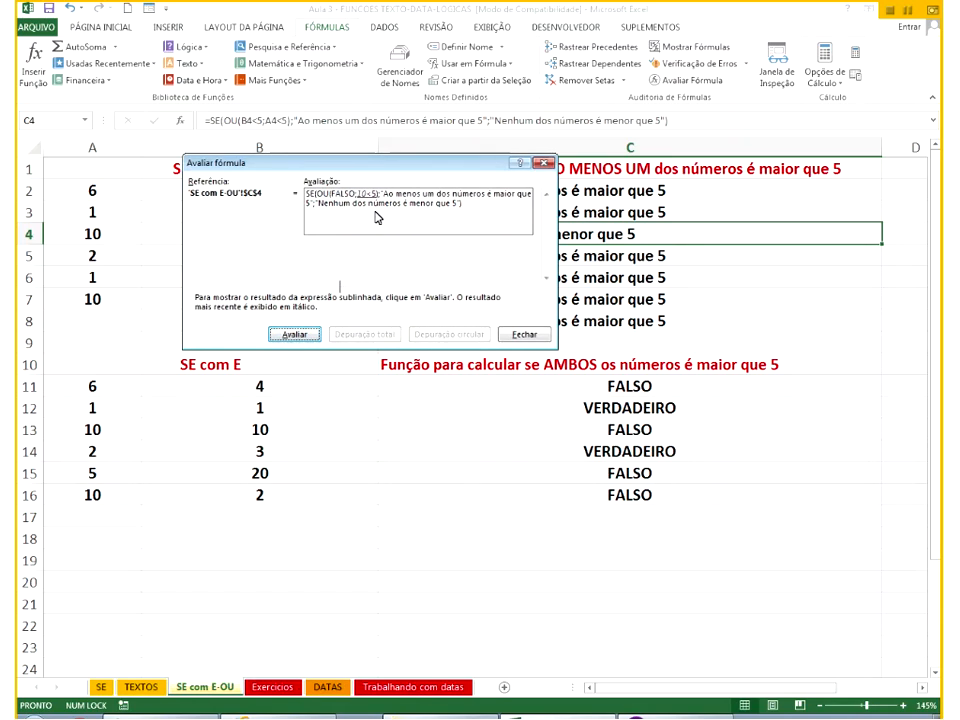
click(295, 335)
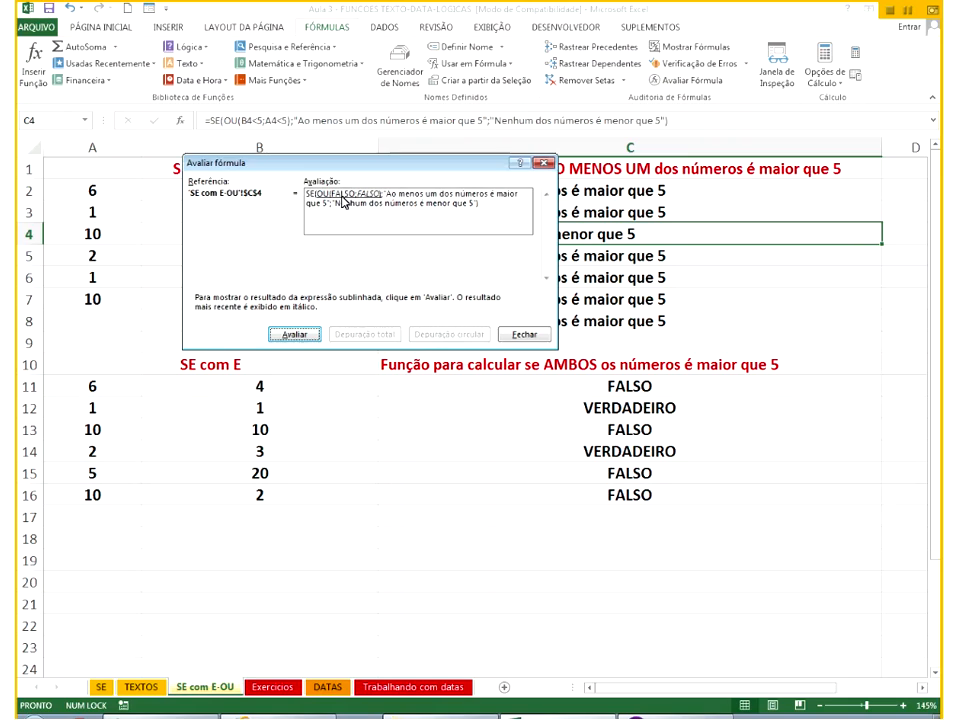
click(285, 335)
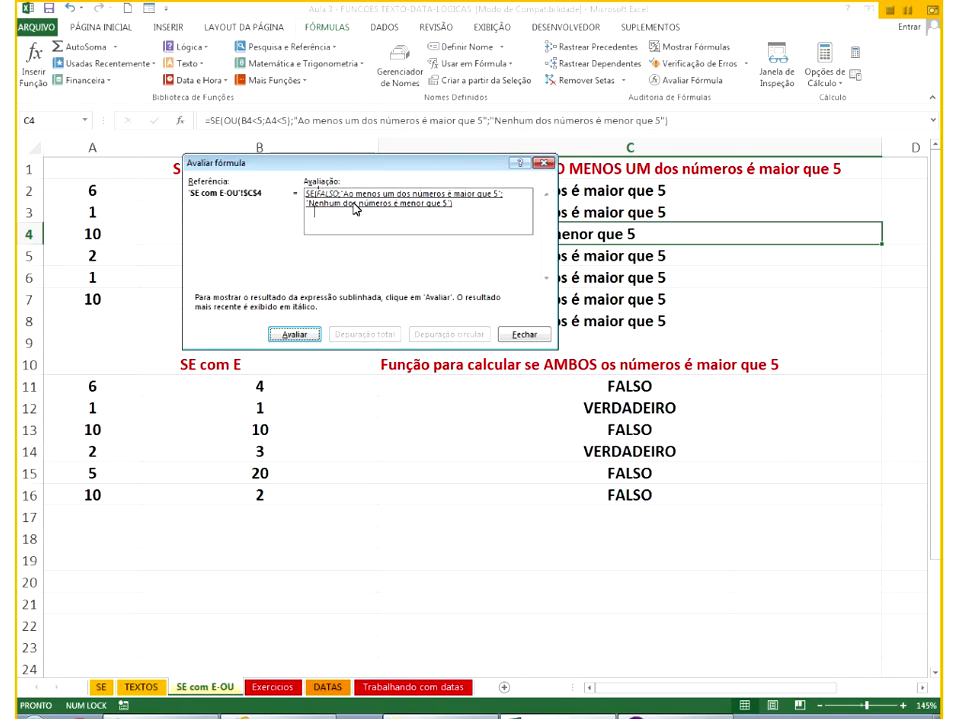
click(294, 334)
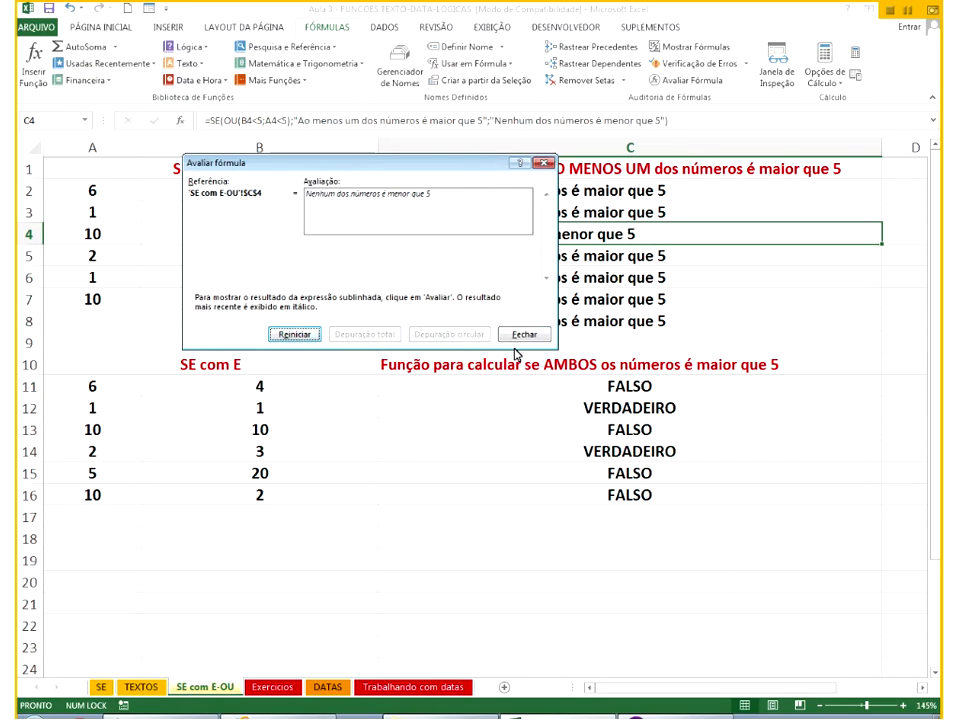
click(502, 334)
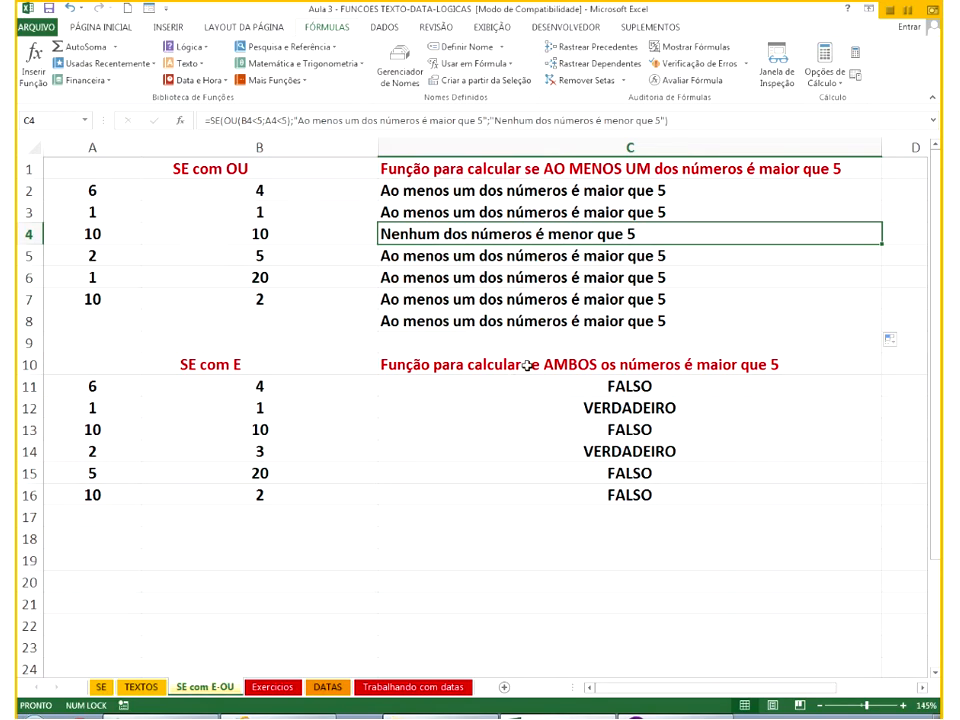
Nest the E test in C11 as the logical test of an SE function.
click(578, 387)
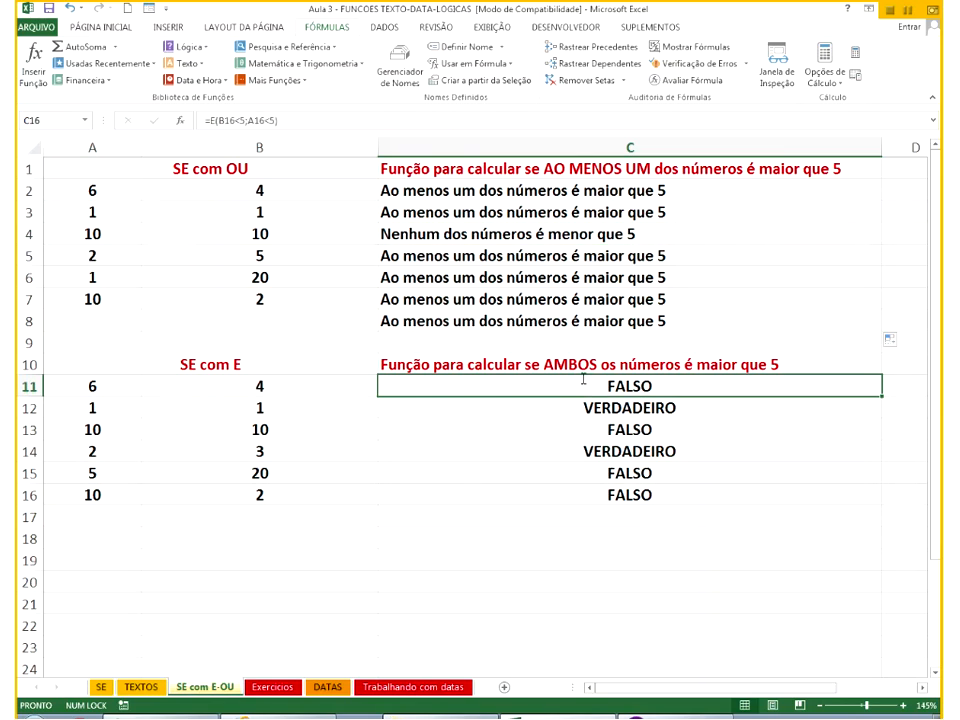
double_click(583, 379)
key(Home)
key(Right)
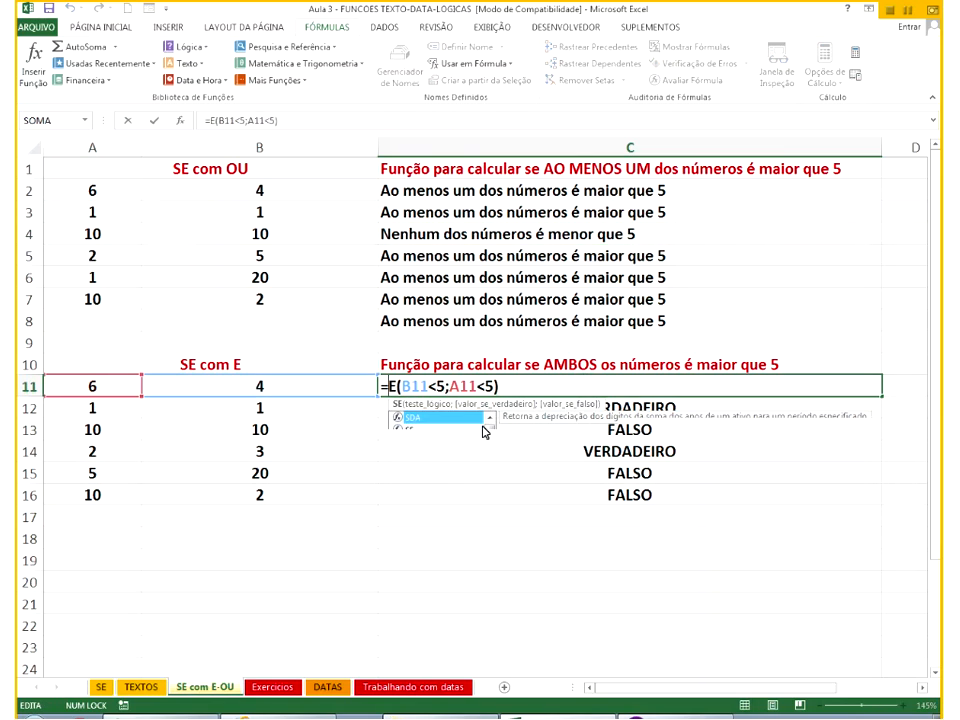
text(SE()
key(End)
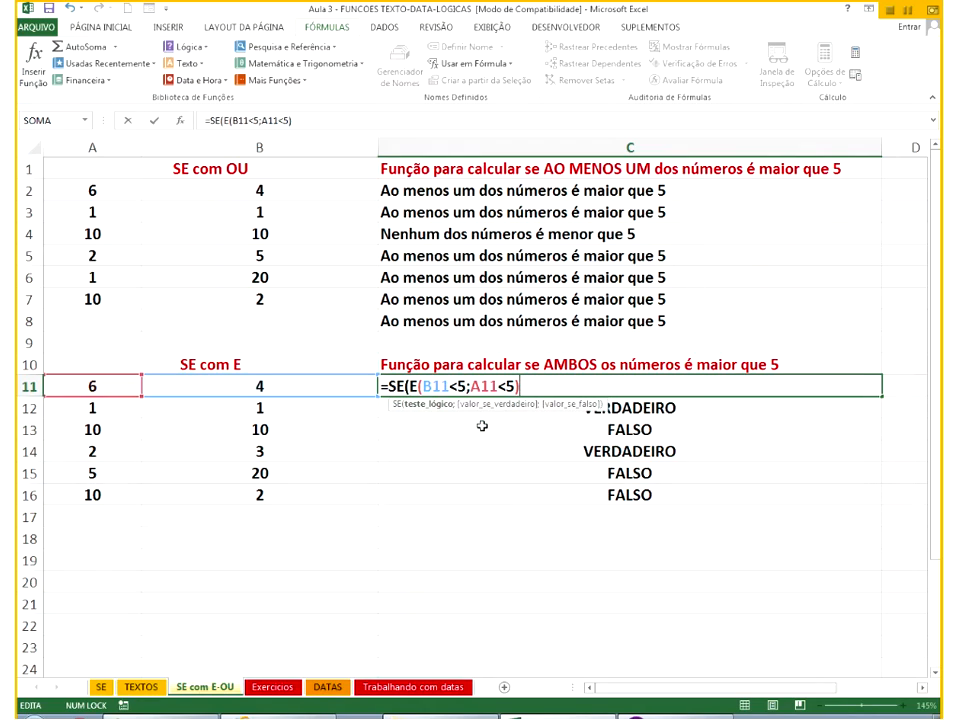
Start the SE function's value-if-true text in C11 with "Ambos são menores".
text(;")
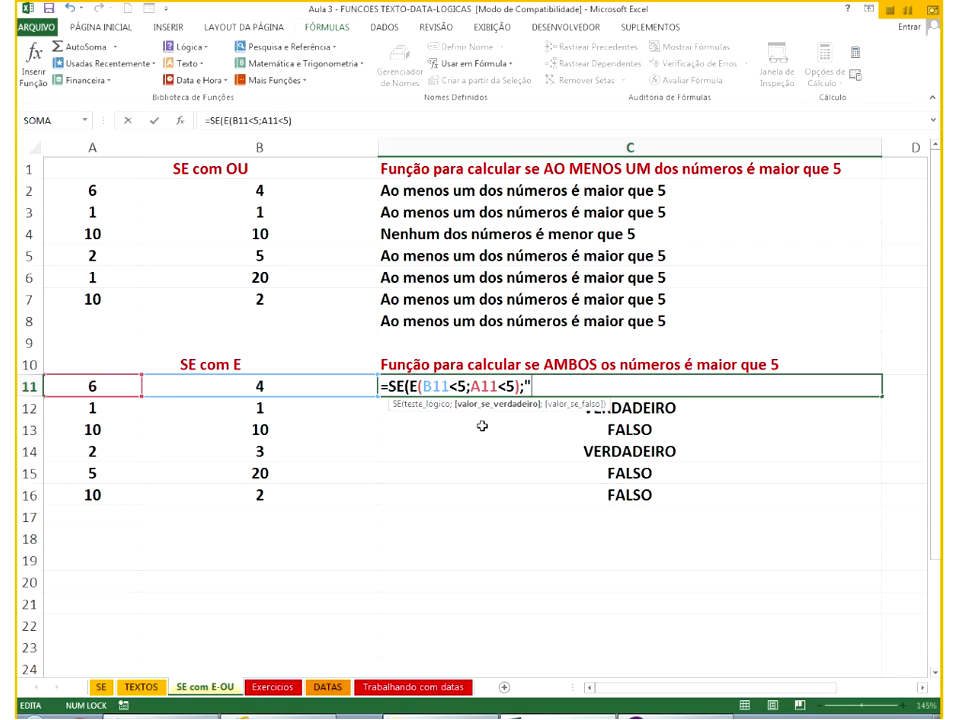
text(Am)
text(vos)
key(BackSpace)
key(BackSpace)
key(BackSpace)
text(bos são)
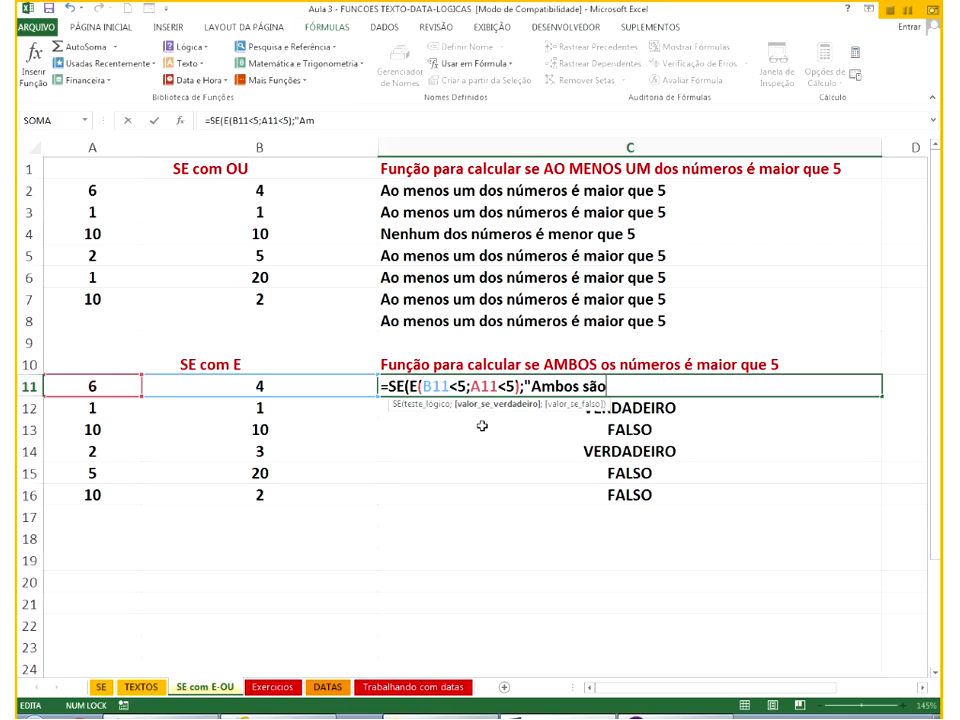
text( menores ue)
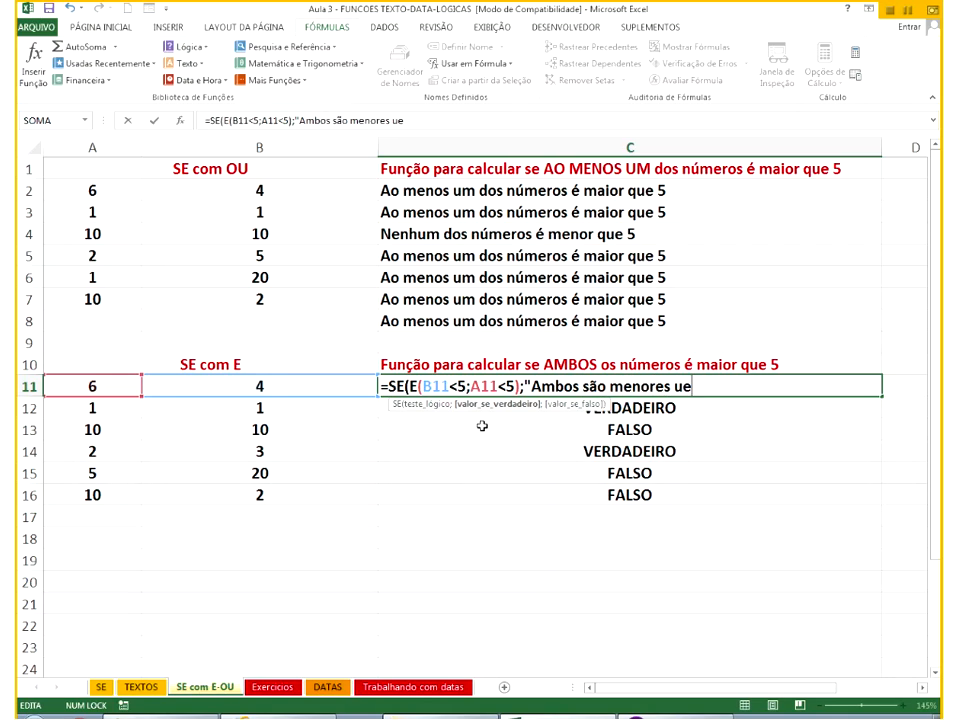
key(BackSpace)
key(BackSpace)
Complete the true text with "que 5", add "Nenhum deles é menor que 5" as the false text, and commit C11 with the proposed correction.
text(que 5;"Nenhum dos)
key(BackSpace)
key(BackSpace)
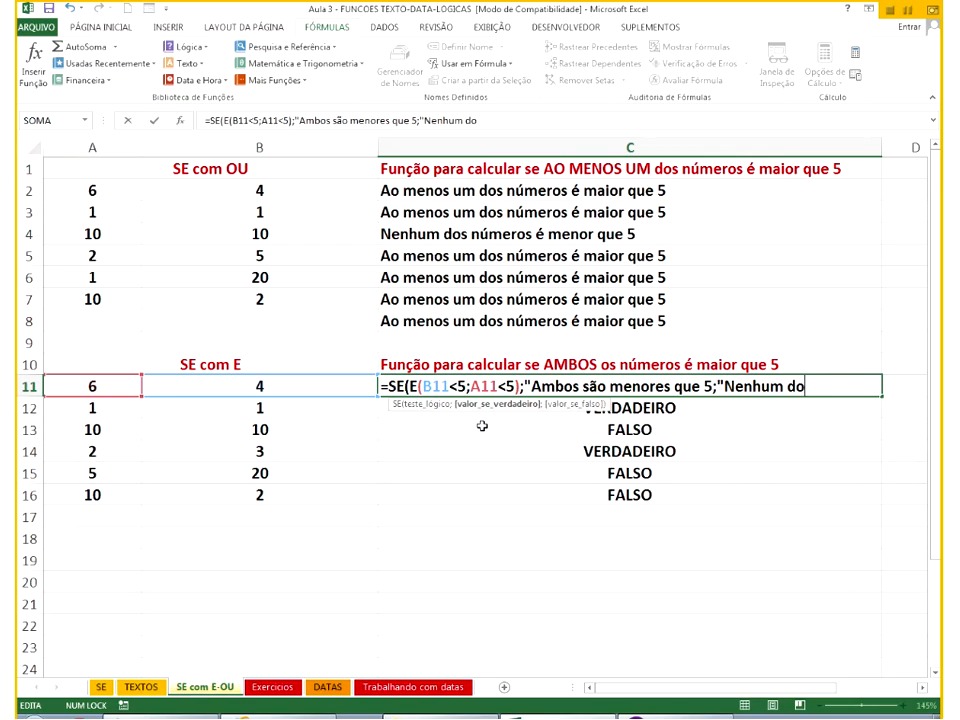
text(eles ´men)
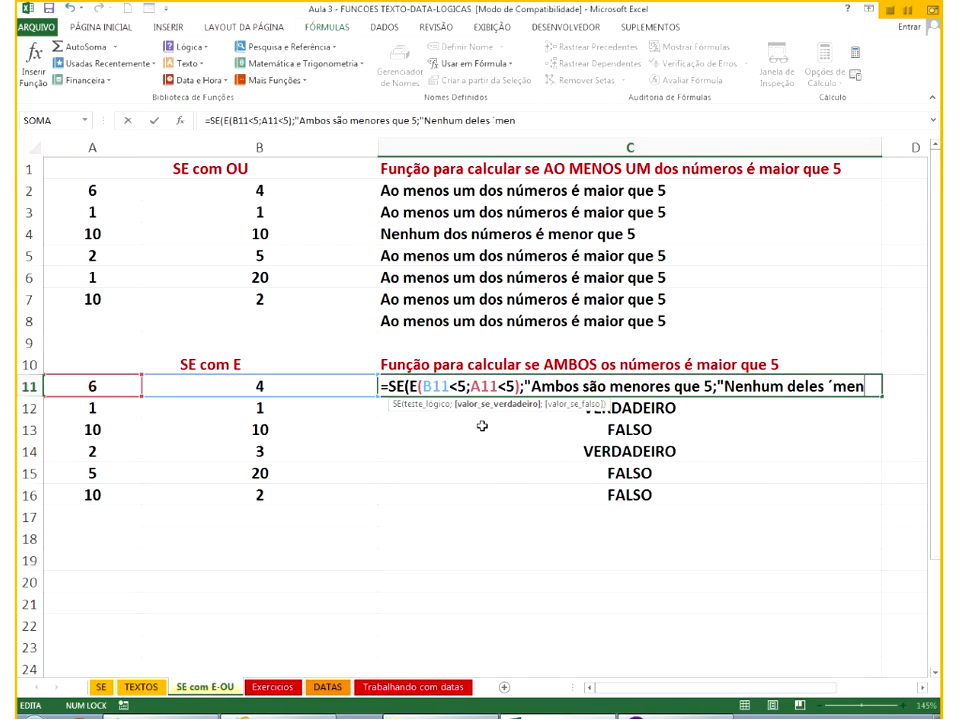
key(BackSpace)
key(BackSpace)
key(BackSpace)
key(BackSpace)
text(é m)
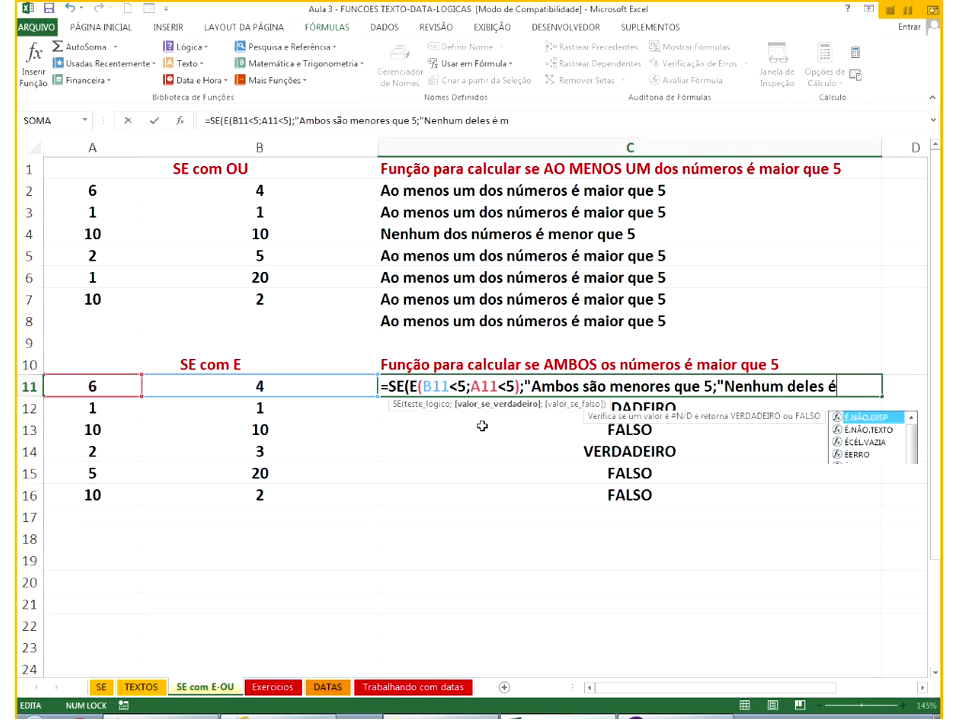
text(enor que 5)
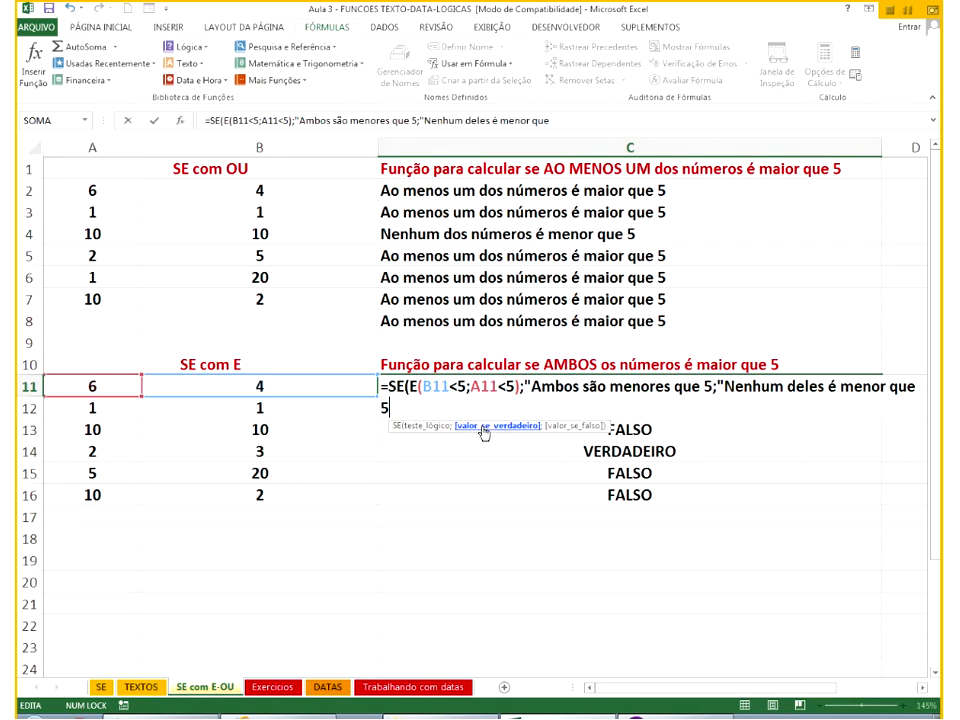
text("))
key(Return)
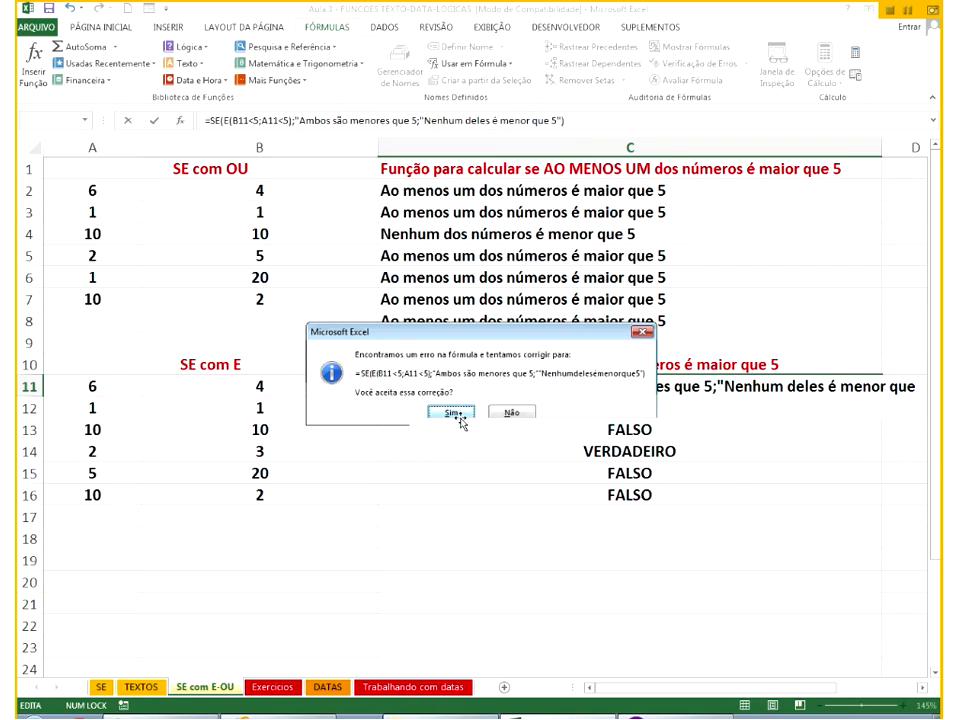
click(458, 416)
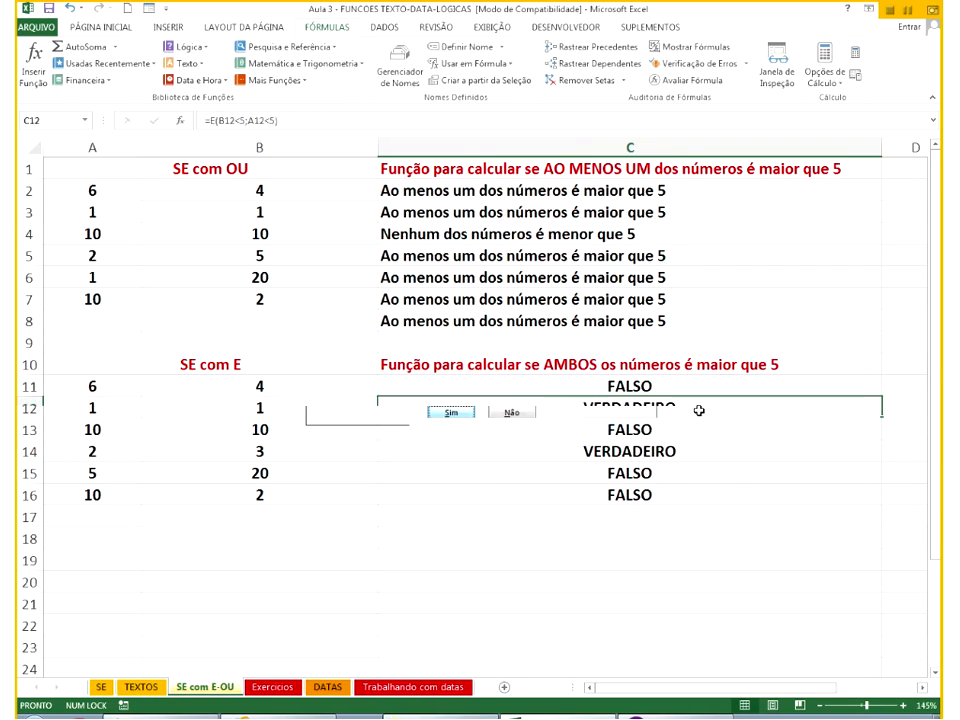
Remove the extra quotation mark in the C11 formula and restore the spaces in "Nenhum deles é menor que 5".
double_click(718, 387)
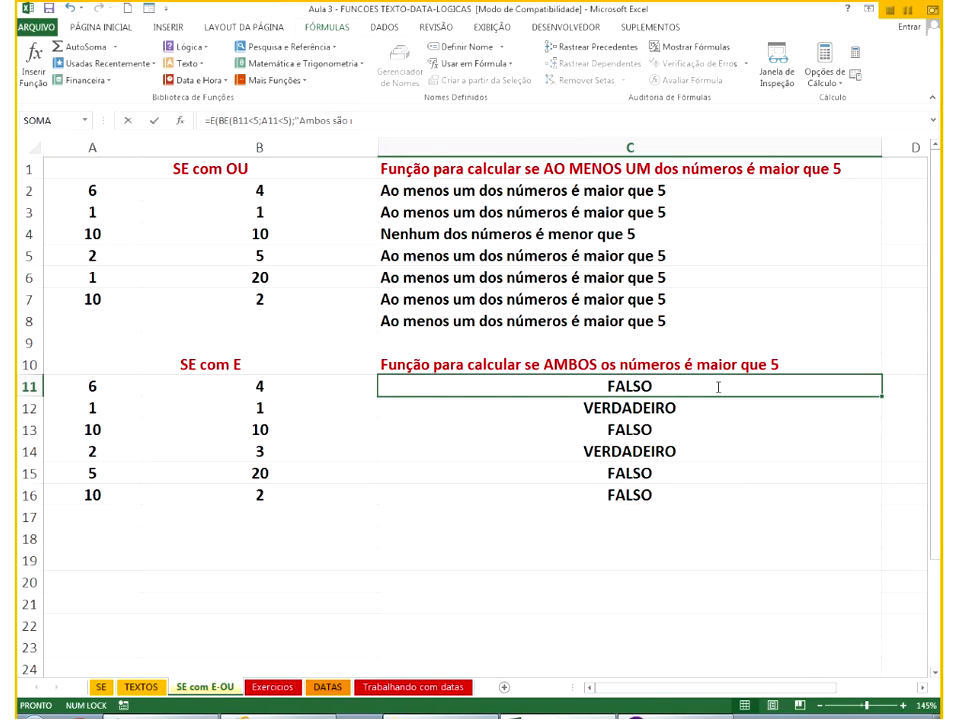
double_click(718, 387)
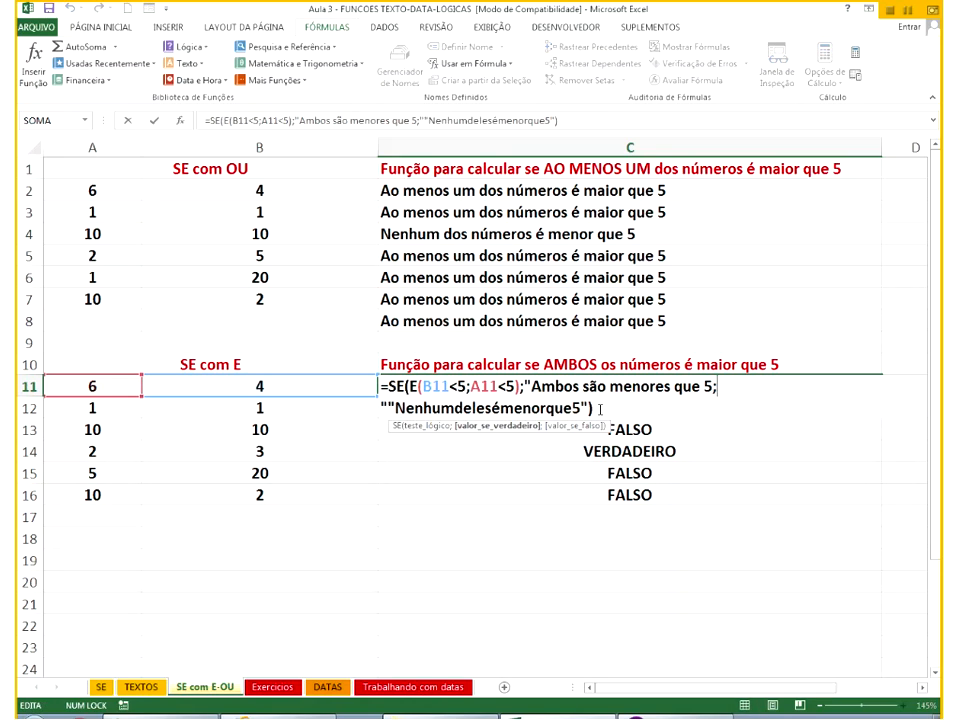
key(Delete)
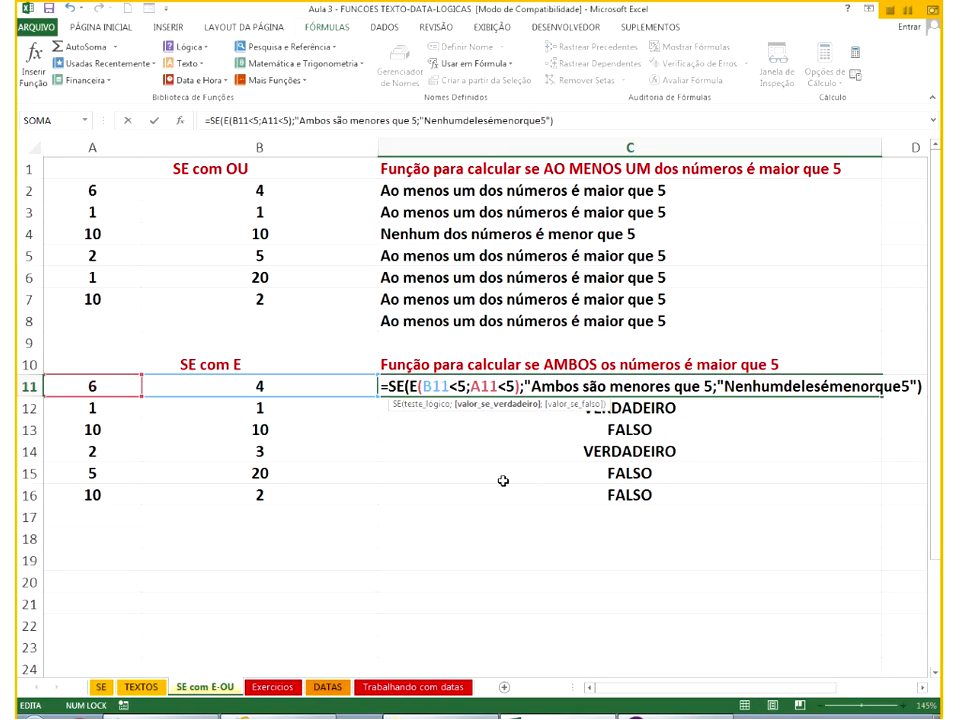
key(Right)
key(Right)
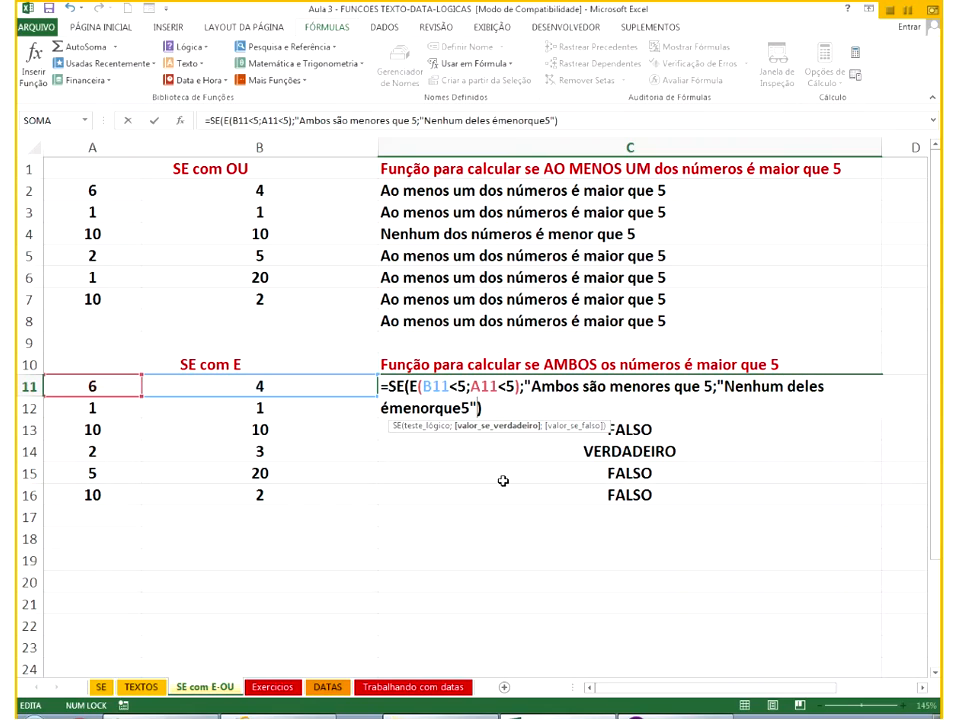
key(Left)
key(Left)
key(Left)
key(Left)
key(Left)
key(Left)
key(Left)
key(Left)
key(Left)
key(Right)
key(Right)
key(Right)
key(Right)
key(Right)
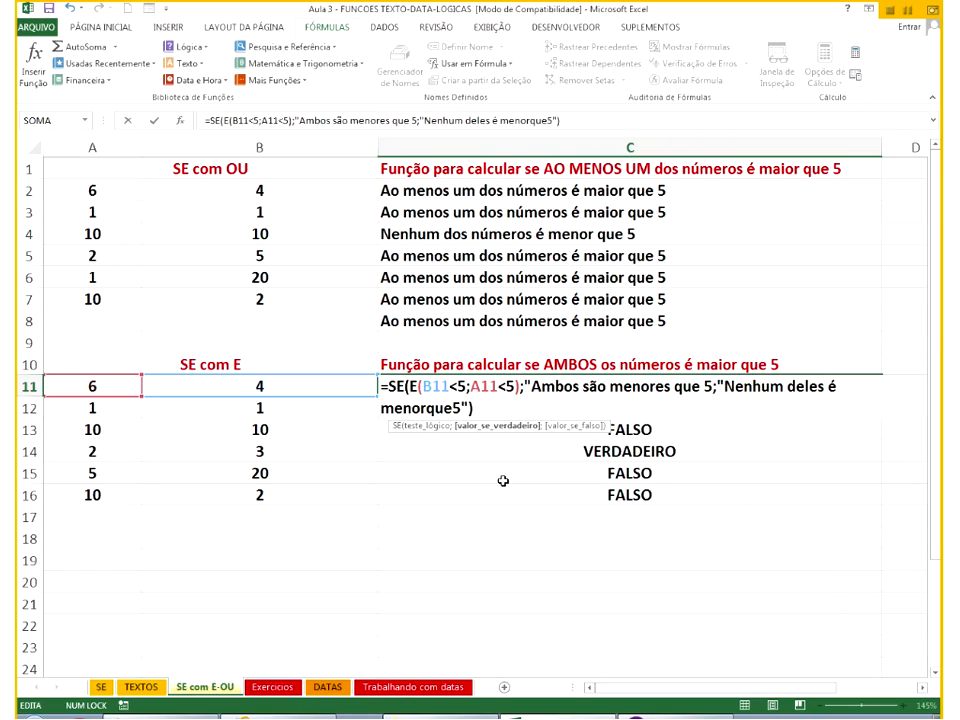
key(Right)
key(Right)
key(Right)
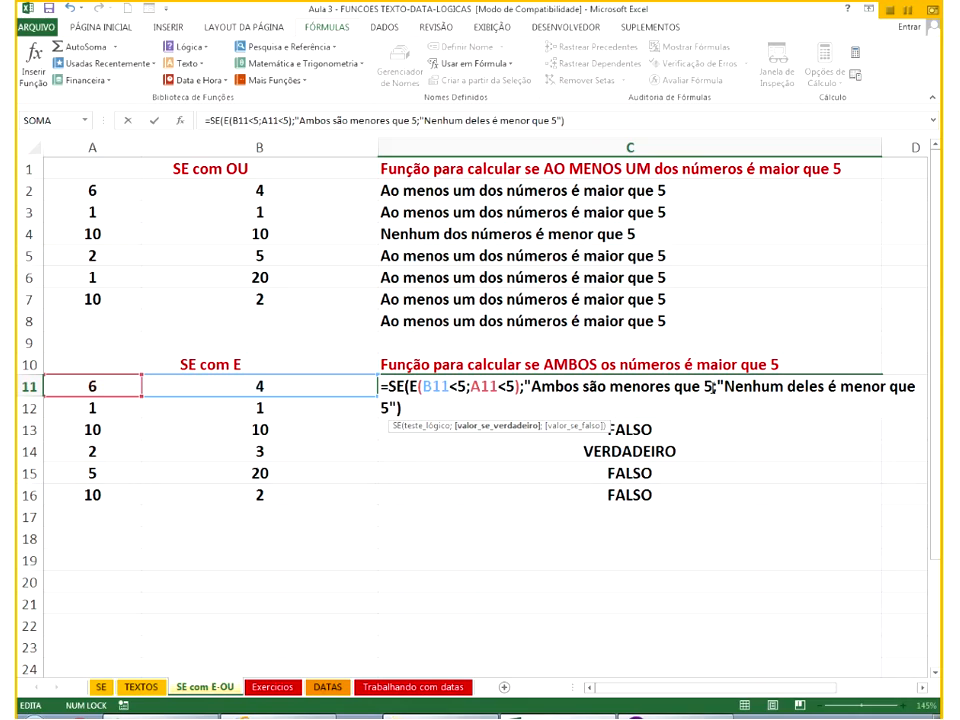
Add the missing closing quotation mark after "Ambos são menores que 5" in C11, and fill the formula down to C16.
click(712, 388)
text(")
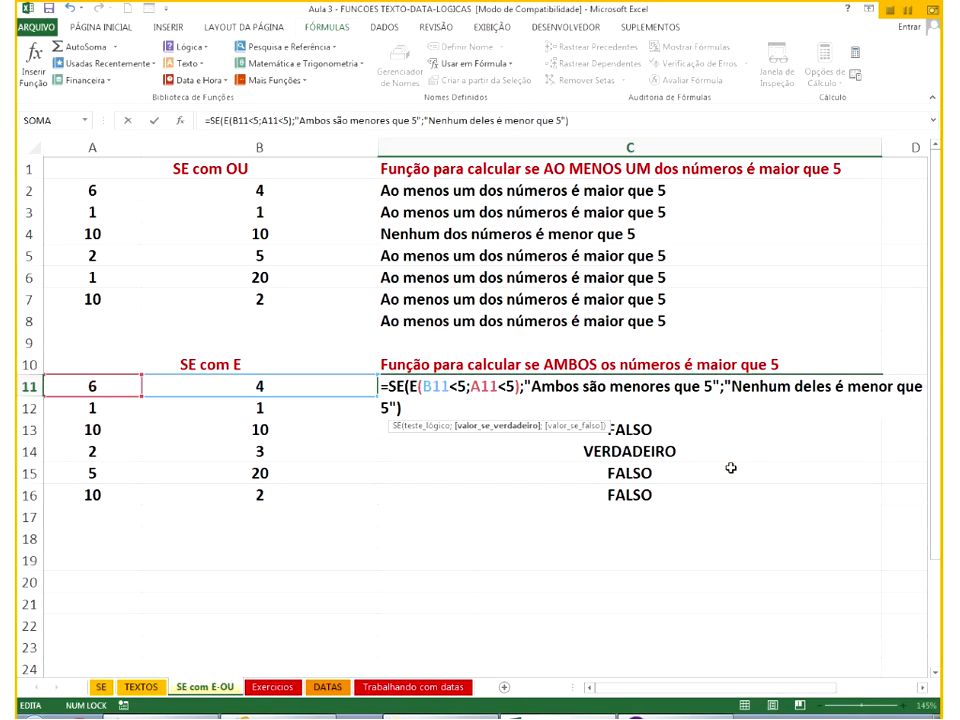
key(Return)
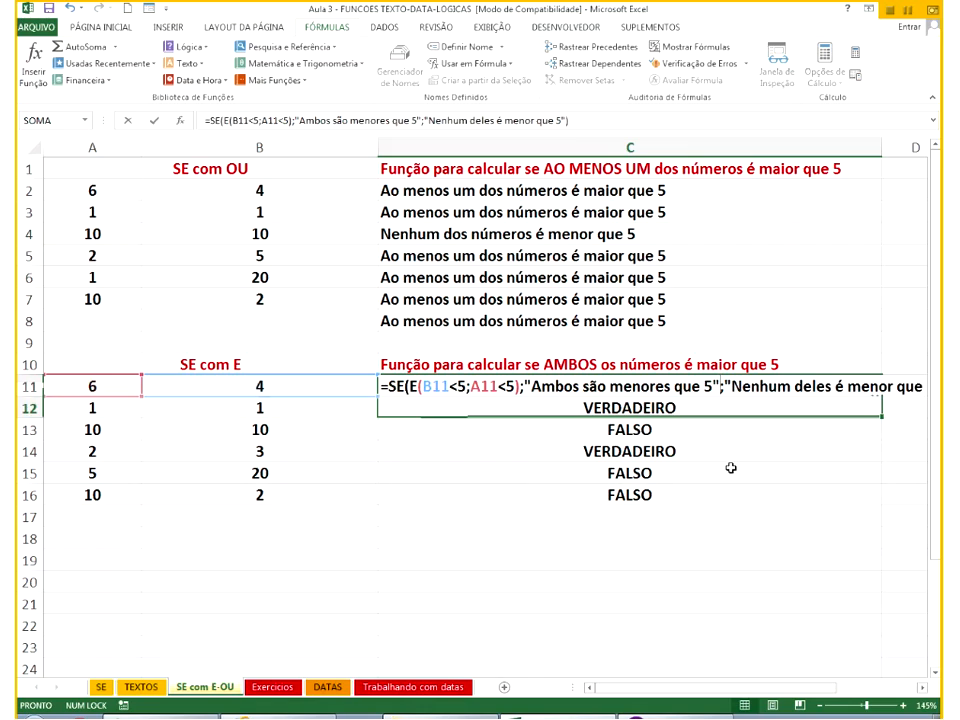
click(874, 391)
double_click(881, 396)
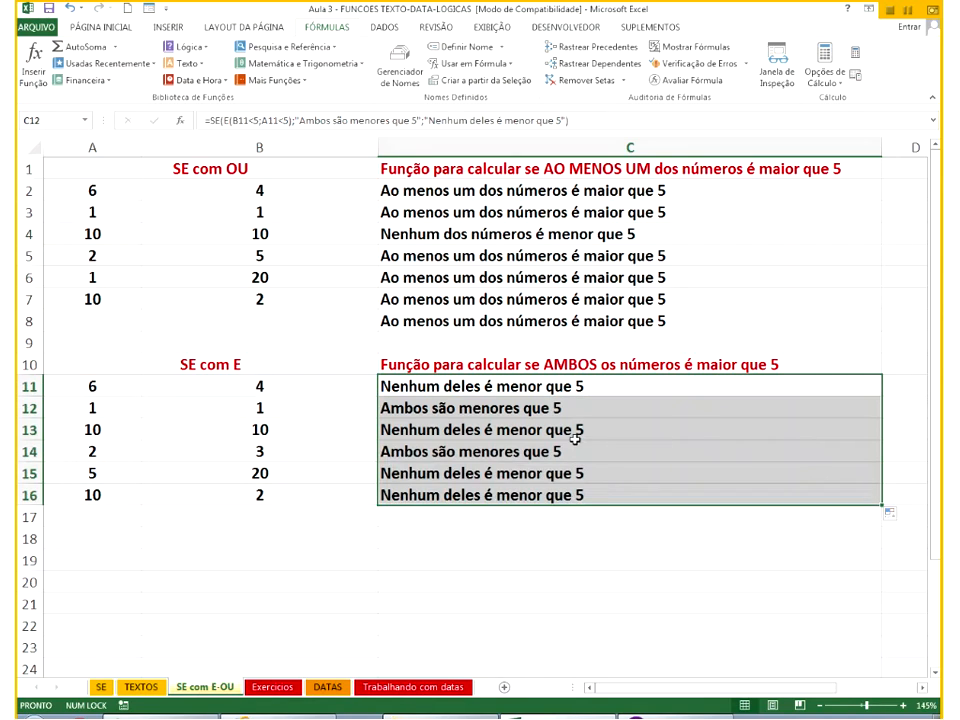
Evaluate the C11 formula step by step until its E test is resolved, and close the evaluation.
click(553, 386)
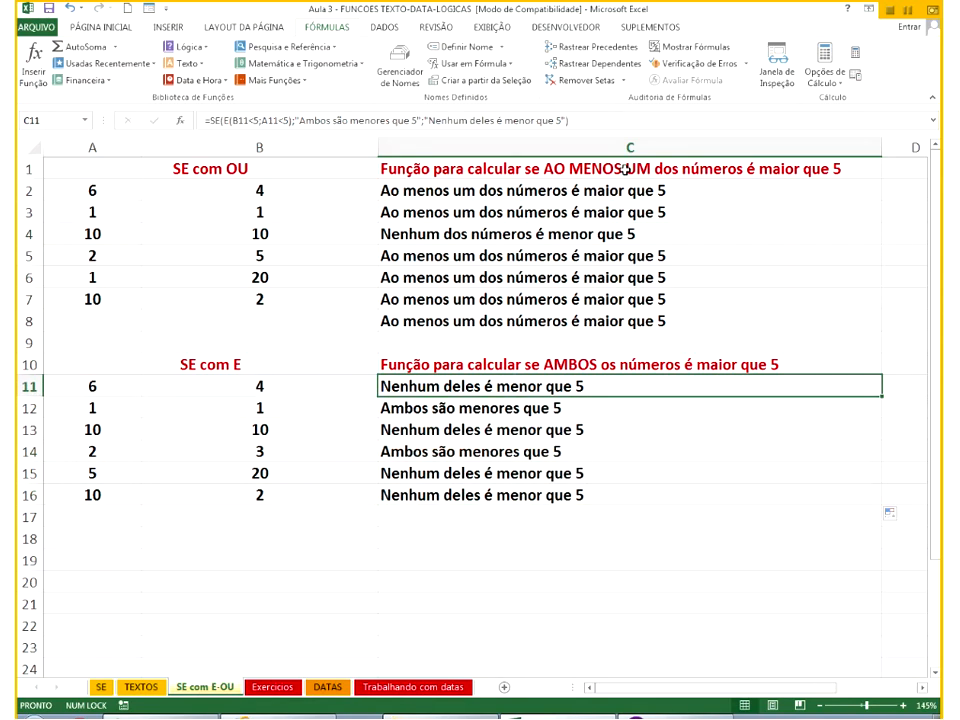
click(667, 80)
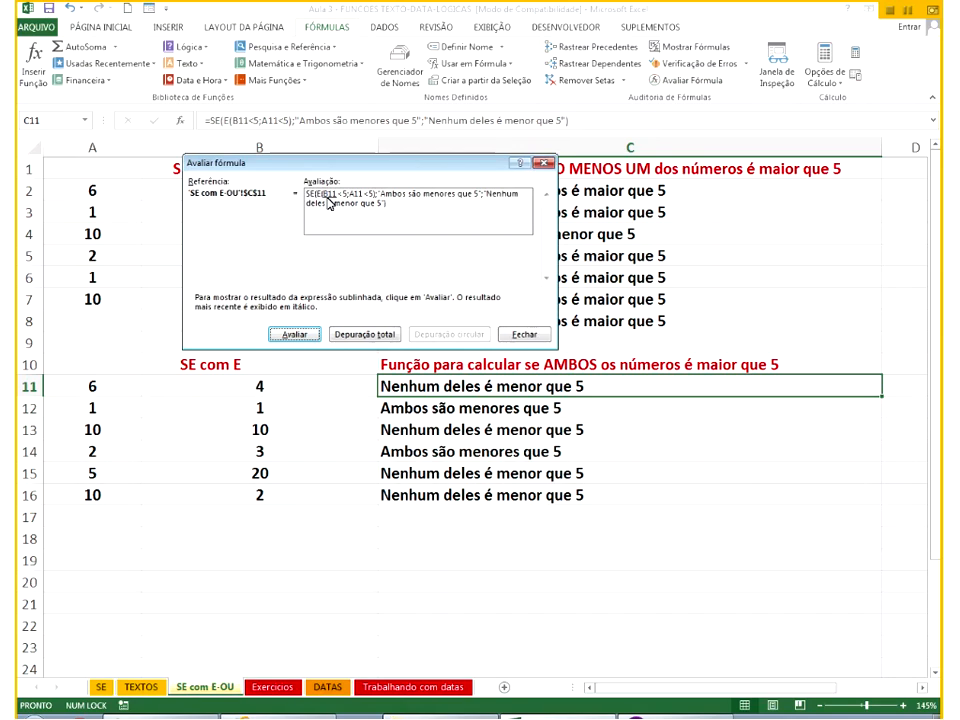
key(Return)
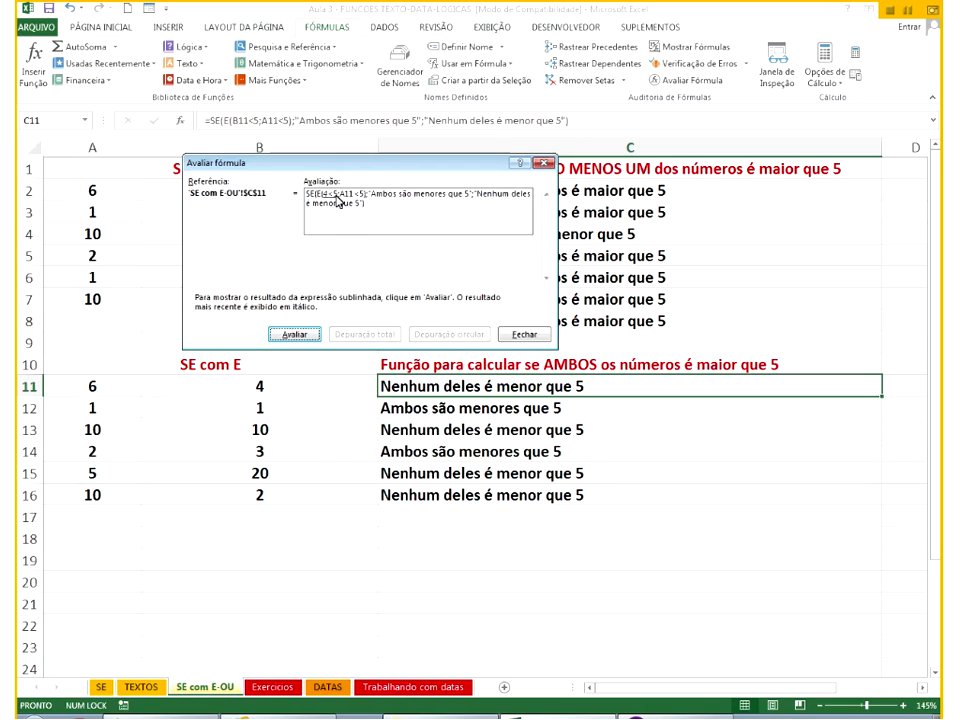
click(298, 335)
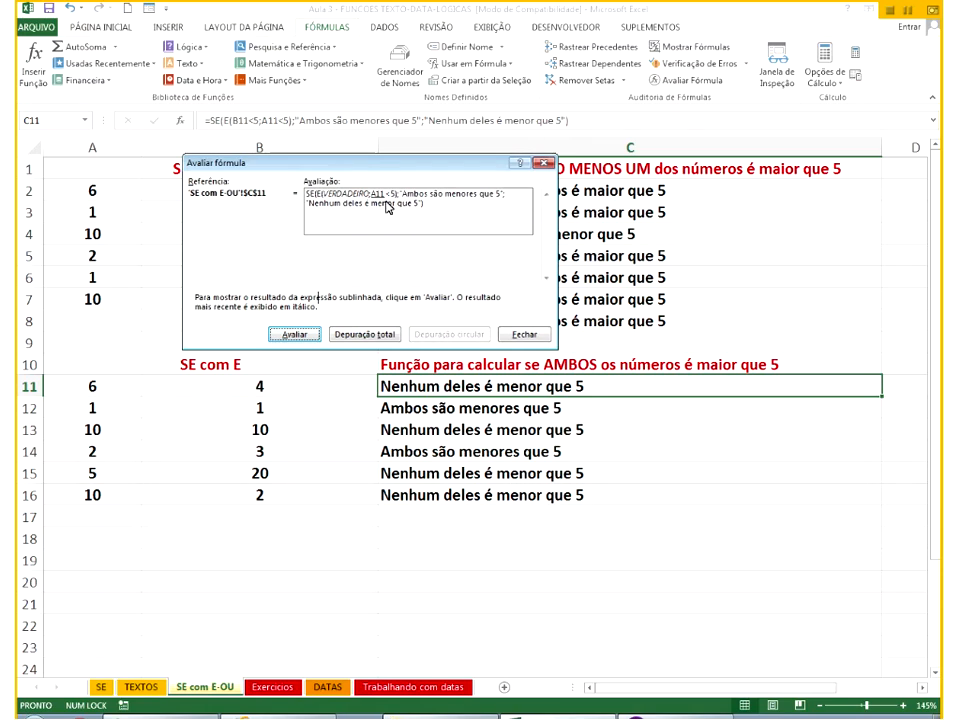
click(295, 335)
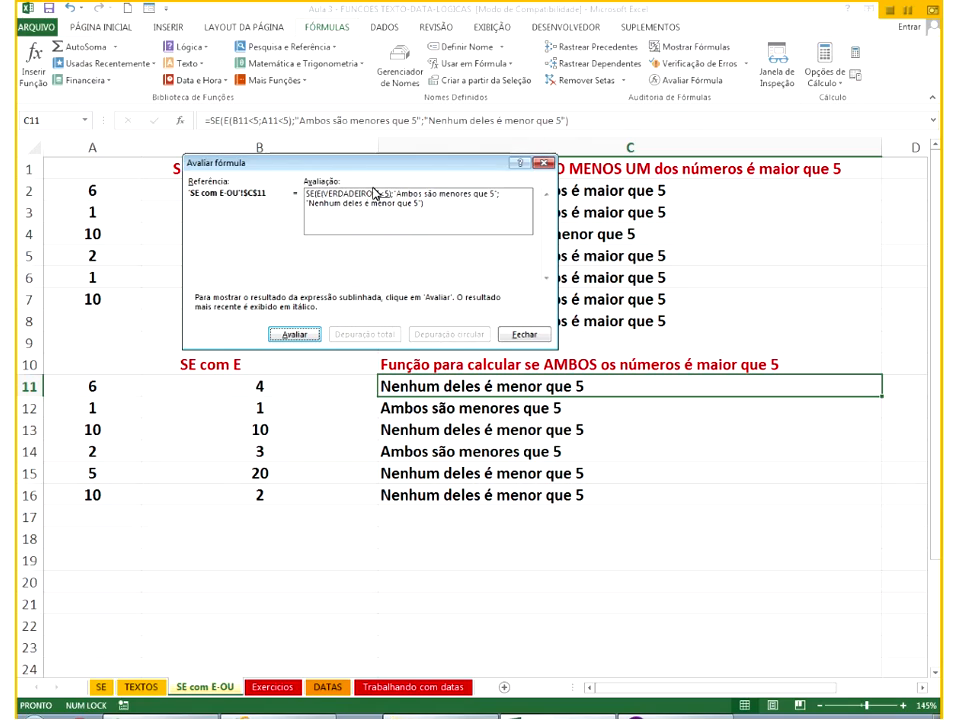
click(294, 334)
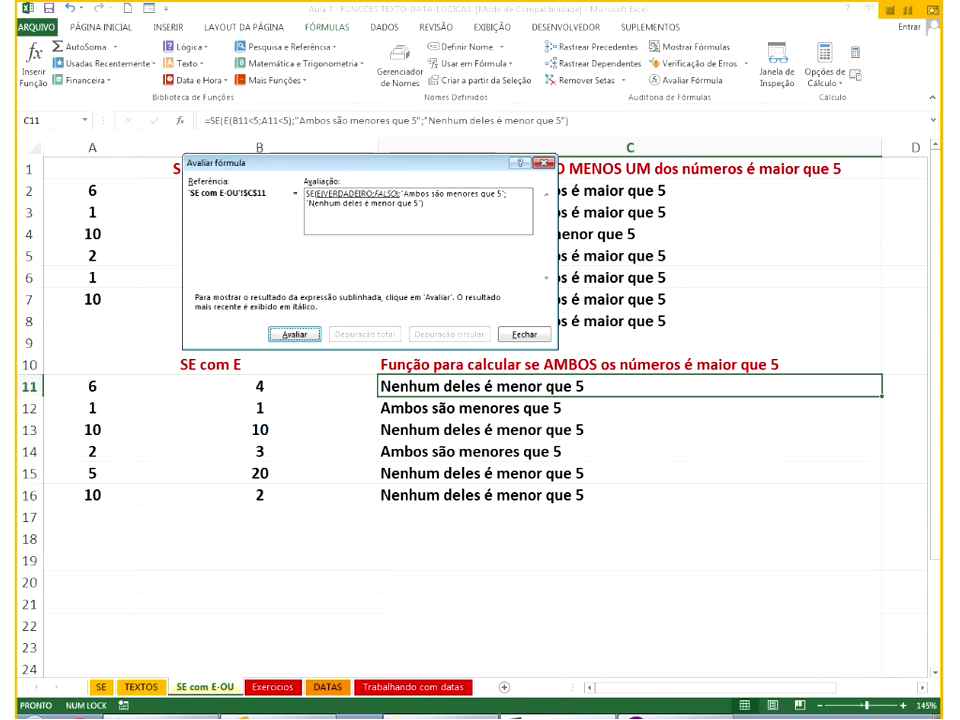
click(294, 334)
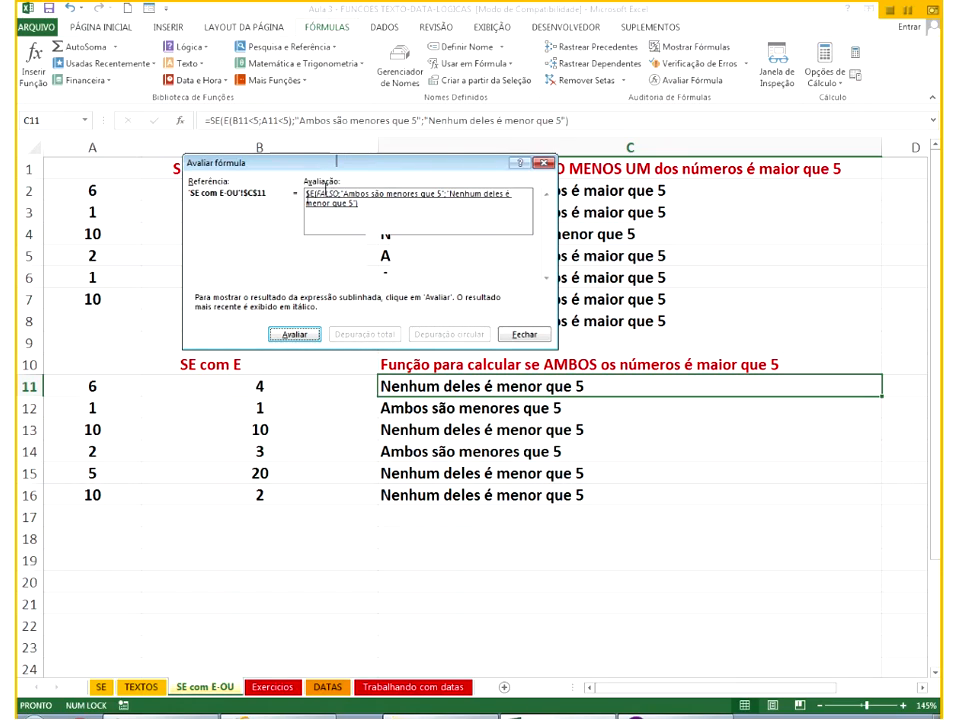
click(524, 334)
Evaluate the C14 formula step by step until its E test is resolved, and close the evaluation.
double_click(572, 449)
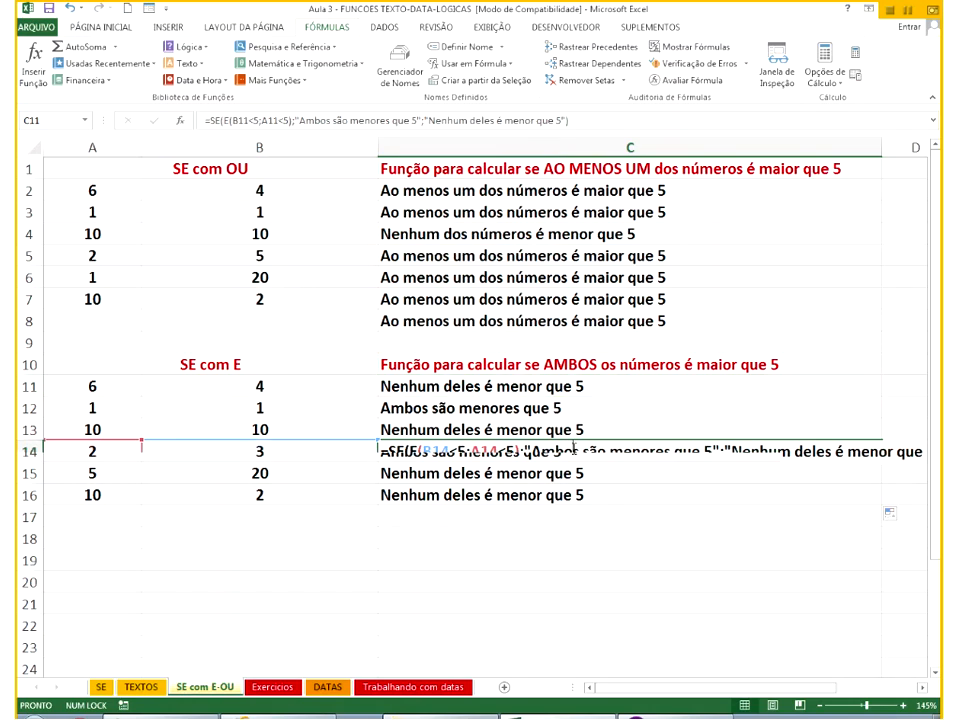
click(688, 80)
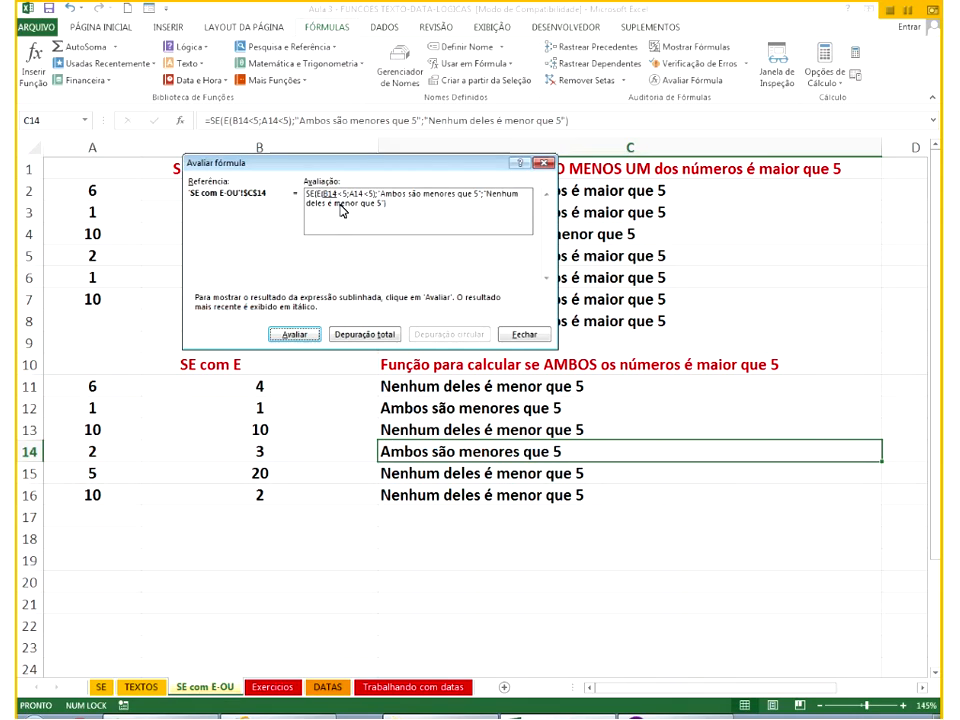
click(300, 334)
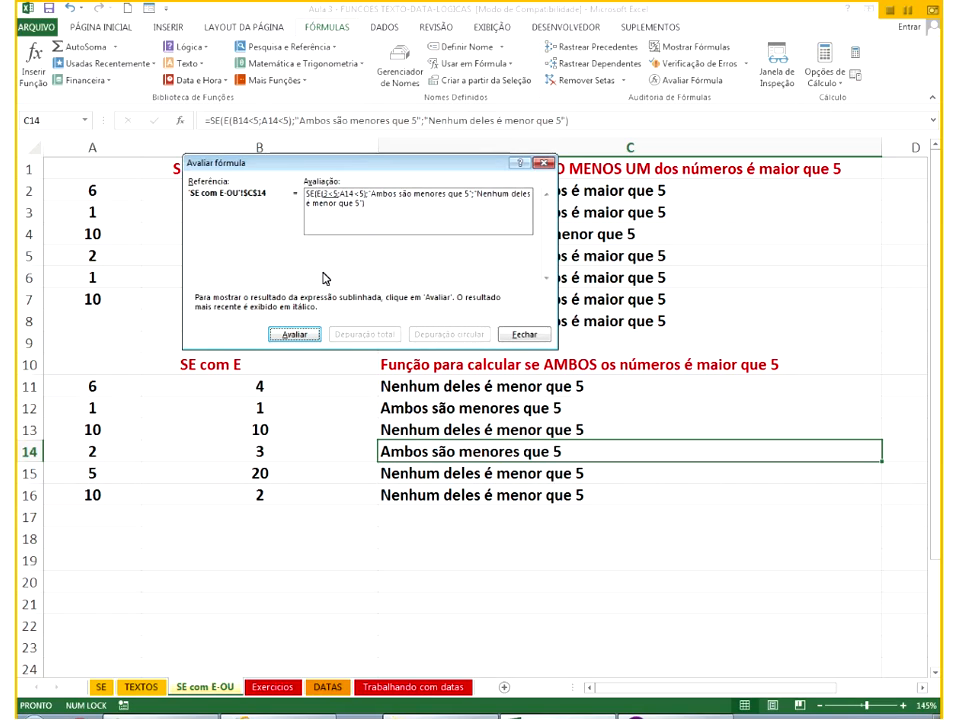
key(Return)
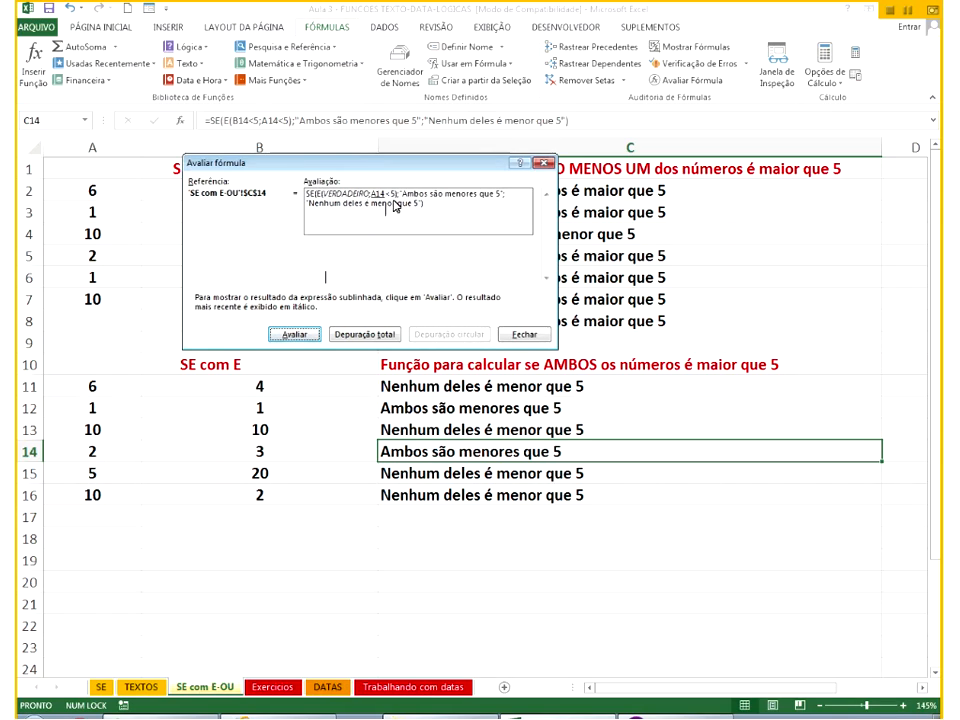
click(310, 340)
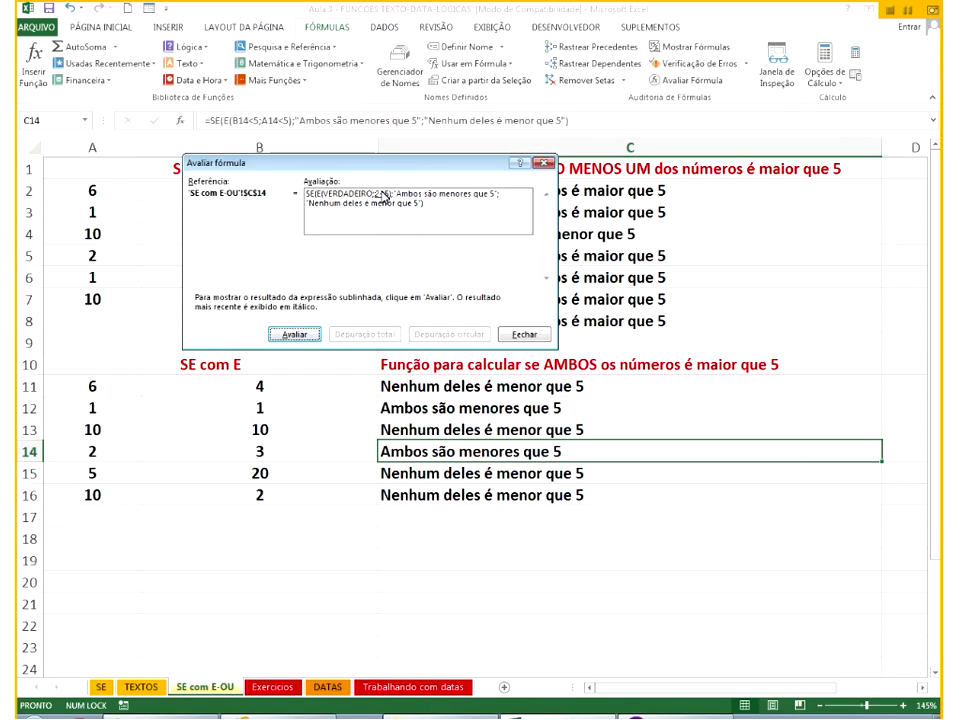
click(311, 334)
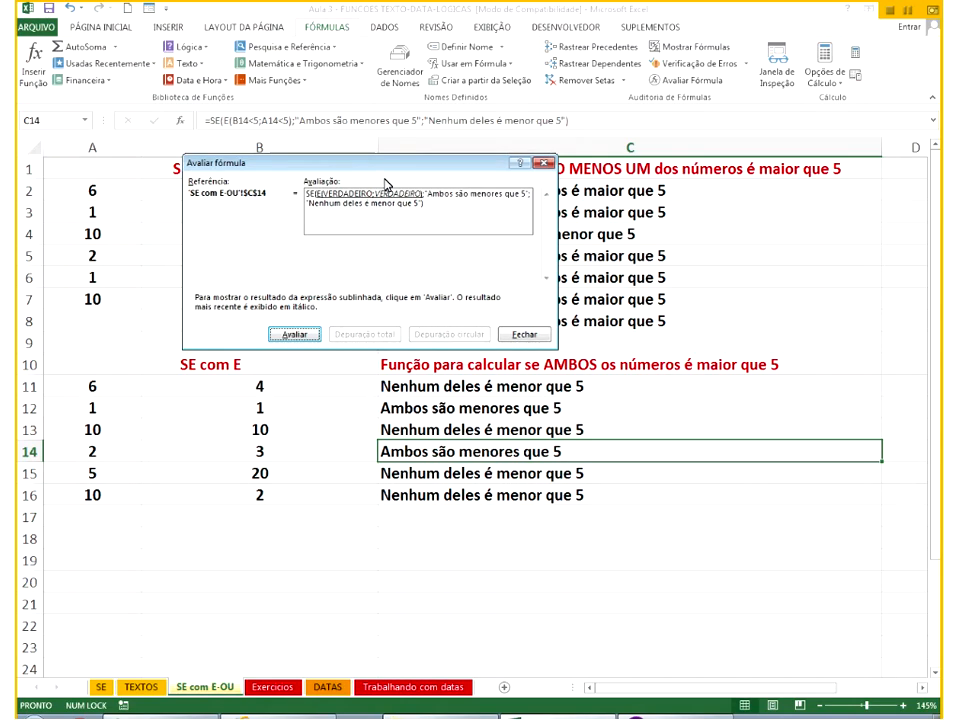
click(296, 334)
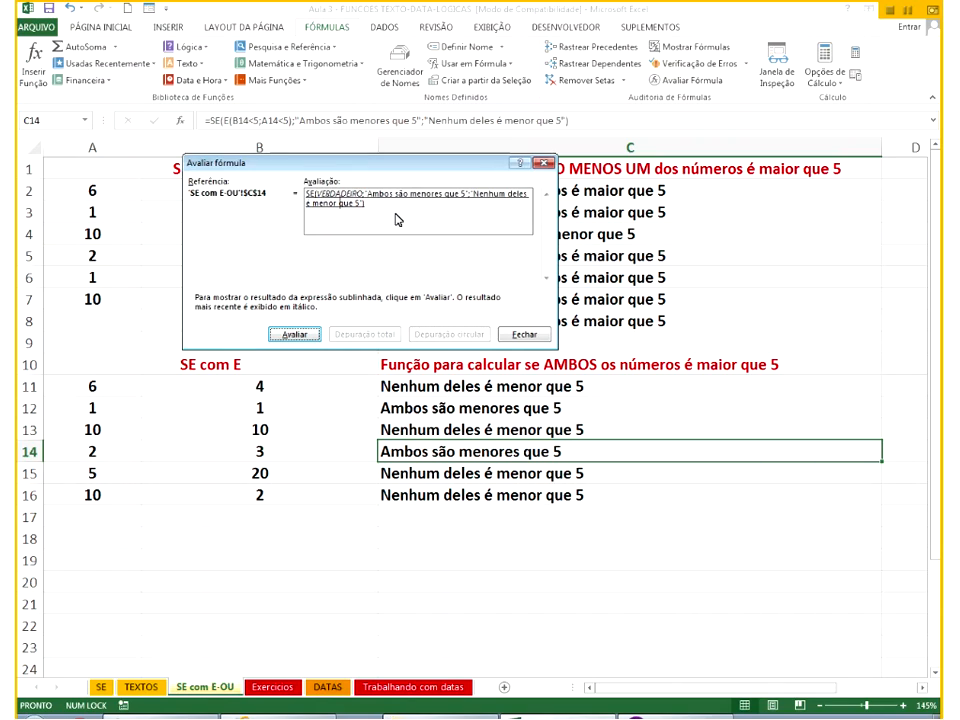
click(522, 334)
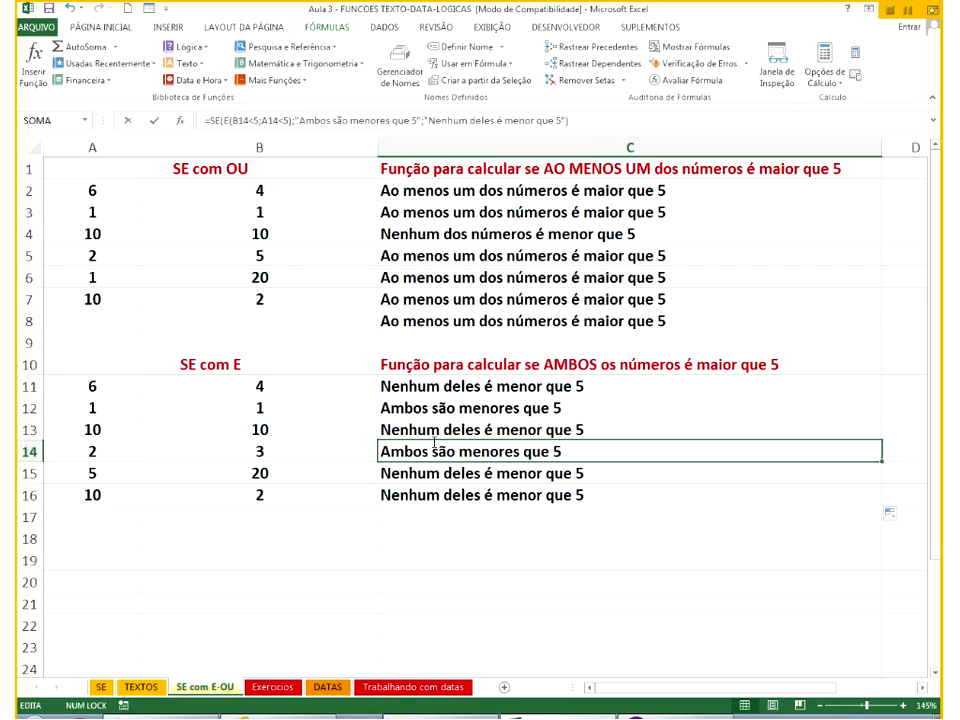
Insert spaces around the E function and before its B14<5 and A14<5 tests in the C14 formula, and commit it.
double_click(428, 458)
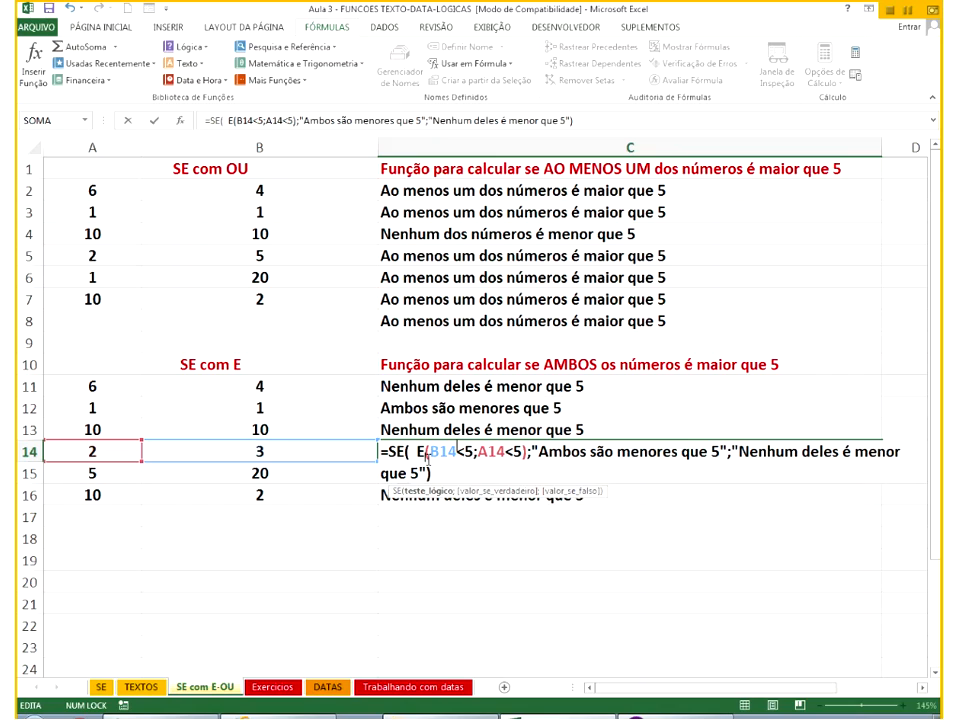
key(Right)
key(Right)
key(Right)
key(Right)
key(Right)
key(Right)
key(Right)
key(Right)
key(Right)
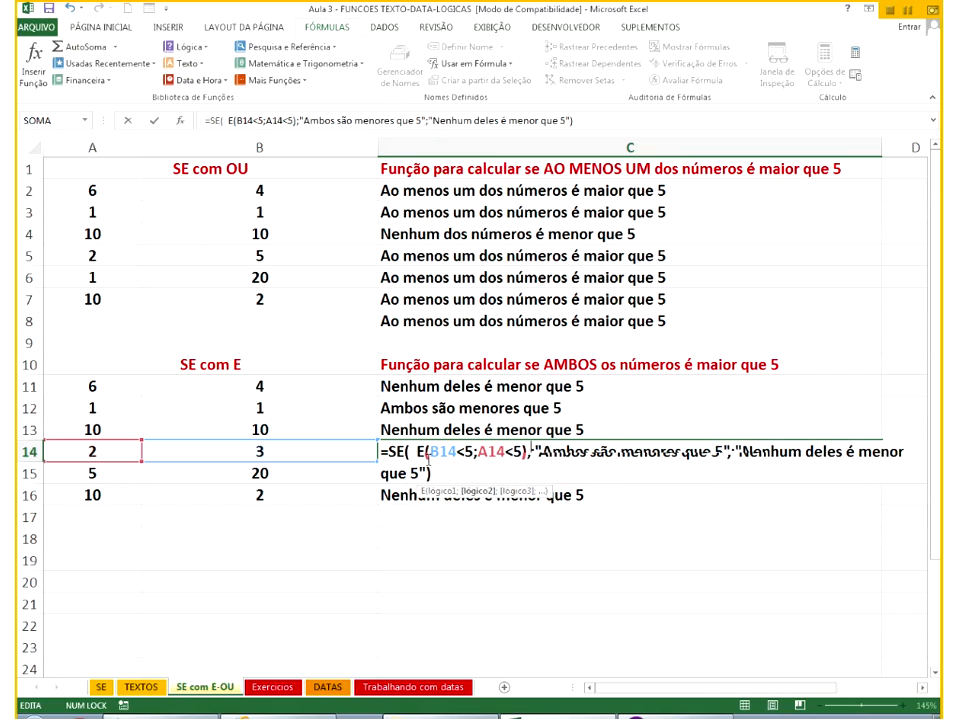
key(Left)
key(Left)
key(Left)
key(Left)
key(Left)
key(Left)
key(Left)
key(Left)
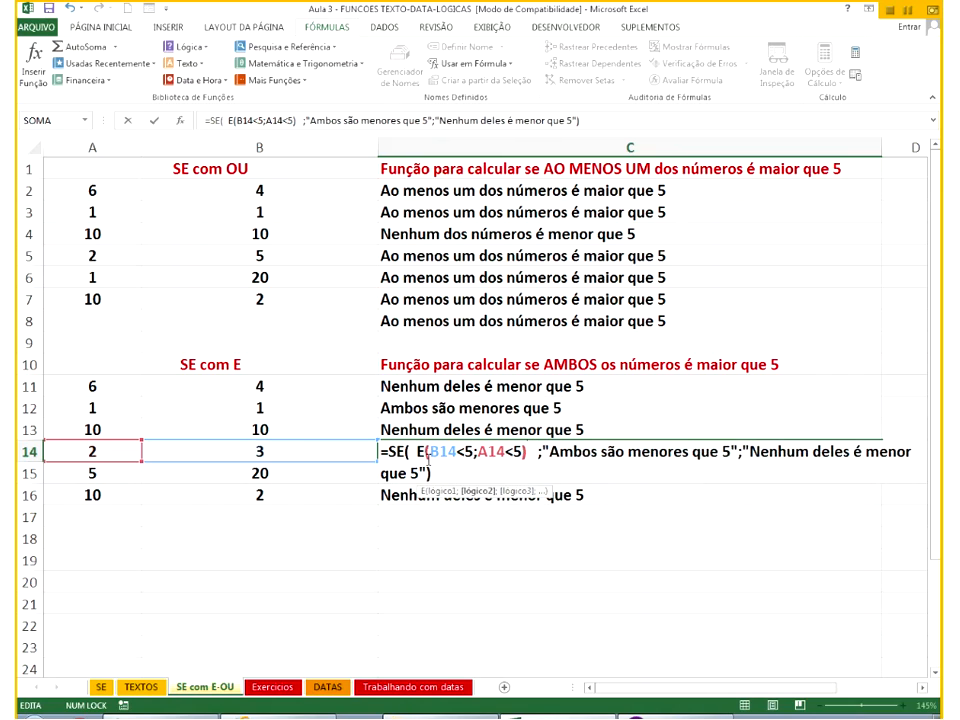
key(Left)
key(Left)
key(Left)
key(Left)
key(Left)
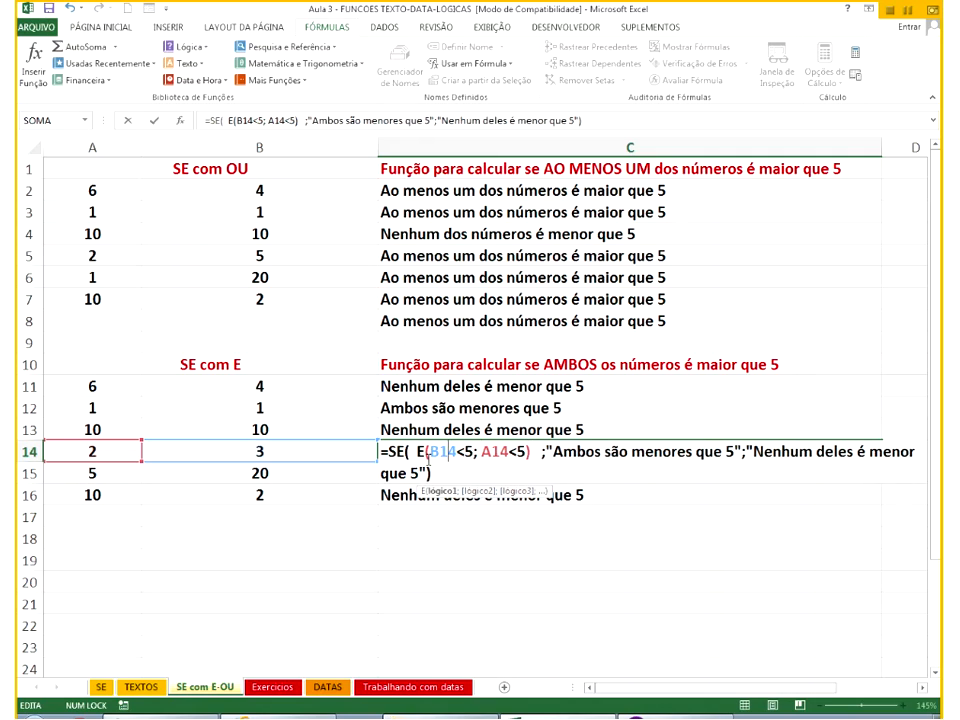
key(Return)
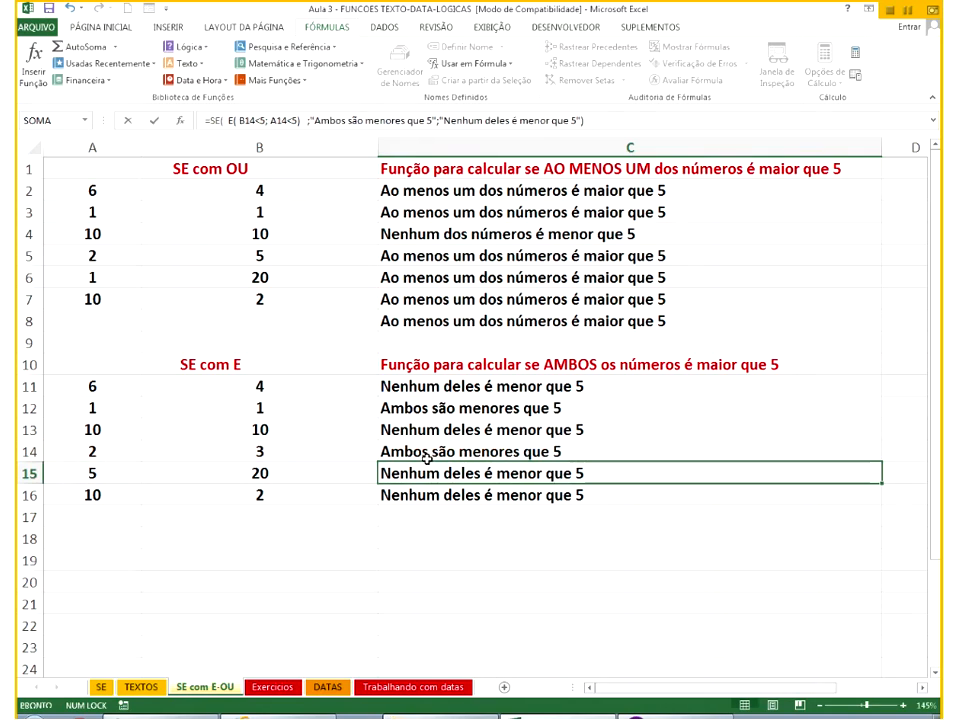
Try to space out the OU function and its B3<5 and A3<5 tests in the C3 formula, accepting the proposed correction.
double_click(519, 213)
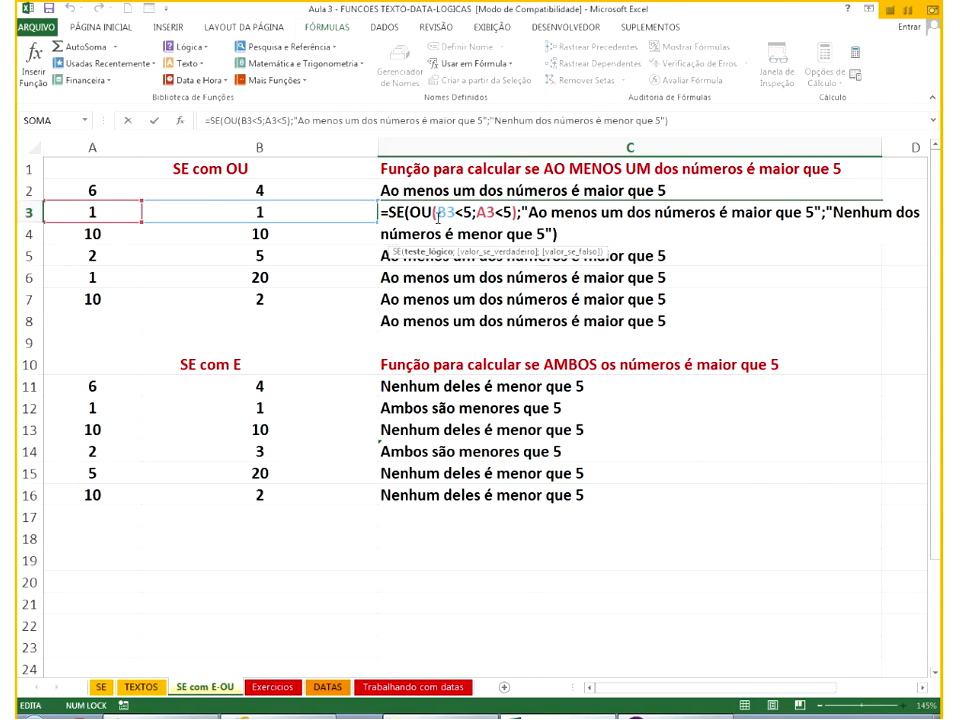
key(Right)
key(Right)
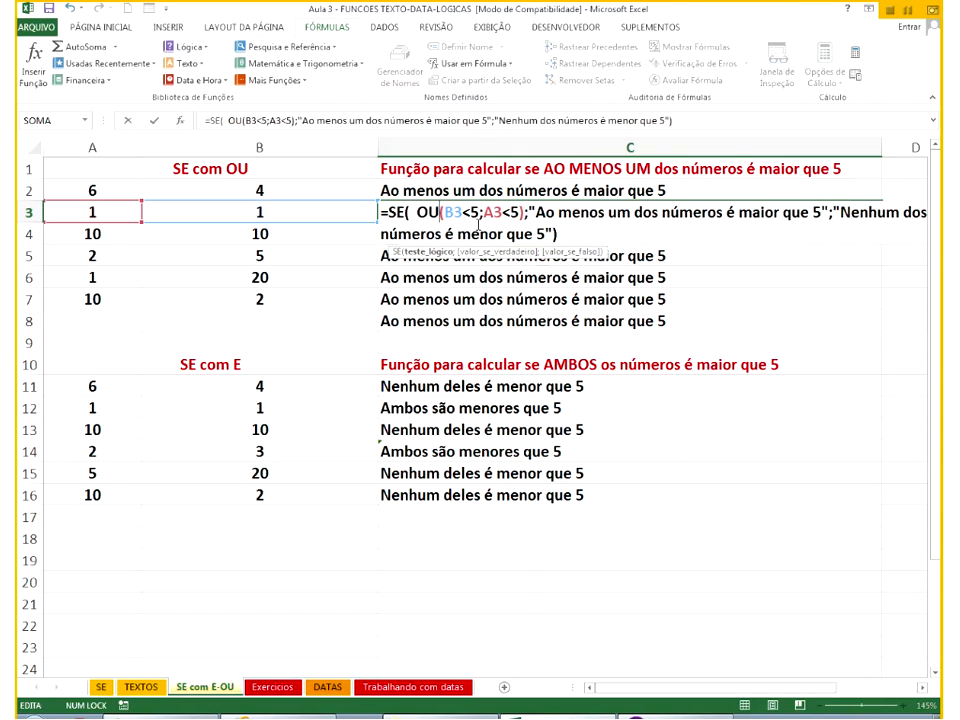
key(Right)
key(Right)
key(Right)
key(Right)
key(Right)
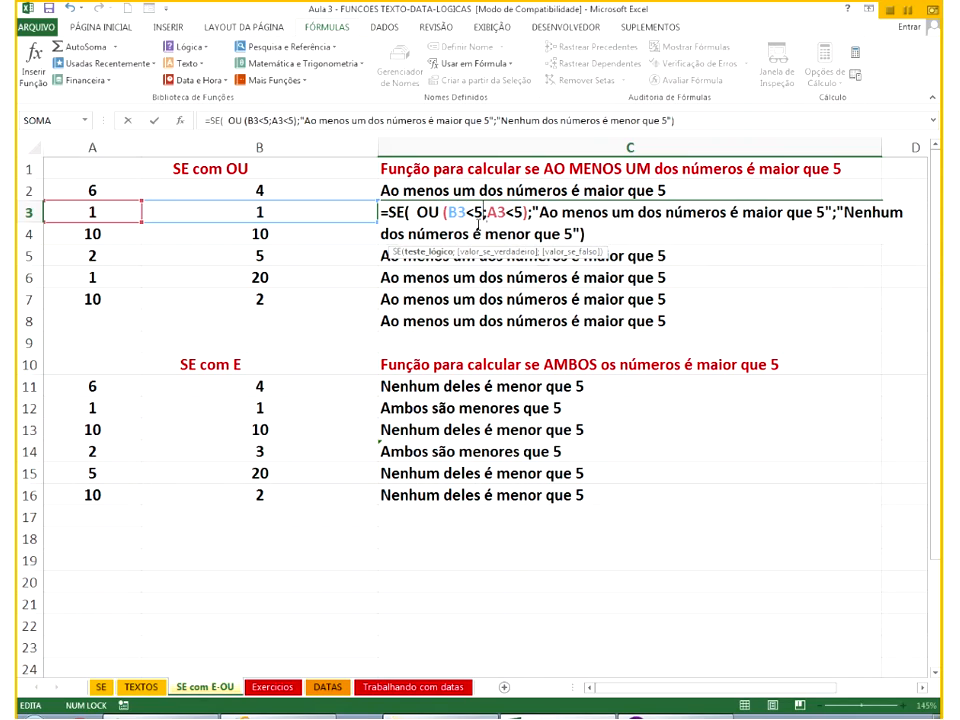
key(Right)
key(Right)
key(Right)
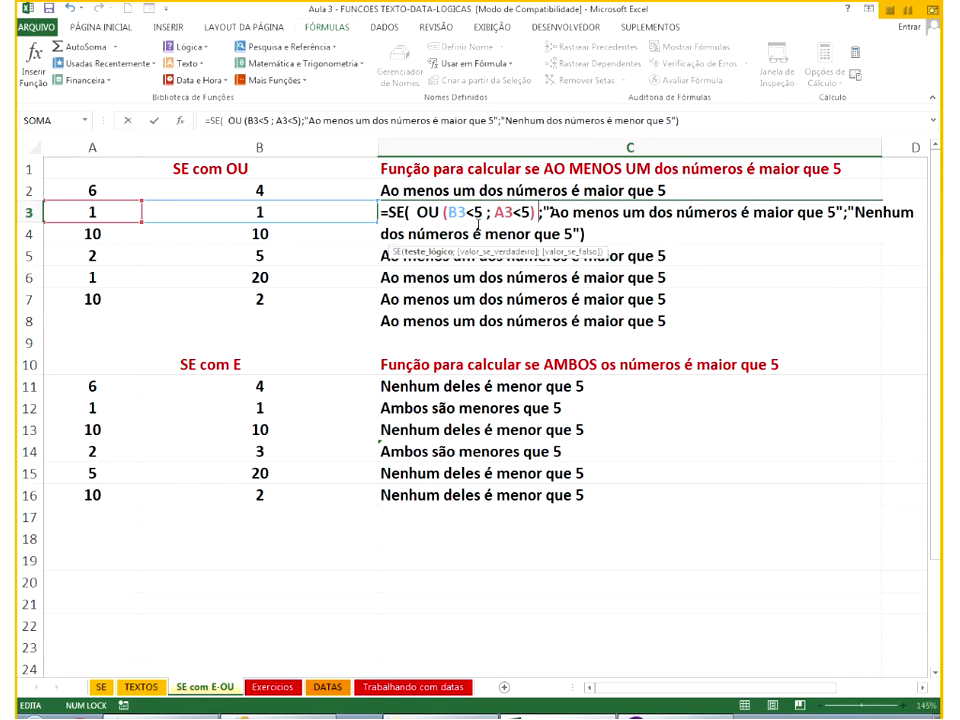
key(Return)
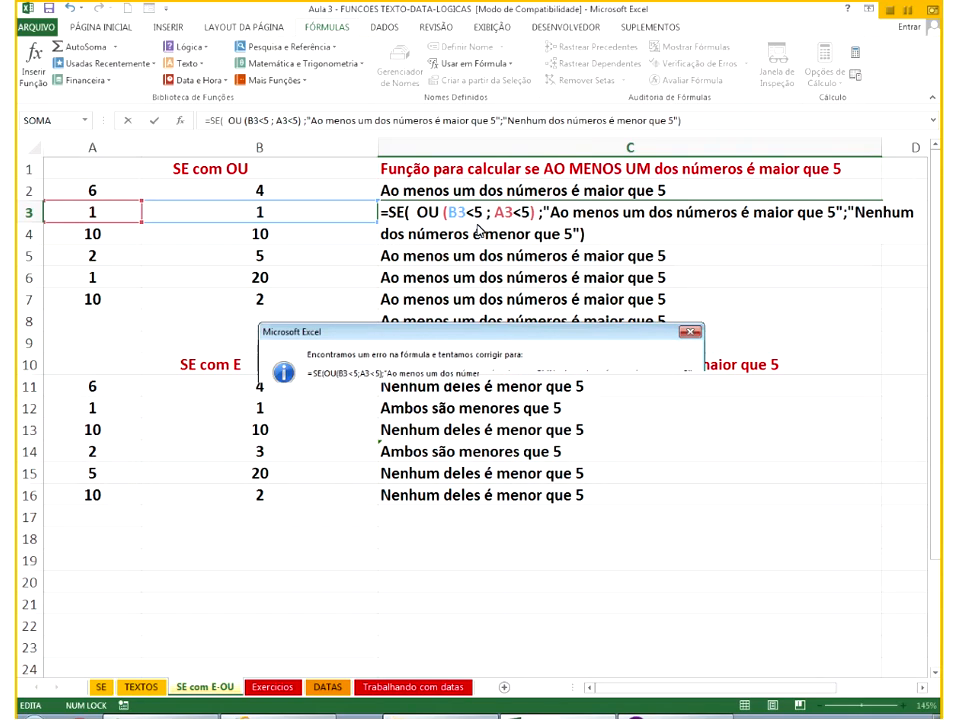
key(Return)
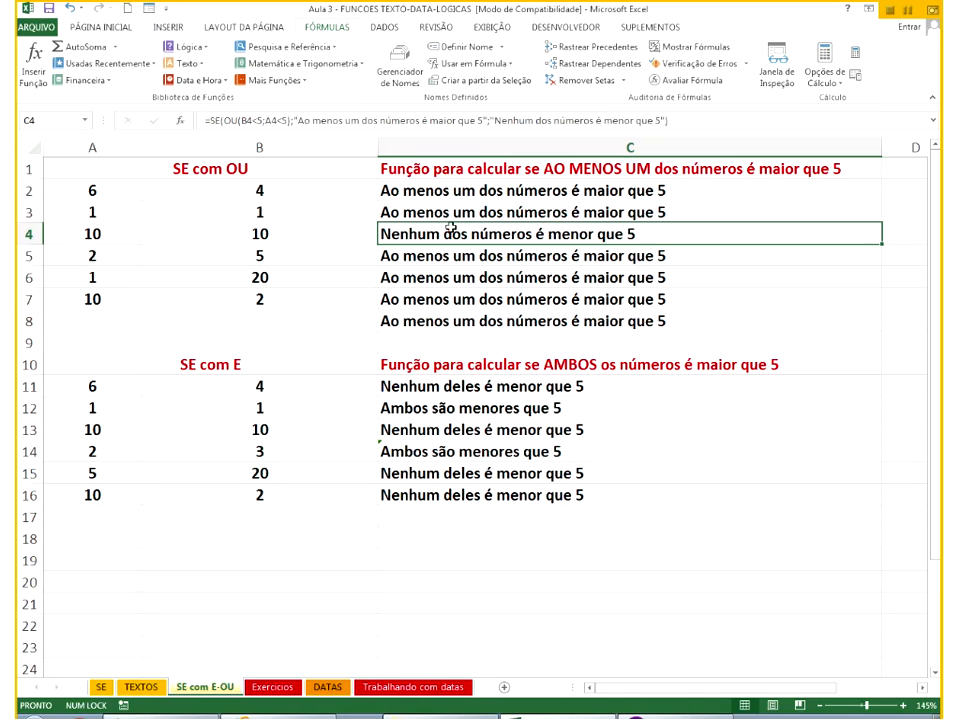
Replace the OU test in the C4 formula with the single condition A3<5 and commit the formula.
double_click(449, 233)
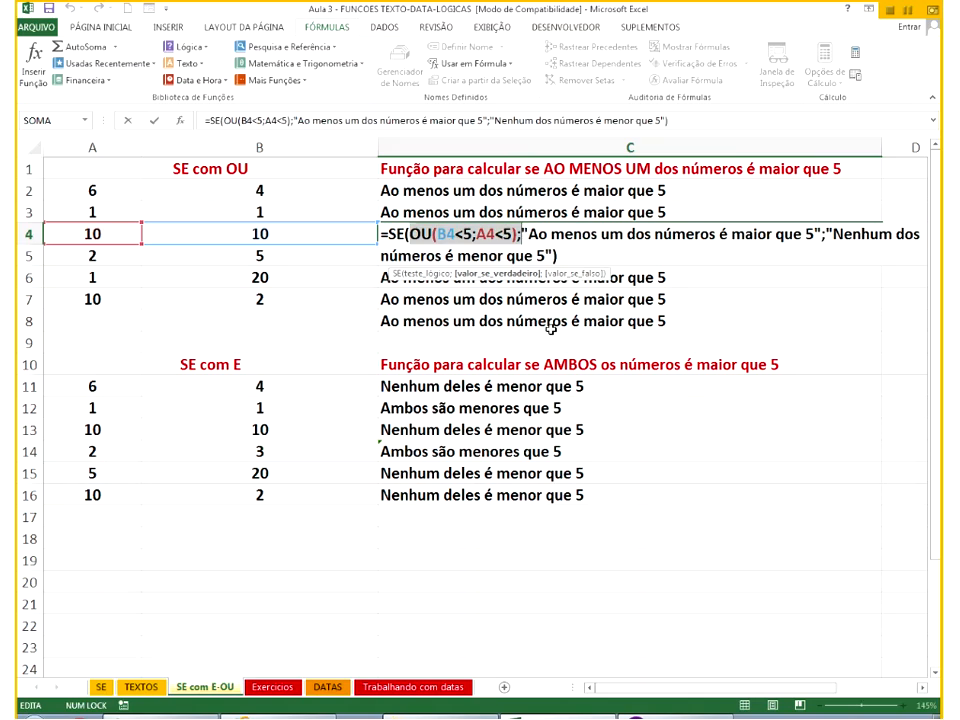
text(a3<5)
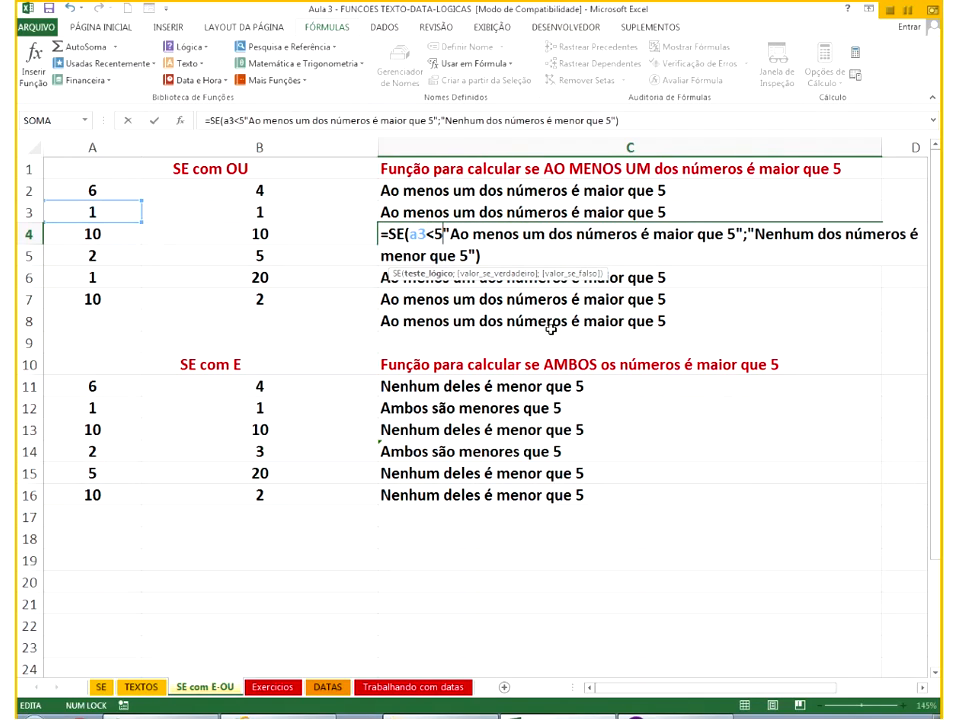
text(;)
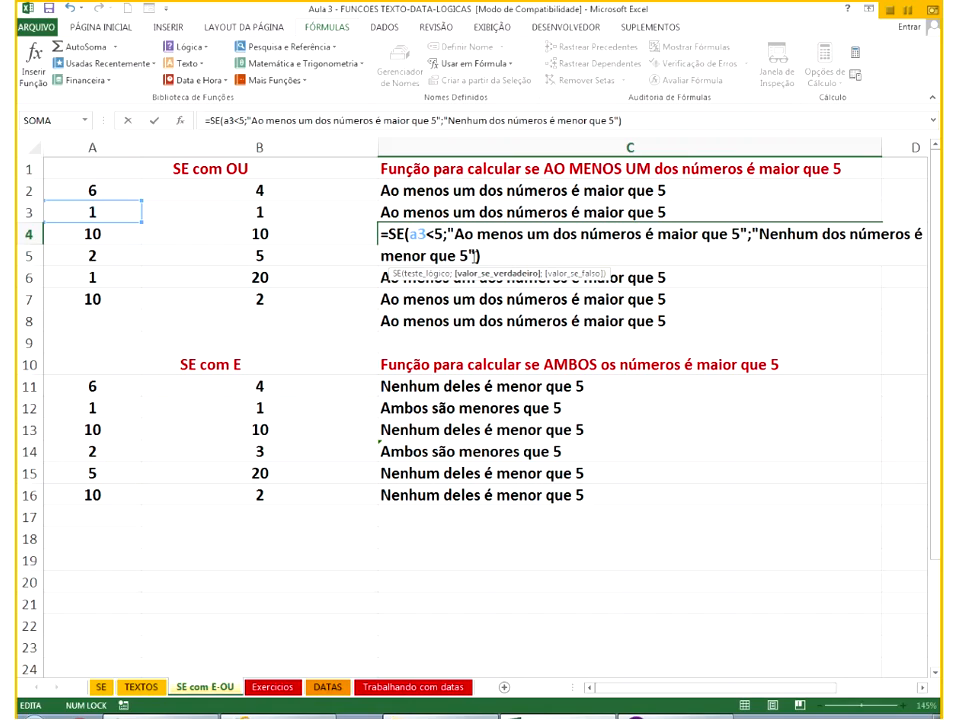
drag(455, 234, 694, 234)
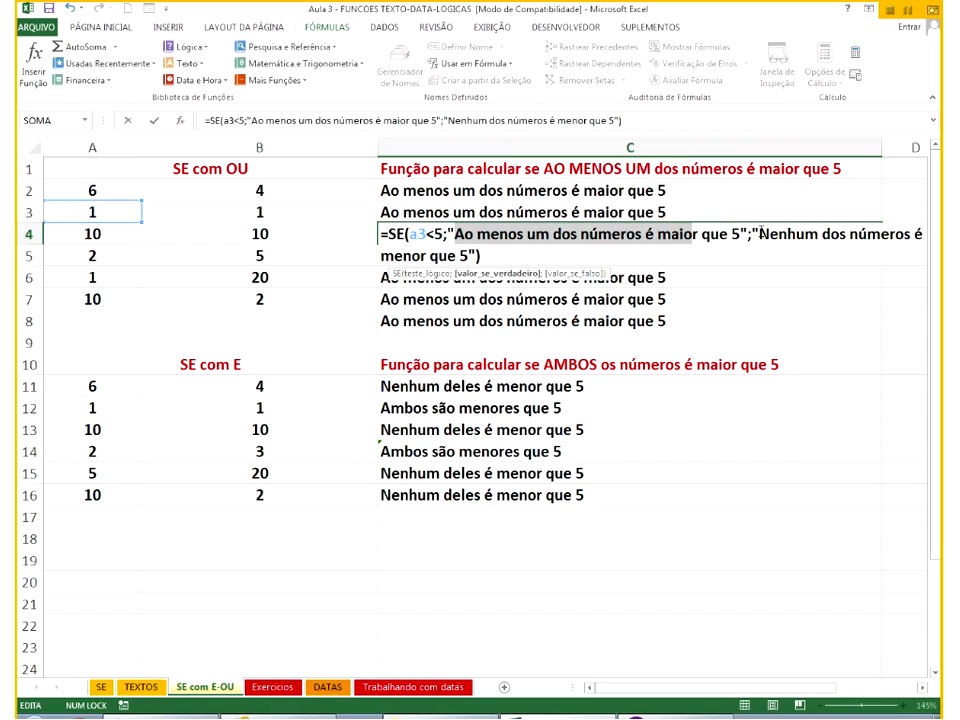
drag(758, 234, 908, 255)
key(Return)
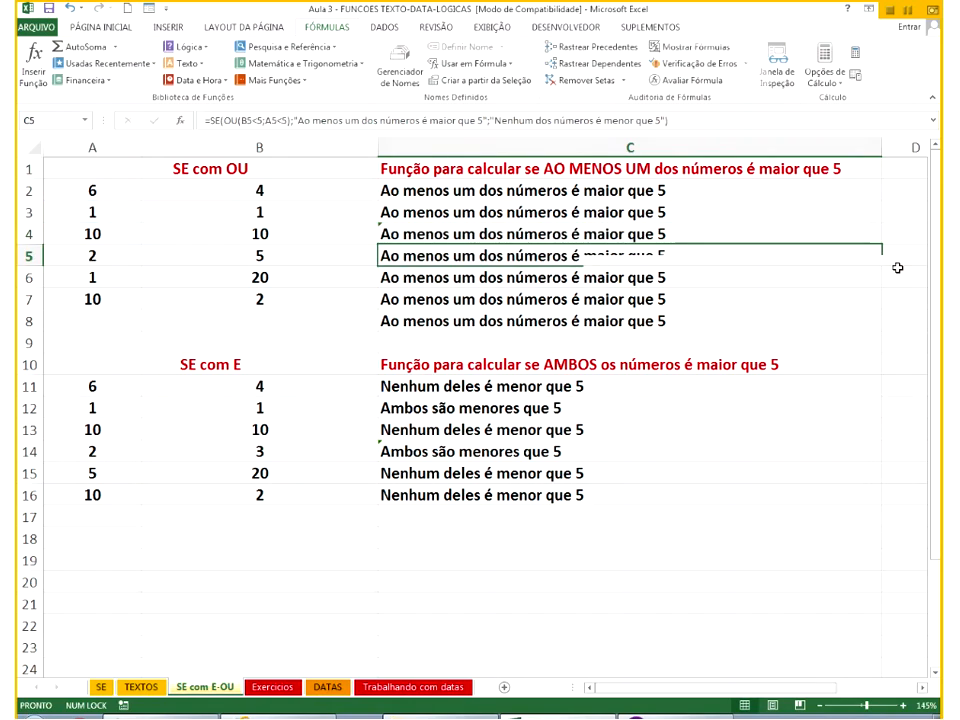
Reopen the C4 formula to examine its value-if-true text, and discard the edit.
double_click(485, 236)
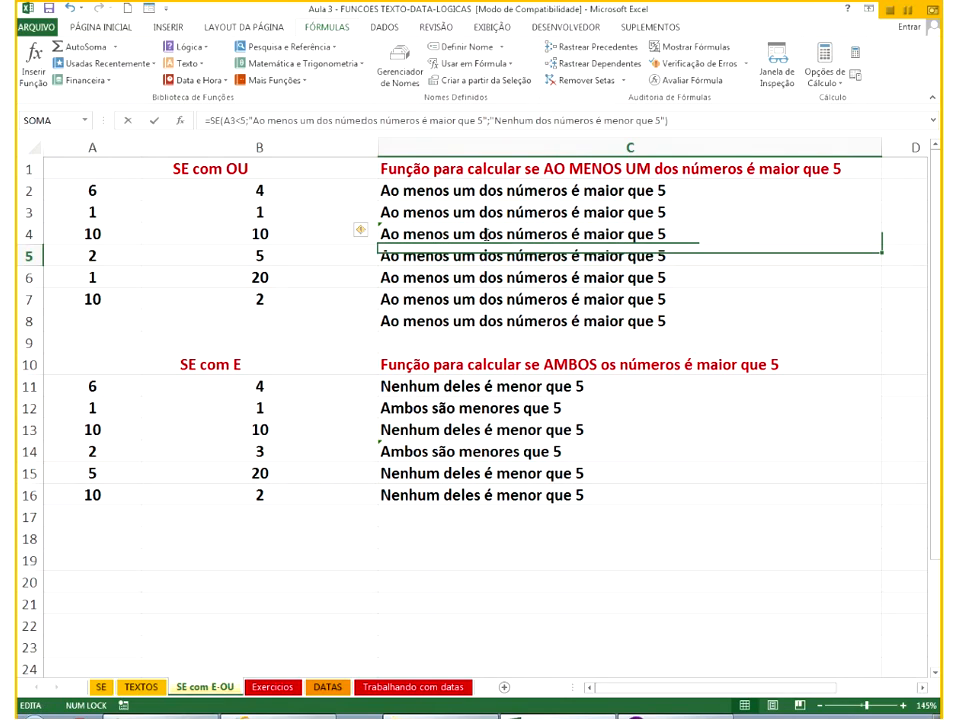
drag(450, 234, 681, 238)
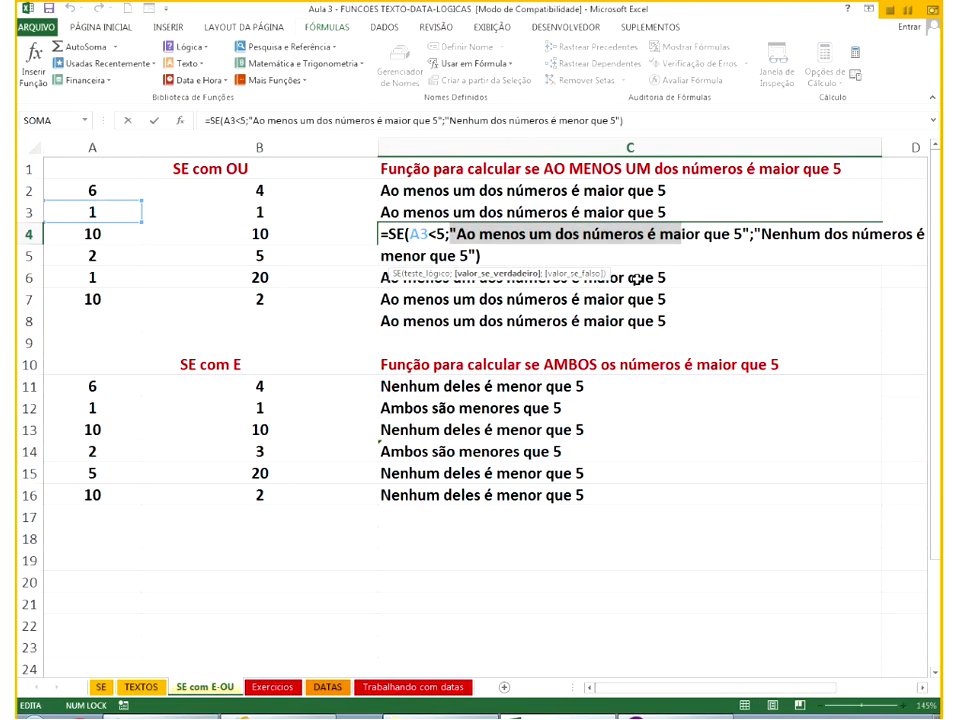
click(396, 595)
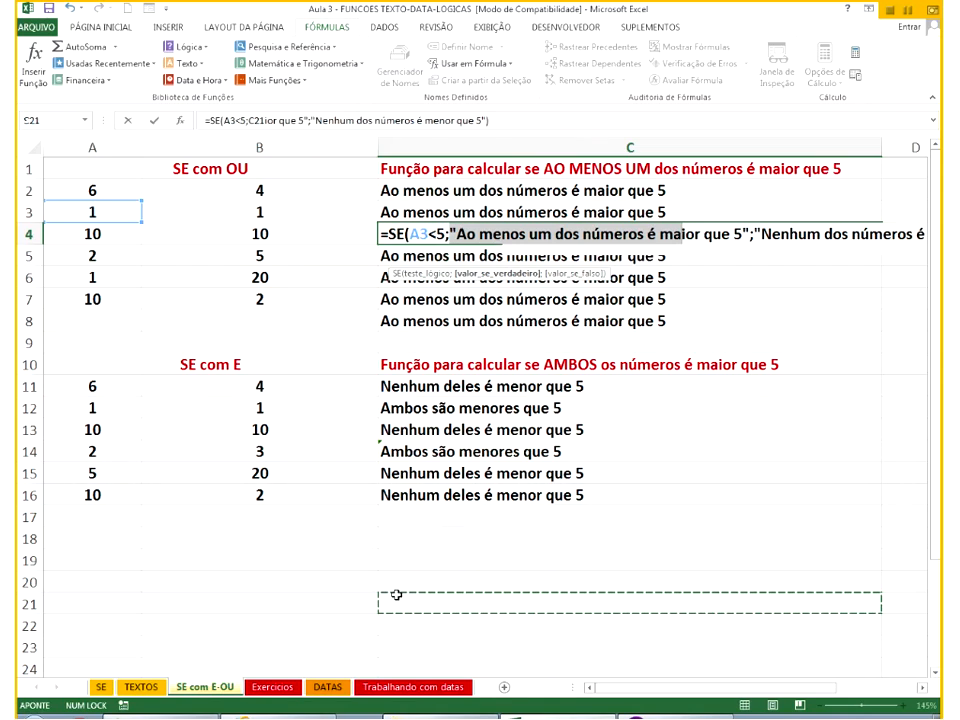
key(Escape)
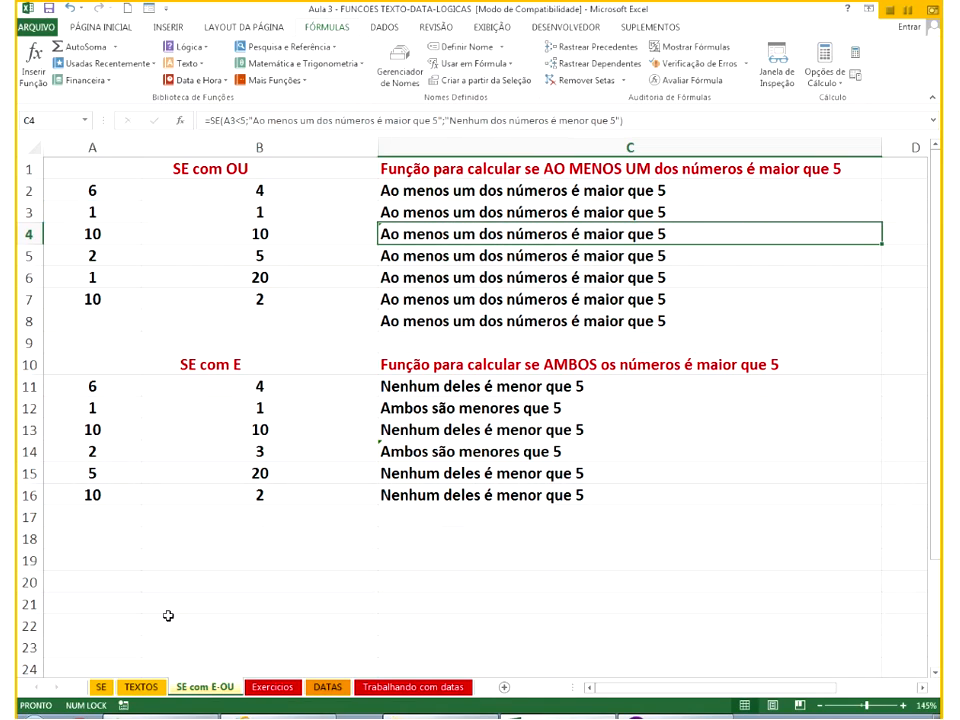
Enter =TEXTO(B1;"R$") in cell B3 of the TEXTOS sheet.
click(155, 688)
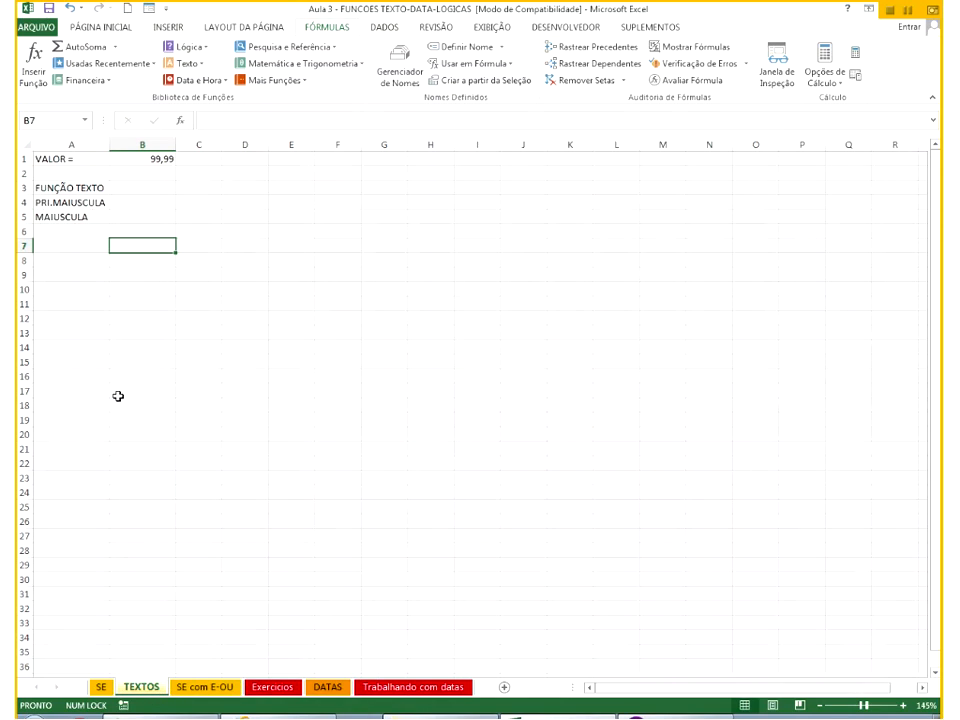
scroll(118, 396, up, 4)
scroll(118, 396, up, 2)
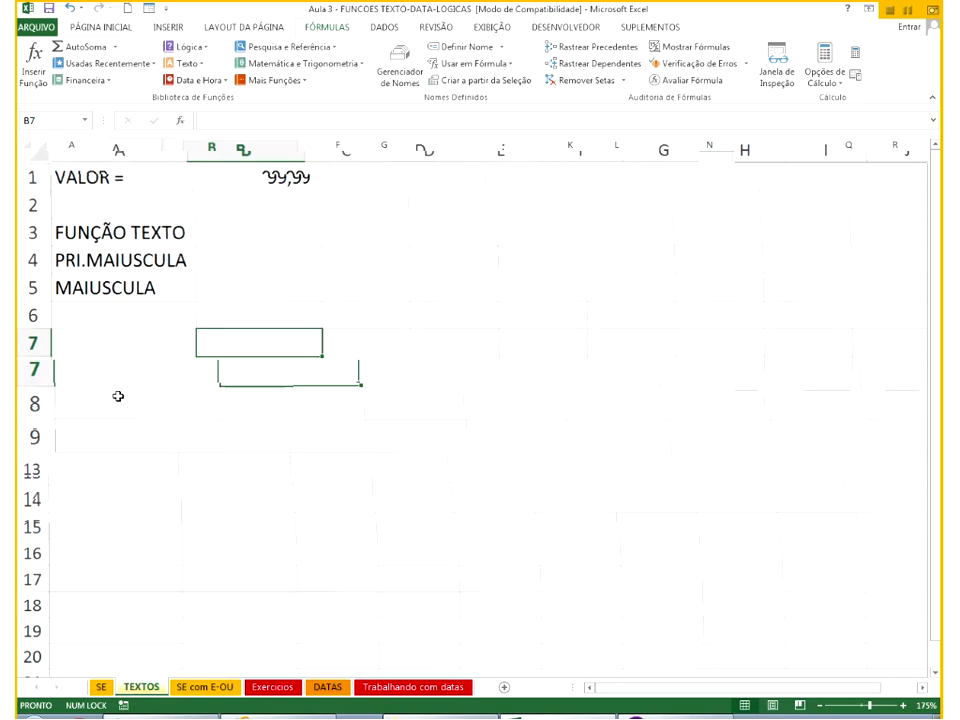
scroll(118, 396, up, 3)
click(285, 251)
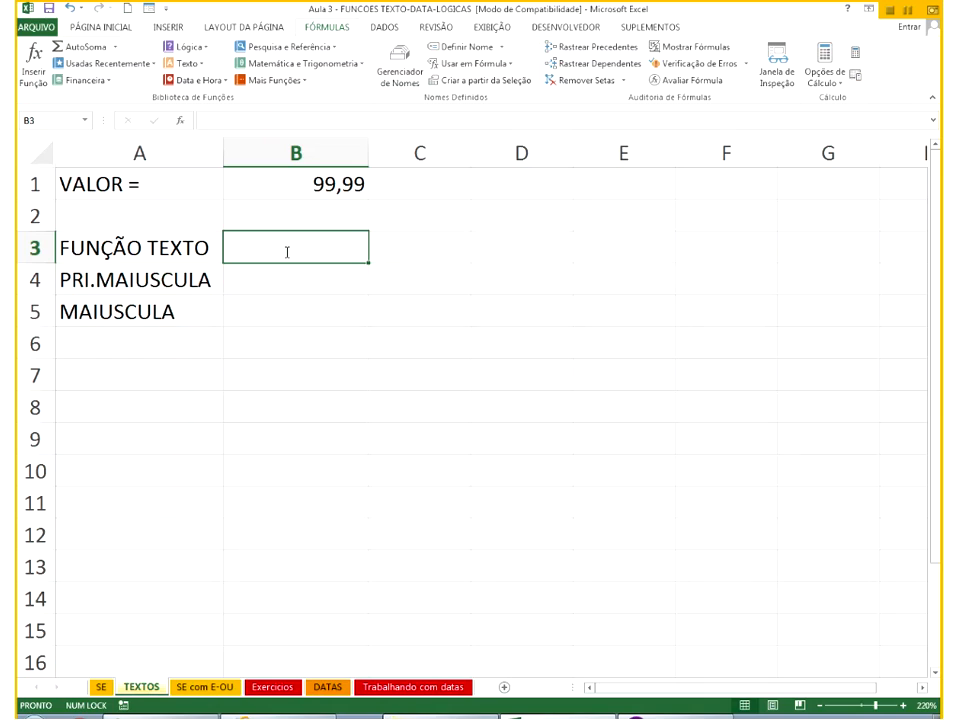
text(=t)
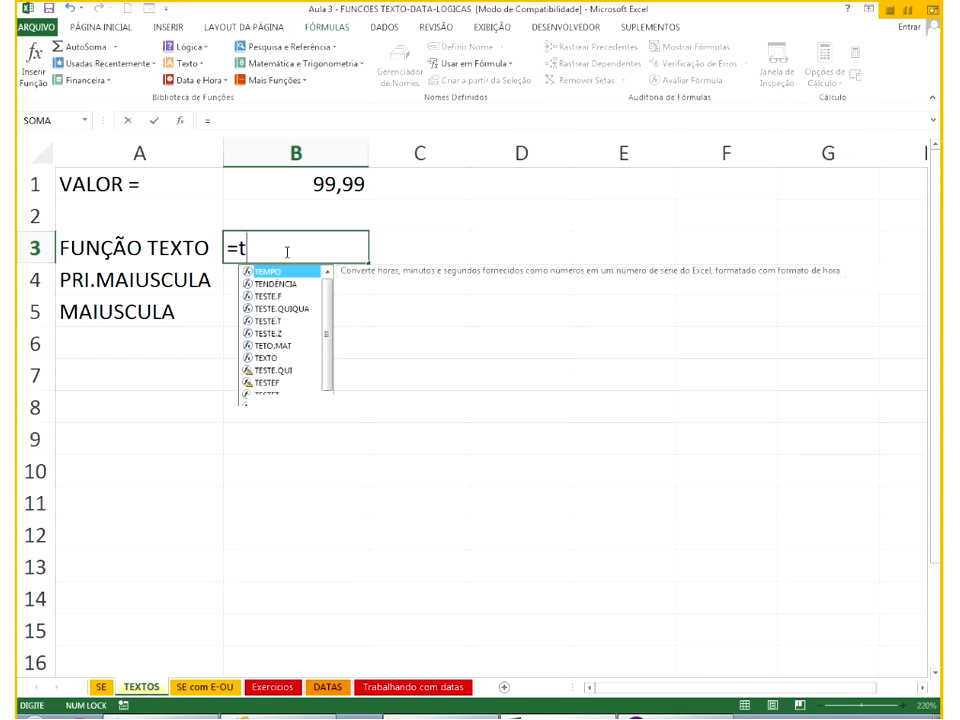
text(exto()
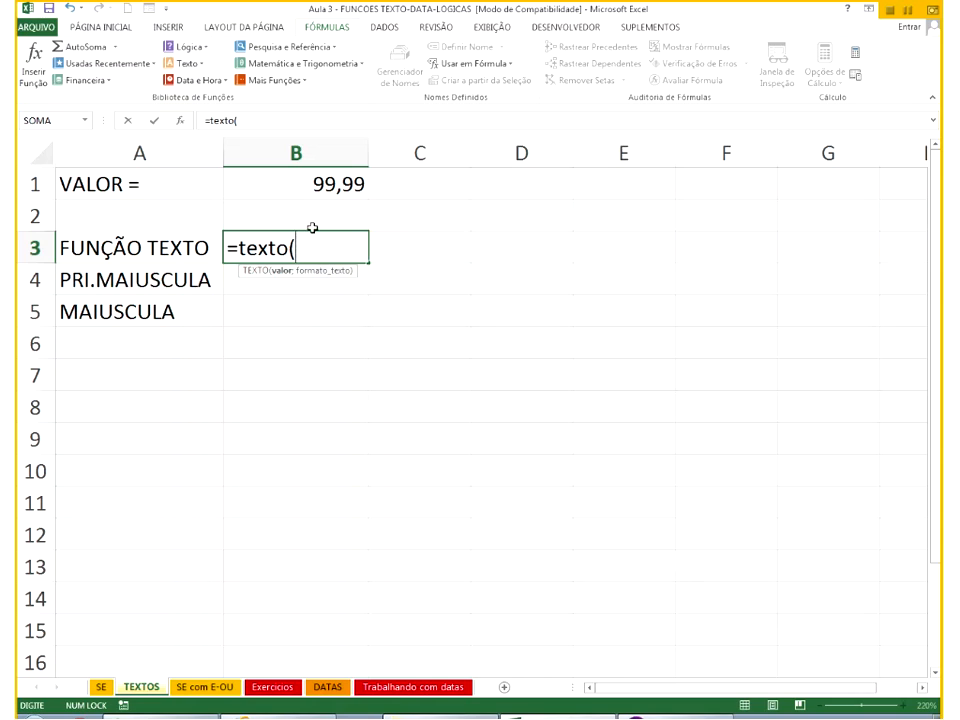
click(317, 182)
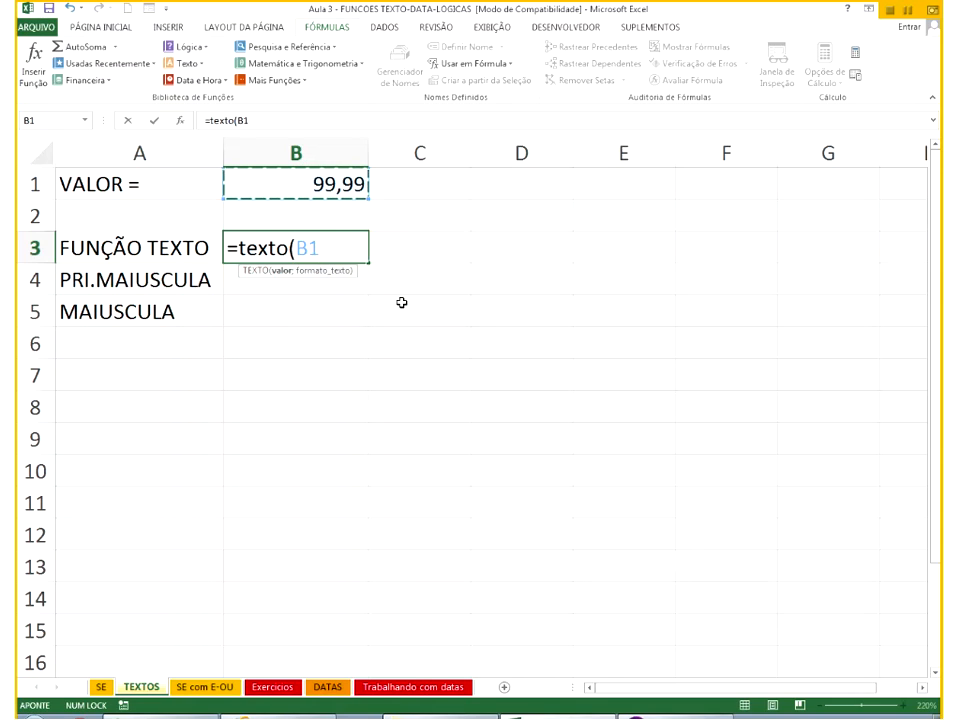
text(;")
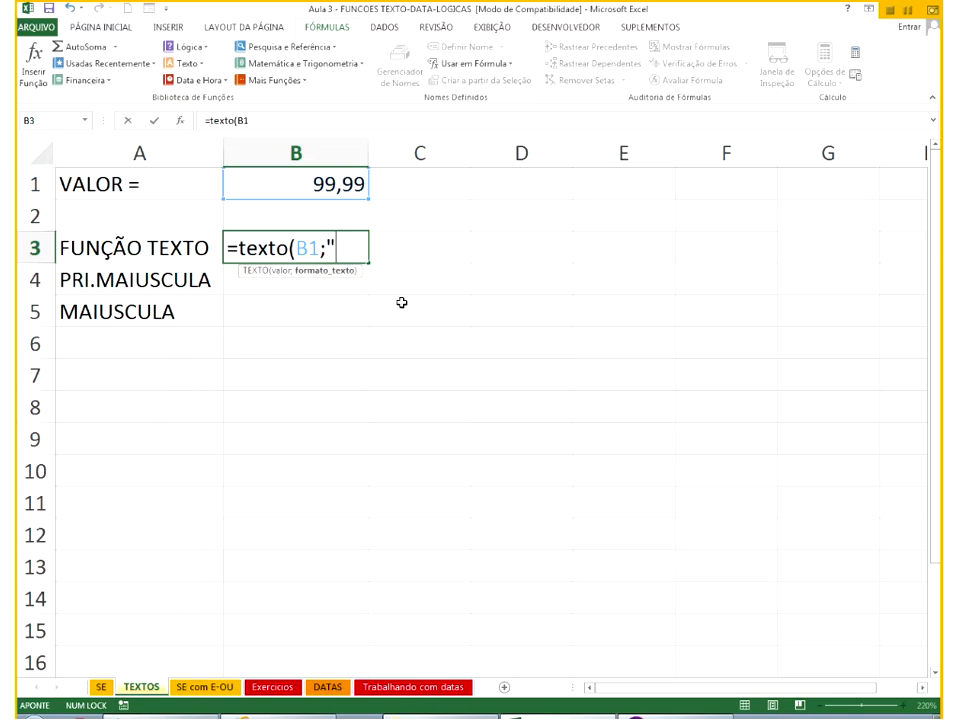
text(R$",)
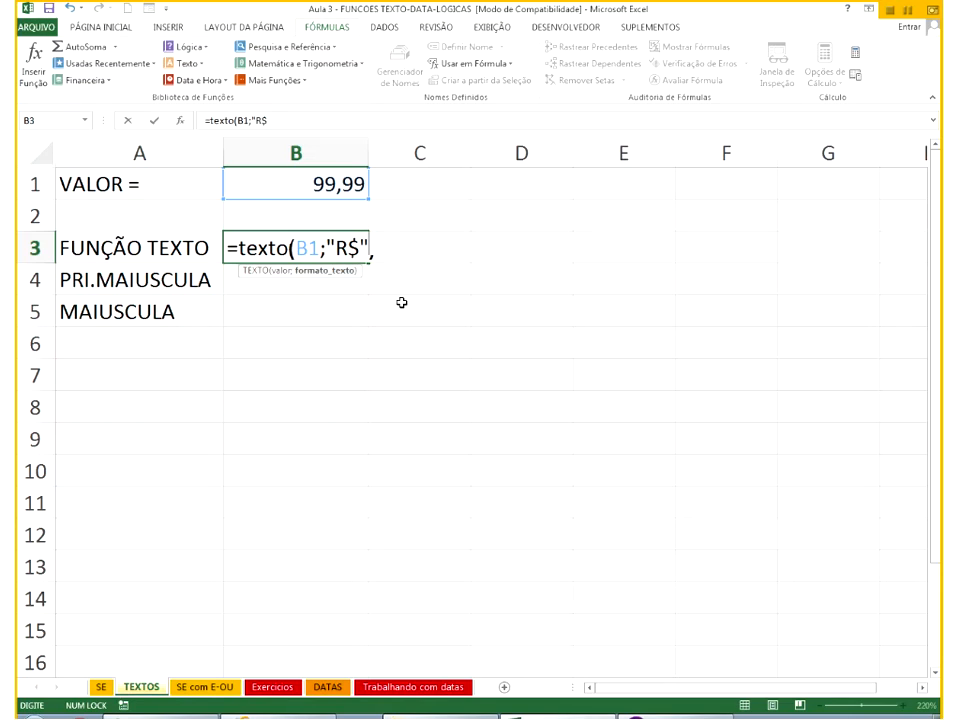
key(Return)
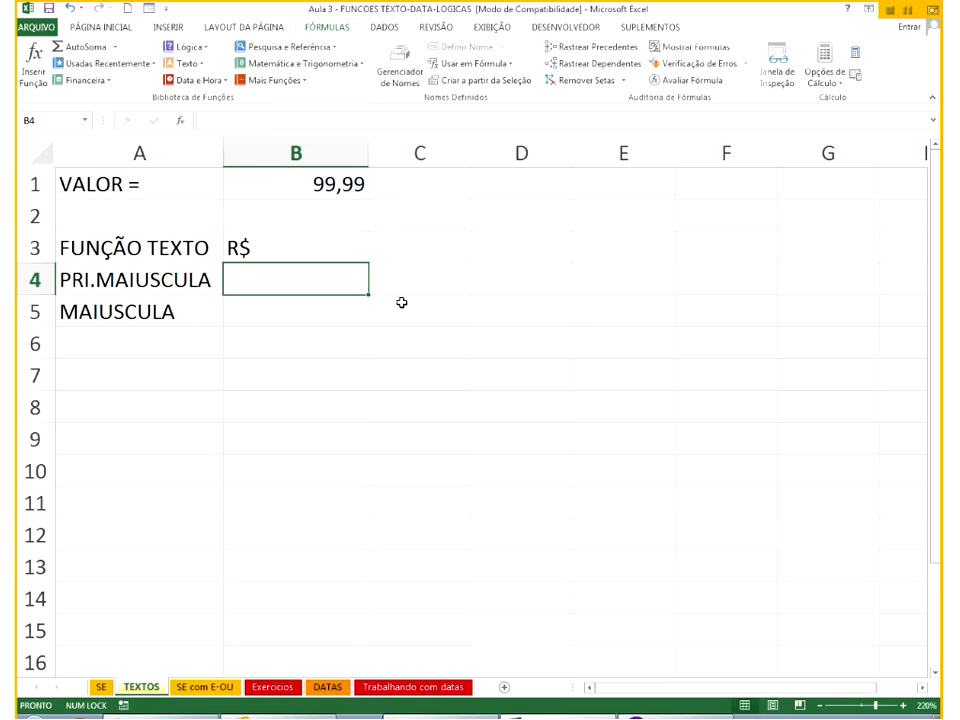
Extend the TEXTO format in B3 to "R$ 00,00" and commit the formula.
double_click(335, 253)
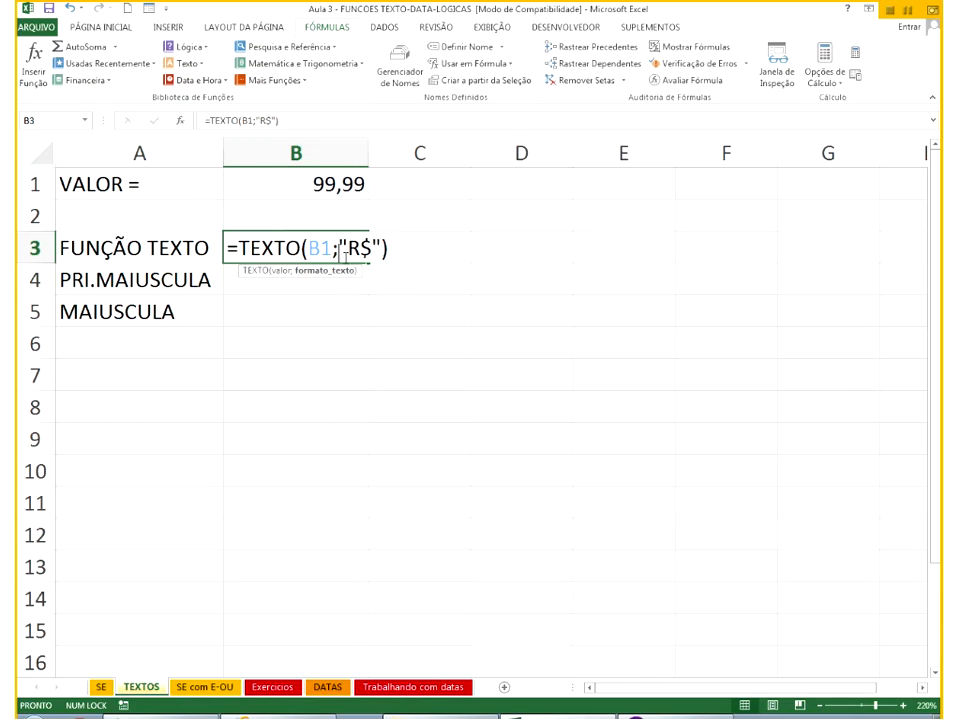
text(00,00)
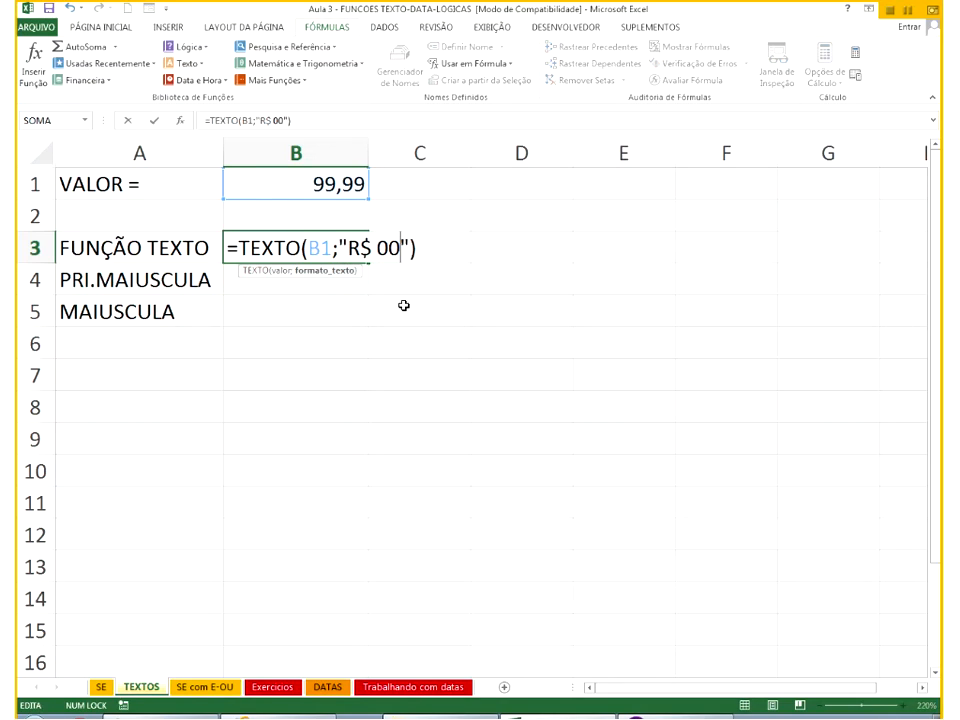
key(Return)
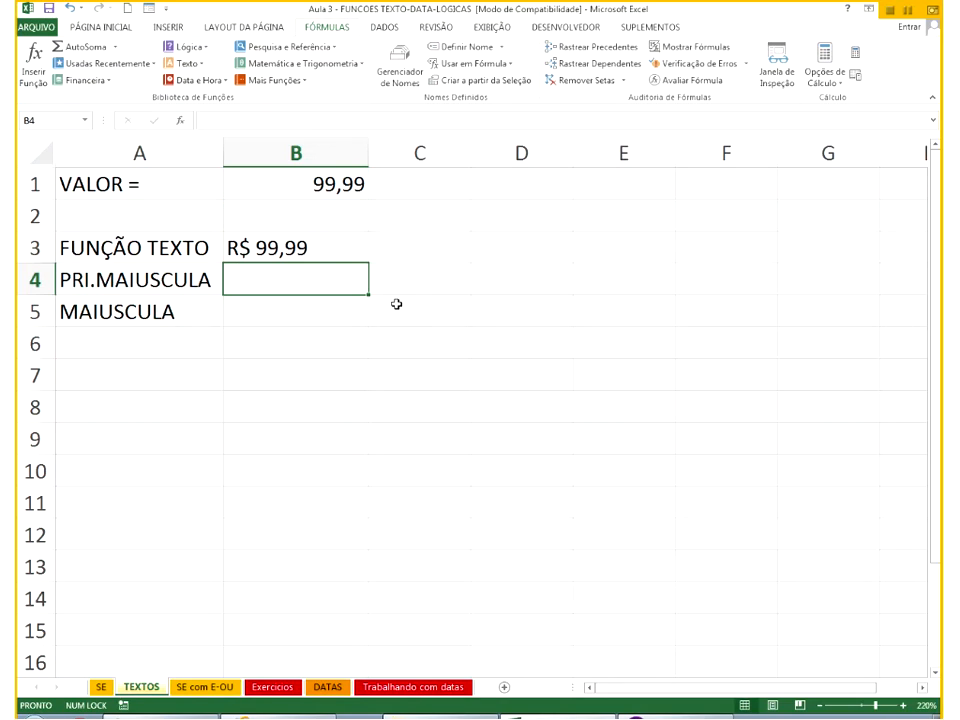
Examine the arguments of the B3 formula and reduce its format to one decimal, "R$ 00,0".
click(318, 254)
double_click(318, 254)
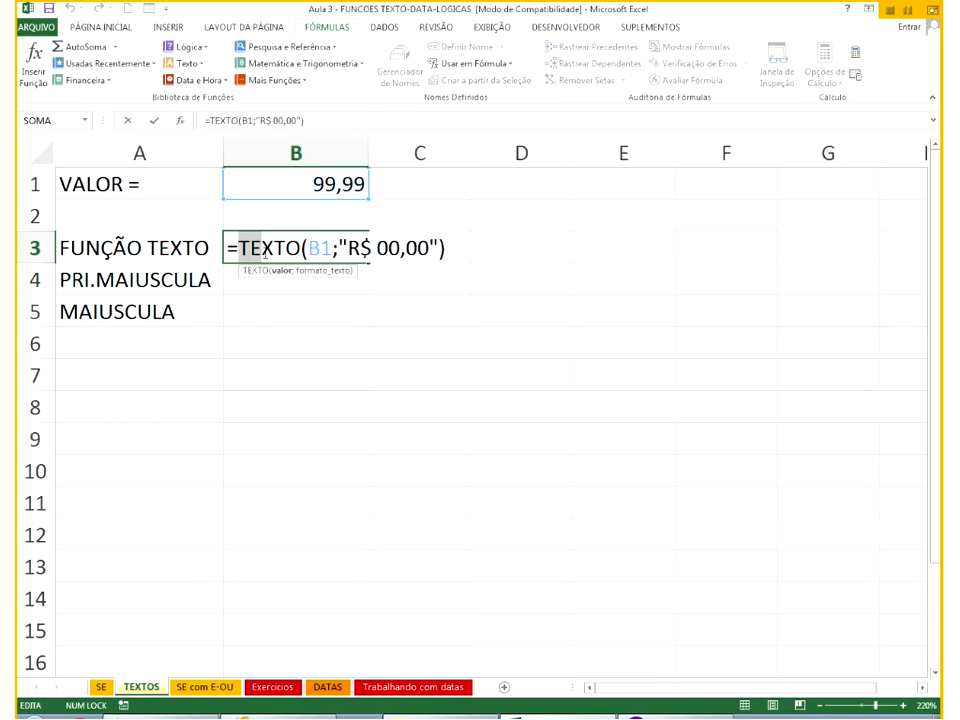
drag(310, 248, 332, 248)
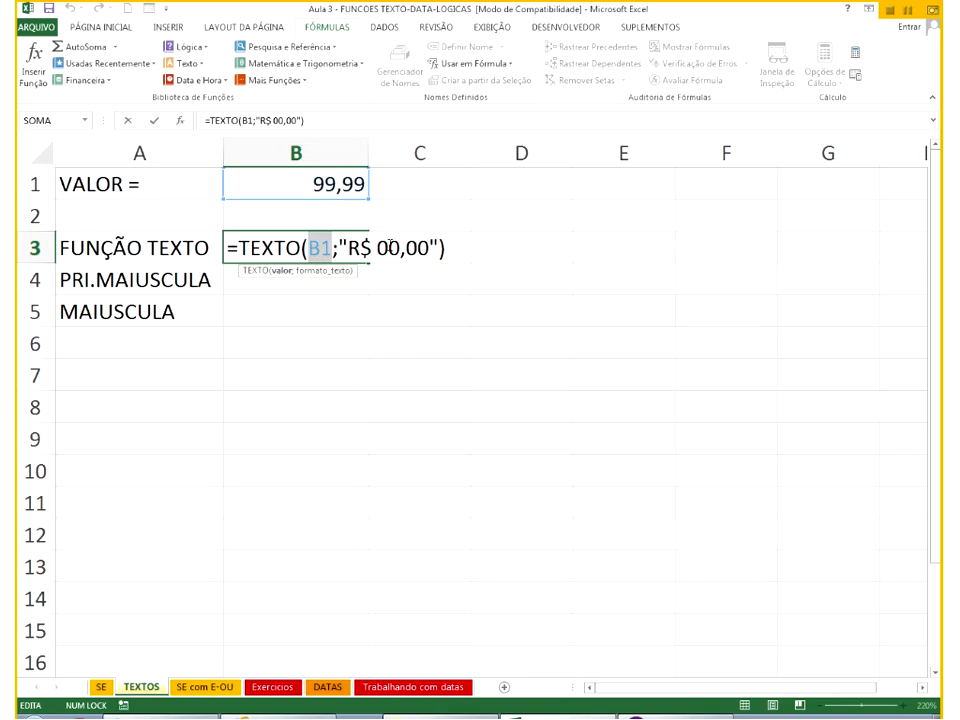
click(388, 248)
key(Right)
key(Right)
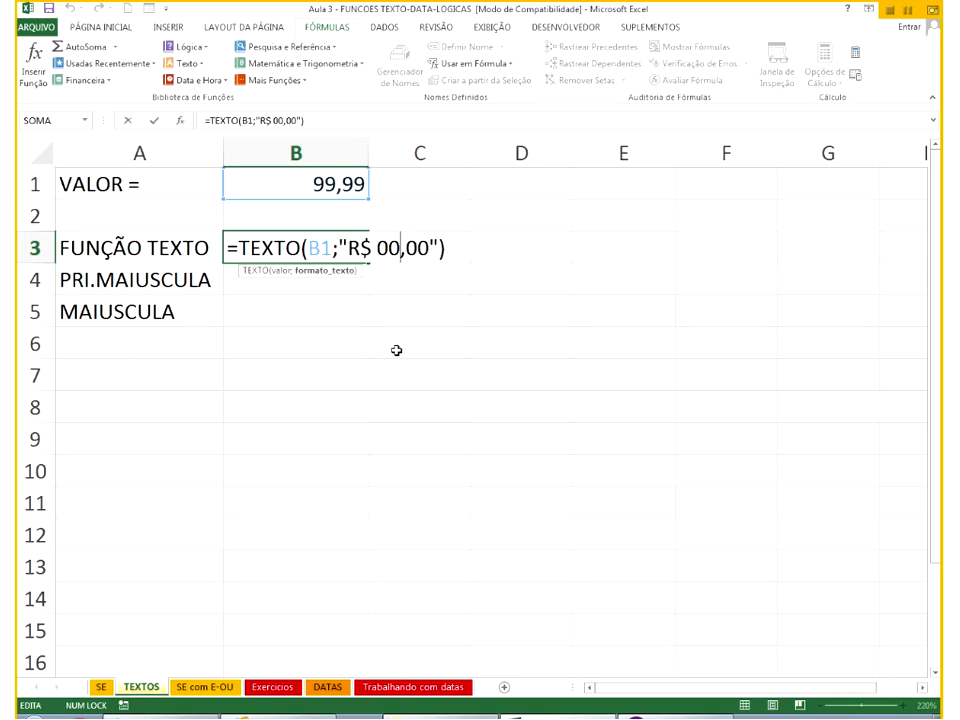
key(Delete)
key(Return)
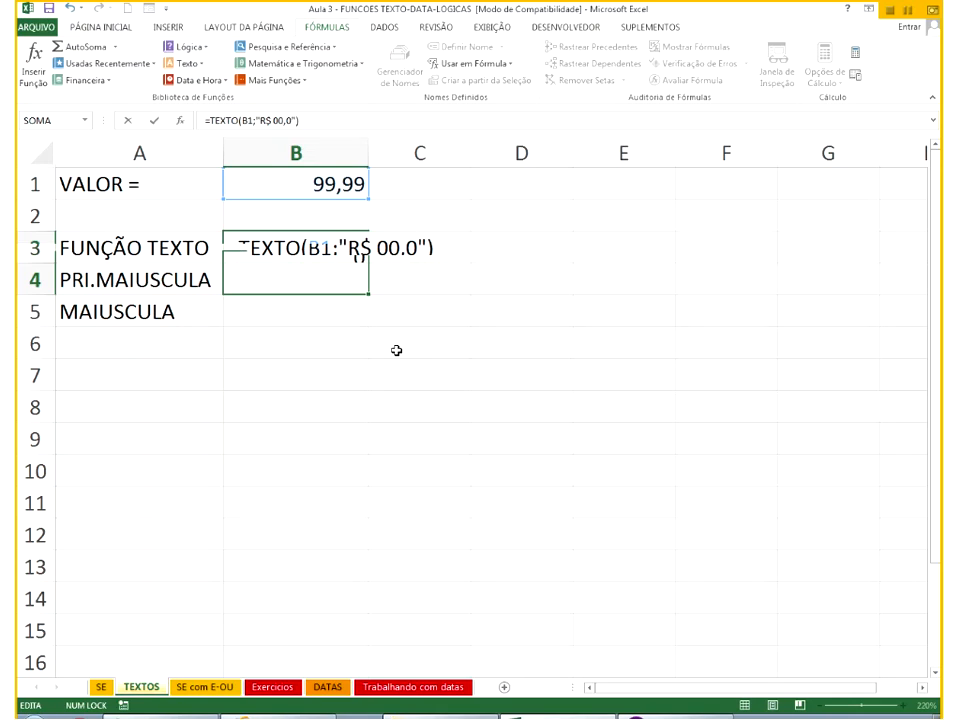
Restore the second decimal zero in the B3 format, making it "R$ 00,00", and commit the formula.
double_click(345, 248)
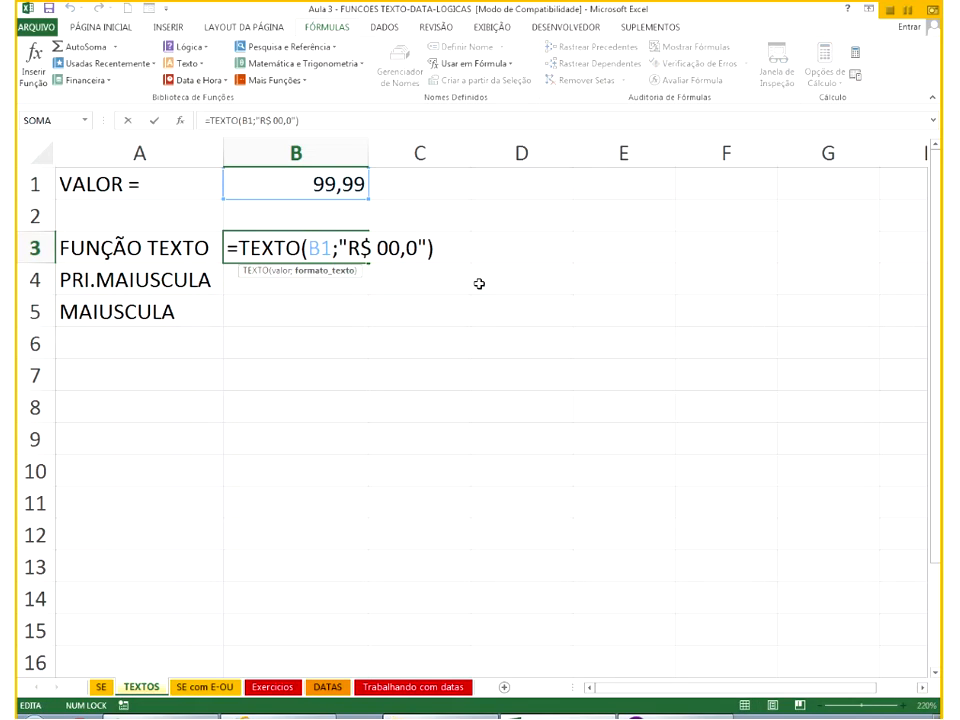
key(Return)
click(356, 261)
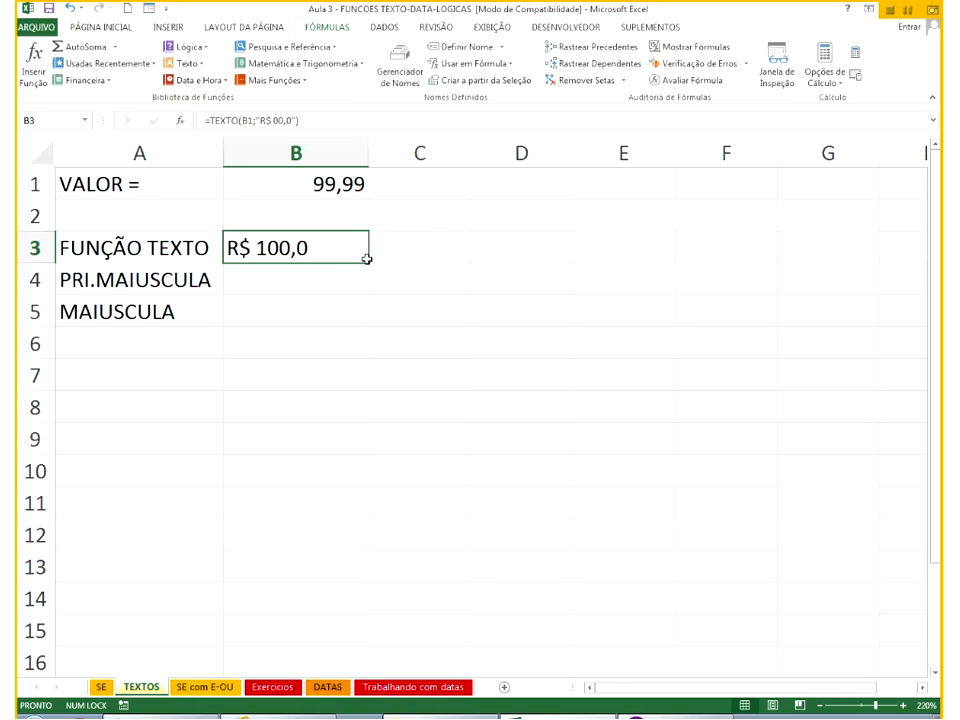
double_click(366, 259)
text(0)
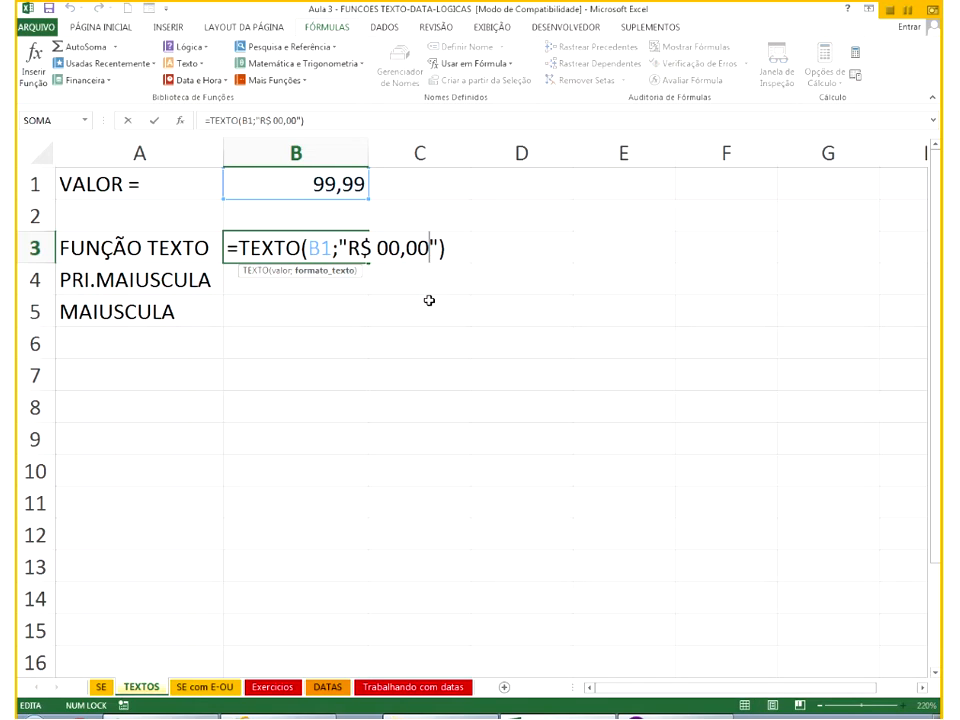
key(Return)
Remove one integer zero from the B3 format so the formula uses "R$ 0,00".
double_click(354, 249)
key(Delete)
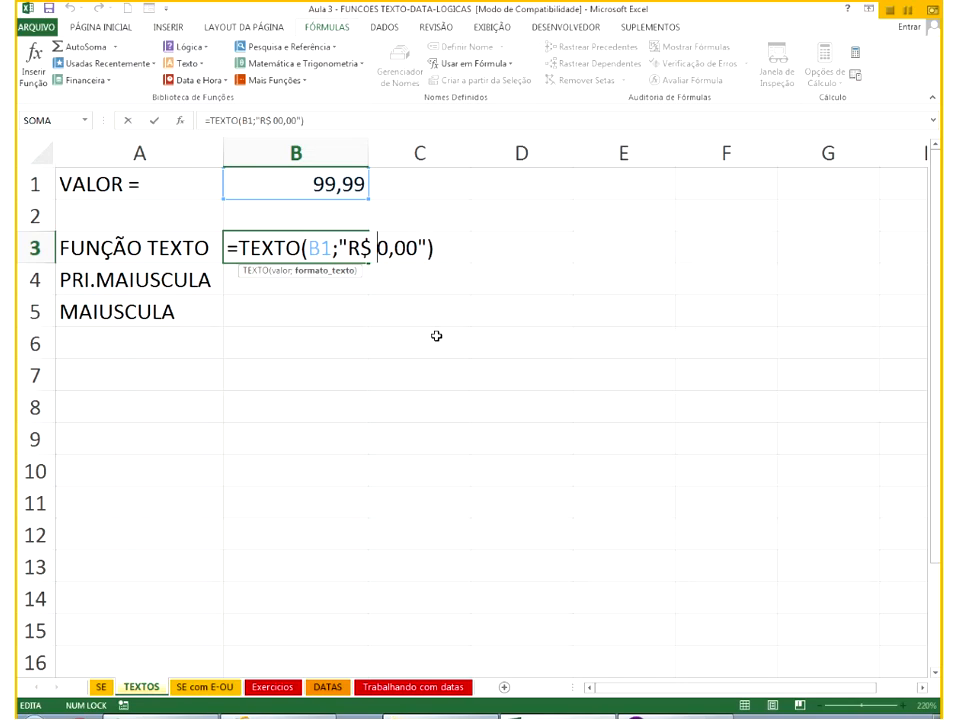
key(Return)
Try the three-decimal format "R$ 0,000" in the B3 formula, and undo that change.
click(360, 255)
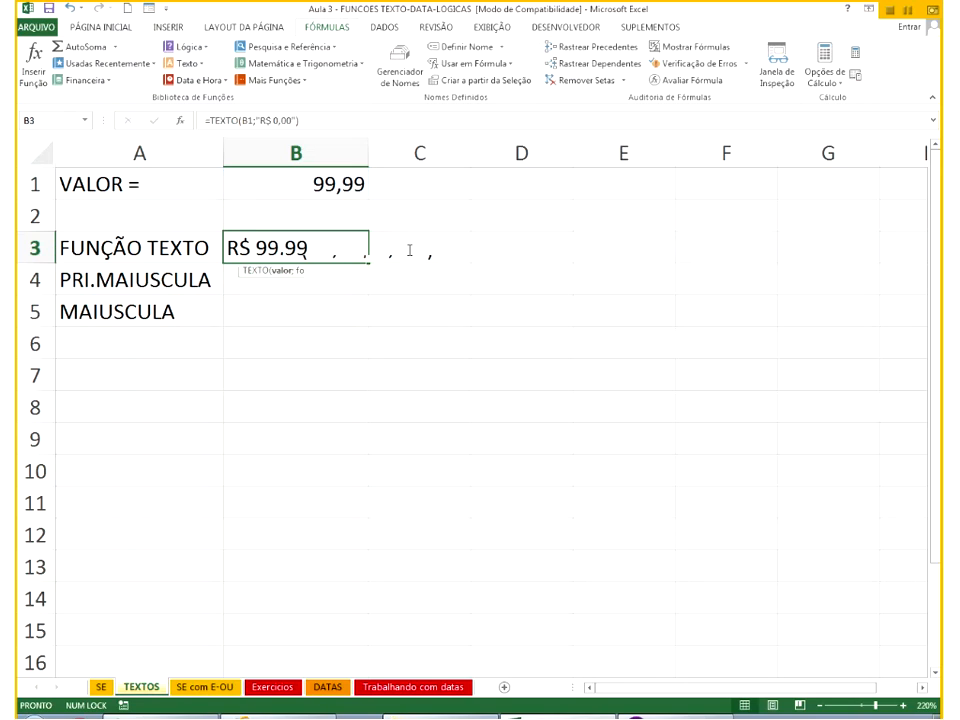
text(0)
key(Return)
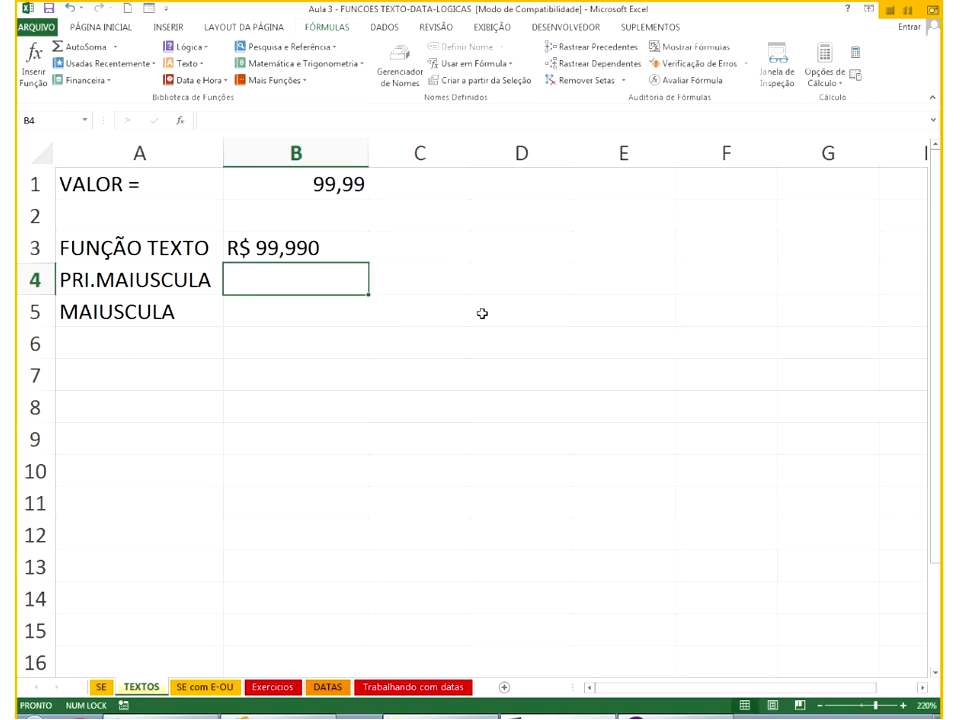
click(331, 254)
key(ctrl+z)
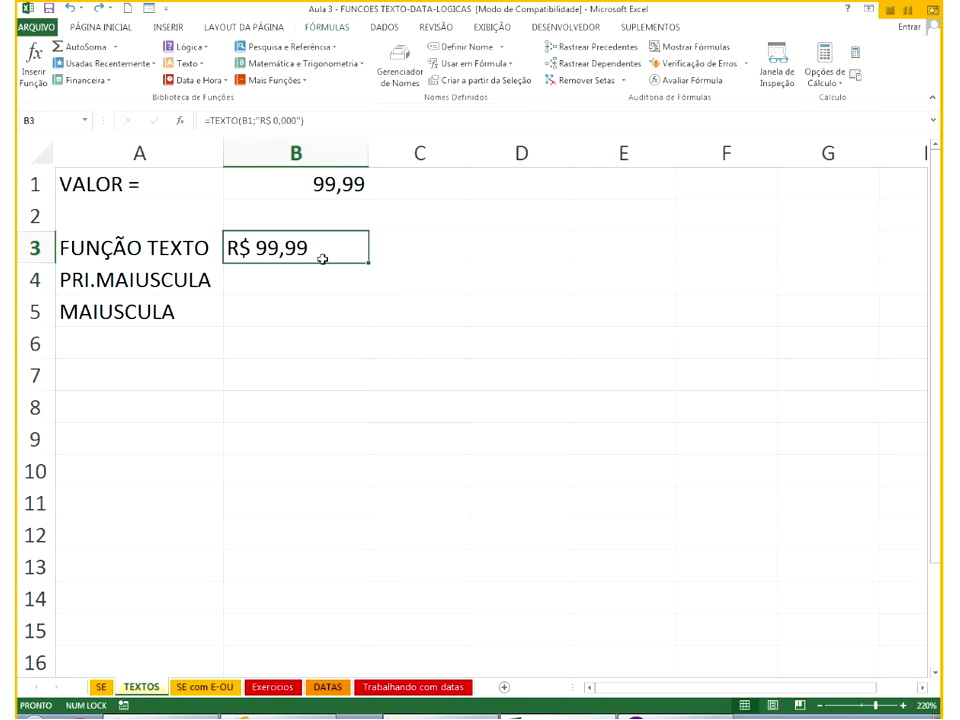
Replace the currency format in the B3 TEXTO formula with the date format "dd/mm/aaaa" and commit it.
double_click(322, 256)
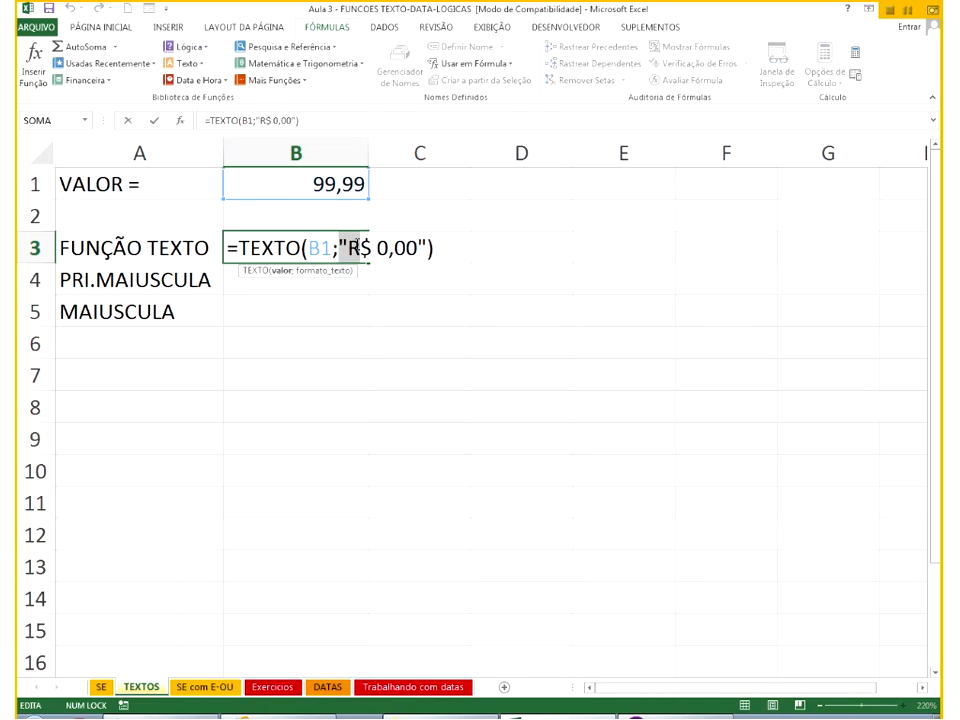
drag(348, 248, 404, 248)
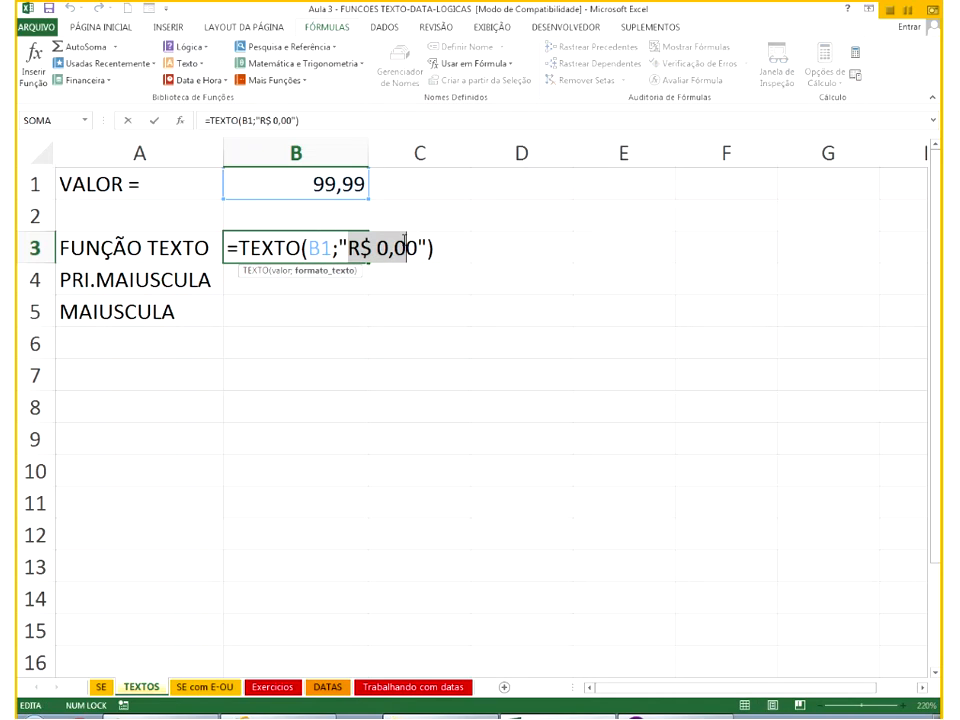
text(dd/)
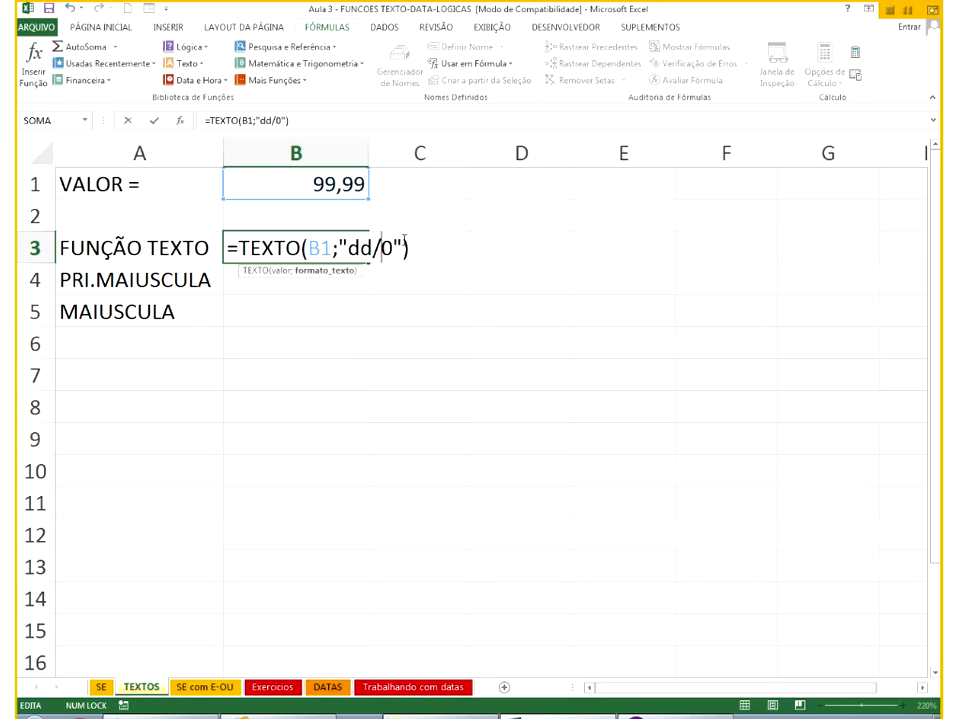
text(mm/aa)
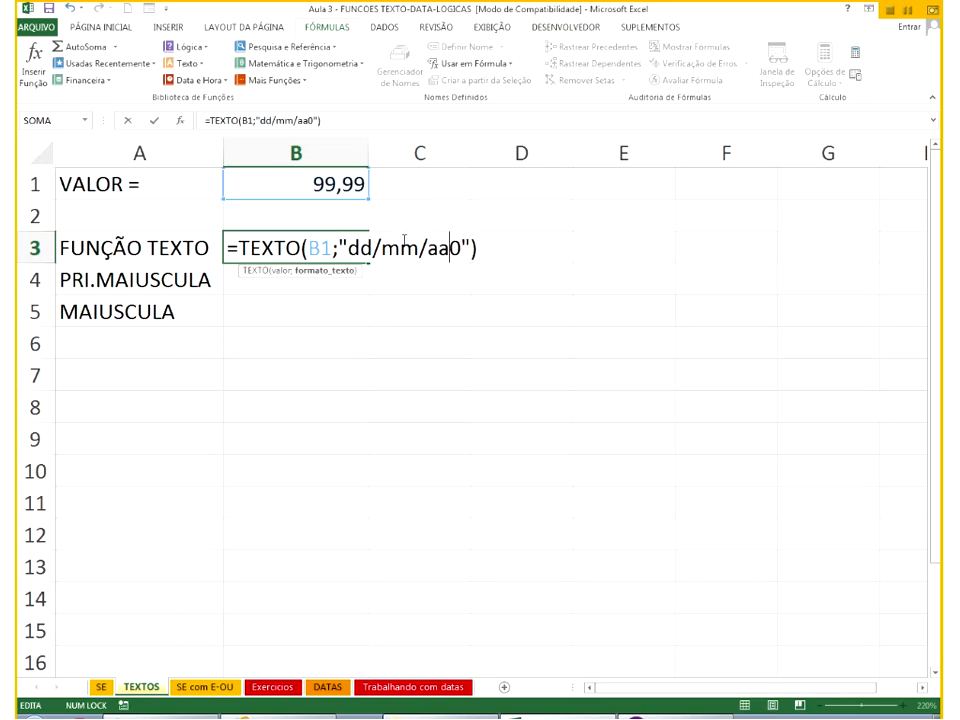
text(aa)
key(Delete)
key(Return)
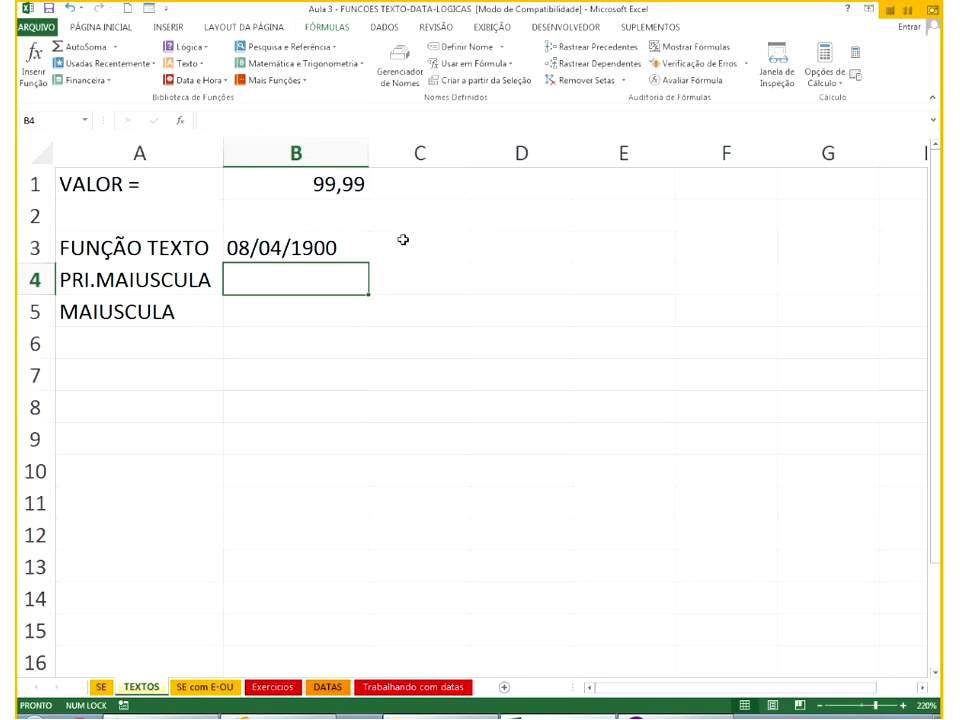
Compare B1 with B3, and replace the format in the B3 TEXTO formula with "aaaa".
key(Up)
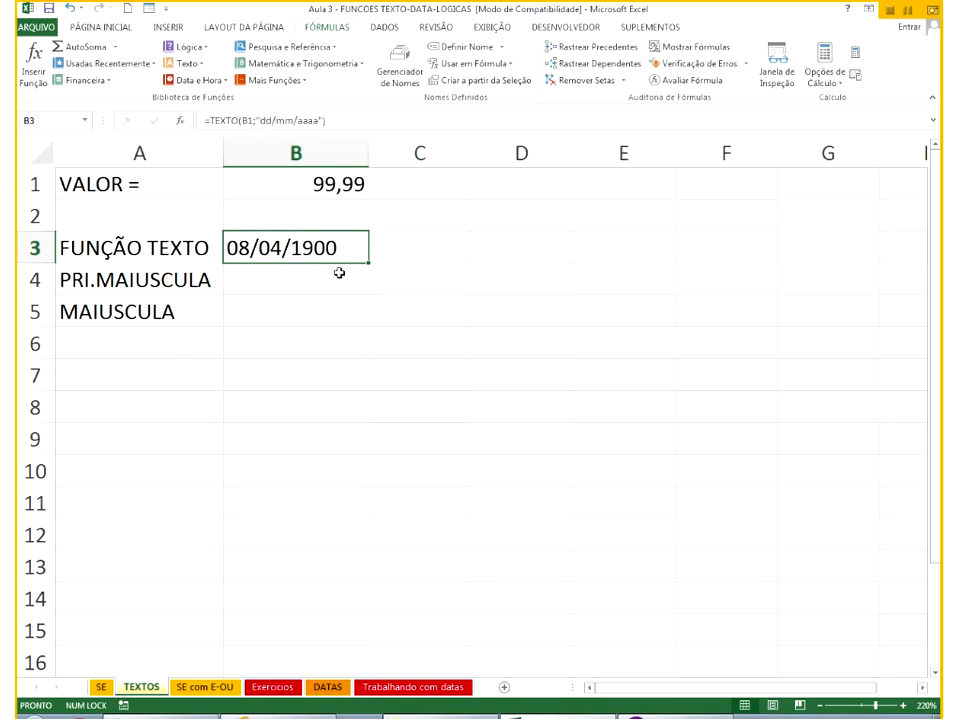
click(336, 186)
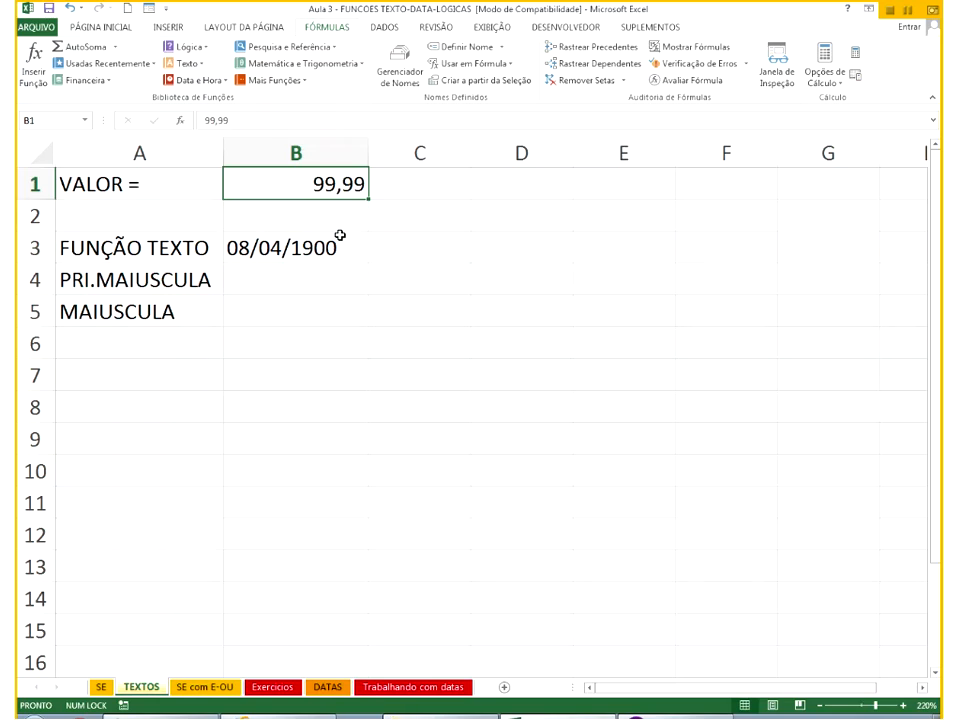
click(328, 248)
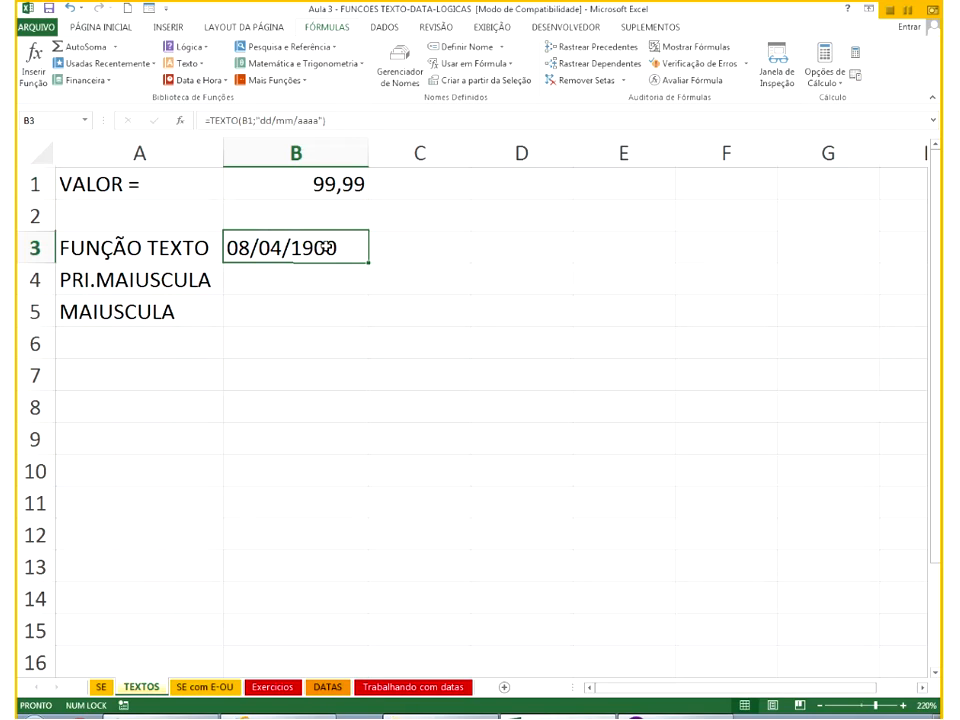
double_click(328, 248)
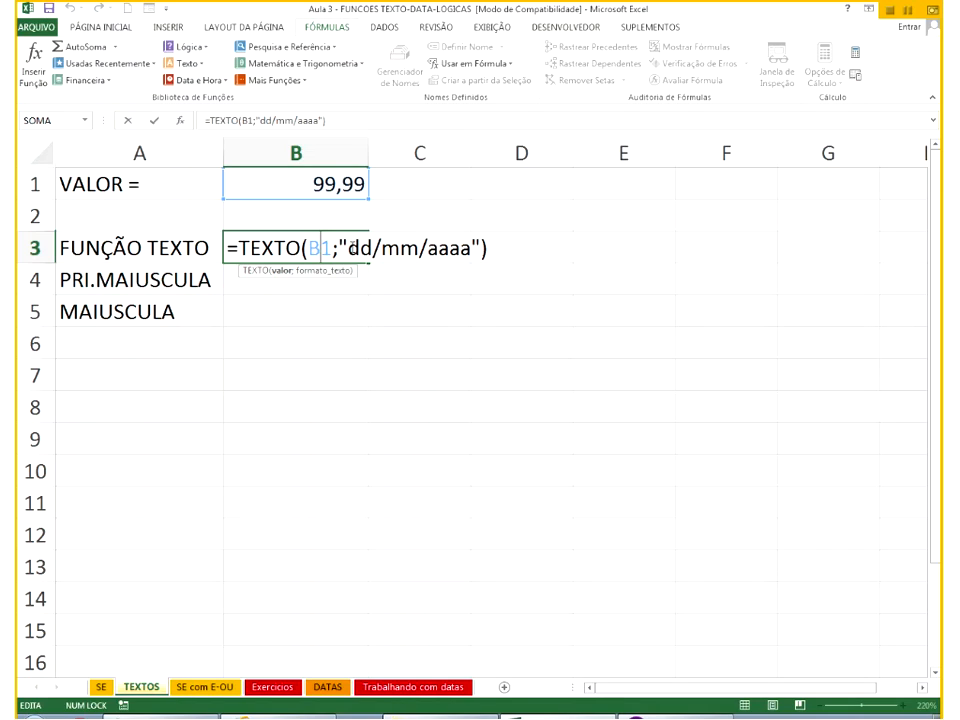
drag(349, 246, 468, 248)
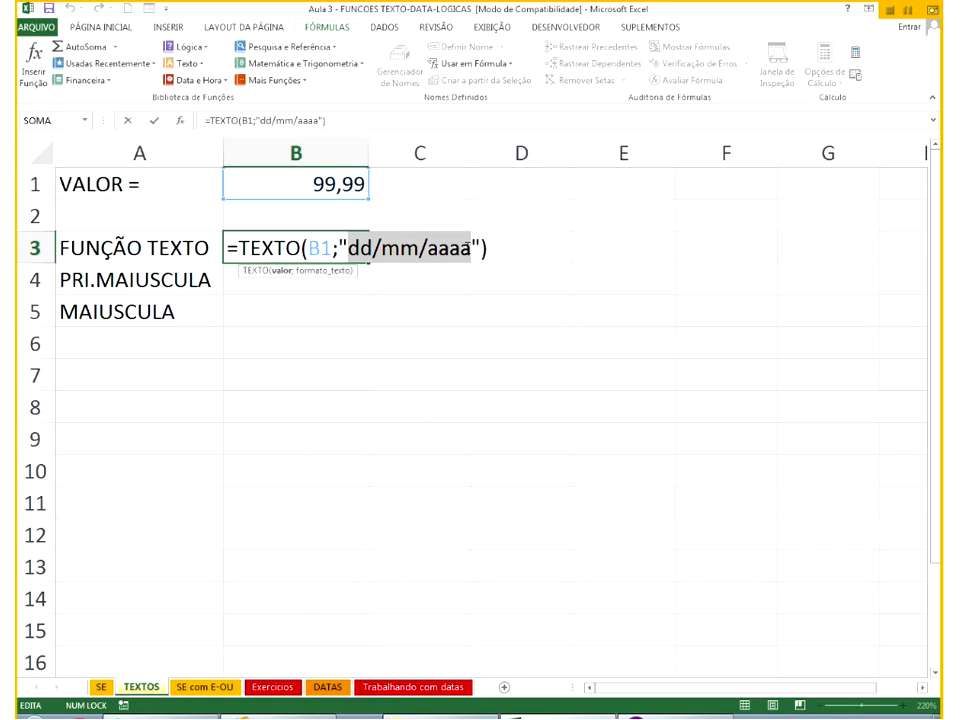
text(aaaa)
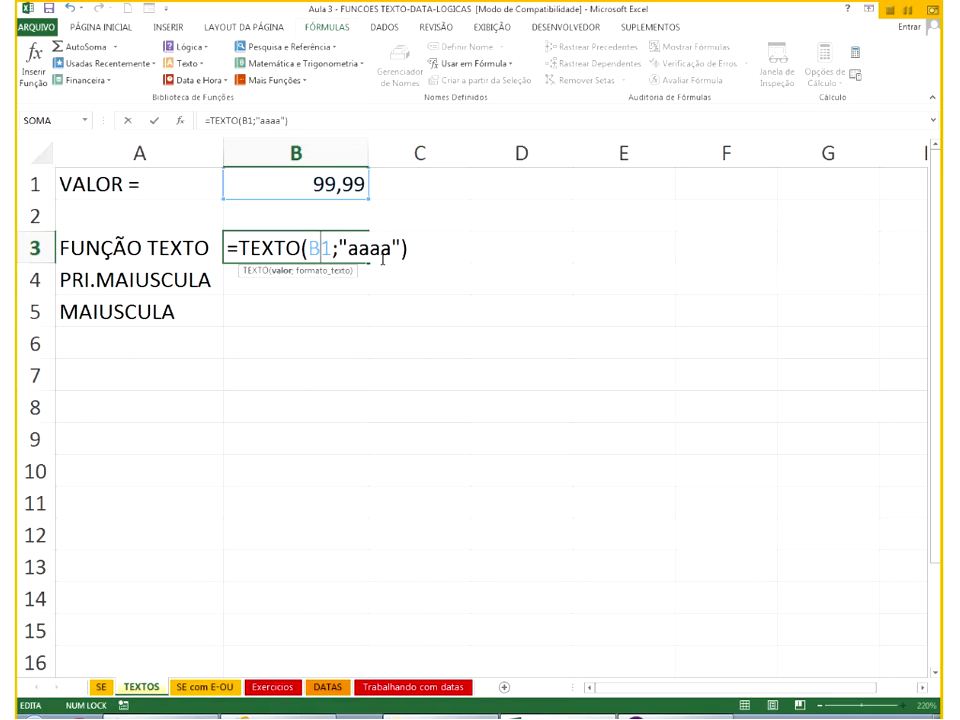
key(Return)
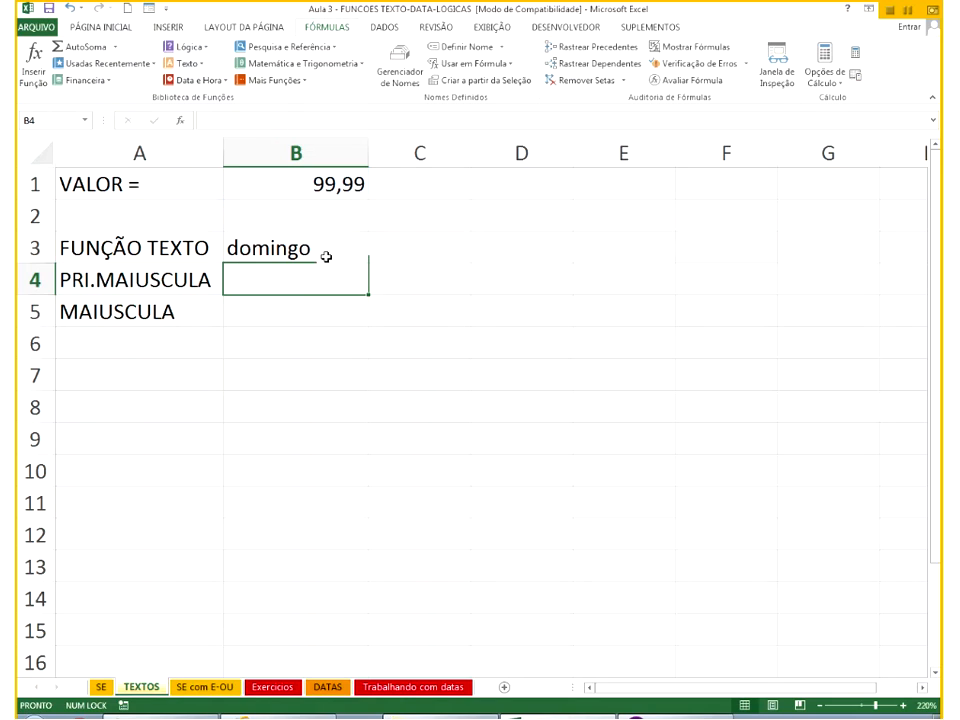
Enter the formula =PRI.MAIÚSCULA(B3) in B4 to capitalize the first letter of the B3 text.
text(=pri.maiúscula()
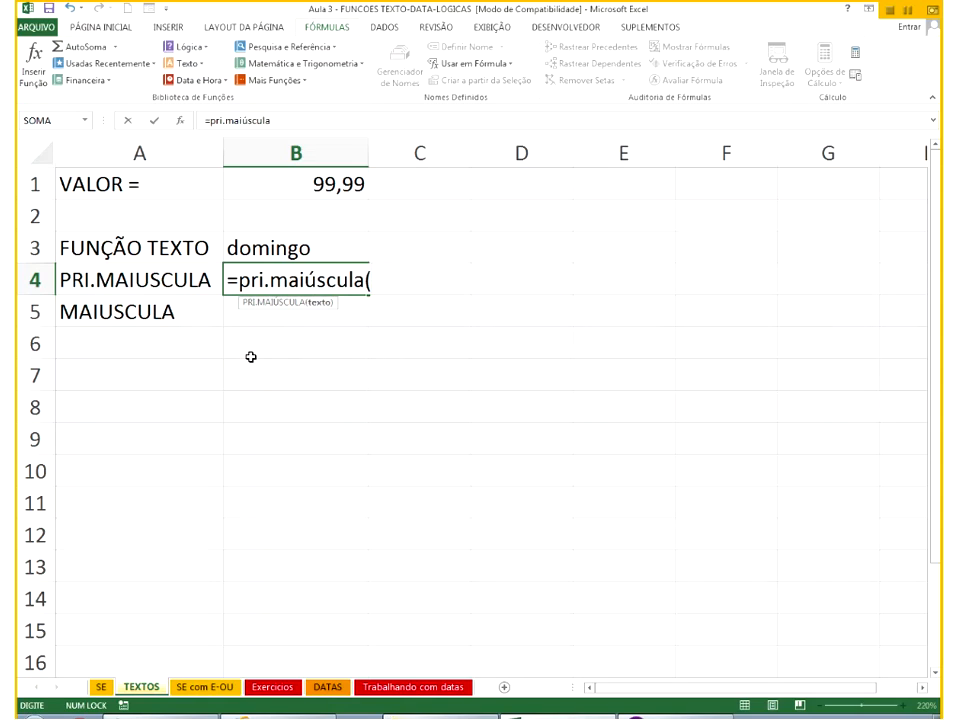
key(Up)
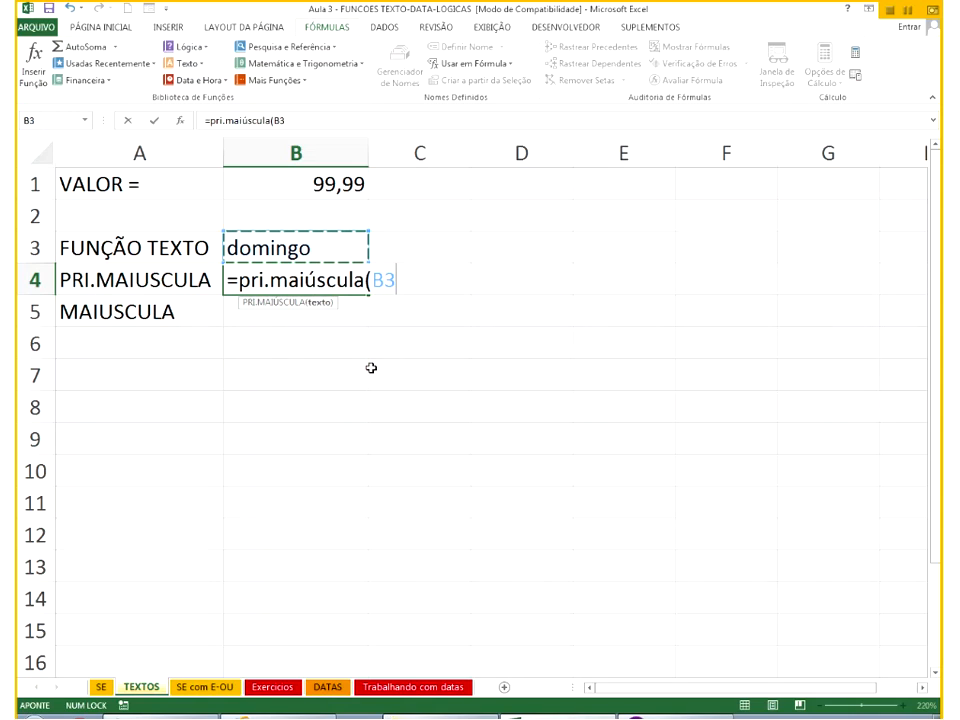
text())
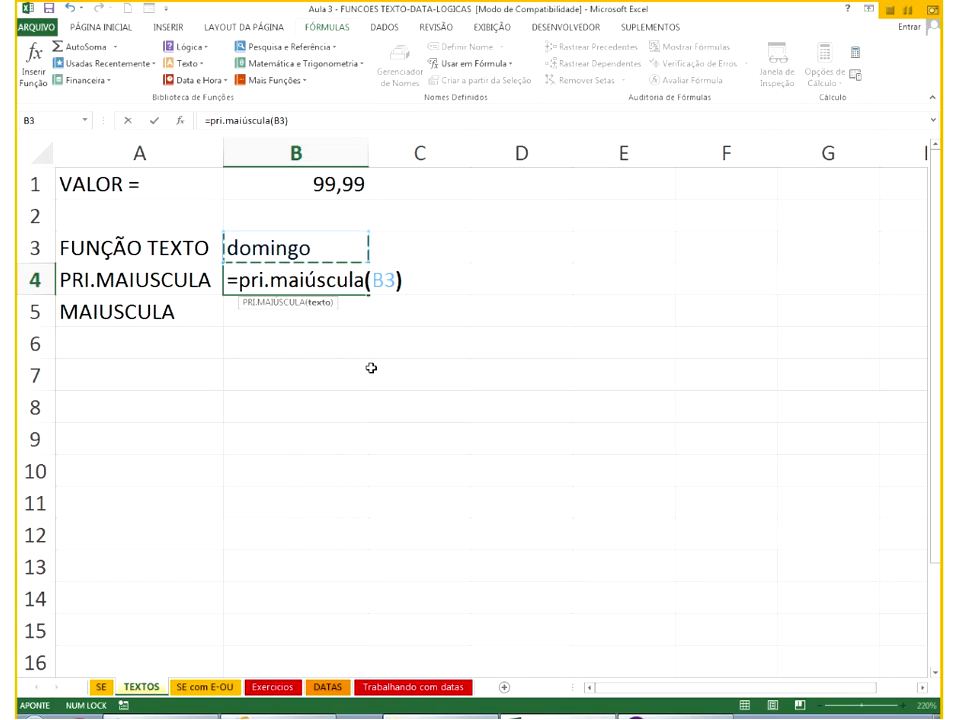
key(Return)
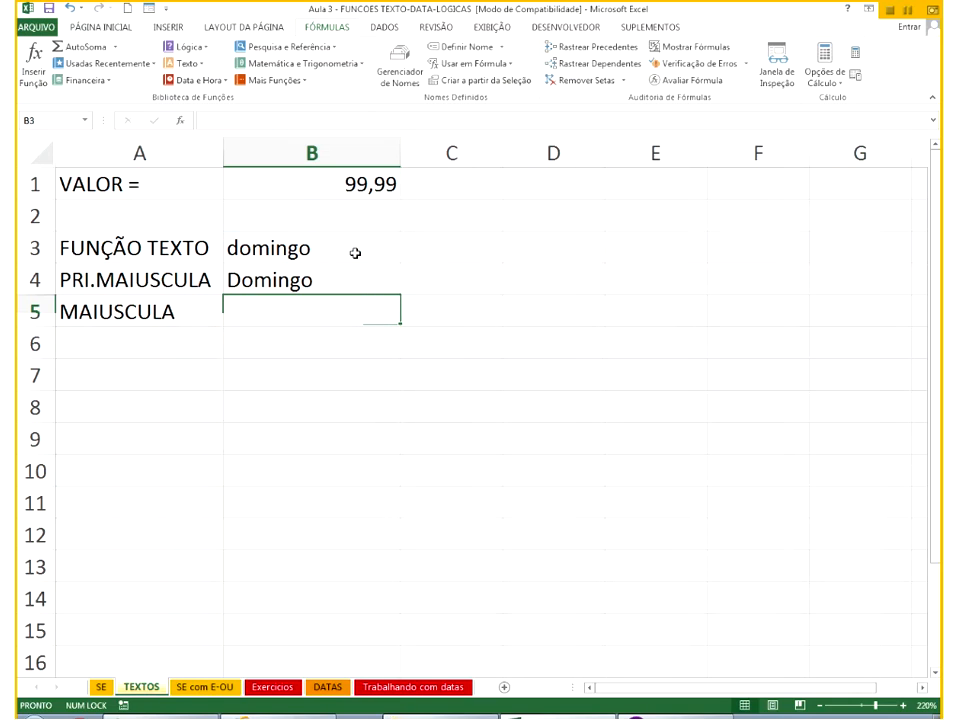
Nest the TEXTO formula in B3 inside the PRI.MAIÚSCULA function, close its parenthesis, and commit it.
double_click(355, 253)
key(Home)
key(Right)
text(pri)
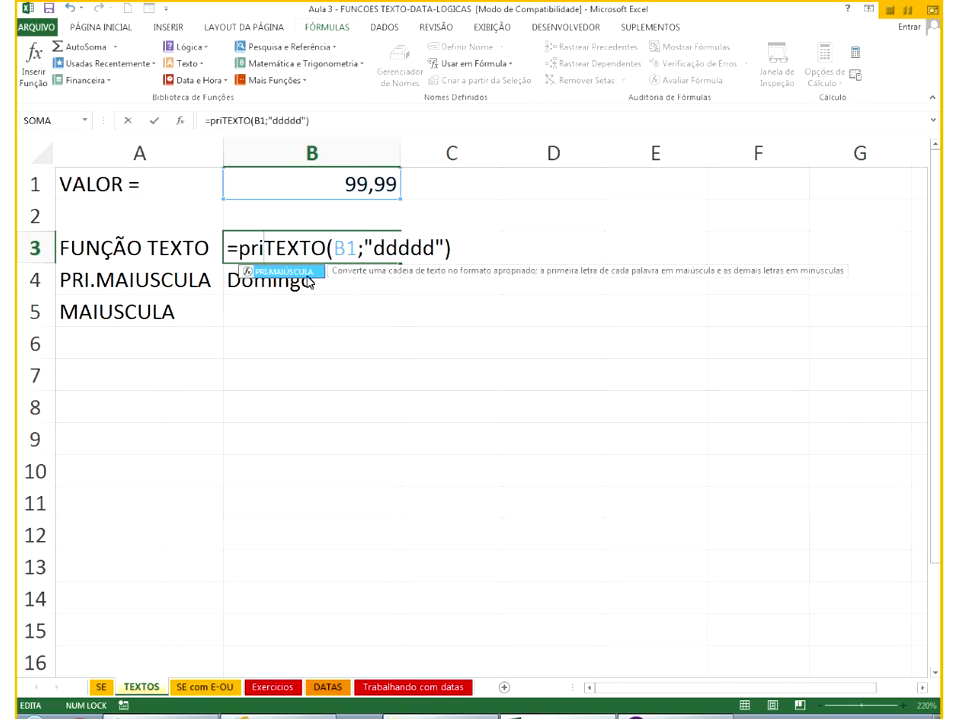
key(Tab)
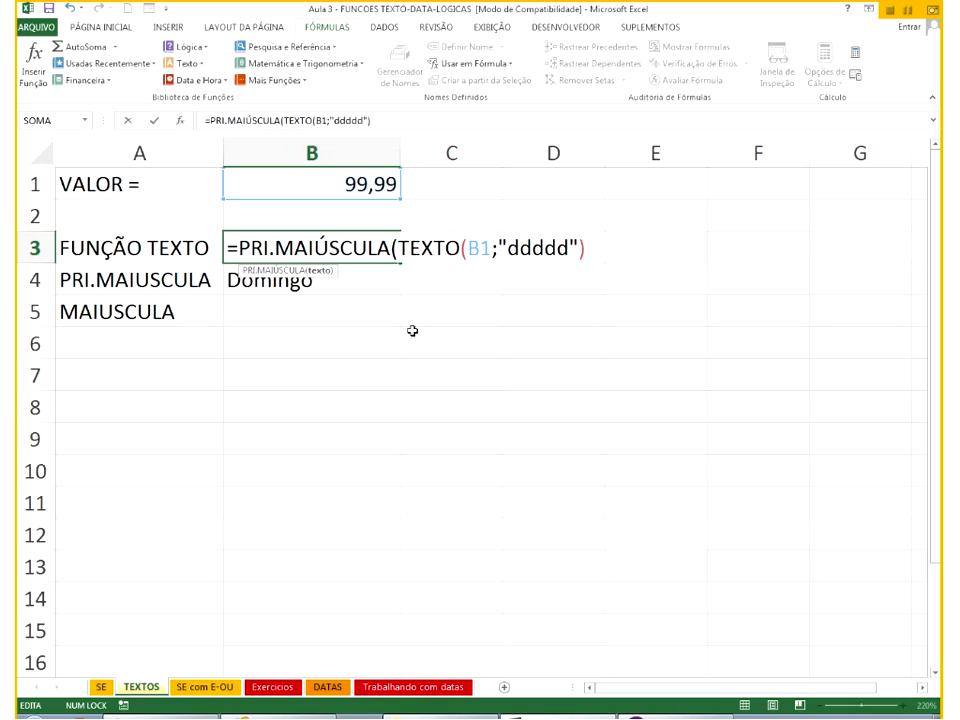
click(590, 252)
text())
key(Return)
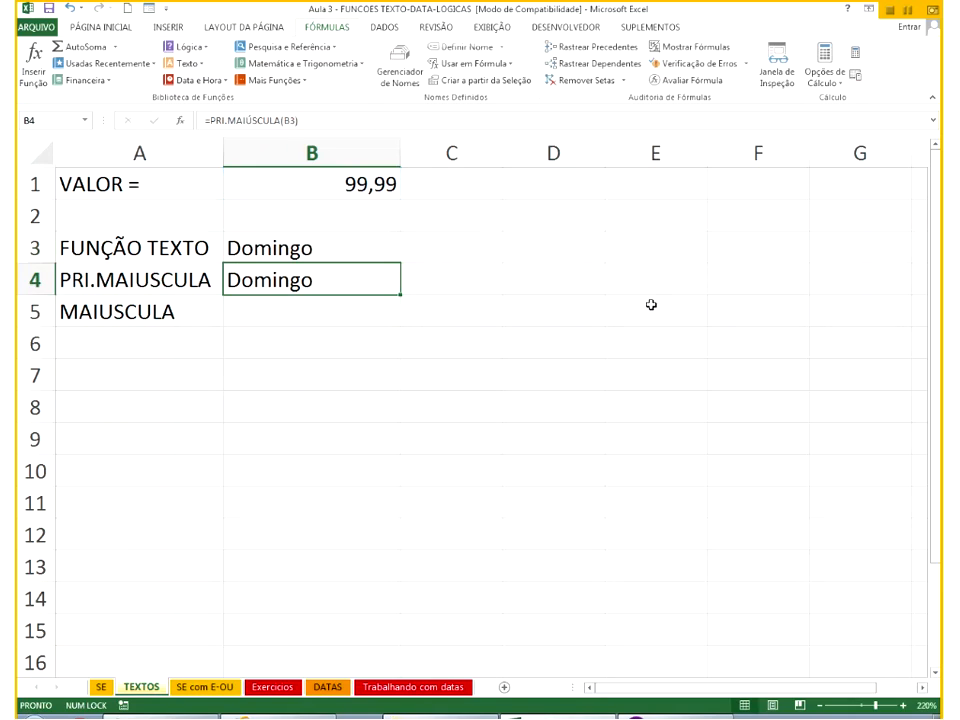
Clear B4, and change the outer function in the B3 formula to MAIÚSCULA.
double_click(278, 247)
drag(274, 247, 238, 247)
key(Delete)
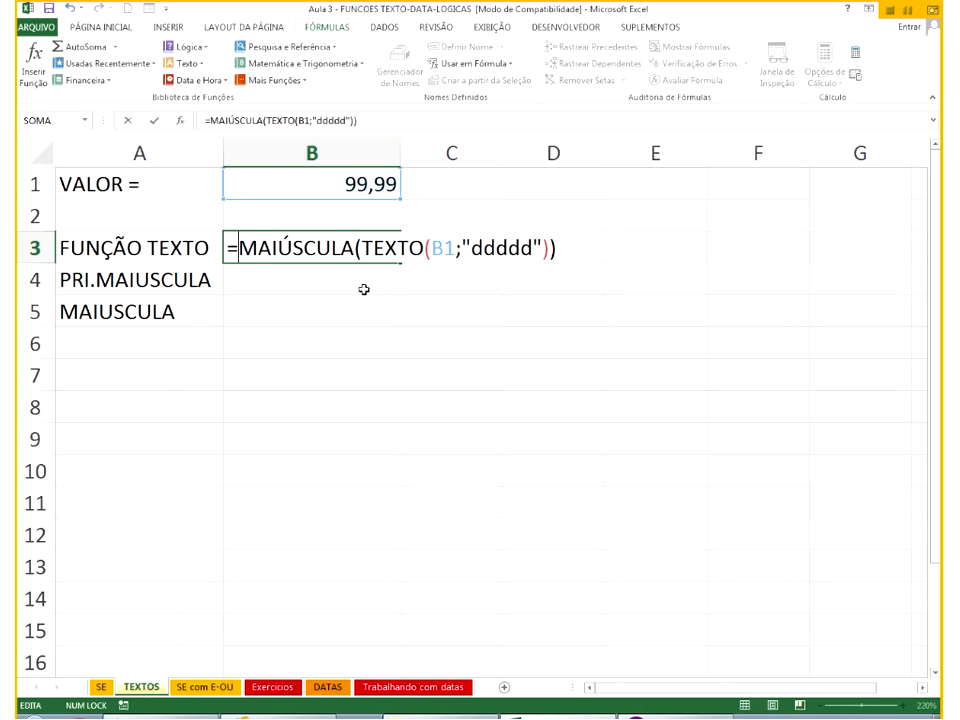
key(Return)
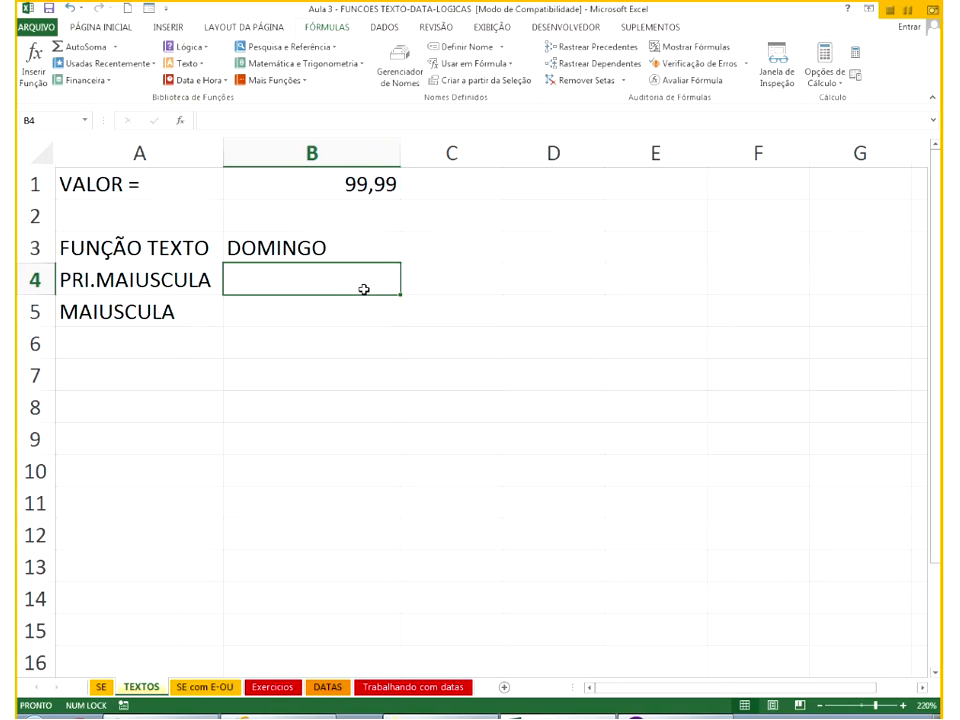
Remove the outer MAIÚSCULA function and its opening parenthesis from the B3 formula.
click(333, 247)
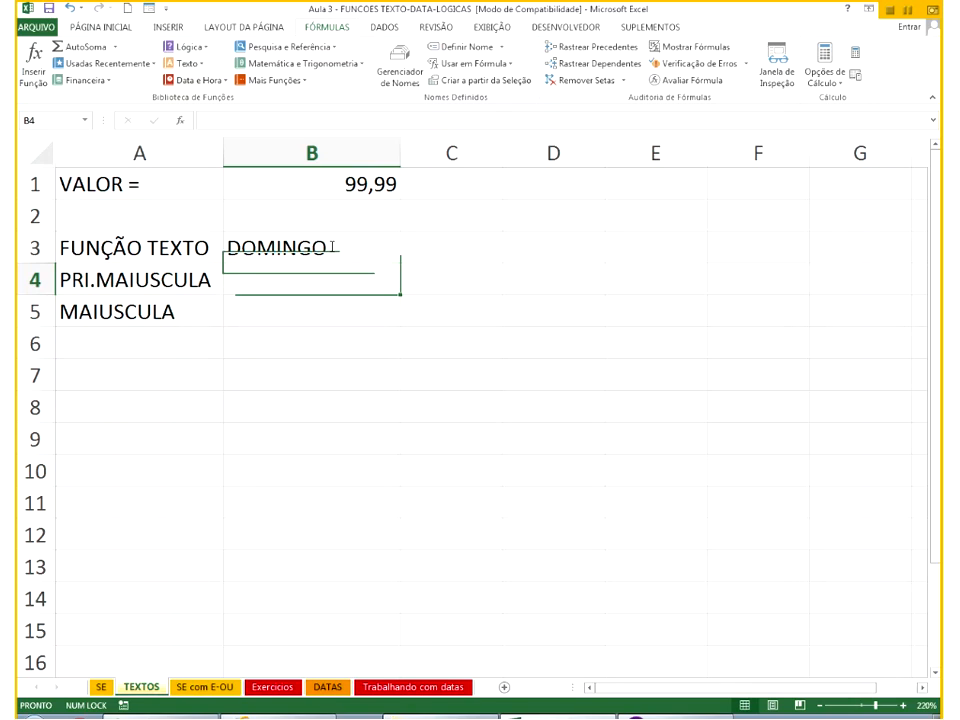
double_click(332, 247)
drag(355, 250, 260, 259)
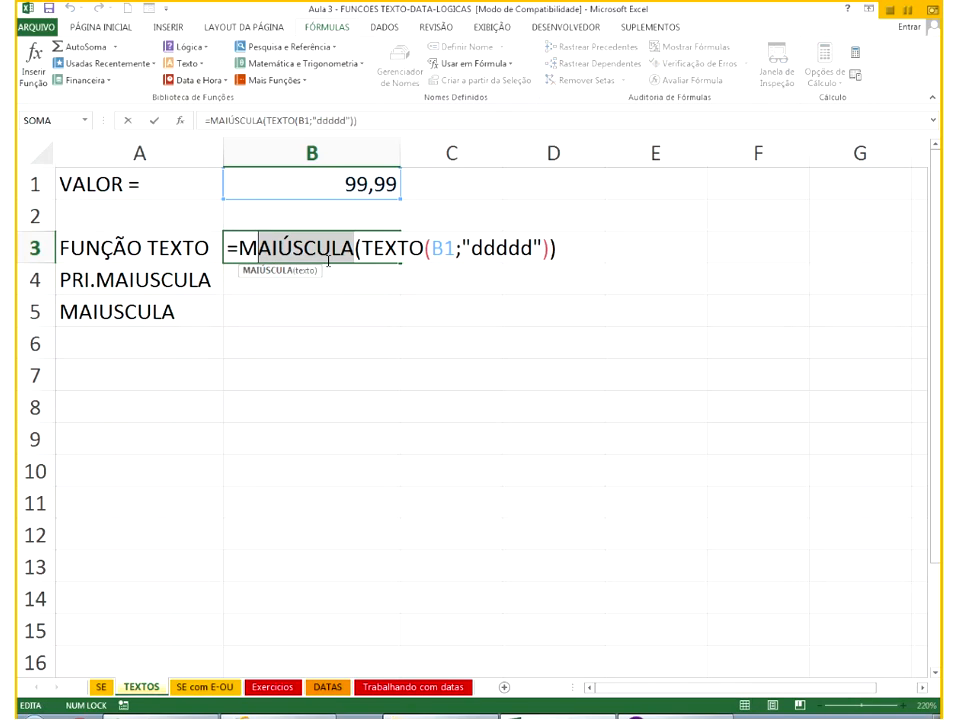
key(BackSpace)
key(BackSpace)
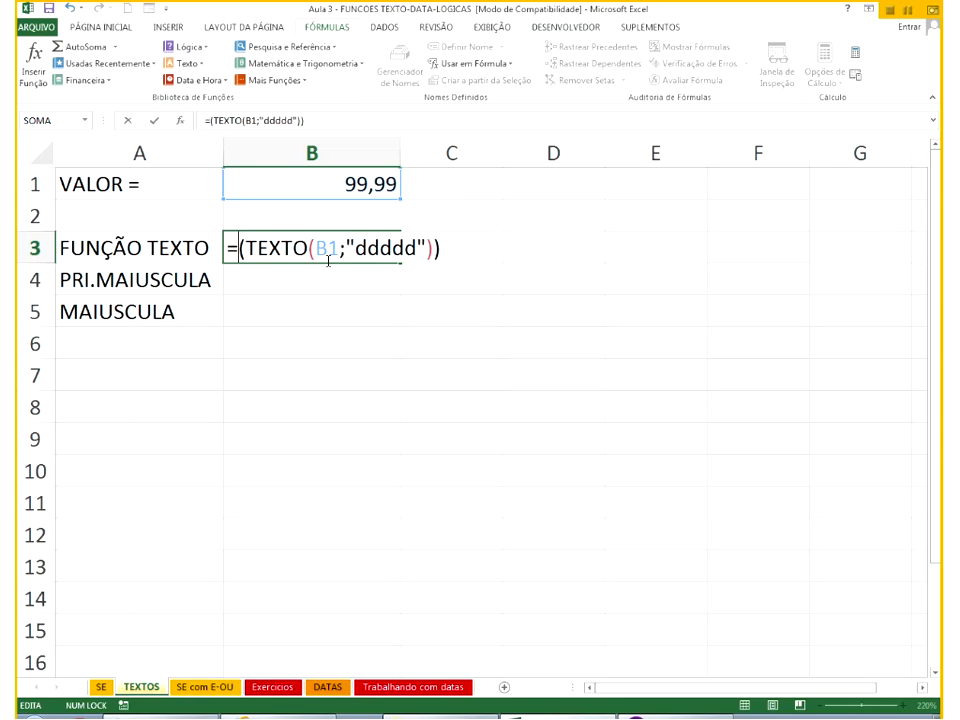
key(Delete)
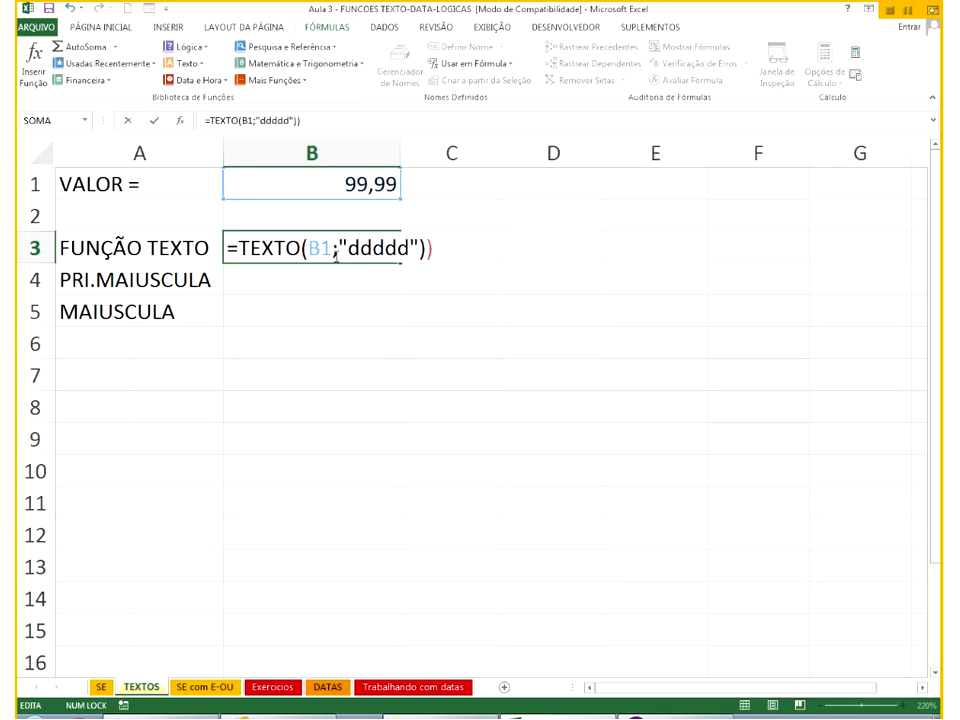
Replace the format in the B3 TEXTO formula with "dddd" and commit it.
double_click(325, 240)
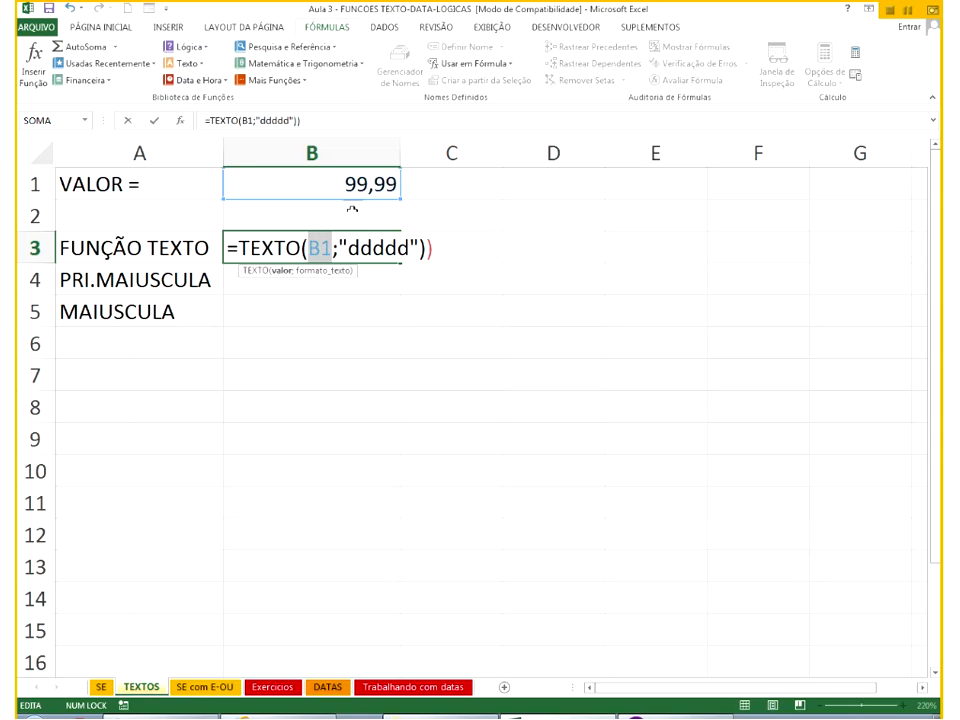
drag(348, 248, 408, 248)
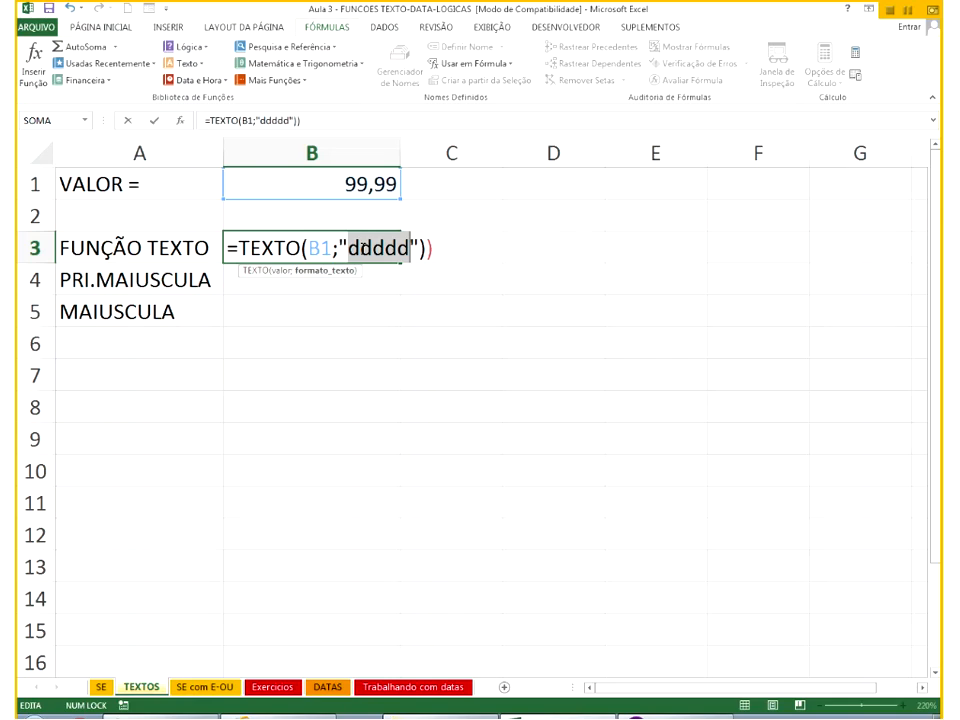
text(dddd)
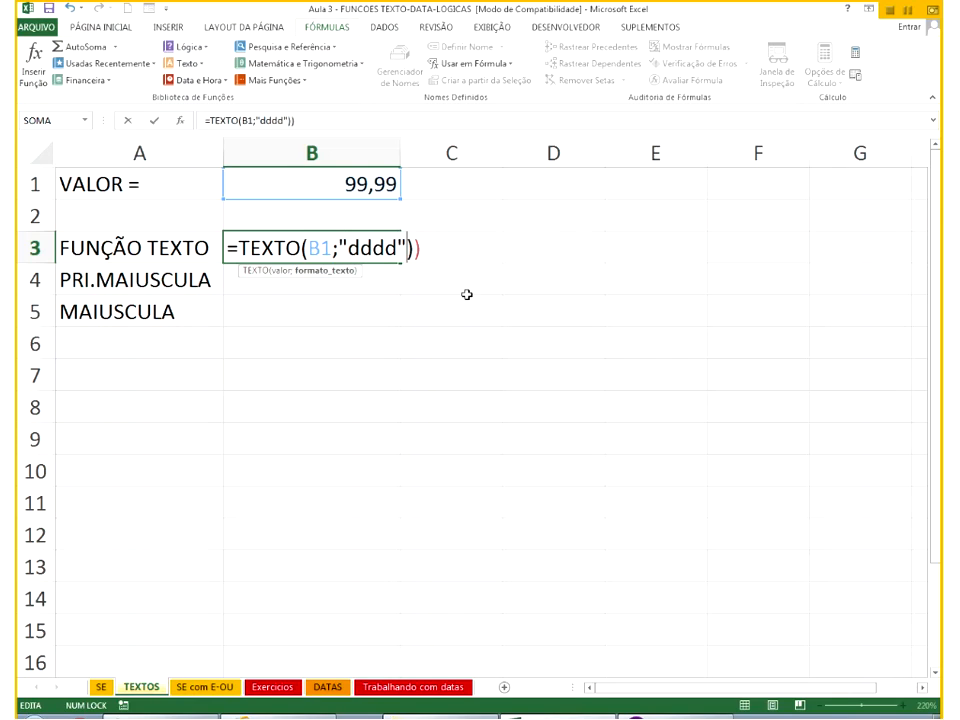
key(Return)
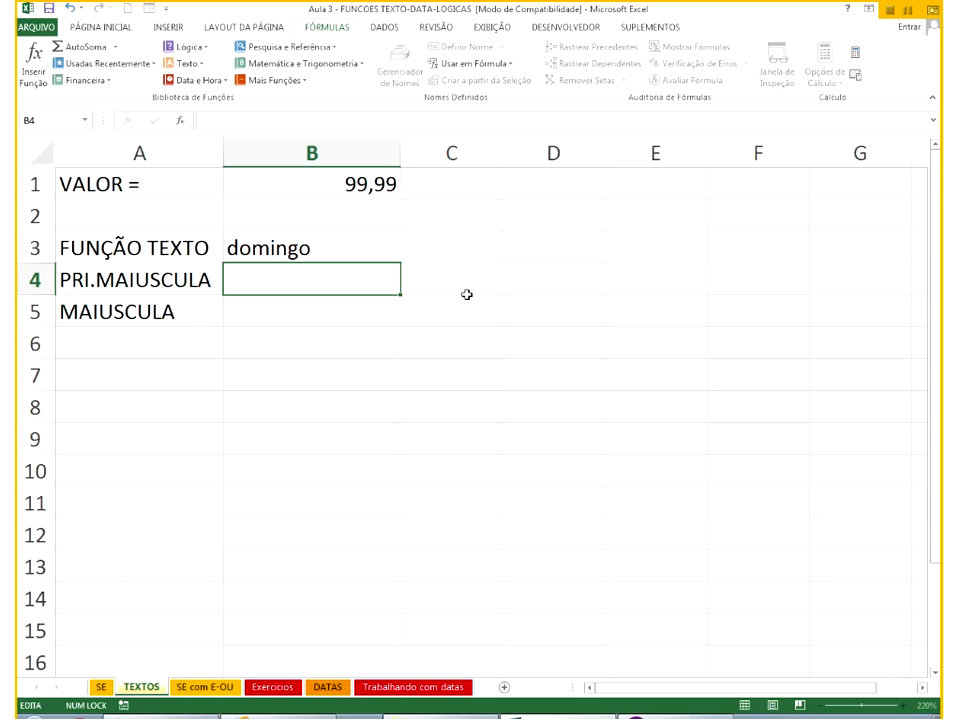
Start nesting the B3 TEXTO formula inside the MAIÚSCULA function by inserting "mai" before TEXTO.
key(Up)
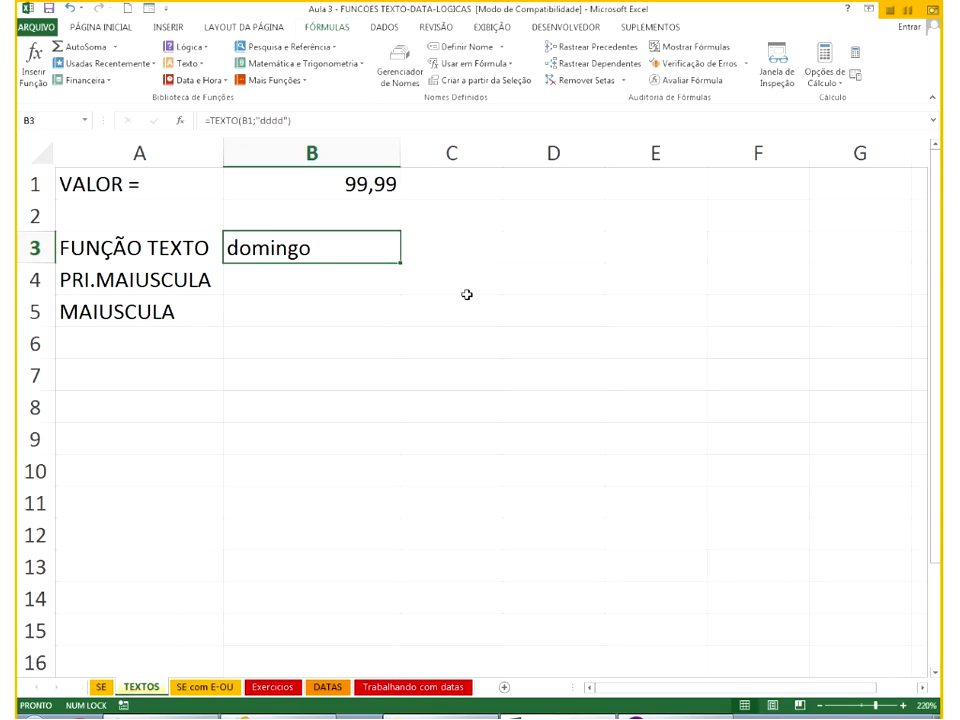
double_click(240, 250)
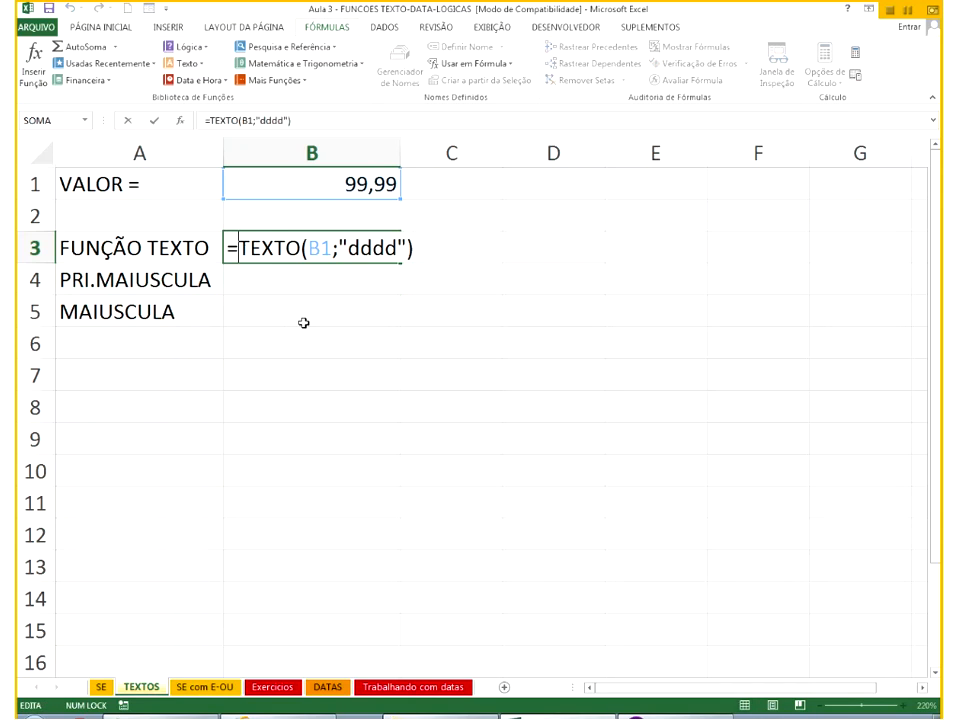
text(mai)
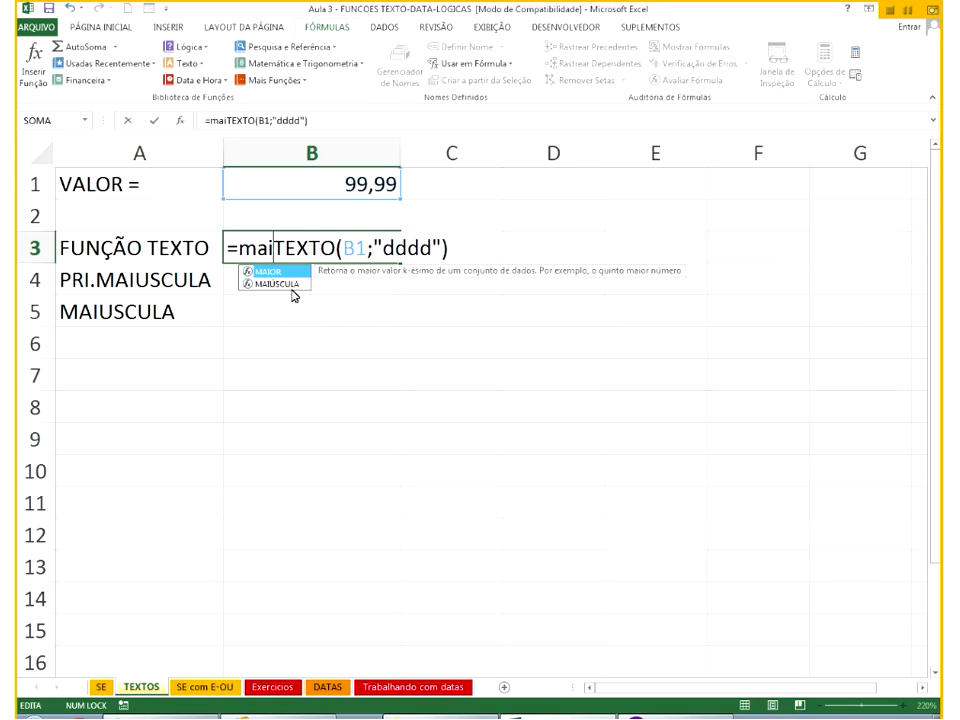
Wrap the TEXTO formula in cell B3 with the MAIÚSCULA function, giving =MAIÚSCULA(TEXTO(B1;"dddd")).
click(289, 284)
double_click(289, 284)
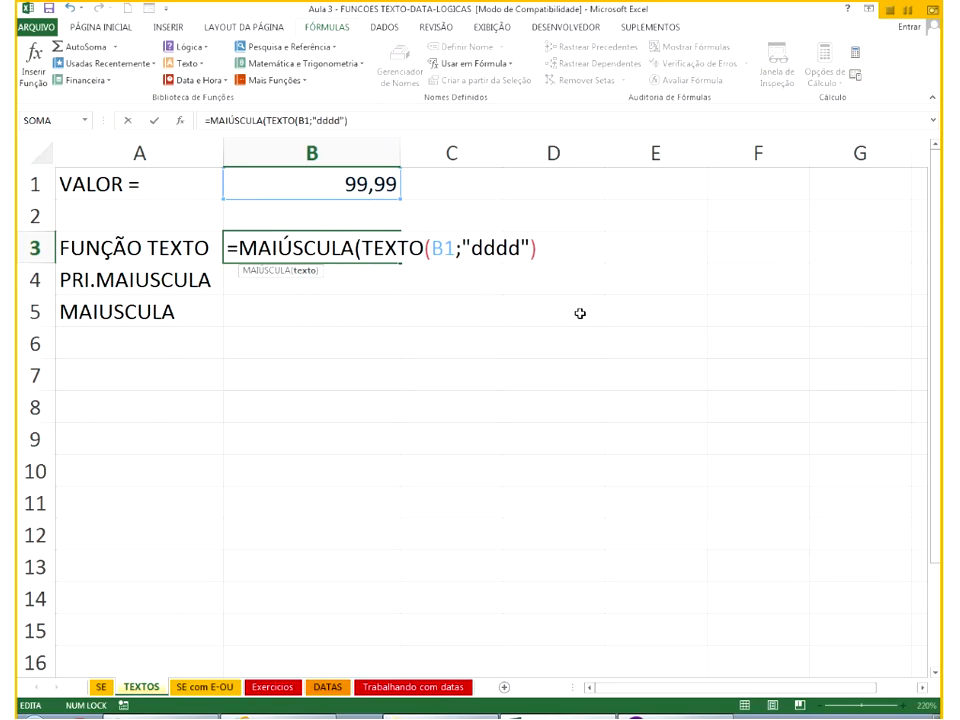
text())
key(Return)
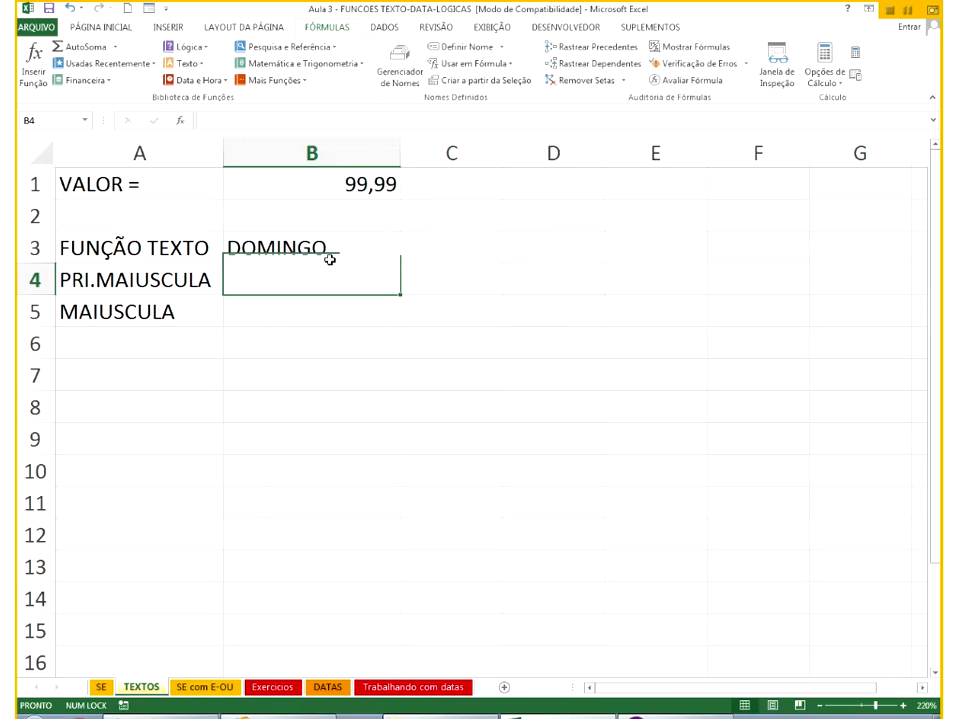
Change the outer function in cell B3 to PRI.MAIÚSCULA, keeping TEXTO(B1;"dddd") as its argument.
click(328, 255)
double_click(235, 255)
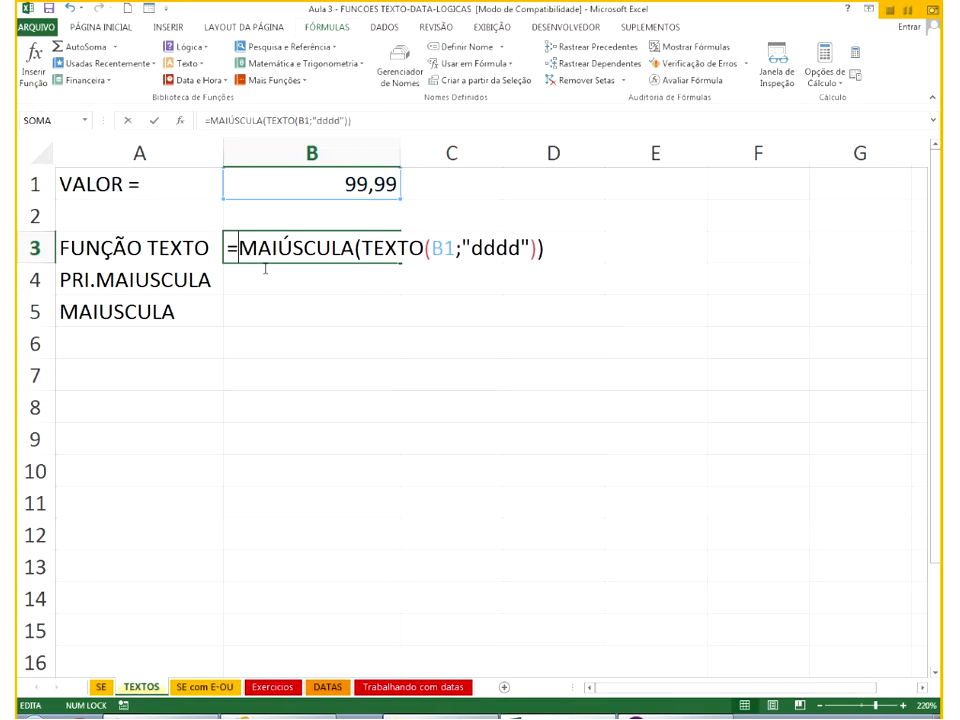
text(pri)
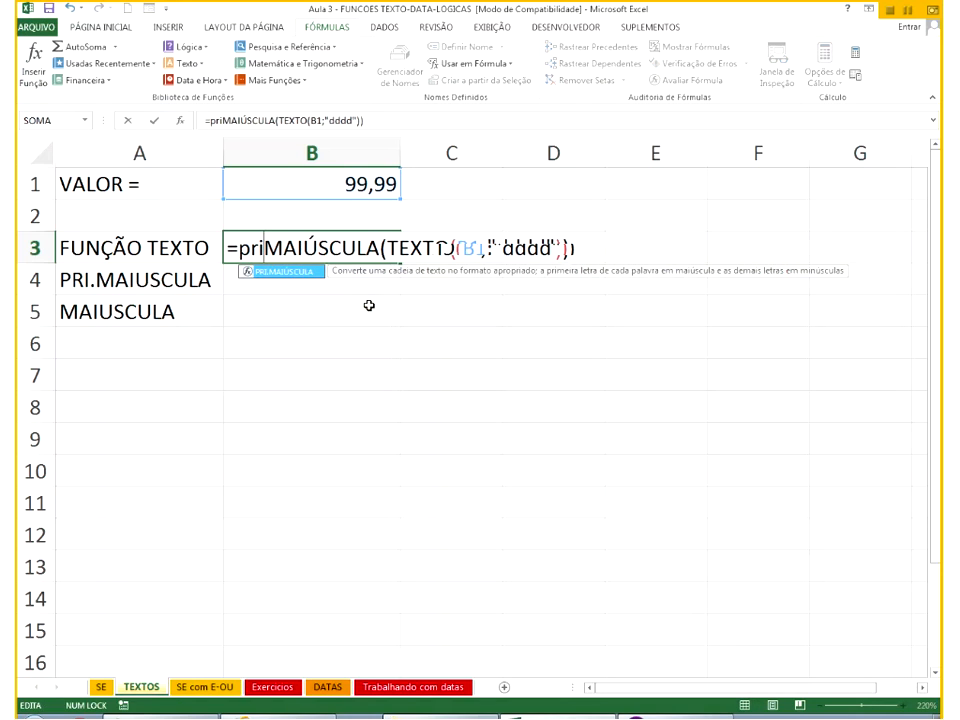
text(.,)
key(BackSpace)
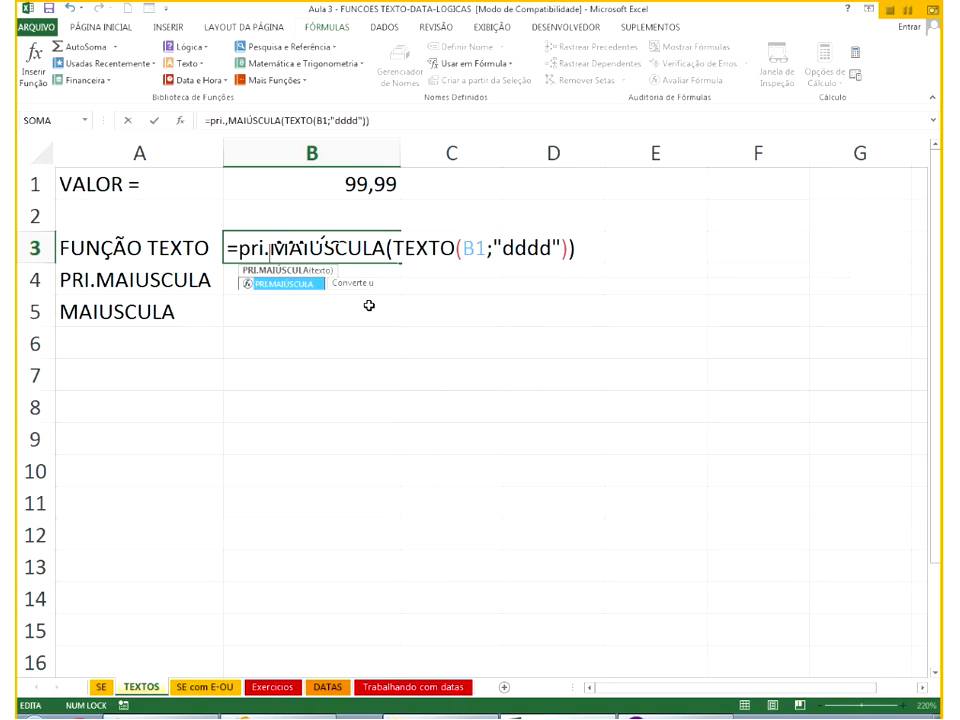
key(Return)
click(302, 250)
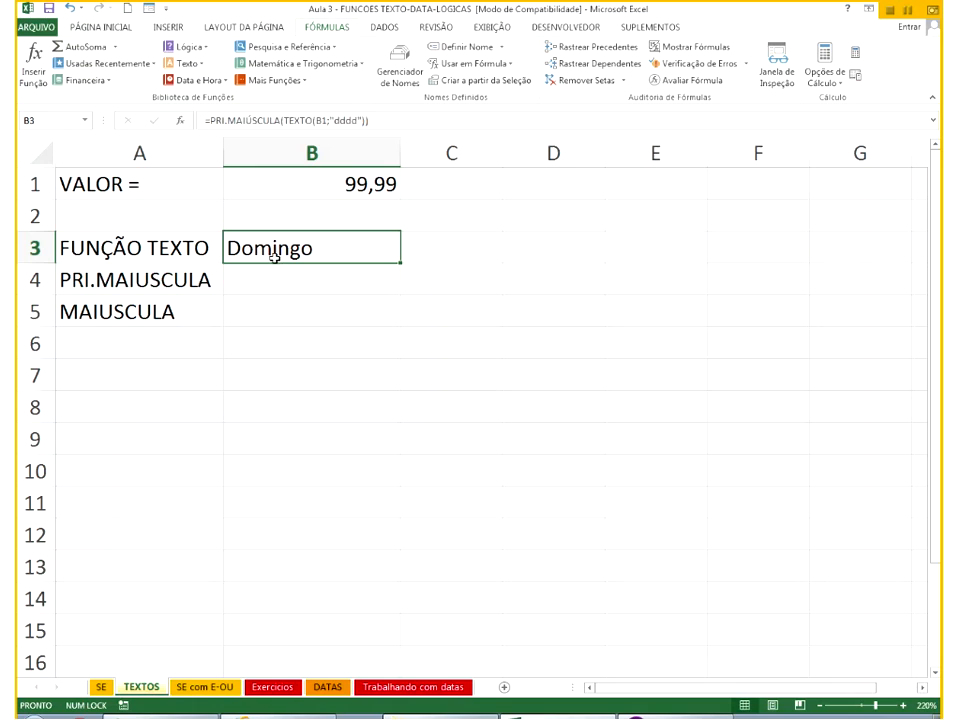
double_click(272, 252)
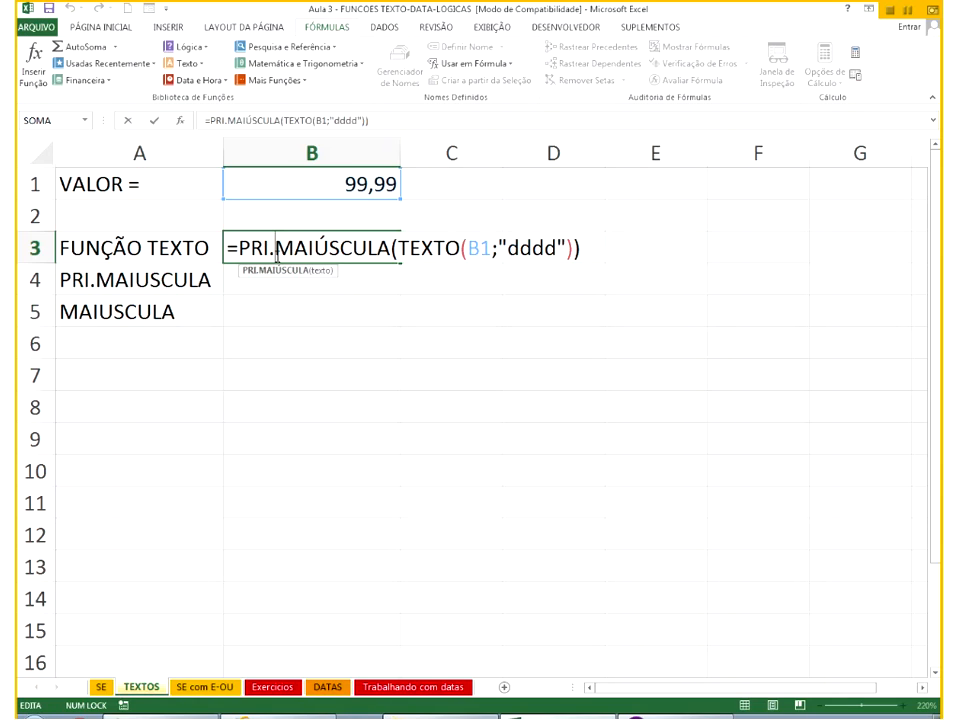
drag(240, 248, 490, 248)
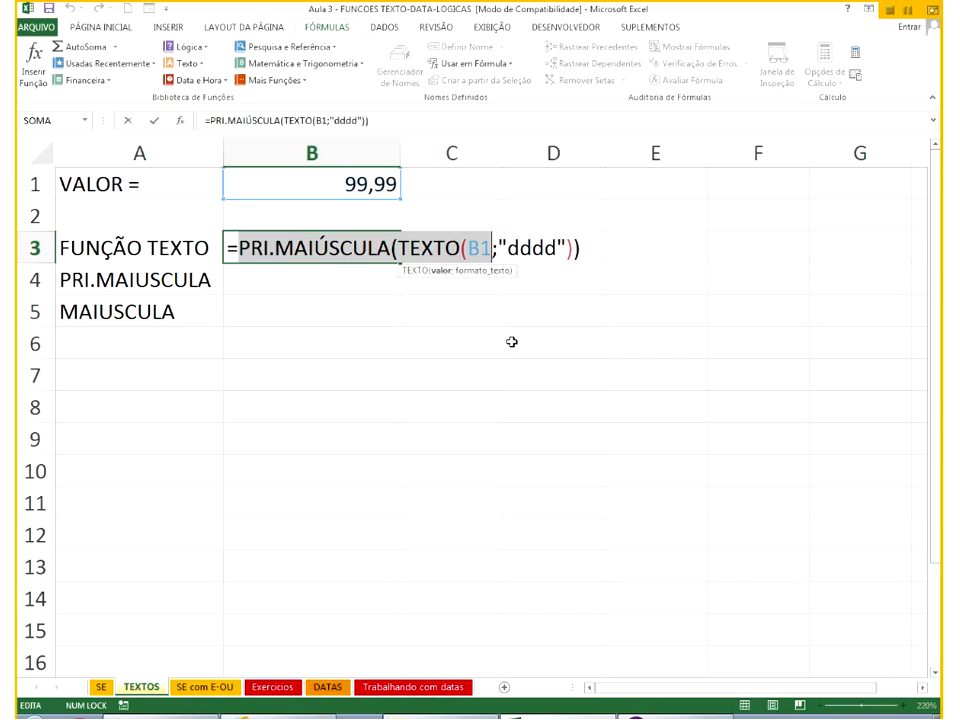
key(Escape)
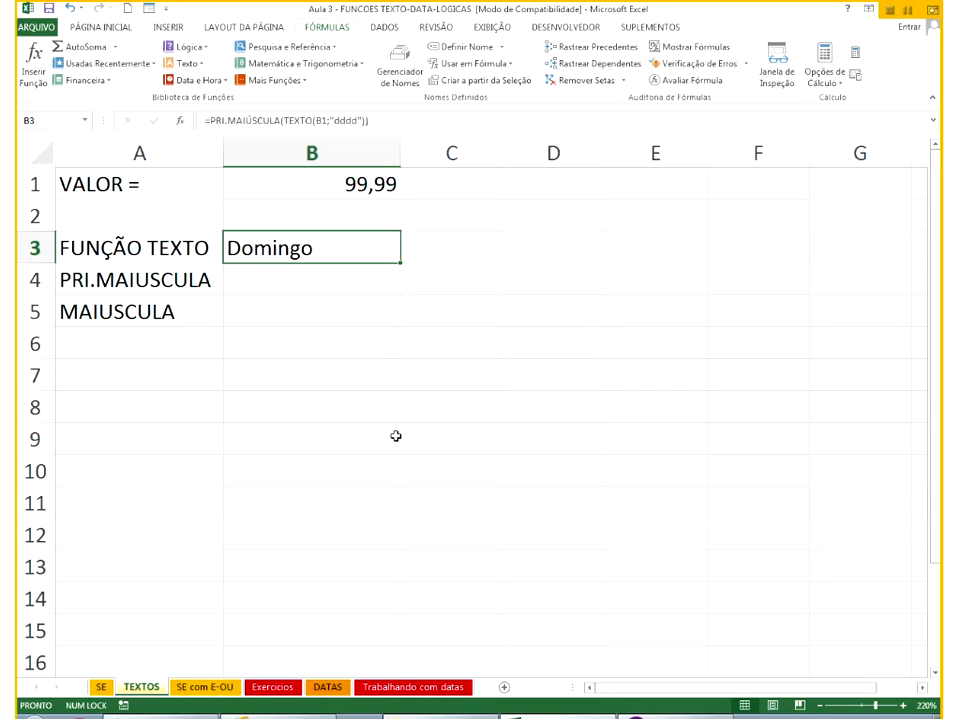
Open the Exercicios worksheet with the employee table and the DADOS DE CÁLCULO block.
click(222, 686)
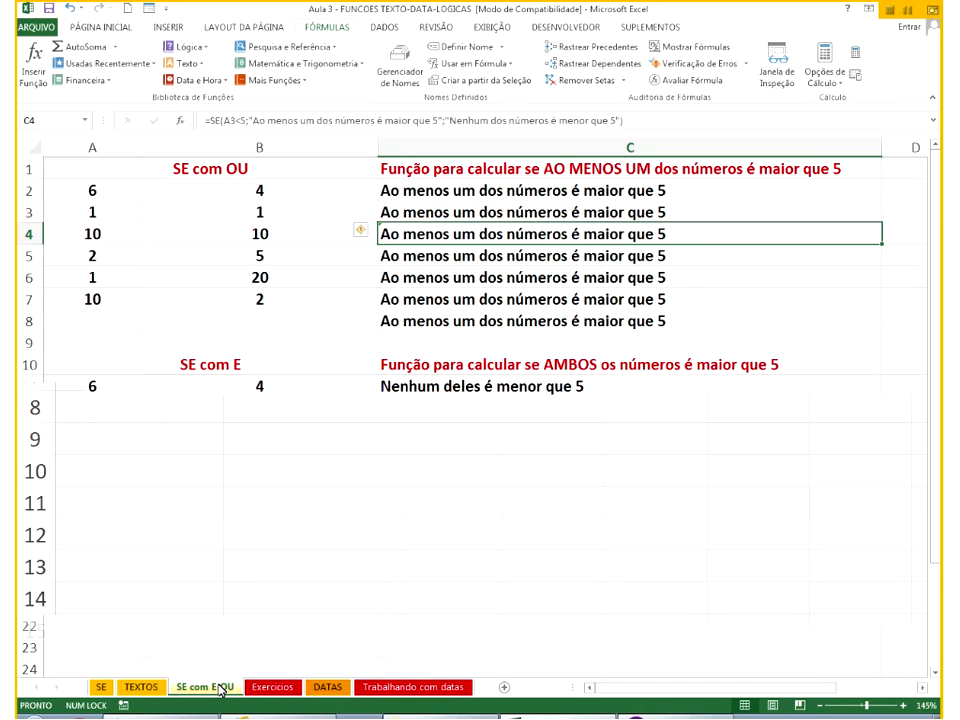
click(273, 688)
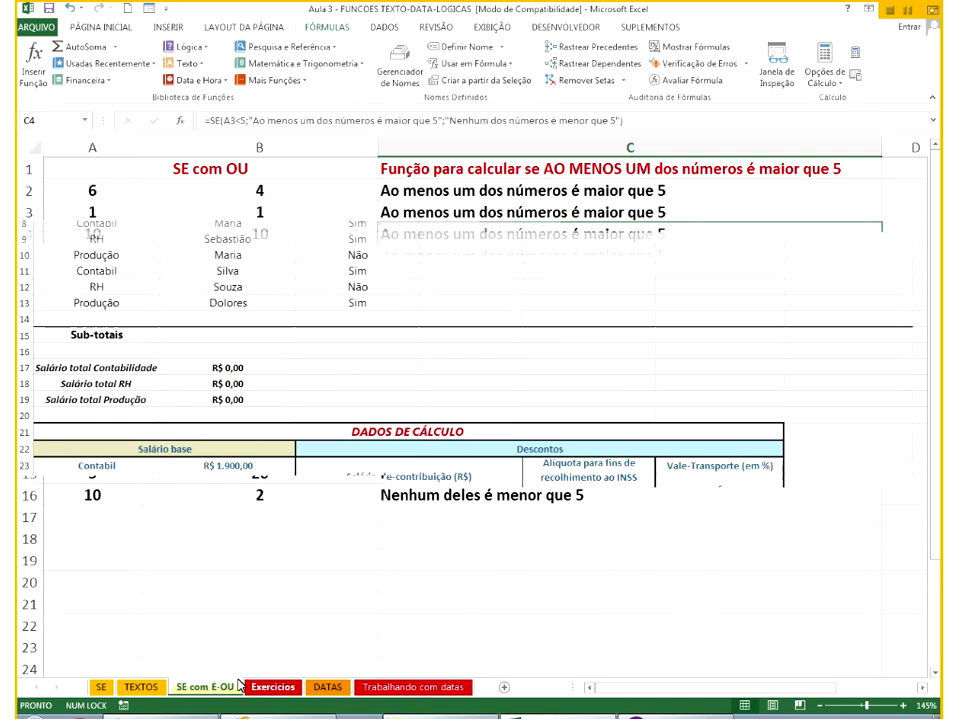
key(ctrl+Page_Up)
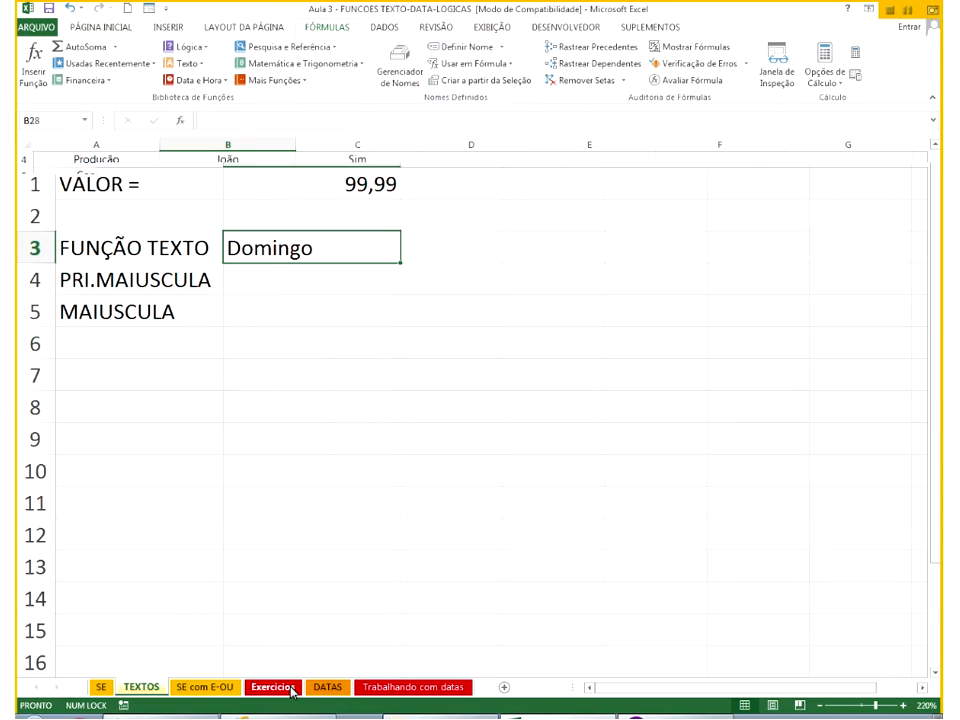
click(271, 687)
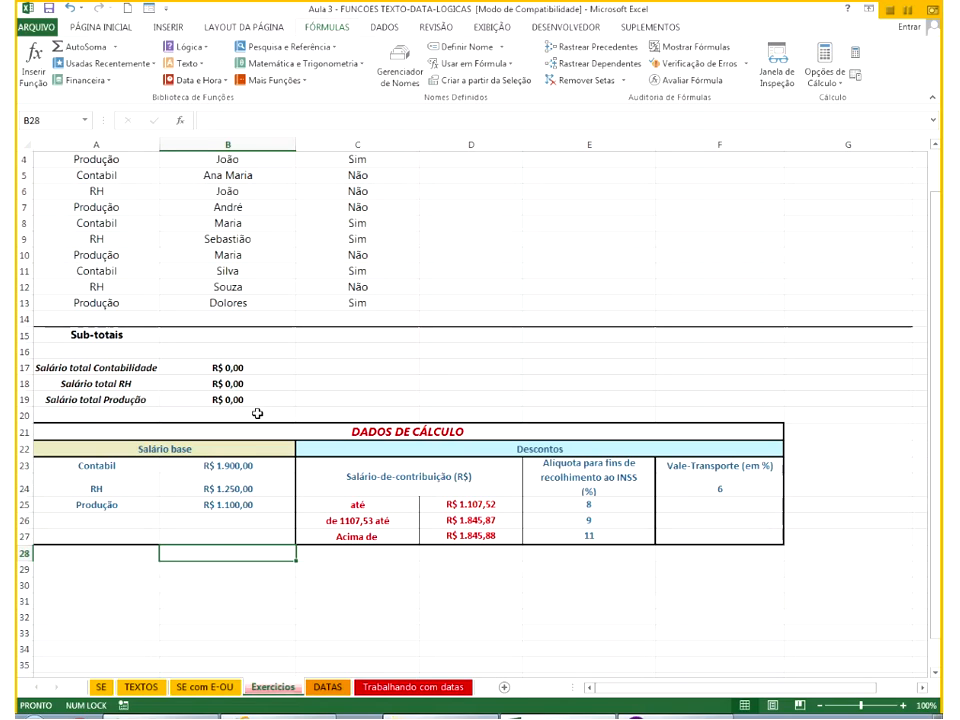
scroll(293, 440, up, 4)
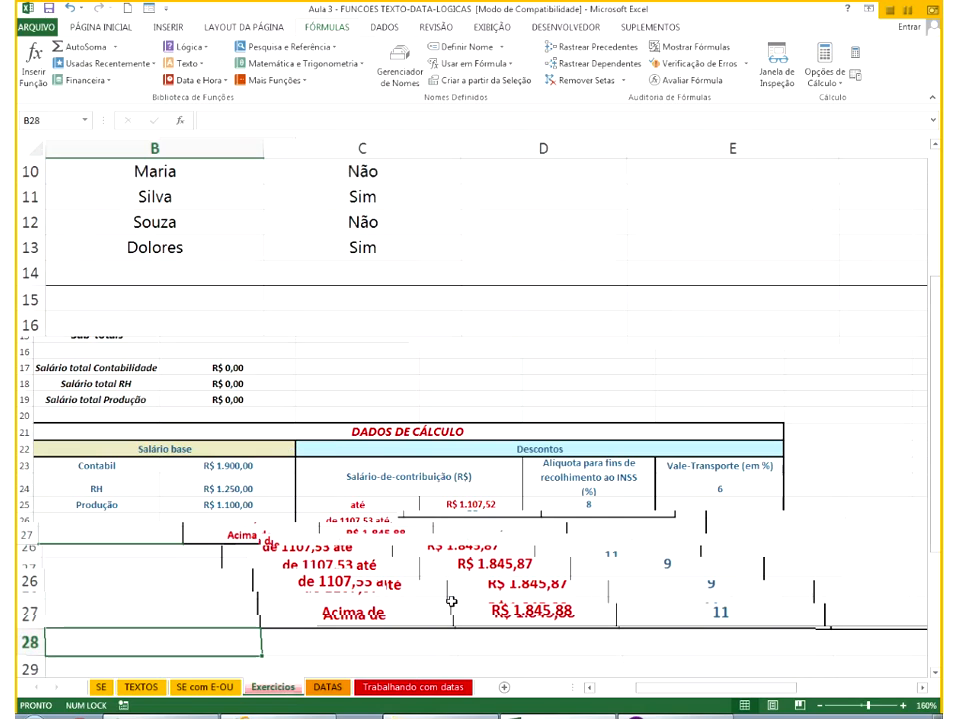
scroll(470, 641, down, 3)
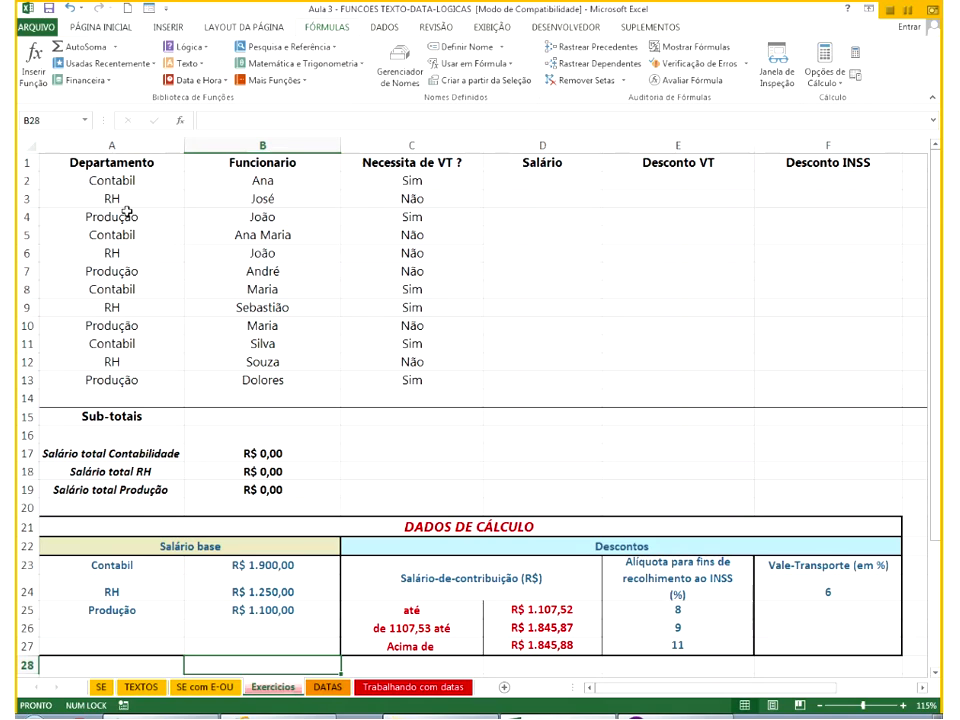
Examine the Departamento, Funcionario and Necessita de VT columns of the employee table in relation to the empty Salário column.
drag(111, 180, 454, 364)
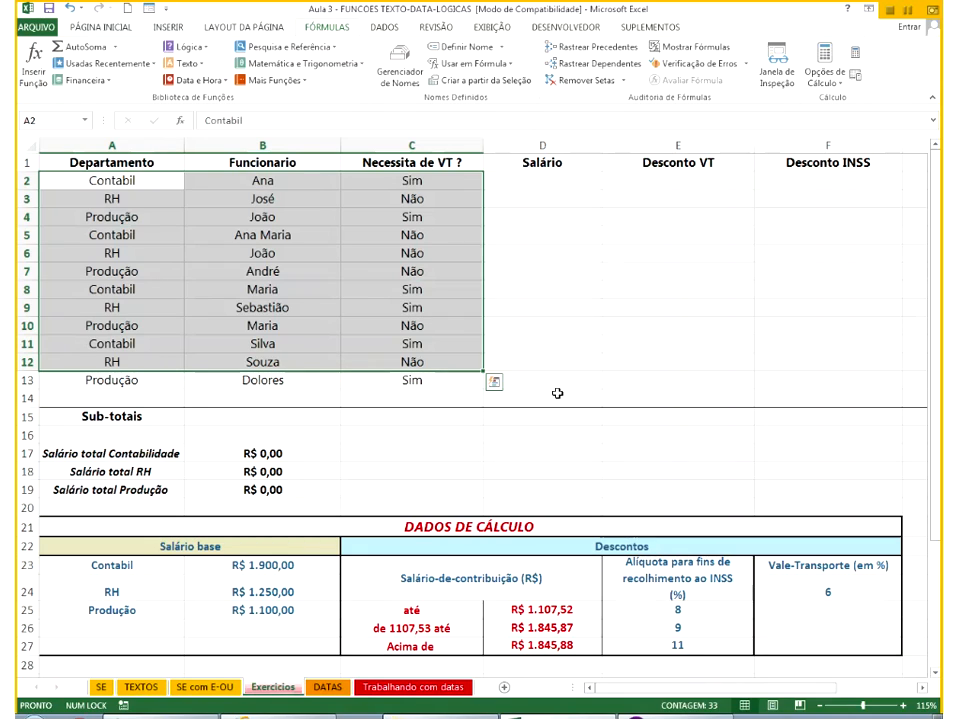
click(560, 183)
drag(125, 181, 268, 181)
click(390, 172)
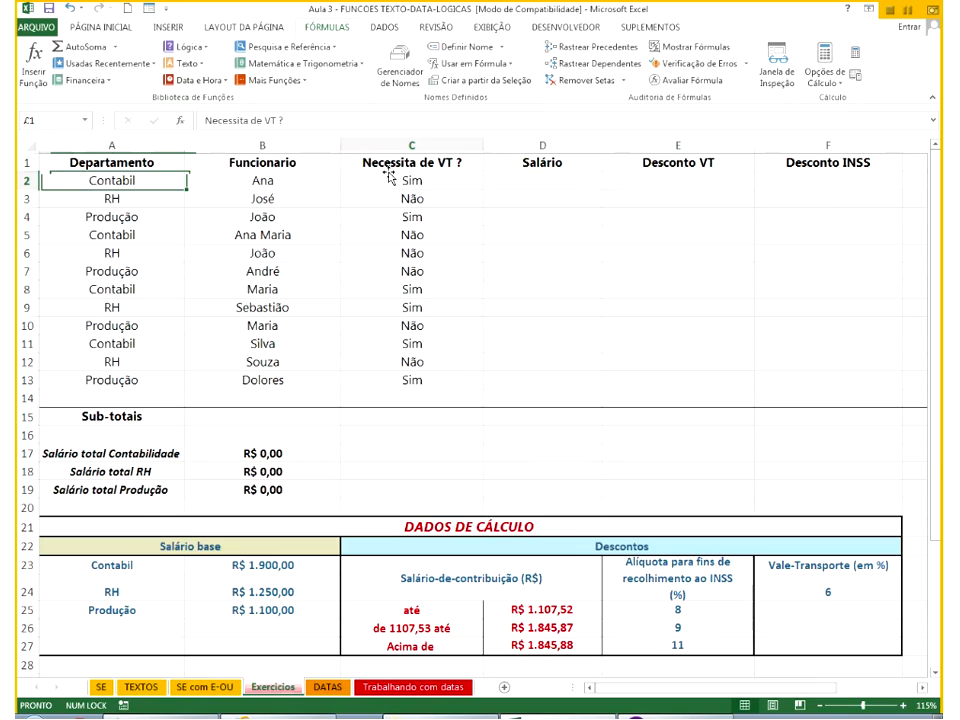
key(Down)
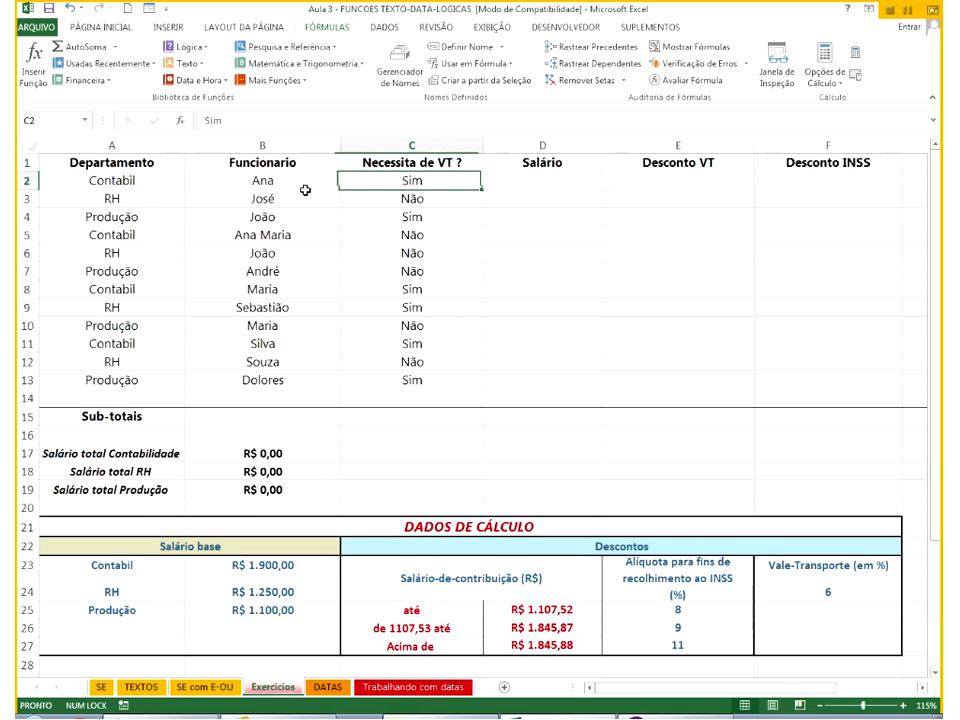
click(187, 182)
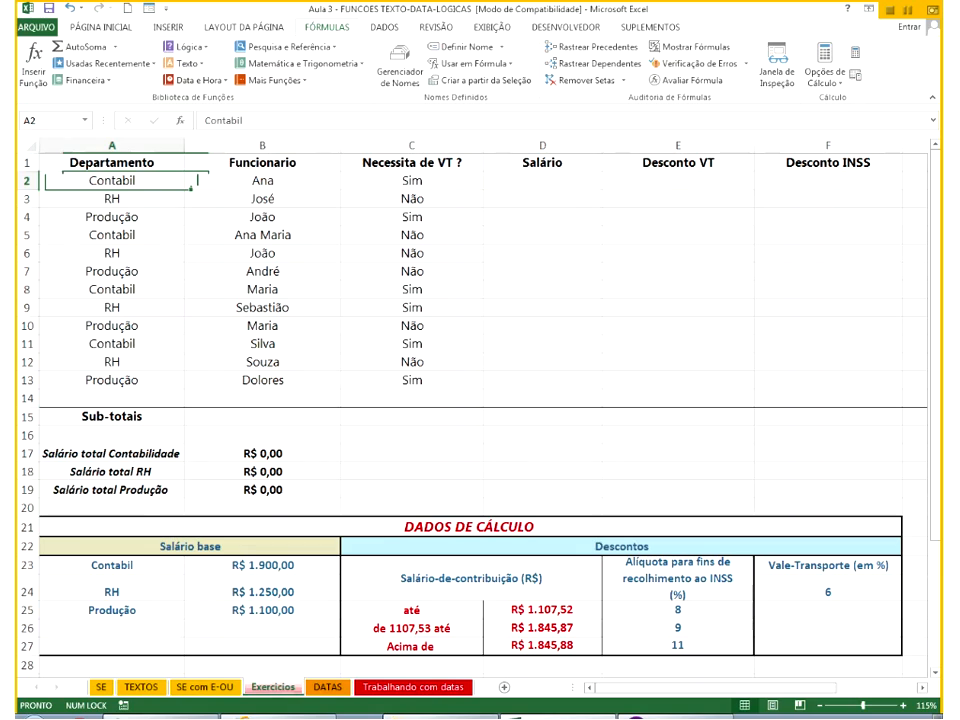
click(560, 182)
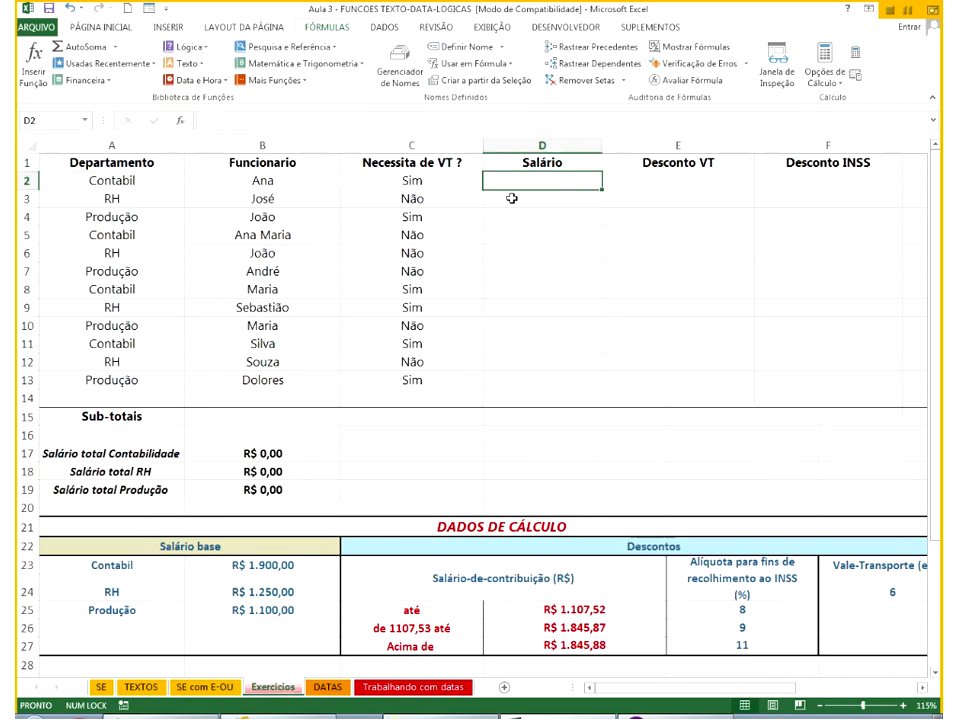
click(244, 185)
click(166, 195)
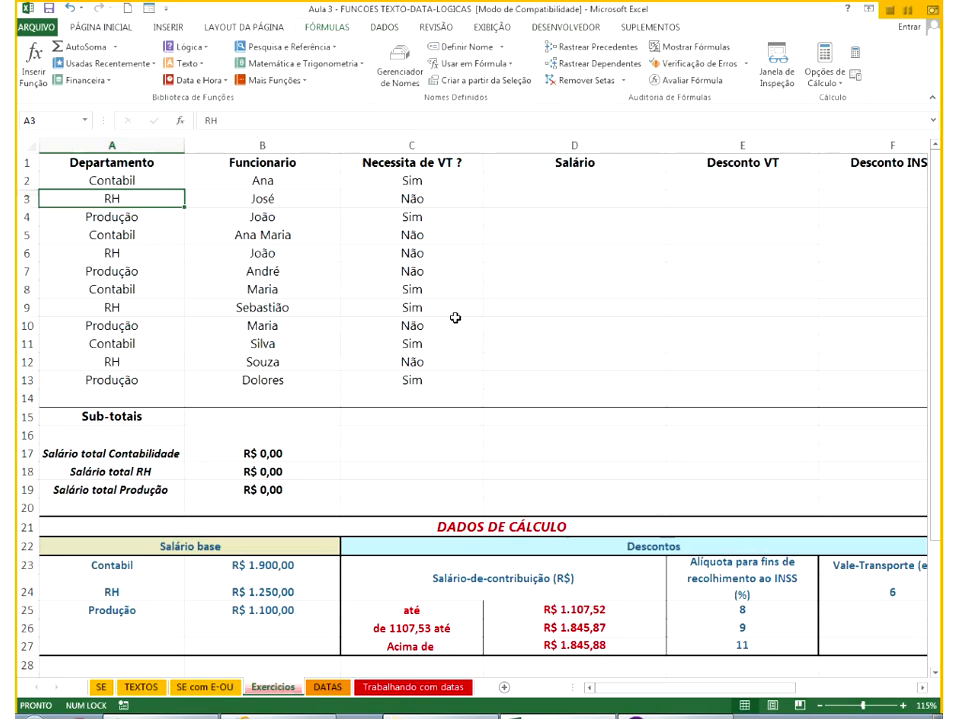
key(Up)
Enter =SE(A2=A23;B23) in Salário cell D2 to look up the Contabil base salary, and fill it down to D13.
click(530, 182)
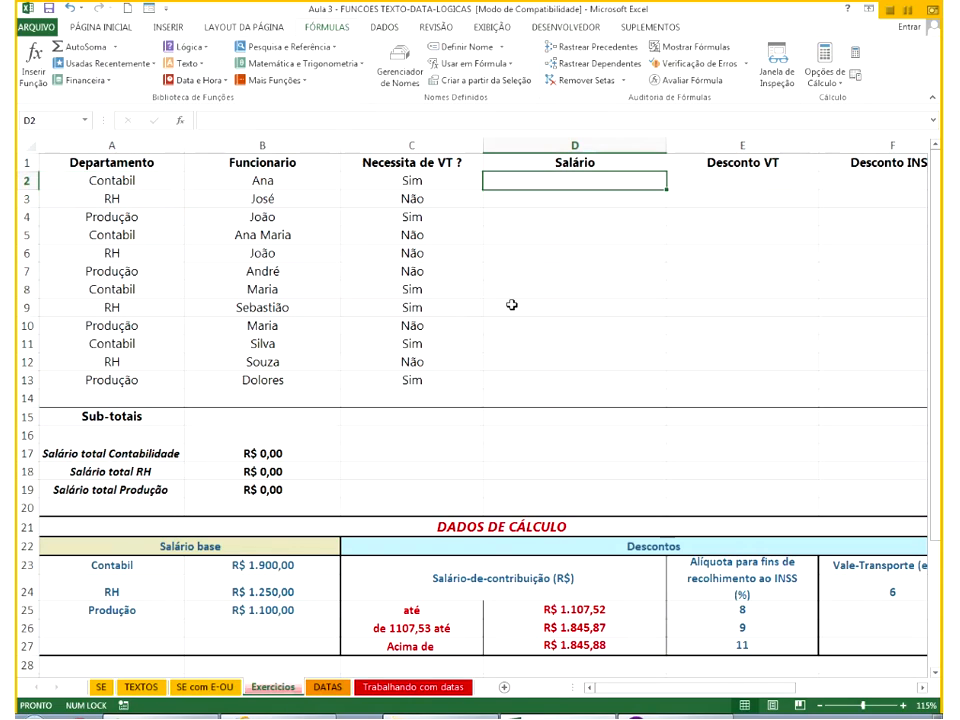
text(=se)
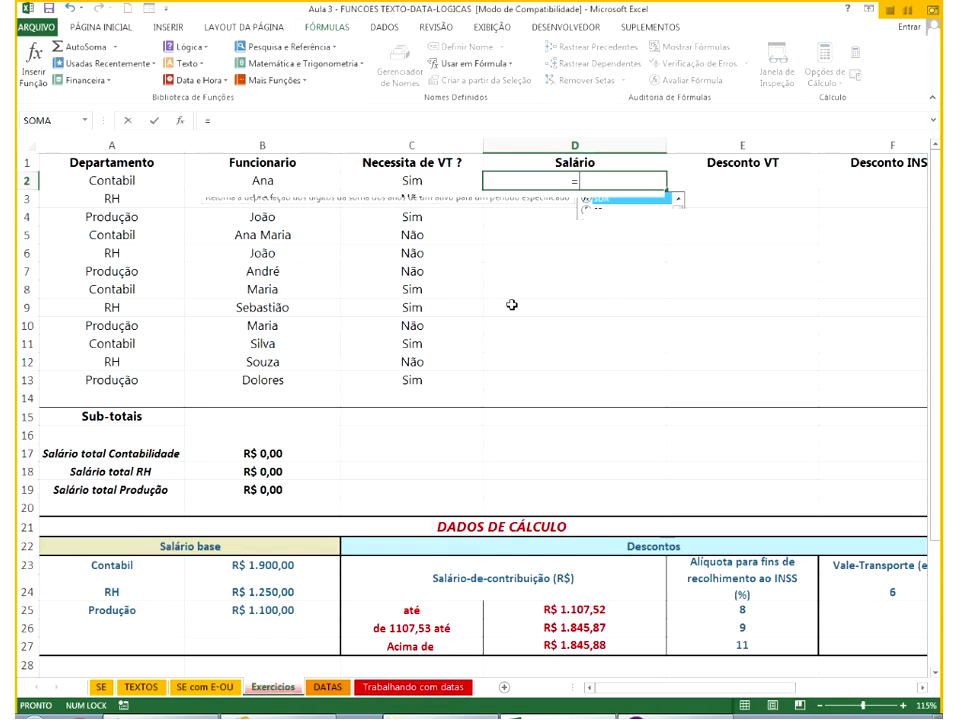
text(()
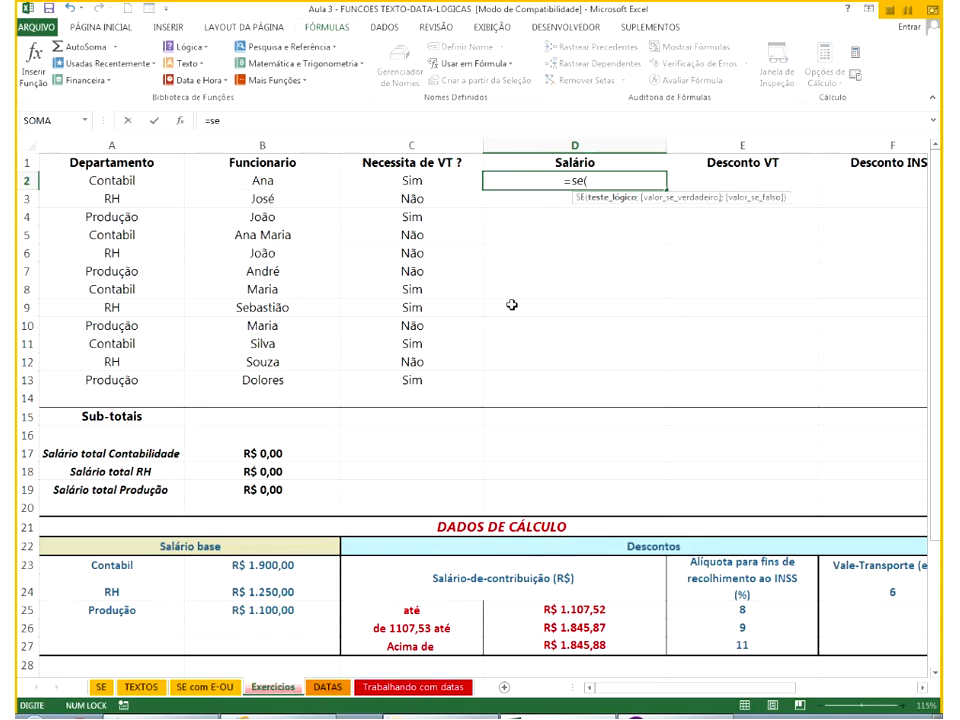
click(163, 186)
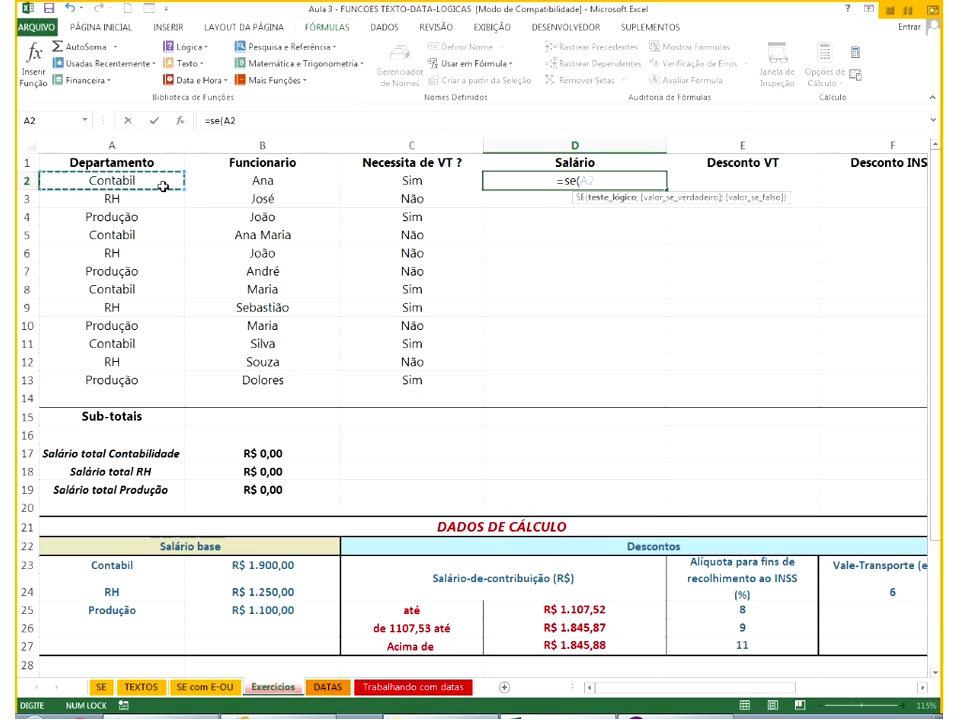
text(=)
click(172, 567)
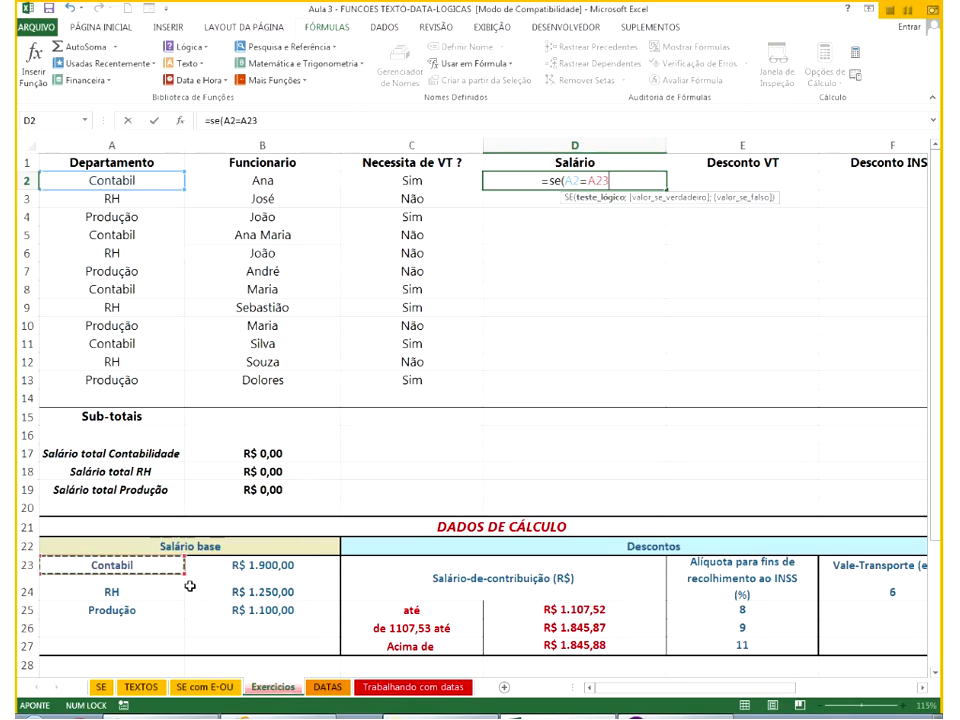
text(;)
click(215, 566)
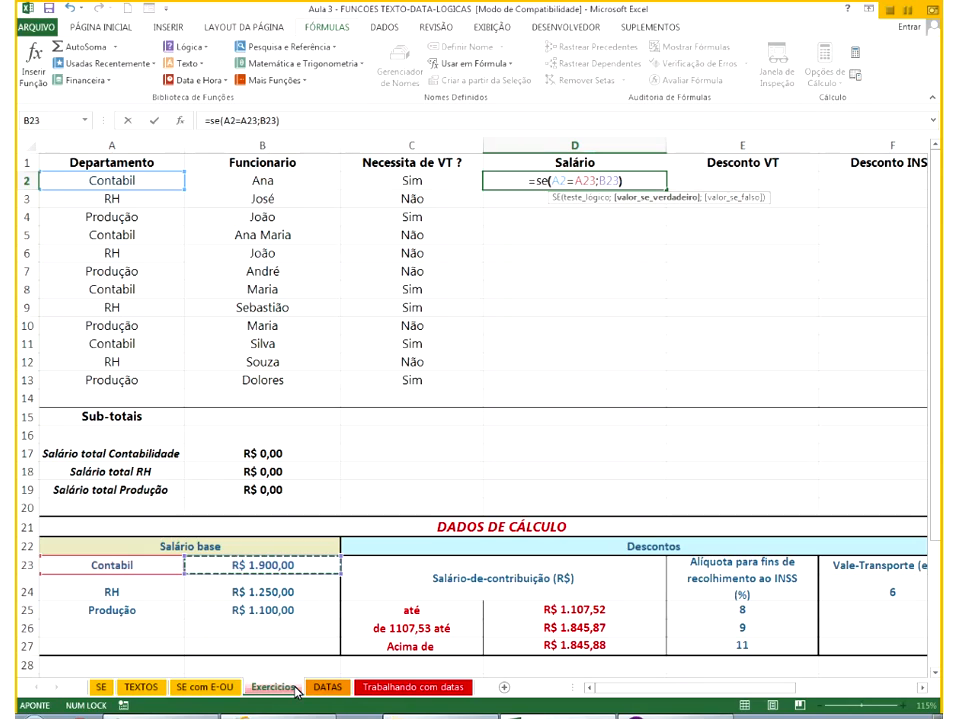
key(Return)
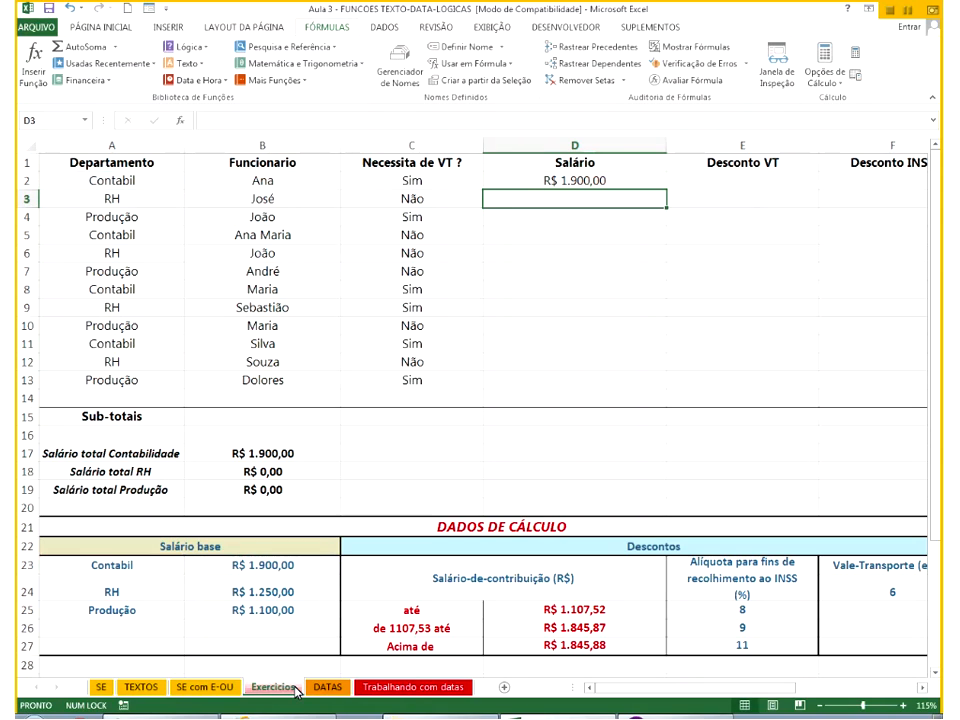
click(654, 183)
drag(654, 183, 651, 390)
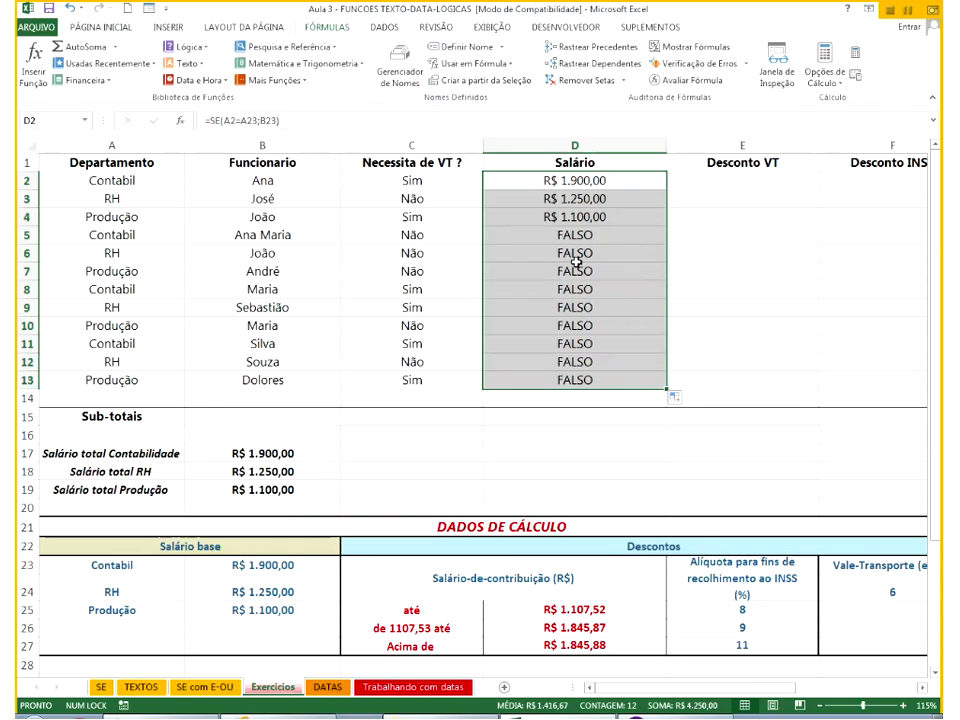
Extend the Salário formula in D2 with a nested SE as the value-if-false, testing whether A2 equals A24.
key(F2)
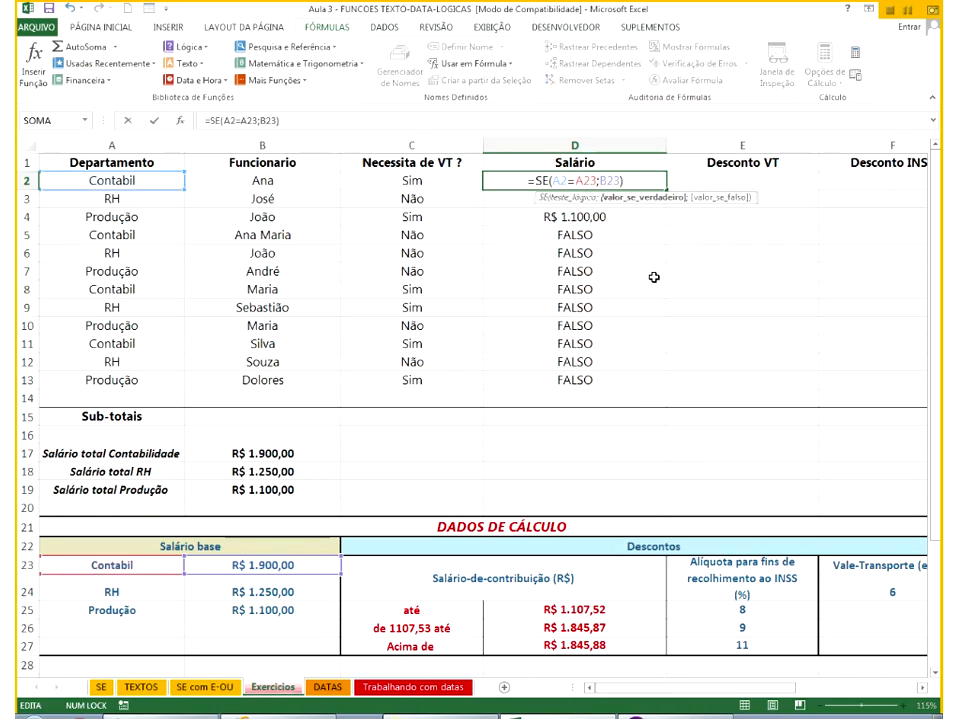
text(;)
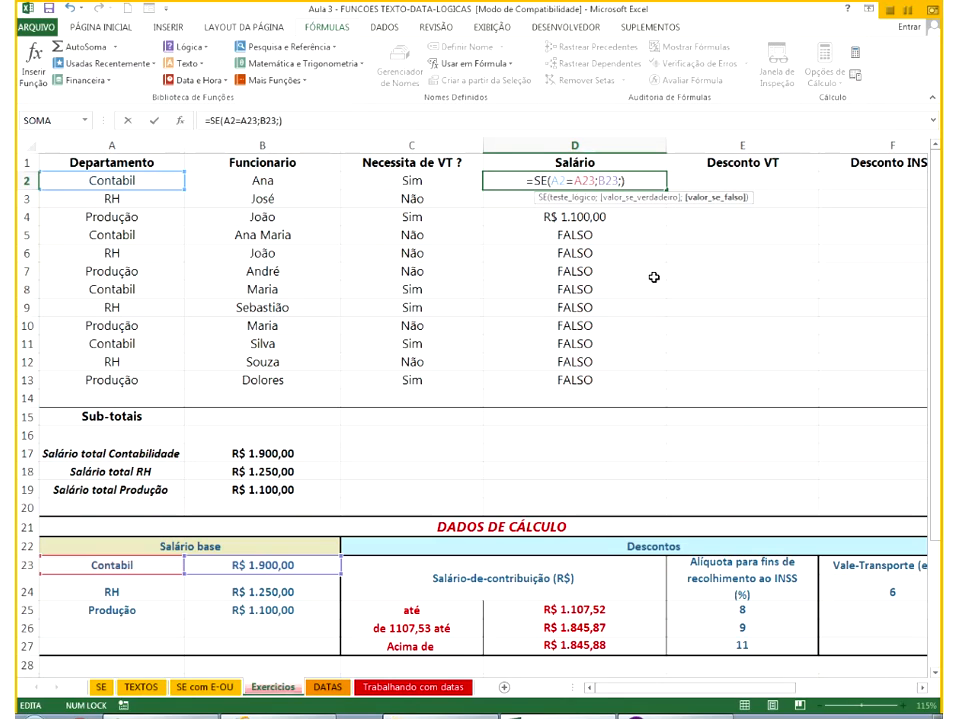
text(S)
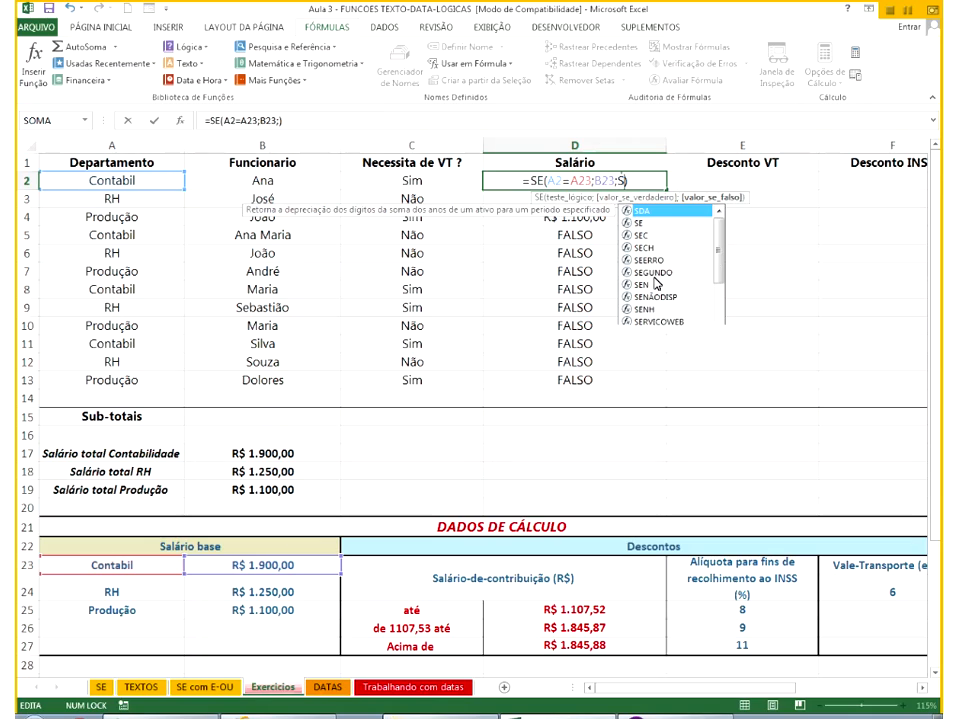
text(E)
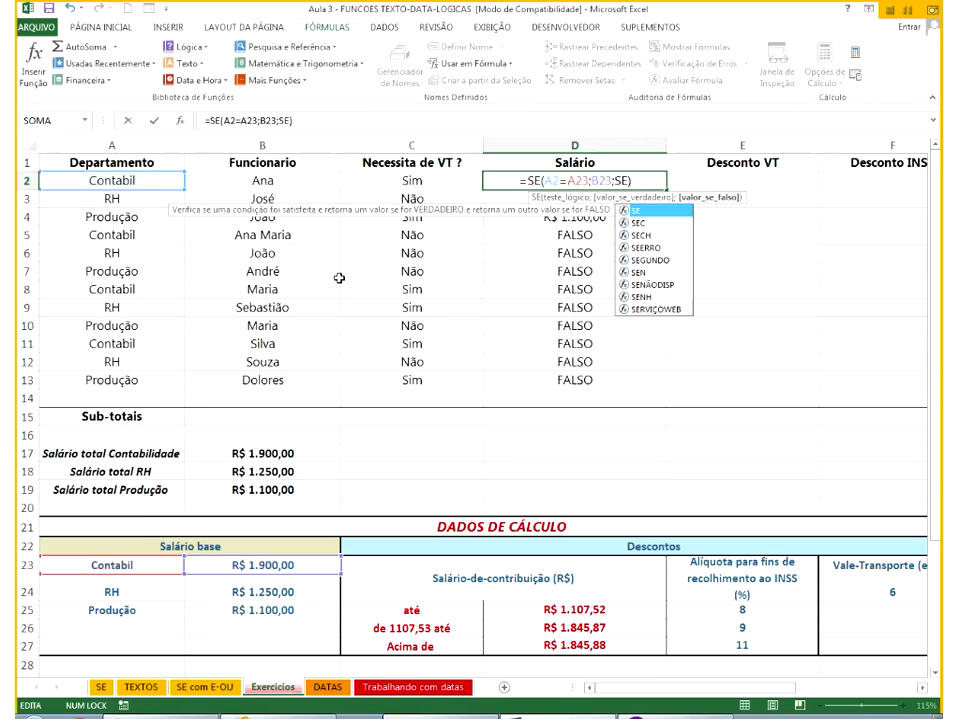
text(()
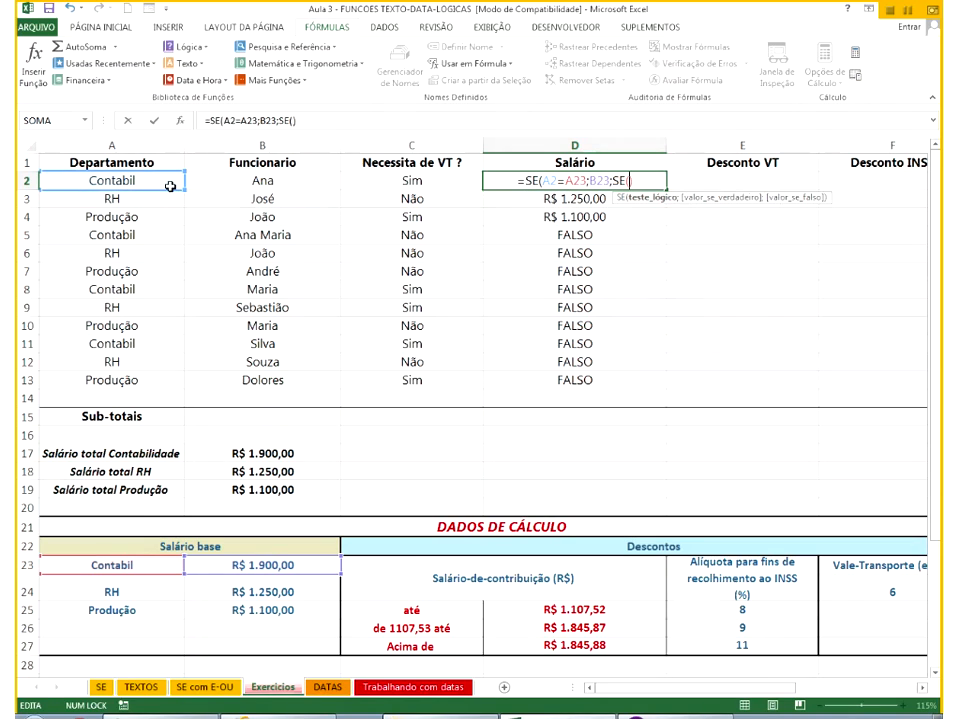
click(170, 187)
text(=)
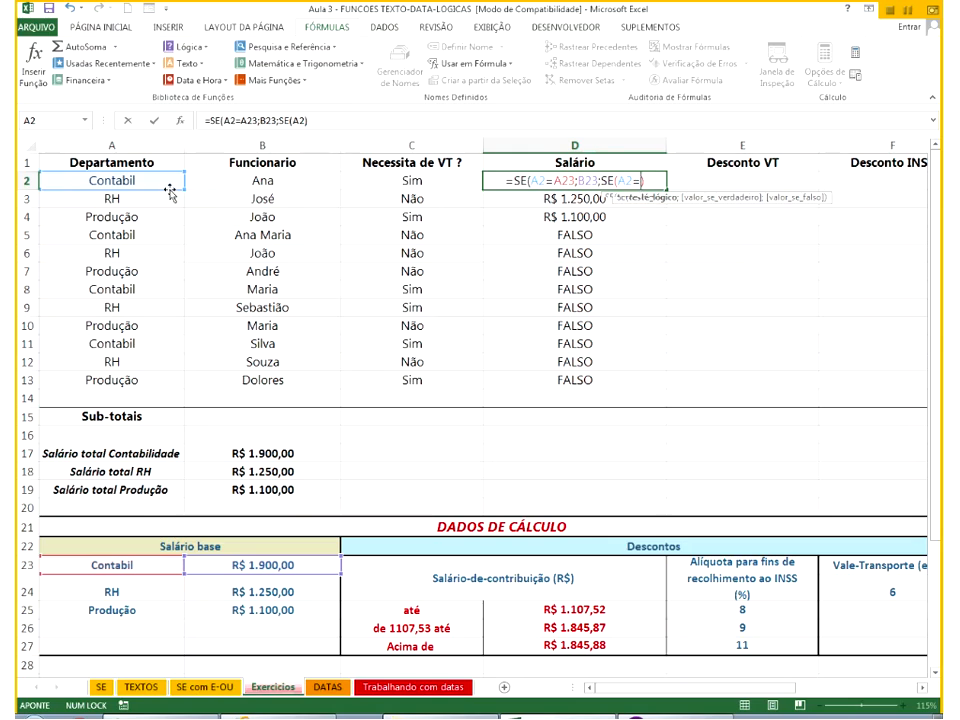
click(141, 591)
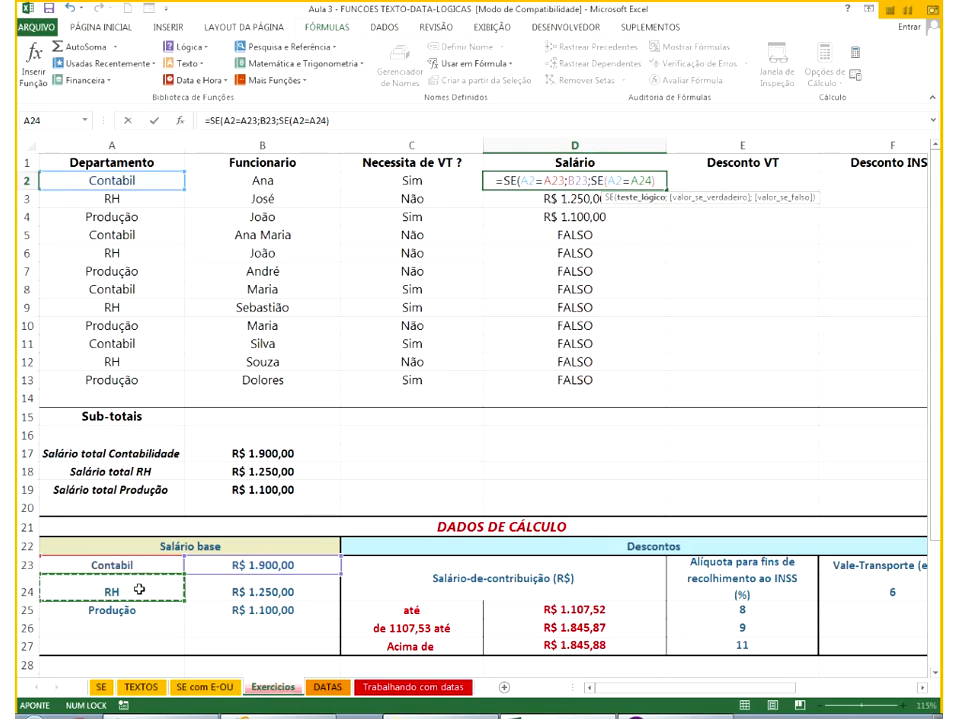
Complete the nested SE in D2 with B24 as the true value and B25 as the false value.
text(;)
click(221, 583)
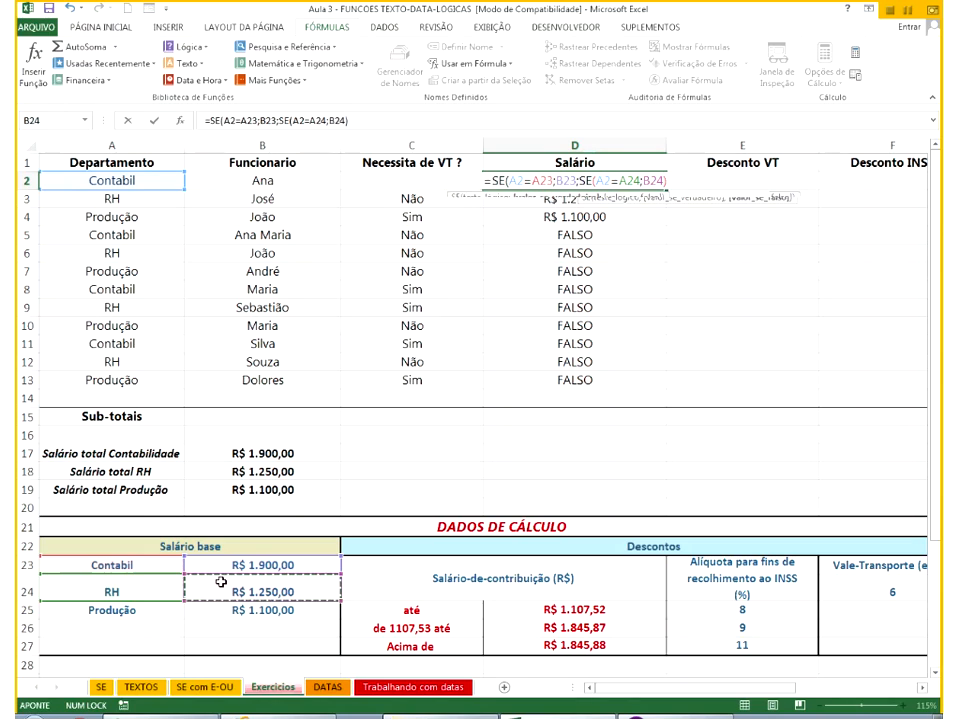
text(;)
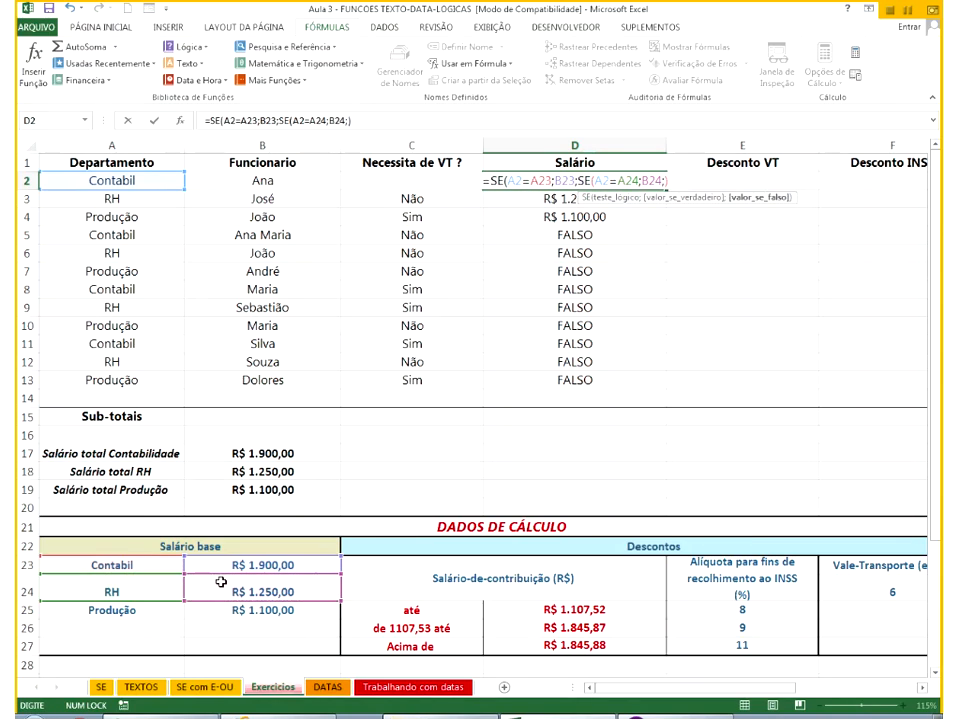
click(262, 610)
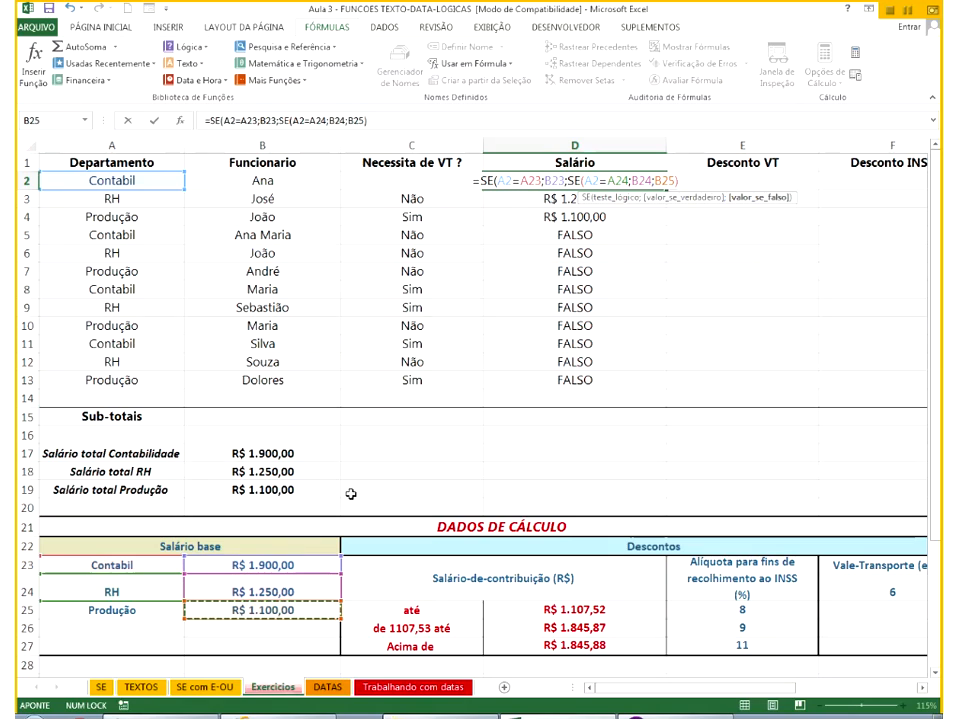
key(F2)
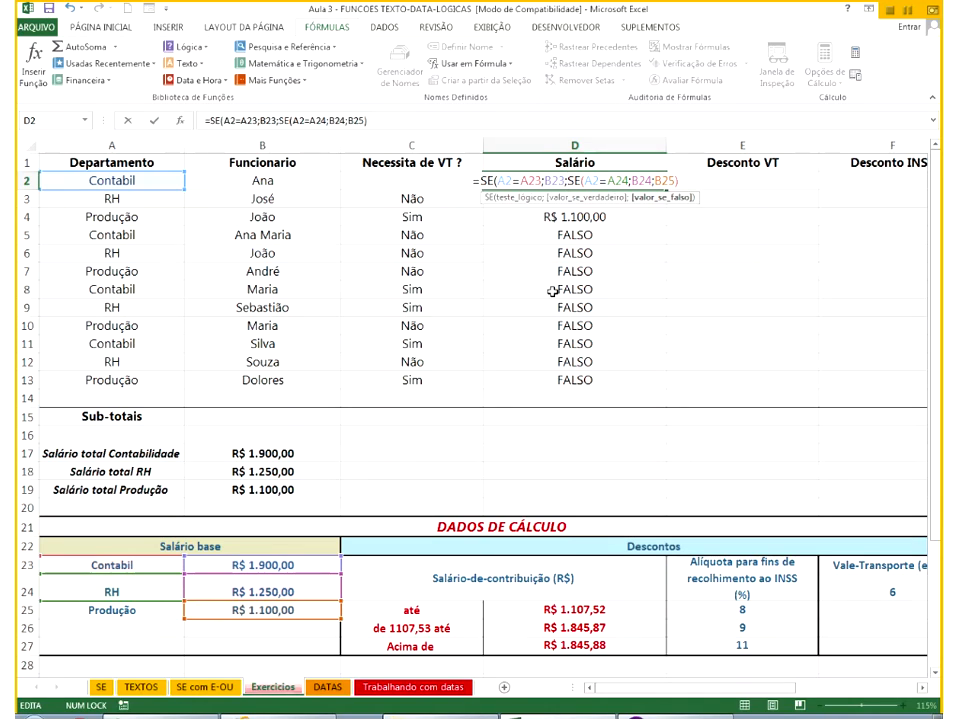
Commit the formula as =SE(A2=A23;B23;SE(A2=A24;B24;B25)), accepting the added closing parenthesis, and fill it down to D13.
double_click(576, 181)
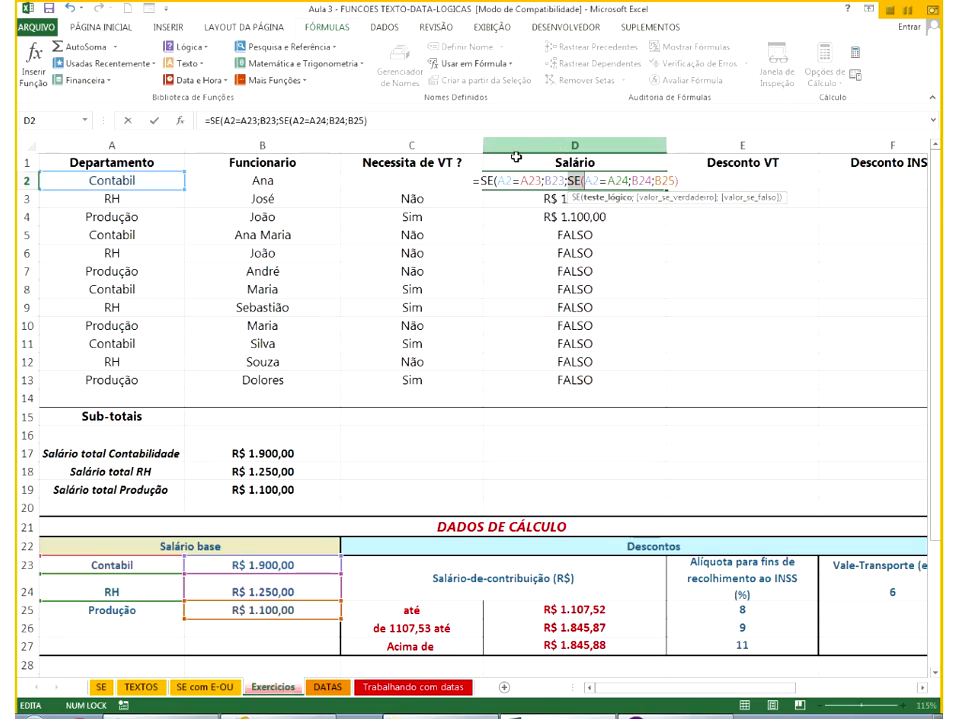
mouse_move(499, 181)
mouse_down()
mouse_move(543, 181)
mouse_move(508, 181)
mouse_up()
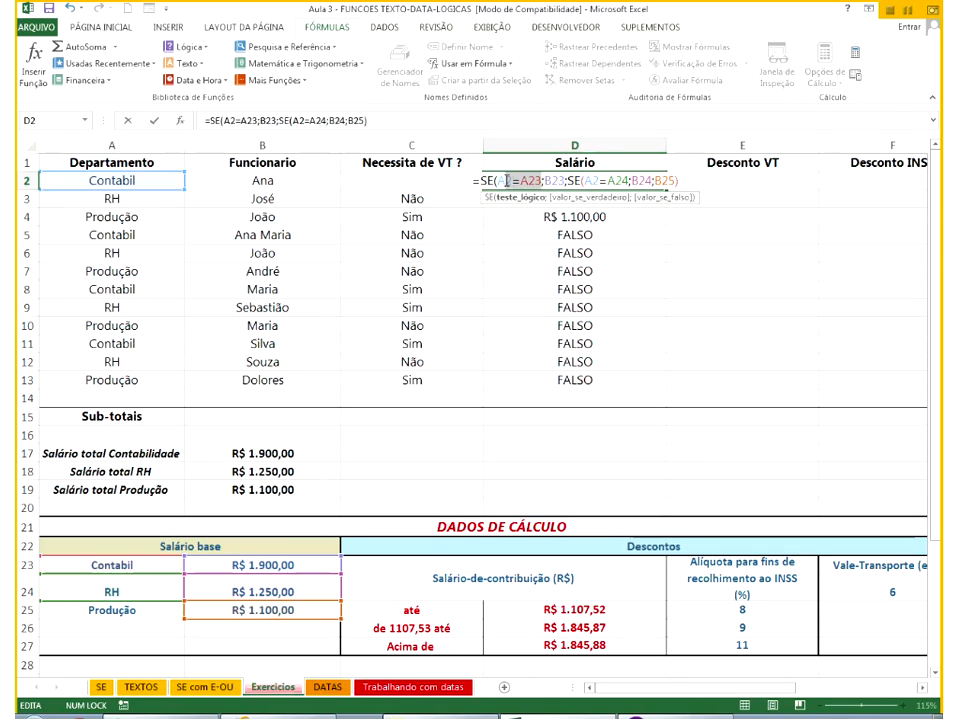
click(552, 181)
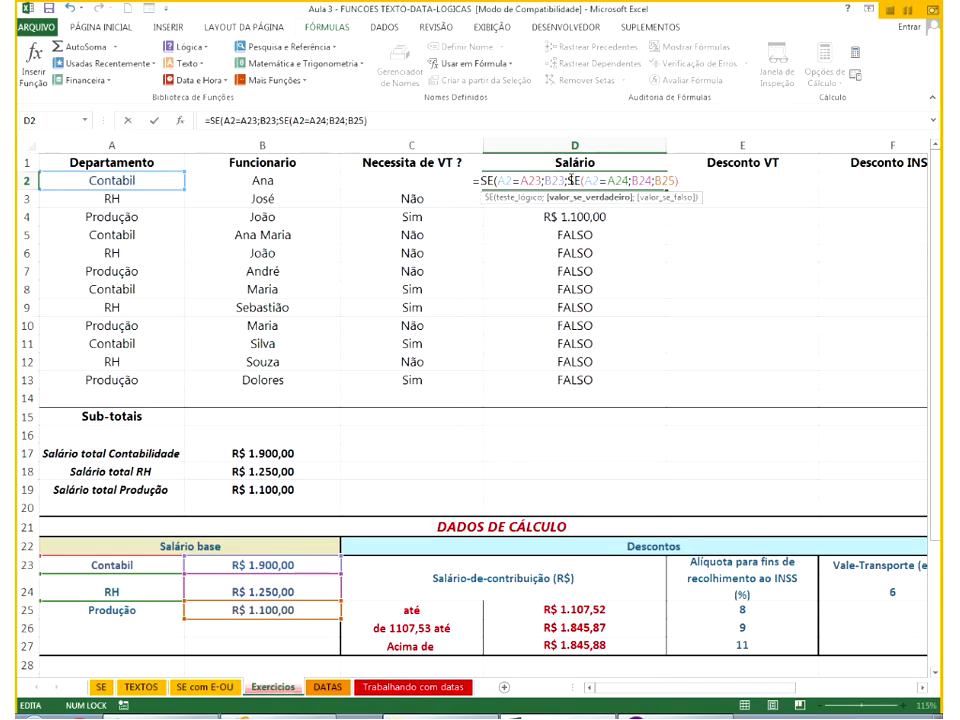
drag(569, 181, 617, 207)
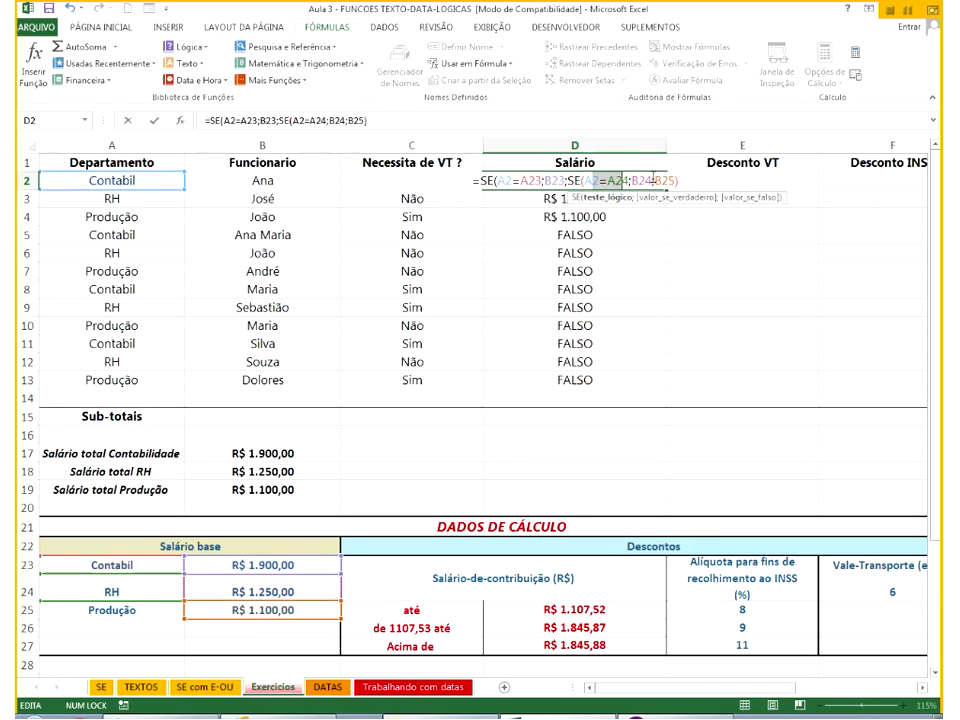
drag(652, 181, 680, 181)
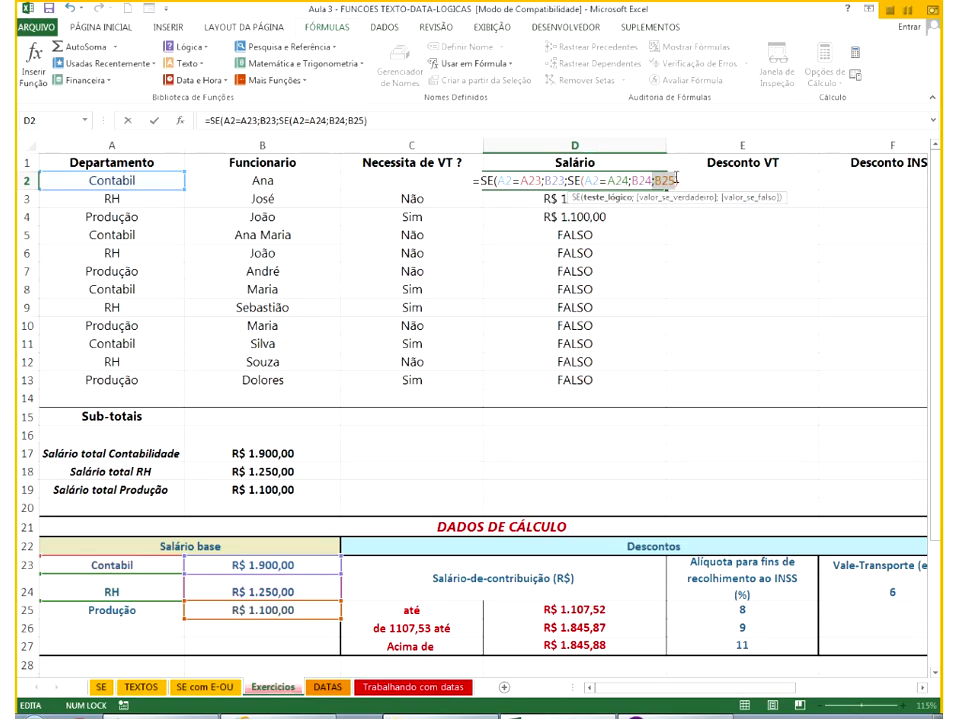
key(Return)
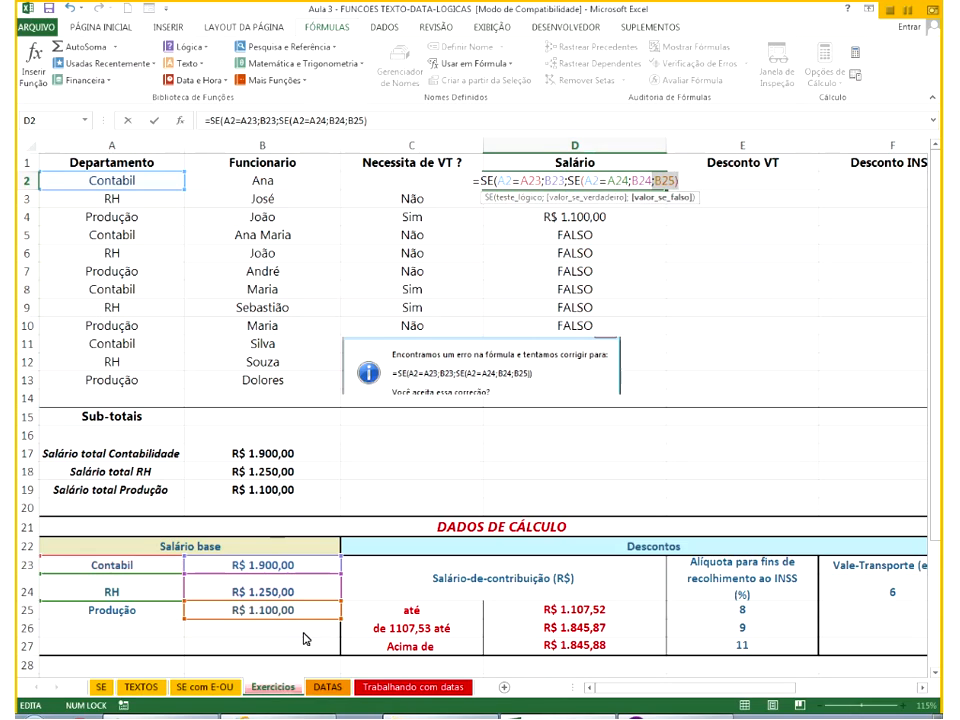
click(461, 410)
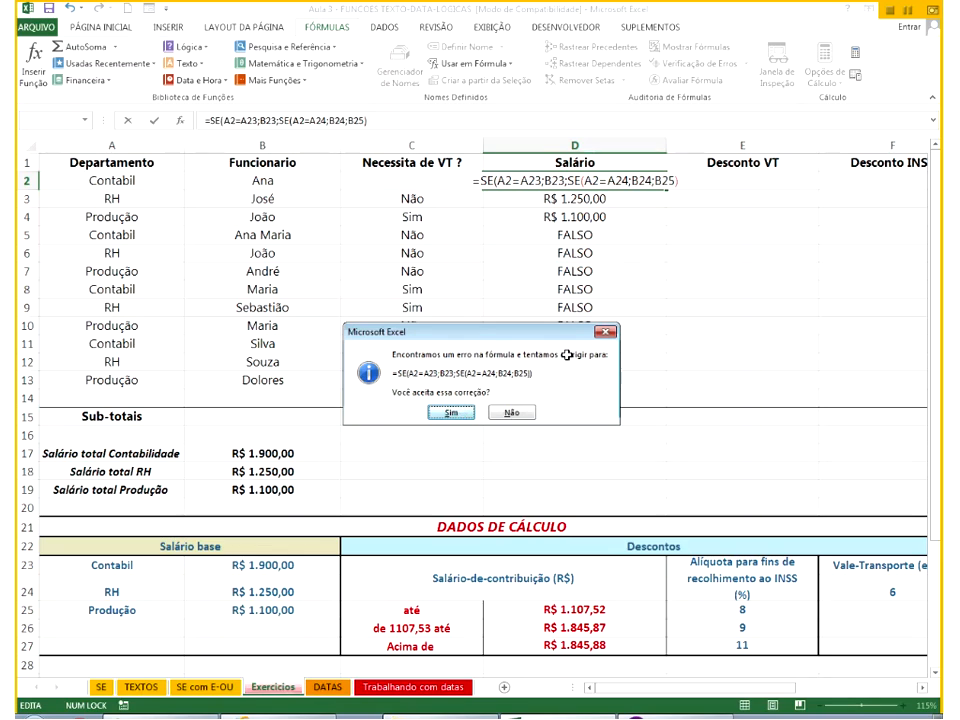
drag(666, 189, 654, 388)
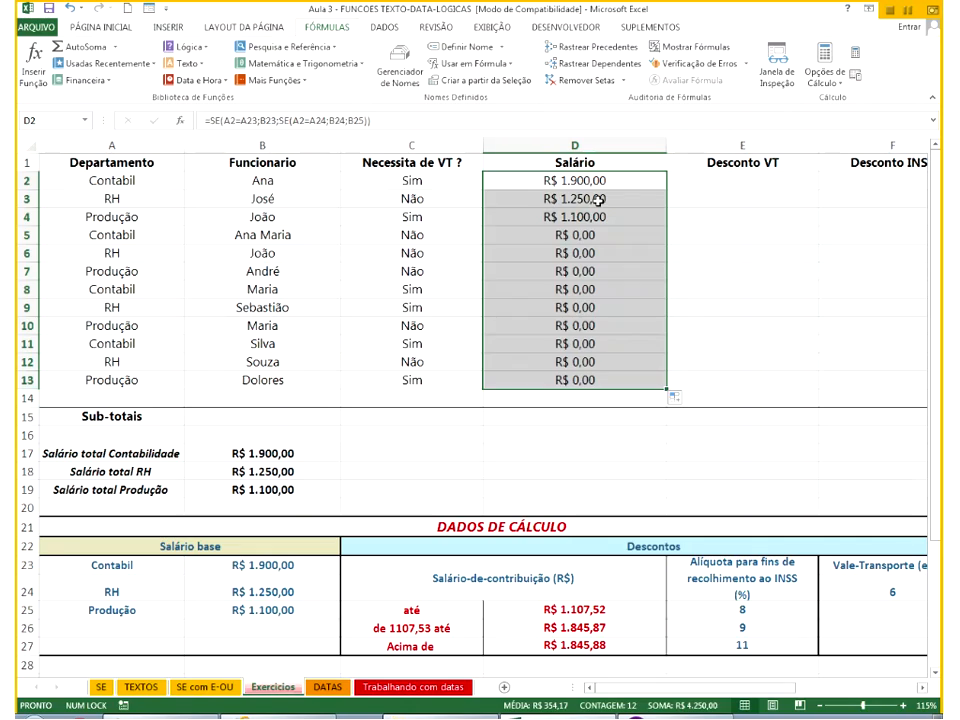
Inspect the cell references used by the filled Salário formulas in D3, D7 and D5.
double_click(597, 199)
key(Escape)
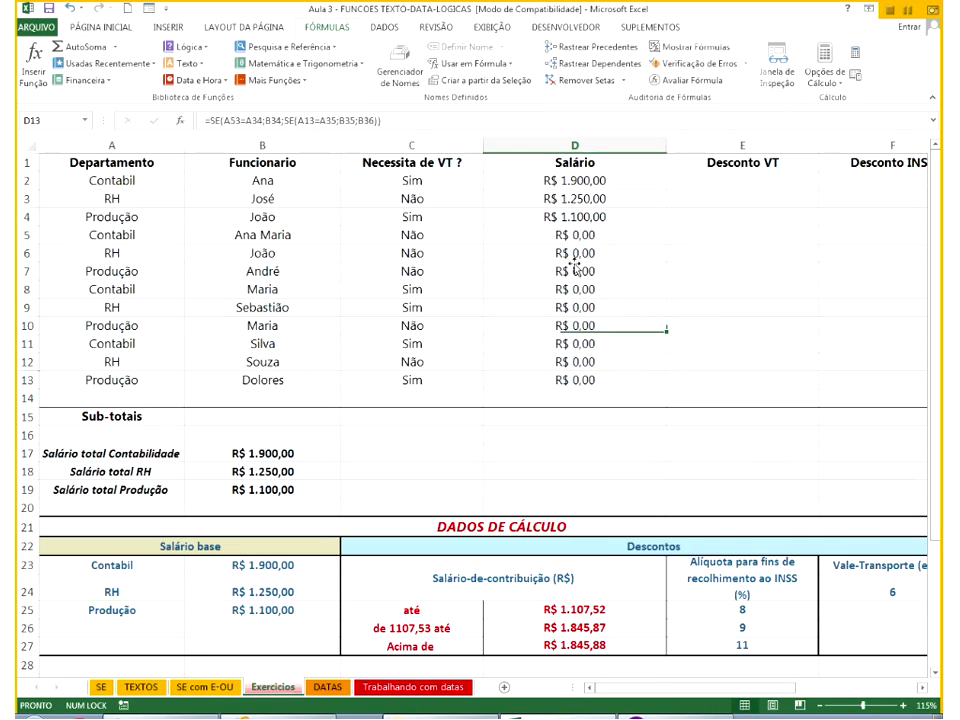
double_click(575, 271)
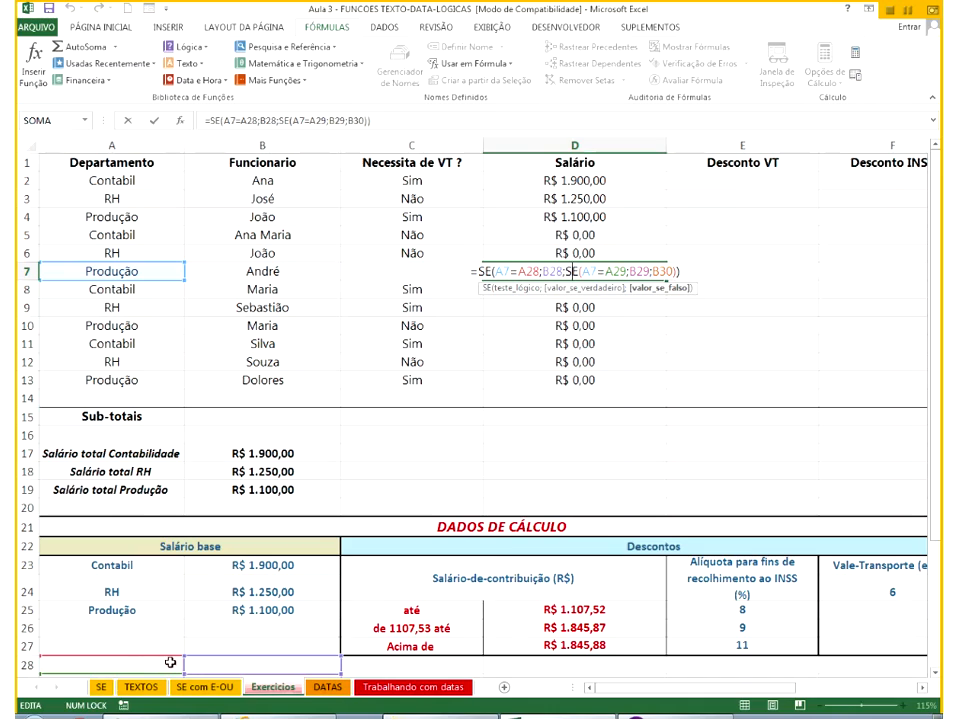
click(558, 241)
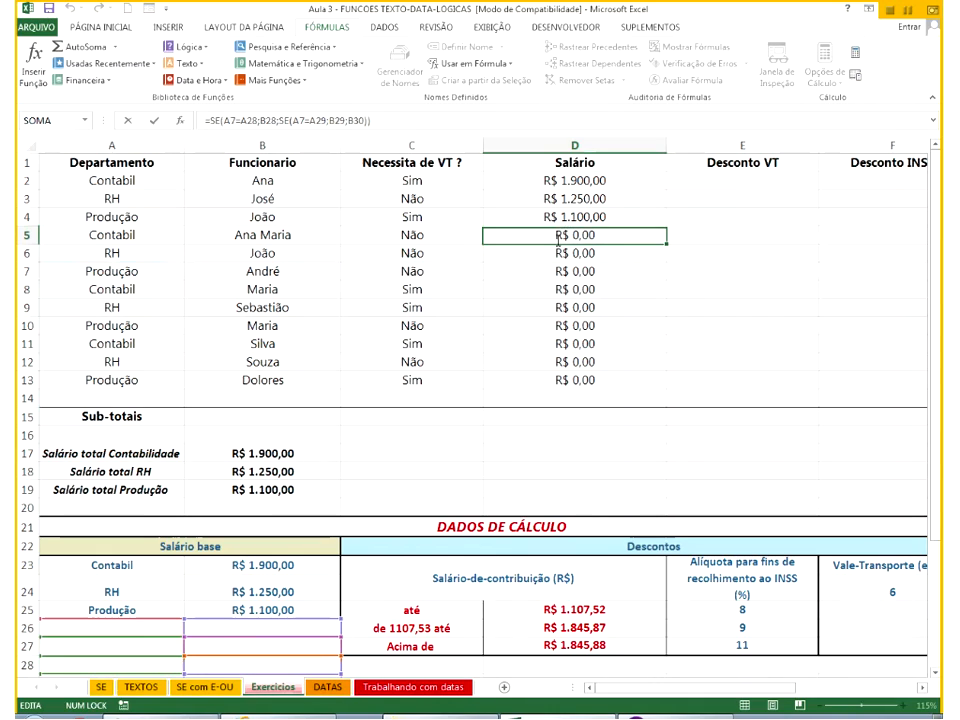
double_click(558, 241)
click(576, 214)
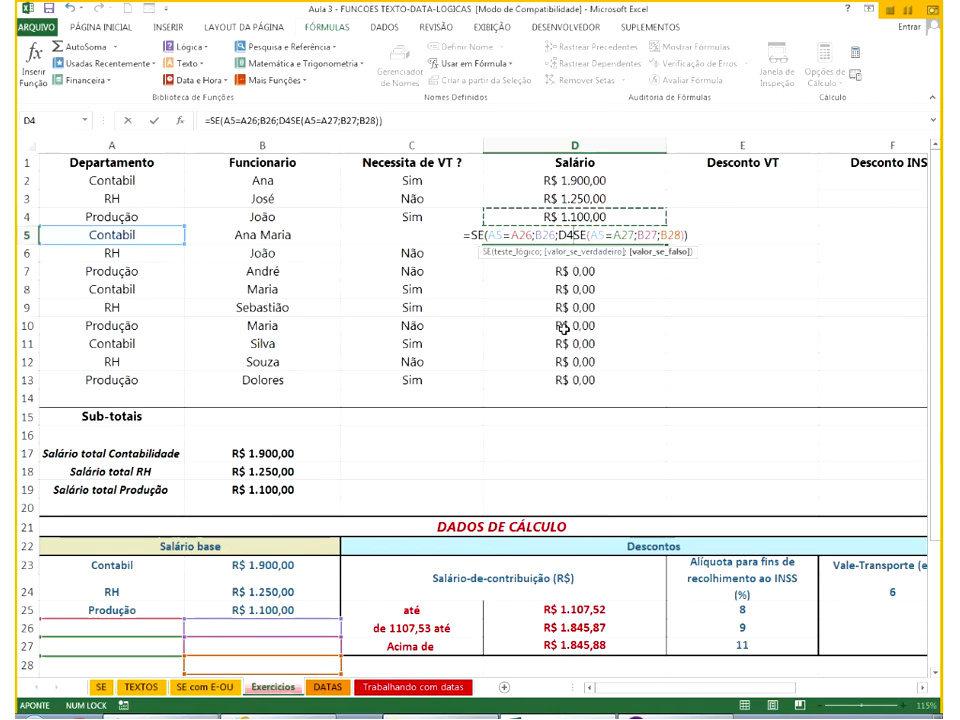
key(Escape)
Make the A23 and A24 department references in the D2 formula absolute, as $A$23 and $A$24.
double_click(617, 183)
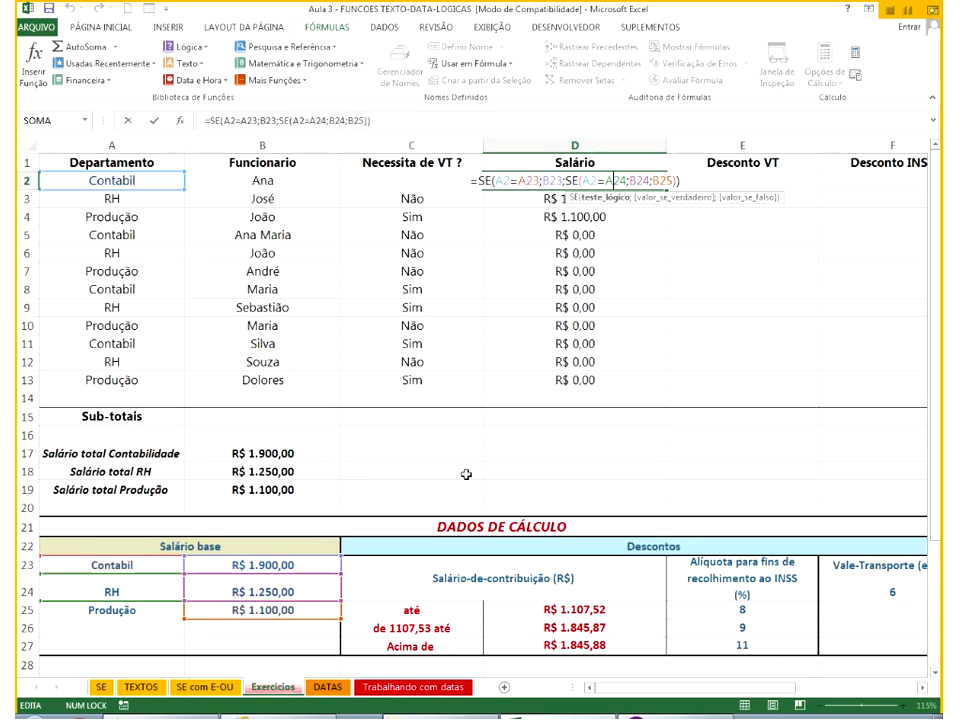
click(526, 182)
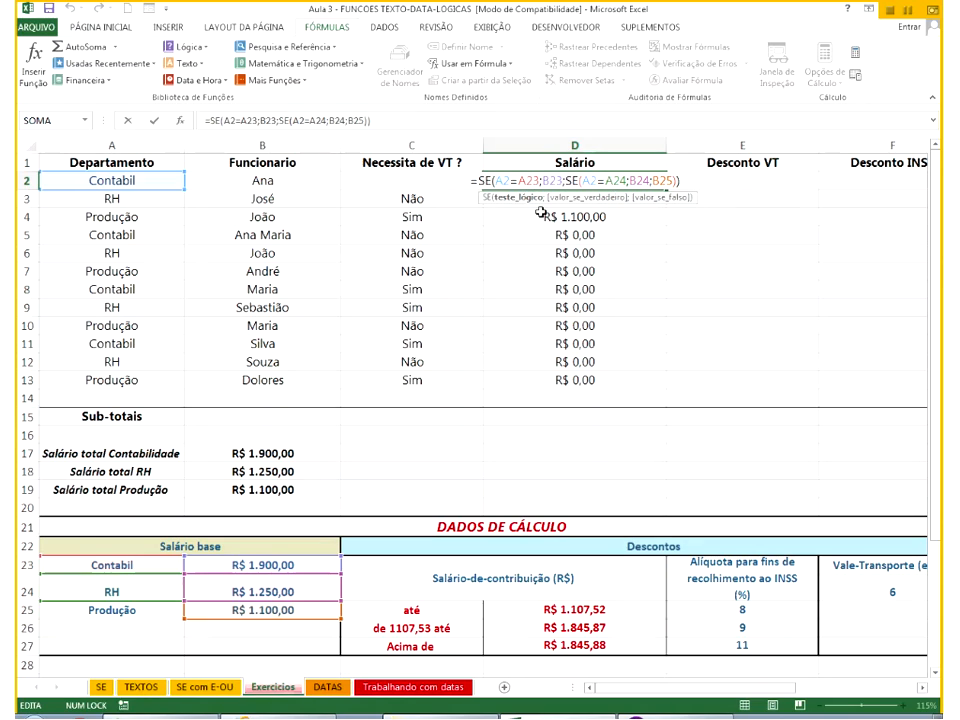
key(F4)
click(618, 182)
key(F4)
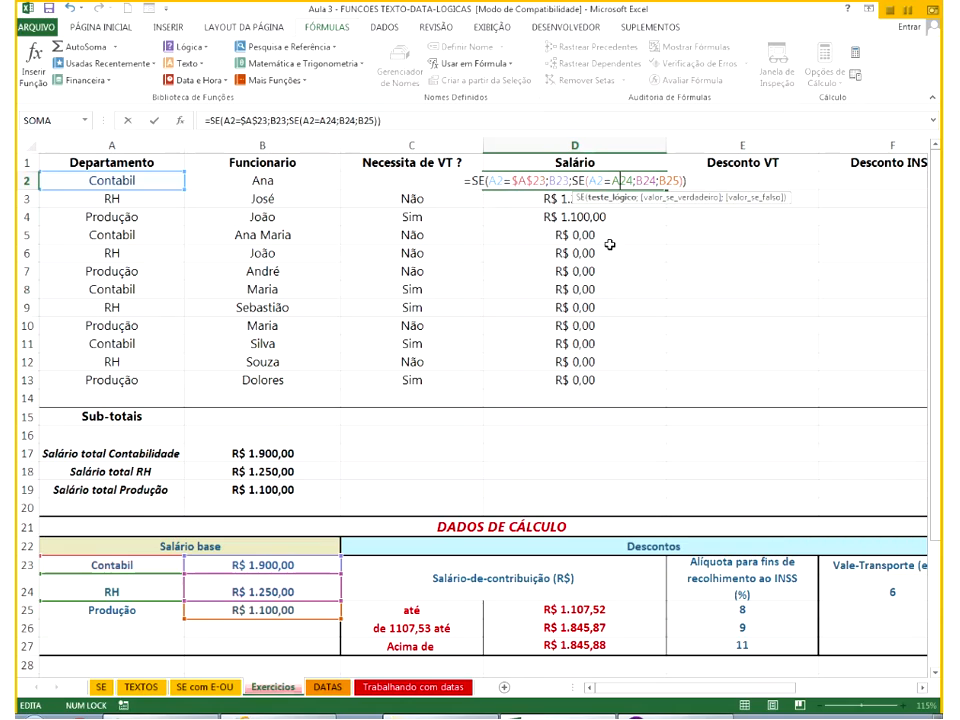
Make the B24 and B25 references in D2 absolute ($B$24, $B$25) and fill the formula down to D13.
click(656, 182)
key(F4)
key(Right)
key(Right)
key(F4)
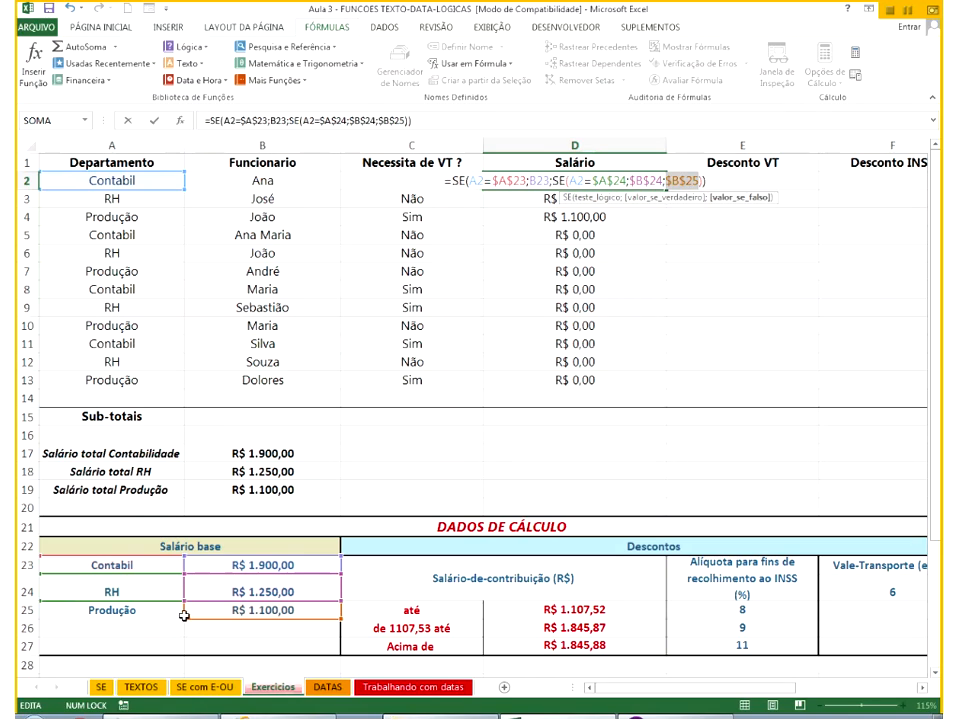
key(Return)
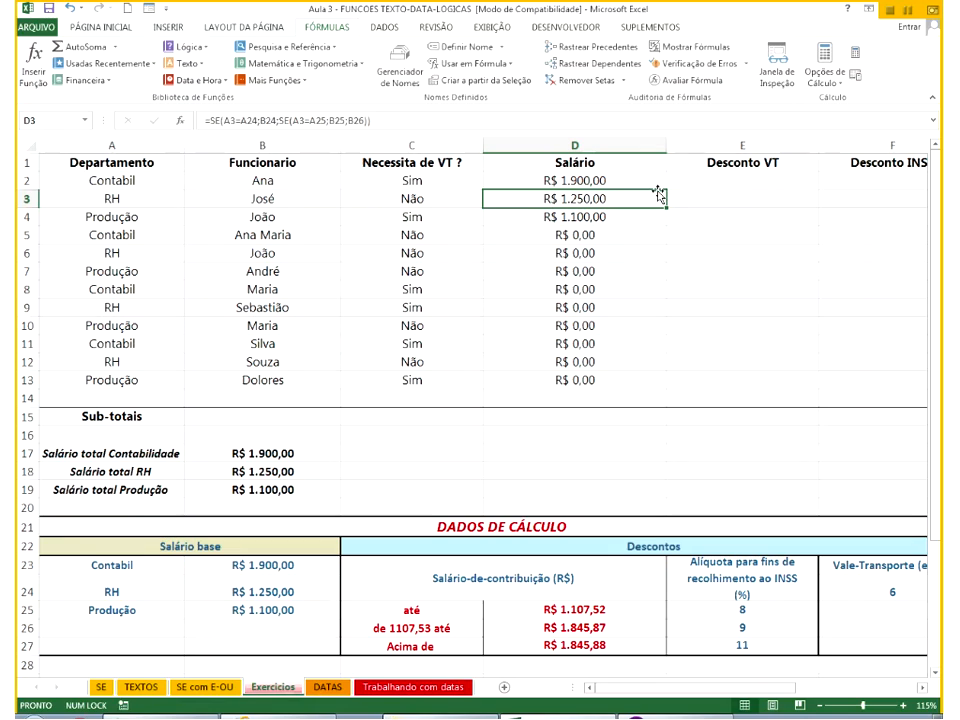
click(656, 184)
drag(665, 189, 629, 390)
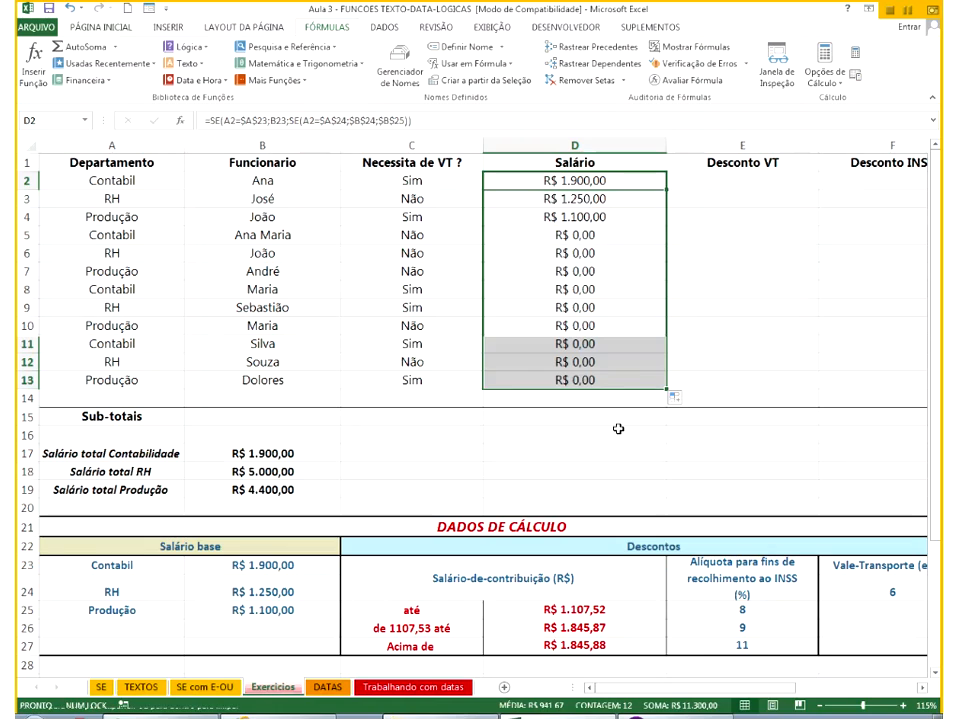
Check the formula in D5, and make the B23 reference in the D2 formula absolute as $B$23.
click(611, 236)
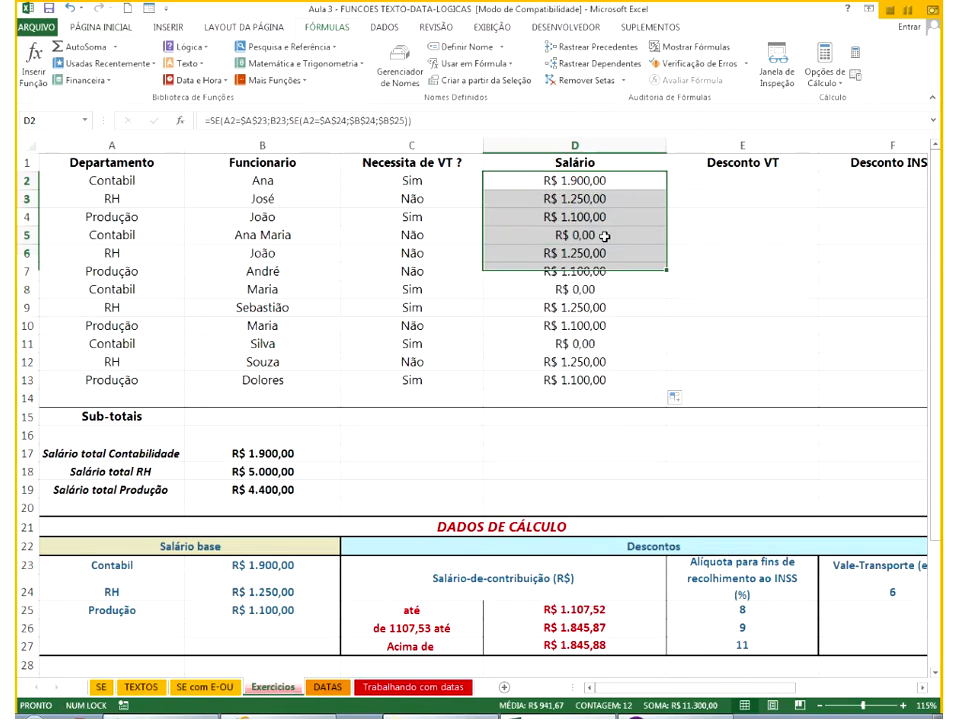
double_click(611, 236)
key(Escape)
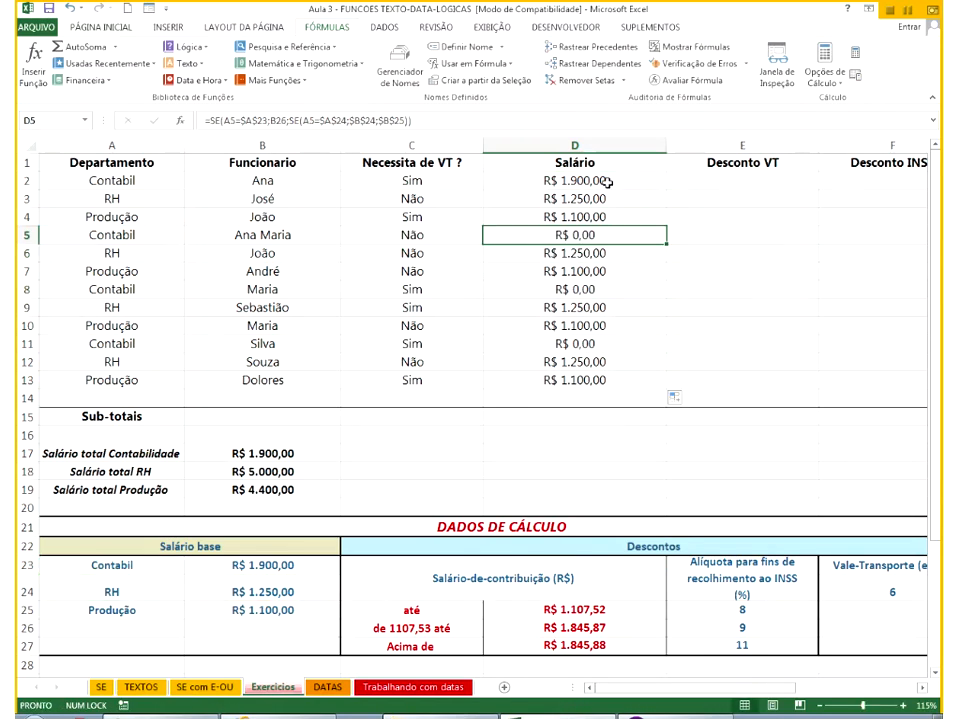
double_click(612, 183)
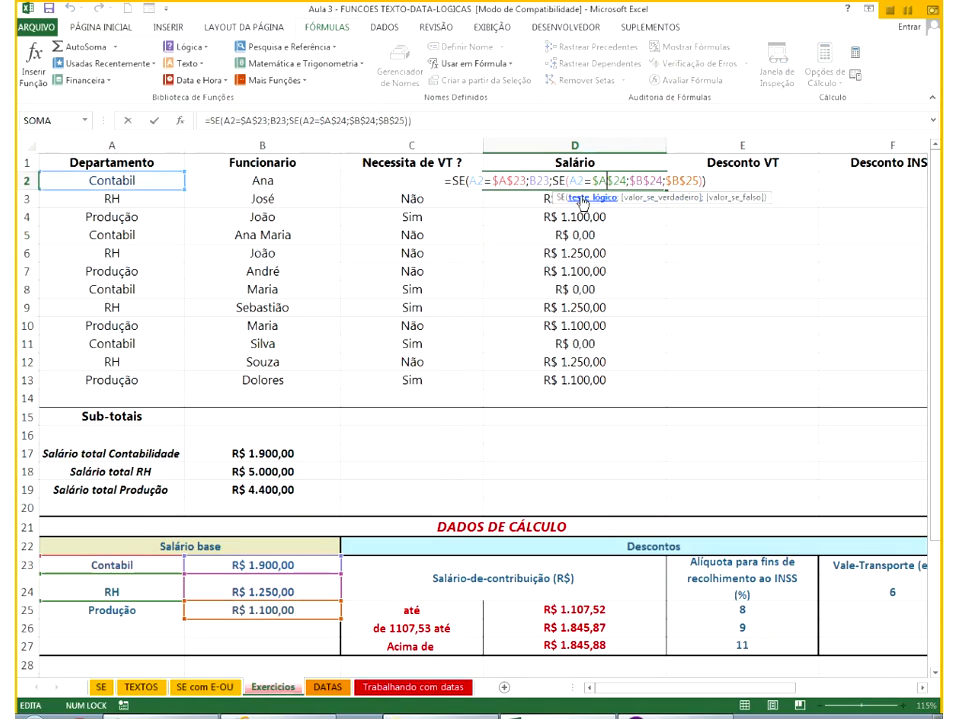
click(541, 181)
key(F4)
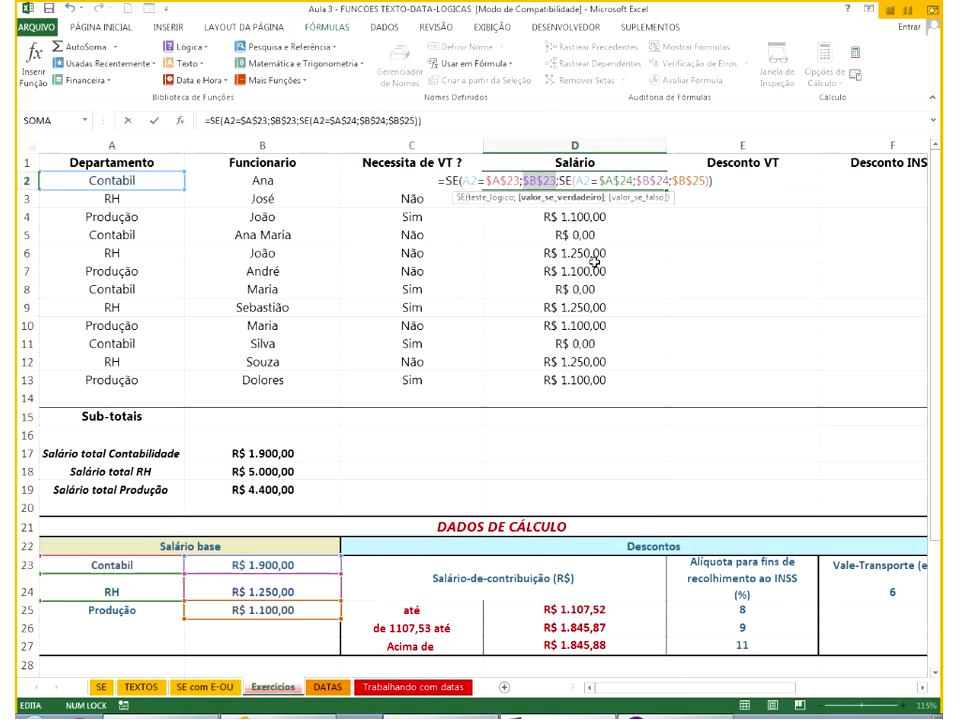
key(Return)
Fill the corrected D2 formula down the Salário column to D13 and compare with the Departamento entries.
click(664, 186)
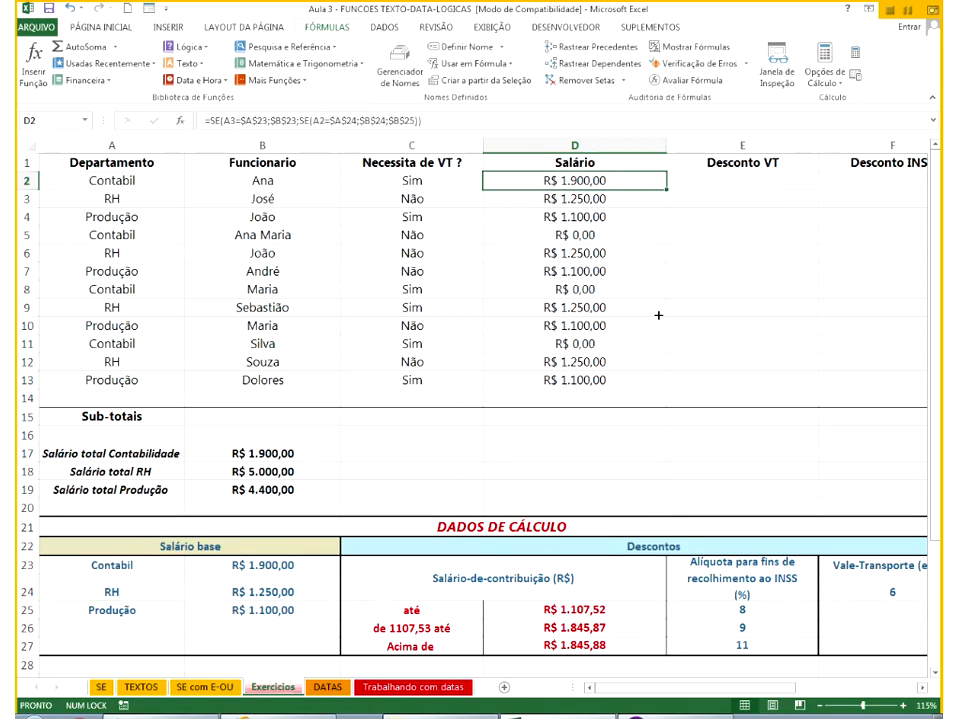
drag(666, 188, 647, 388)
click(140, 257)
key(Up)
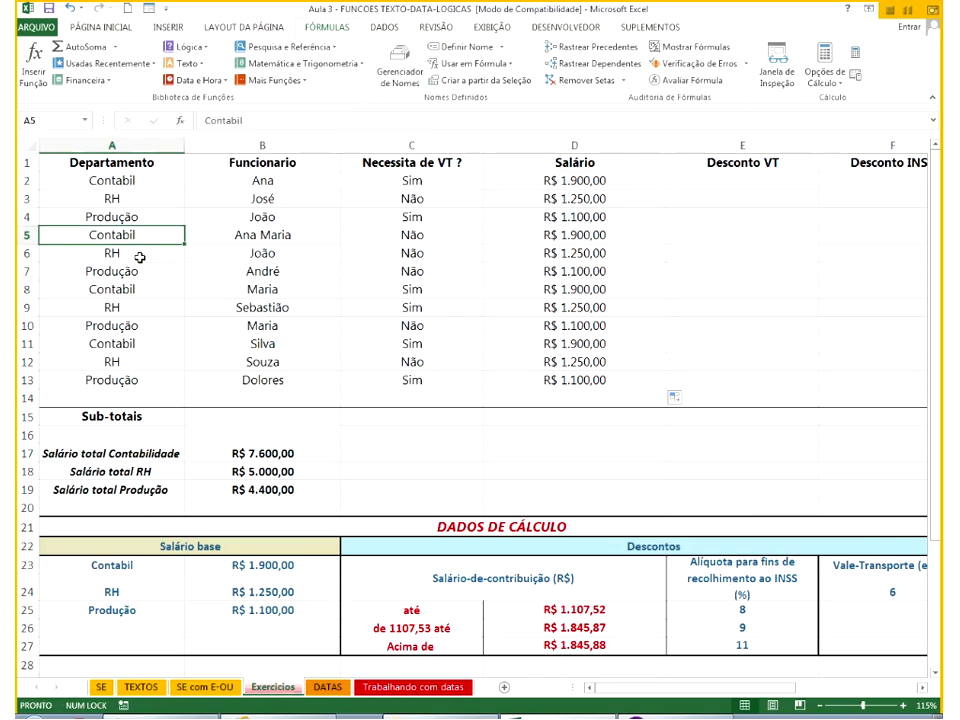
Change the Departamento entry in A5 to RH and the one in A3 to Produção to test the salary formulas.
text(RH)
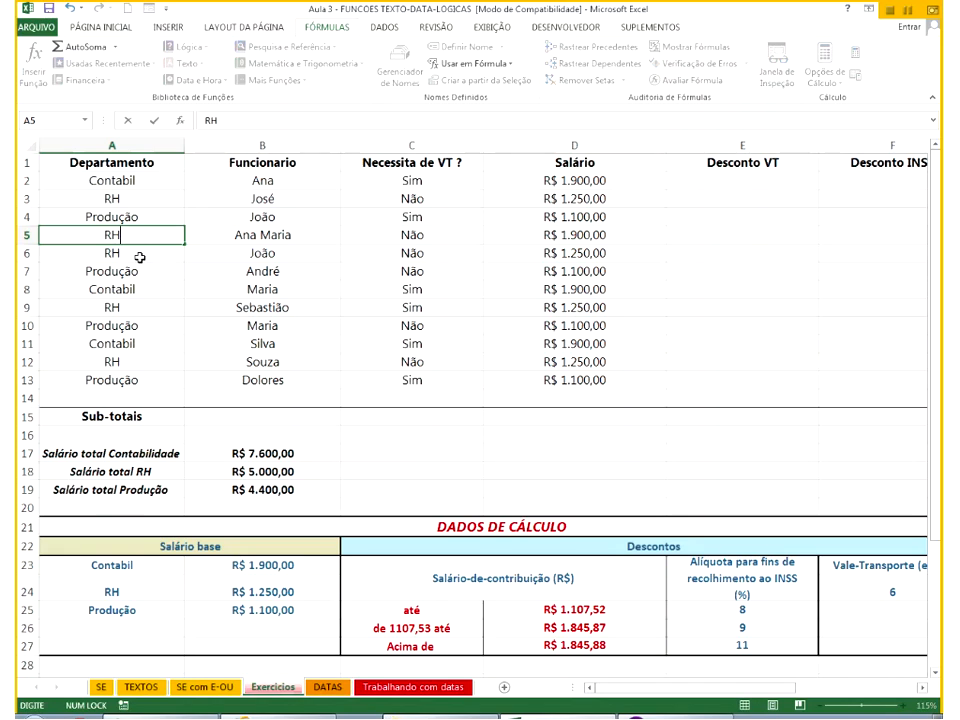
key(Return)
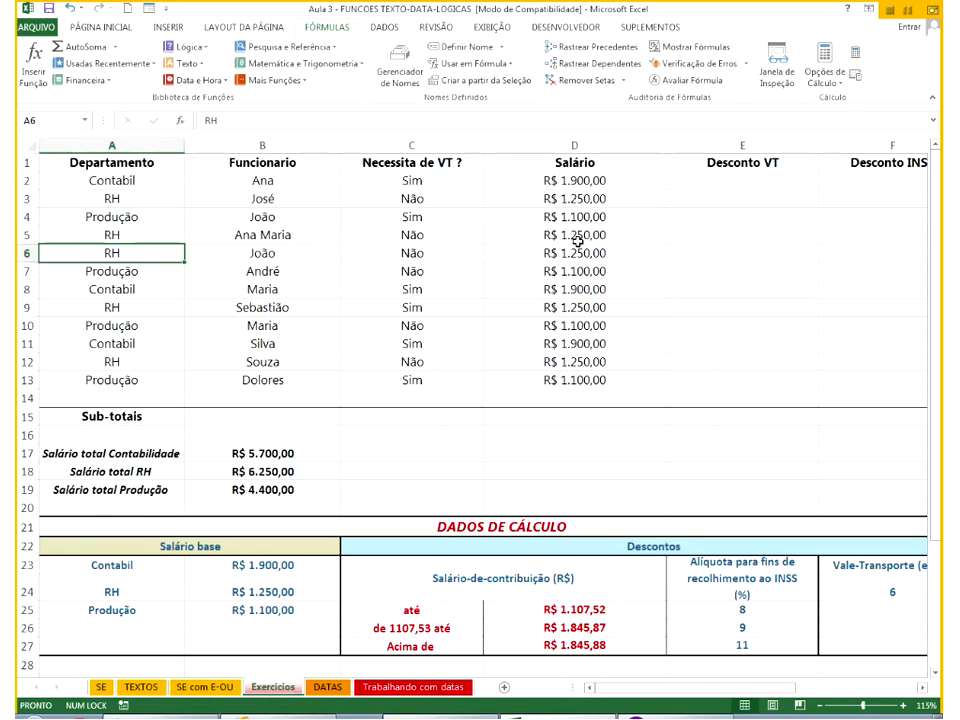
click(570, 237)
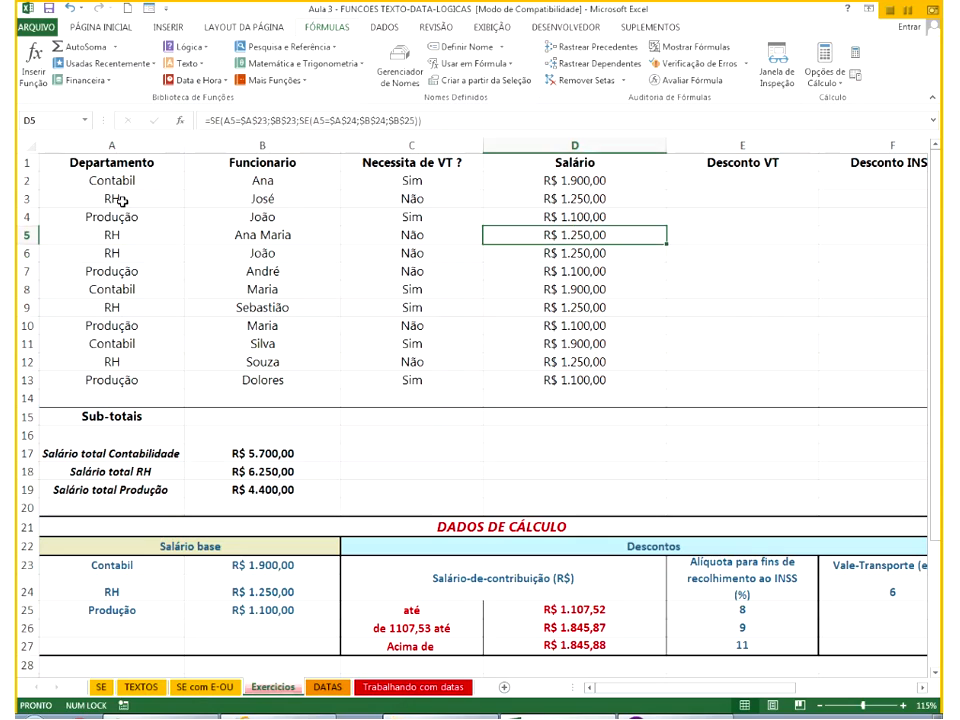
click(100, 199)
text(Produção)
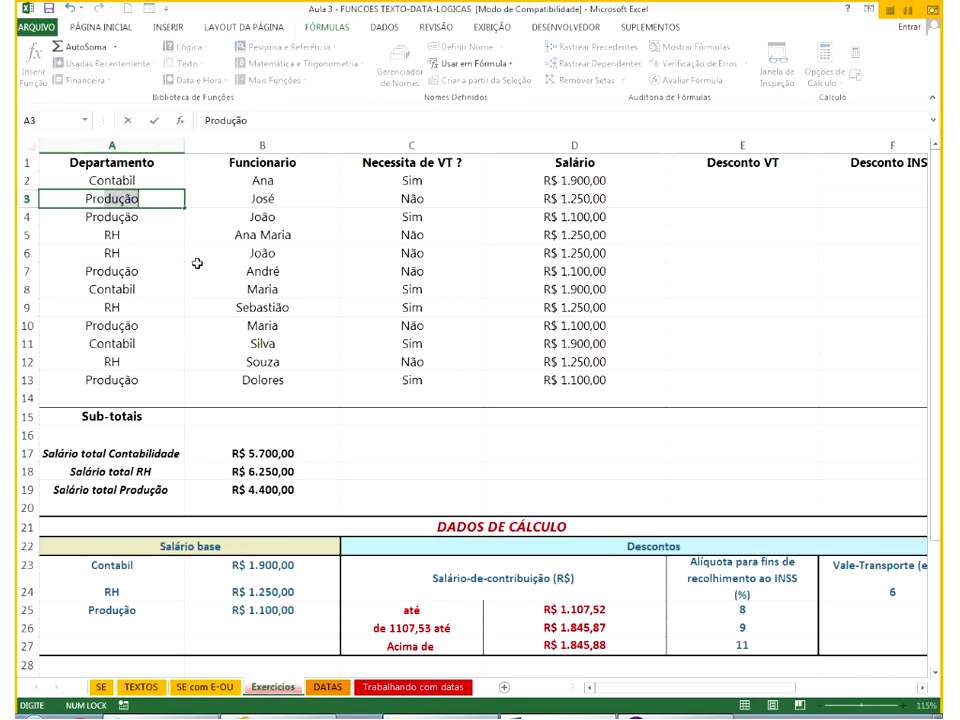
key(Return)
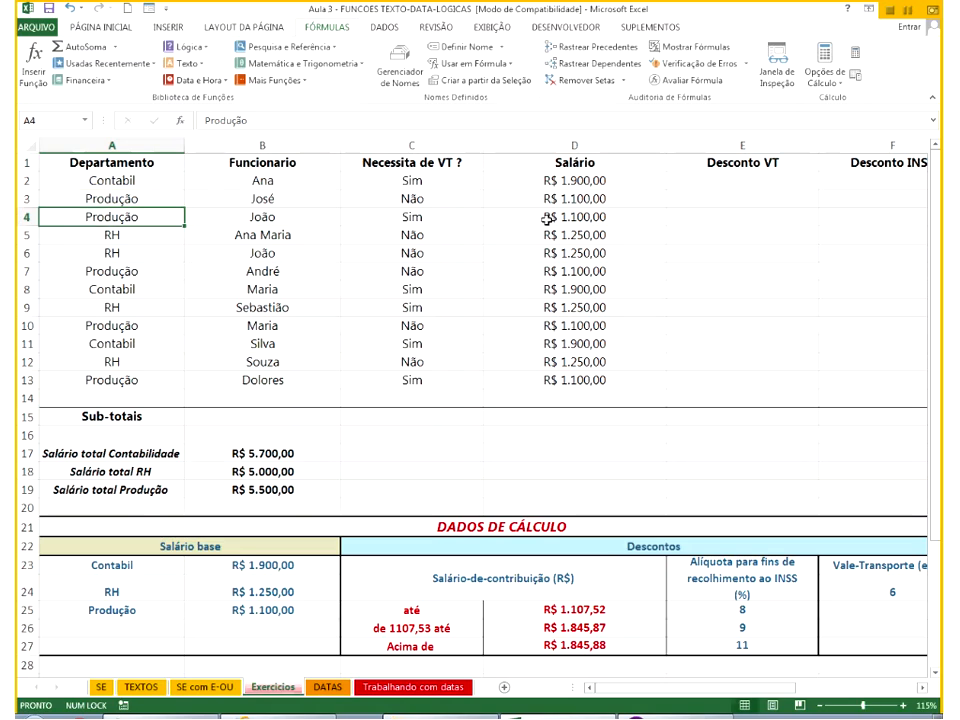
Clear the three department salary totals in B17:B19.
drag(262, 453, 262, 489)
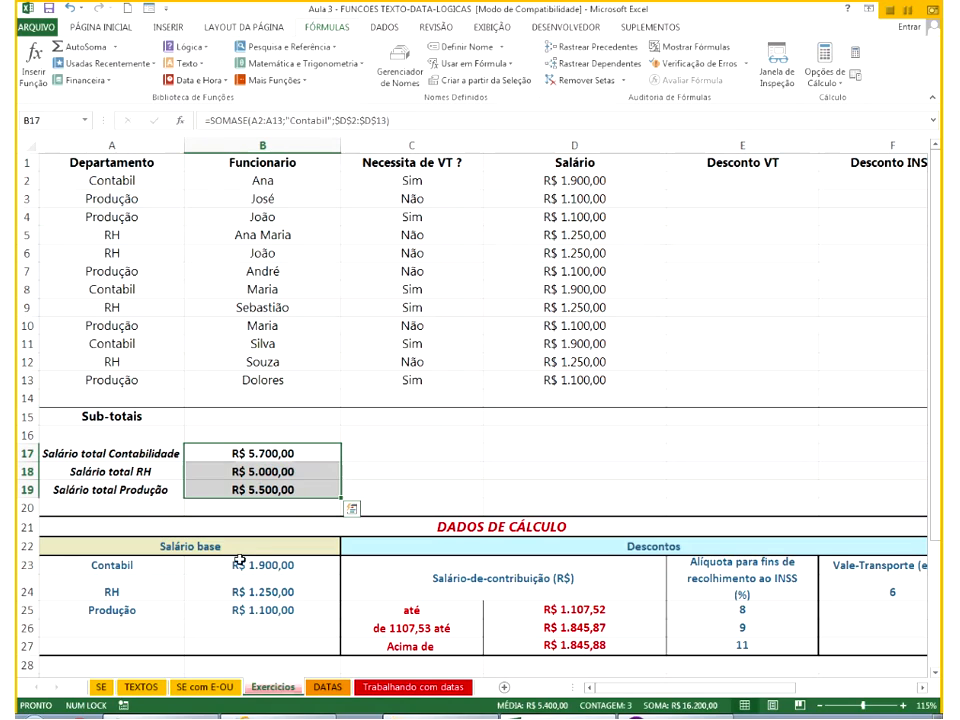
key(Delete)
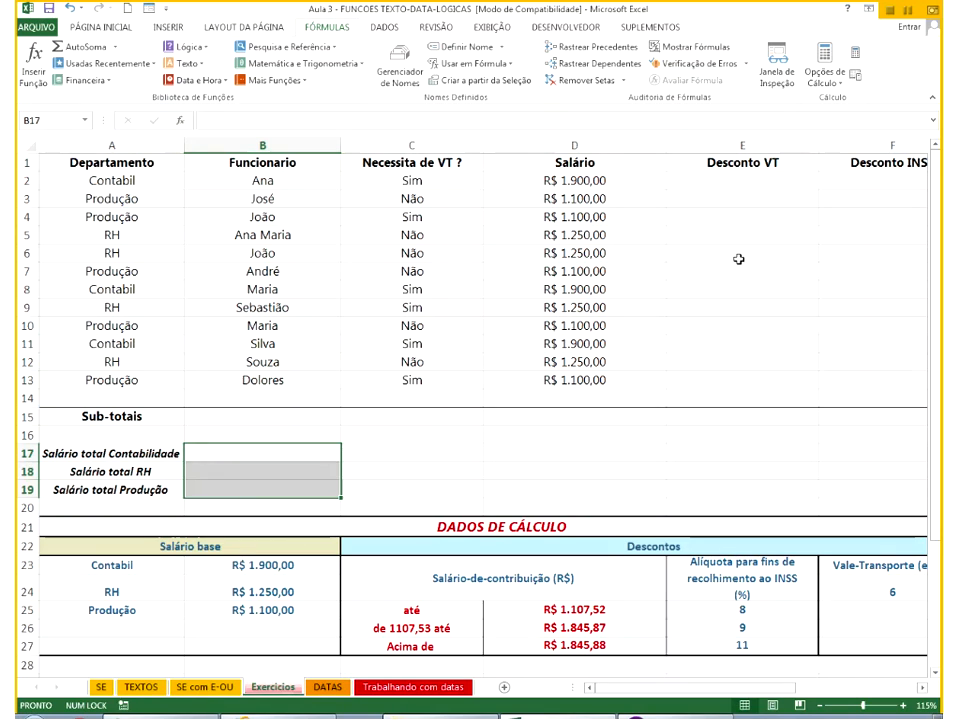
Start an SE formula in E2 under Desconto VT that tests whether C2 equals "Sim".
drag(739, 181, 739, 199)
key(shift+Up)
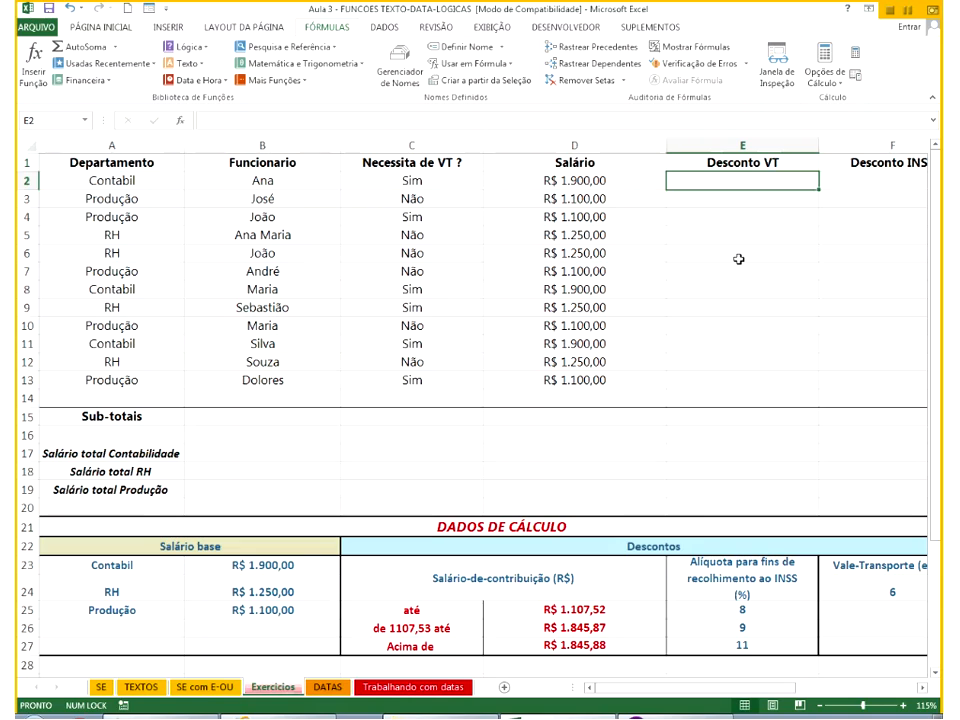
text(=s)
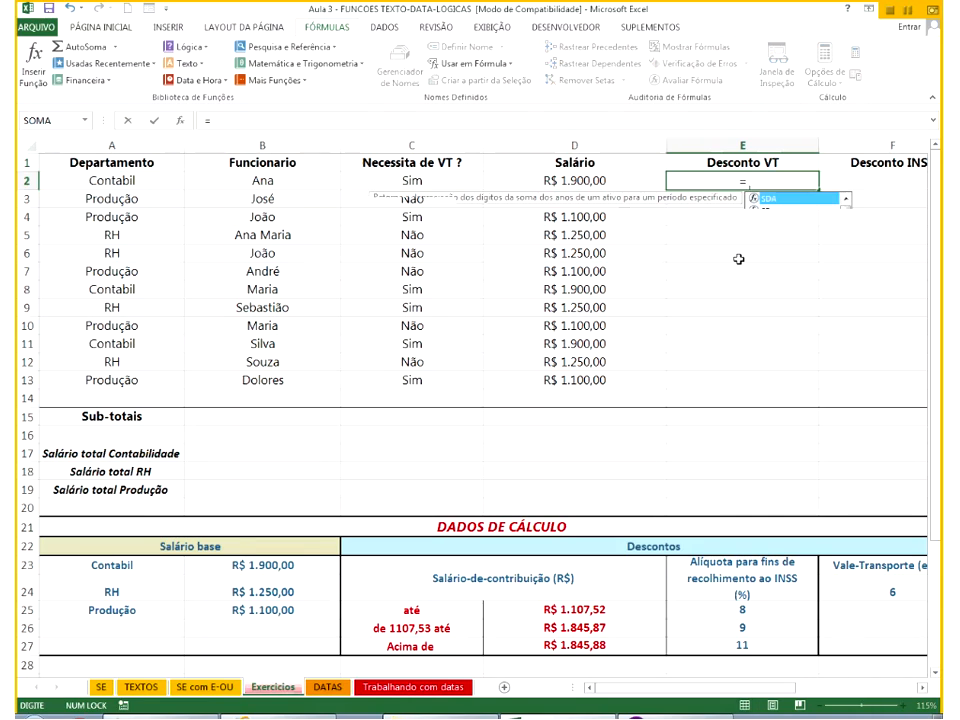
text(e()
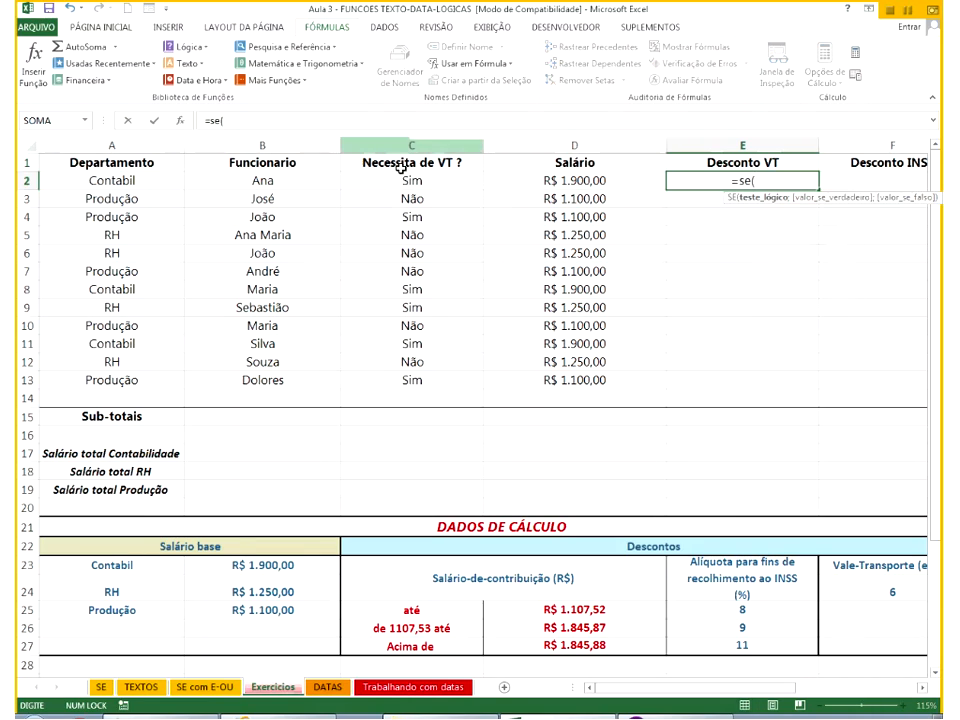
click(411, 183)
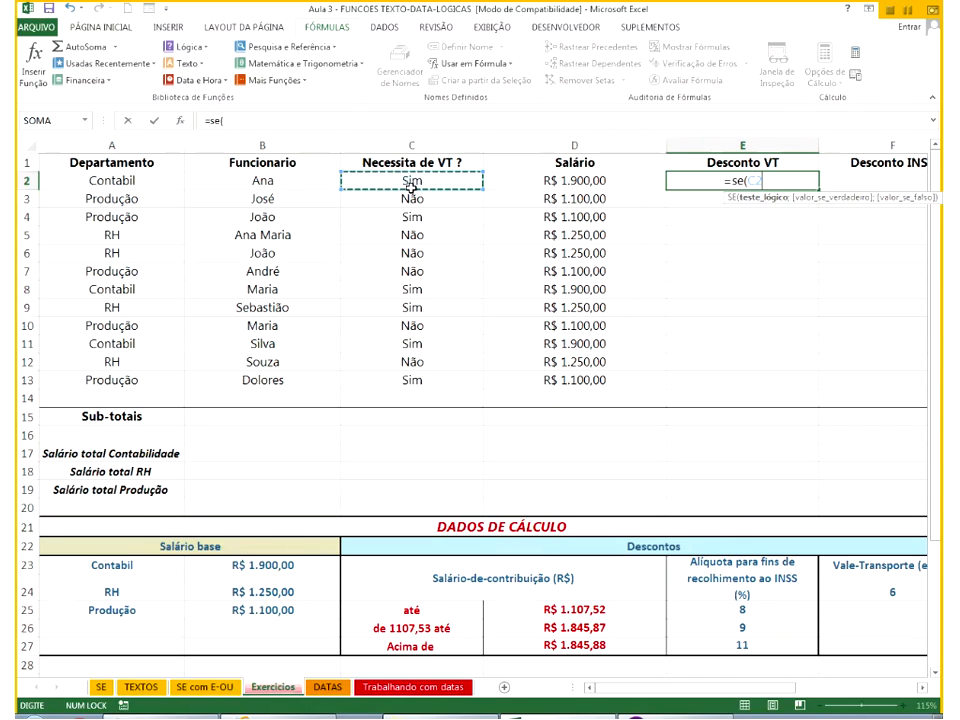
text(=")
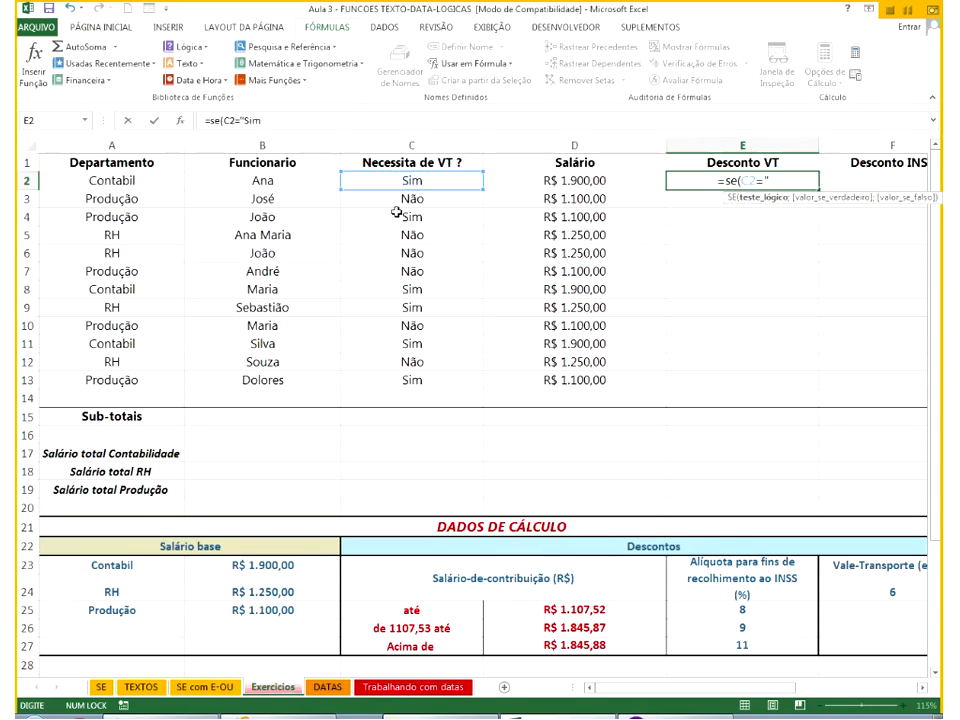
text(Sim";)
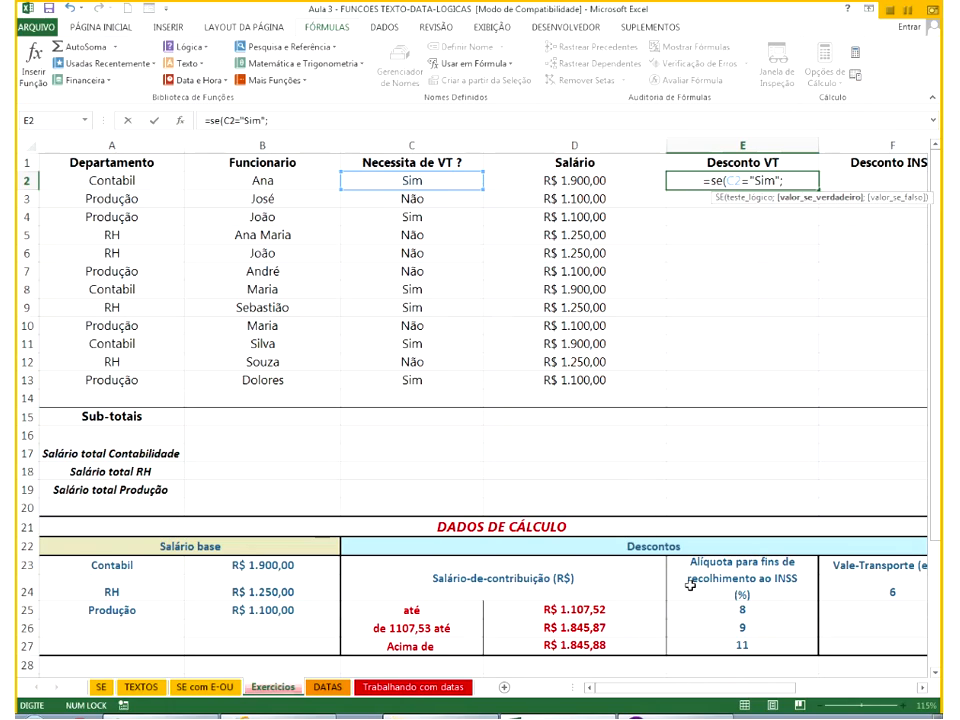
Complete the E2 formula with D2*6% as the true value and an empty false value.
drag(790, 688, 801, 585)
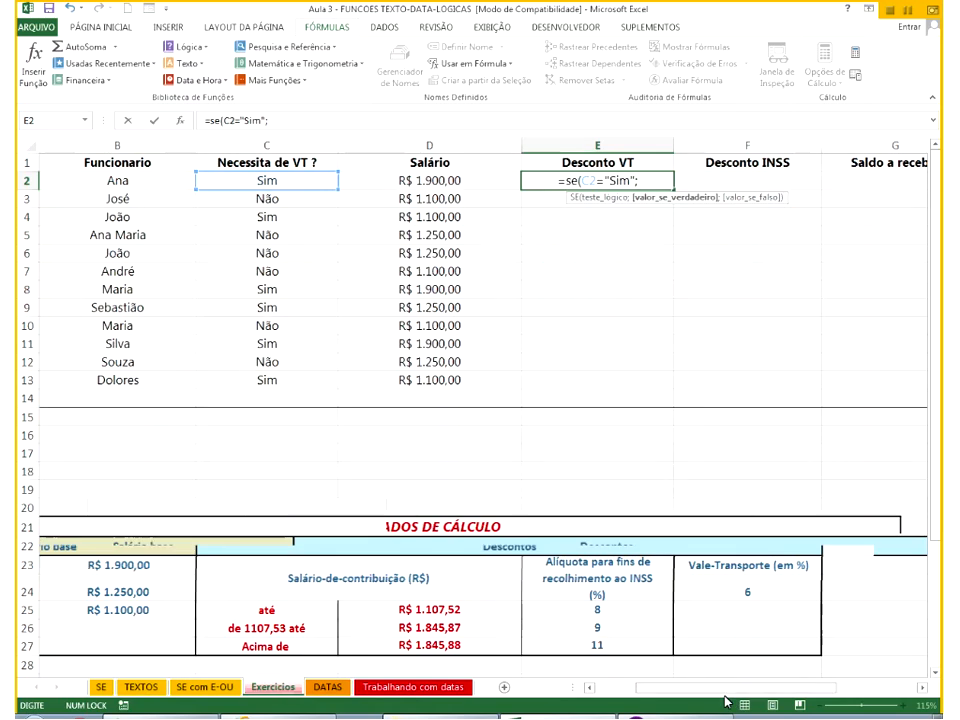
key(Left)
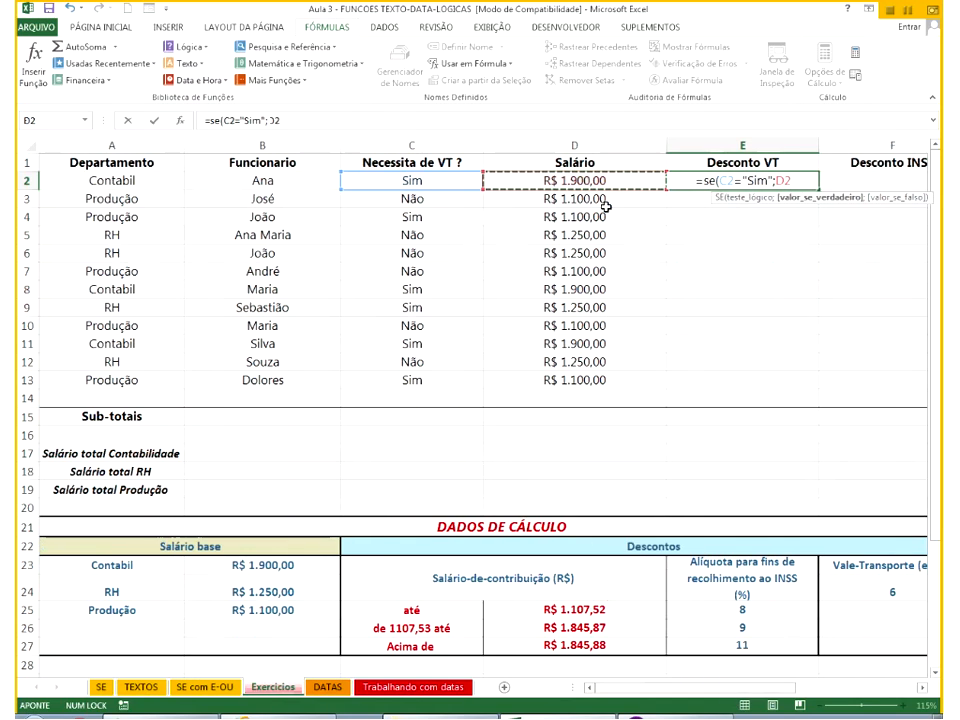
text(*6)
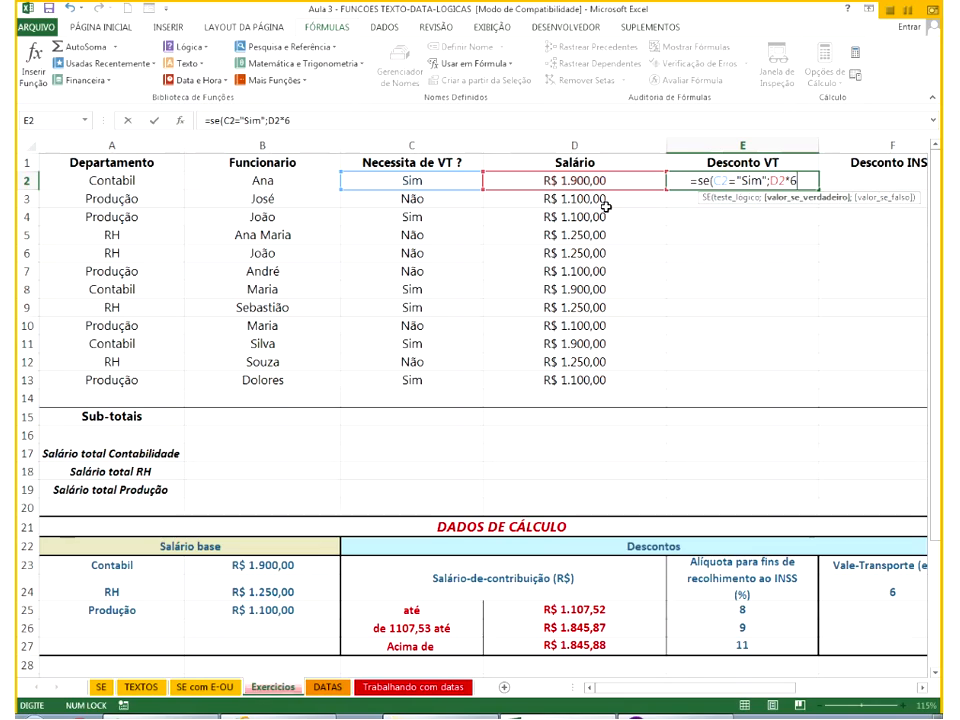
text(%)
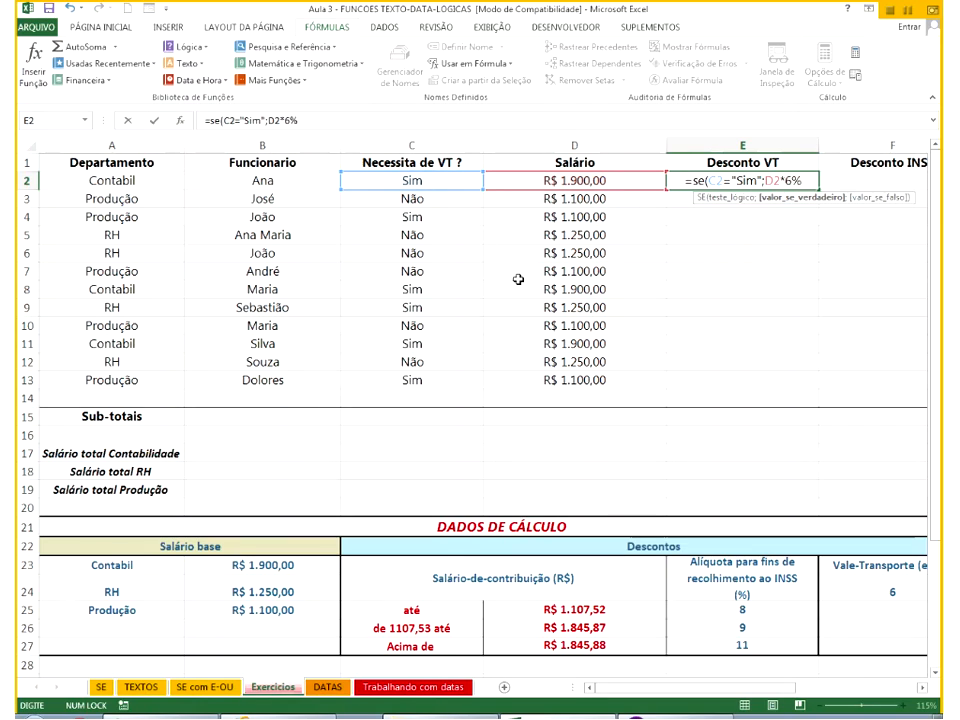
text(;)
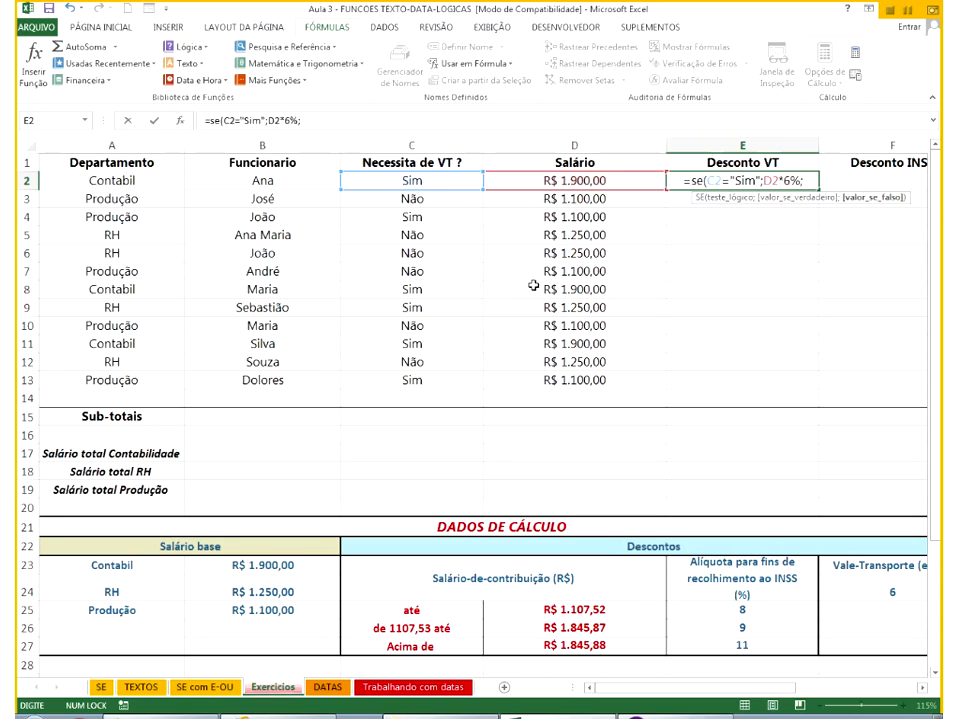
text())
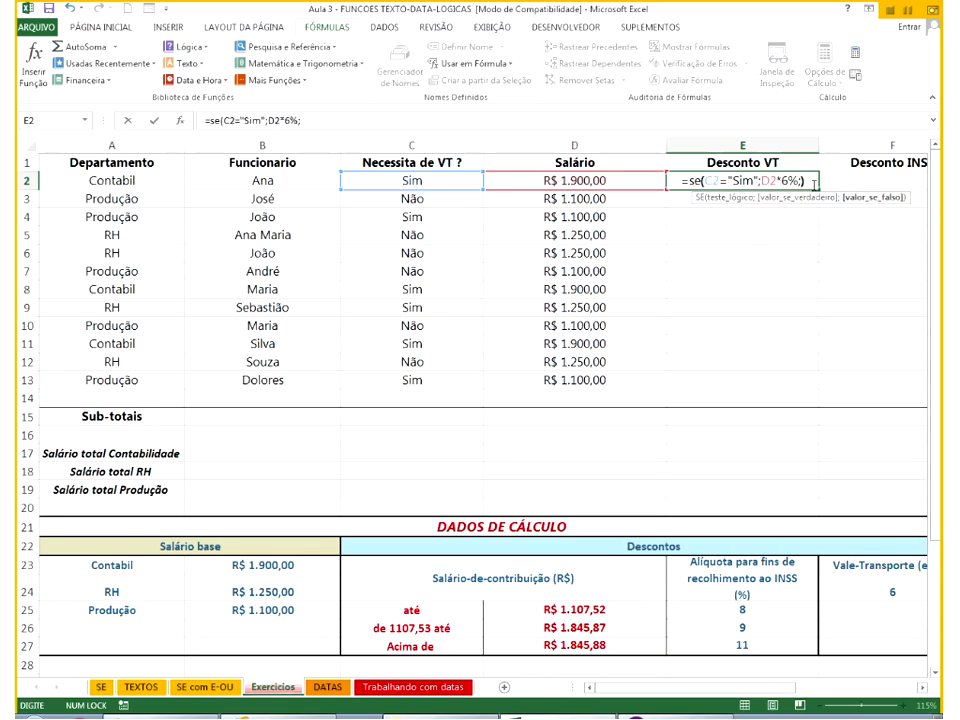
key(Return)
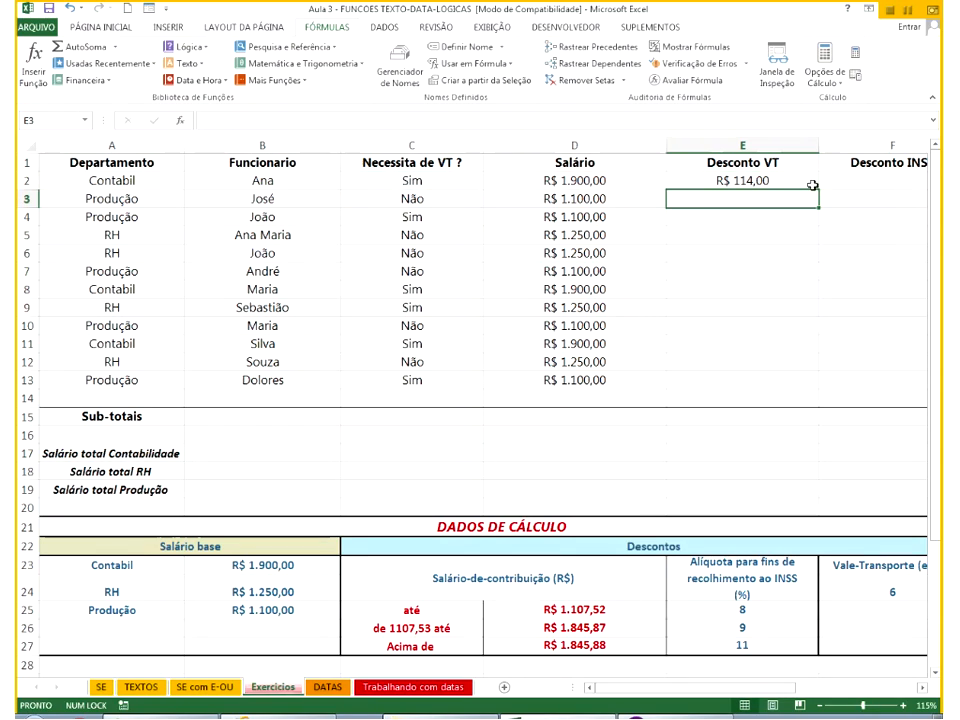
Test the E2 formula by changing the Necessita de VT entry in C2 to Não, and undo that change.
click(698, 182)
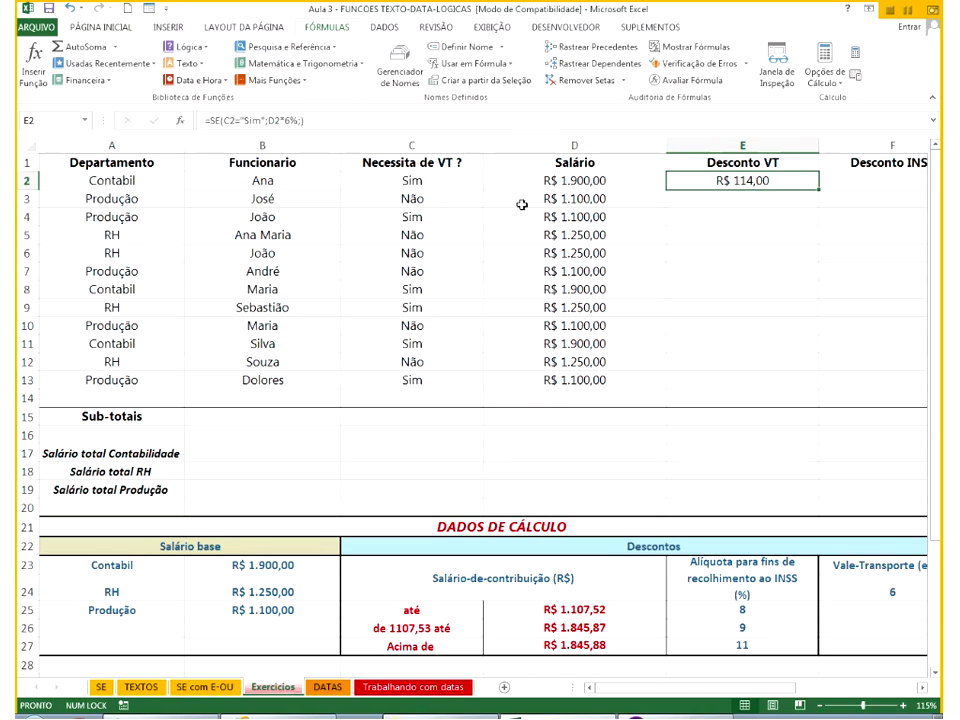
key(Left)
key(Left)
text(Não)
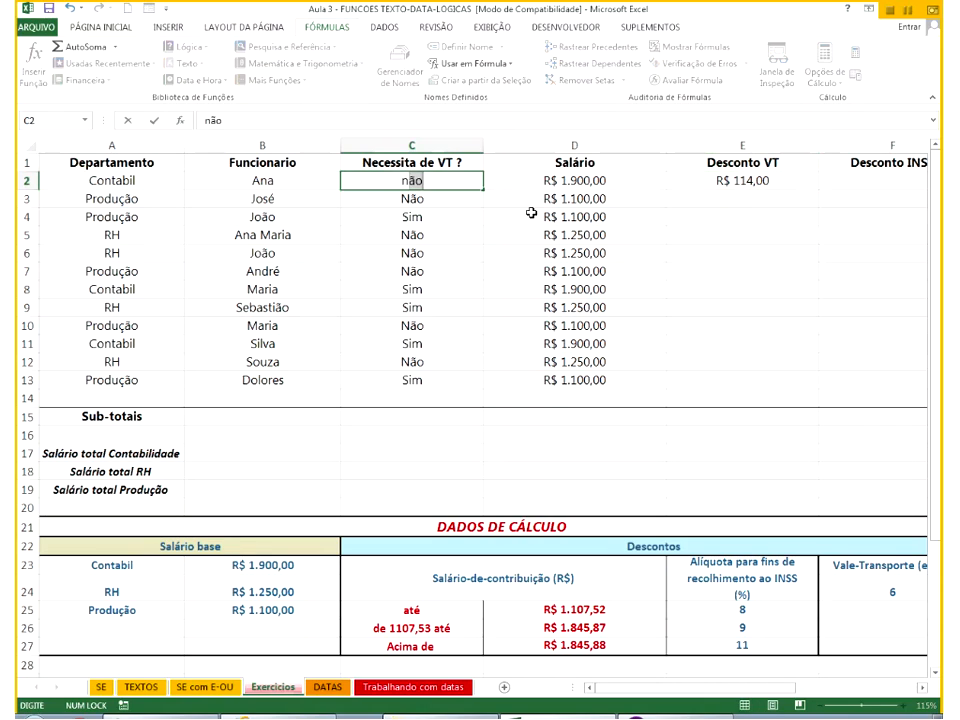
key(Return)
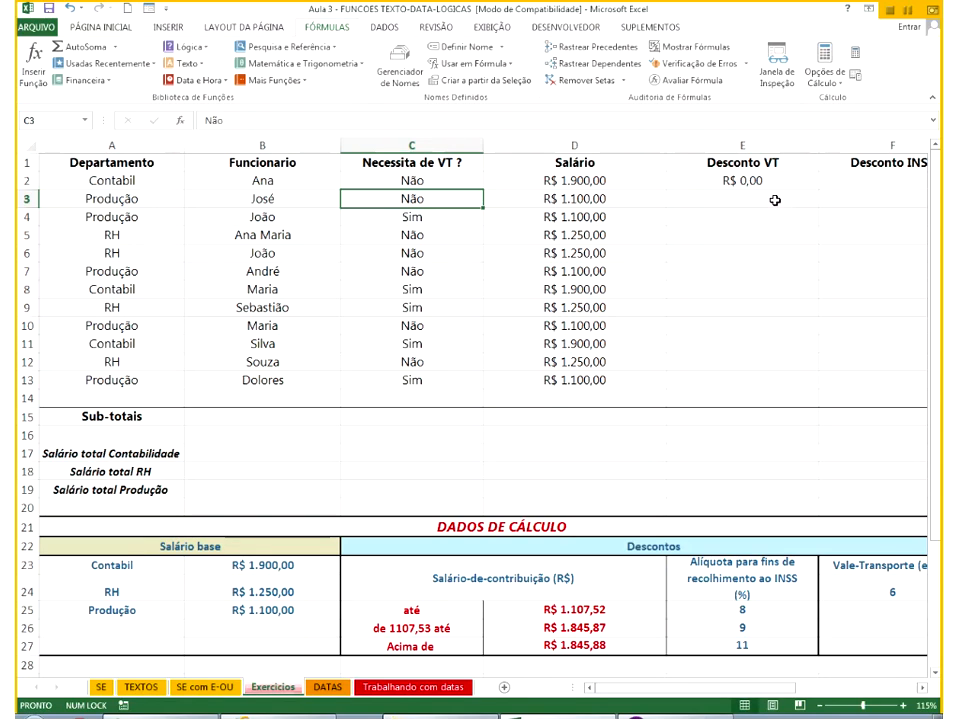
key(ctrl+z)
Fill the E2 formula down the Desconto VT column to E13 and check the copied formula in E4.
click(816, 186)
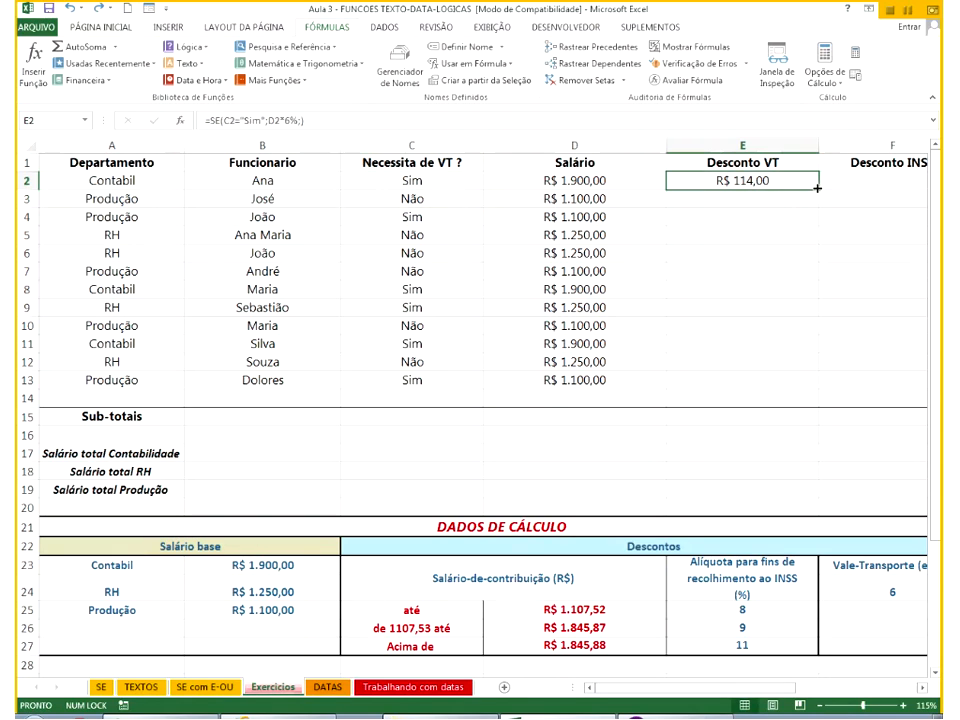
drag(817, 187, 796, 400)
click(757, 219)
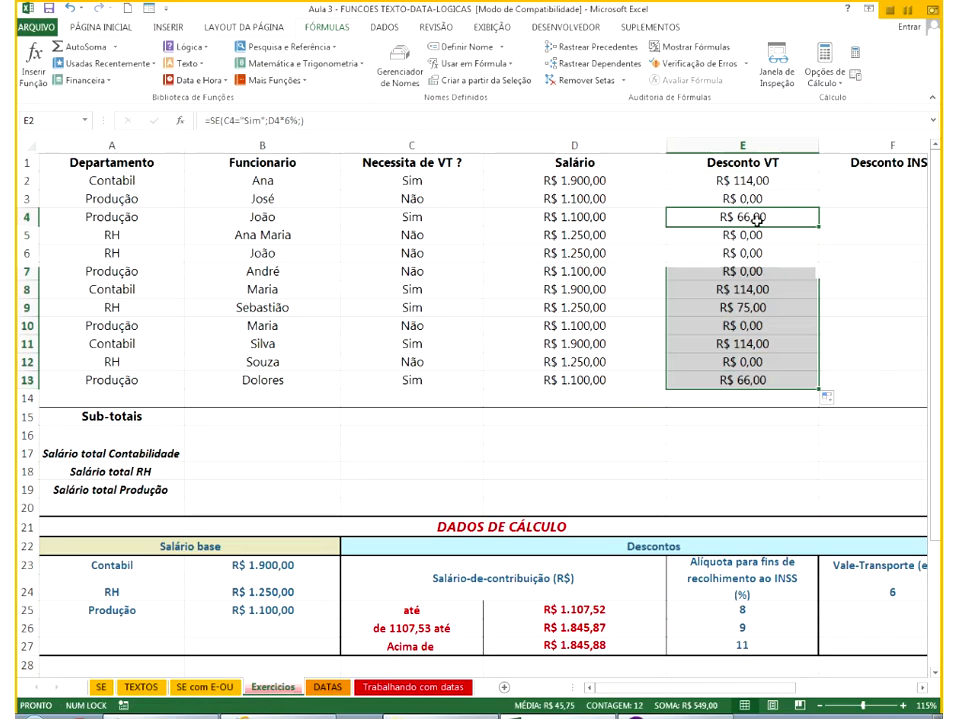
double_click(757, 220)
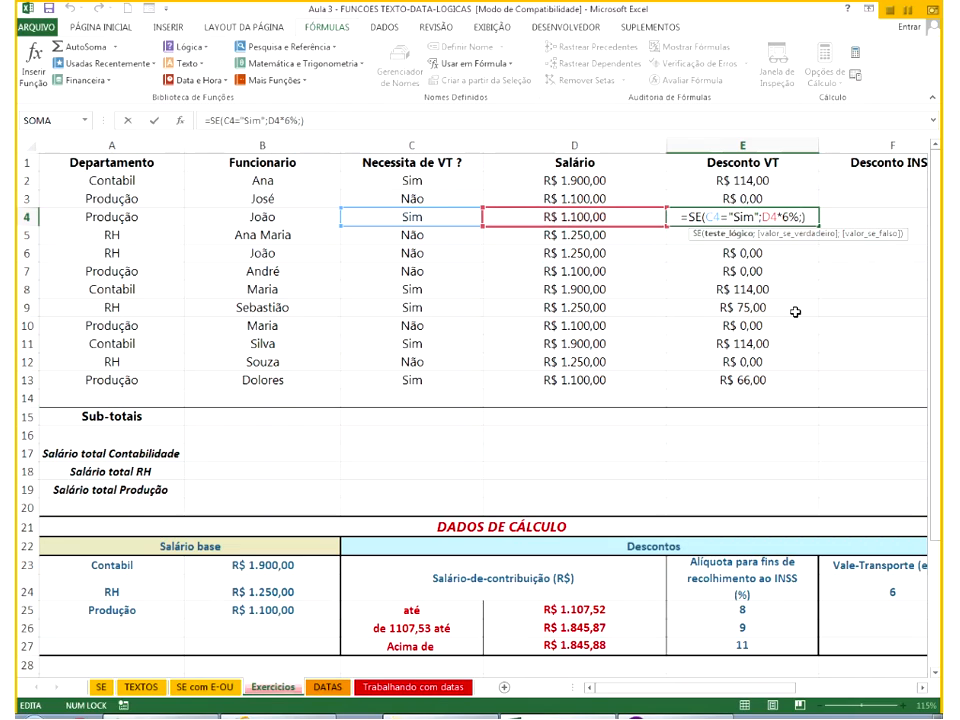
key(Return)
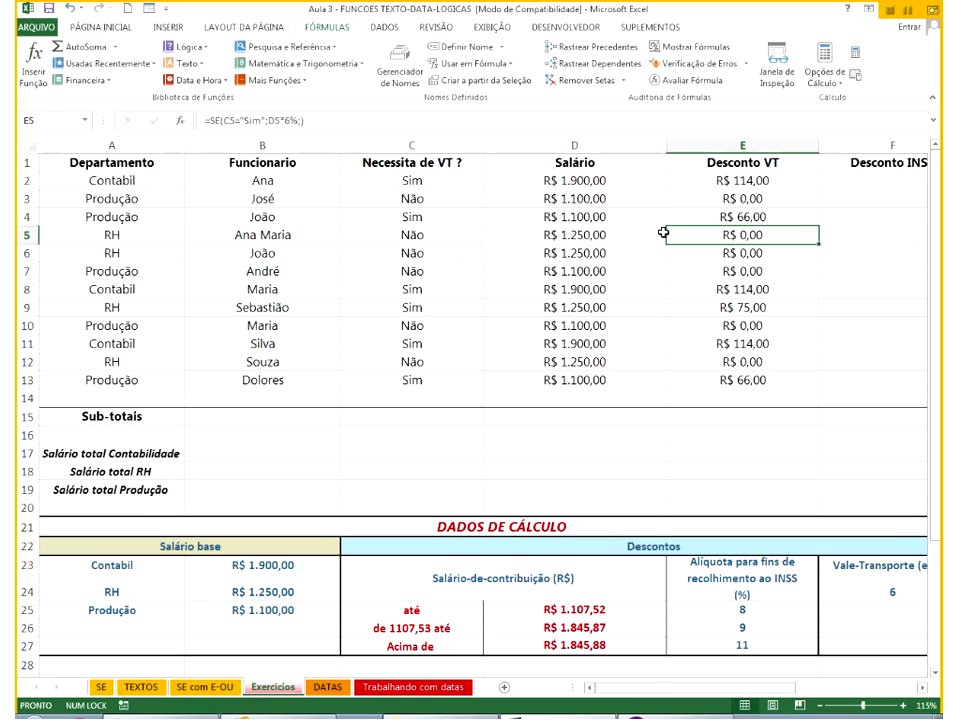
Examine the true and false arguments of the Desconto VT formula in E5.
double_click(672, 234)
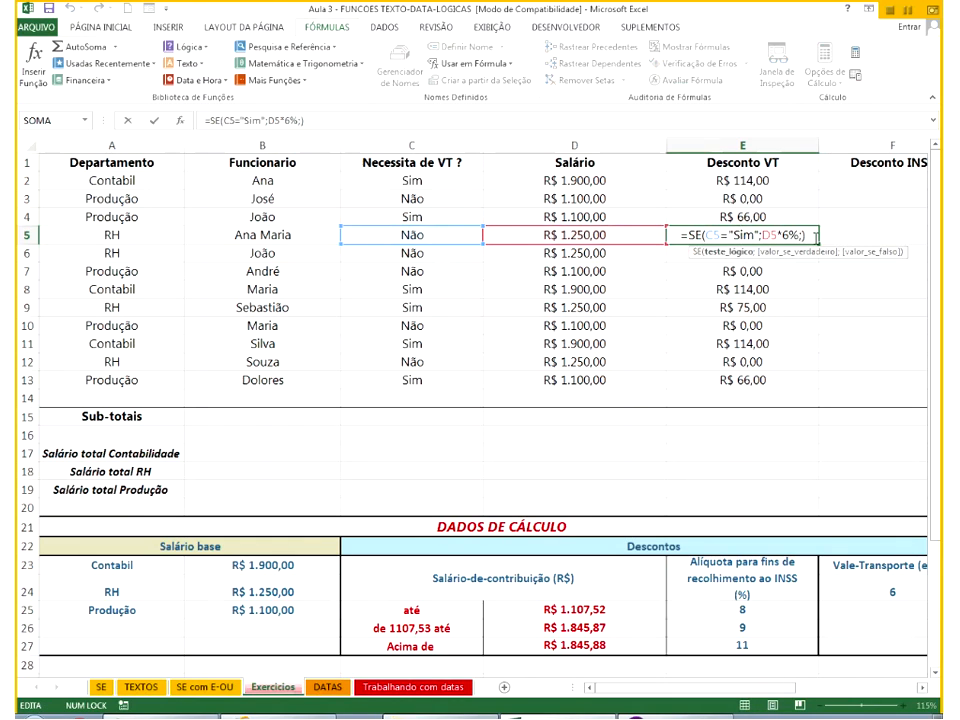
click(800, 235)
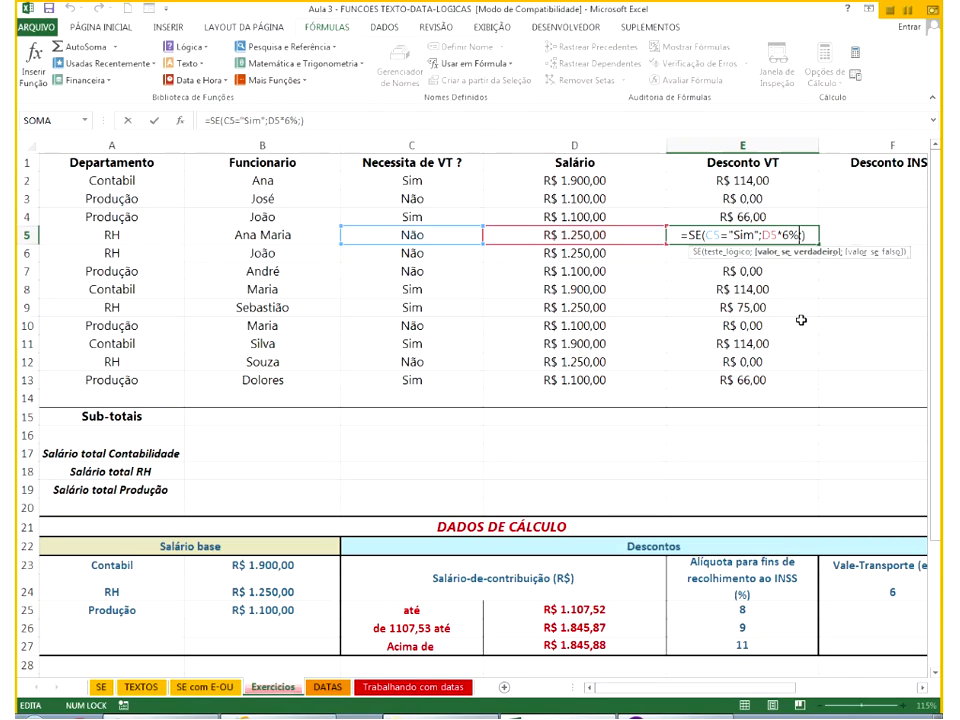
text(;)
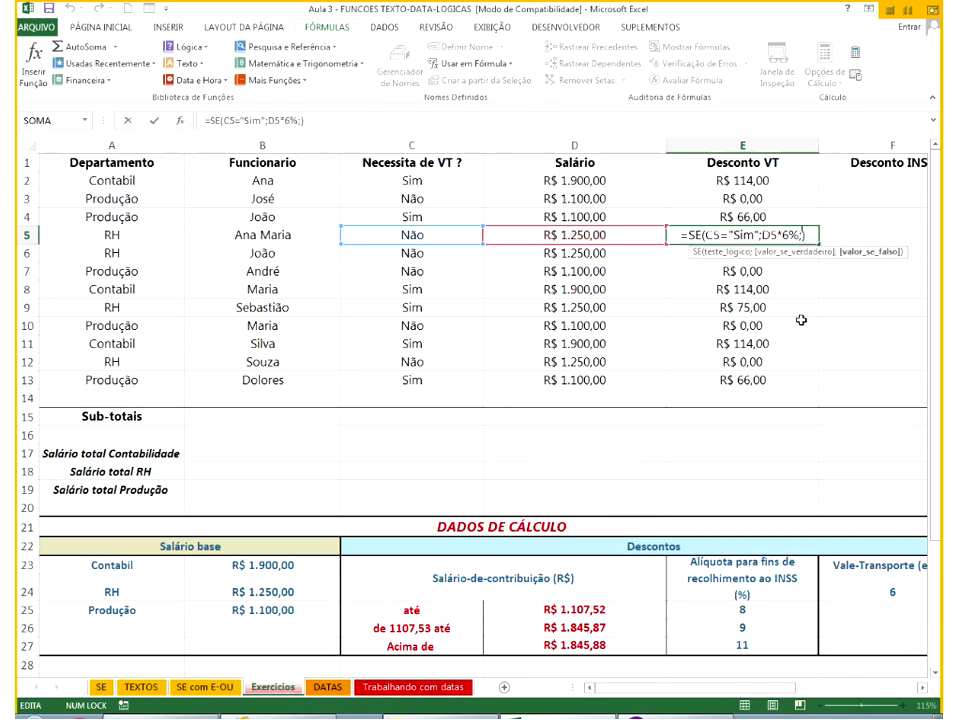
key(Return)
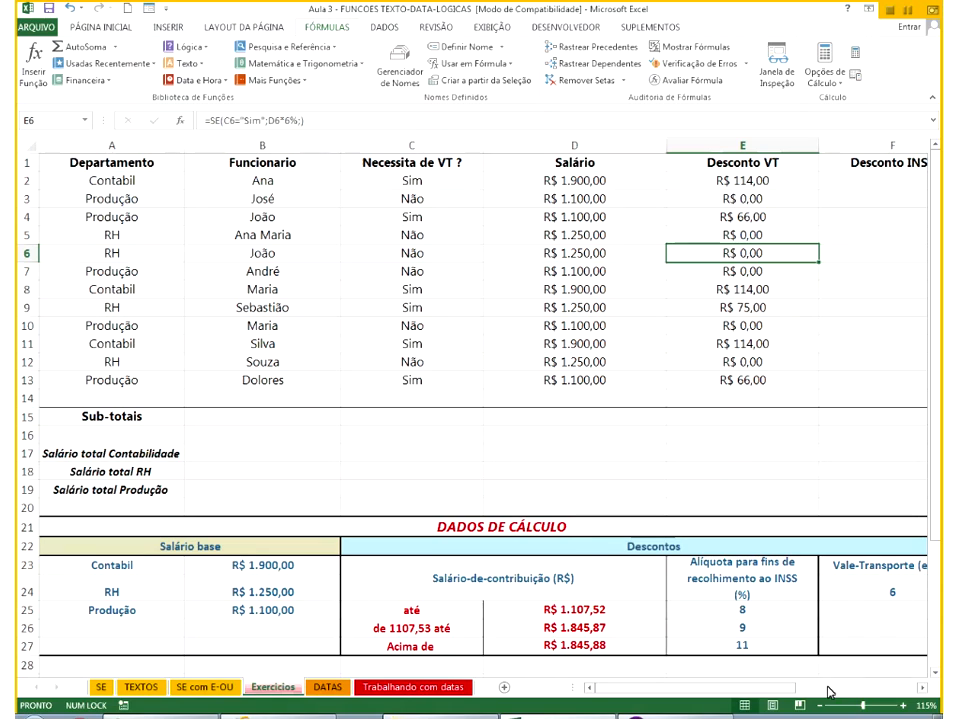
Review the Salário column, the empty Desconto INSS column and the INSS contribution brackets in the Descontos table.
drag(736, 692, 811, 694)
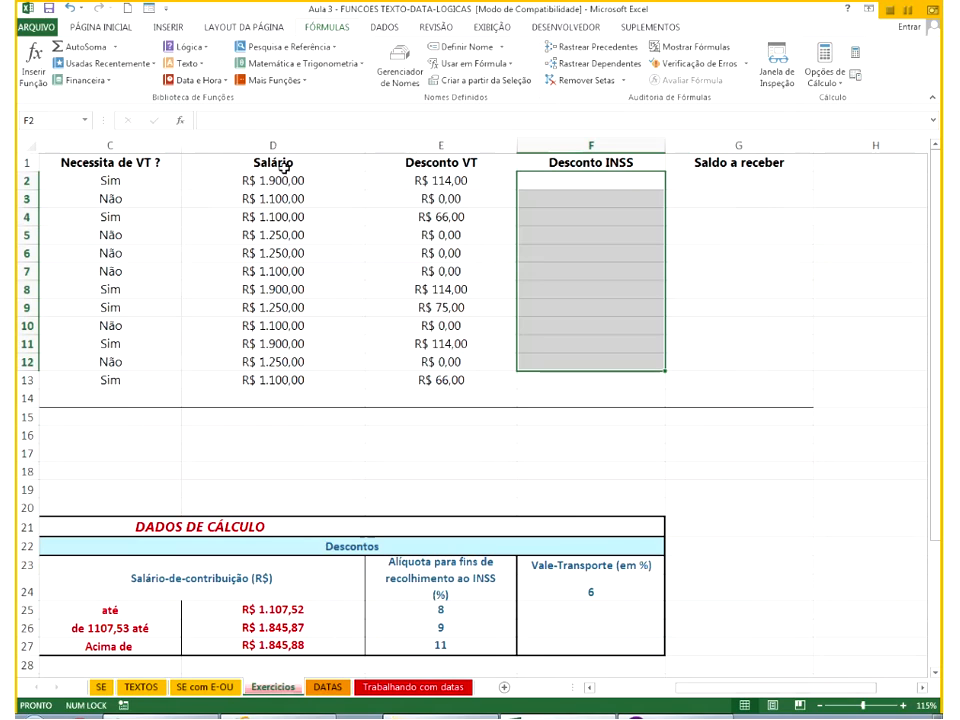
drag(281, 165, 260, 341)
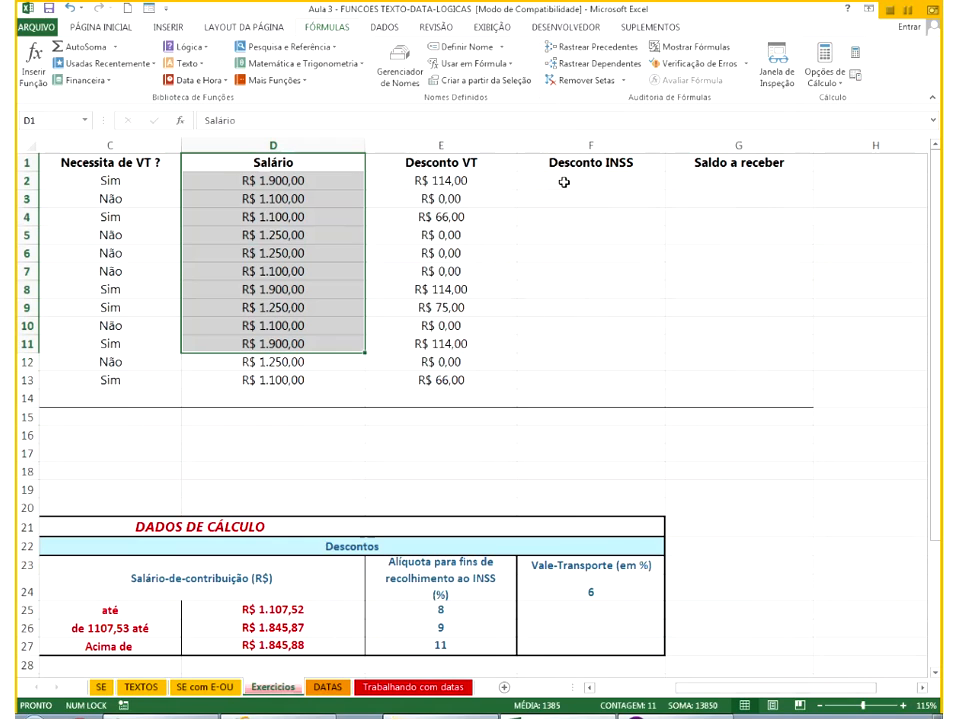
click(564, 182)
click(287, 609)
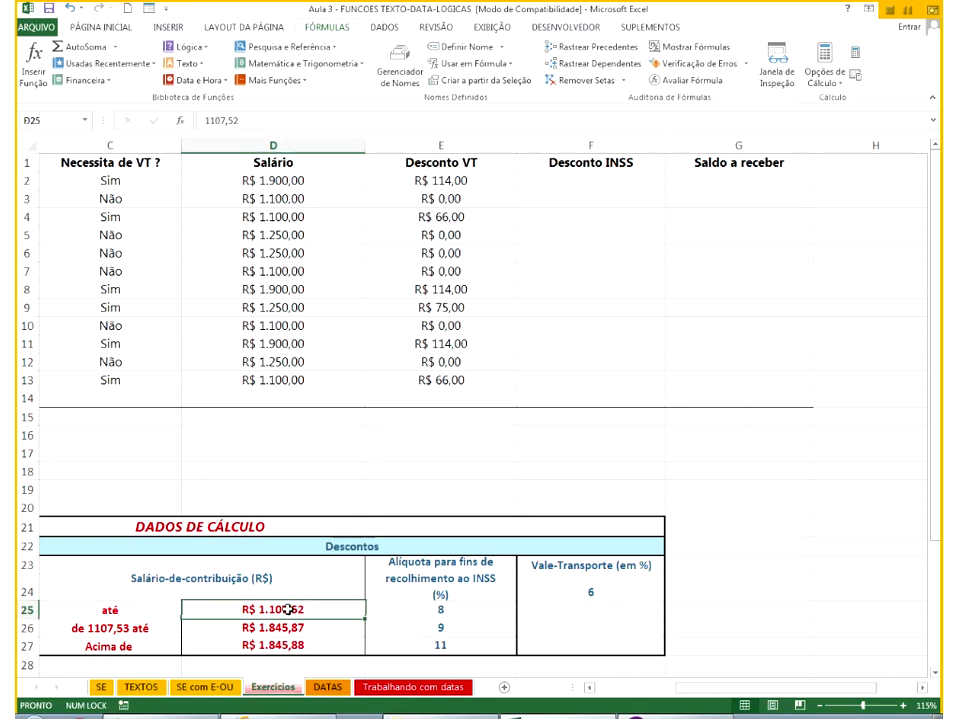
click(497, 186)
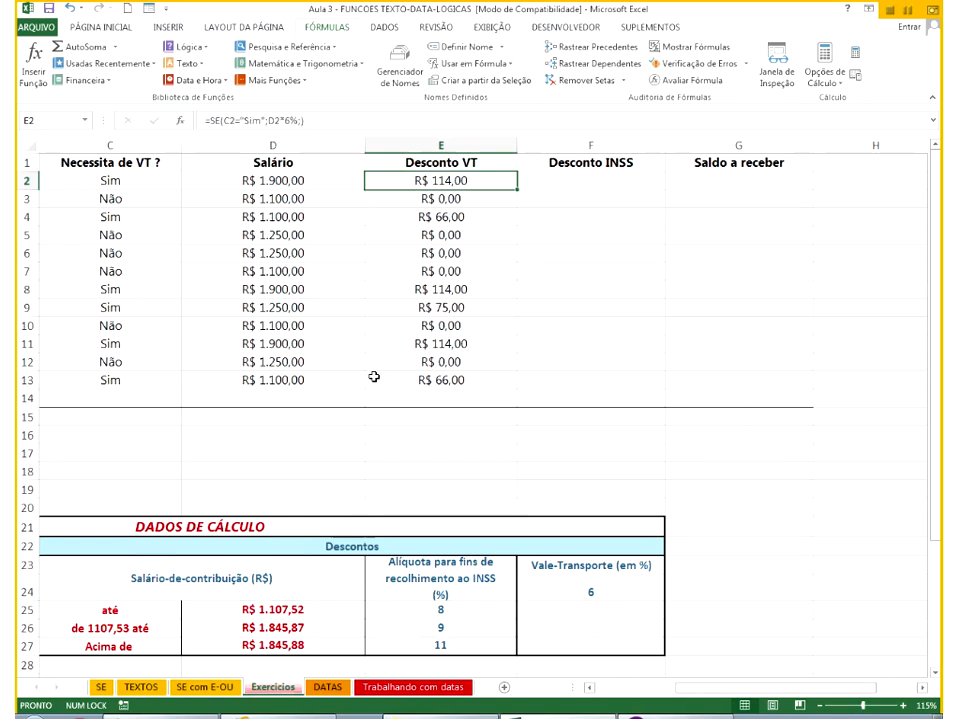
Review the INSS contribution brackets and rates, the Saldo a receber column and the Salário base table.
click(420, 609)
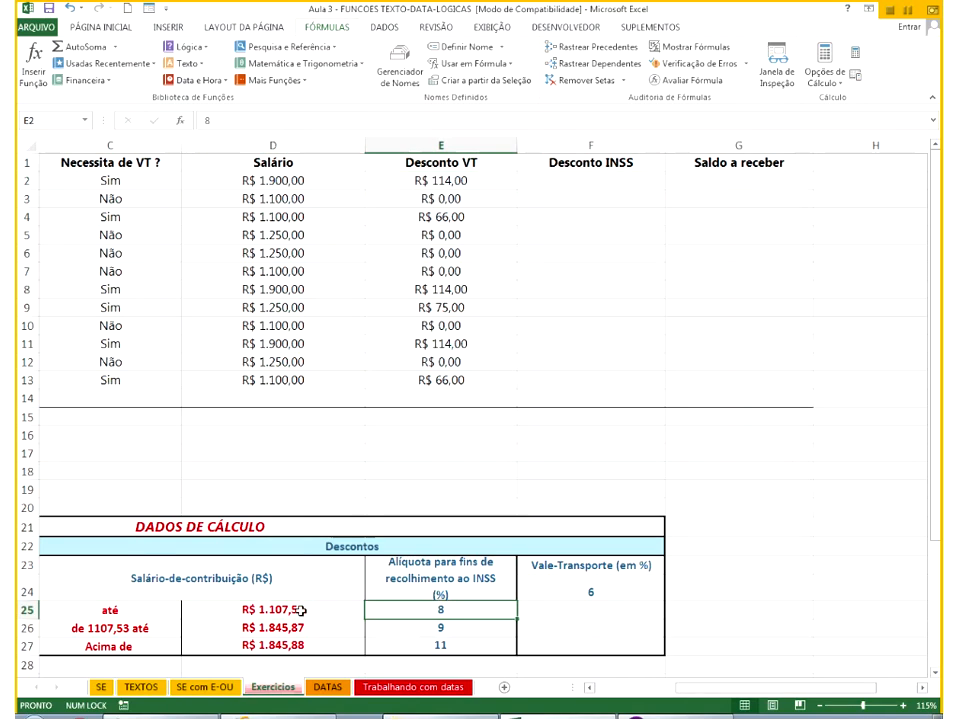
click(163, 631)
click(268, 631)
click(463, 616)
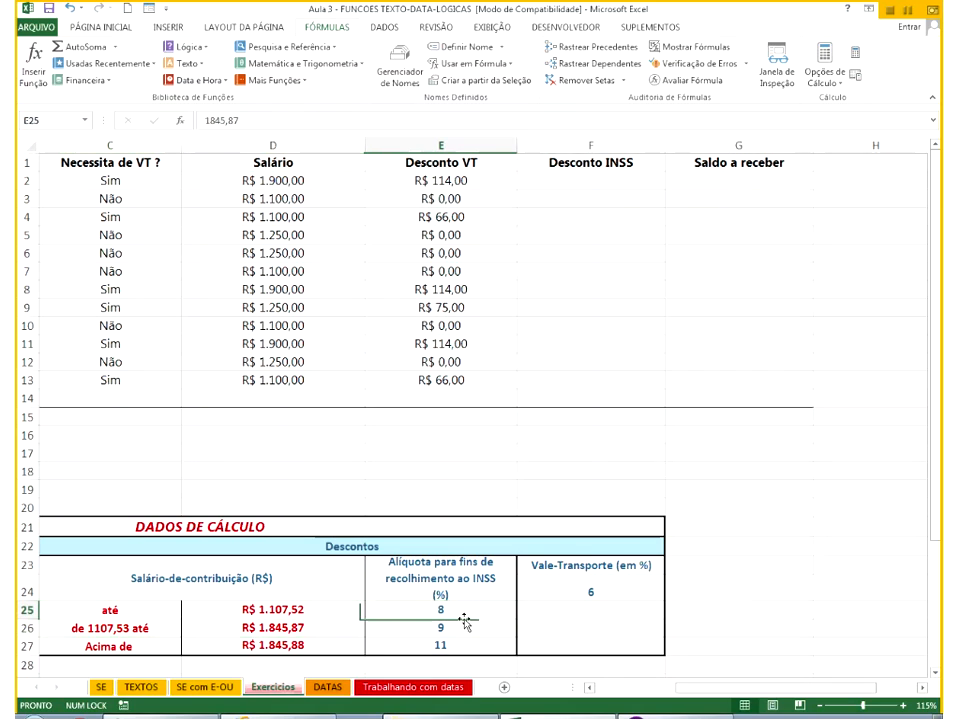
drag(740, 181, 731, 341)
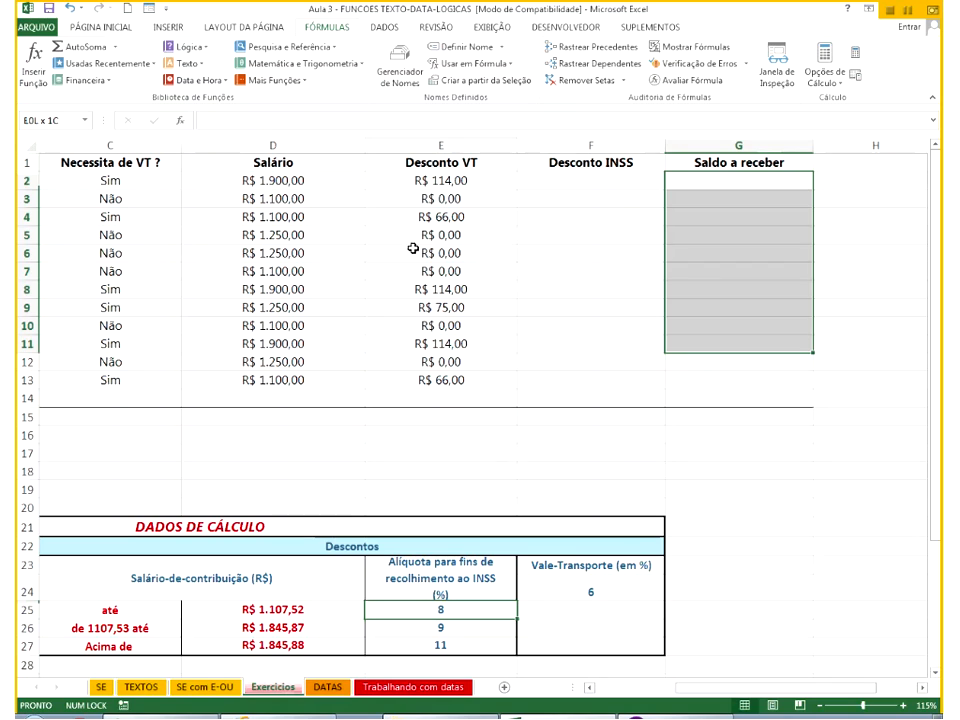
drag(259, 187, 609, 328)
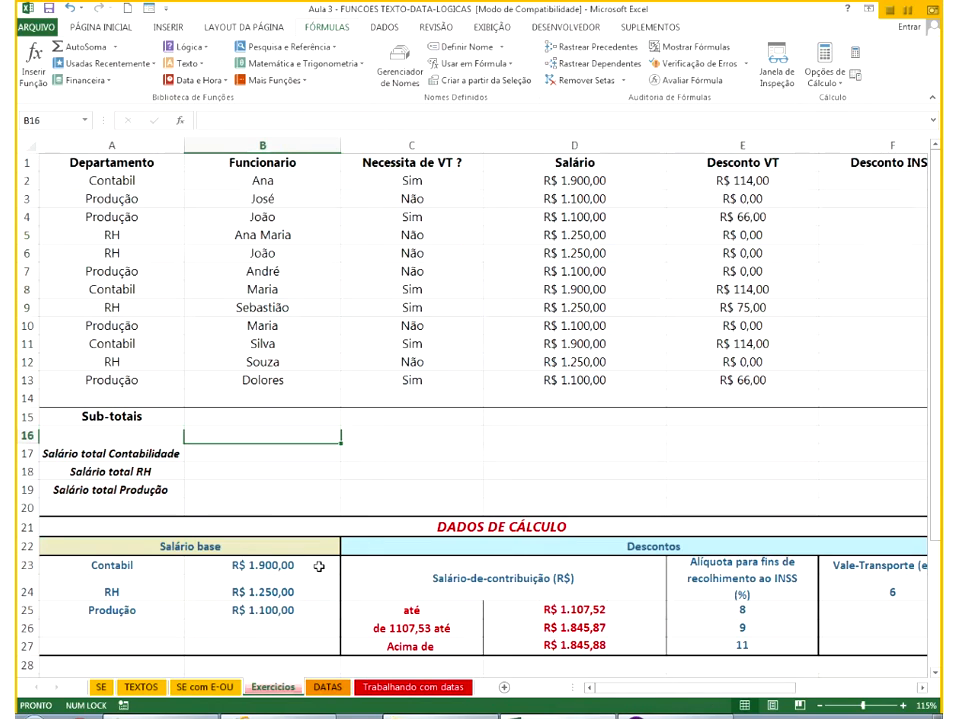
Start a CONT.SE formula in B17 and try CONT.SES and CONT.VALORES in its place.
key(Down)
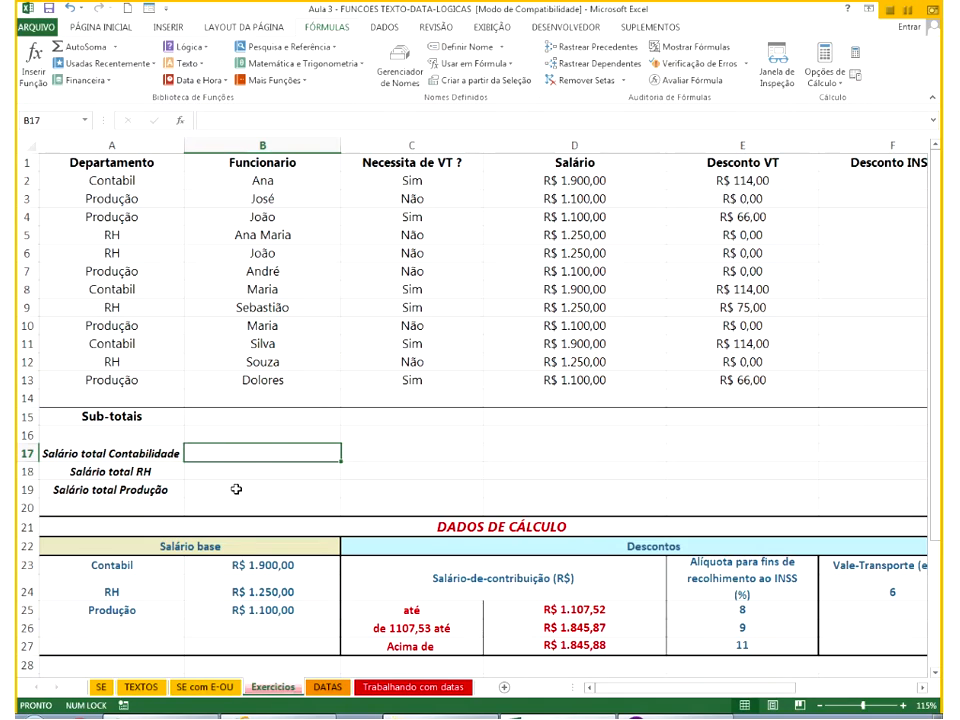
text(=)
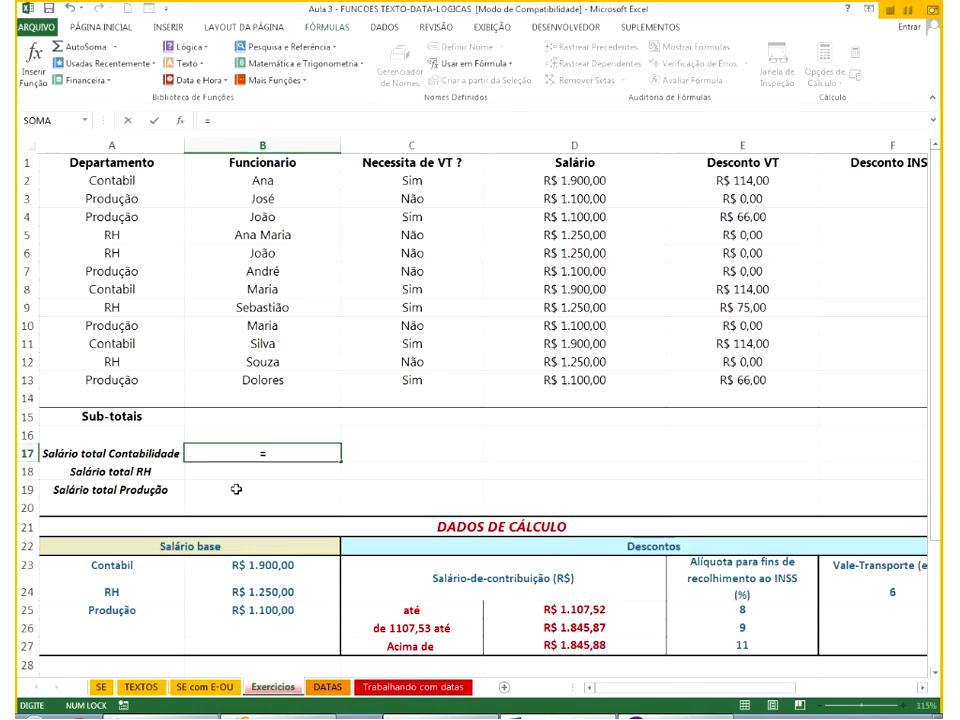
text(c)
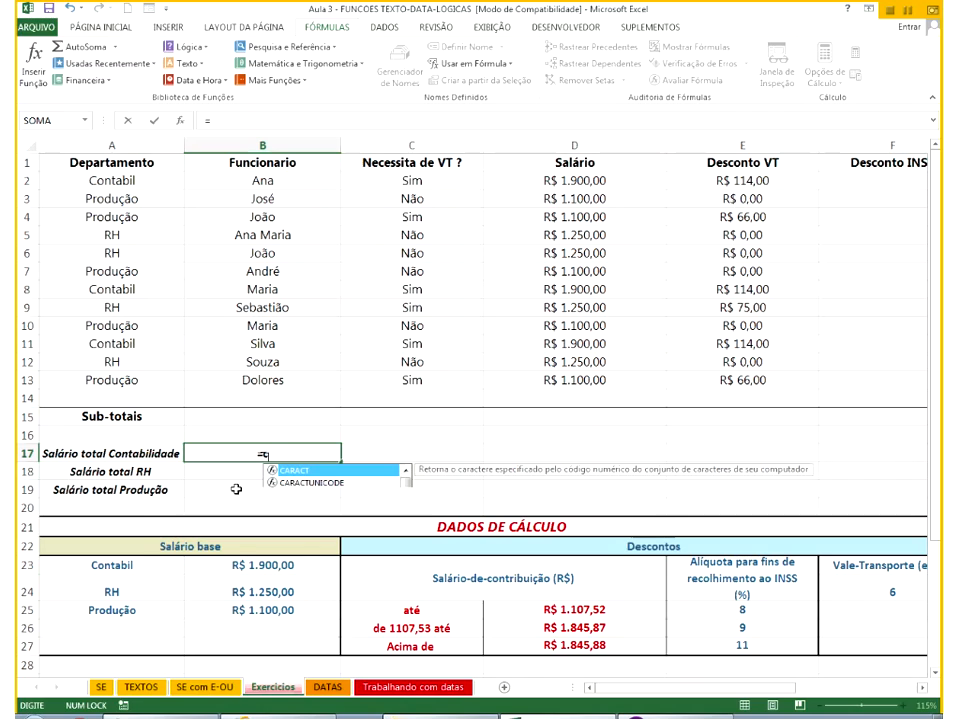
text(ont.se)
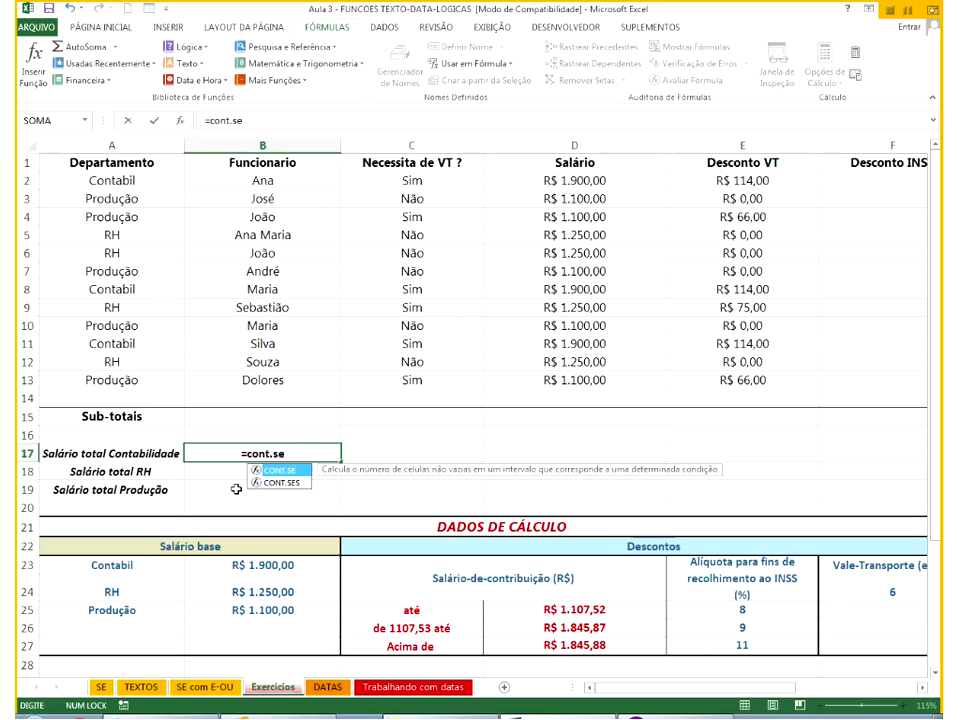
text(()
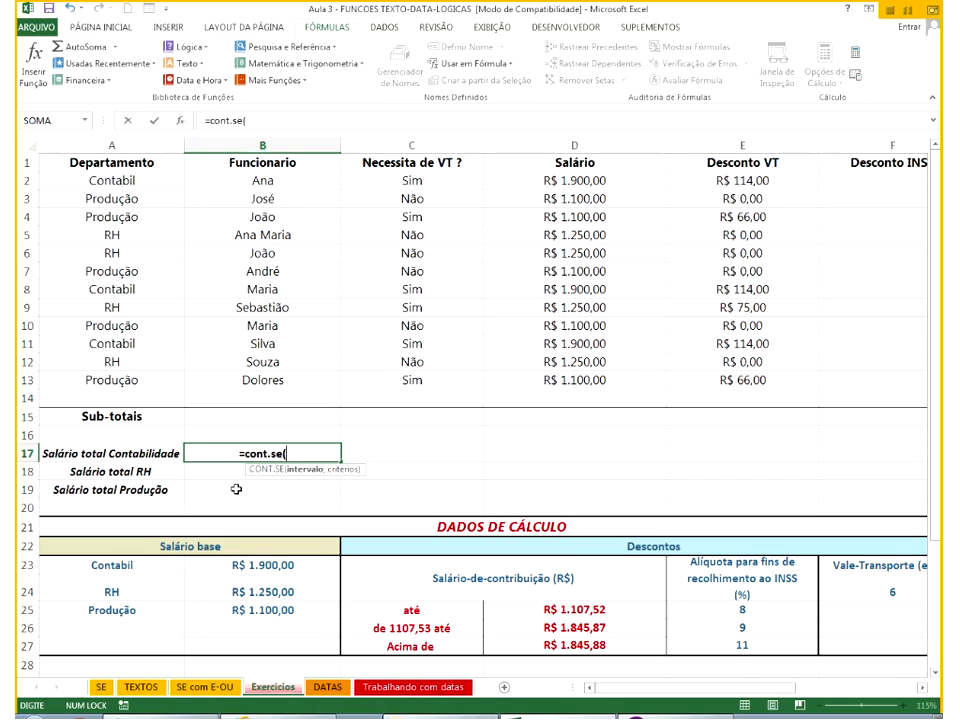
key(BackSpace)
key(BackSpace)
key(BackSpace)
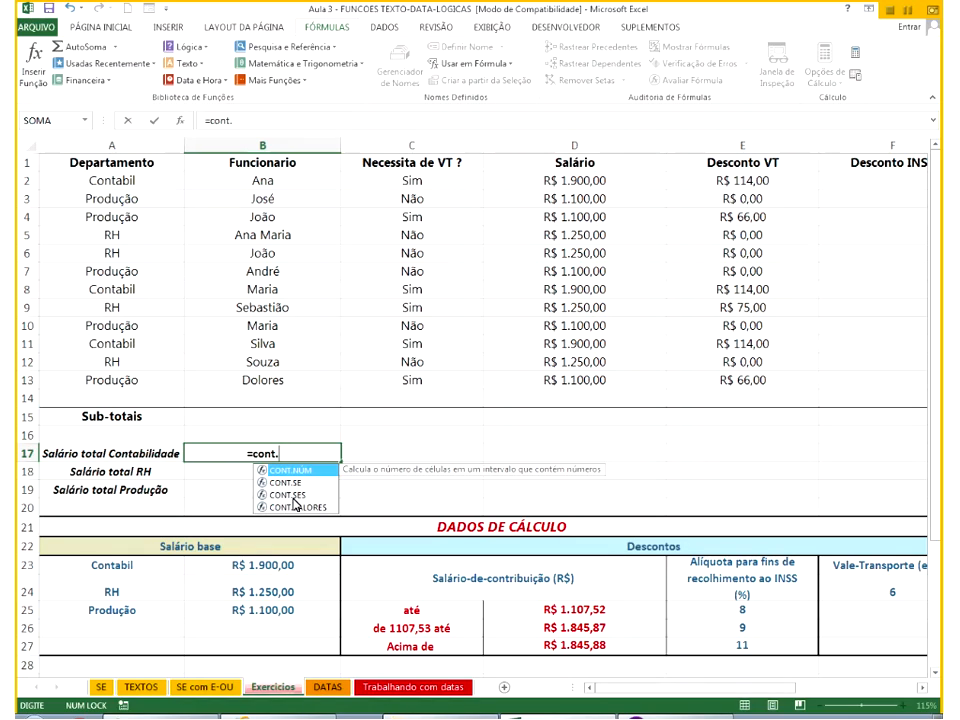
double_click(293, 496)
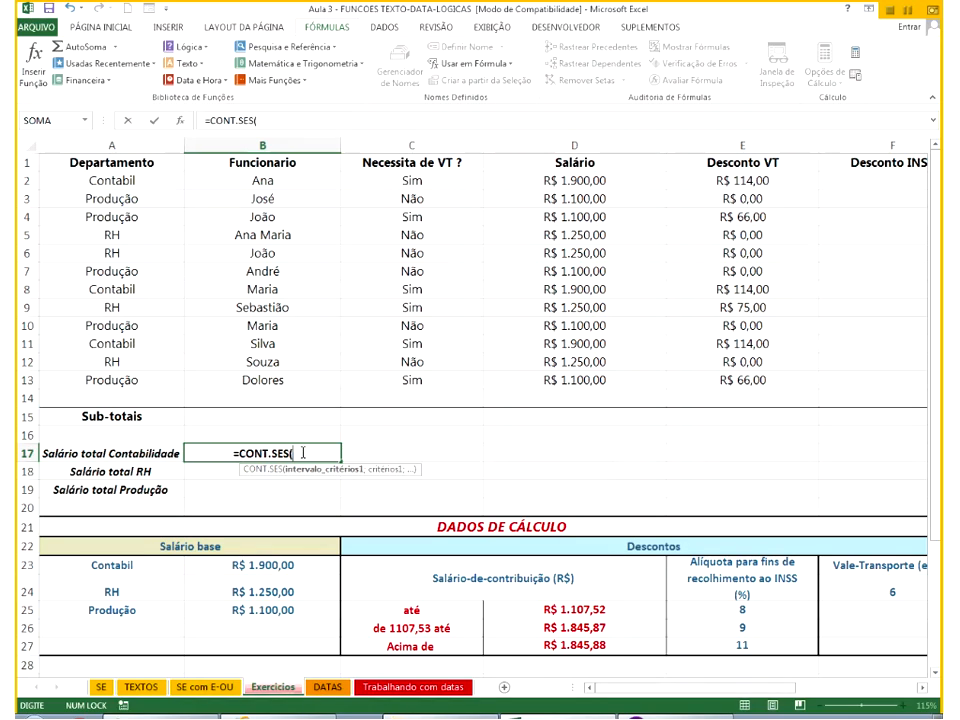
key(shift+Left)
key(shift+Left)
key(shift+Left)
key(shift+Left)
text(va)
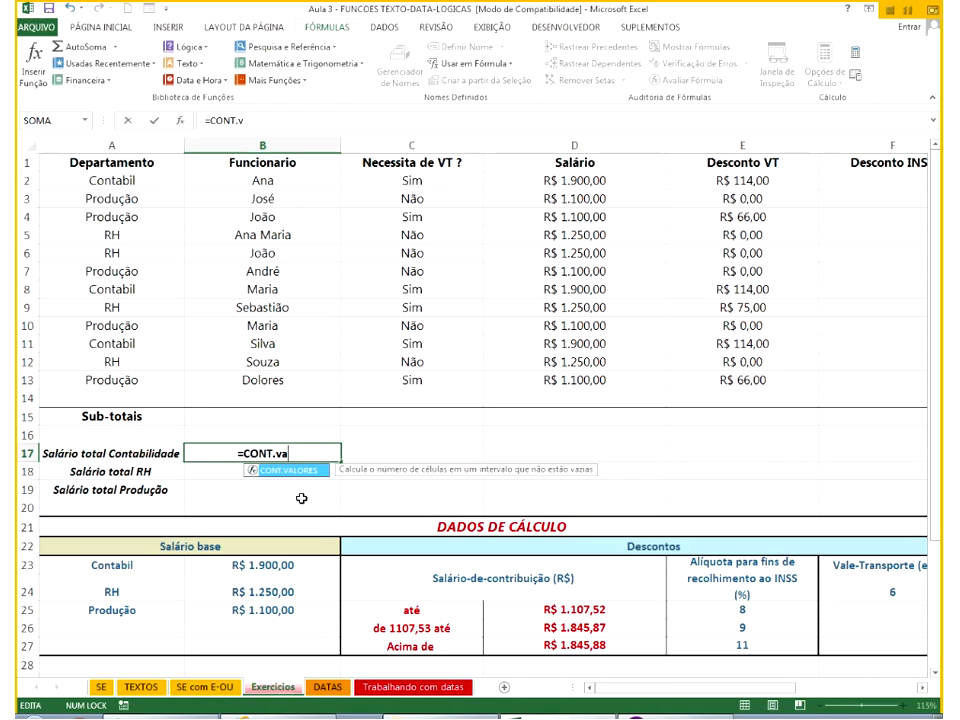
key(BackSpace)
key(BackSpace)
Count the RH entries in the Departamento column with =CONT.SE(A2:A13;"RH") in B17.
text(se)
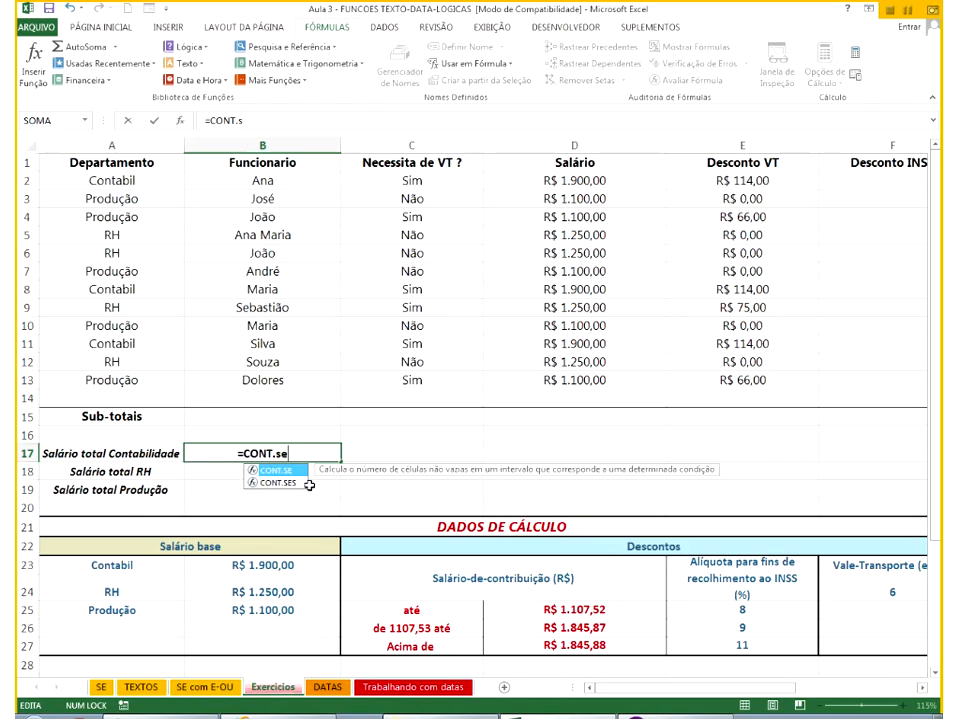
text(()
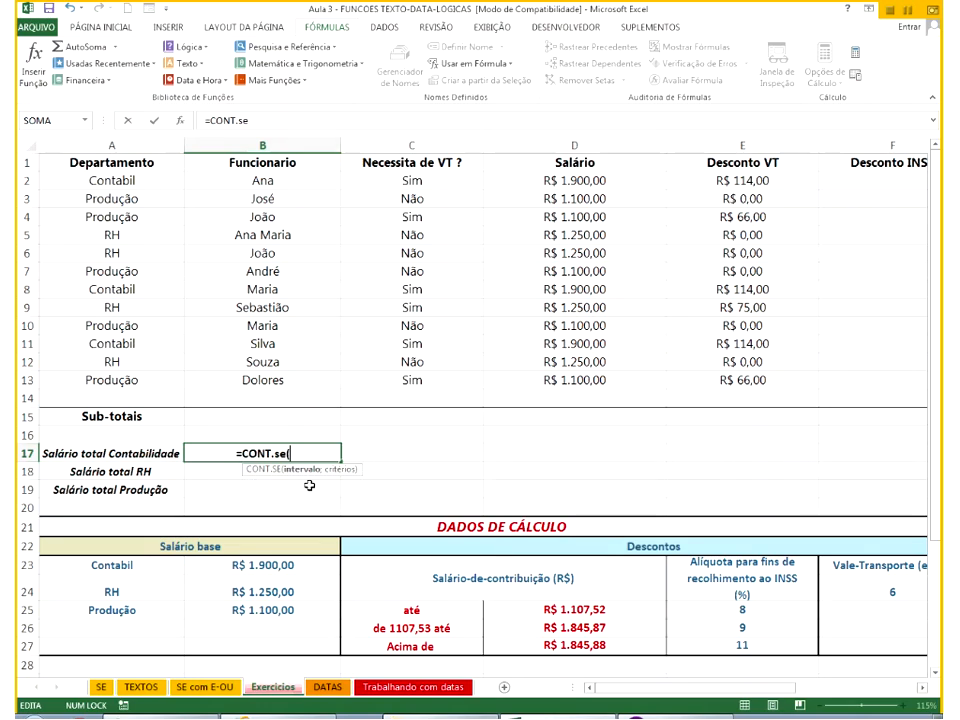
drag(138, 183, 137, 385)
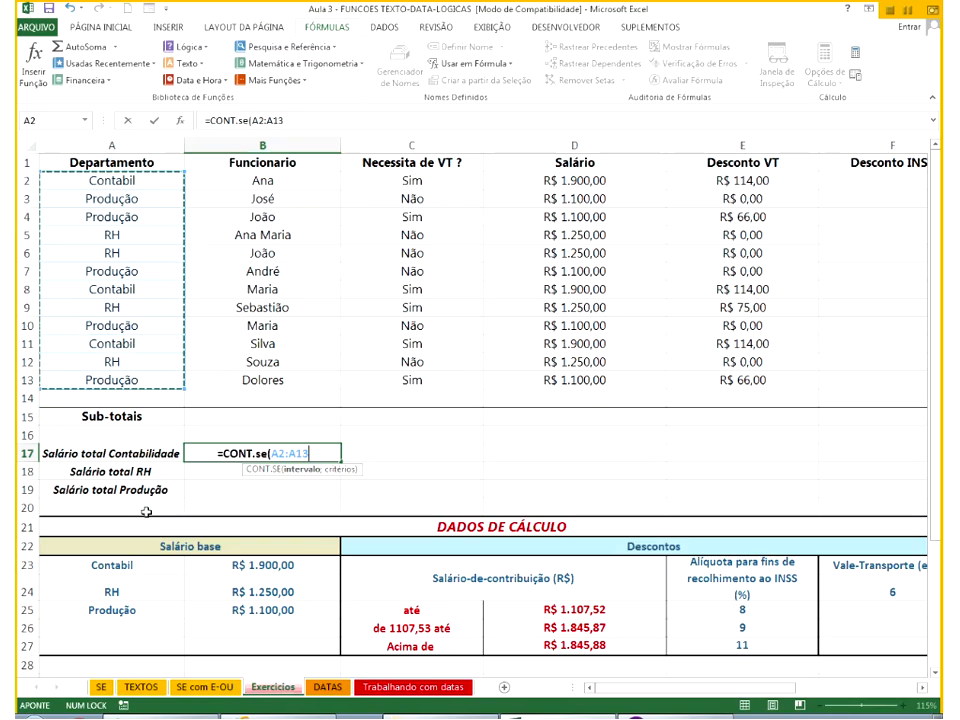
text(;)
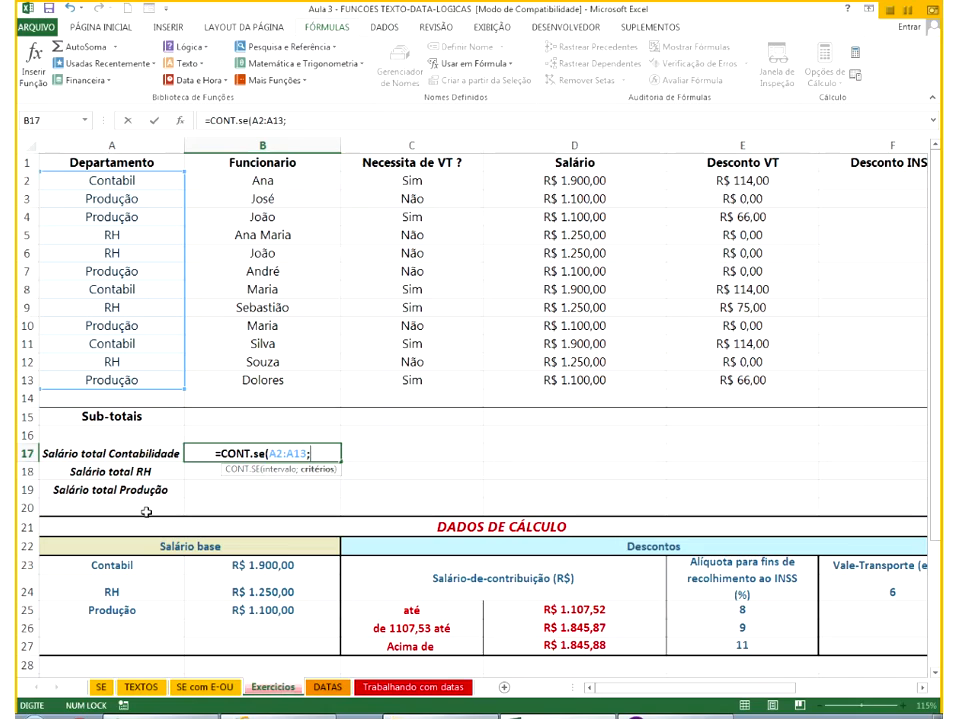
text(")
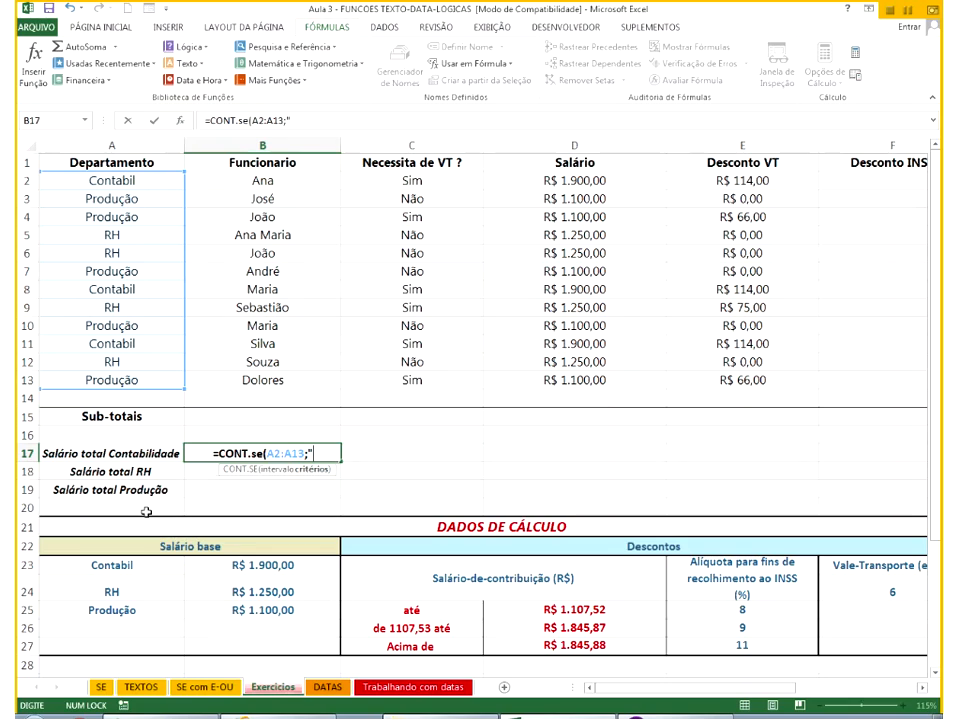
text(RH"))
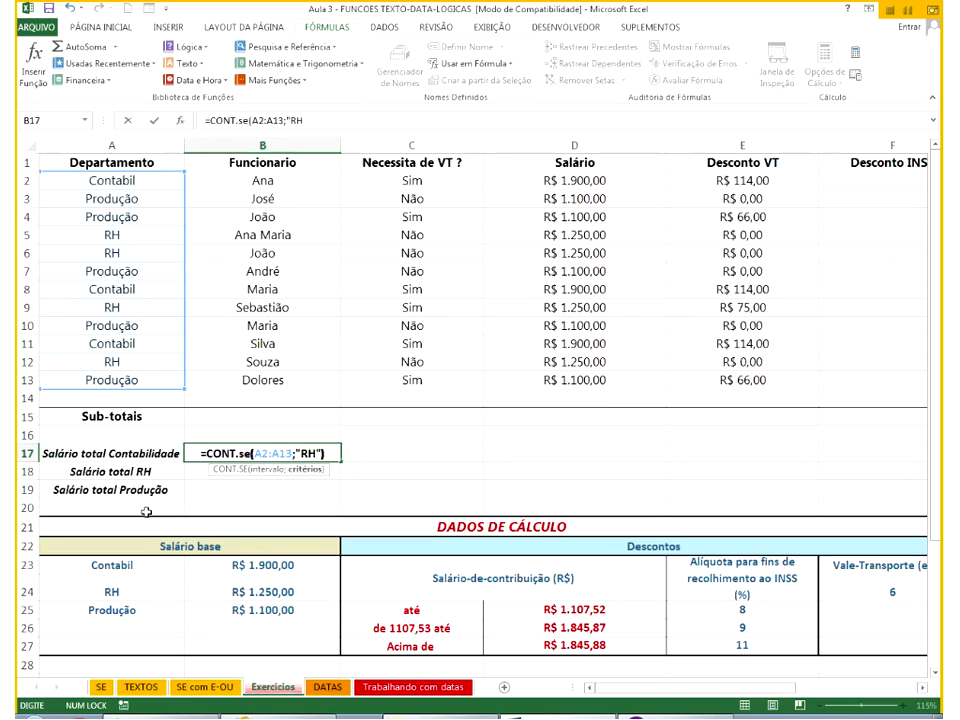
key(Return)
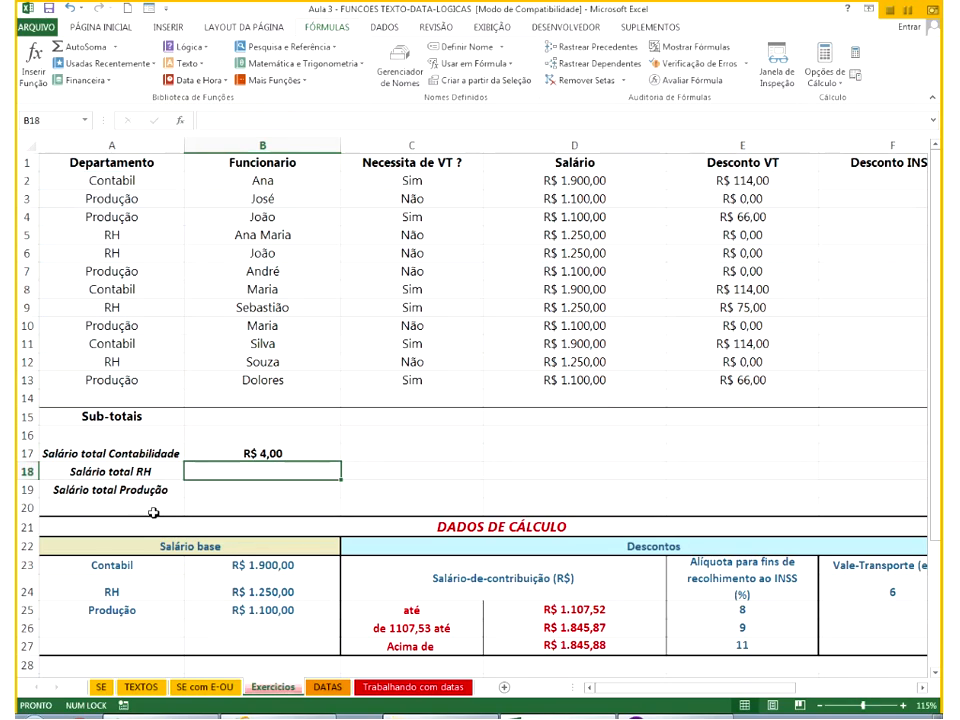
Format cells B17:B19 as Número without decimal places.
drag(262, 454, 255, 489)
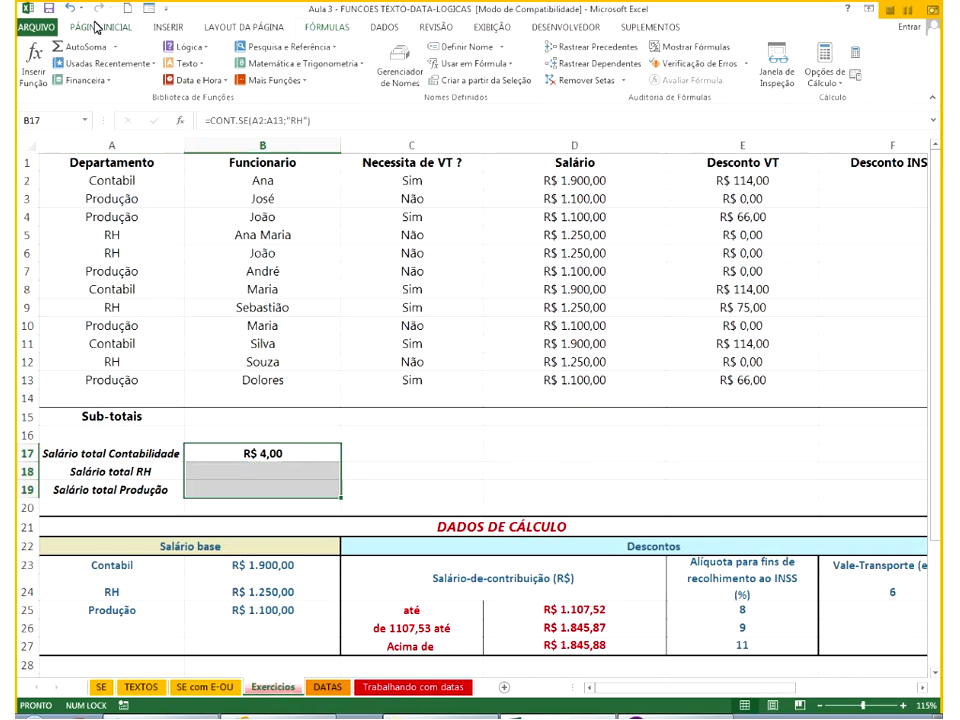
click(96, 27)
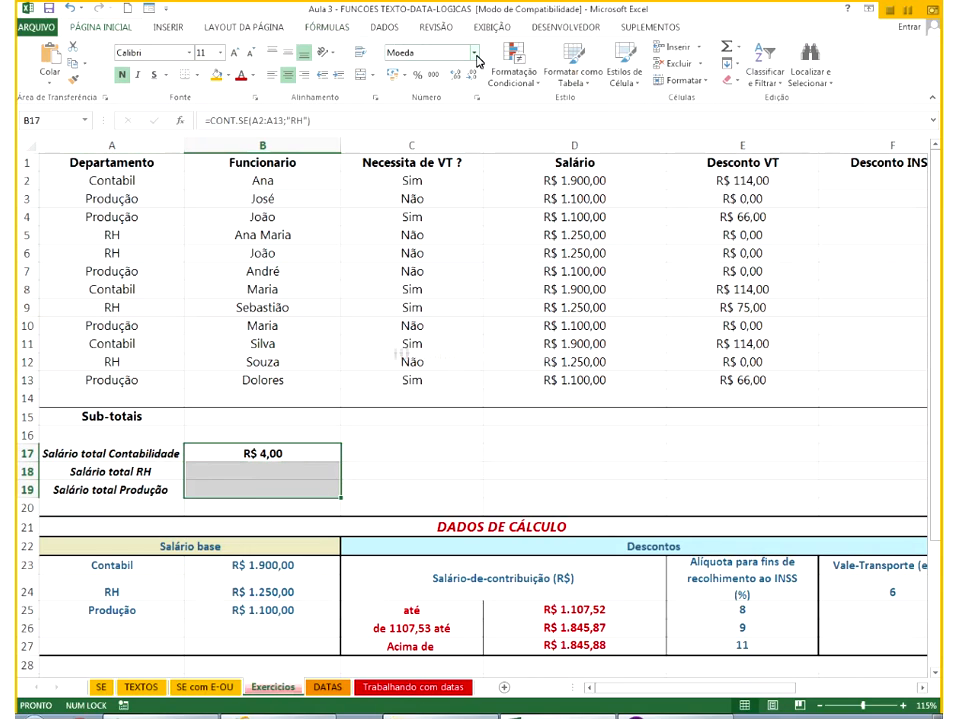
click(475, 54)
click(443, 98)
double_click(470, 77)
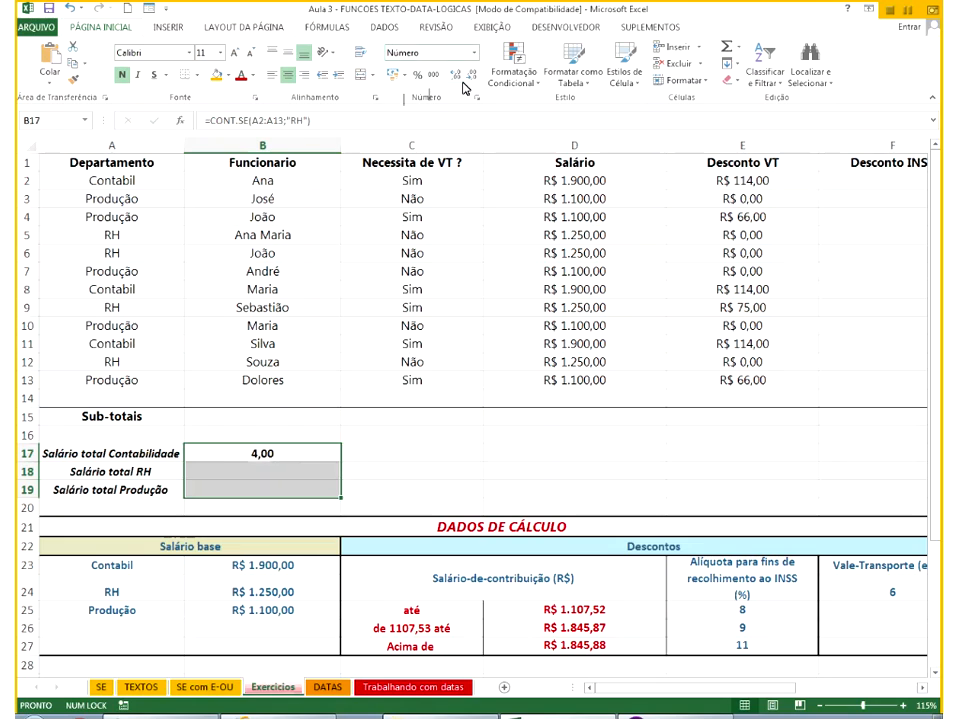
Move the RH count formula from B17 to the Salário total RH row in B18.
click(268, 470)
click(280, 458)
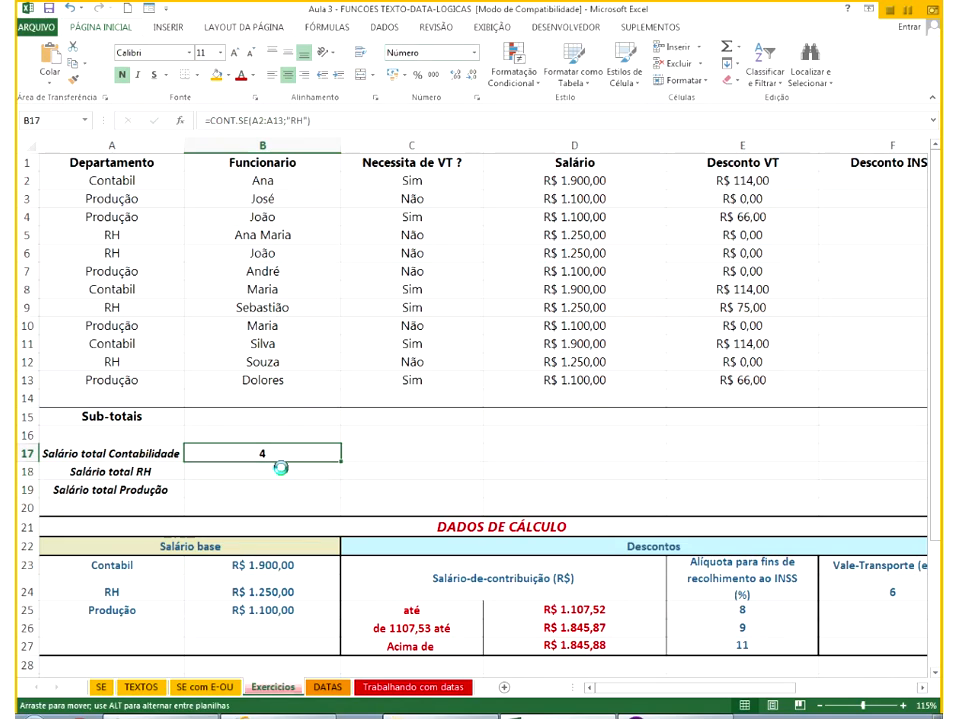
drag(280, 467, 280, 485)
Count the Produção entries in the Departamento column with =CONT.SE(A2:A13;"Produção") in B19.
click(272, 487)
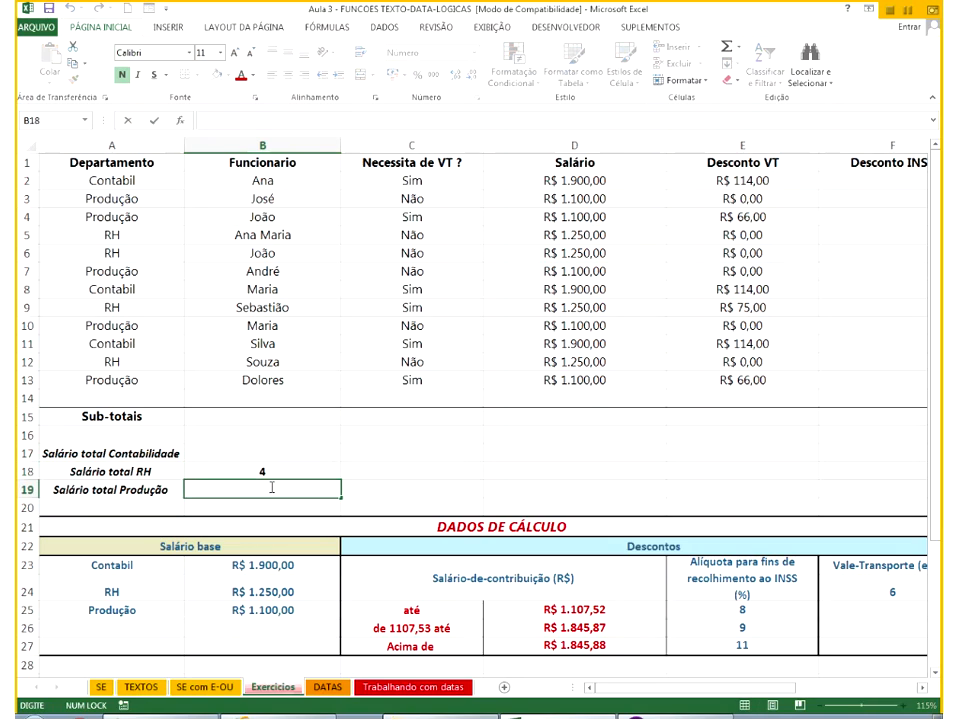
text(=cont)
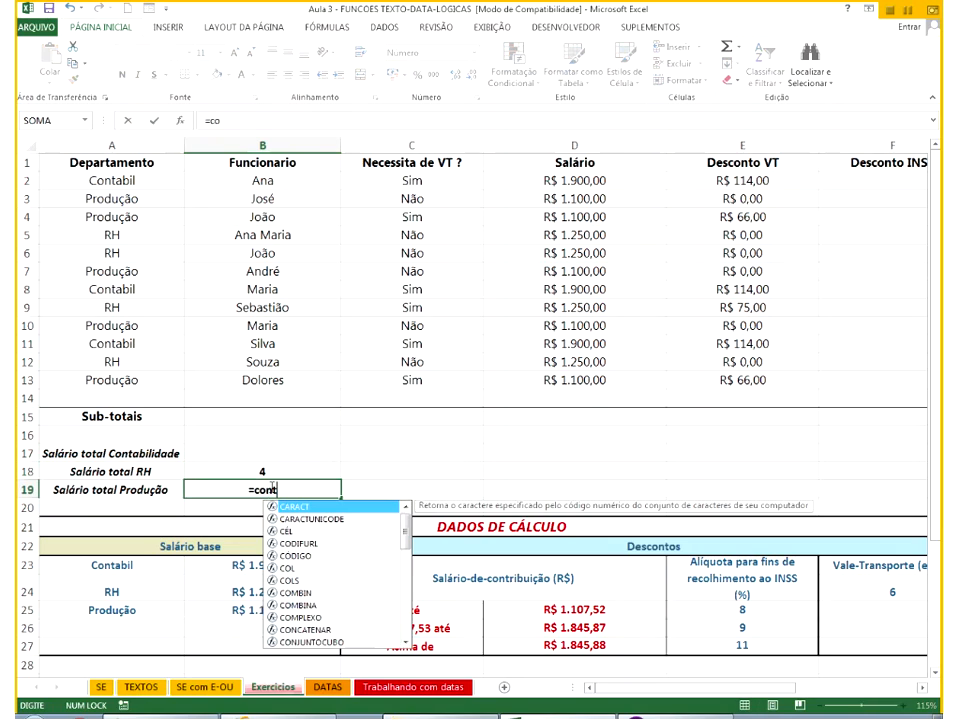
text(.se()
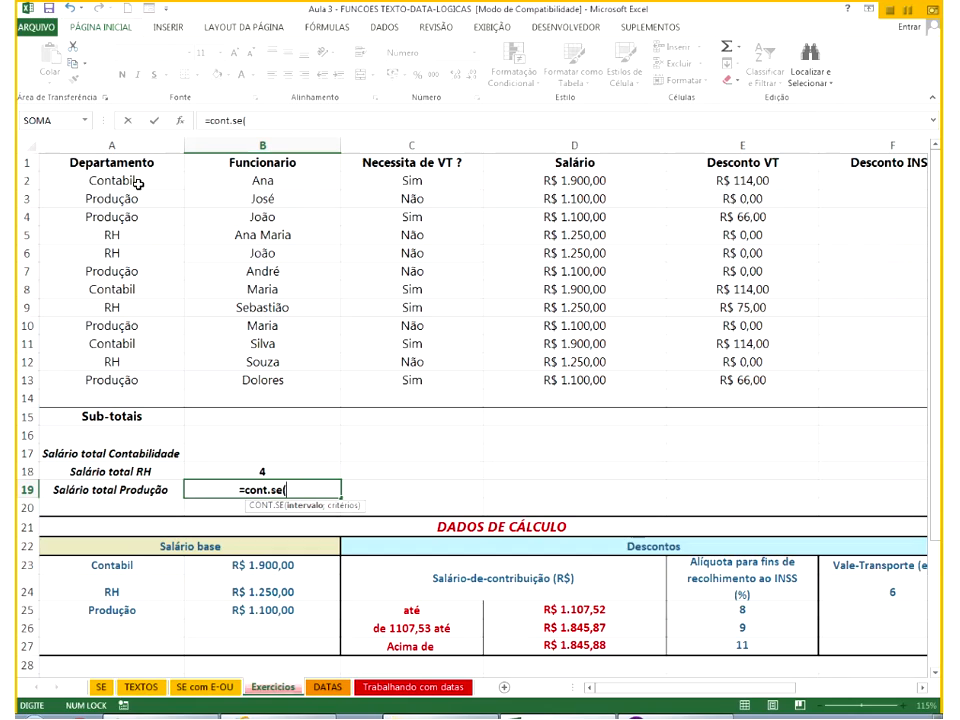
drag(138, 183, 138, 380)
text(;"Produç)
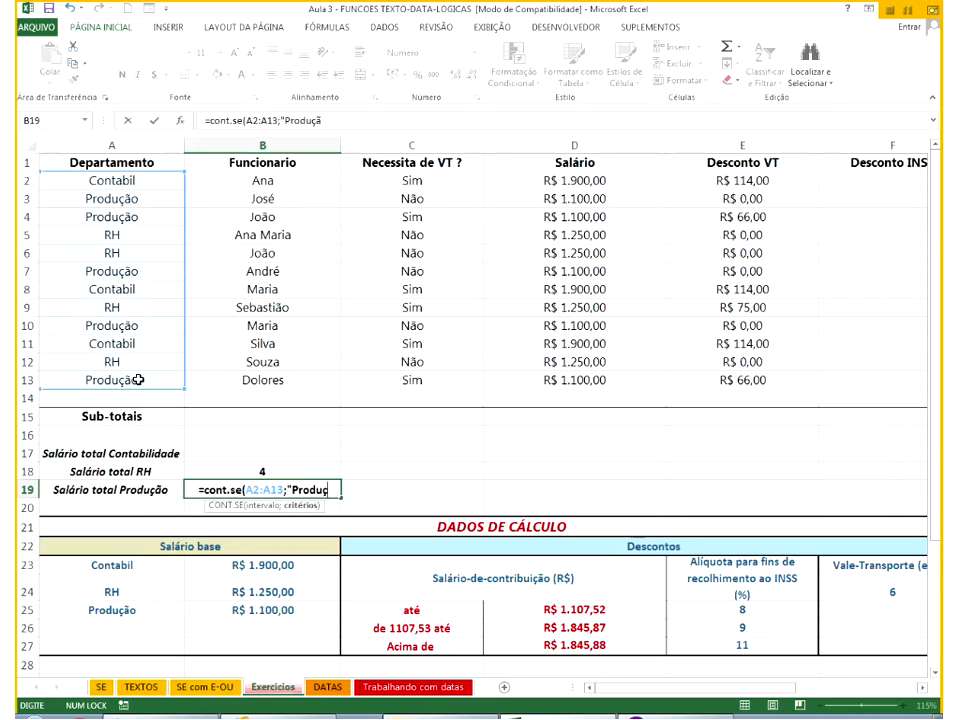
text(ão"))
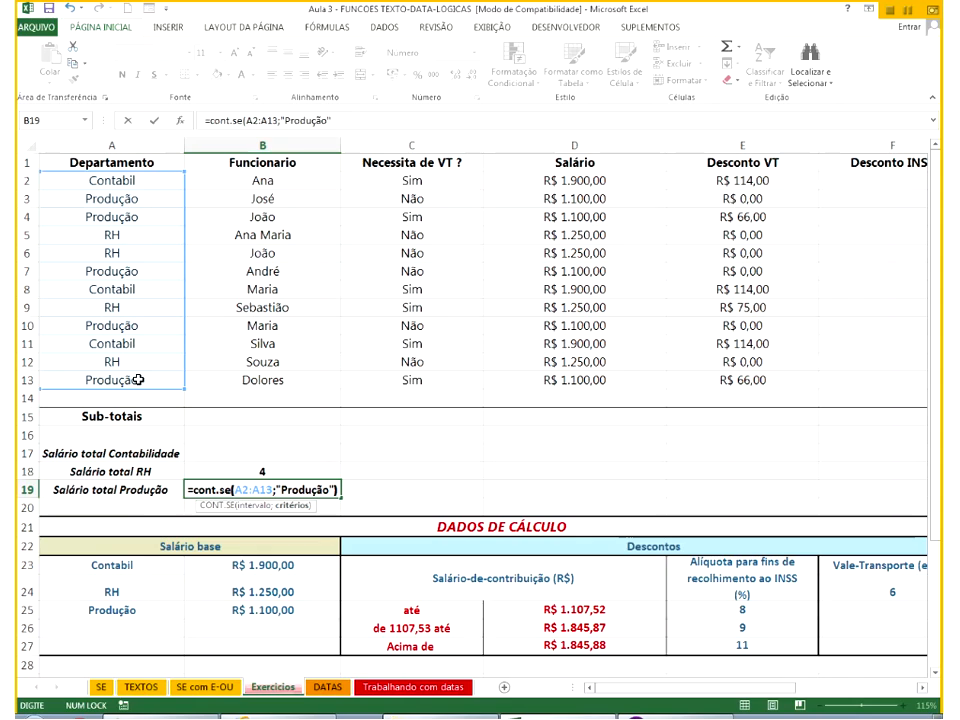
key(Return)
key(Up)
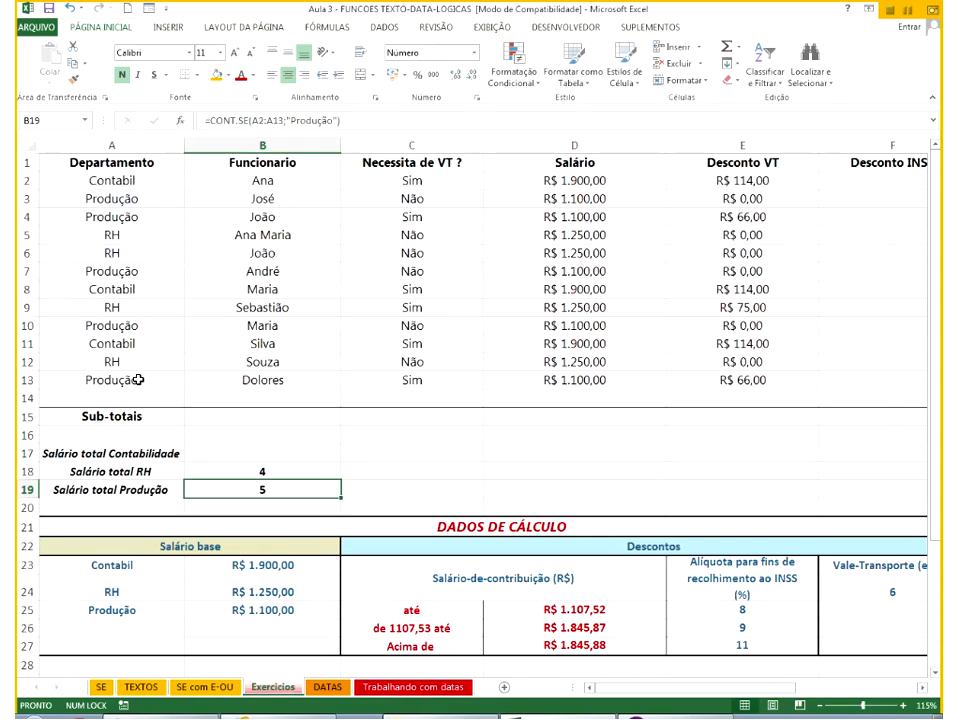
Delete the Produção and RH count formulas from B19 and B18.
key(Delete)
key(Up)
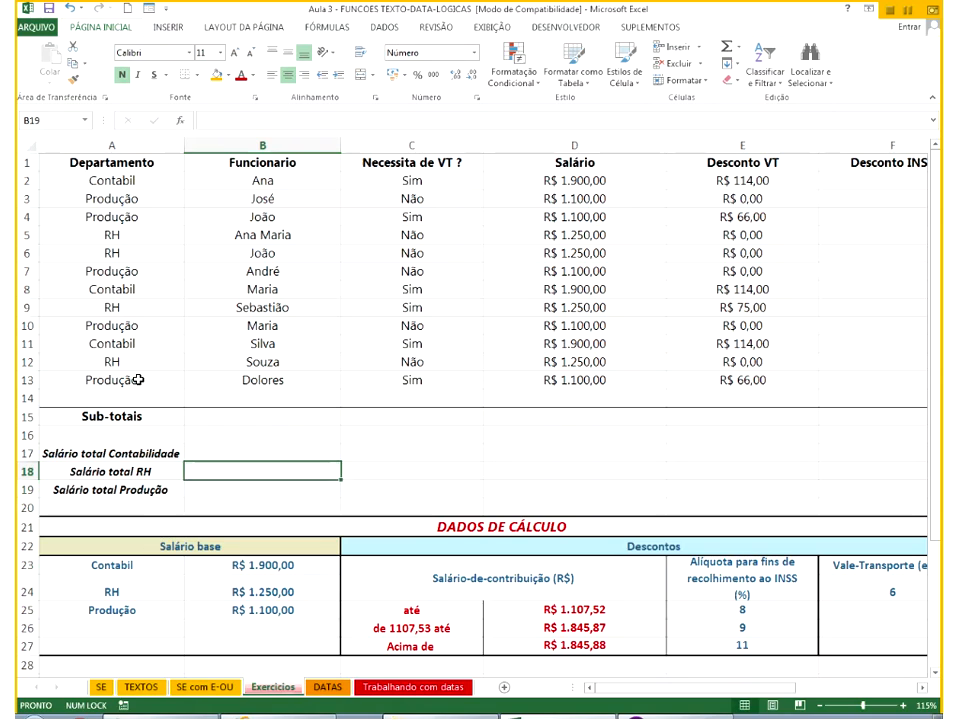
Count the filled Funcionario cells with =CONT.VALORES(B2:B14) in B17, the Salário total Contabilidade row.
key(Up)
text(=)
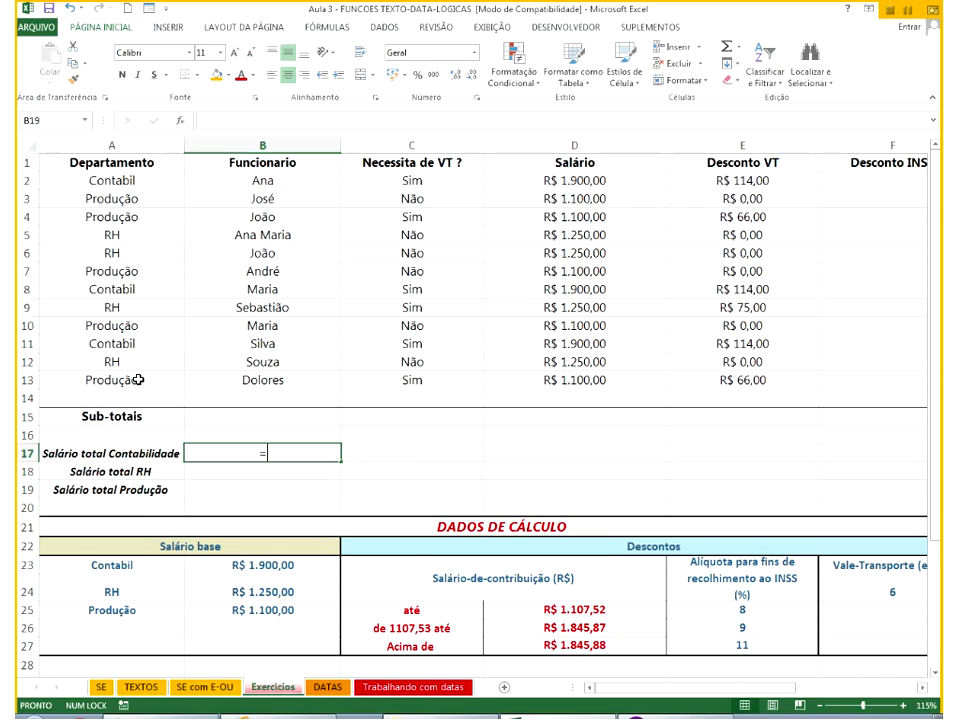
text(comt)
key(BackSpace)
key(BackSpace)
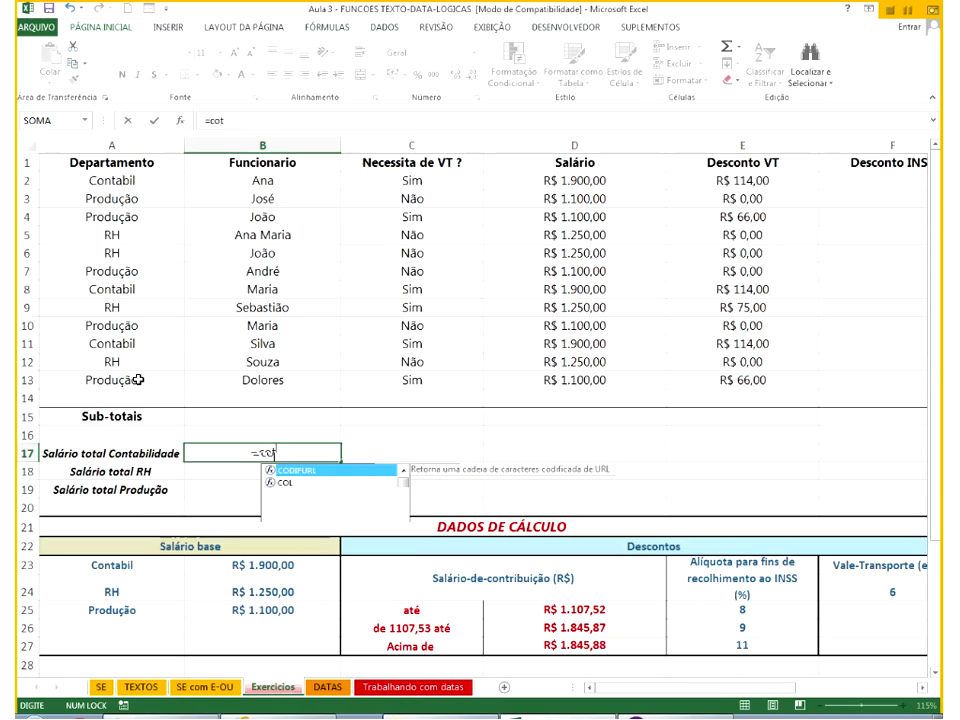
text(nt.valores)
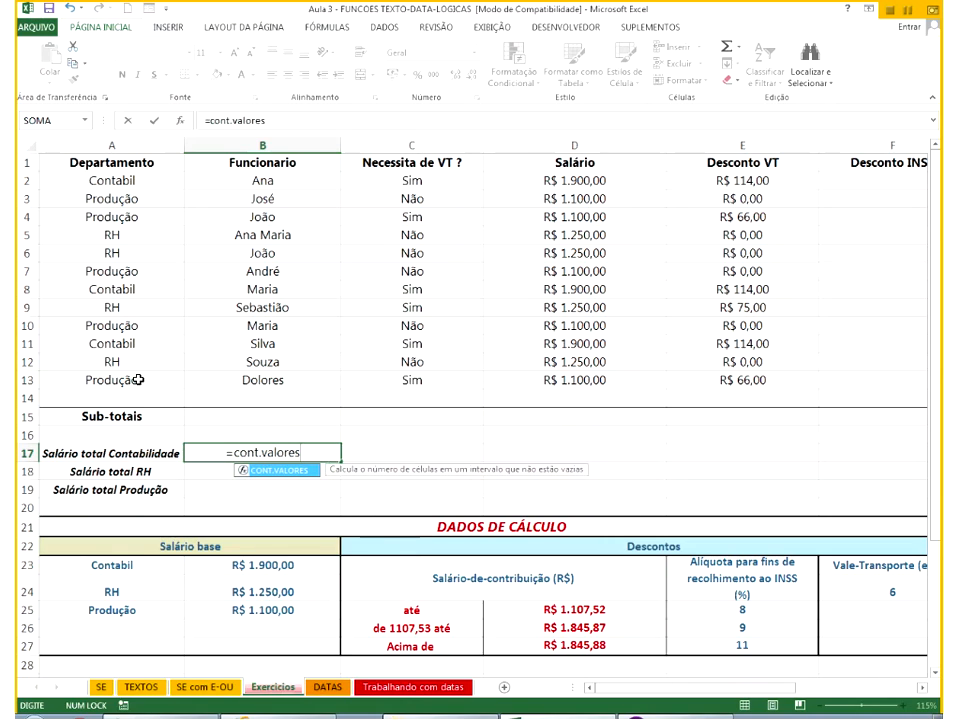
text(()
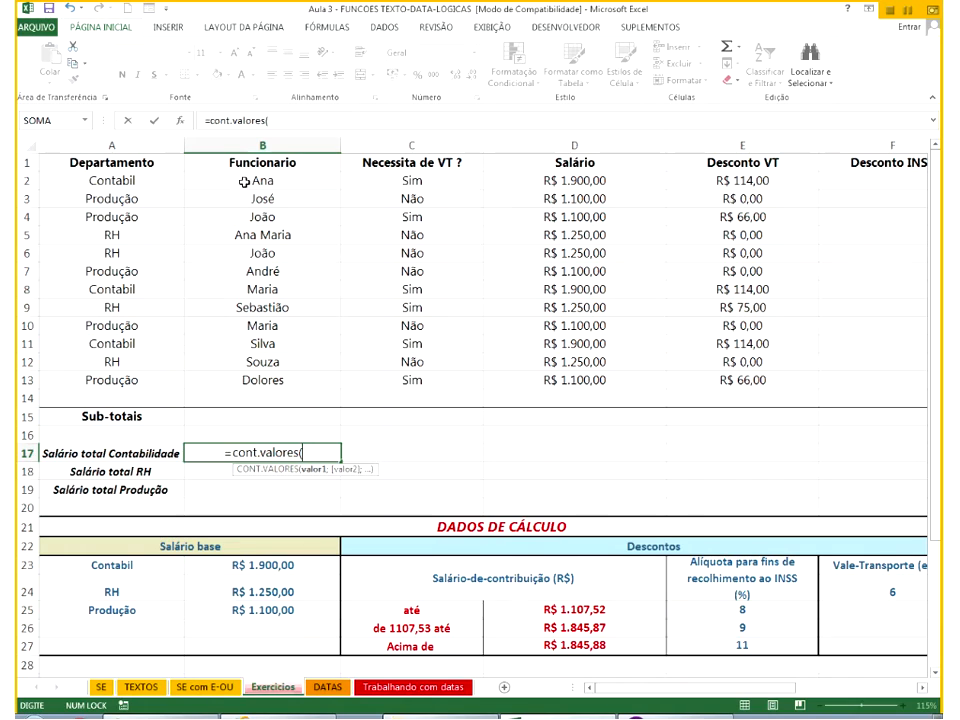
drag(244, 182, 209, 391)
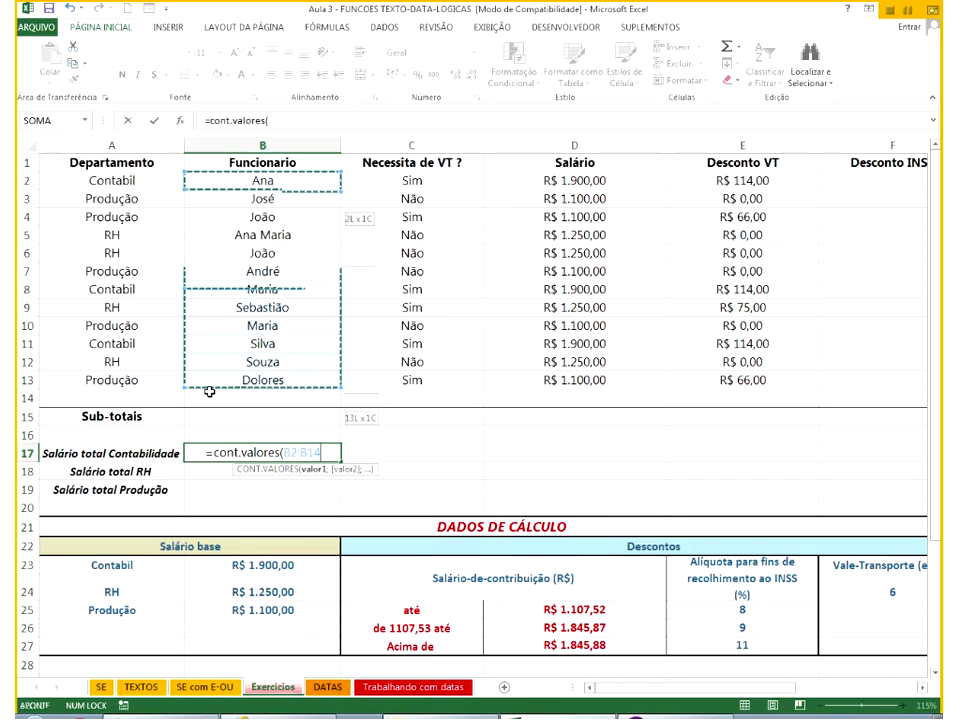
key(Return)
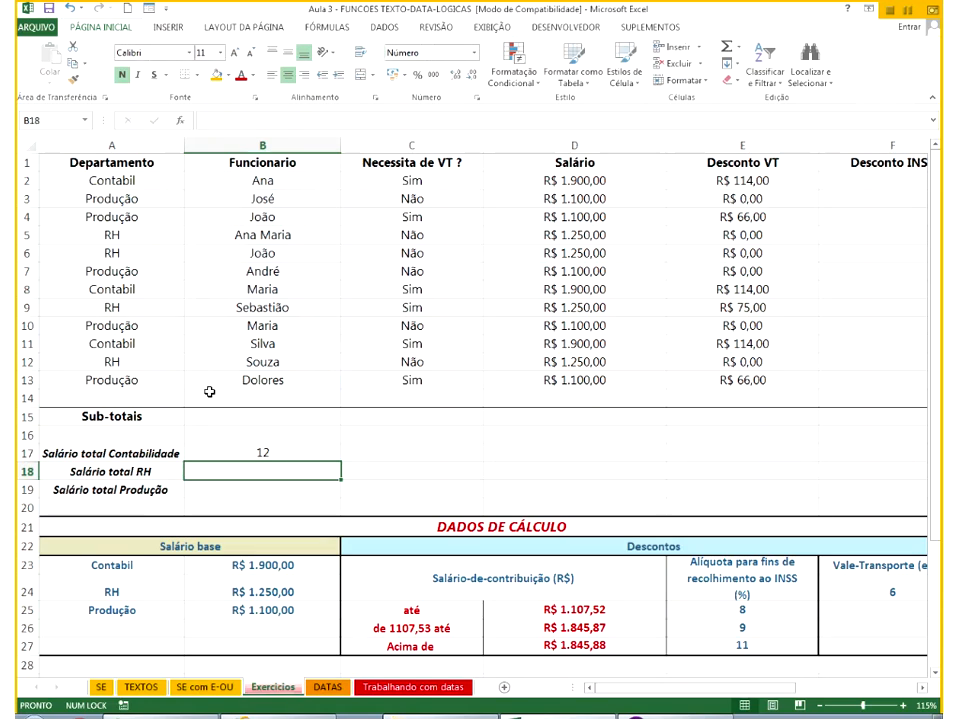
Enter a + in the empty cell B14 to test the CONT.VALORES count.
key(Up)
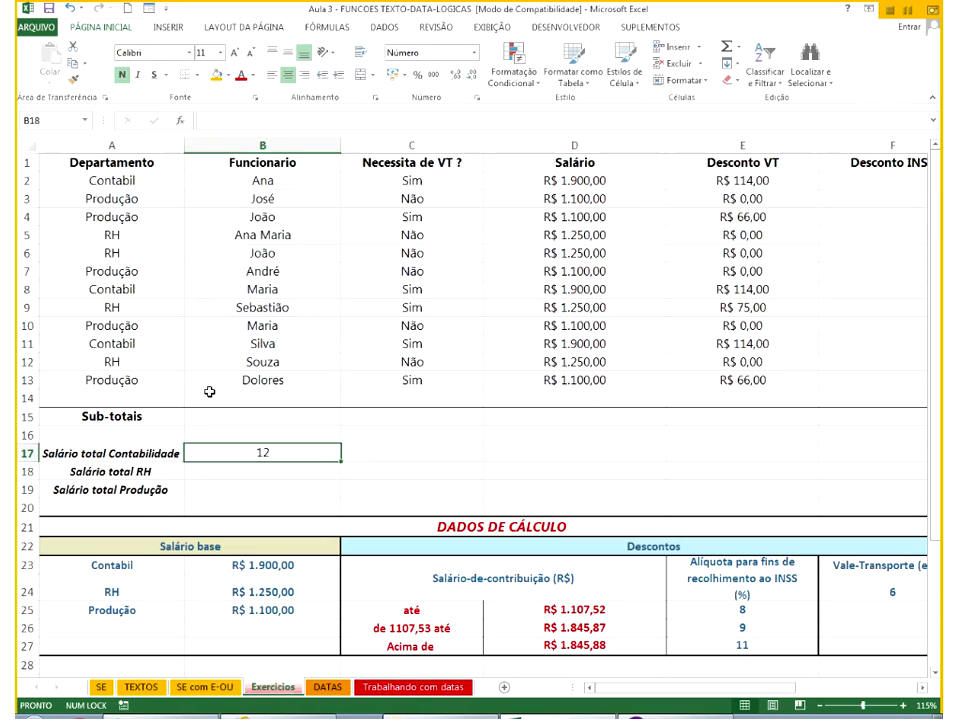
click(210, 392)
text(+)
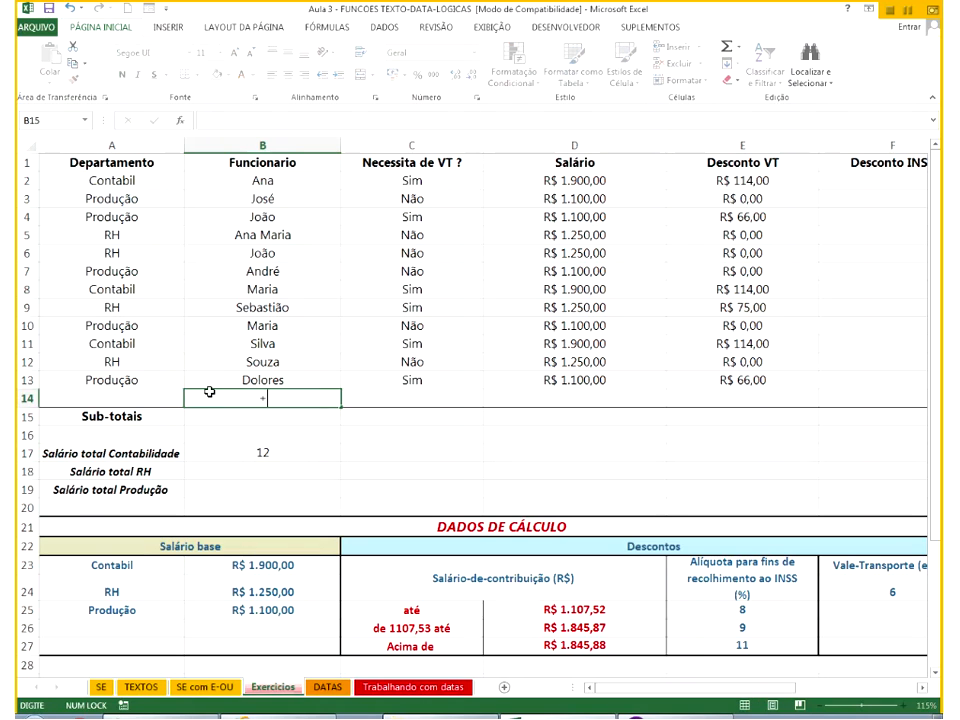
key(Return)
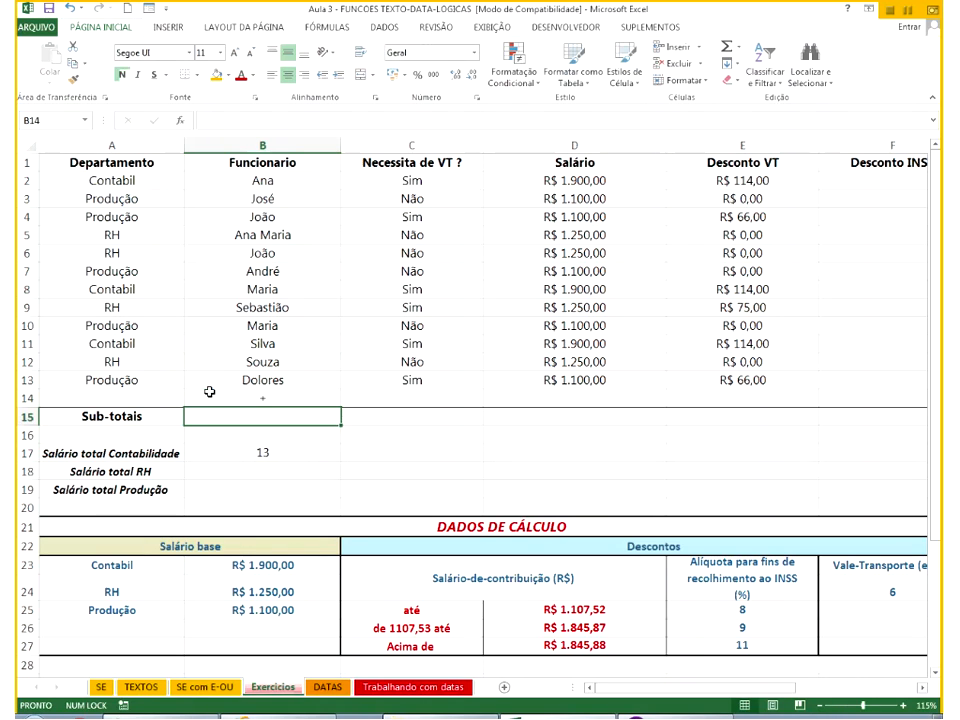
click(210, 392)
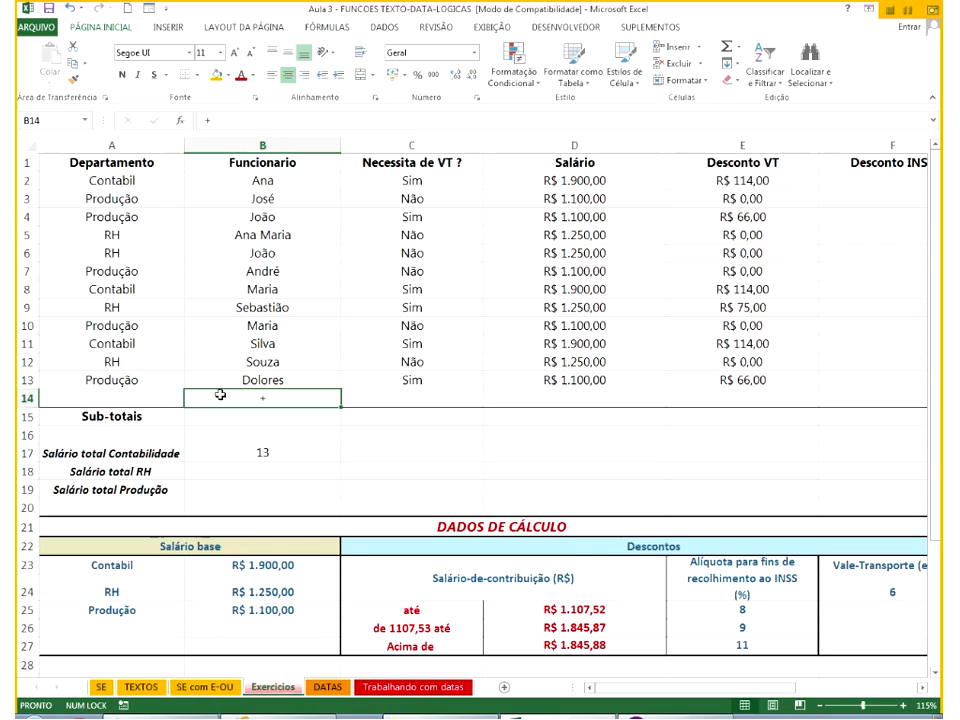
Delete the + from cell B14 under the Funcionario list.
drag(215, 392, 253, 217)
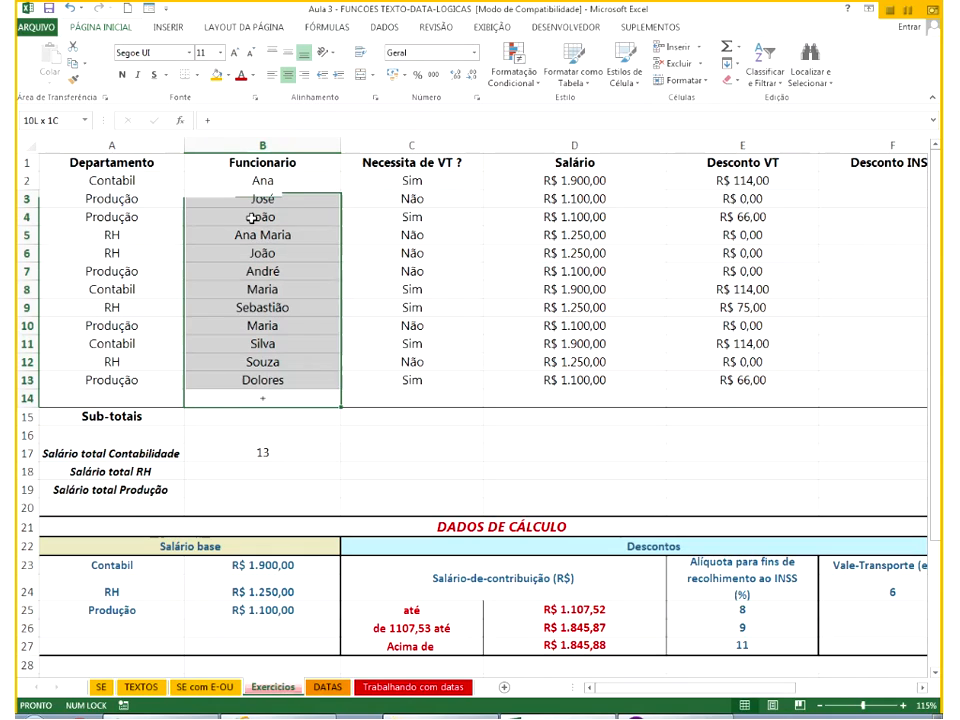
click(234, 382)
click(231, 397)
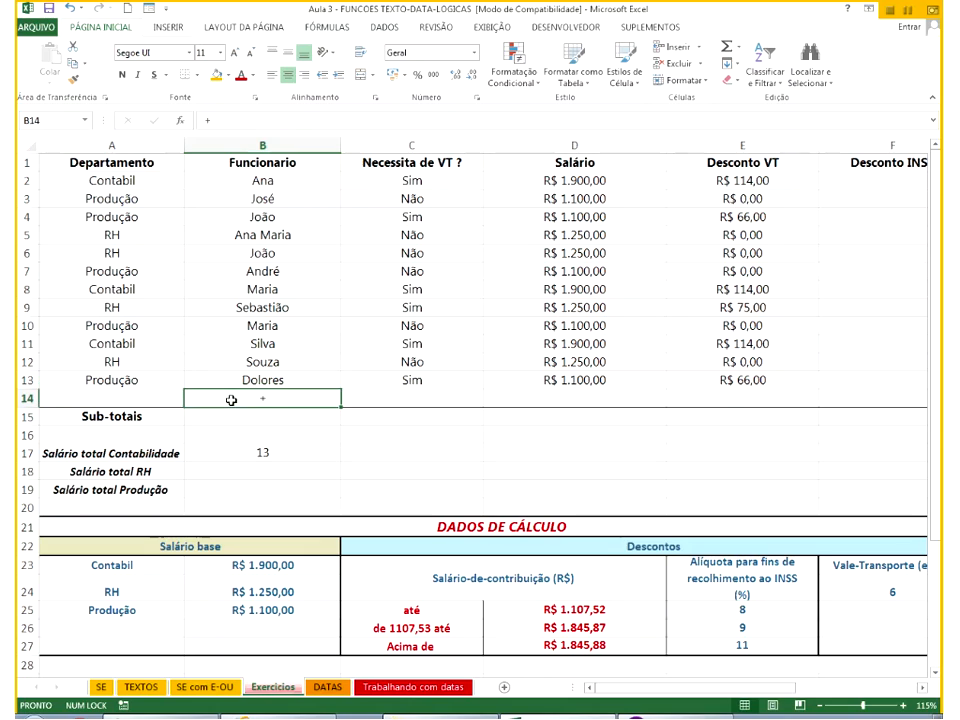
key(Delete)
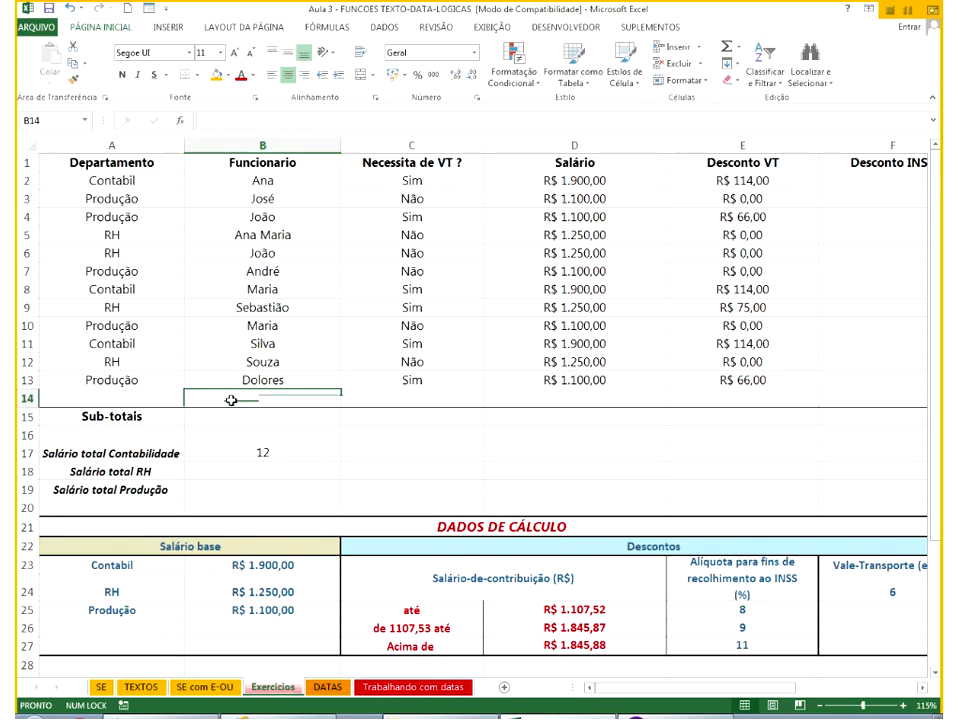
Clear the employee names in cells B12 and B9 to test how CONT.VALORES treats empty cells.
key(Up)
key(Up)
key(Delete)
key(Up)
key(Up)
key(Up)
key(Delete)
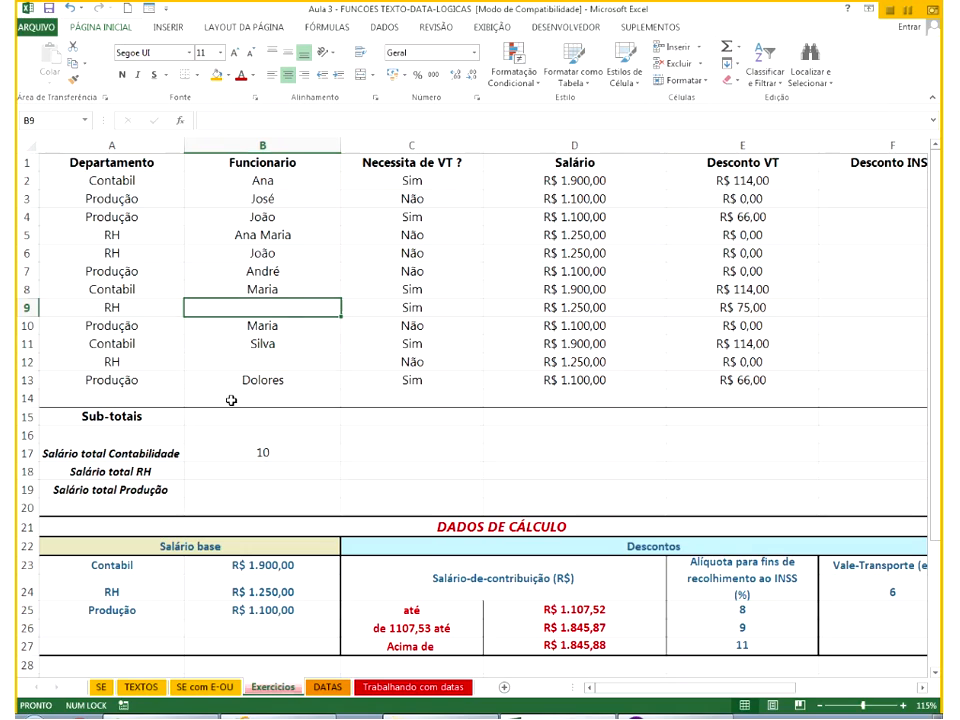
Undo the last three deletions in the Funcionario column, in cells B9, B12 and B14.
key(ctrl+z)
key(ctrl+z)
key(ctrl+z)
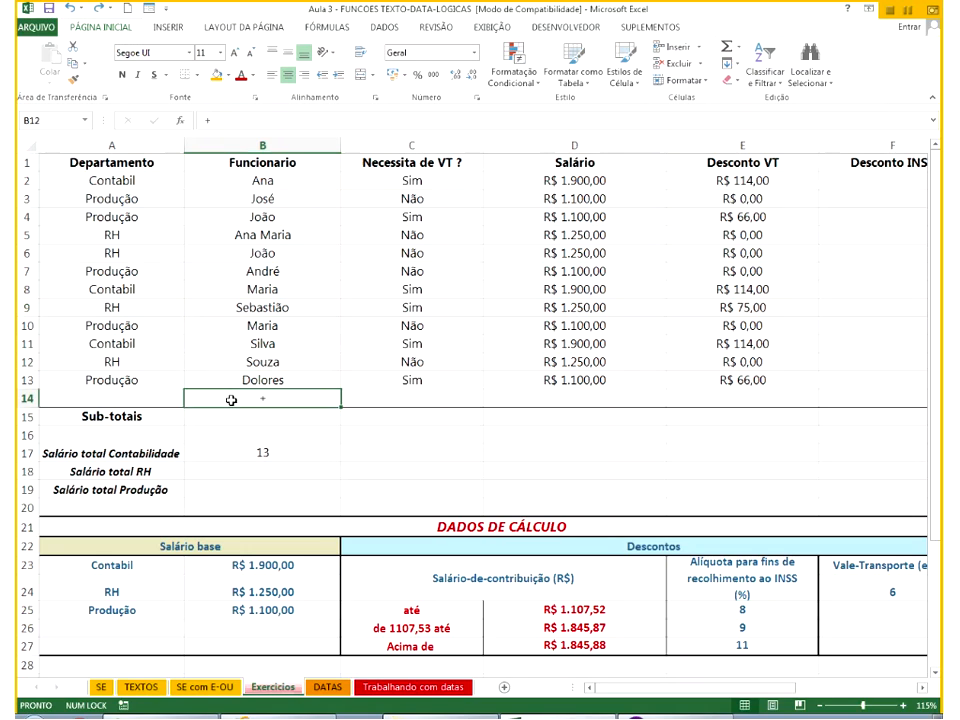
Delete the + from B14 and the CONT.VALORES formula from B17.
key(Delete)
key(Down)
key(Down)
key(Down)
key(Delete)
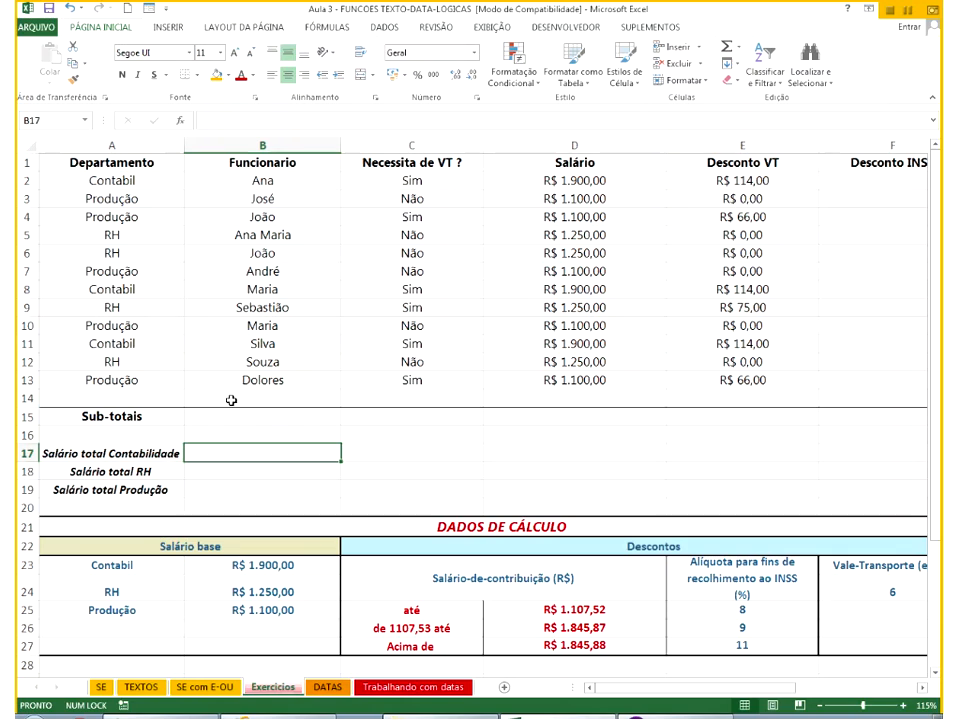
Count the numeric cells in the Funcionario column with CONT.NÚM over B2:B13 in cell B17.
text(=cont.)
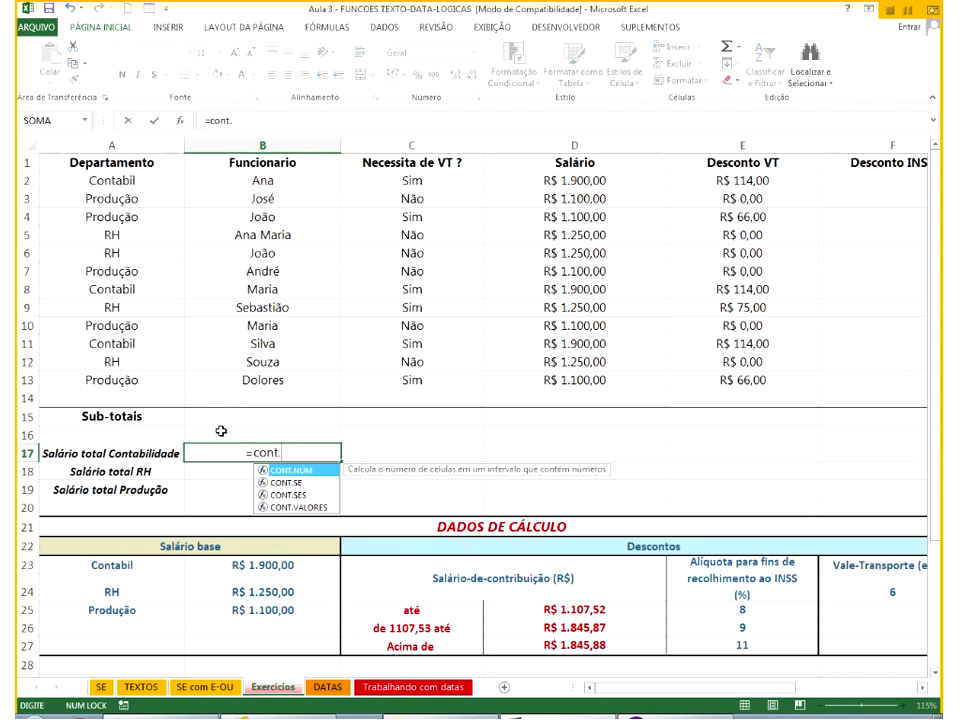
double_click(299, 470)
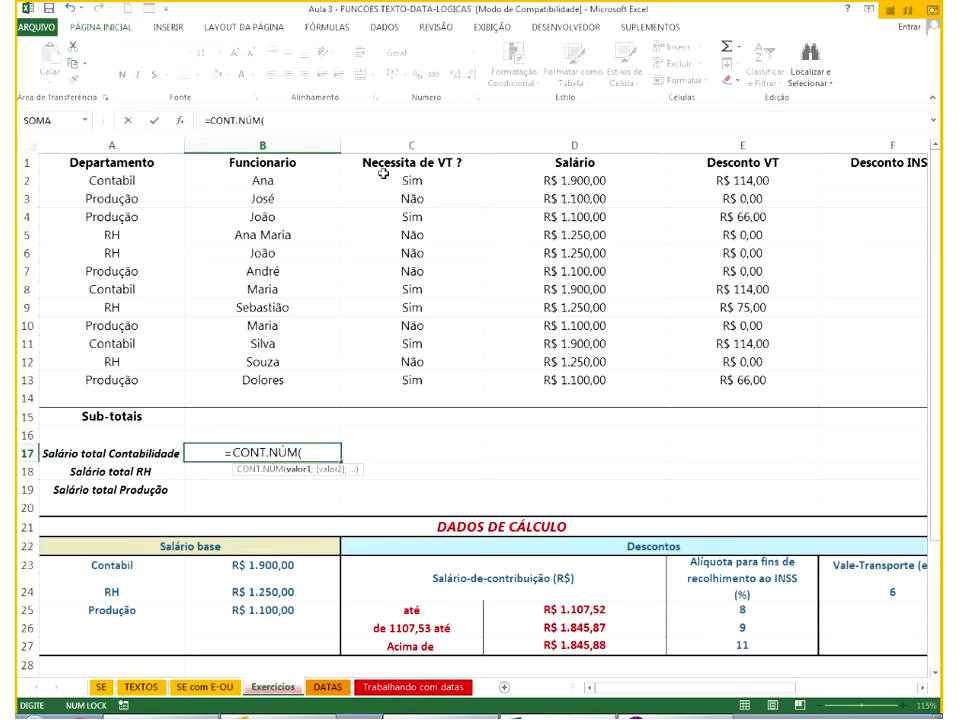
drag(305, 180, 283, 378)
key(Return)
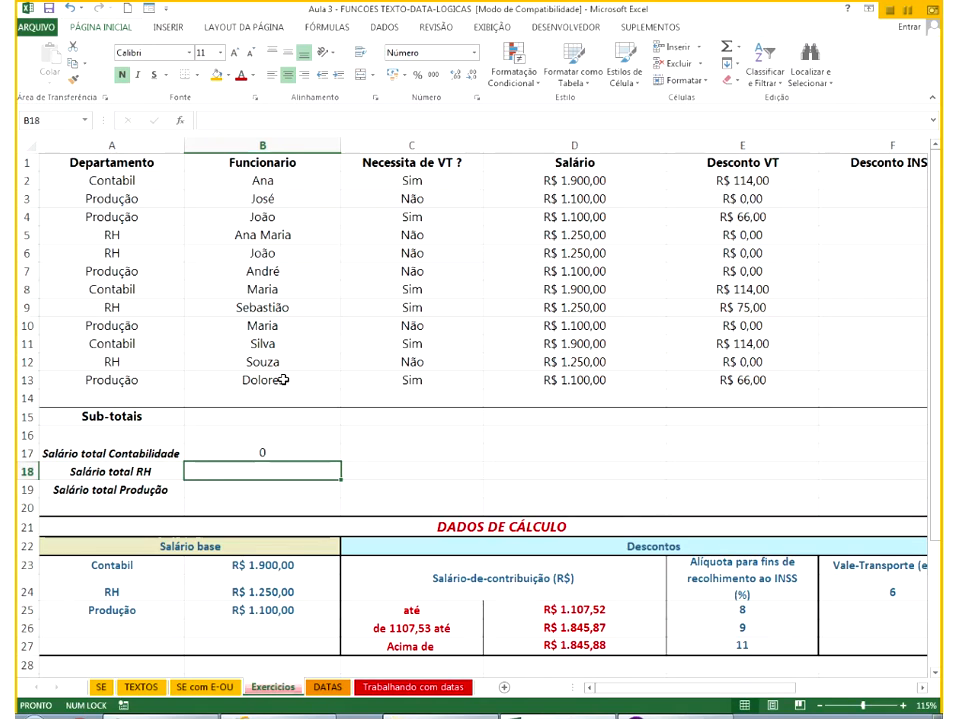
Replace the employee names in B6, B7 and B11 with the numbers 1, 2 and 8.
drag(283, 379, 268, 242)
click(268, 253)
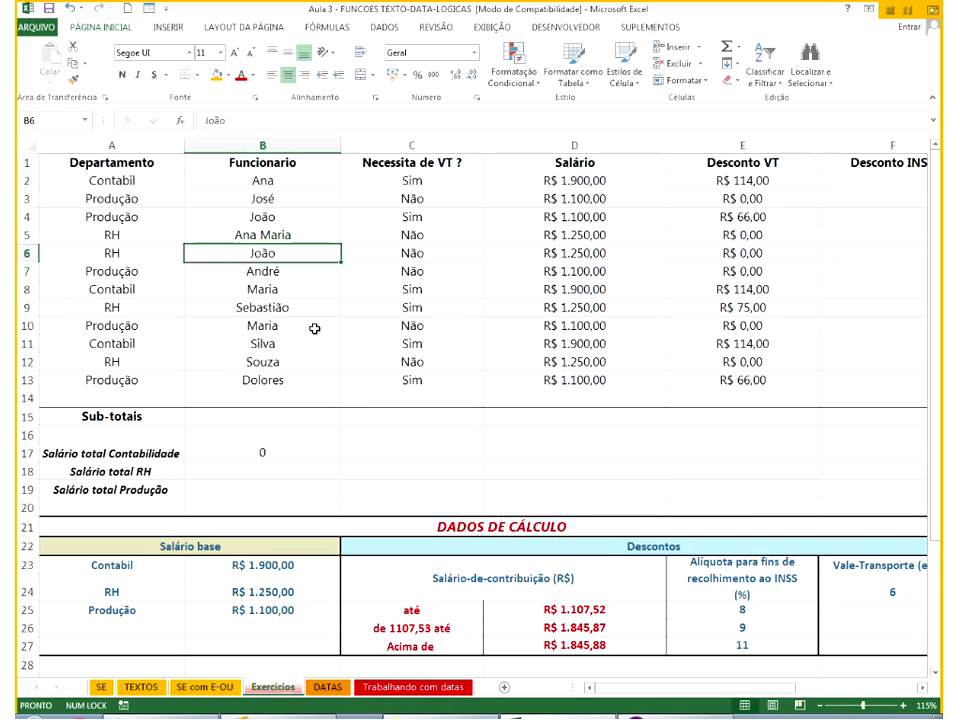
text(1)
key(Return)
text(2)
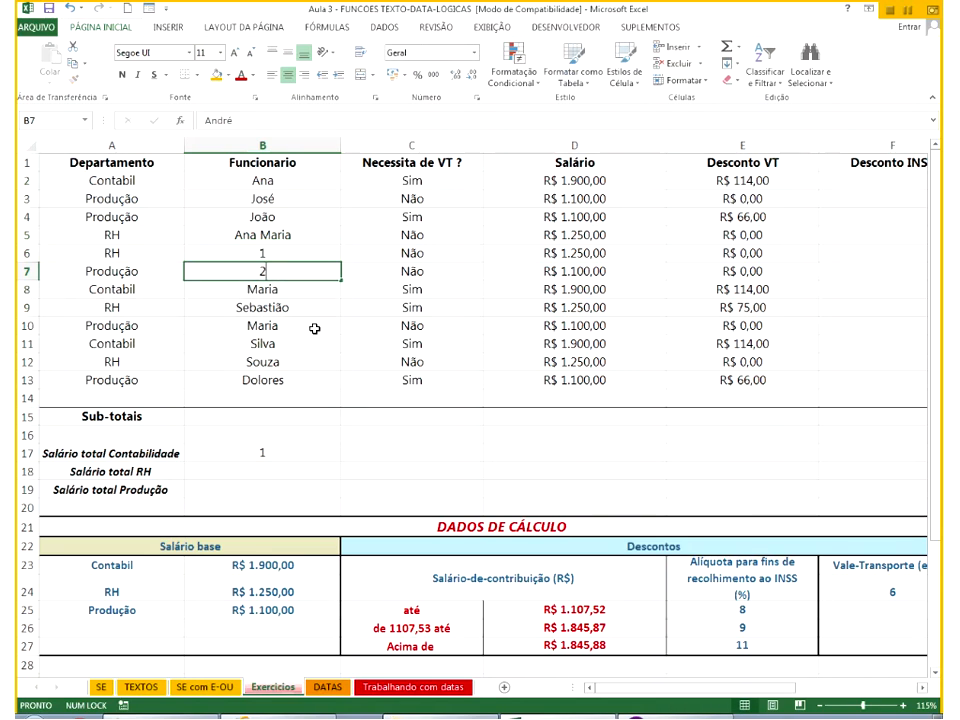
key(Return)
key(Down)
key(Down)
key(Down)
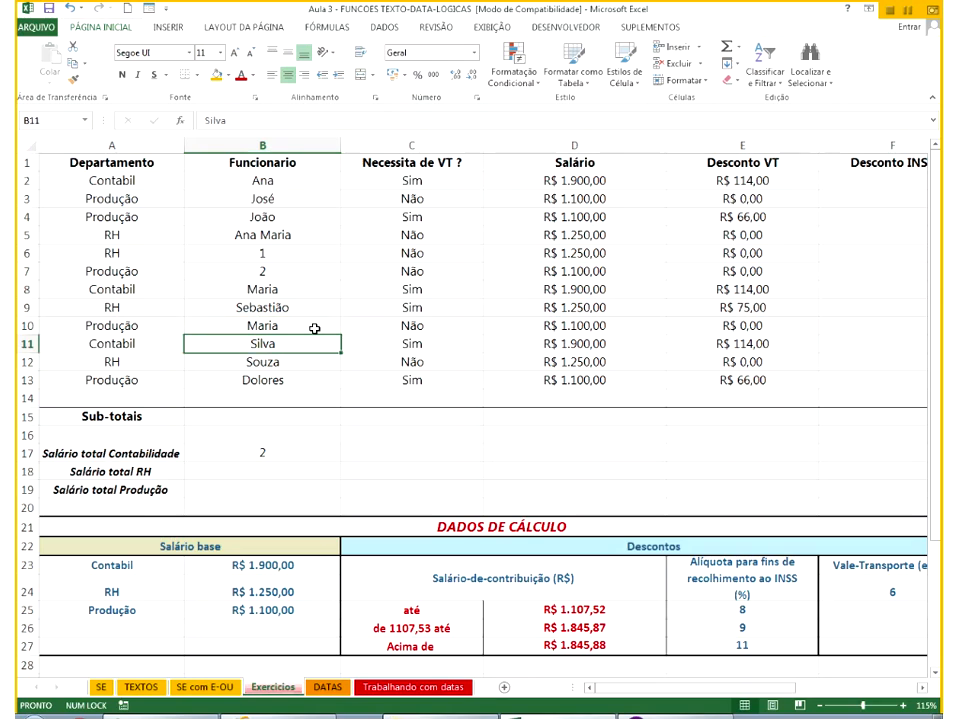
text(8)
key(Return)
Replace the employee names in B3 and B4 with the number 5.
key(Up)
key(Up)
key(Up)
key(Up)
key(Up)
key(Up)
key(Up)
key(Up)
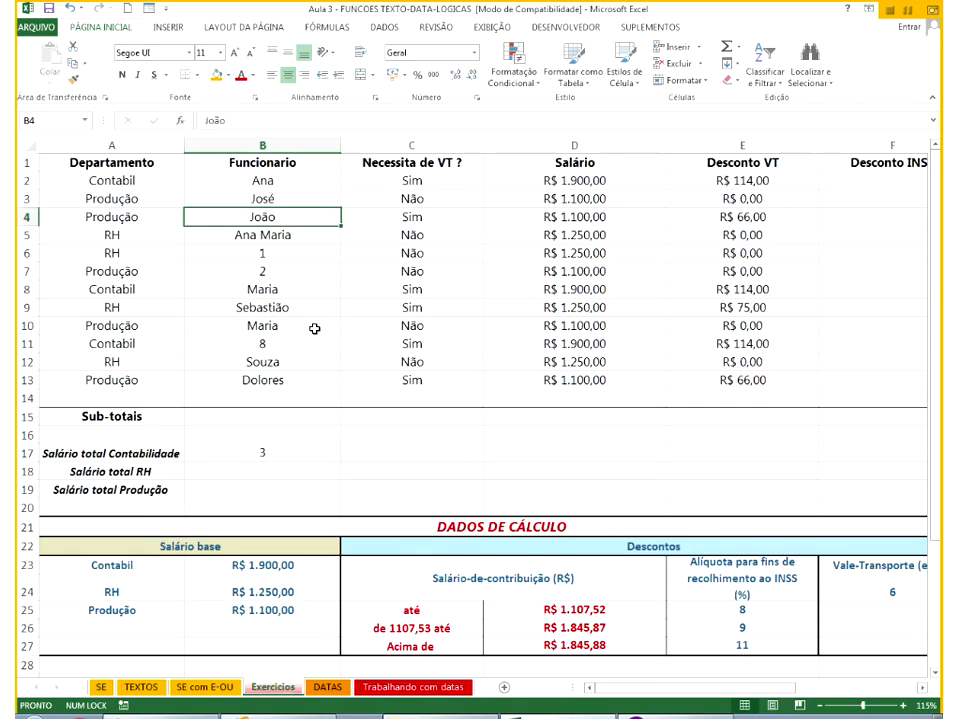
key(Up)
text(5)
key(Return)
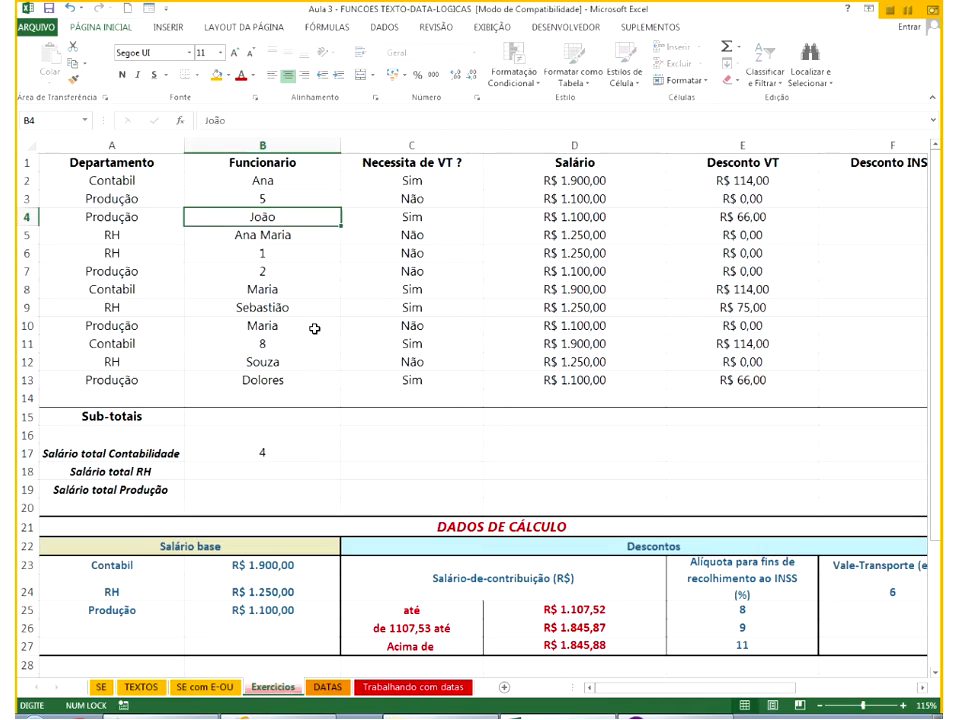
text(5)
key(Return)
key(Return)
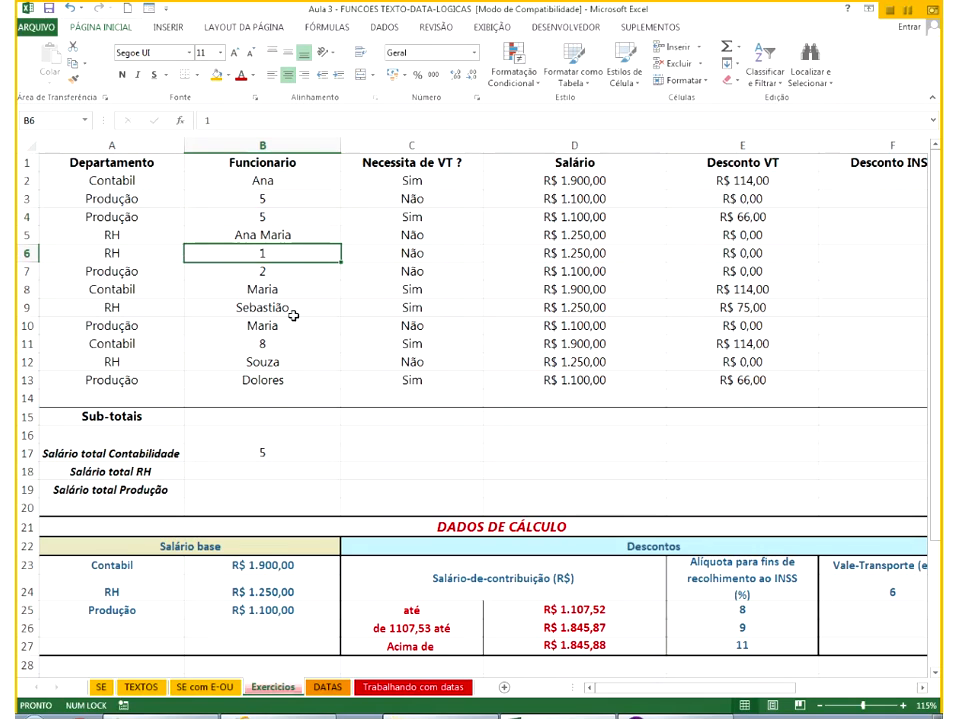
Point out the numeric entries in B3:B4, B6:B7 and B11 that CONT.NÚM counts.
drag(262, 198, 262, 216)
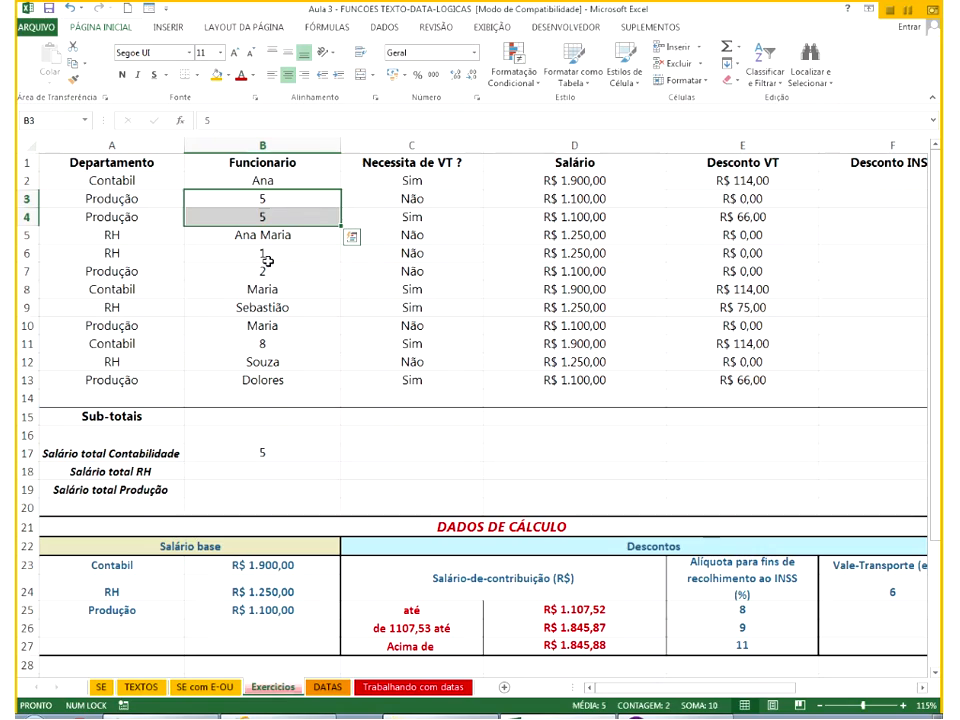
drag(268, 262, 265, 271)
click(197, 345)
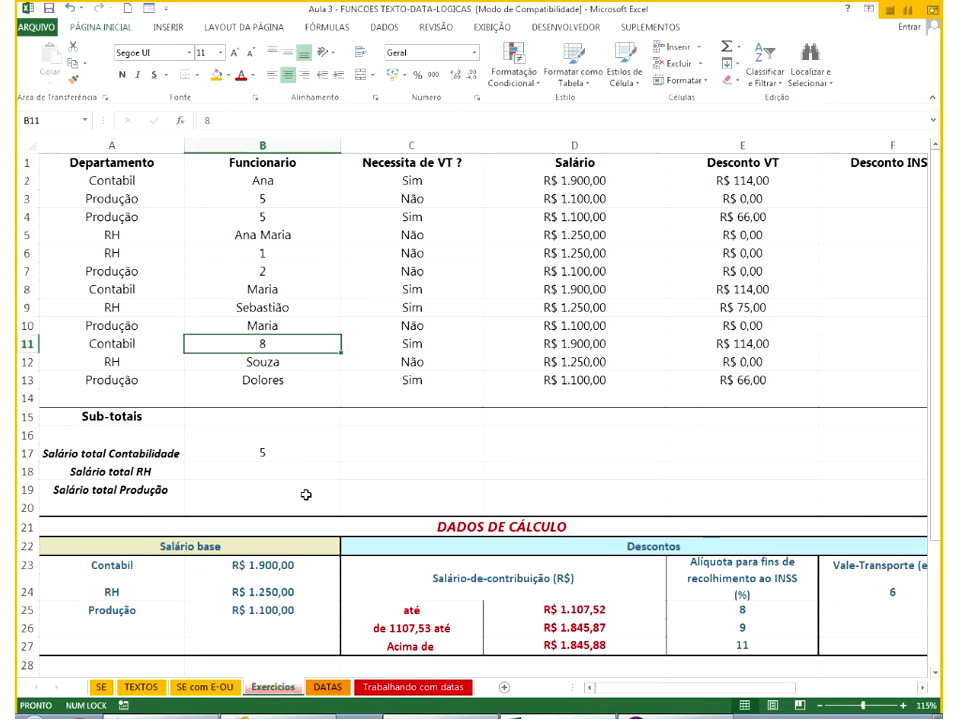
Undo the numbers entered in the Funcionario column and the CONT.NÚM formula in B17.
key(ctrl+z)
key(ctrl+z)
key(ctrl+z)
key(ctrl+z)
key(ctrl+z)
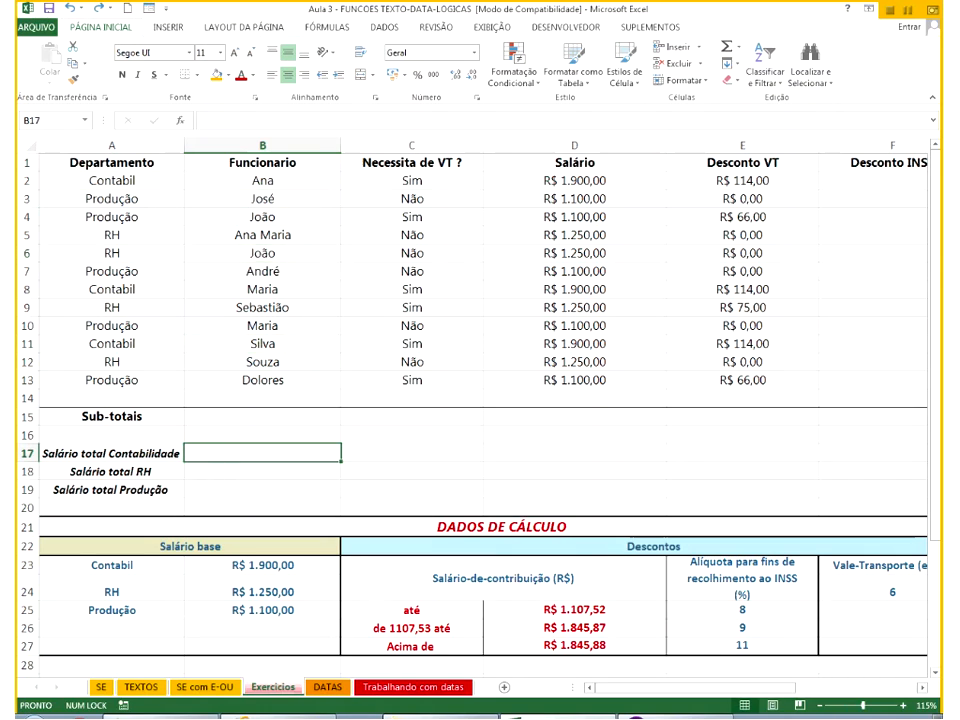
Begin a SOMASE formula in B17 with the department cells A2:A13 as the criteria range.
text(=)
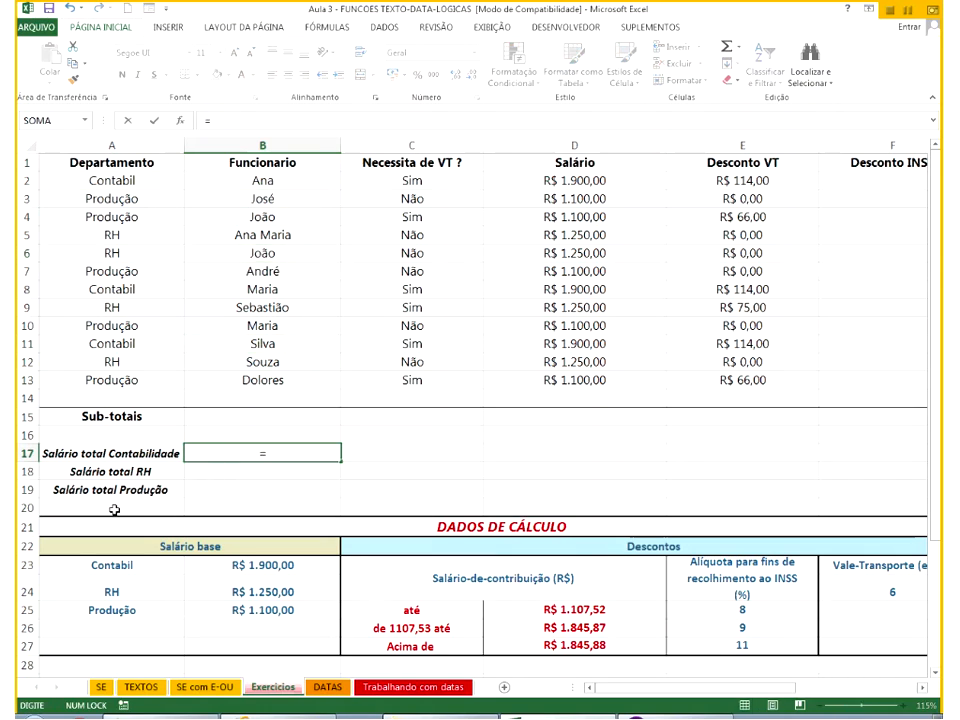
text(soma)
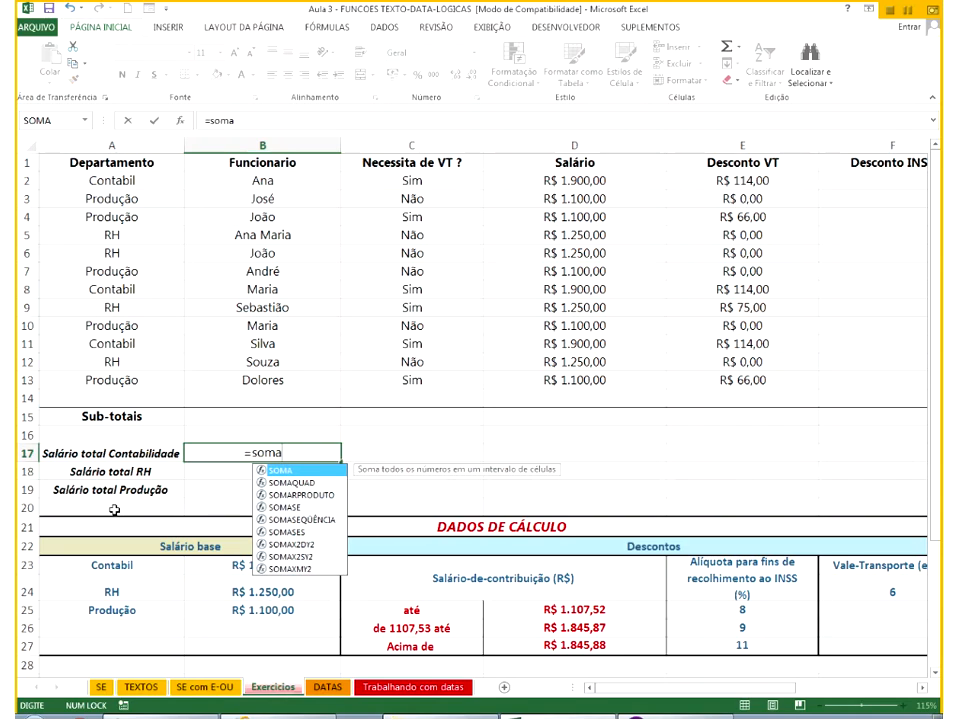
text(se)
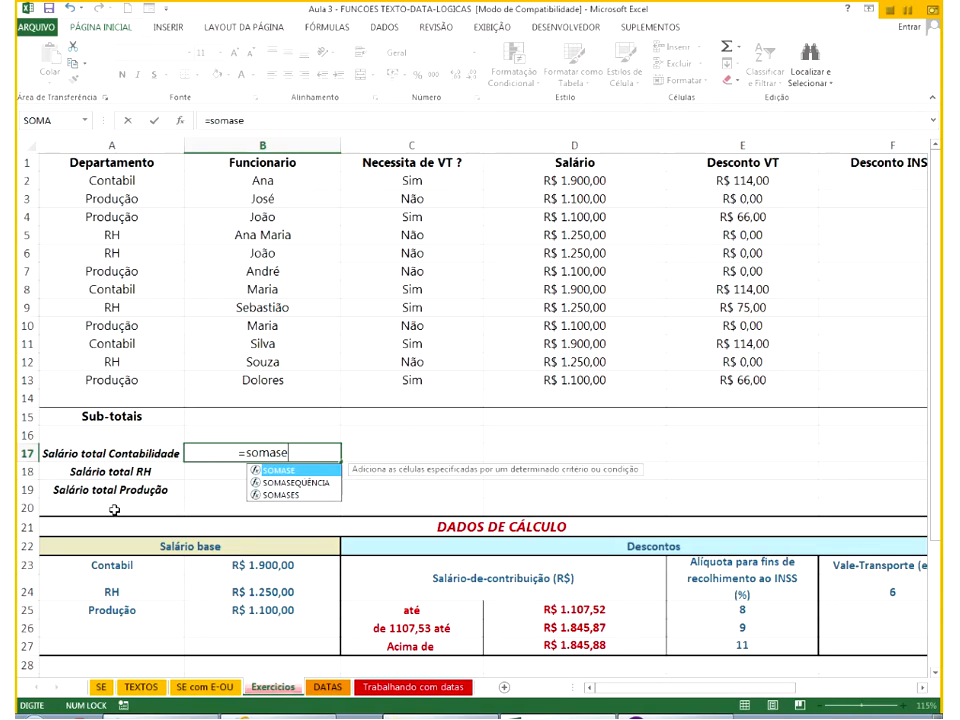
text(()
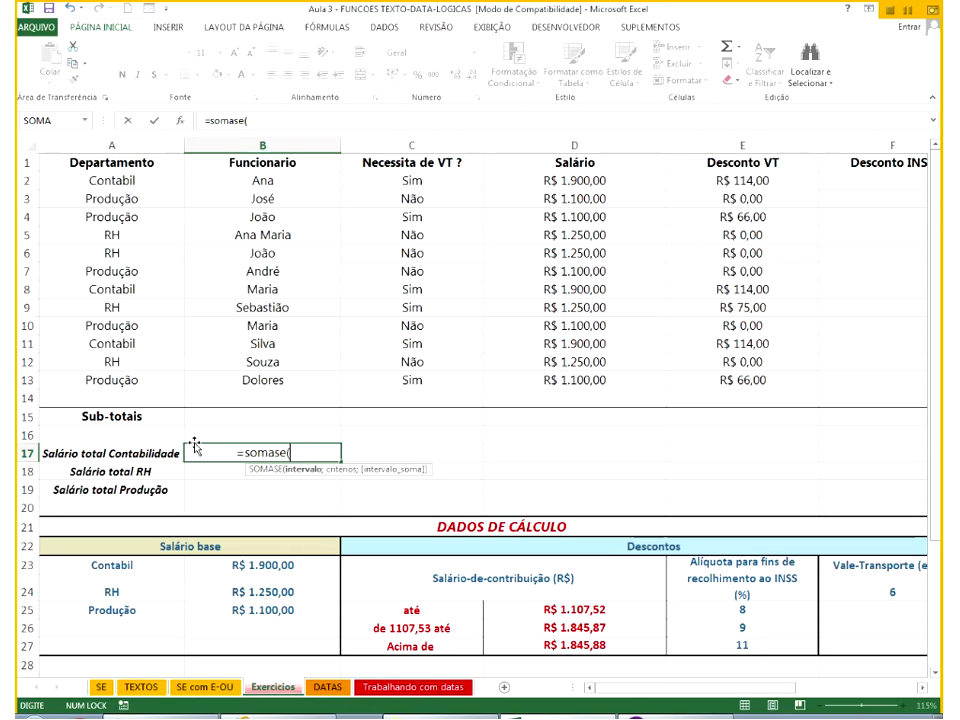
click(138, 180)
drag(144, 235, 140, 380)
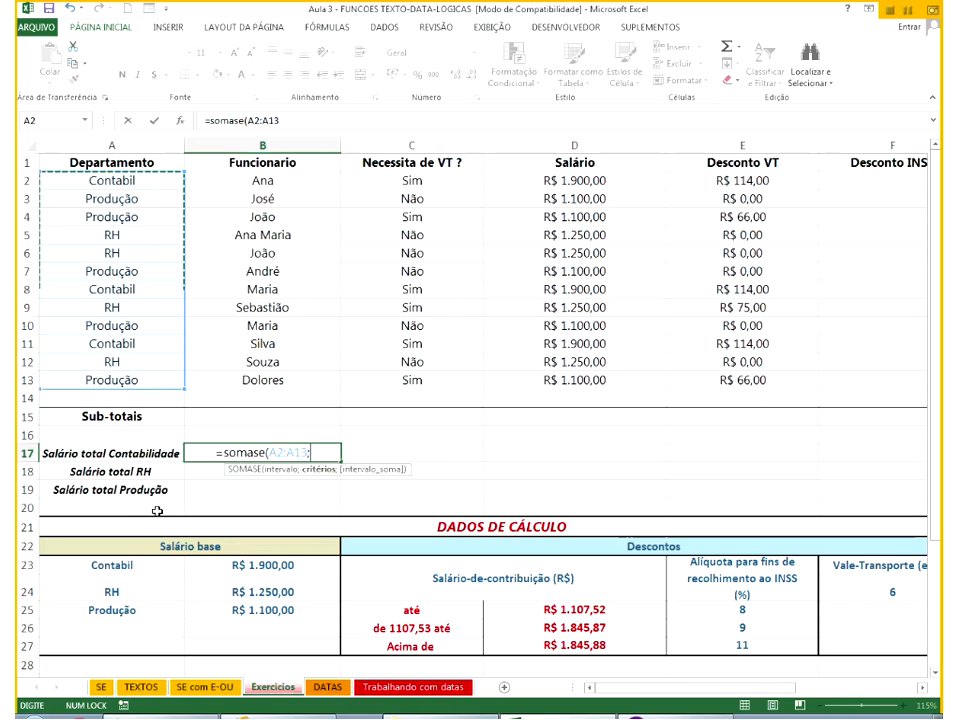
text(;)
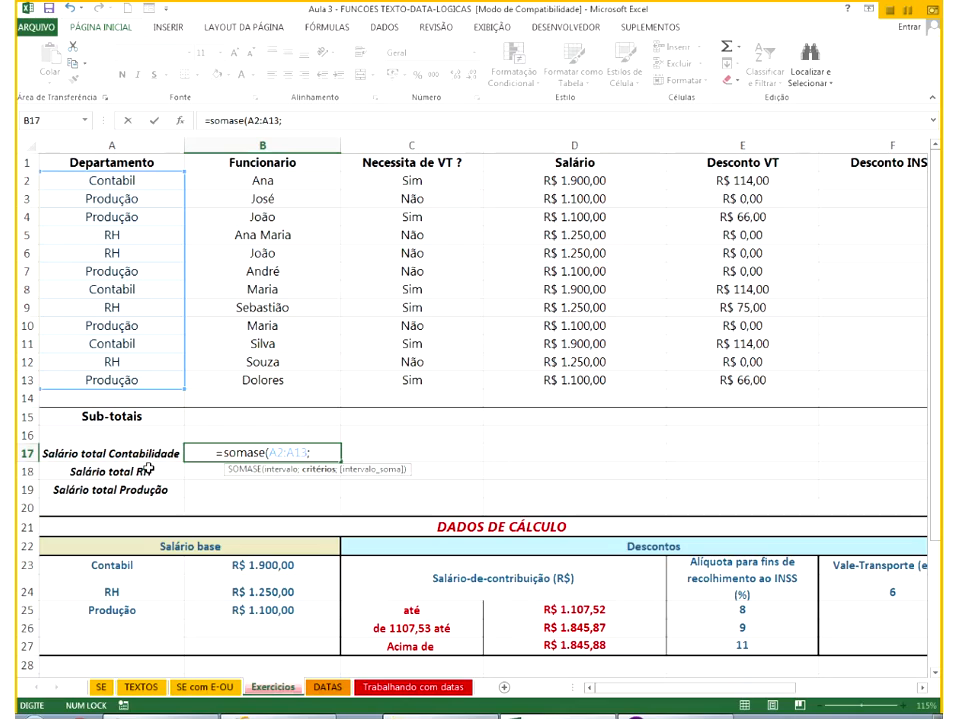
Complete the B17 formula with the criterion "Contabil" and the salary cells D2:D13 as the sum range.
text(")
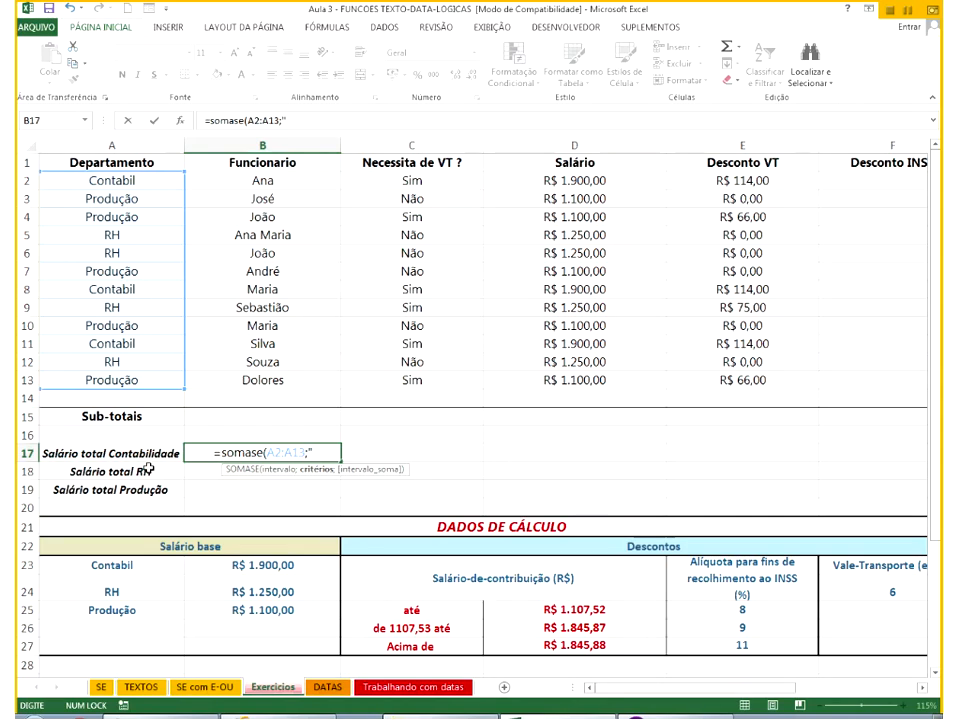
text(Conta)
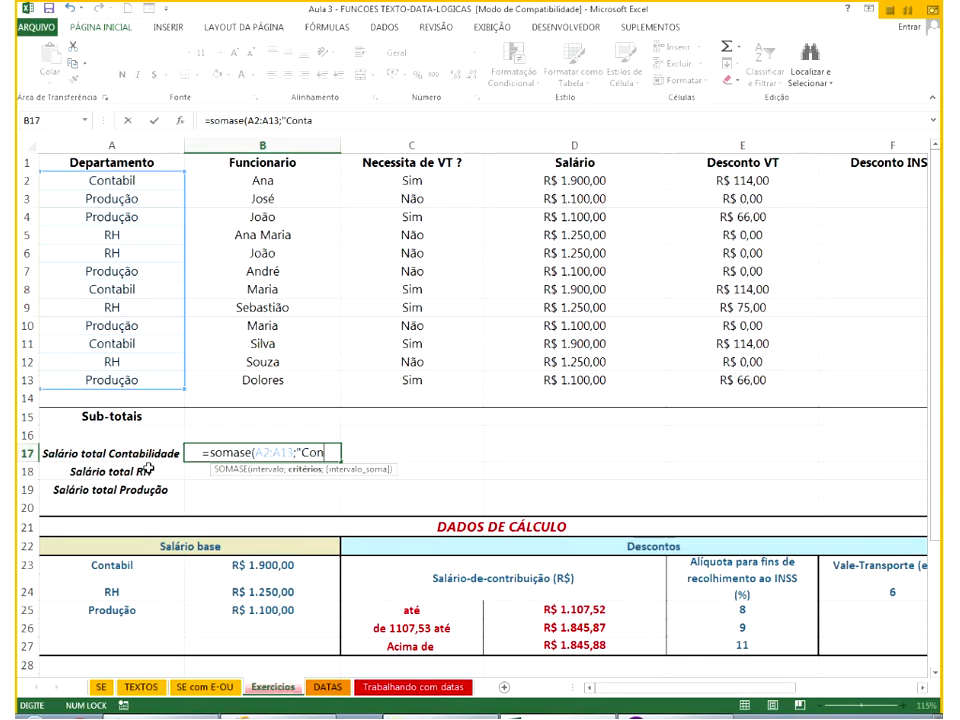
text(bil")
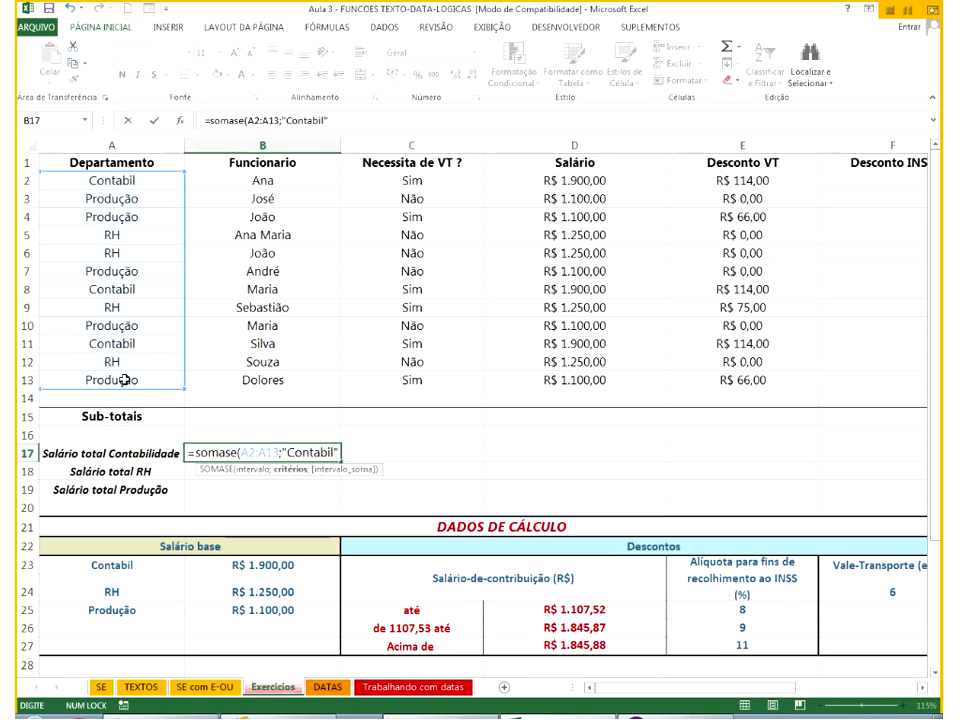
text(;)
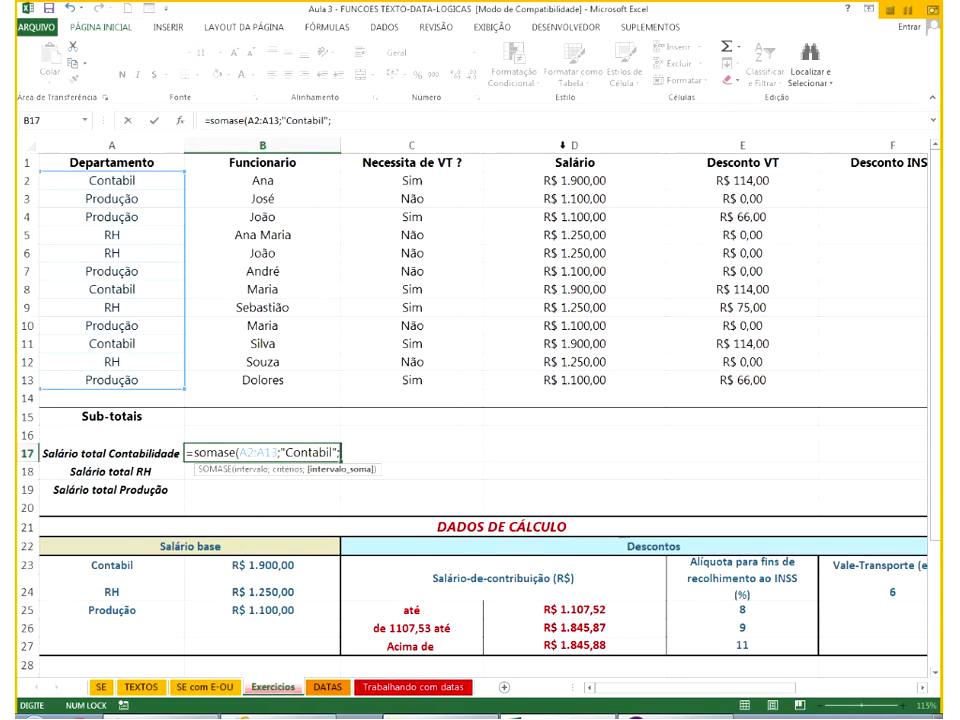
drag(567, 180, 565, 380)
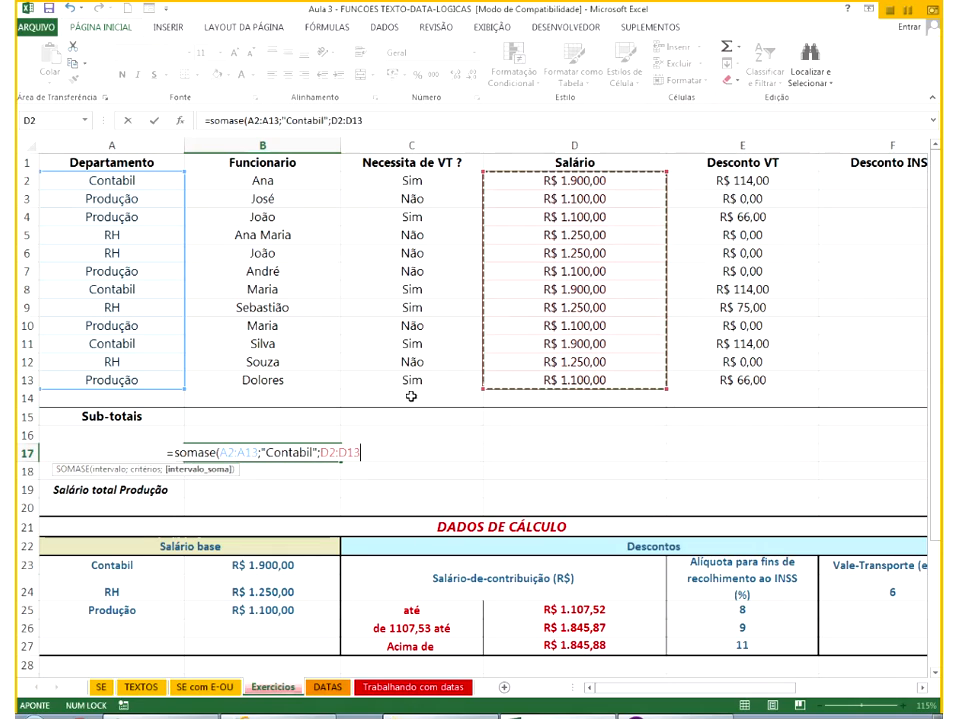
double_click(221, 453)
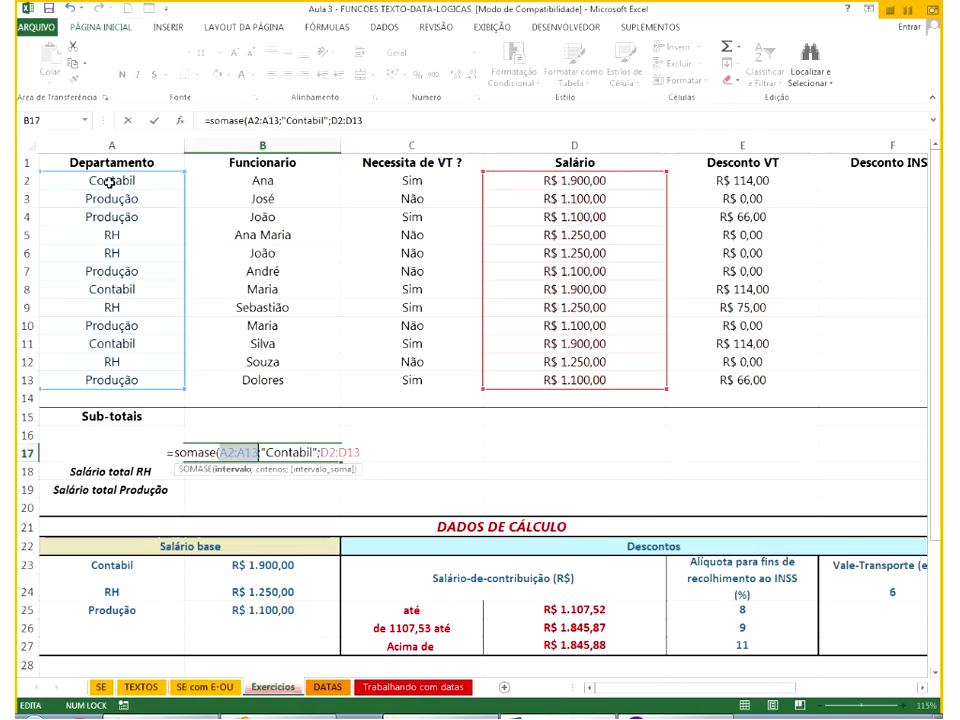
drag(109, 182, 96, 377)
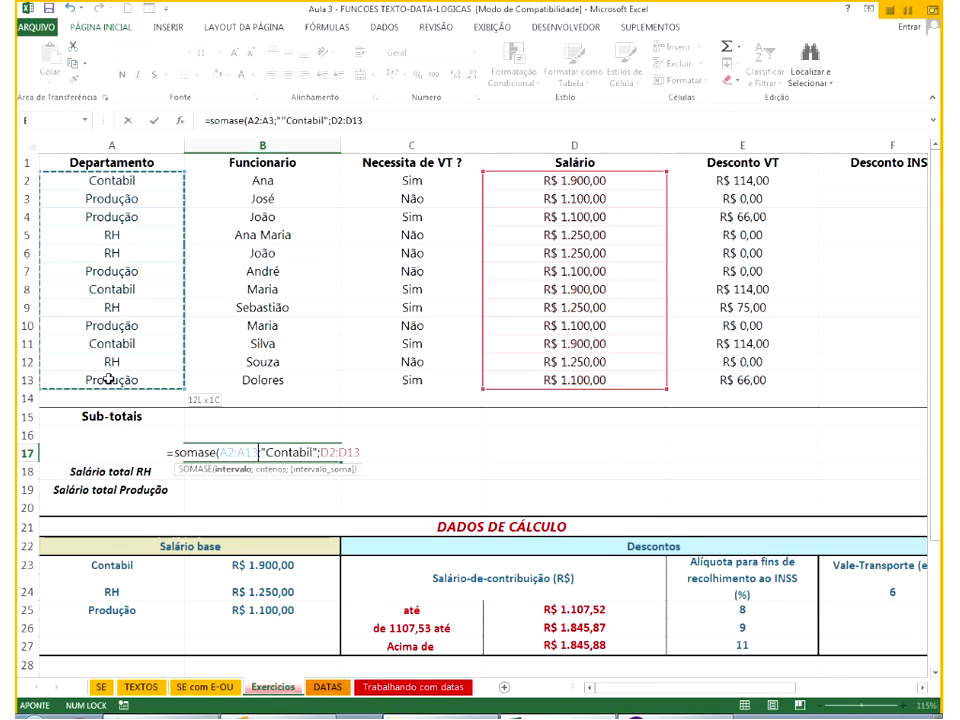
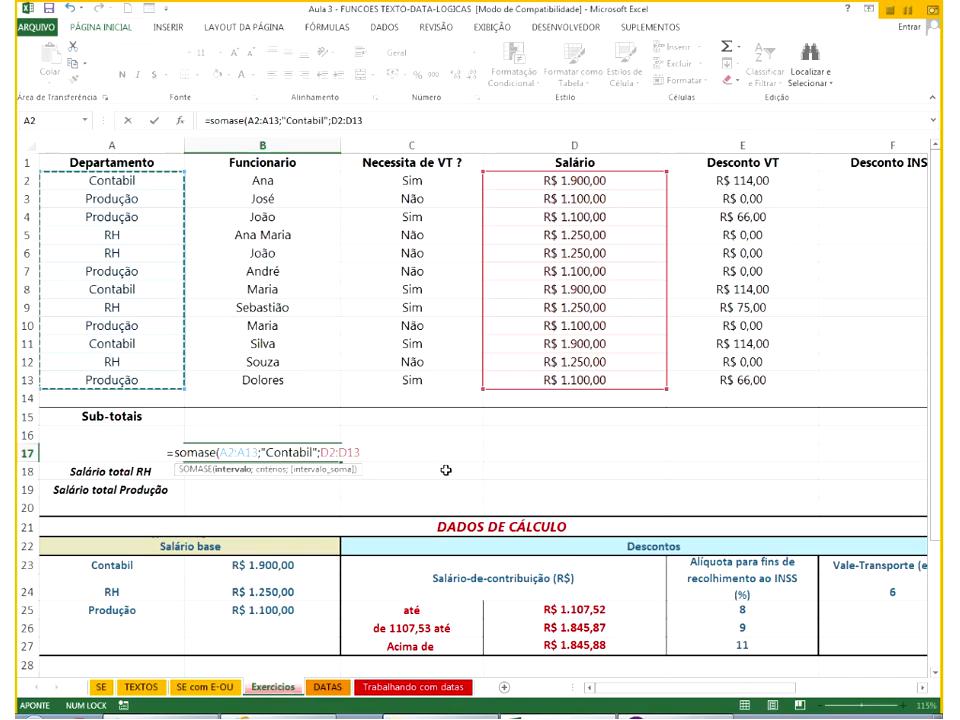
key(Return)
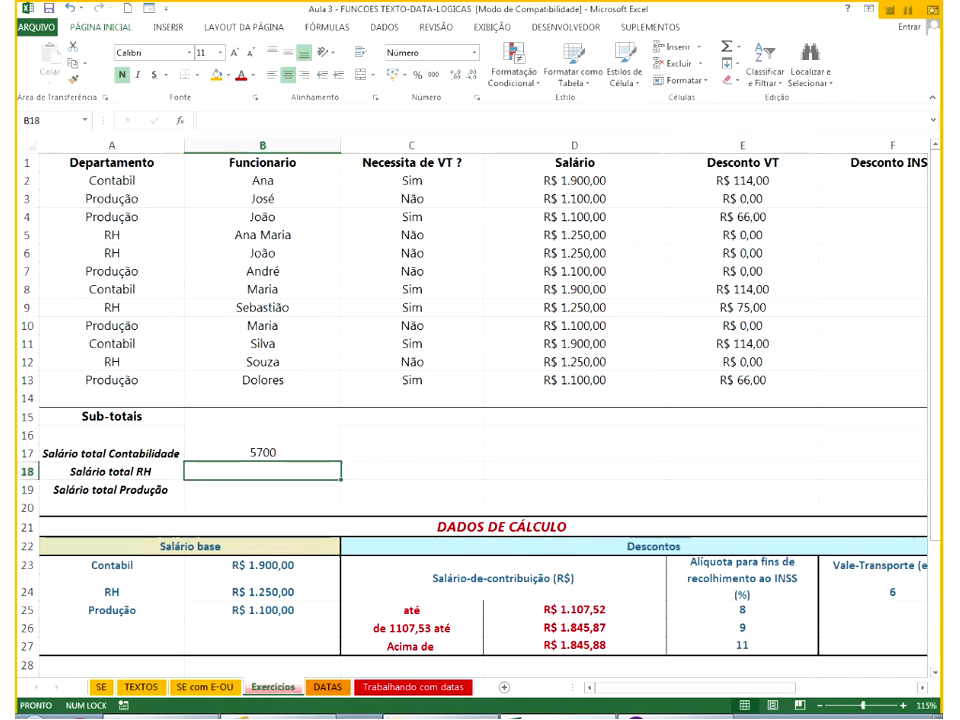
Format the Contabilidade salary total in B17 as Moeda.
click(299, 453)
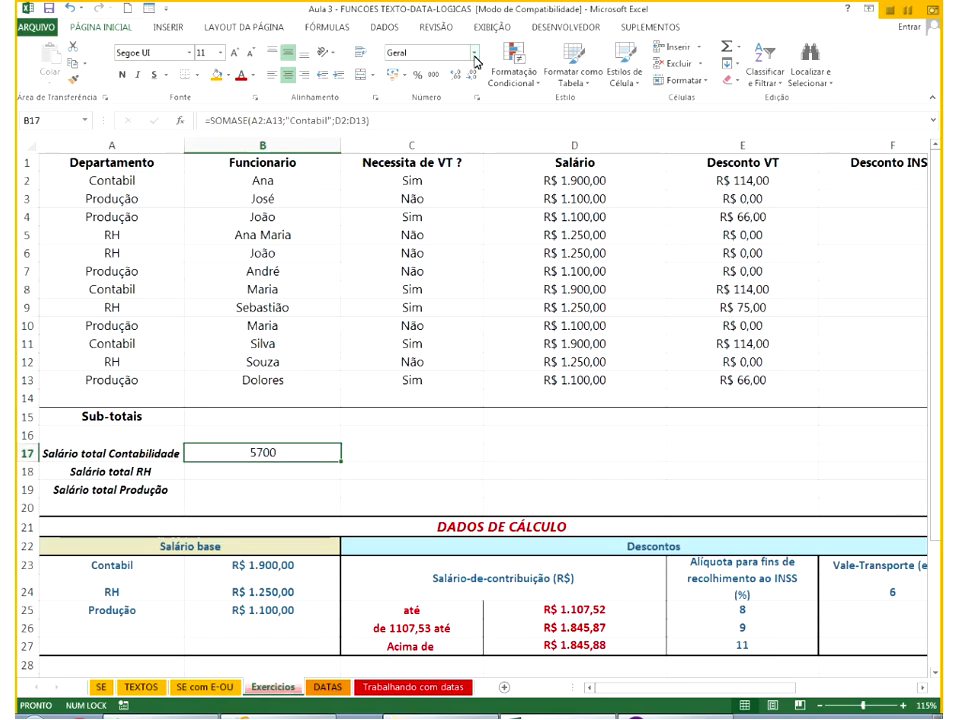
click(474, 53)
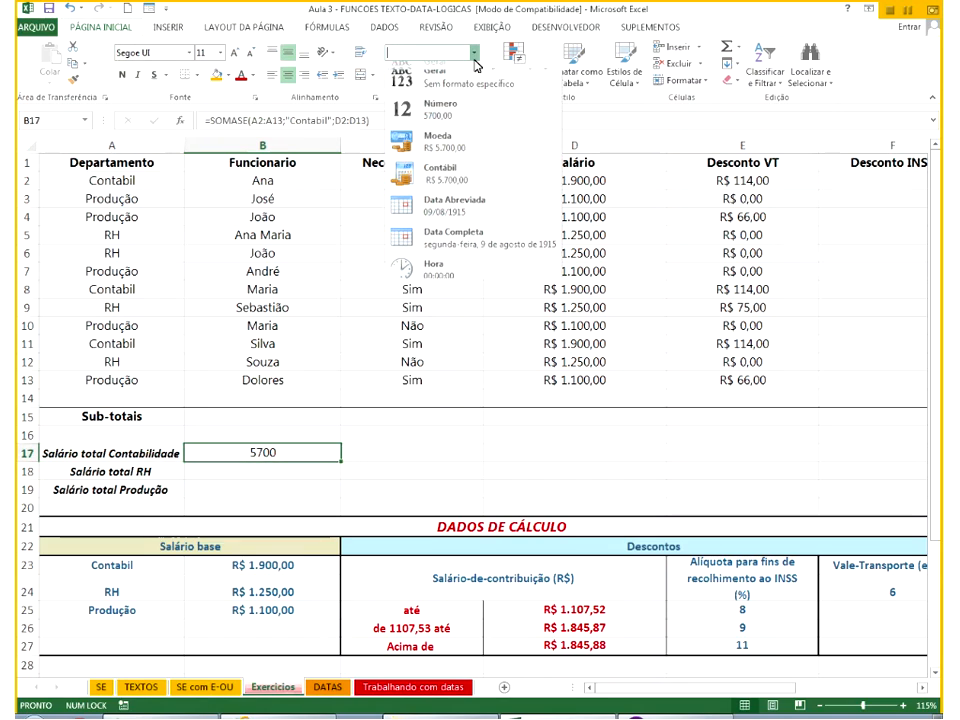
click(457, 135)
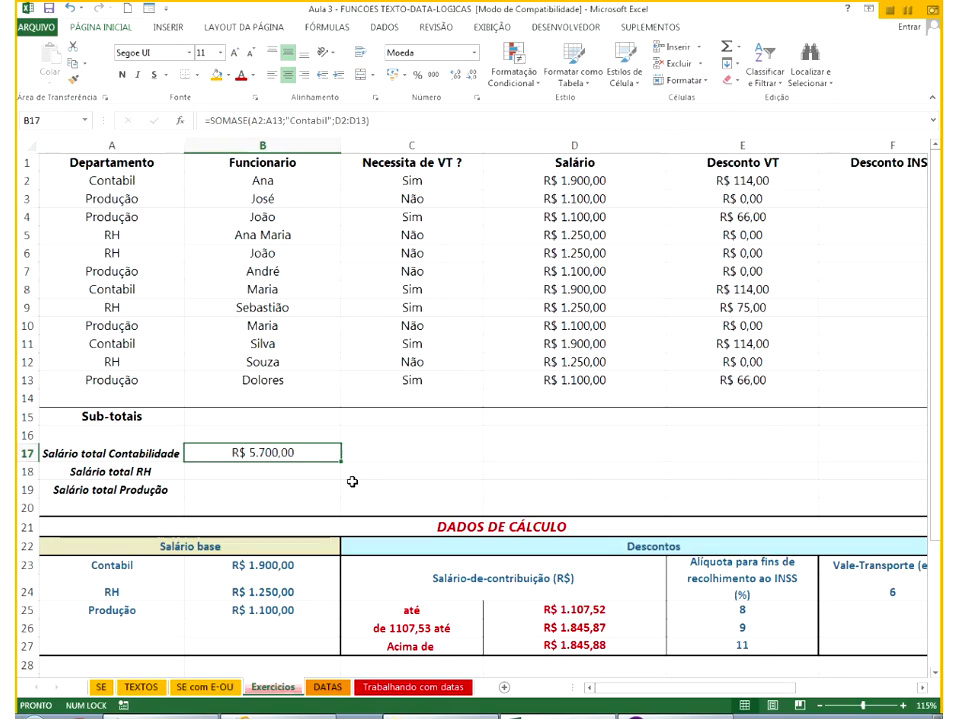
Copy the SOMASE formula from B17 into B18 and inspect the ranges the copy refers to.
key(ctrl+c)
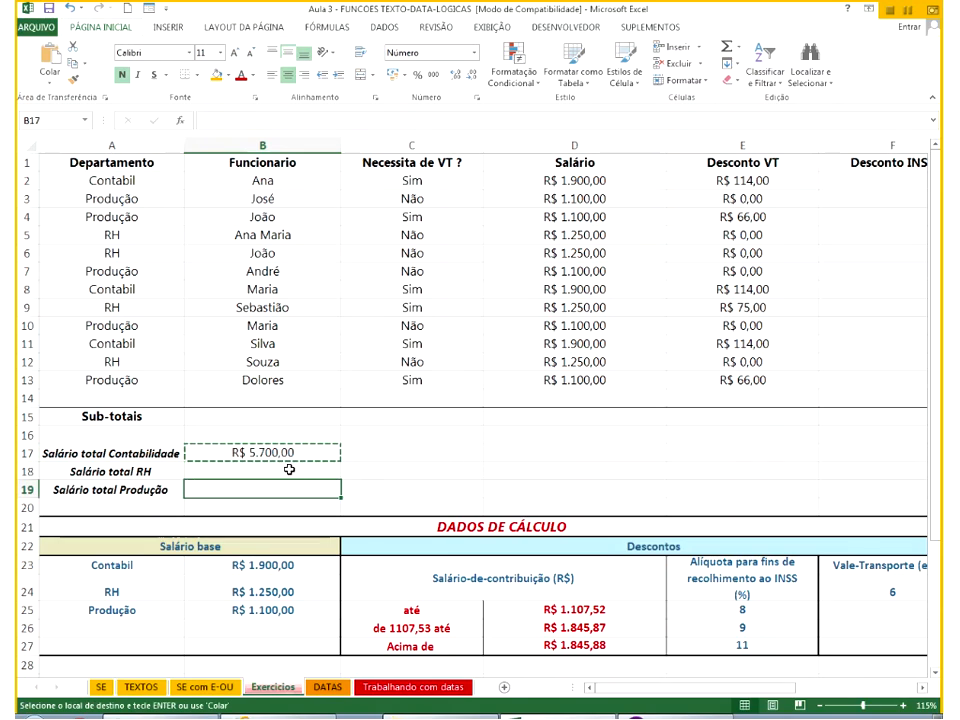
click(302, 486)
click(289, 469)
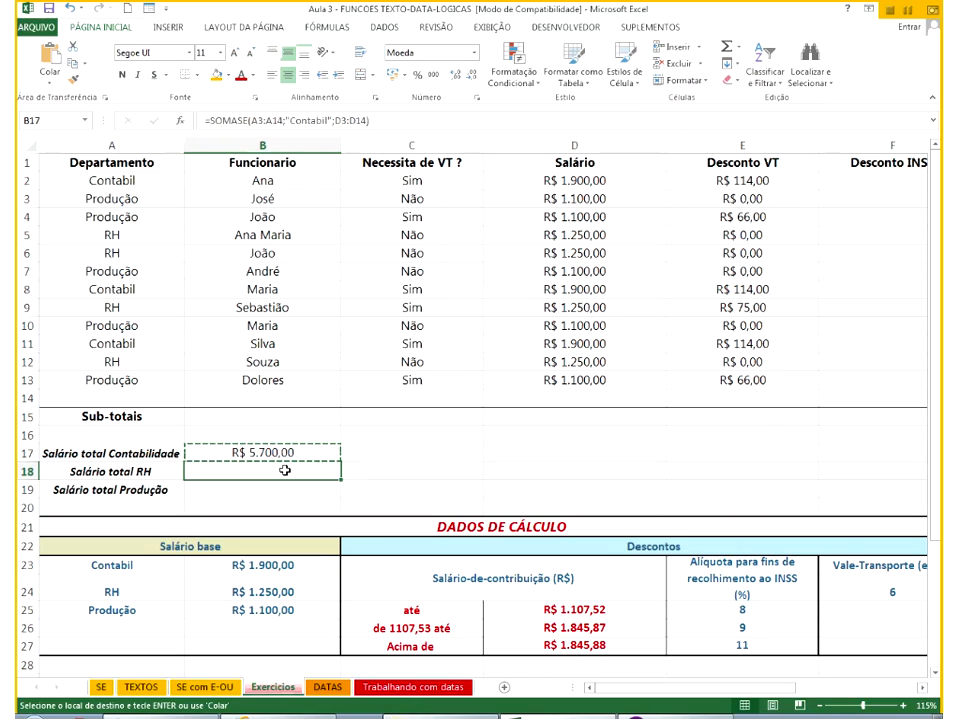
key(ctrl+v)
double_click(276, 472)
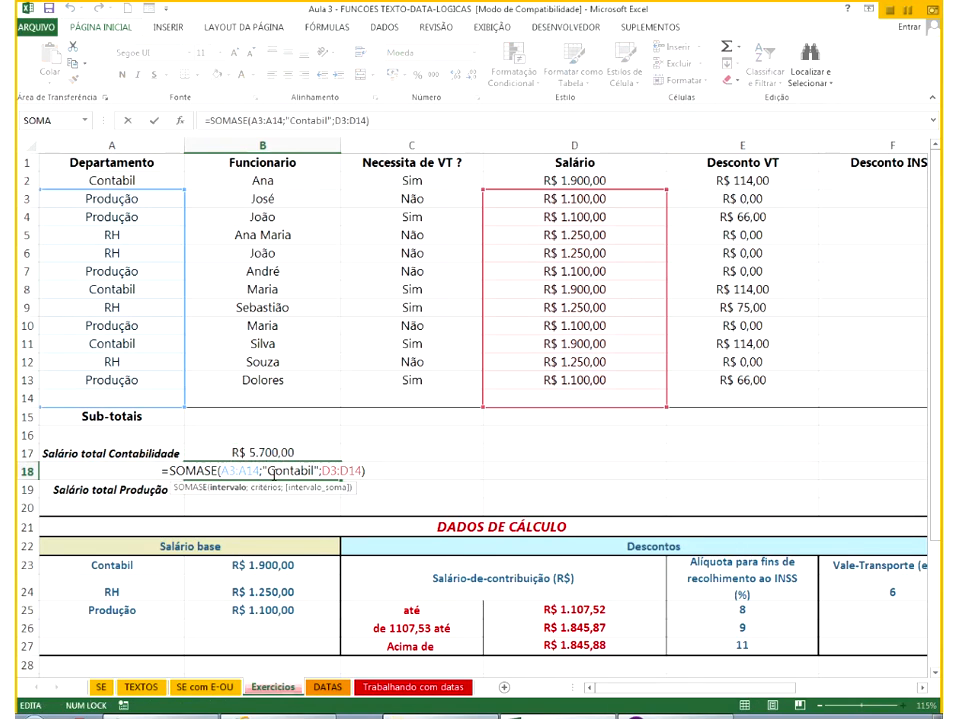
Make both ranges in the B17 formula absolute, as $A$2:$A$13 and $D$2:$D$13, and fill the formula down to B19.
click(265, 453)
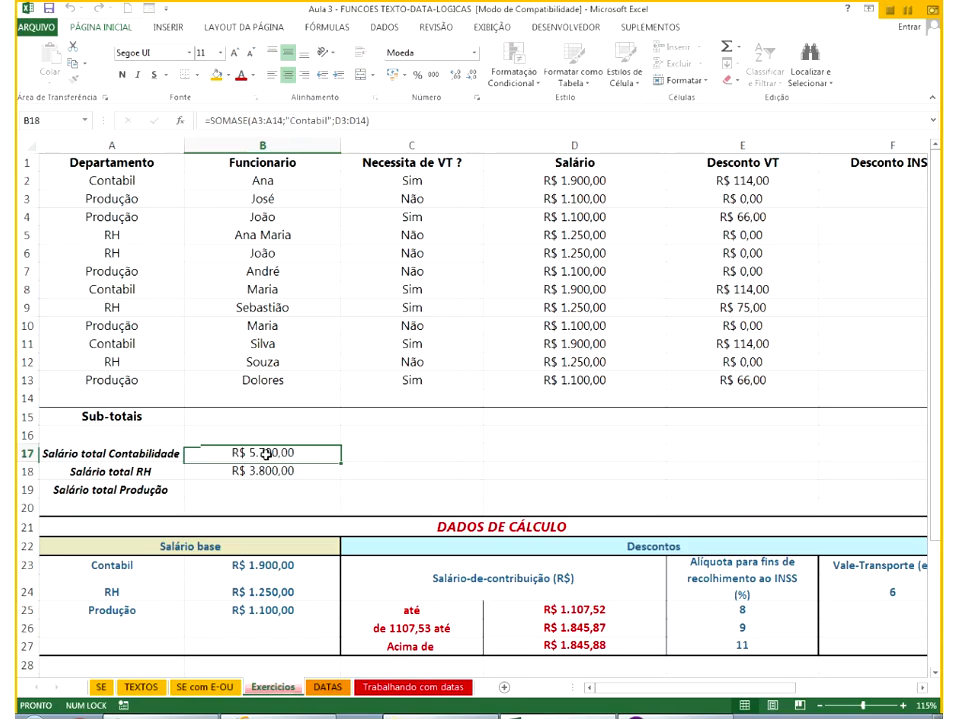
double_click(265, 453)
drag(259, 452, 219, 453)
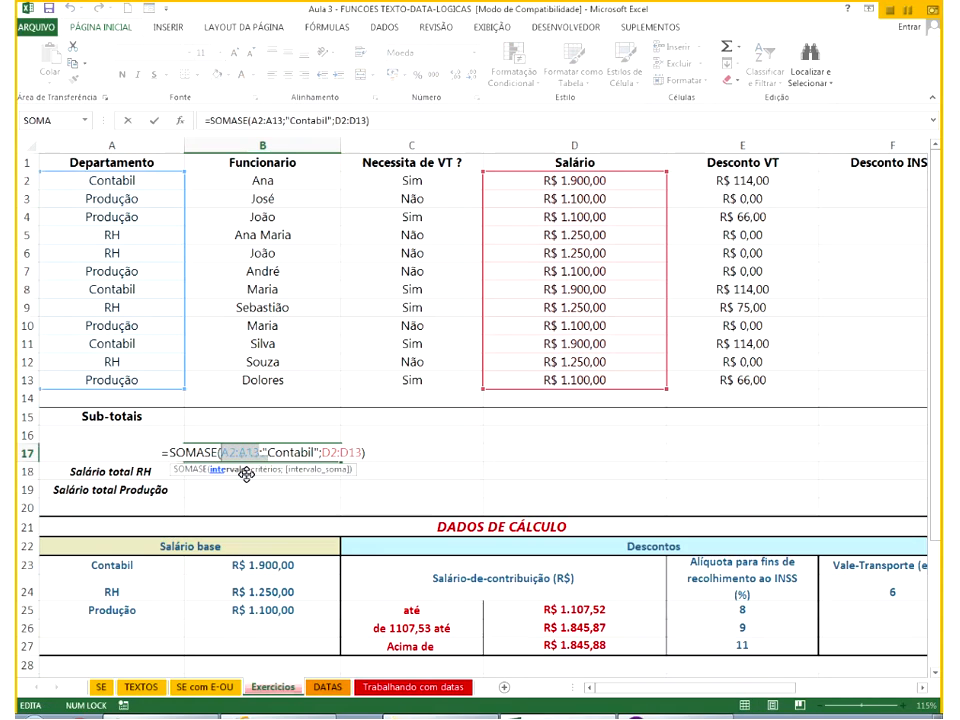
key(F4)
drag(337, 452, 374, 452)
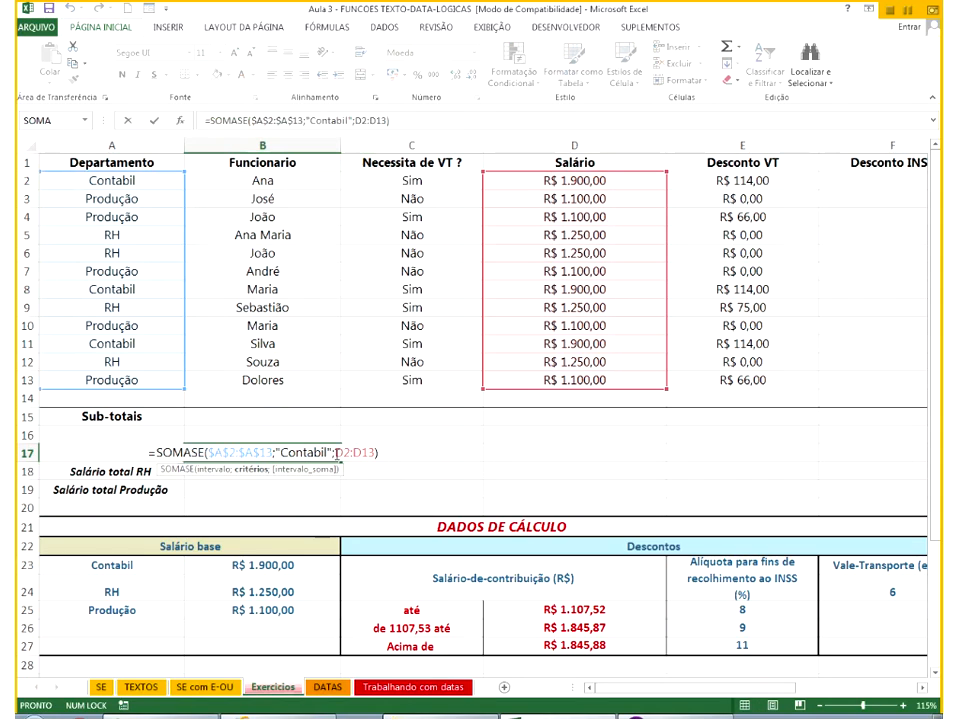
drag(337, 452, 374, 452)
key(F4)
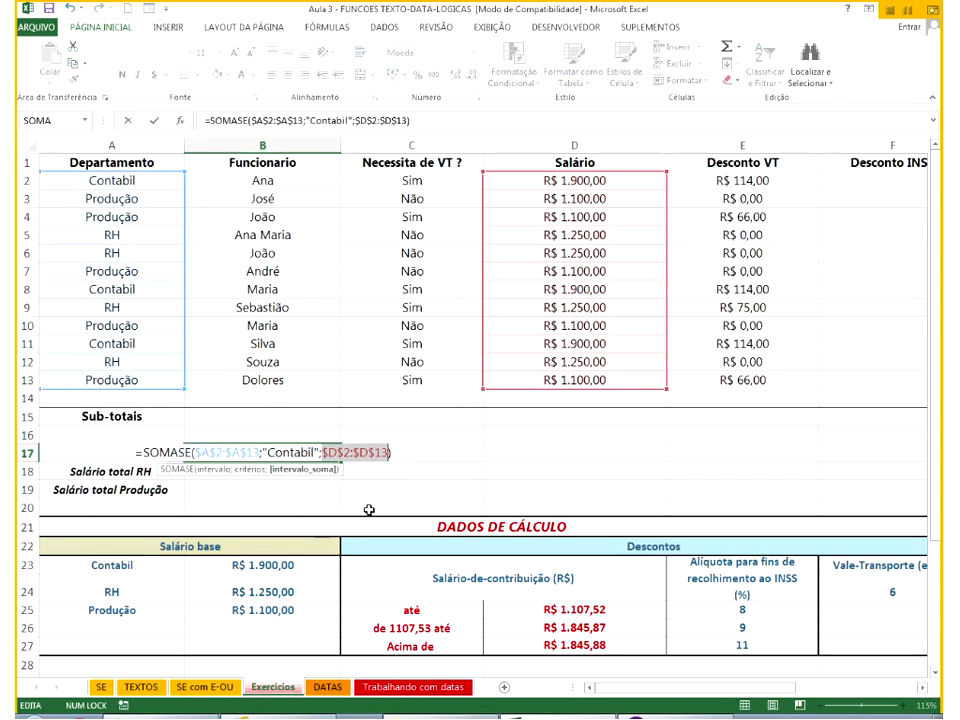
key(Return)
click(335, 454)
drag(342, 461, 322, 484)
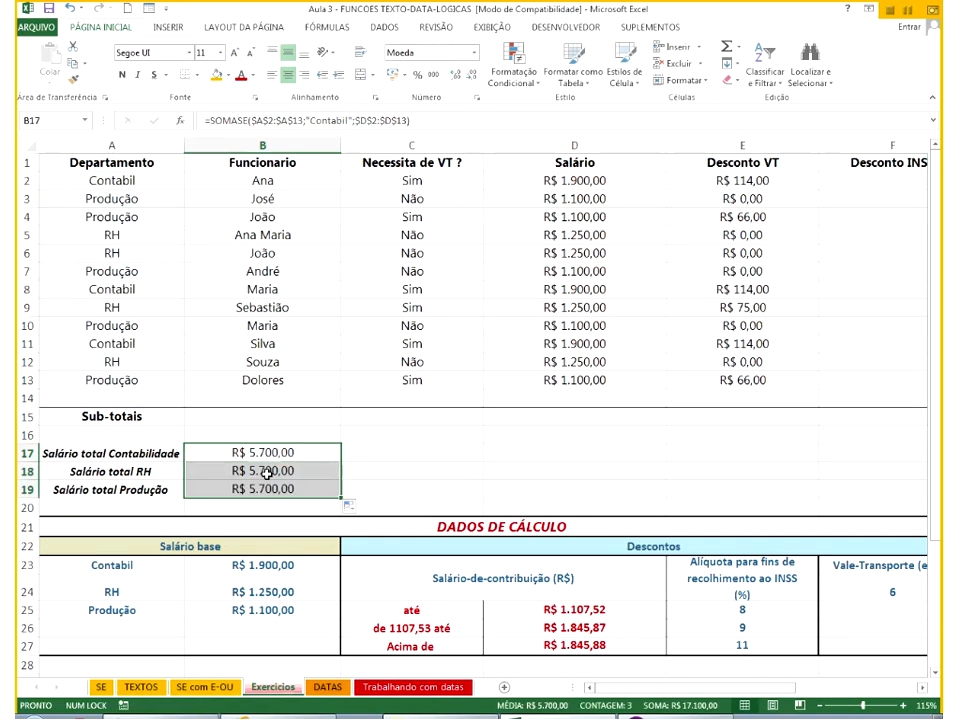
Change the criterion of the SOMASE formula in B18 to "RH".
click(267, 471)
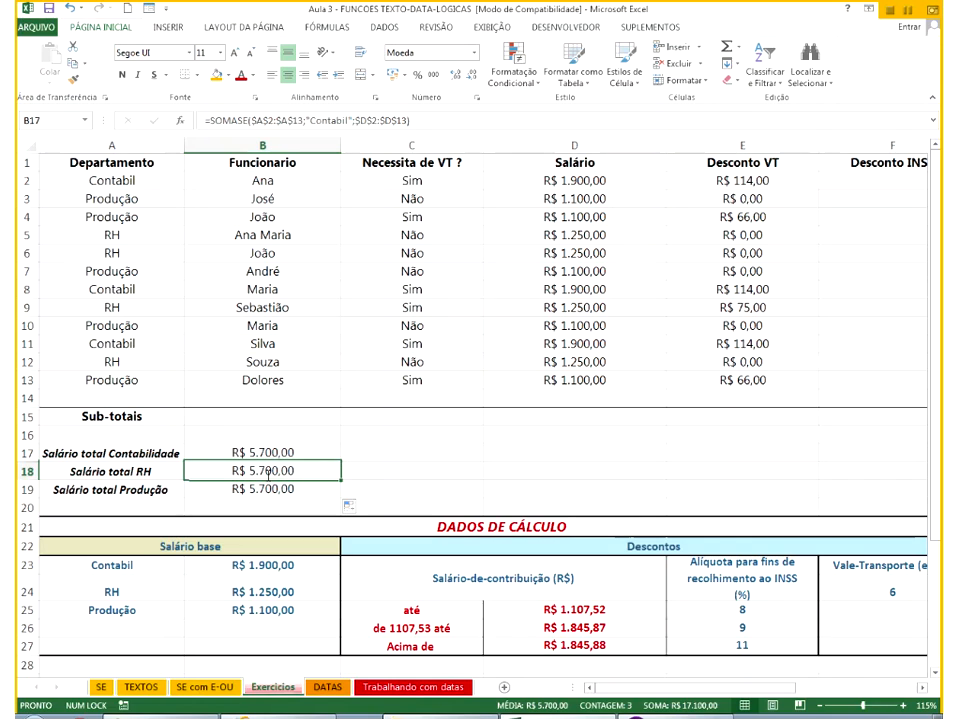
double_click(267, 471)
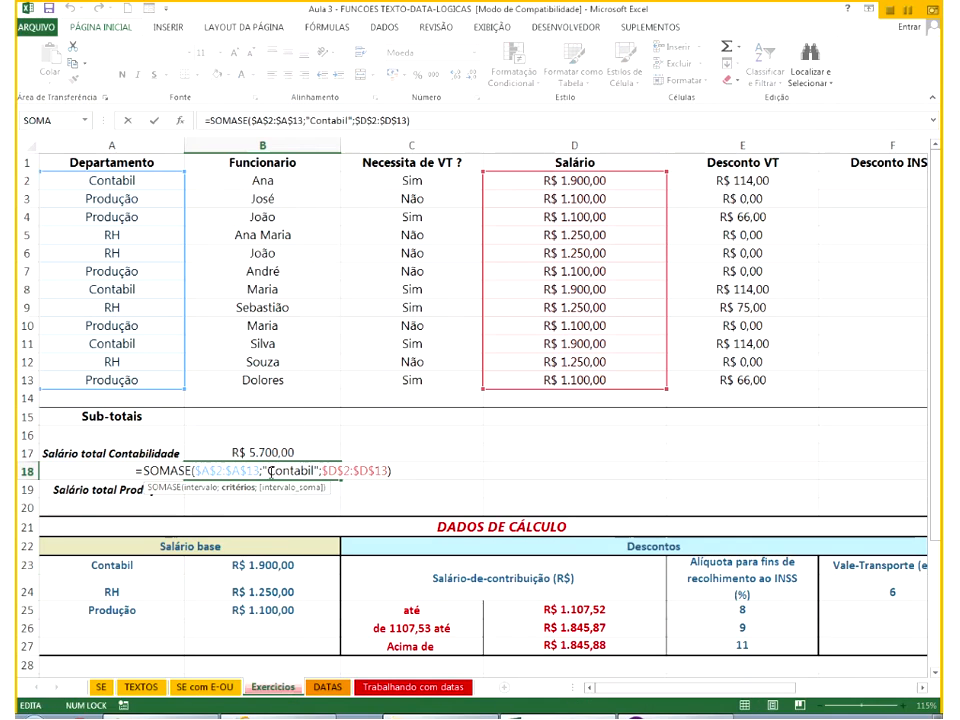
drag(266, 471, 311, 483)
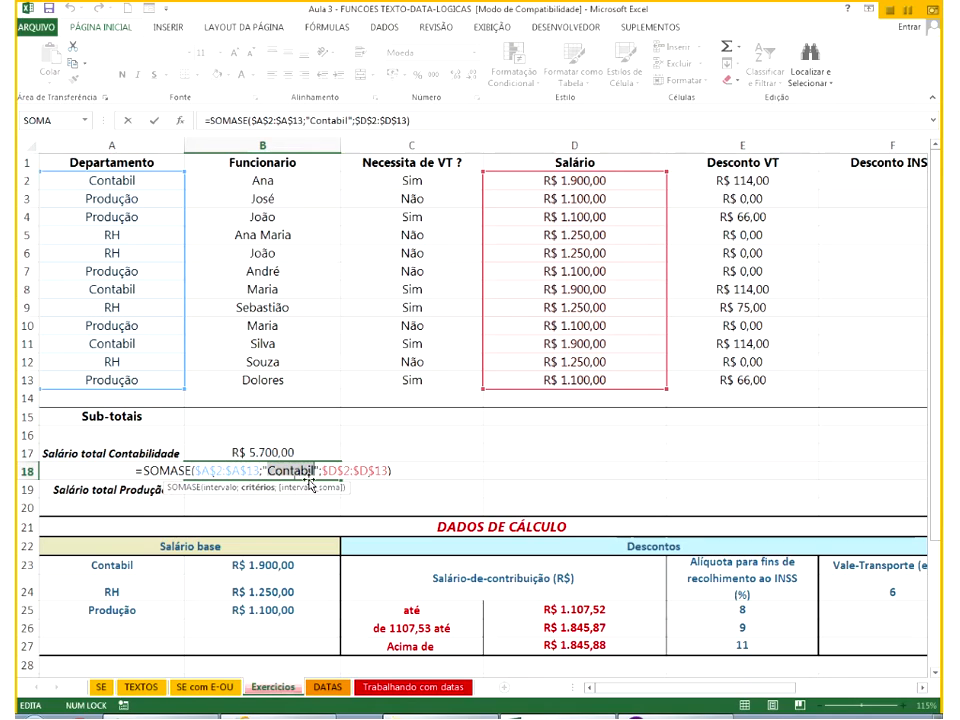
text(RH)
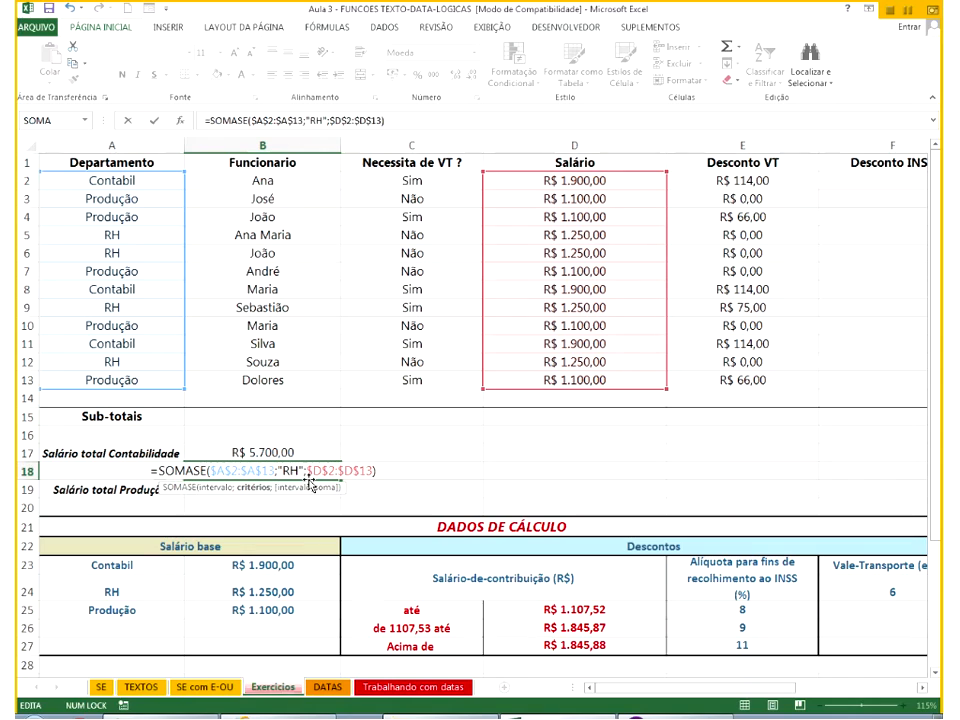
key(Return)
Change the criterion of the SOMASE formula in B19 to "Produção".
double_click(289, 489)
drag(267, 488, 313, 488)
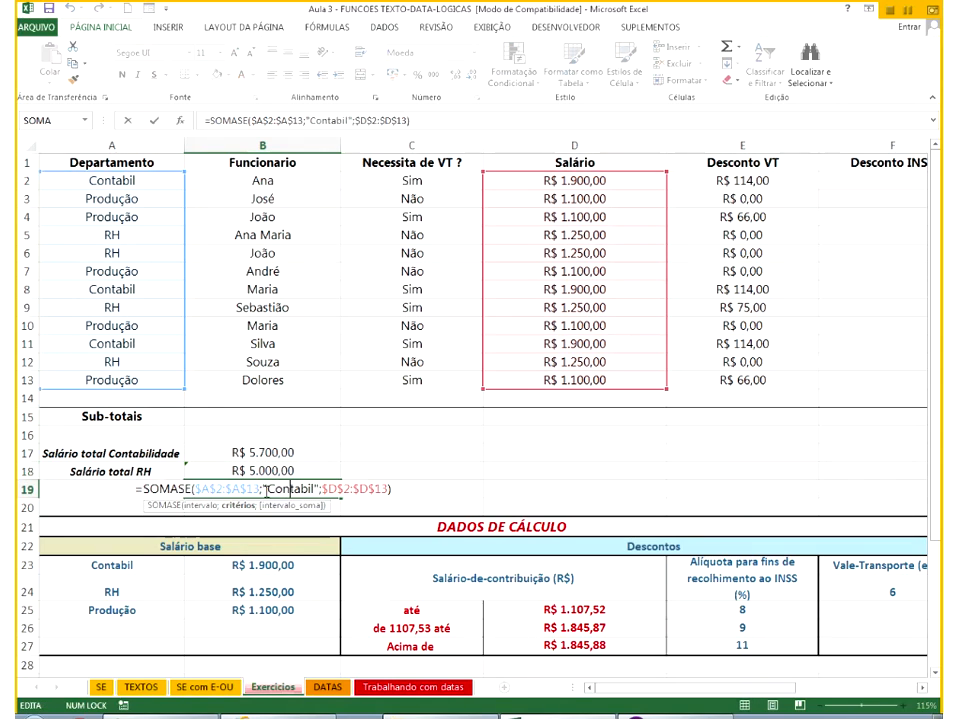
text(Produç)
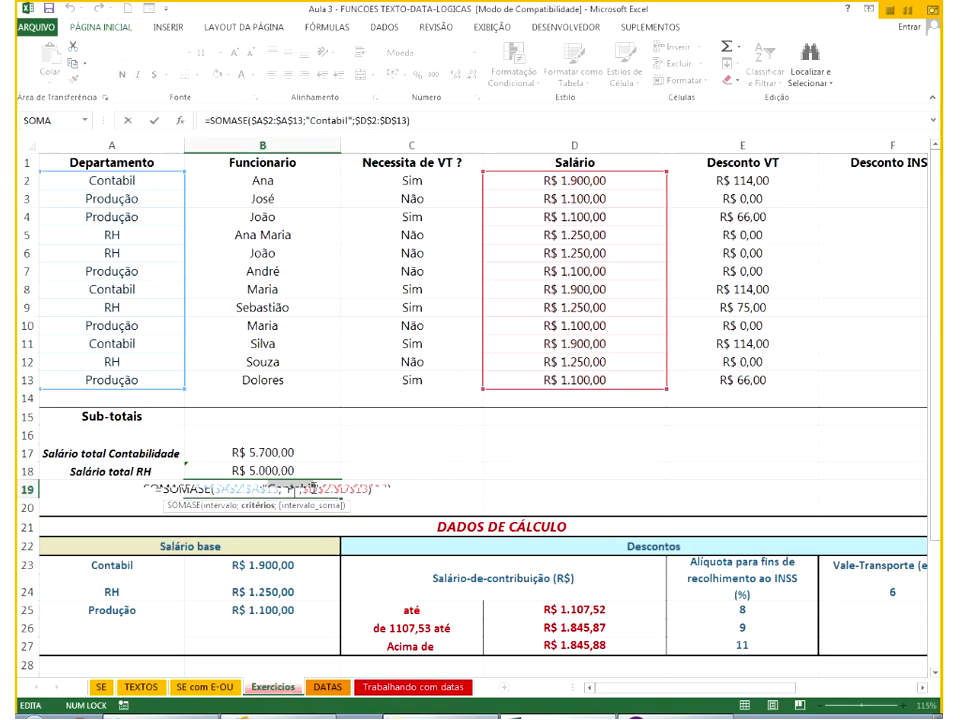
text(ão)
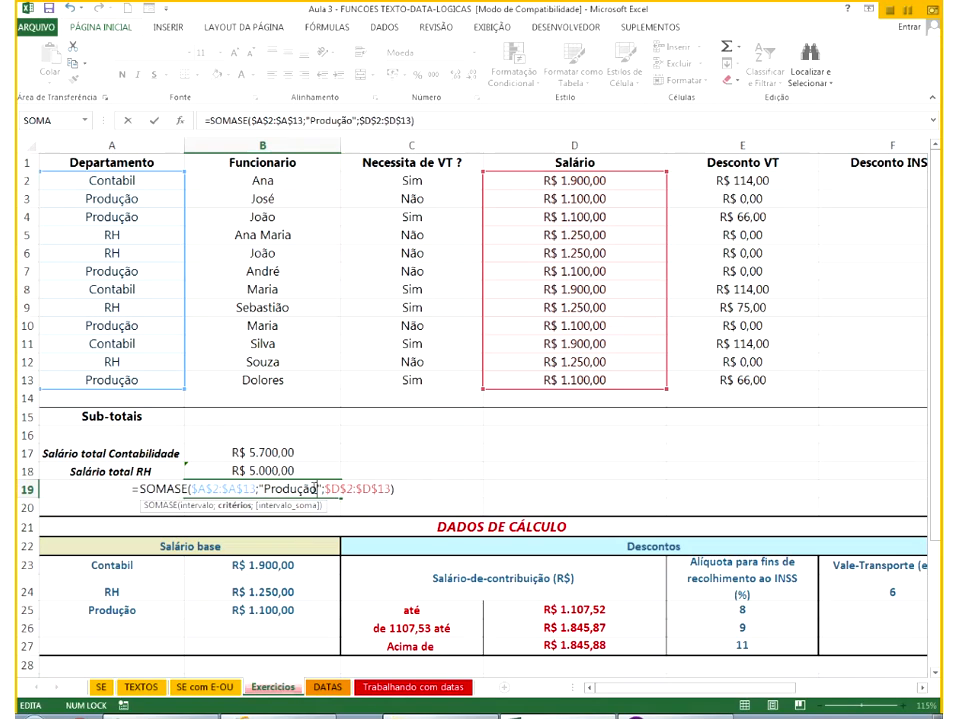
key(Return)
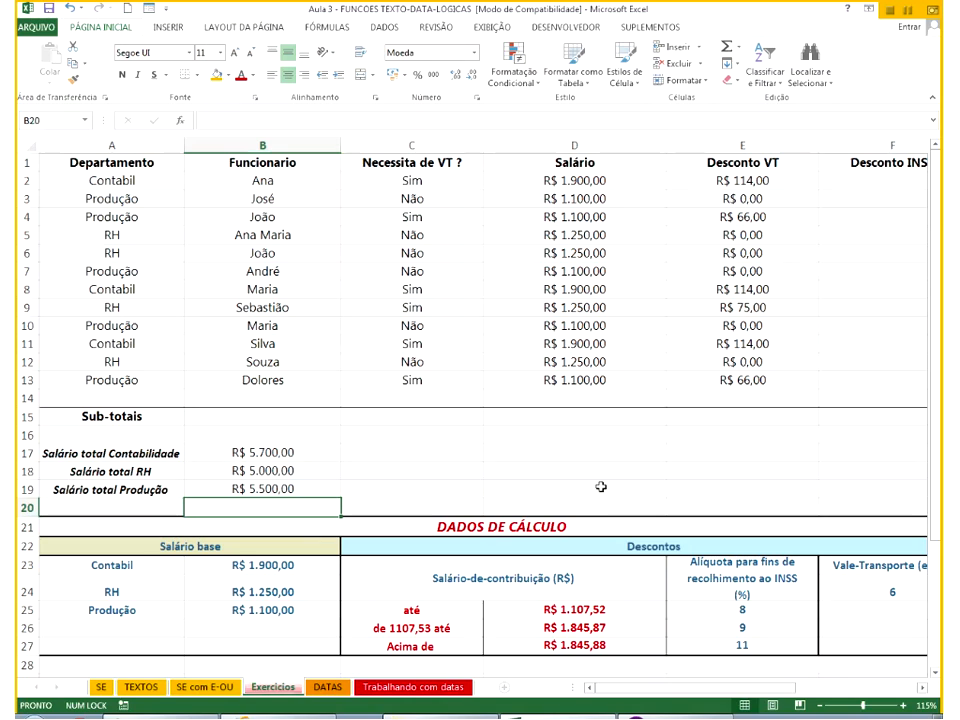
click(436, 164)
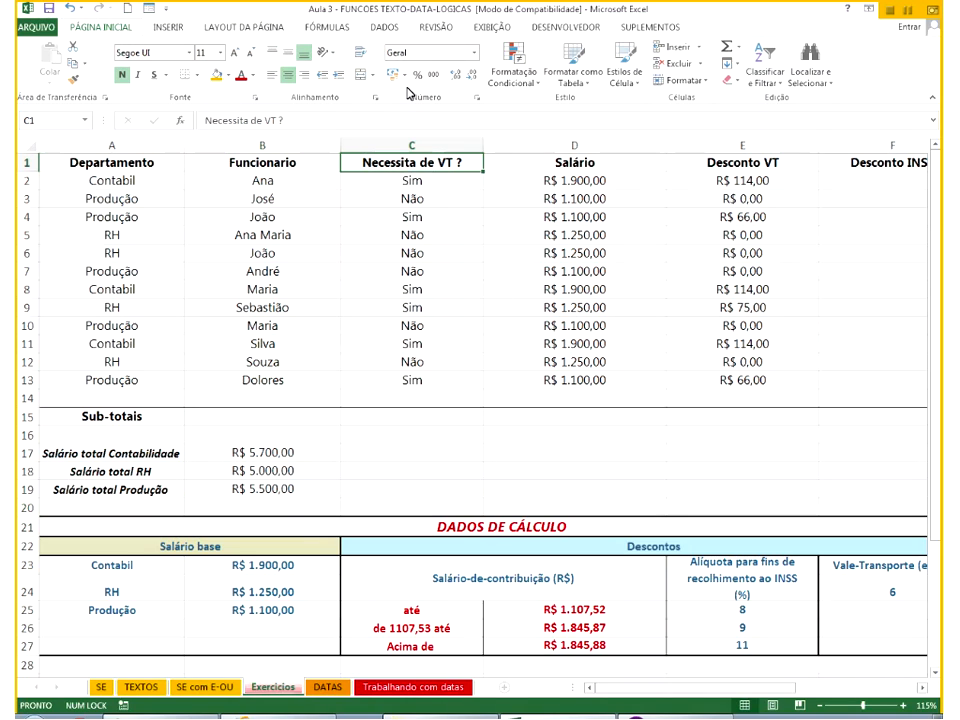
Filter the Departamento column to Contabil only and select the filtered salaries to compare their sum with the total in B17.
click(386, 27)
click(367, 65)
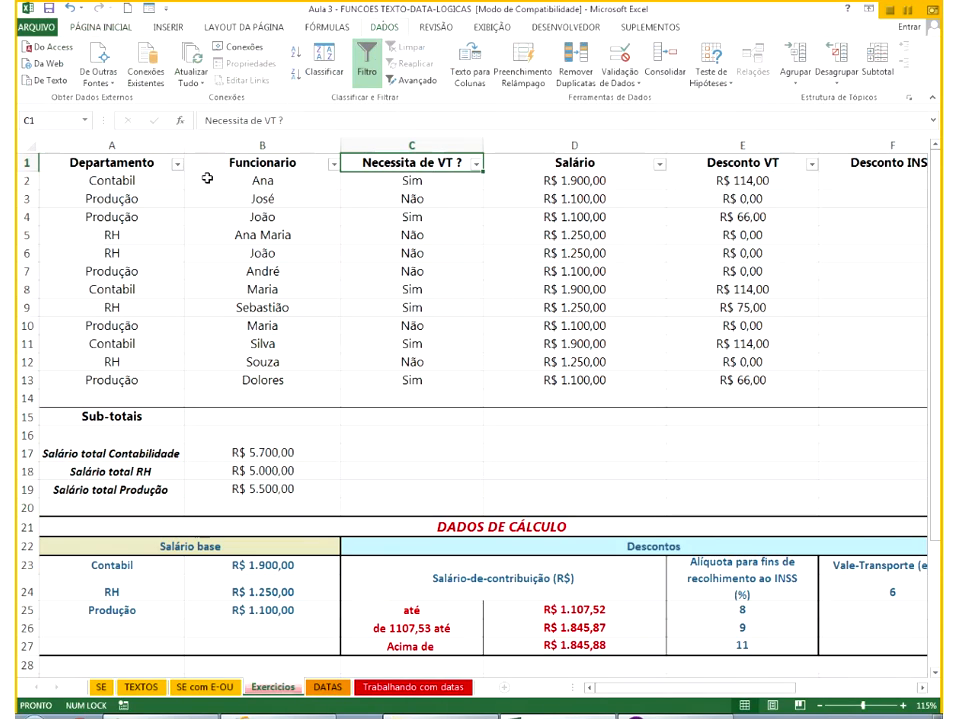
click(177, 163)
click(58, 305)
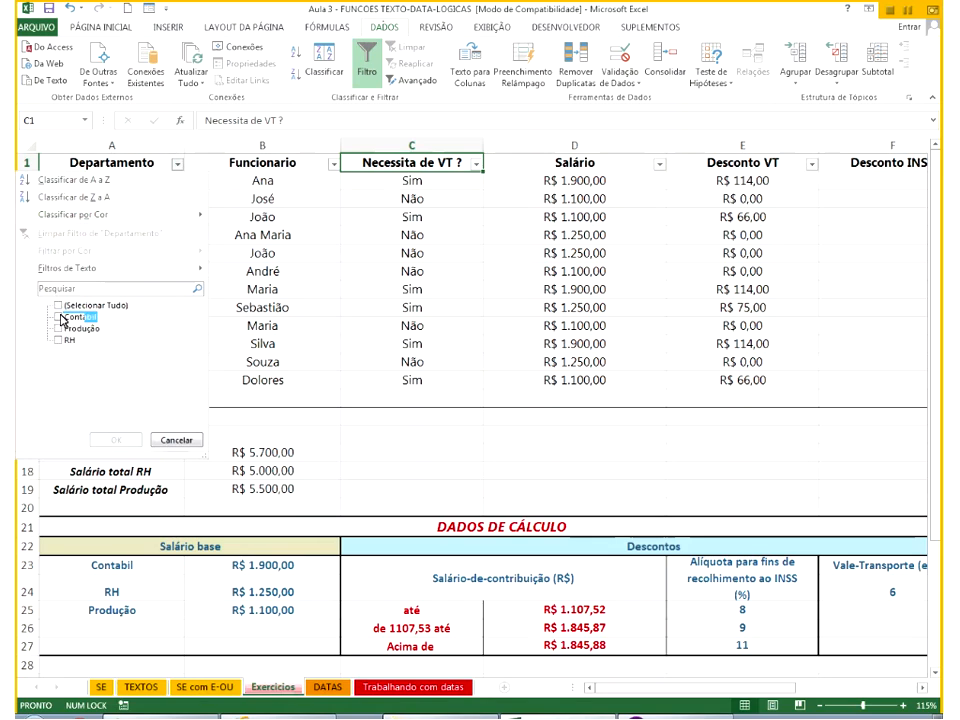
click(60, 317)
click(113, 439)
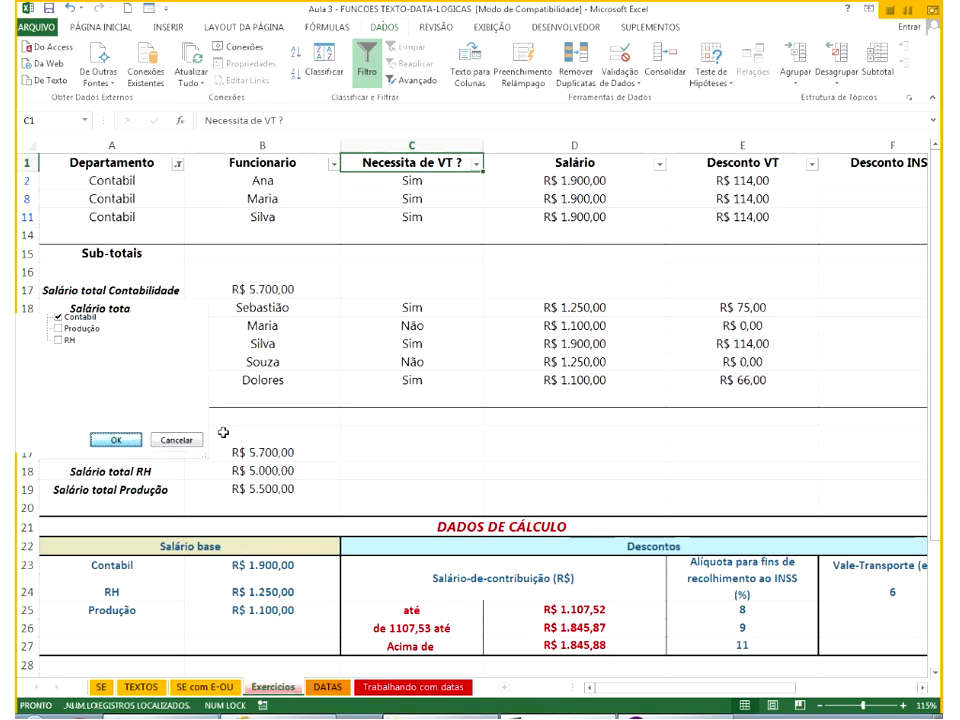
drag(579, 180, 565, 226)
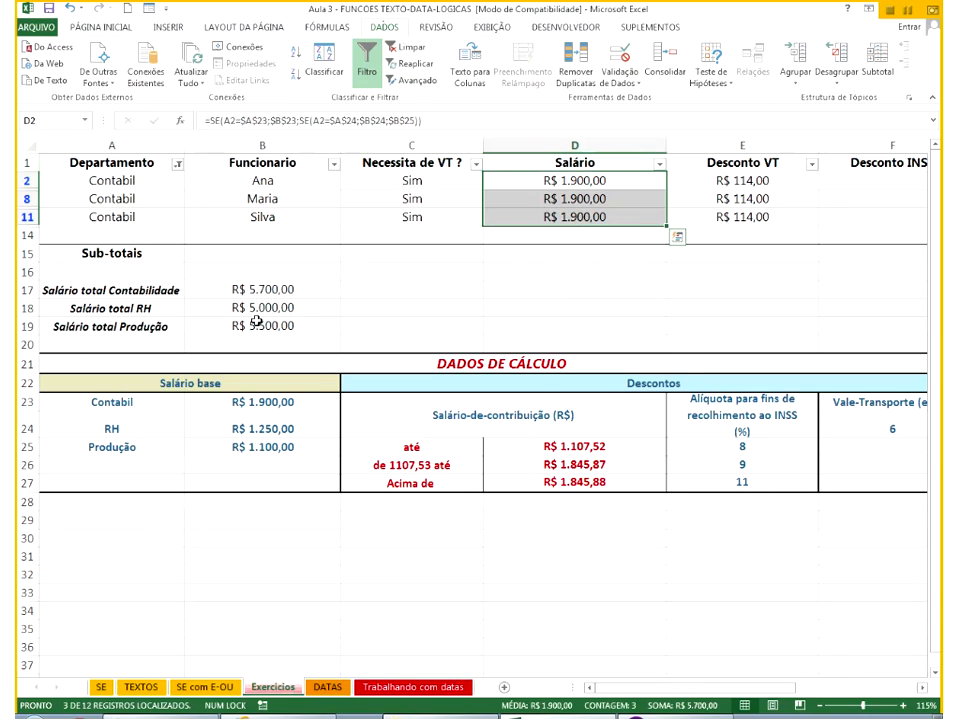
click(236, 289)
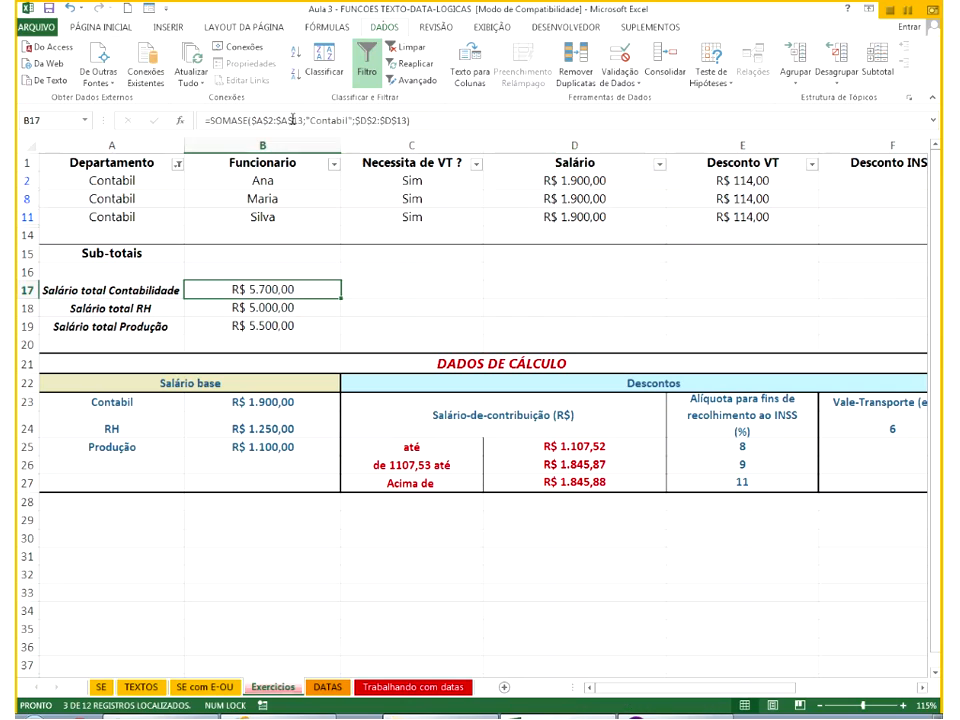
Filter the Departamento column to Produção only and select its salaries to compare their sum with the total in B19.
click(178, 162)
click(58, 316)
click(58, 328)
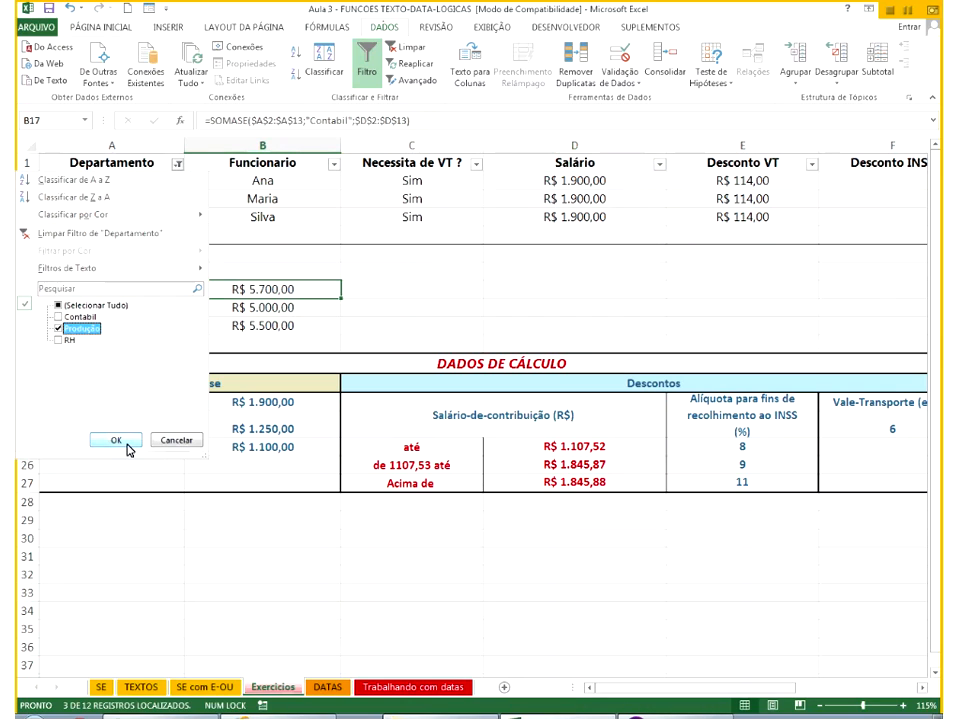
click(115, 440)
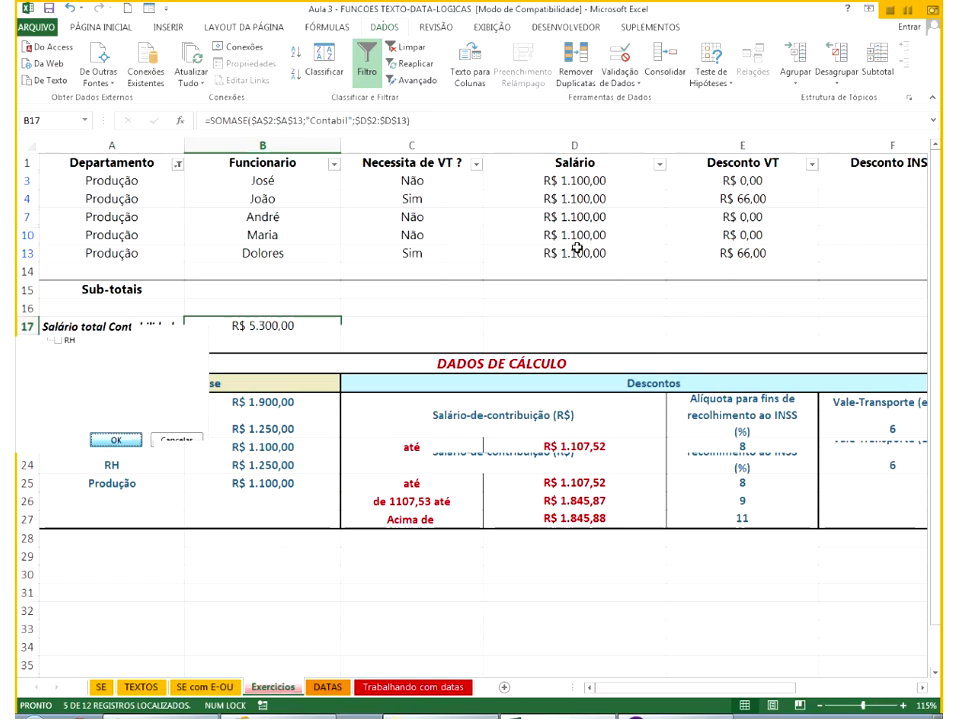
drag(575, 181, 577, 252)
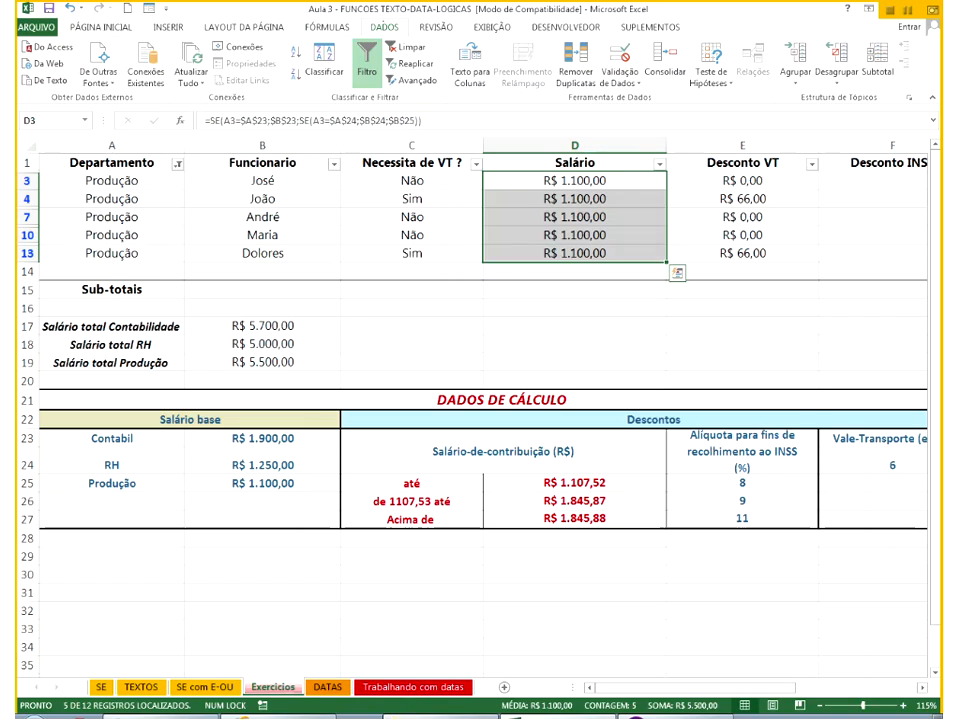
click(274, 364)
Filter the Departamento column to RH only to check the sum of its salaries, and remove the filter from the table.
click(178, 165)
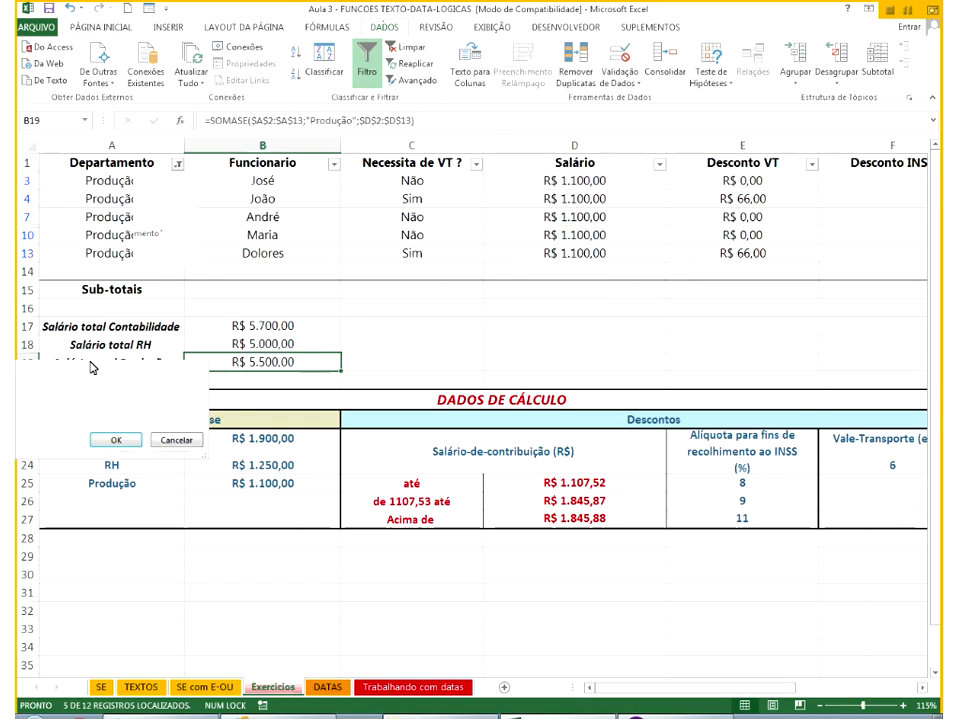
click(58, 328)
click(58, 339)
click(118, 441)
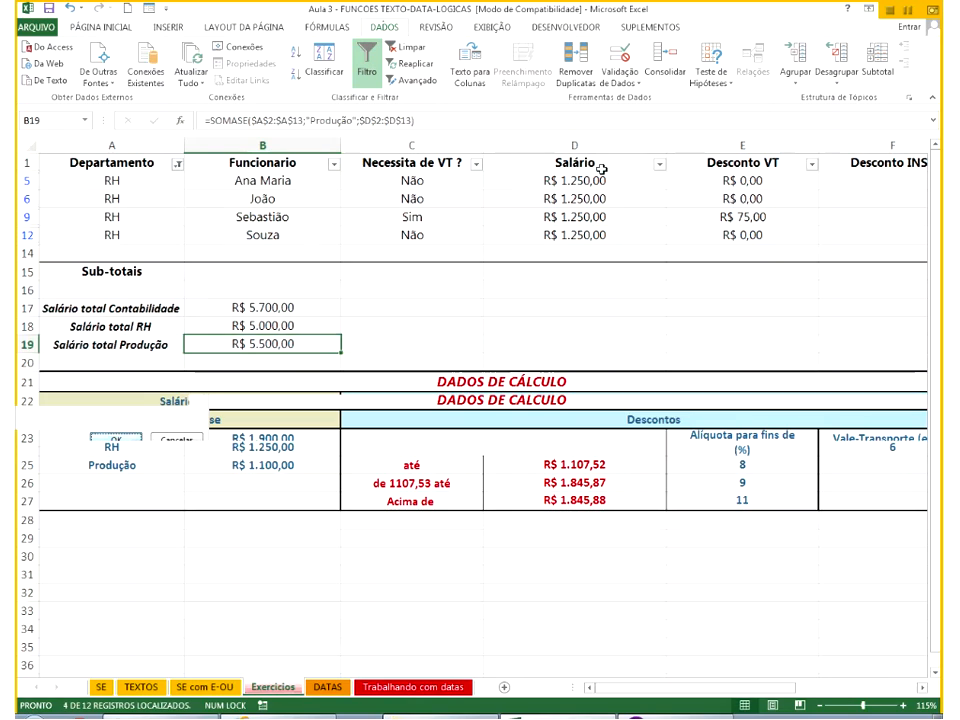
drag(590, 181, 585, 235)
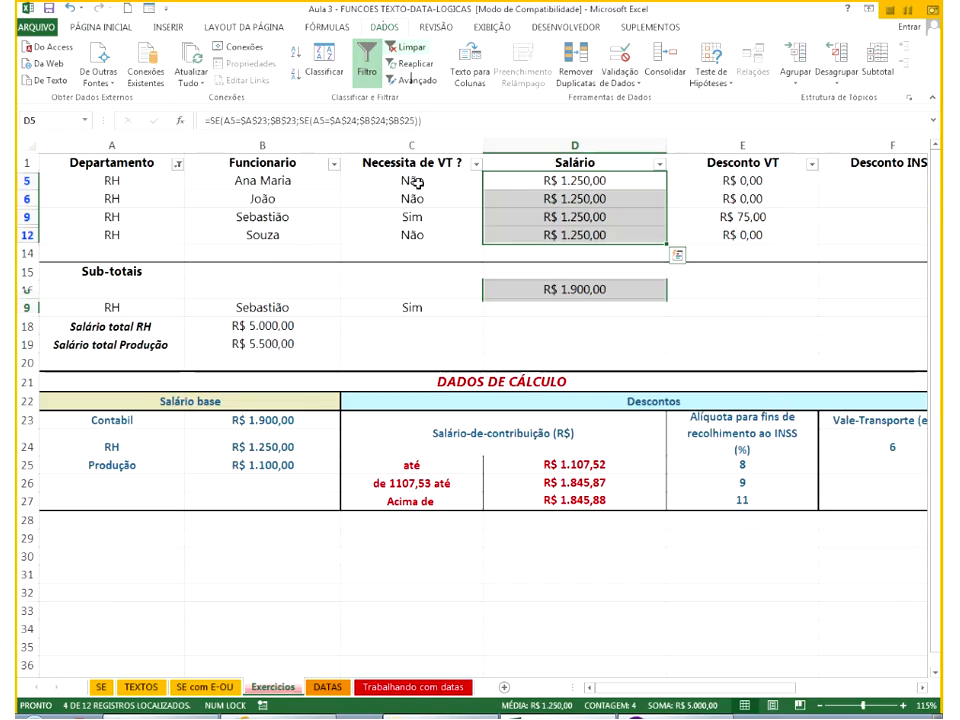
click(410, 48)
click(367, 62)
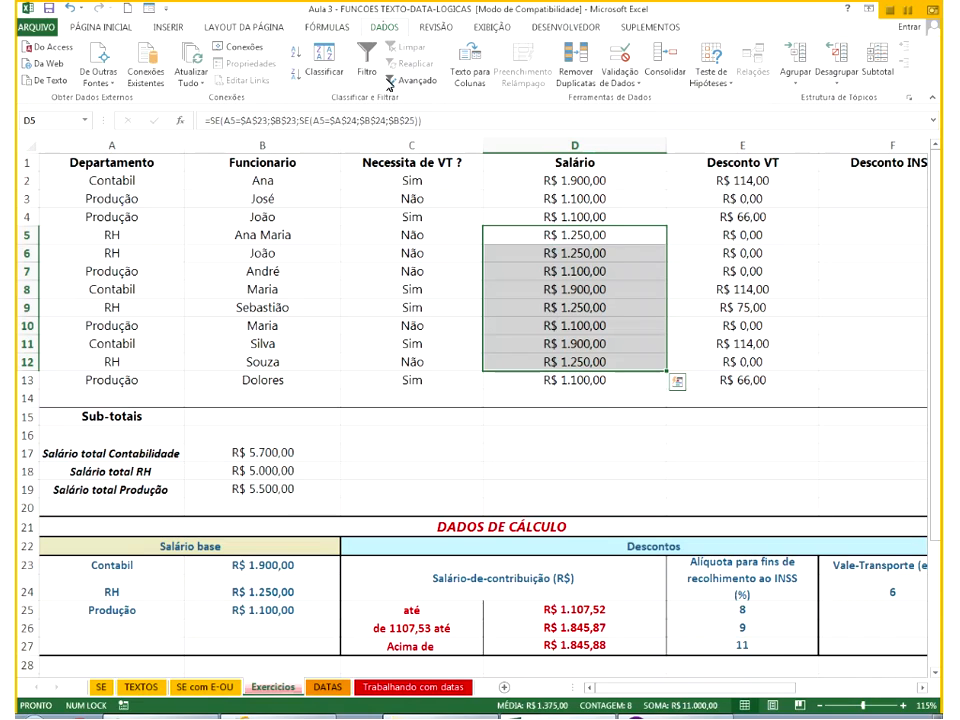
Review the SOMASE formula in B17 and delete the three salary totals in B17:B19.
double_click(297, 451)
key(Return)
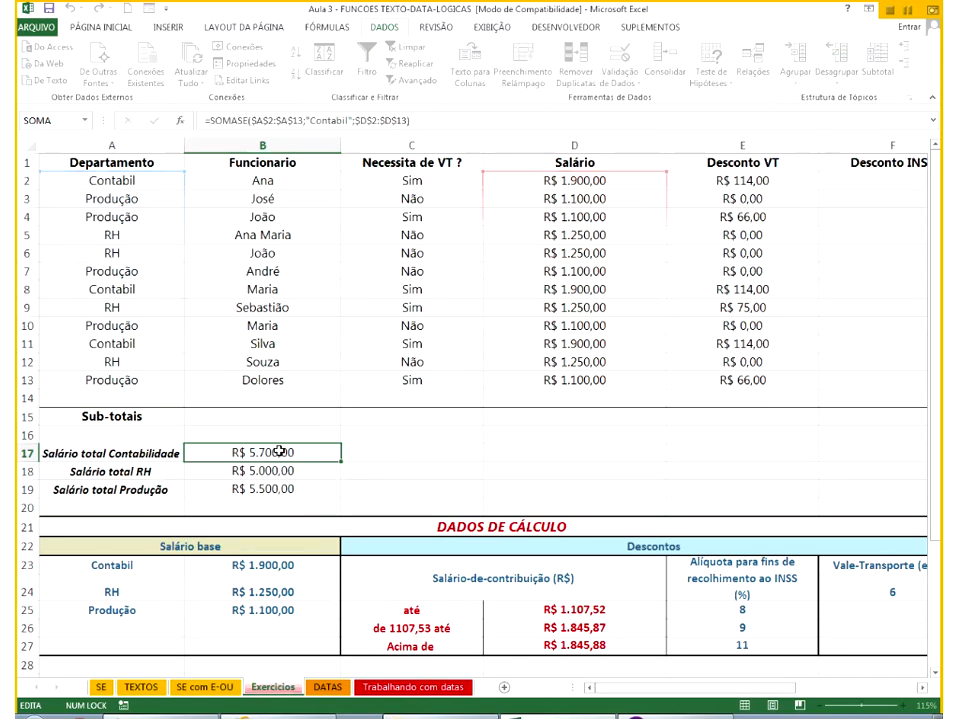
drag(279, 452, 330, 489)
key(Delete)
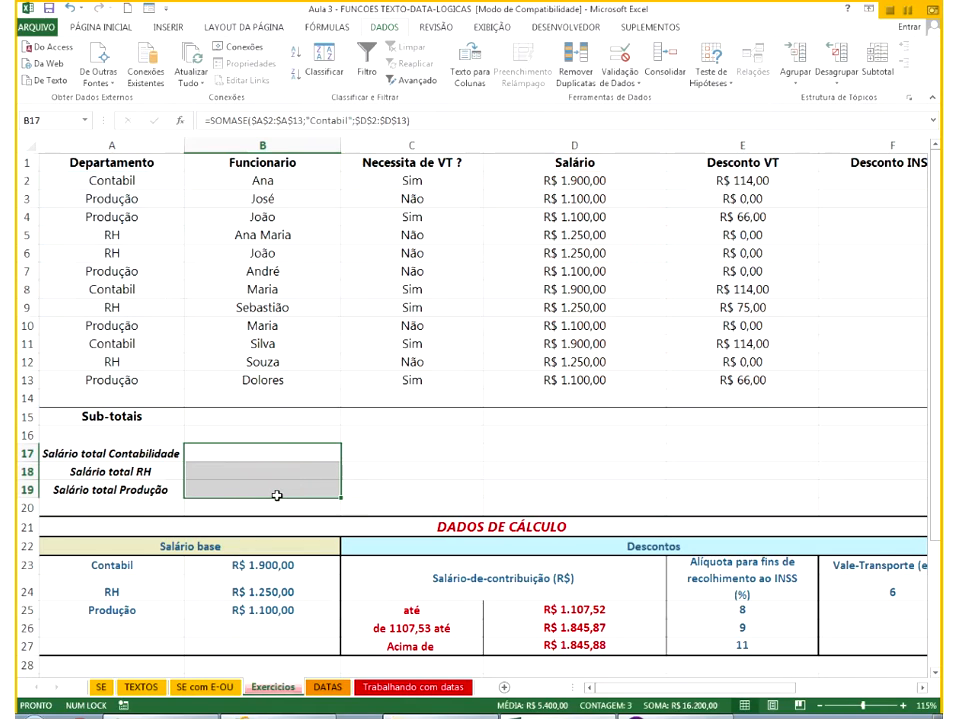
Examine the salary formula in D2 and the Desconto VT, Desconto INSS and Saldo a receber columns of the exercise.
double_click(602, 177)
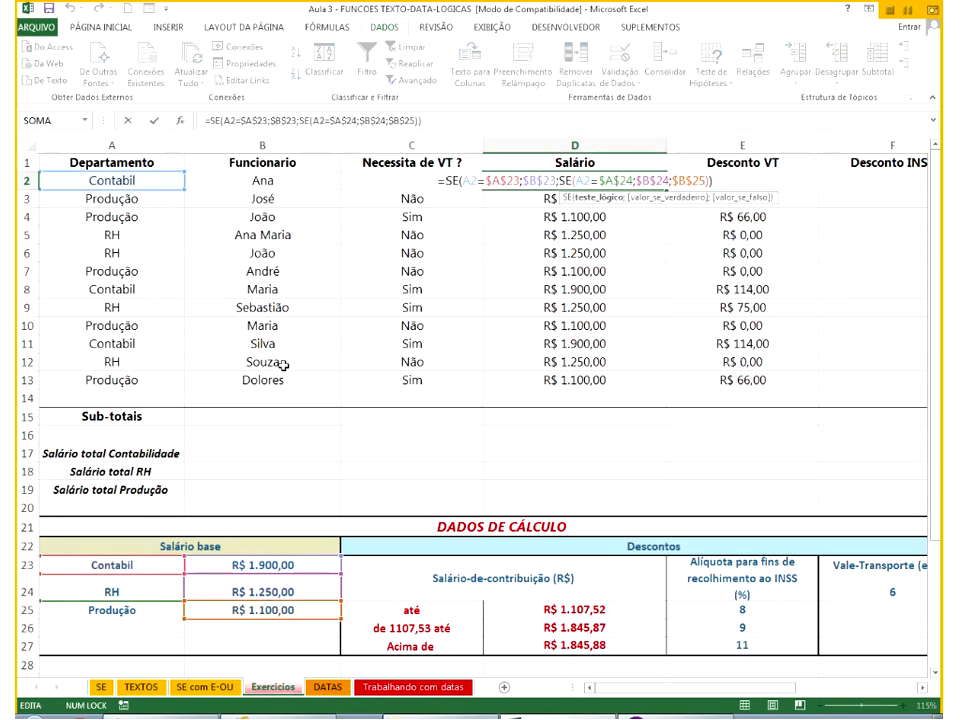
key(Escape)
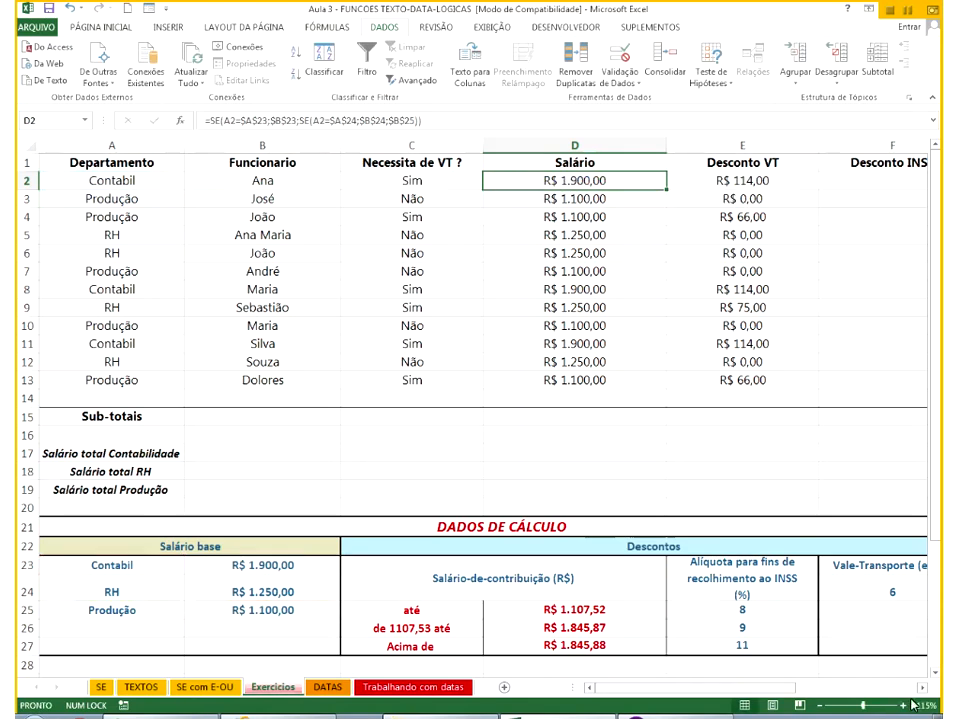
click(922, 688)
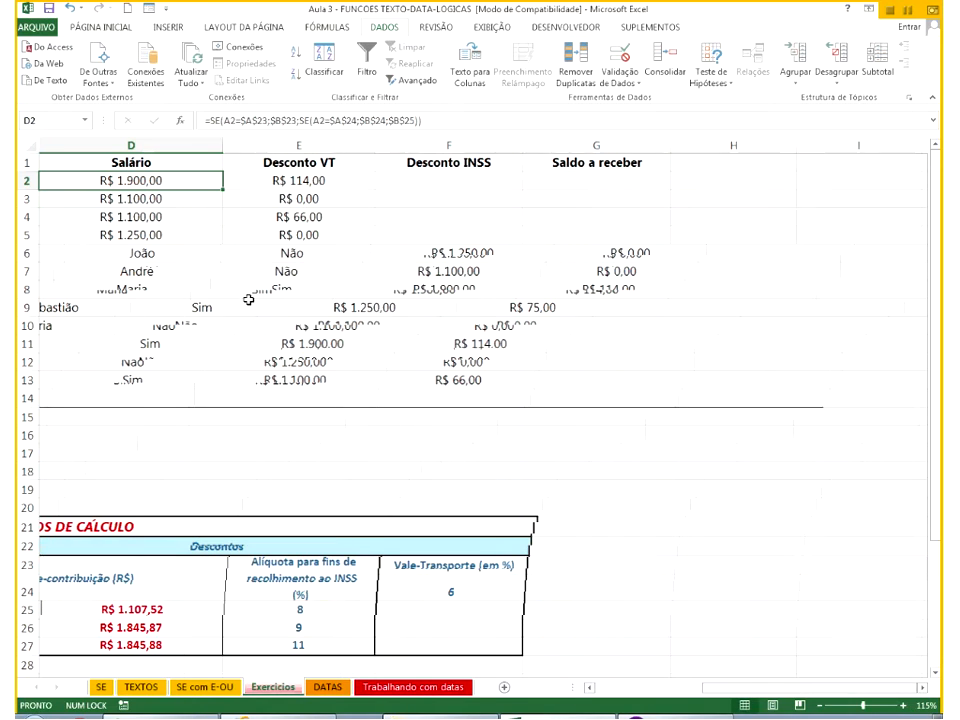
click(589, 688)
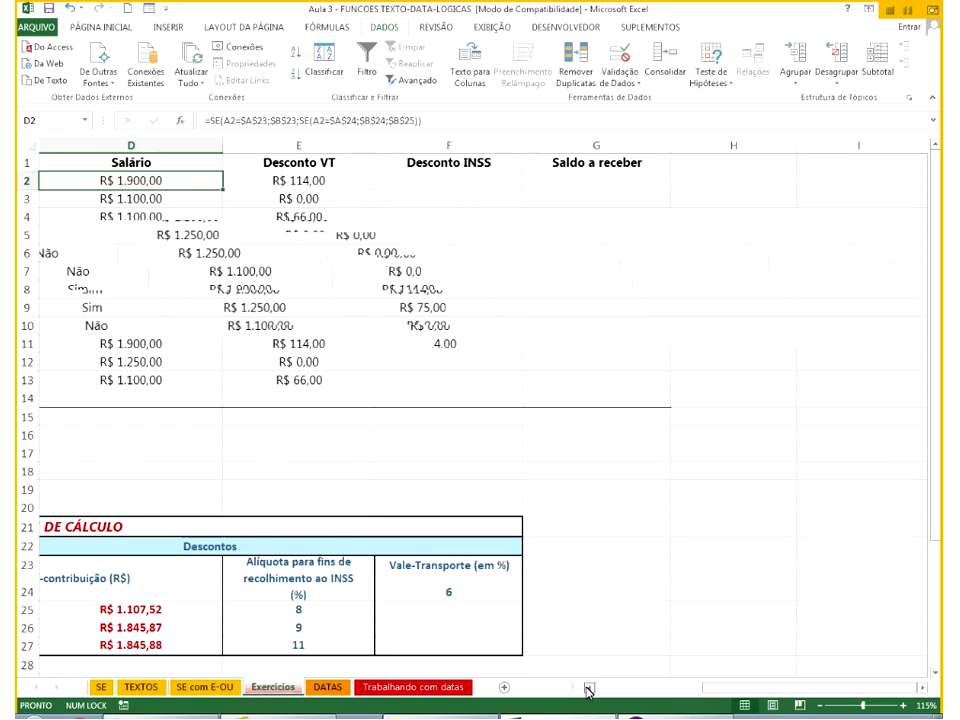
click(613, 178)
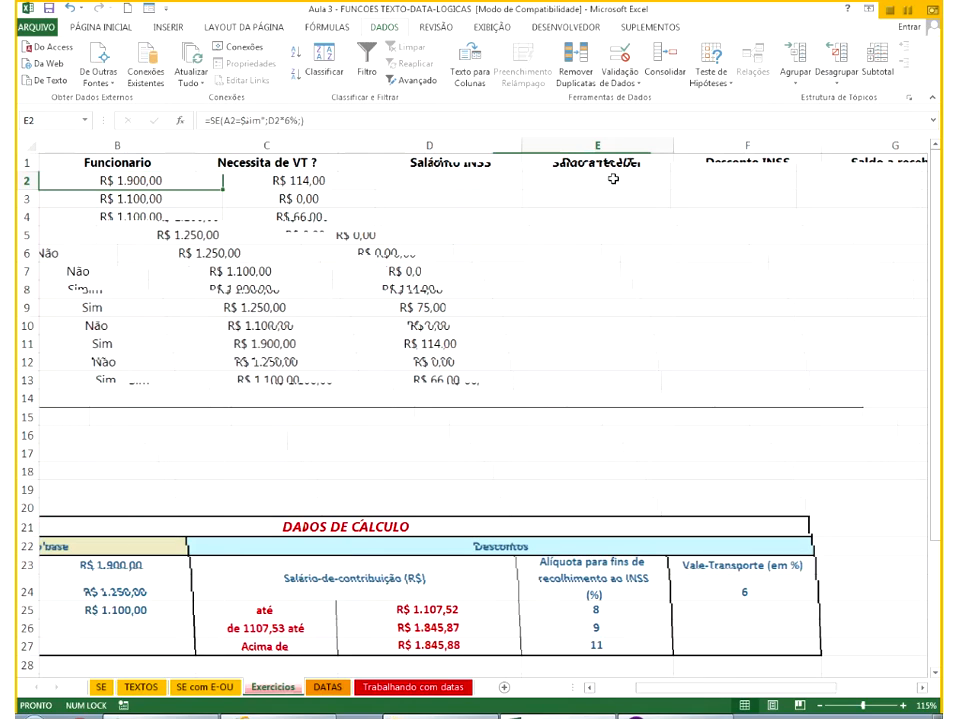
click(681, 180)
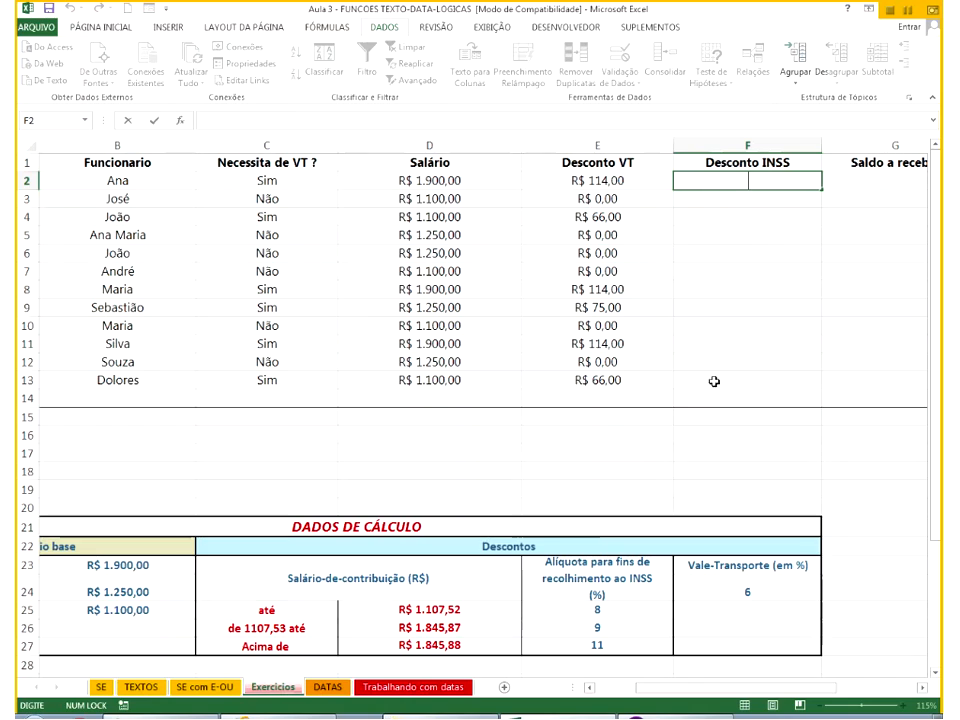
key(Escape)
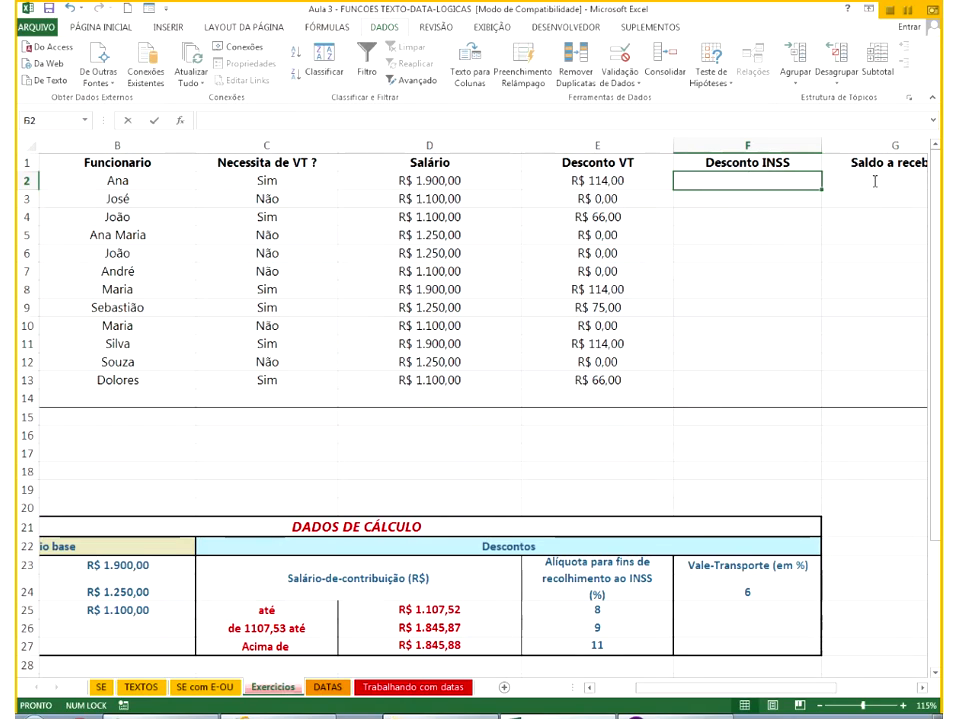
click(875, 181)
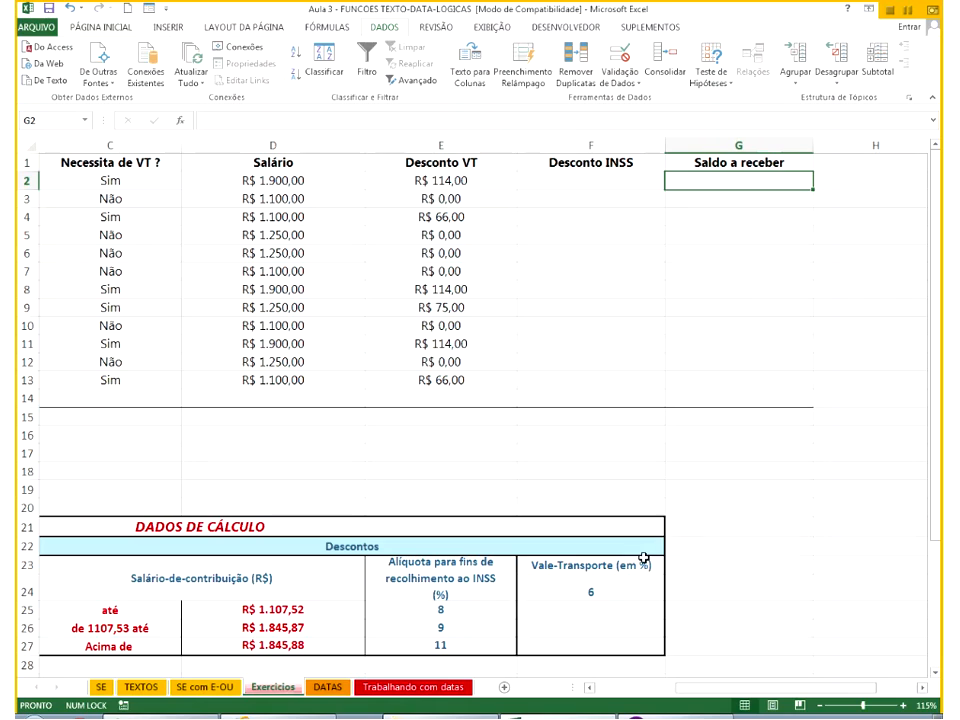
click(600, 688)
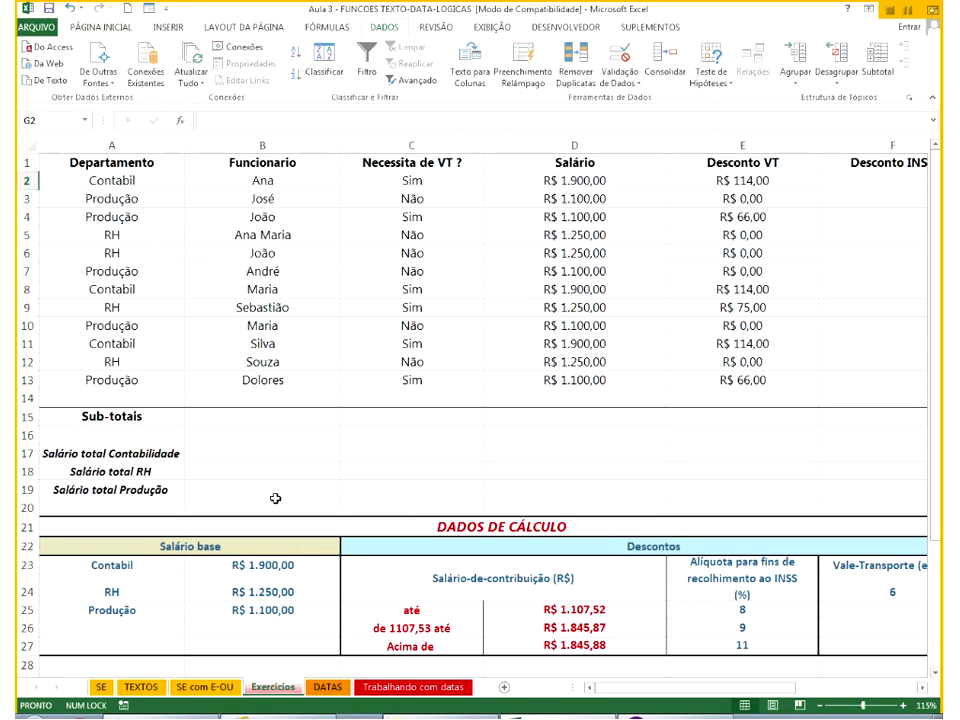
Open the DATAS sheet and magnify it to 145%.
click(328, 687)
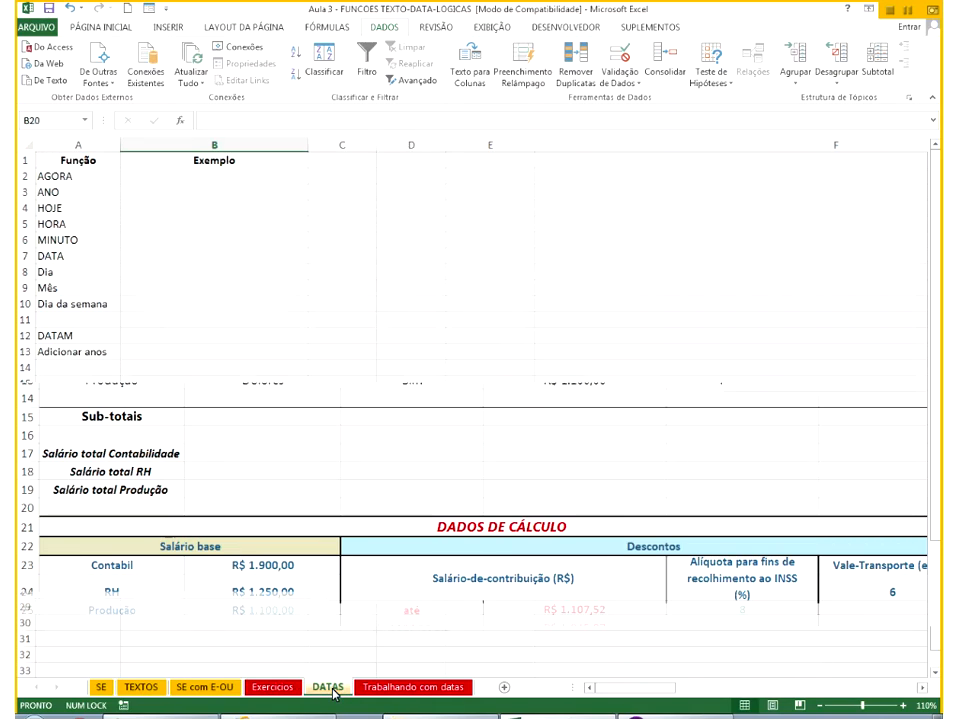
scroll(261, 529, up, 3)
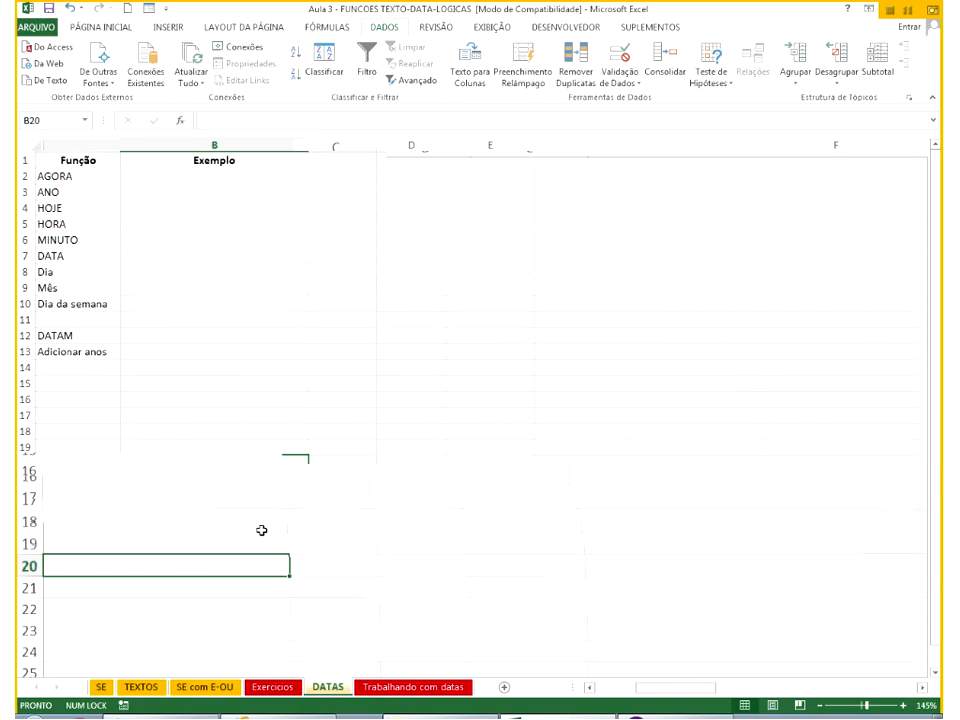
click(638, 716)
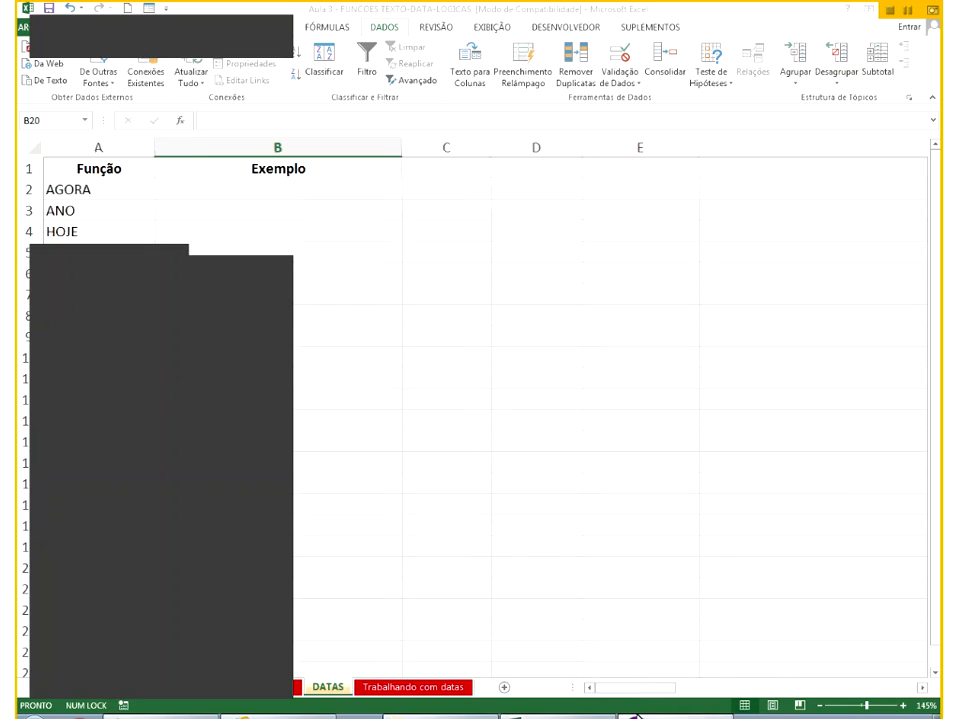
drag(295, 450, 658, 495)
click(707, 584)
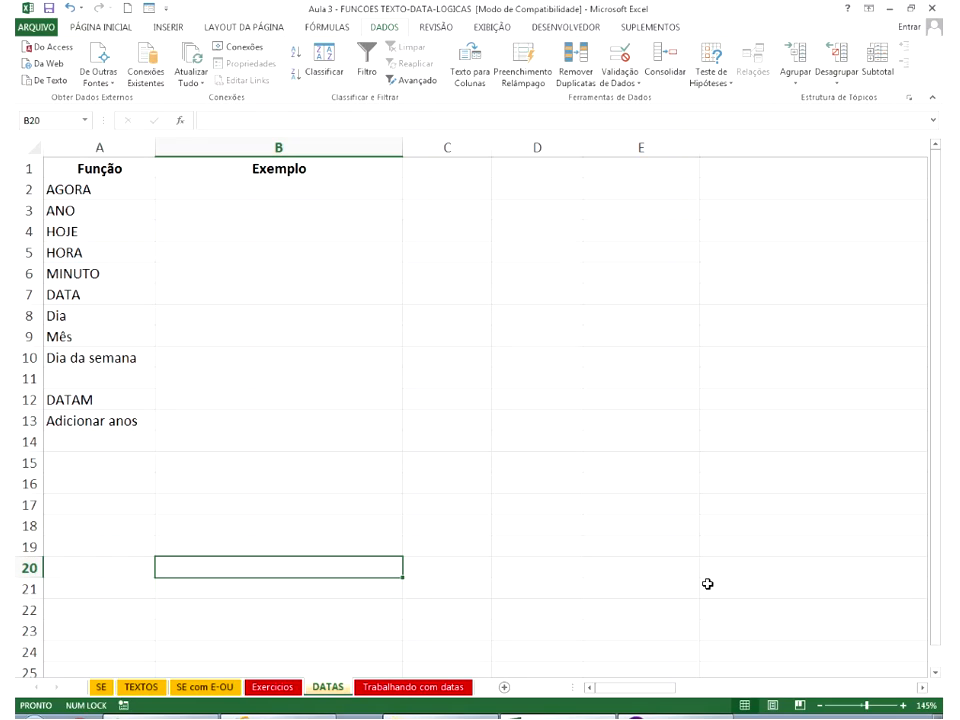
Widen column C and enter the date 01/01/1900 in C2, on the AGORA row.
click(455, 189)
drag(492, 148, 569, 162)
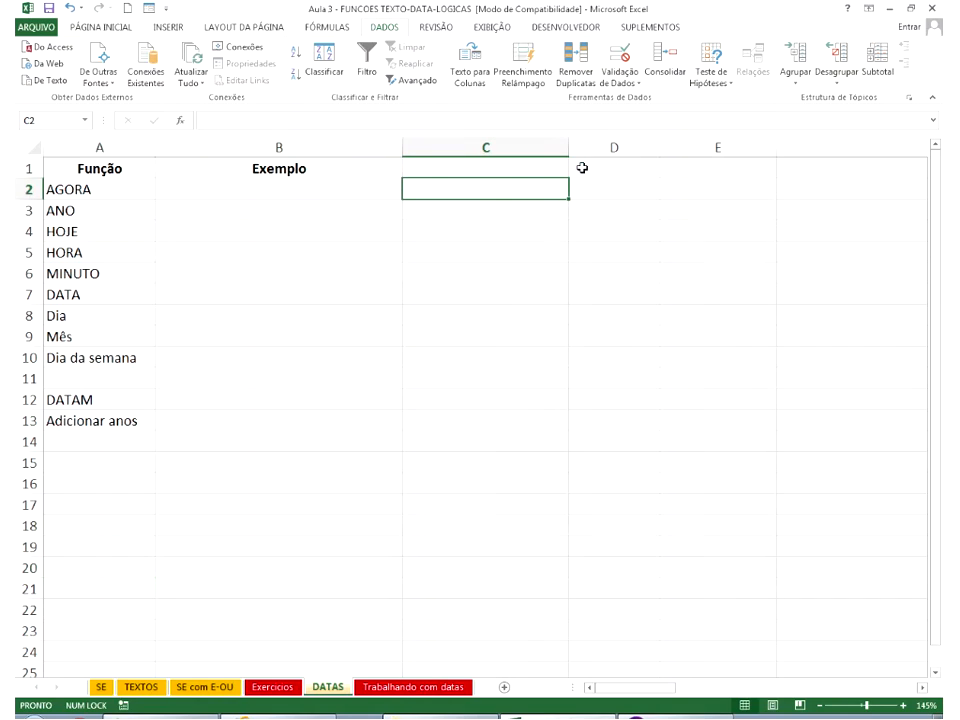
text(01/01/1)
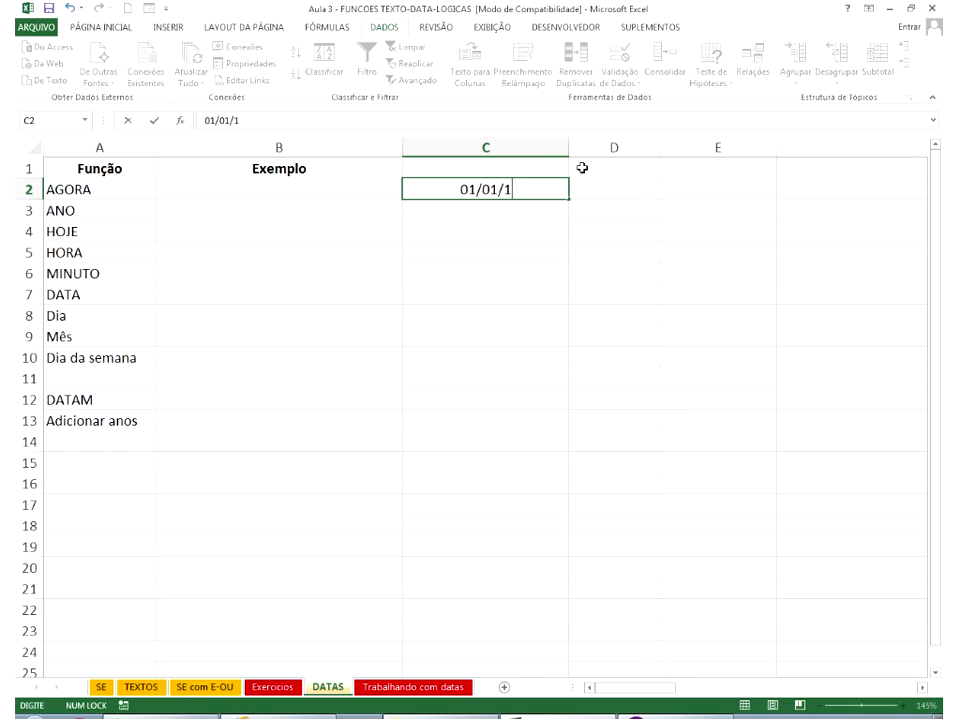
text(900)
key(Return)
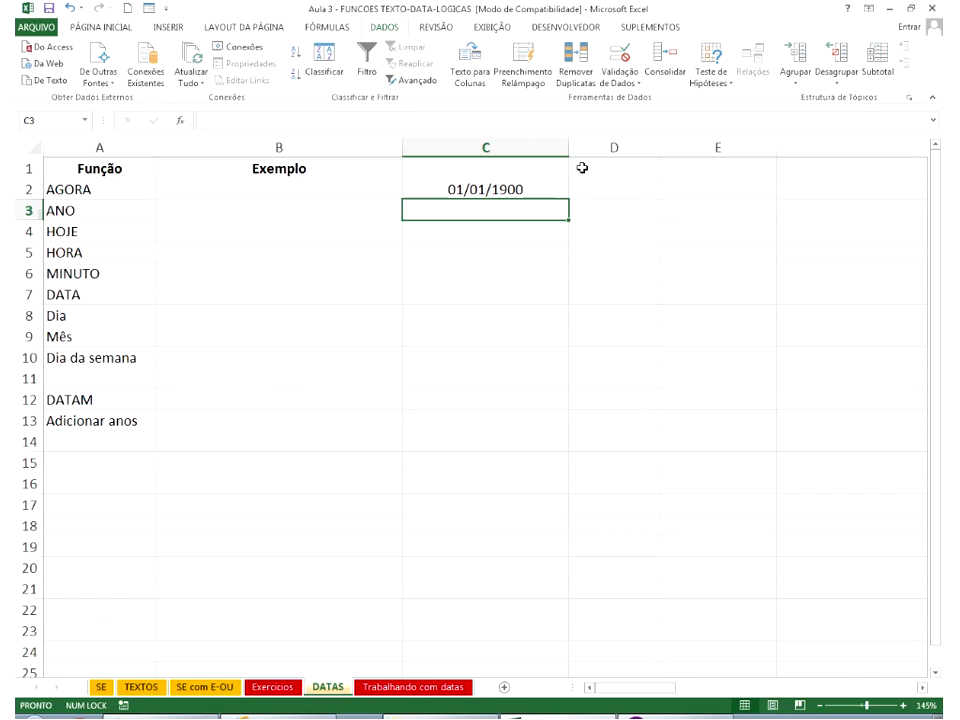
Try to enter =>1 in D2, beside the 01/01/1900 date.
key(Up)
key(Right)
text(=>1)
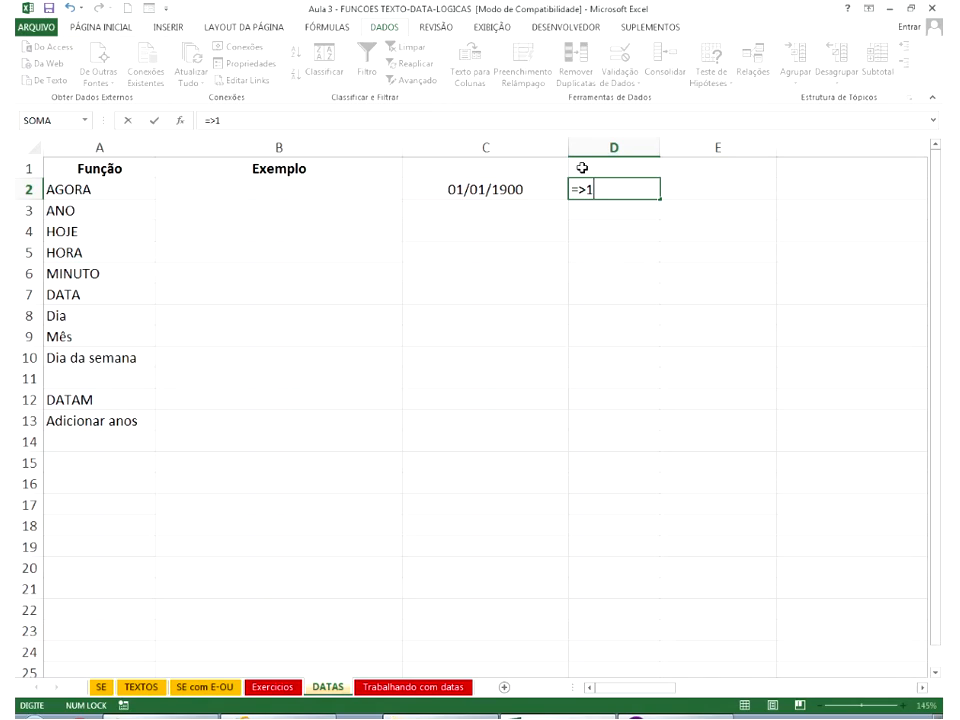
key(Return)
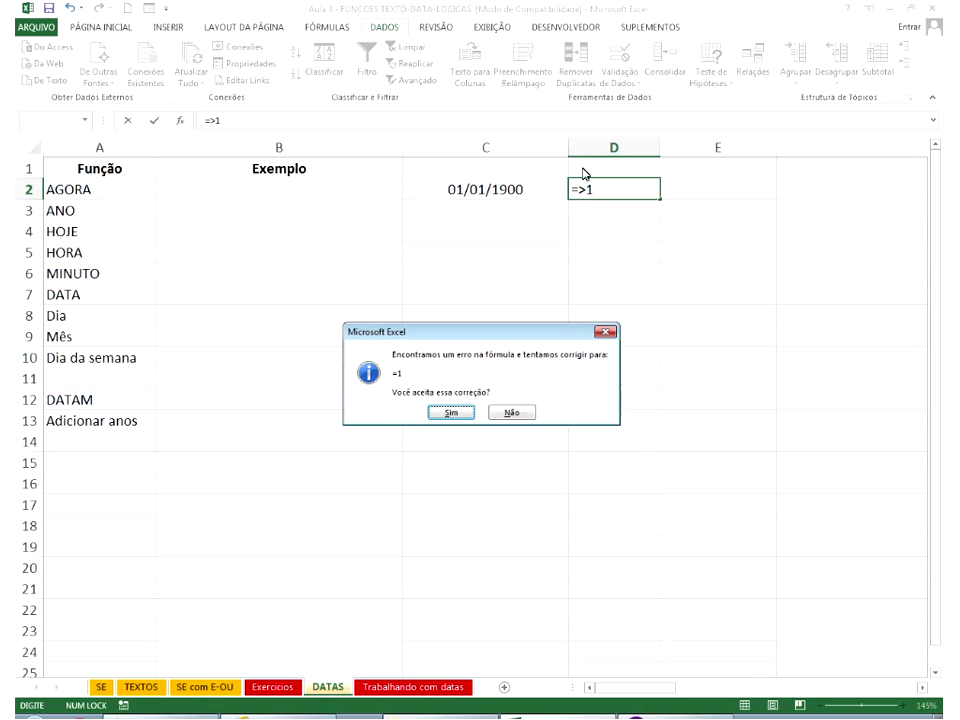
key(Escape)
key(ctrl+Return)
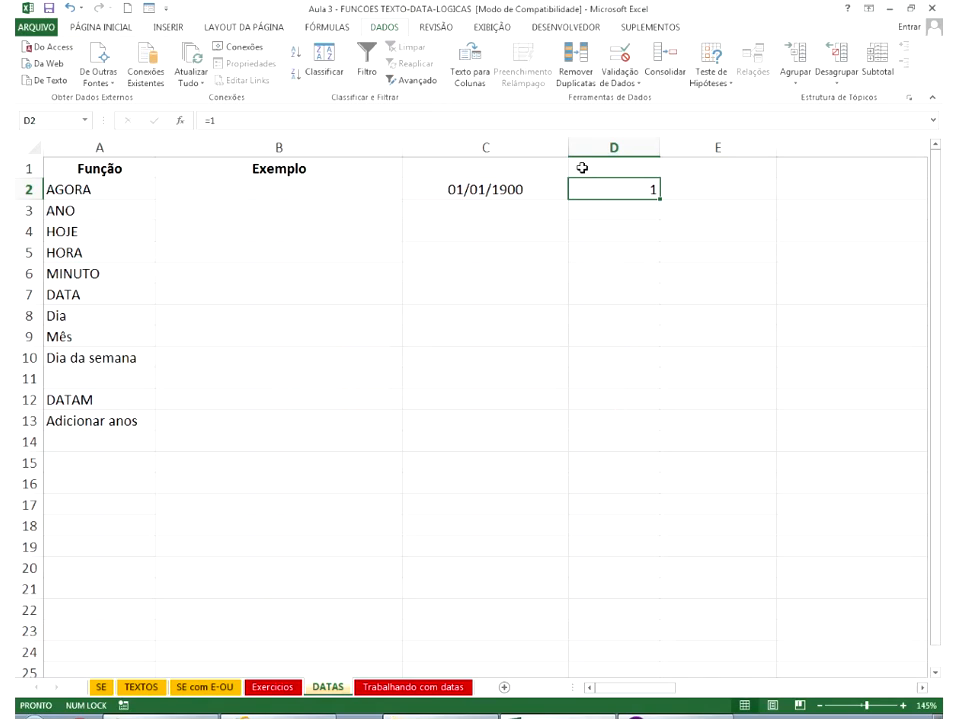
Replace the content of D2 with the text ´=>1.
text(-)
key(BackSpace)
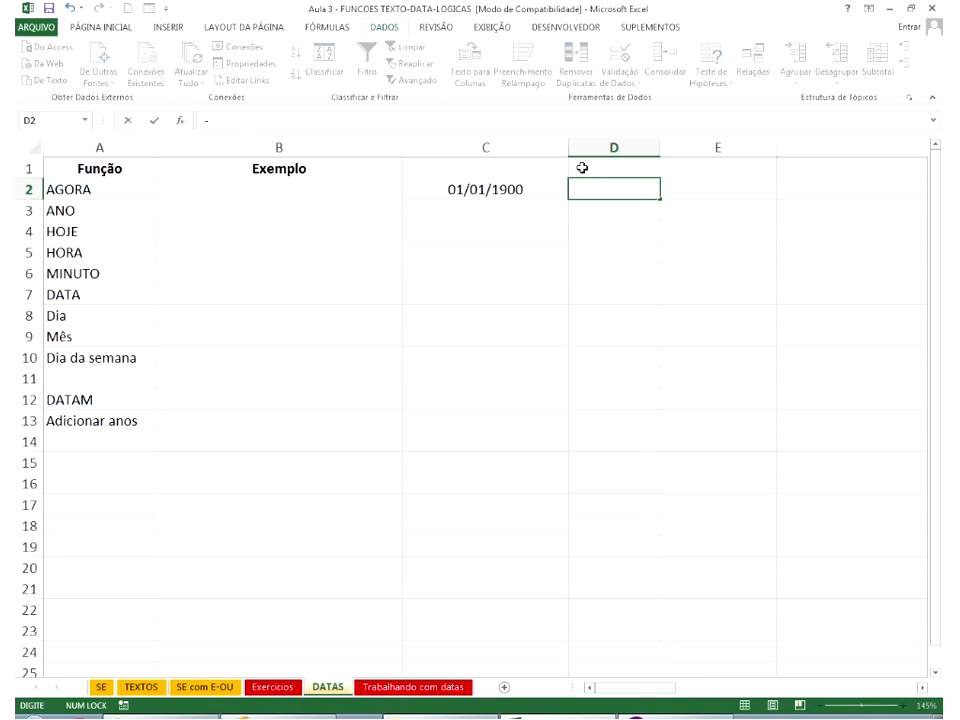
text(')
text(=>1)
key(Return)
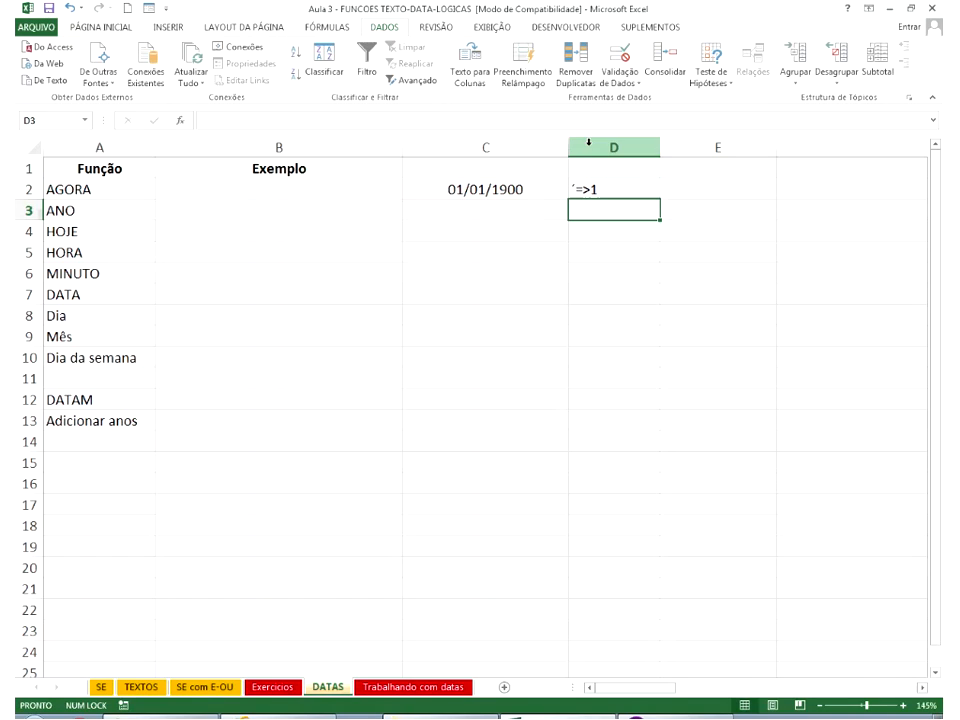
Correct D2 to the text =>1 and fill the series down to D7.
click(574, 187)
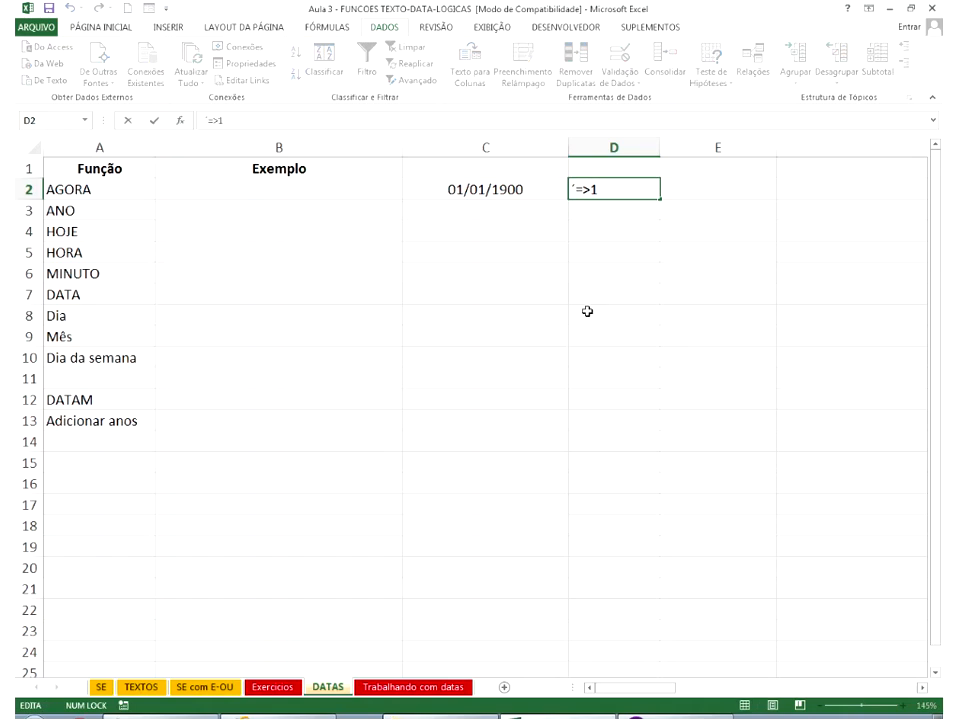
key(Return)
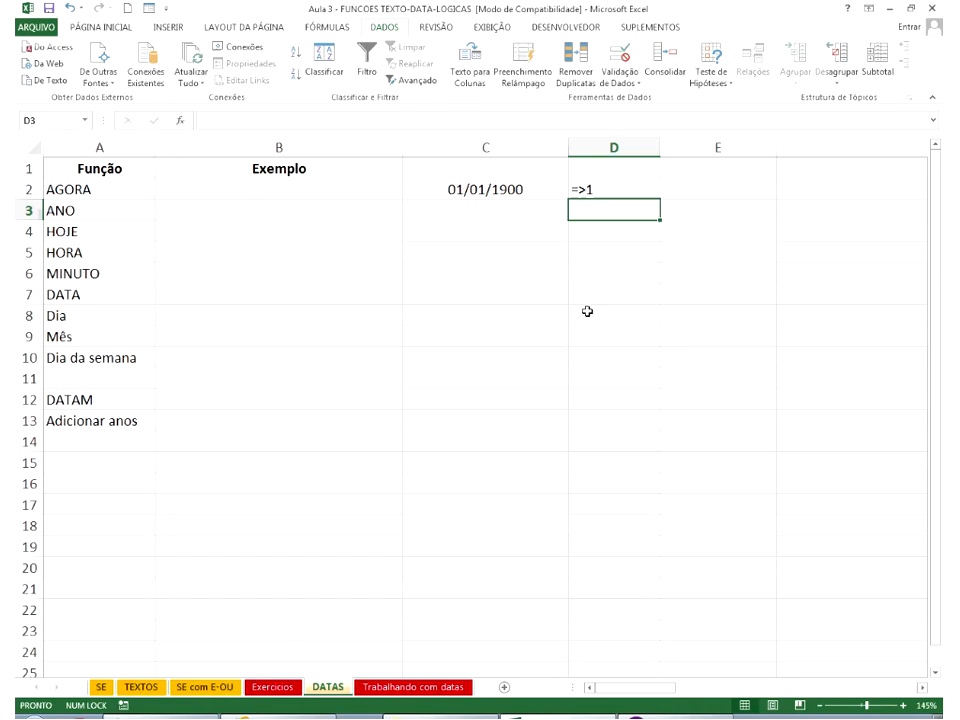
click(614, 189)
drag(660, 199, 649, 308)
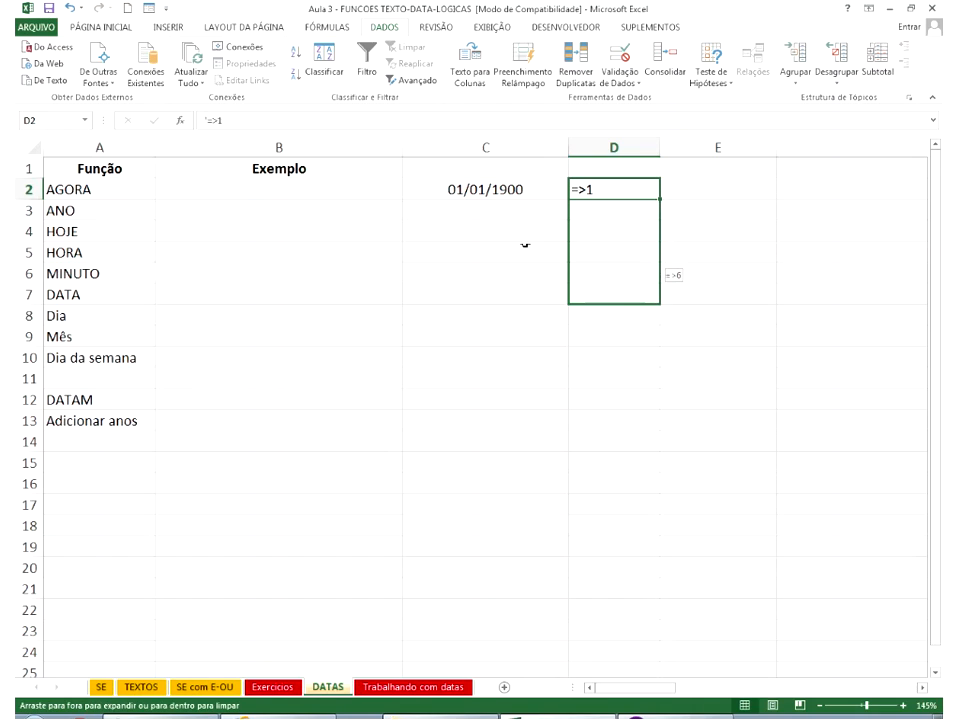
Enter the date 02/01/1900 in C3 and extend the date series down to C4.
click(514, 213)
text(02/02)
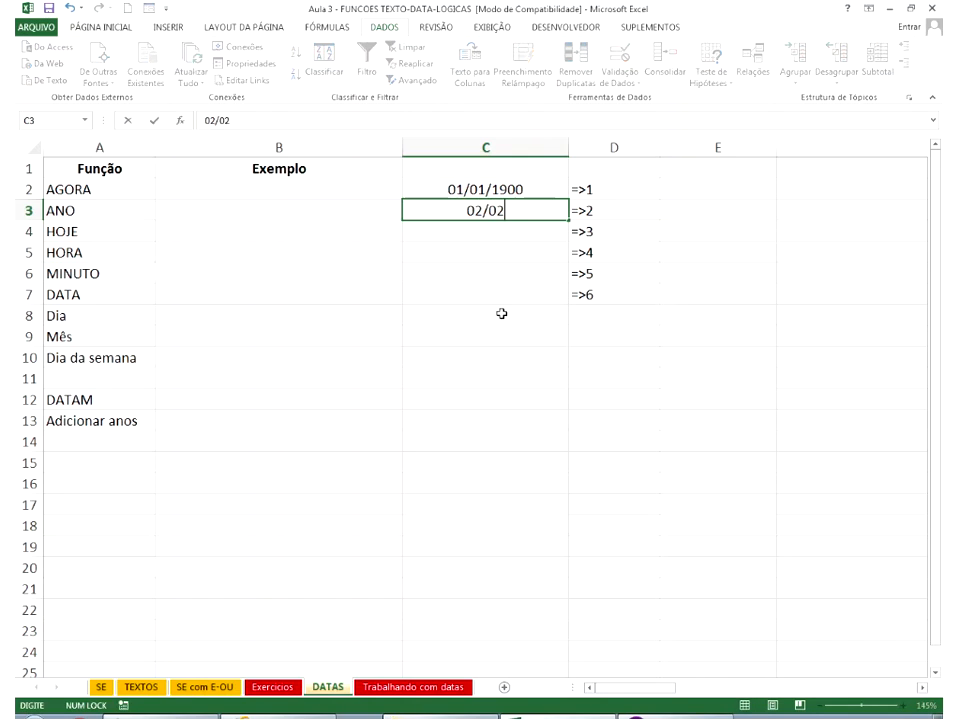
key(BackSpace)
text(1/1900)
key(Return)
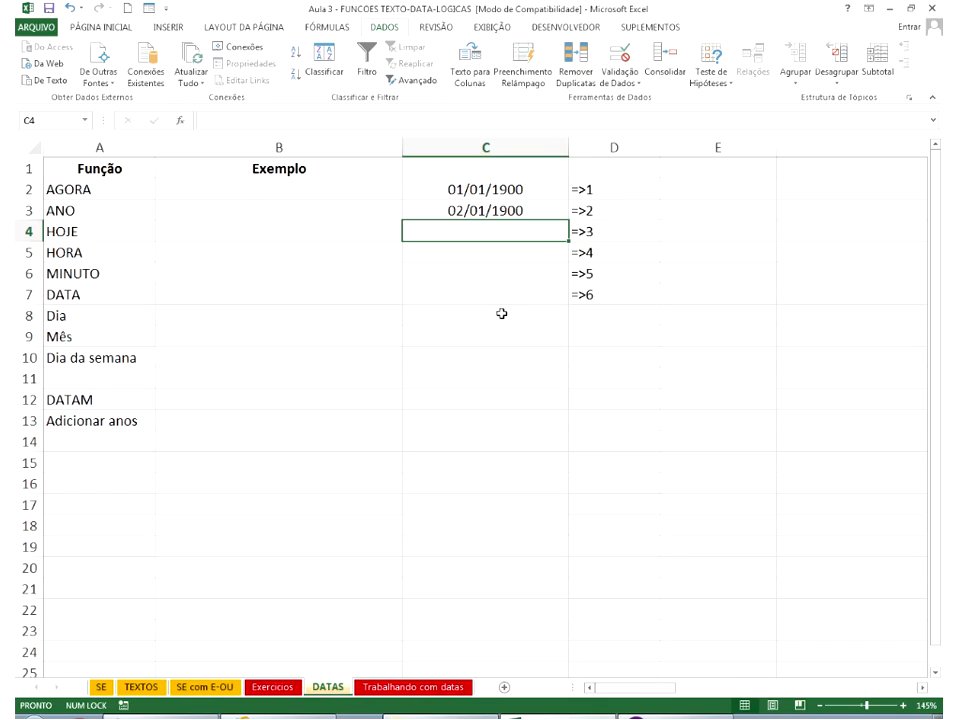
click(559, 212)
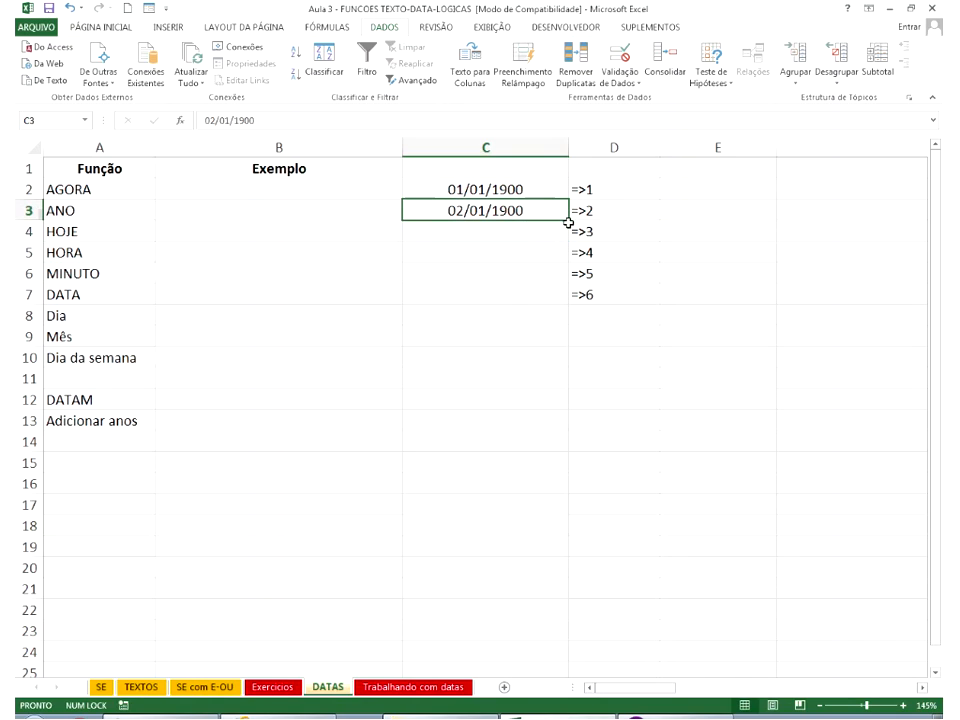
drag(568, 227, 570, 320)
click(611, 183)
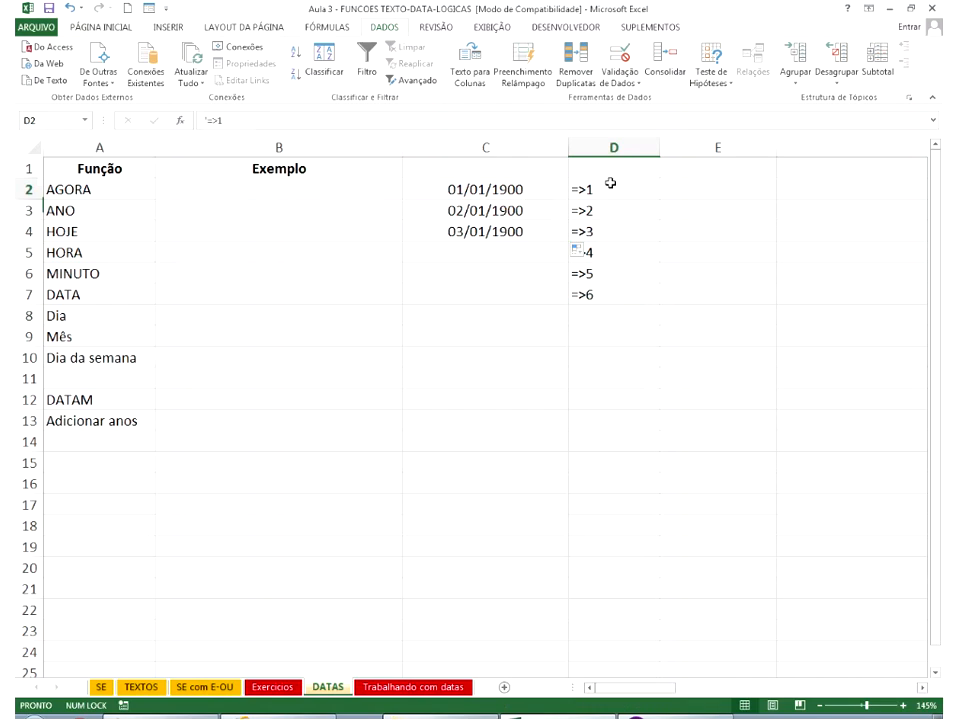
Enter the number 1 in B2 and the number 5 in B4 of the Exemplo column.
click(265, 172)
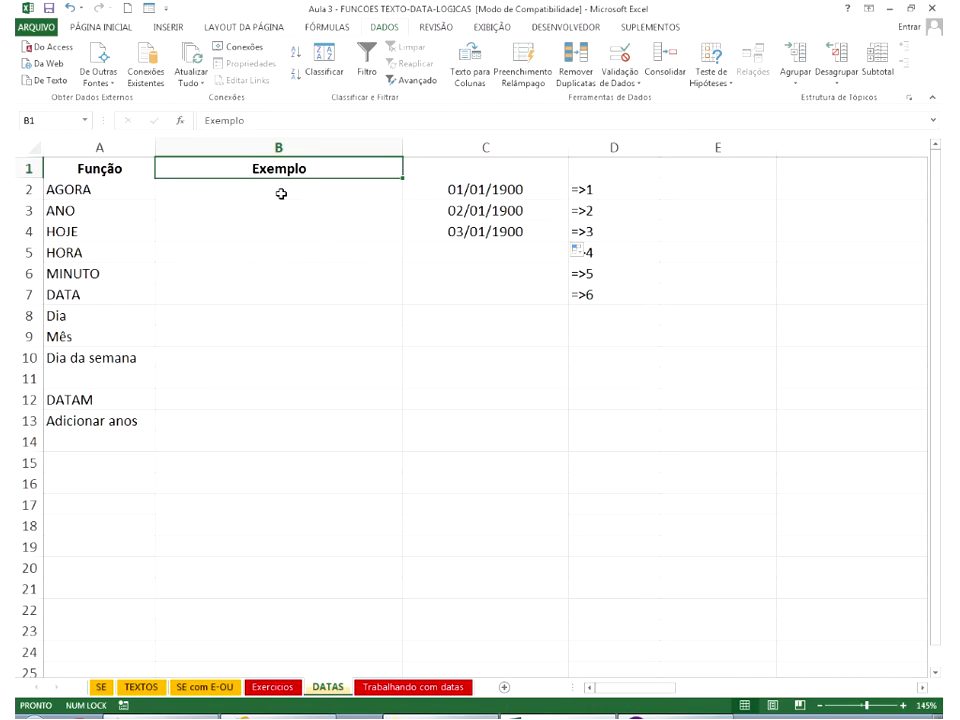
click(281, 193)
text(1)
key(Return)
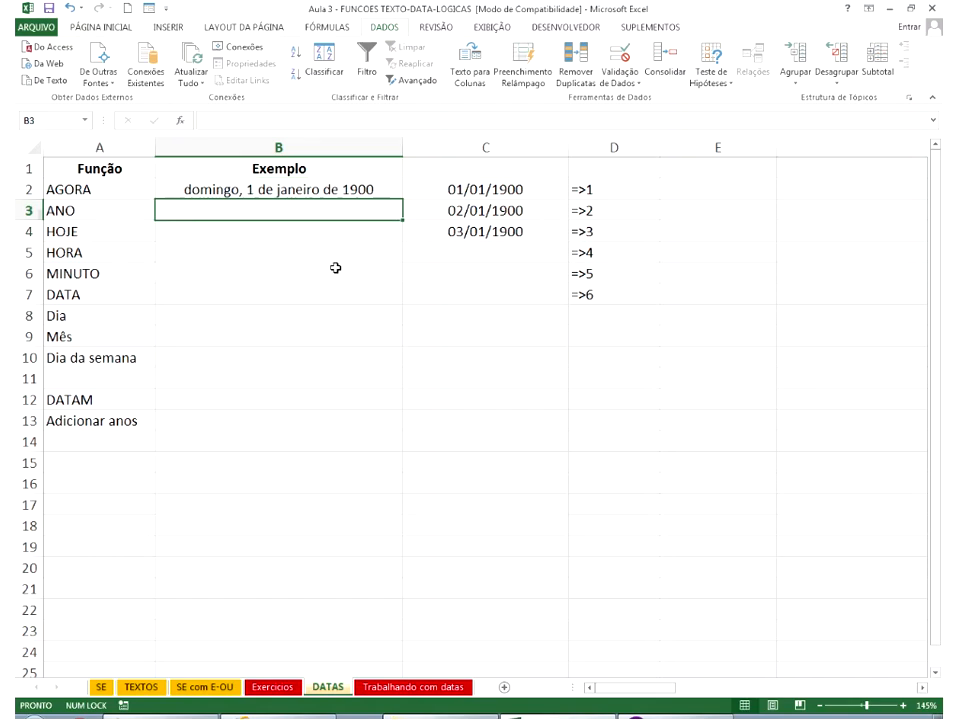
click(315, 184)
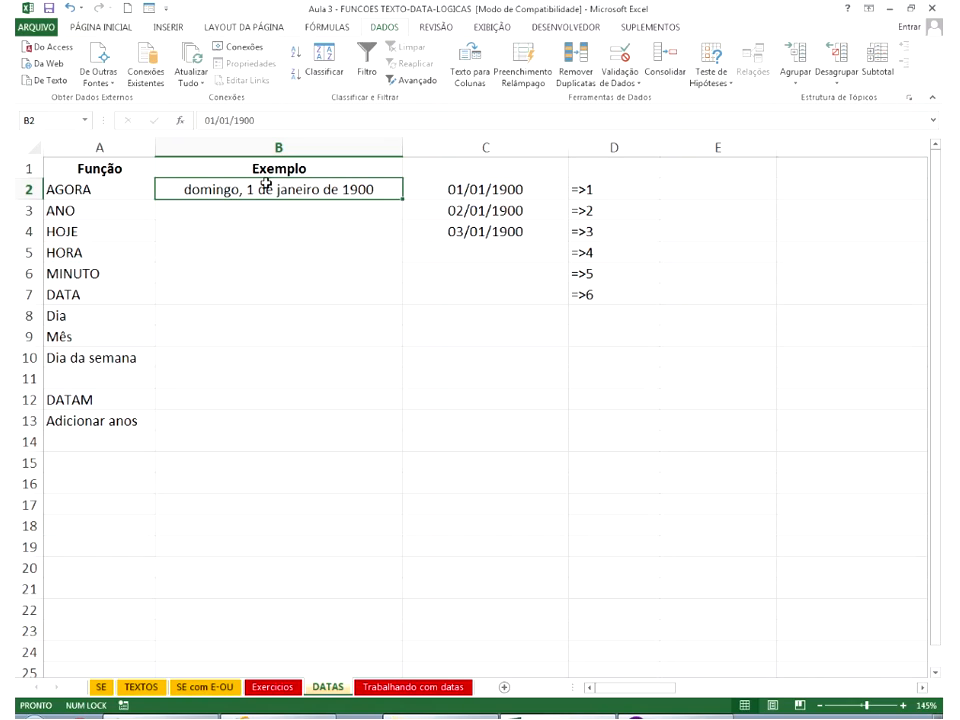
click(281, 231)
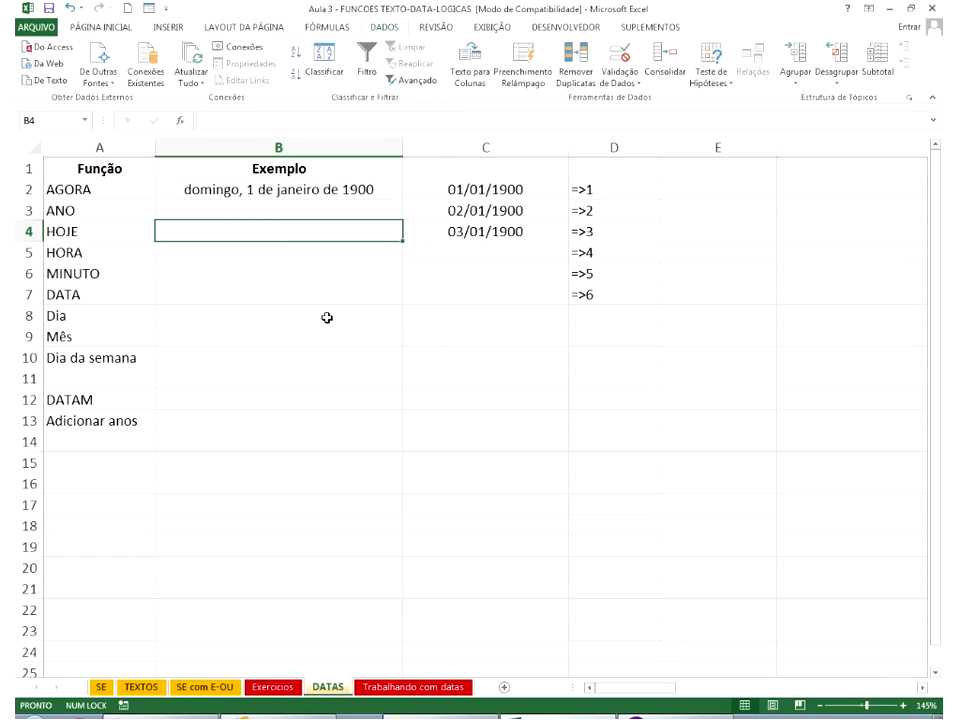
text(5)
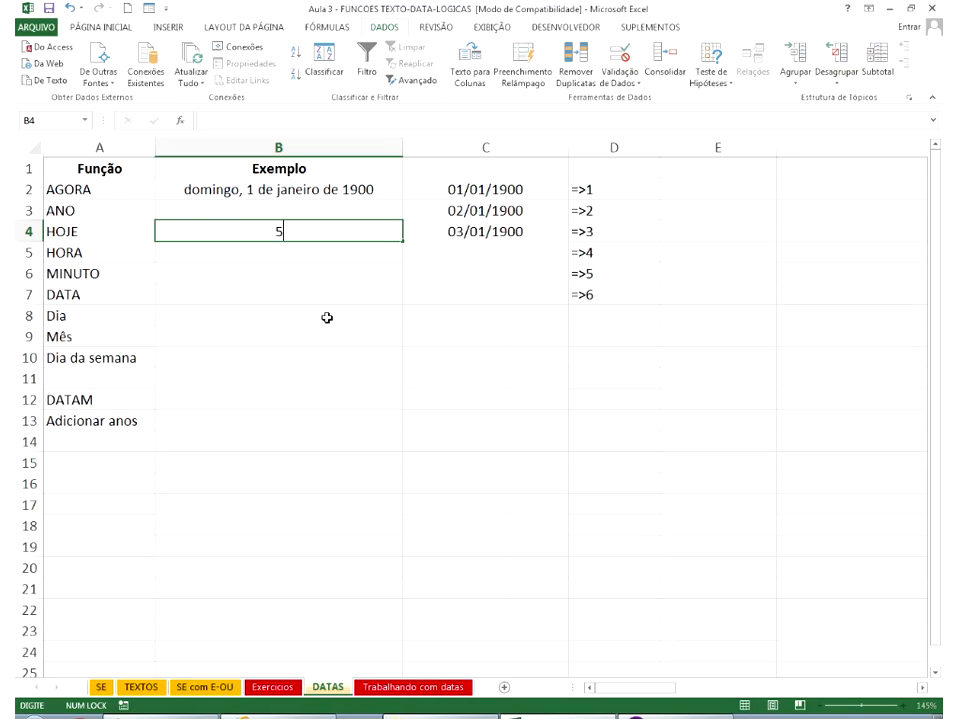
key(Return)
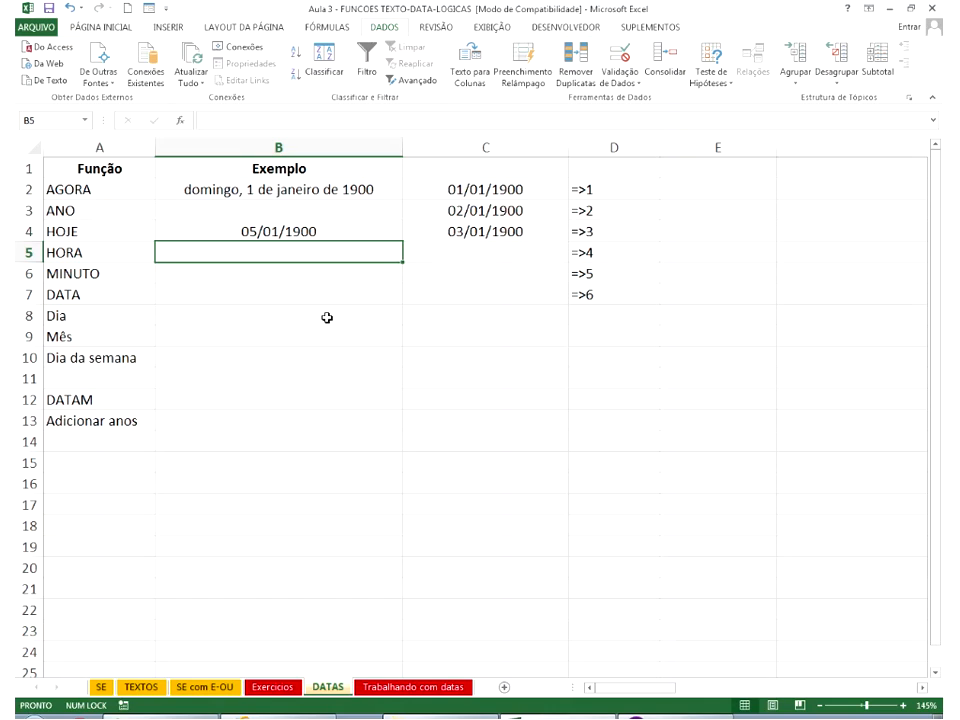
Clear the sample dates and serial numbers from the range B2:D7.
key(Up)
key(Up)
key(Up)
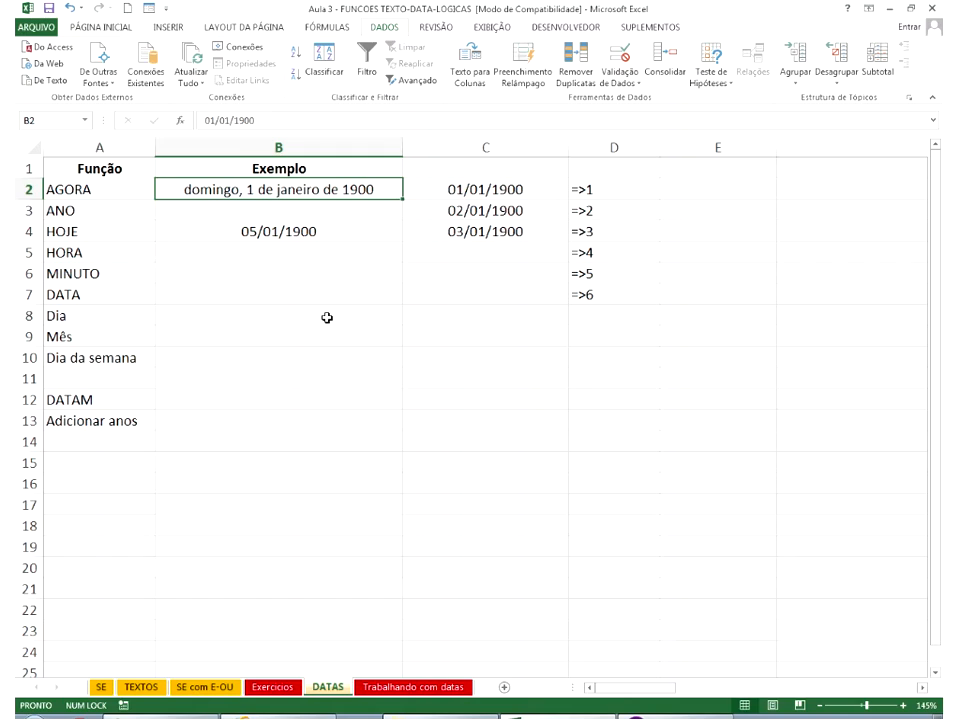
key(shift+Right)
key(shift+Right)
key(shift+Down)
key(shift+Down)
key(shift+Down)
key(shift+Down)
key(shift+Down)
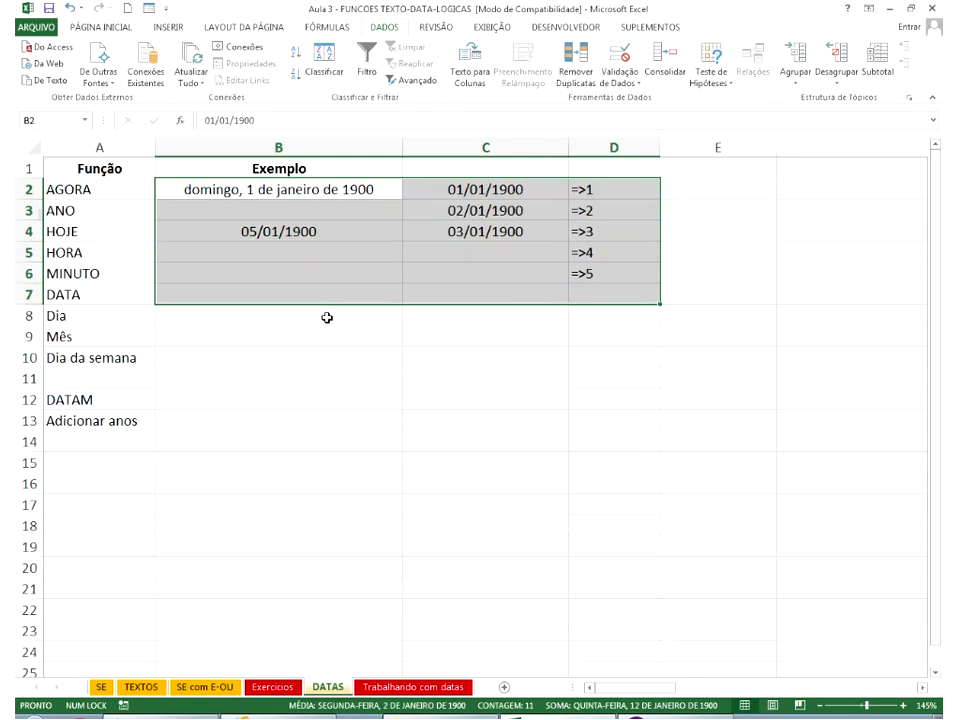
key(Delete)
Enter 454646 in B3 and format the cell as Data Abreviada.
key(Down)
key(Right)
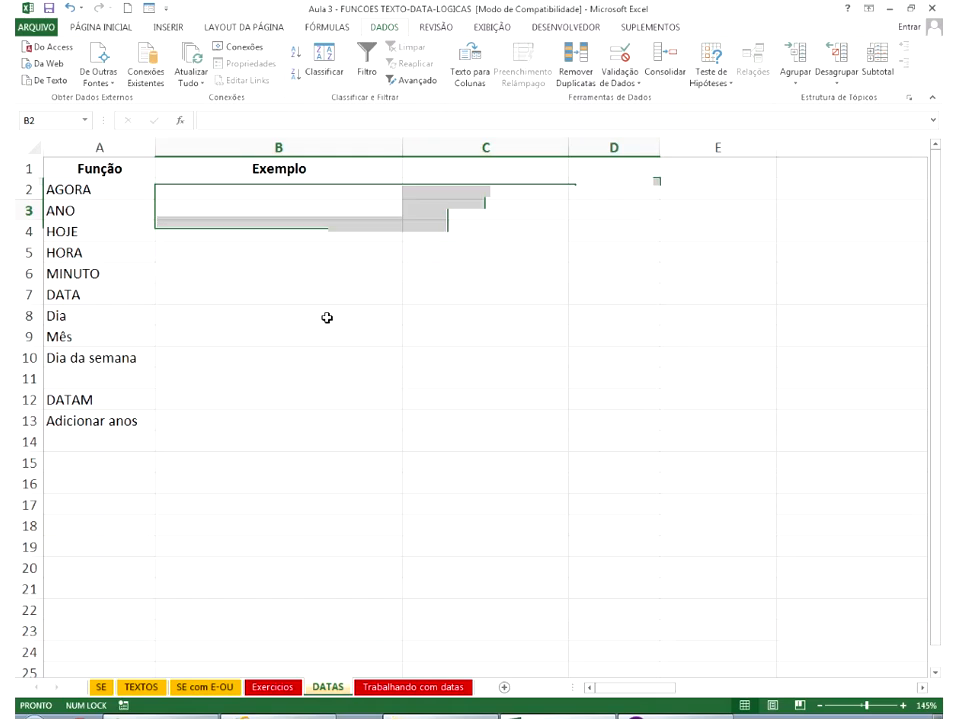
key(Left)
text(454646)
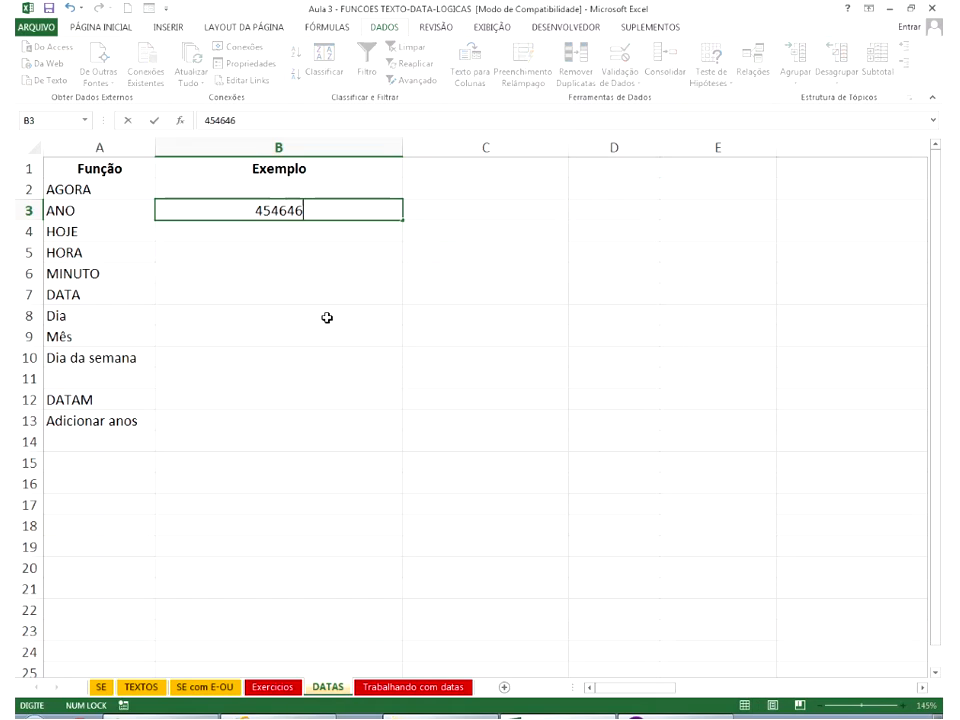
key(Return)
key(Up)
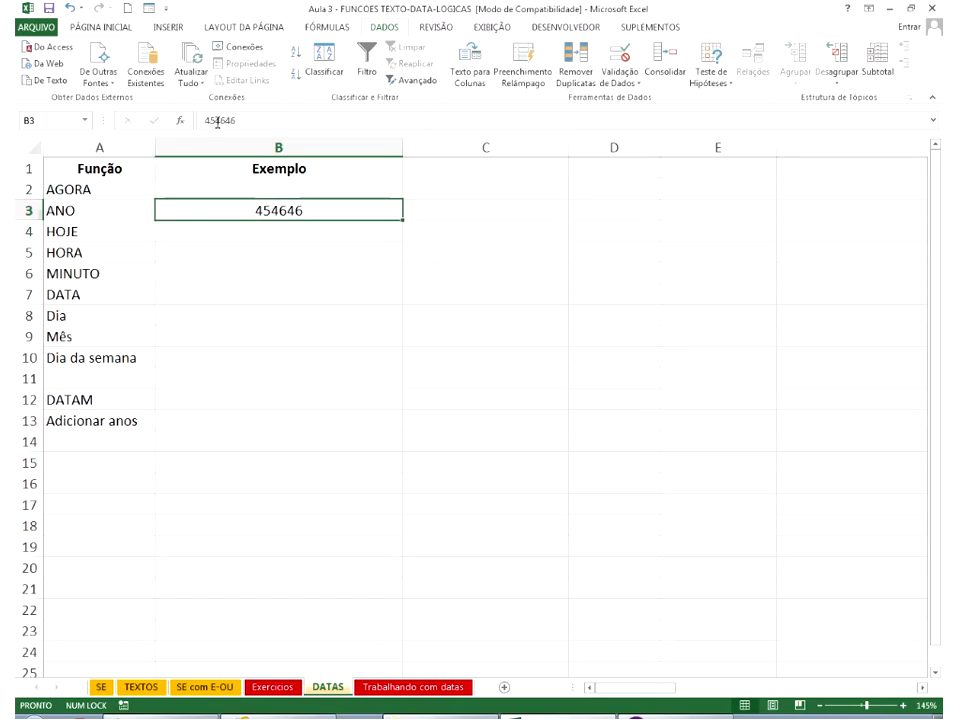
click(100, 60)
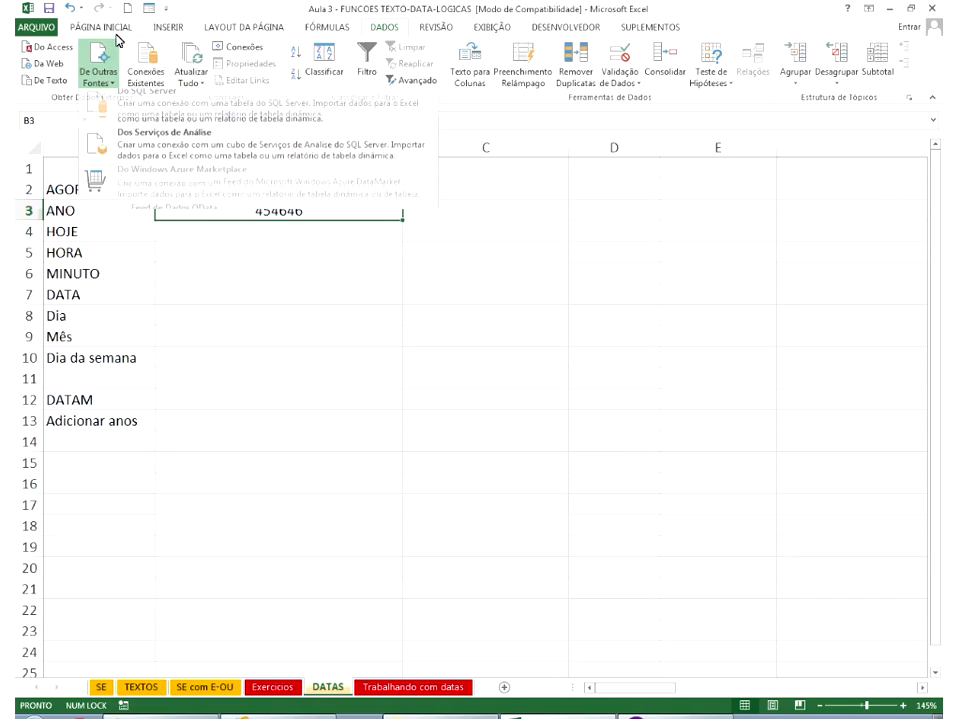
click(101, 27)
click(475, 52)
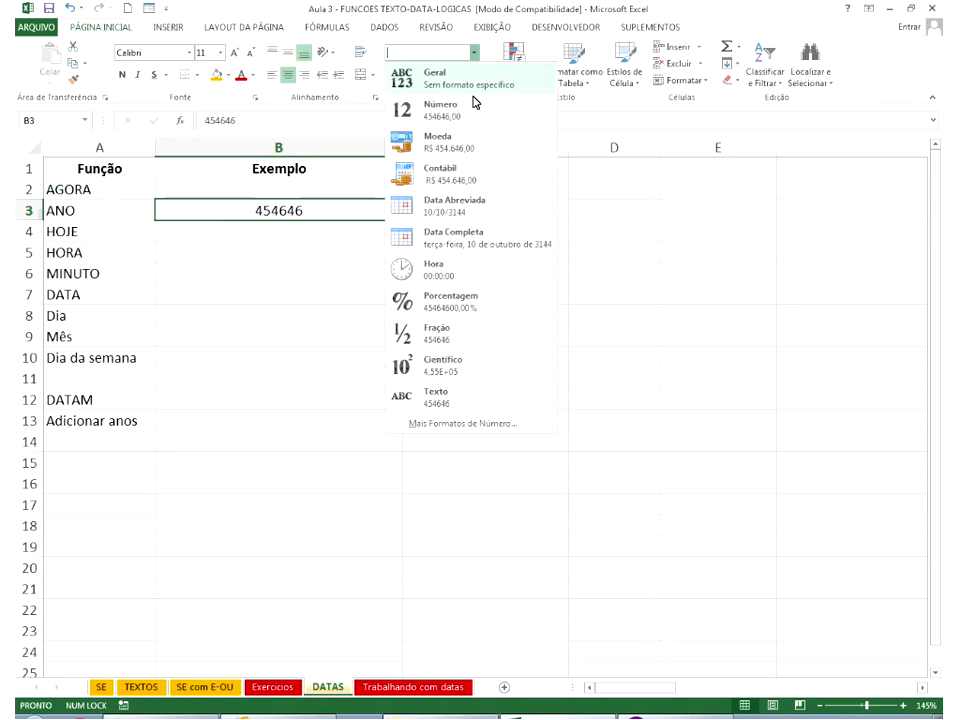
click(440, 201)
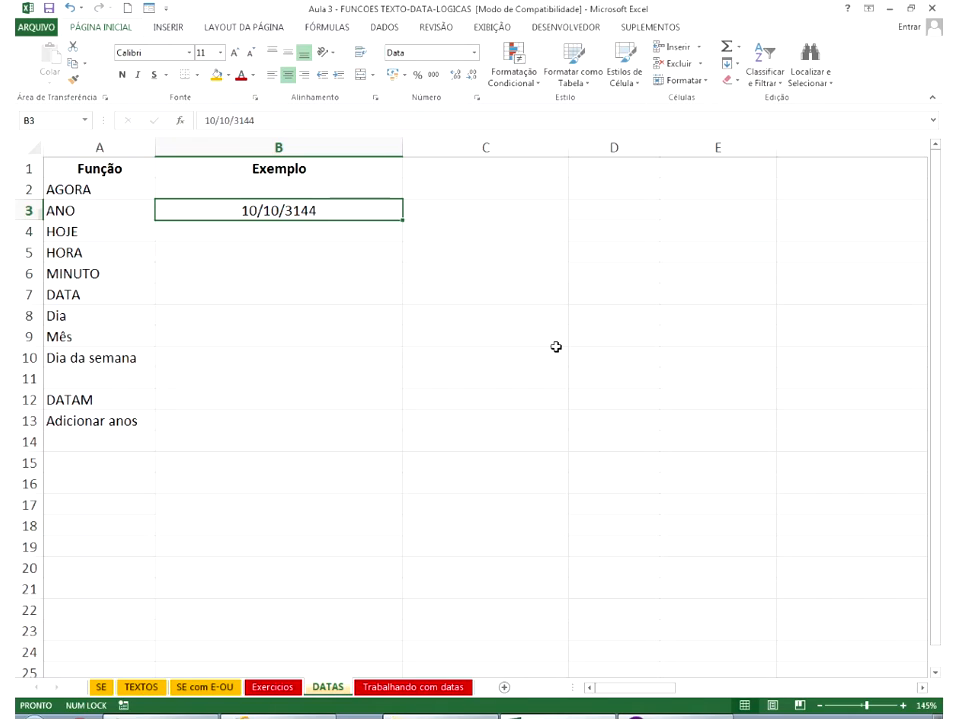
Clear the content of B3 and enter =AGORA() in B2.
key(Delete)
key(Up)
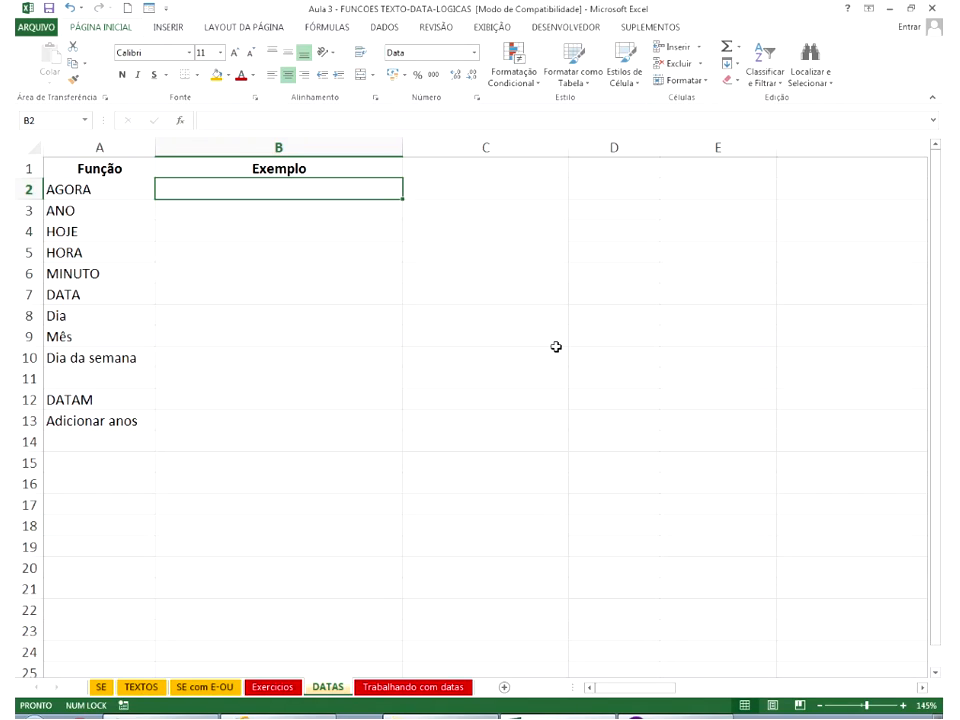
scroll(556, 346, up, 1)
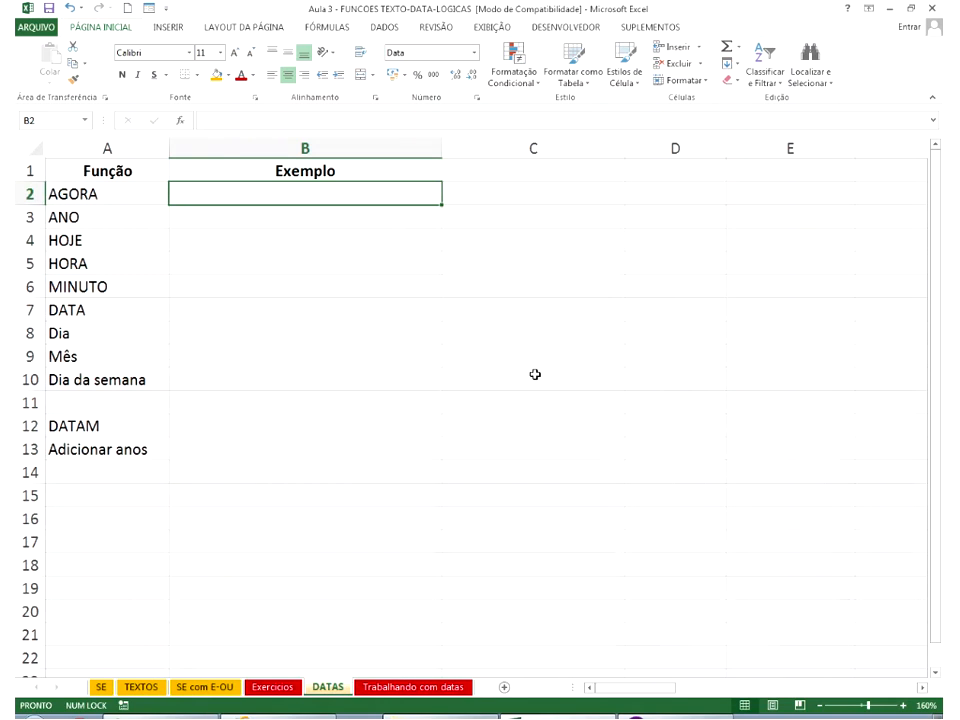
text(=ago)
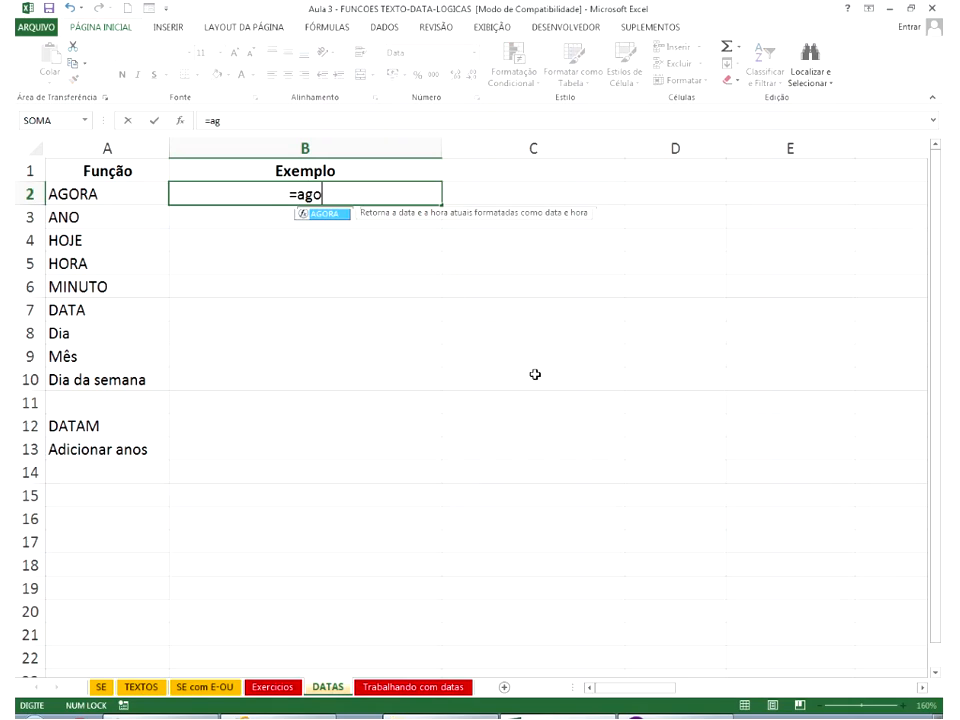
text(ra())
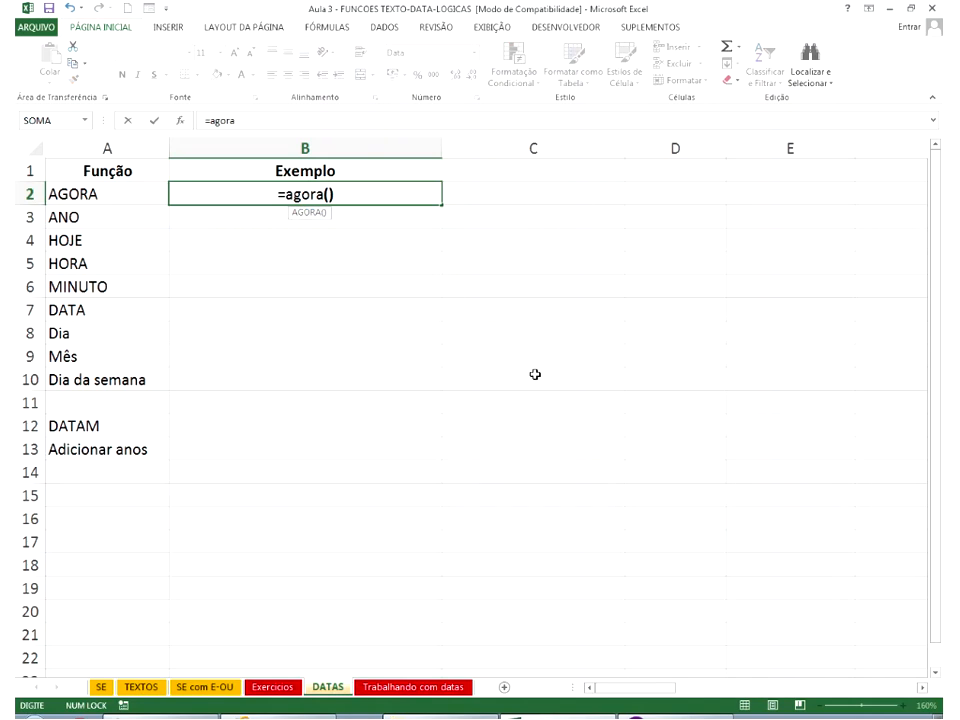
key(Return)
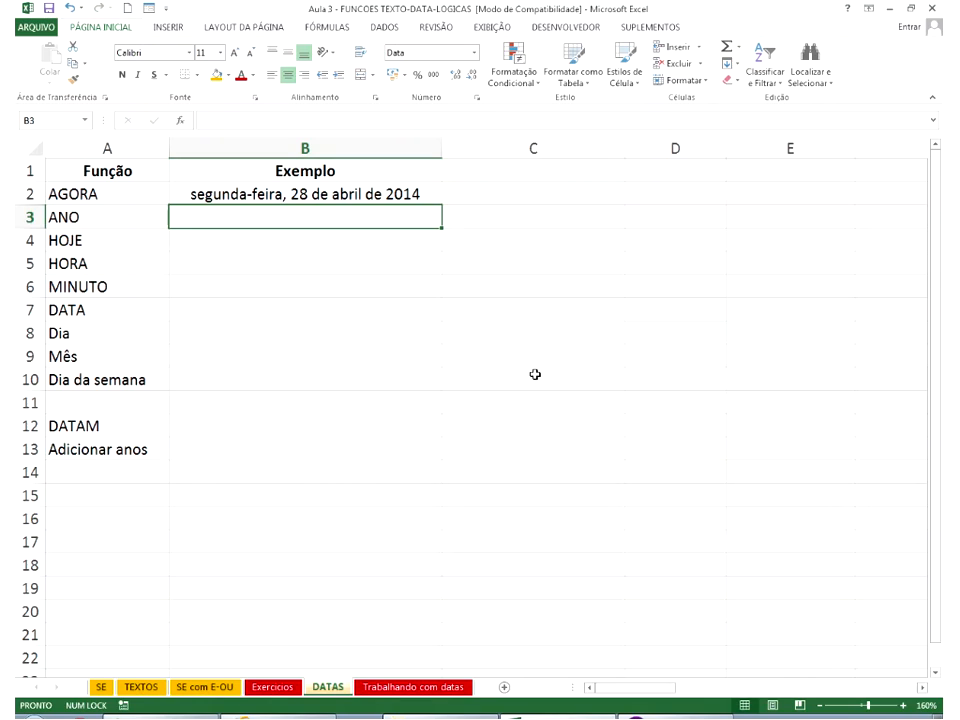
Enter the formula =ANO(B2) in B3 to extract the year from the AGORA date.
text(=a)
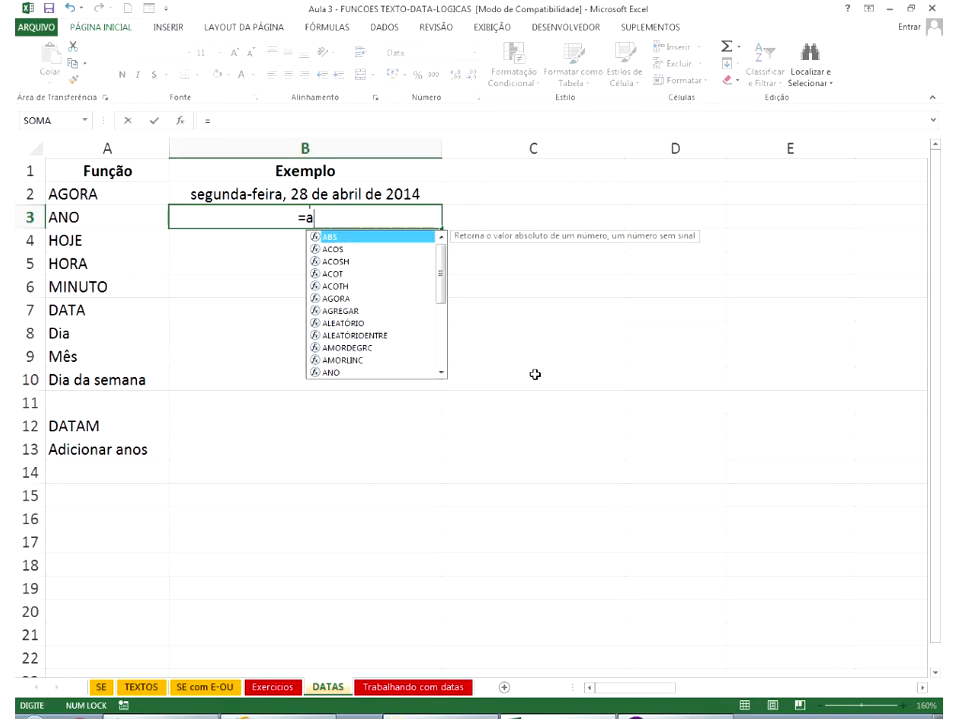
text(no()
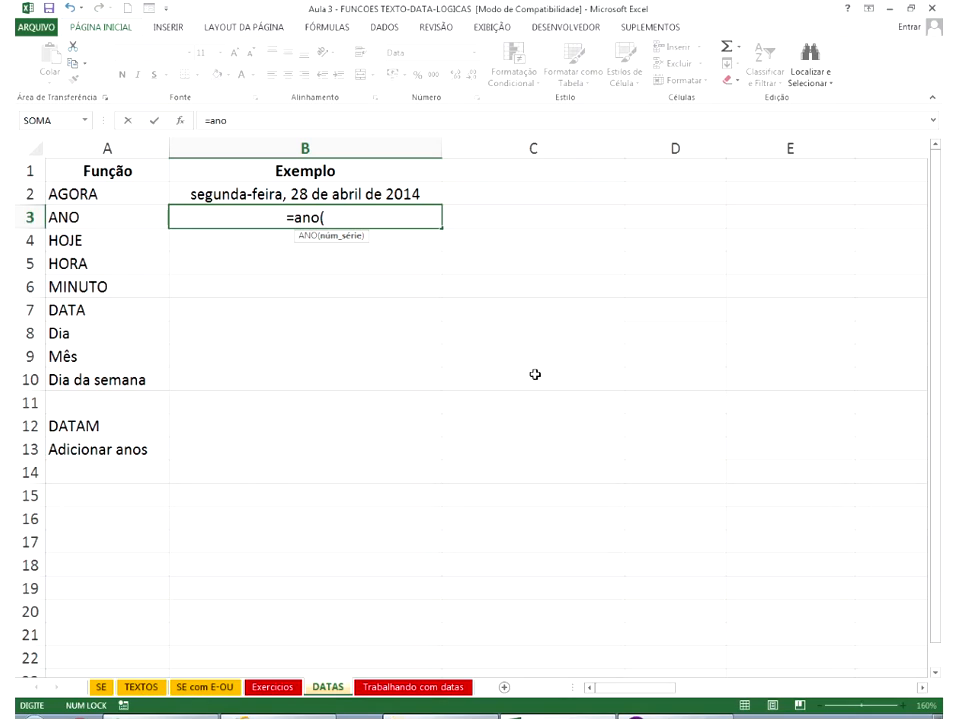
click(325, 195)
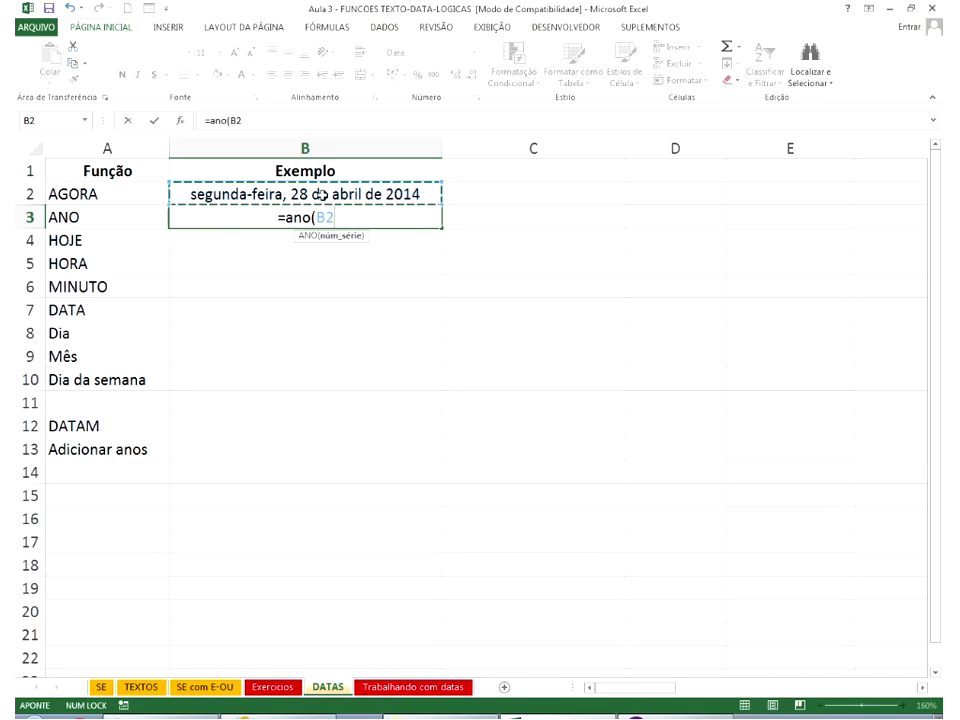
key(Return)
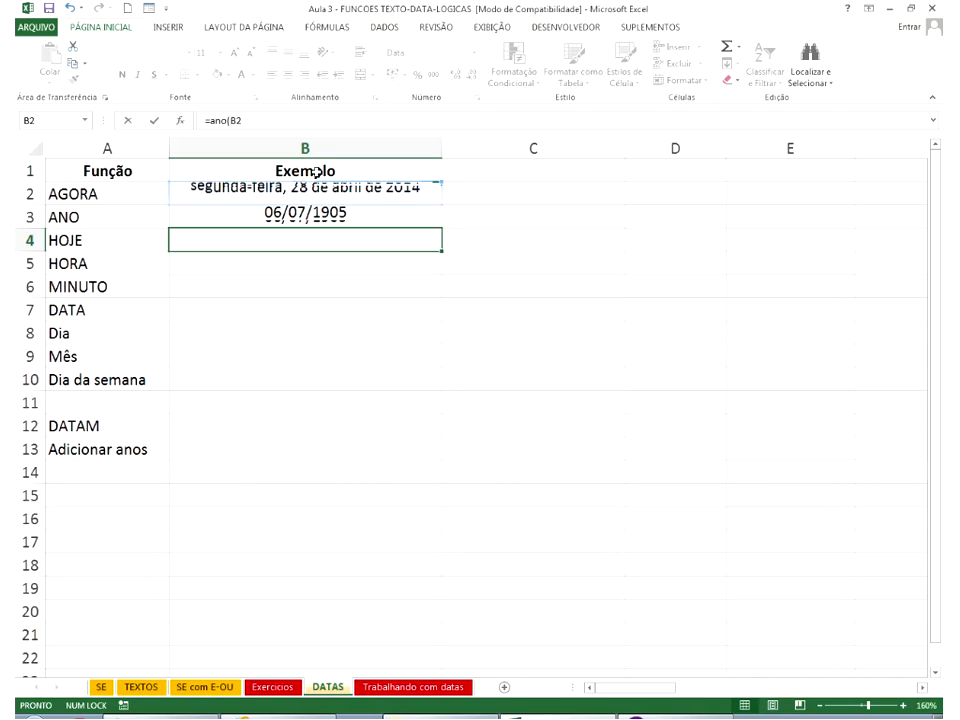
Format the ANO result in B3 as Número with no decimal places.
click(349, 213)
click(474, 56)
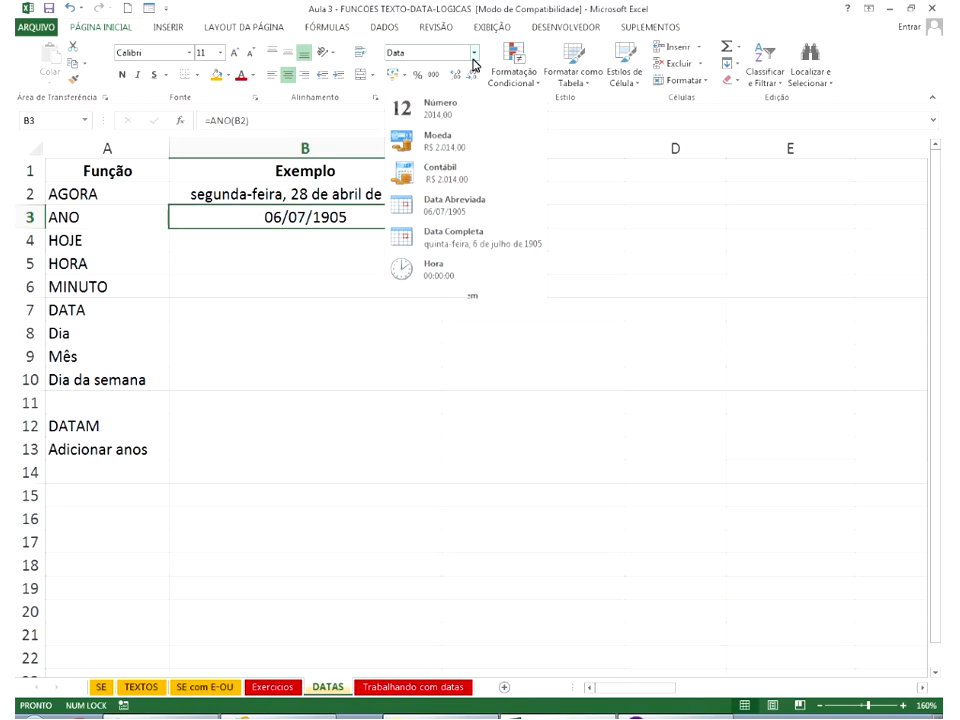
click(465, 115)
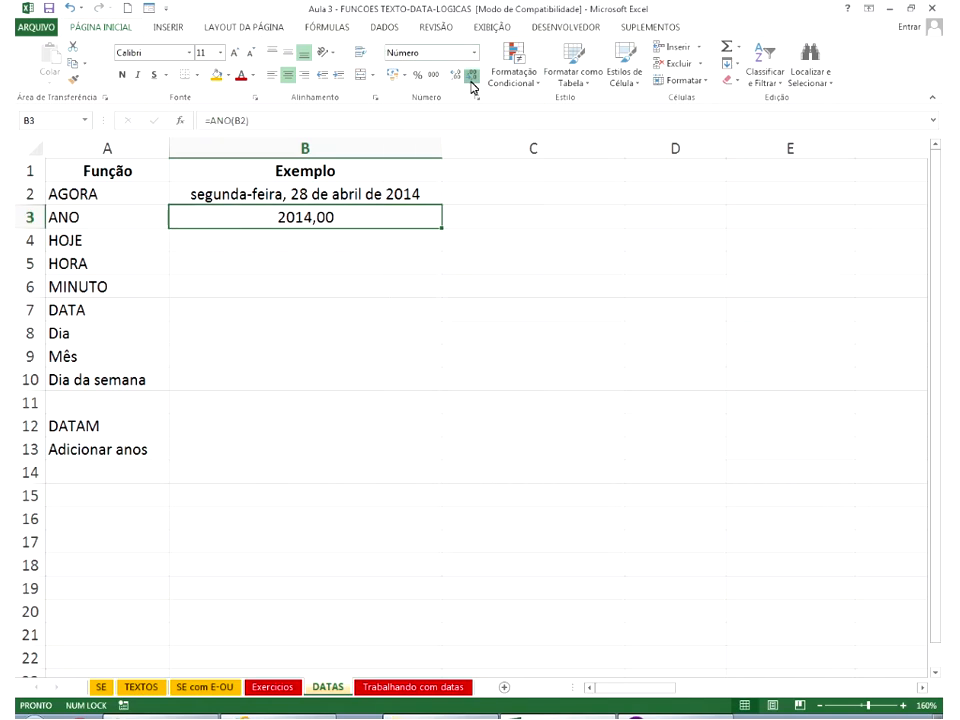
double_click(471, 76)
key(Return)
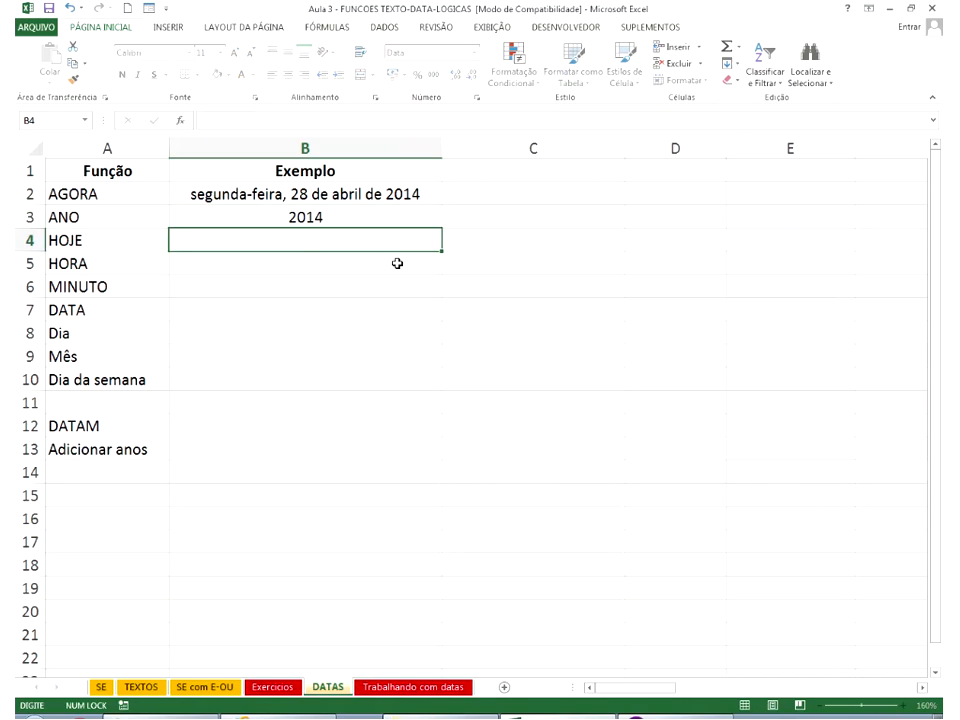
Enter =HOJE() in B4, on the HOJE row, and select the AGORA result in B2.
text(=hoje())
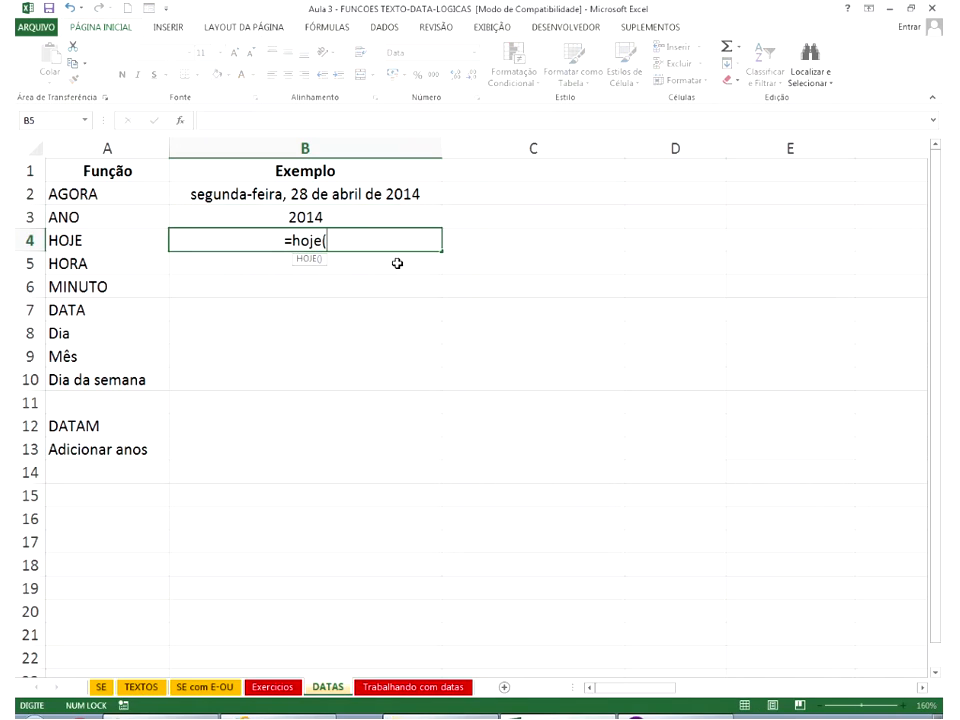
key(Return)
click(334, 192)
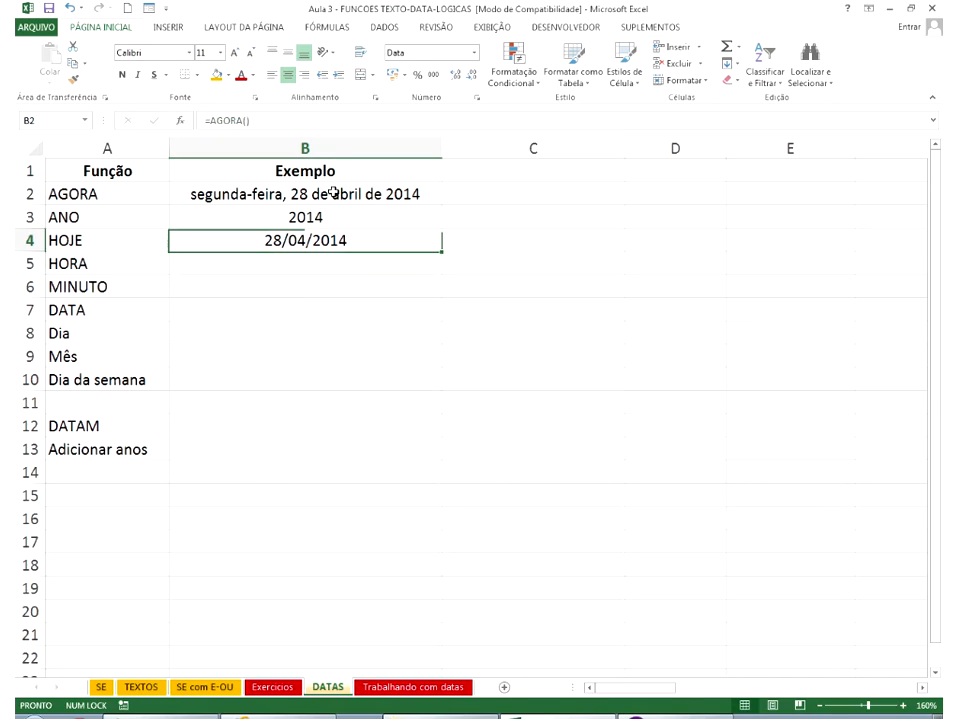
Switch the AGORA result in B2 between the Hora and Data Abreviada formats, leaving it in Hora.
click(475, 52)
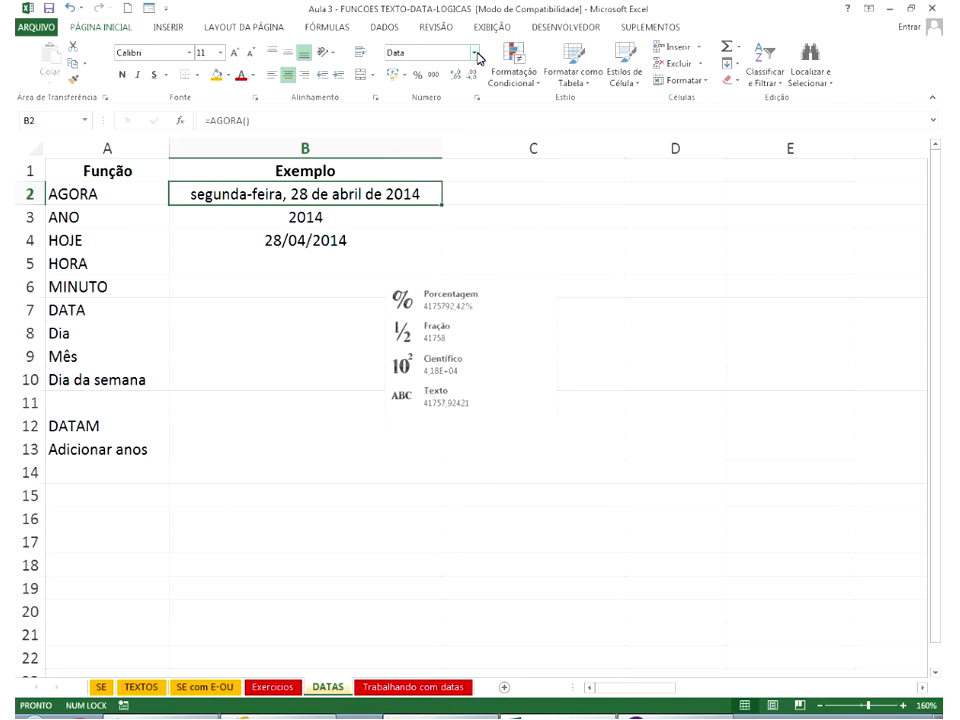
click(515, 287)
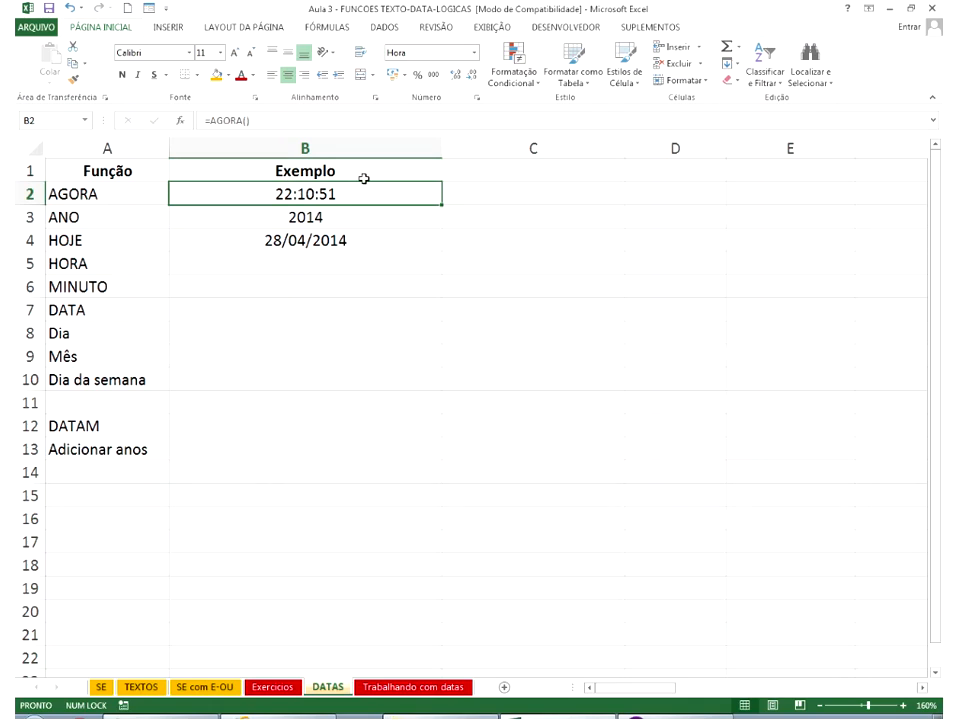
click(474, 52)
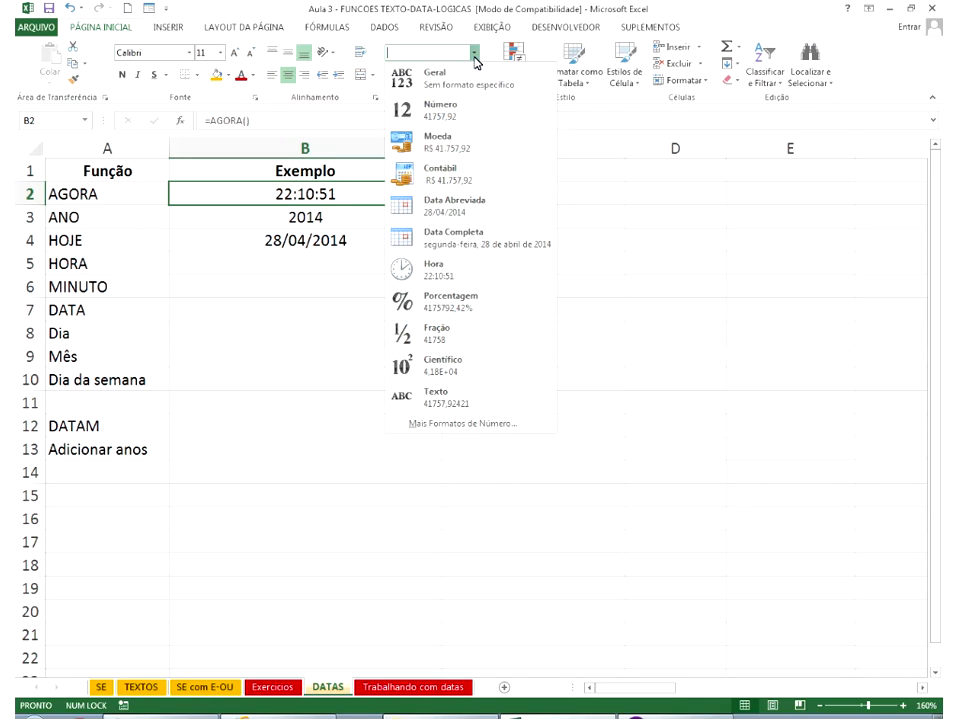
click(455, 205)
click(474, 52)
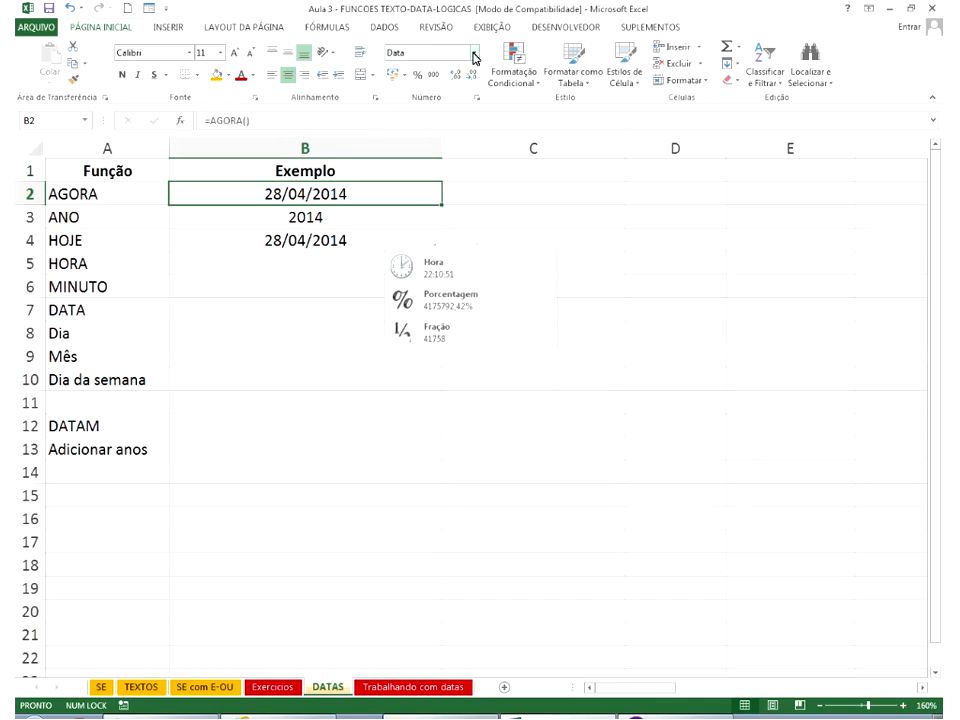
click(440, 264)
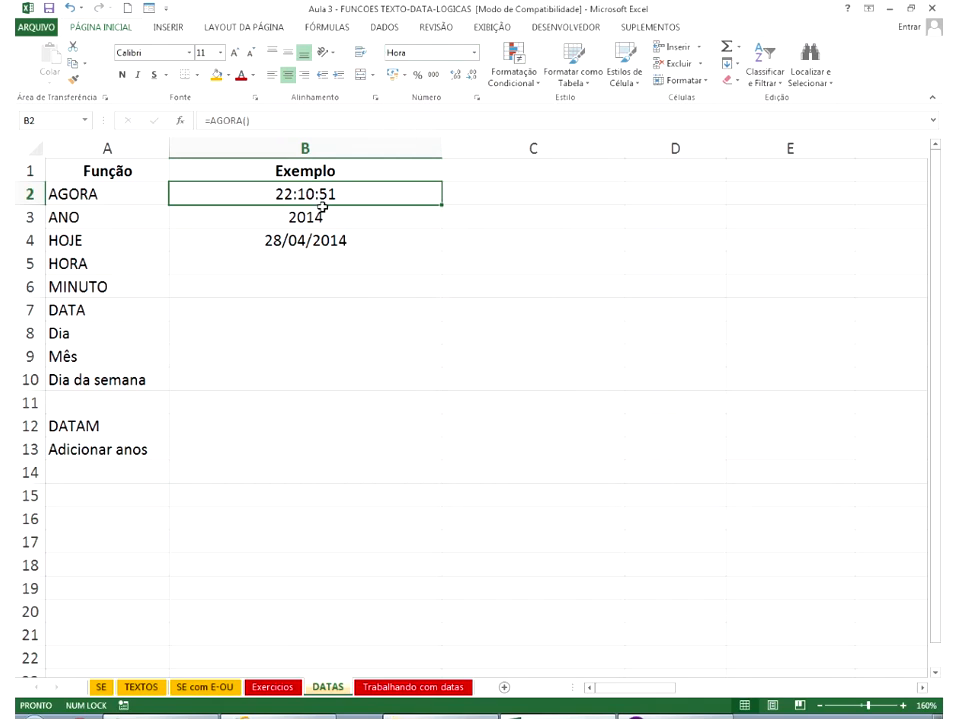
Try the formula =HORA(B4) in B5 to extract the hour from the HOJE date.
key(Down)
key(Down)
key(Down)
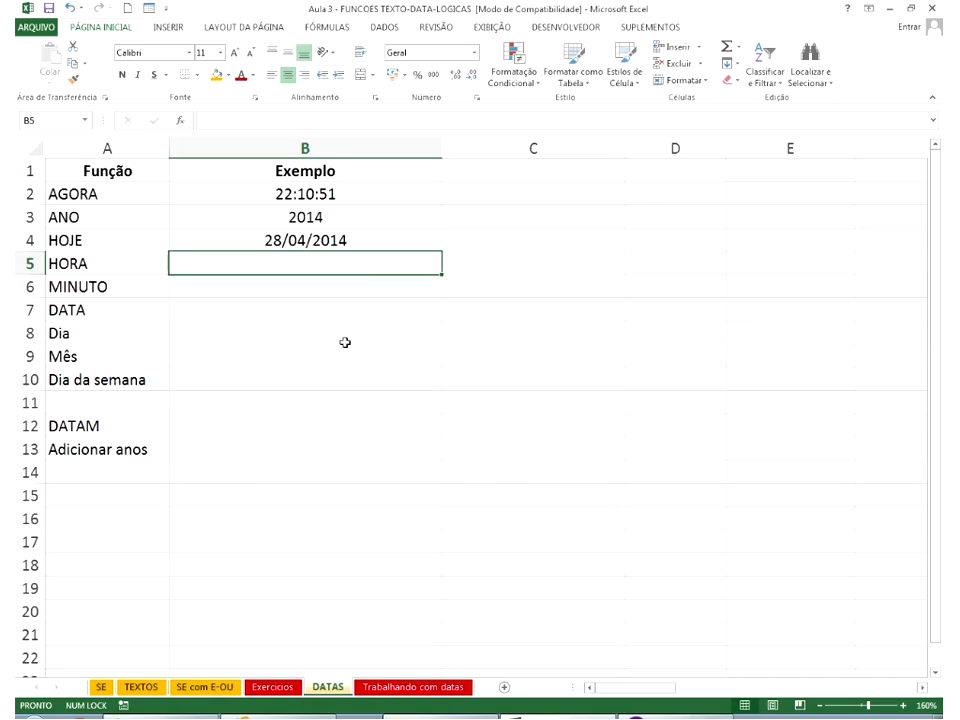
text(=hora()
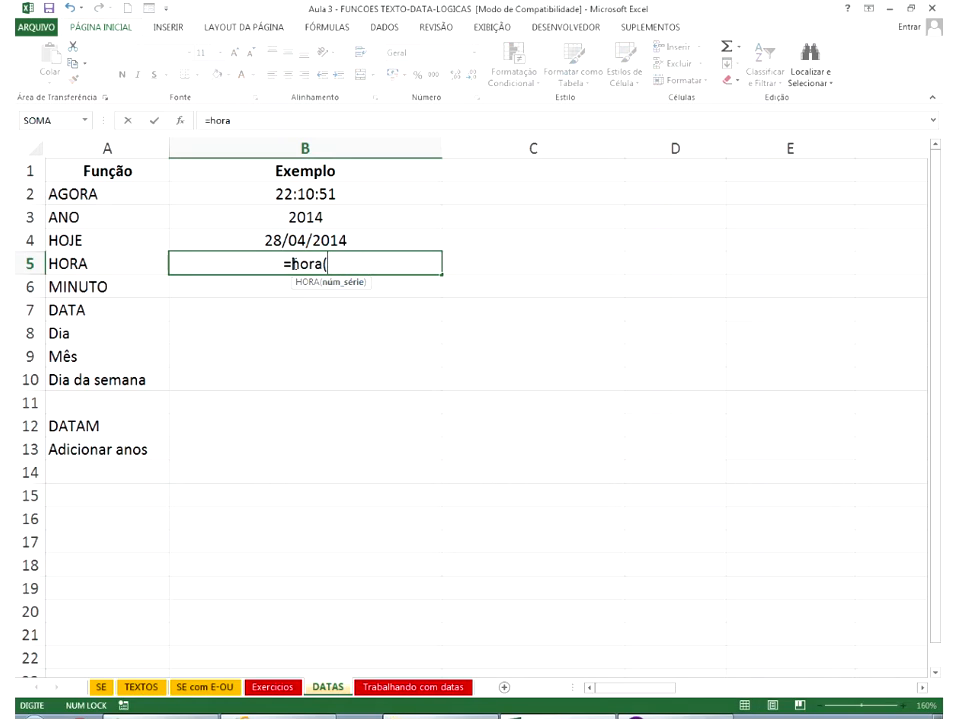
click(279, 194)
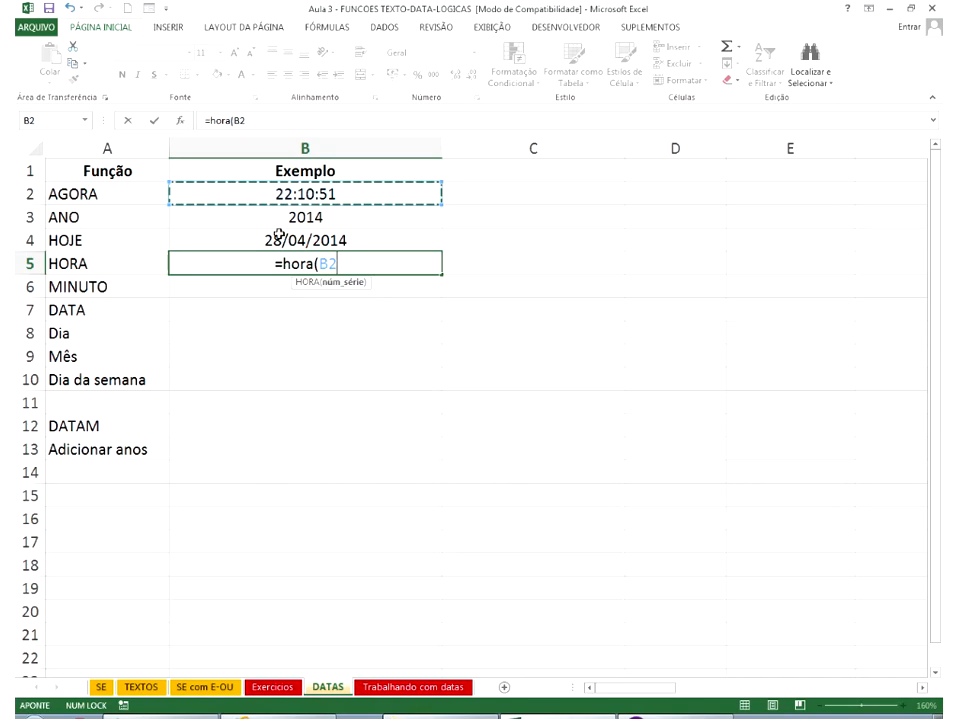
click(281, 240)
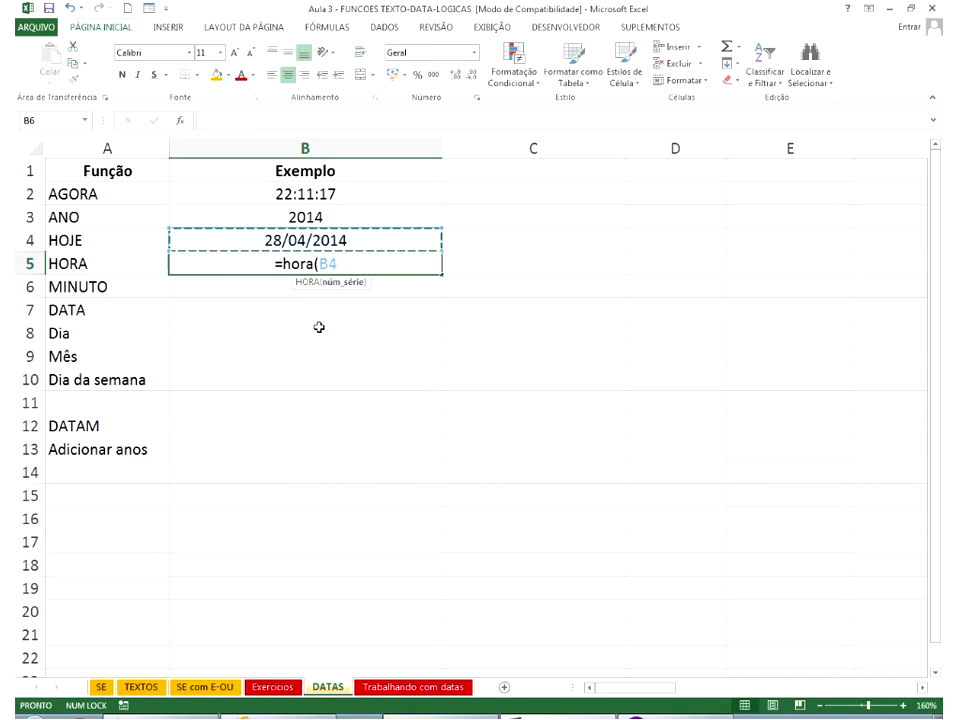
key(Return)
key(Up)
key(Up)
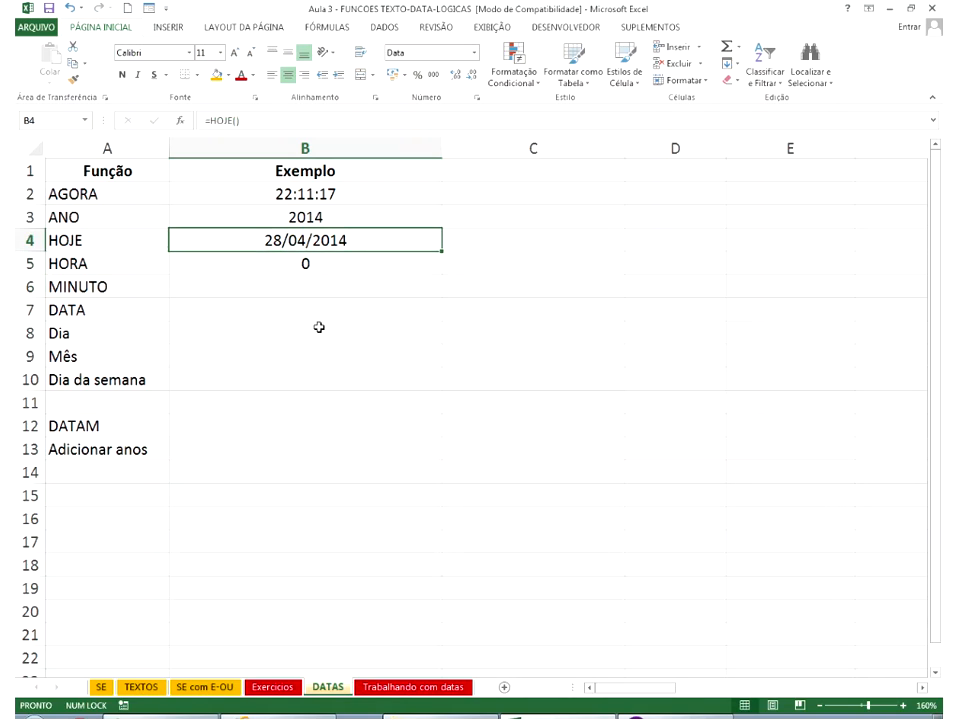
Replace the formula in B5 with =HORA(B2) to extract the hour from the AGORA result.
key(Down)
text(=hora)
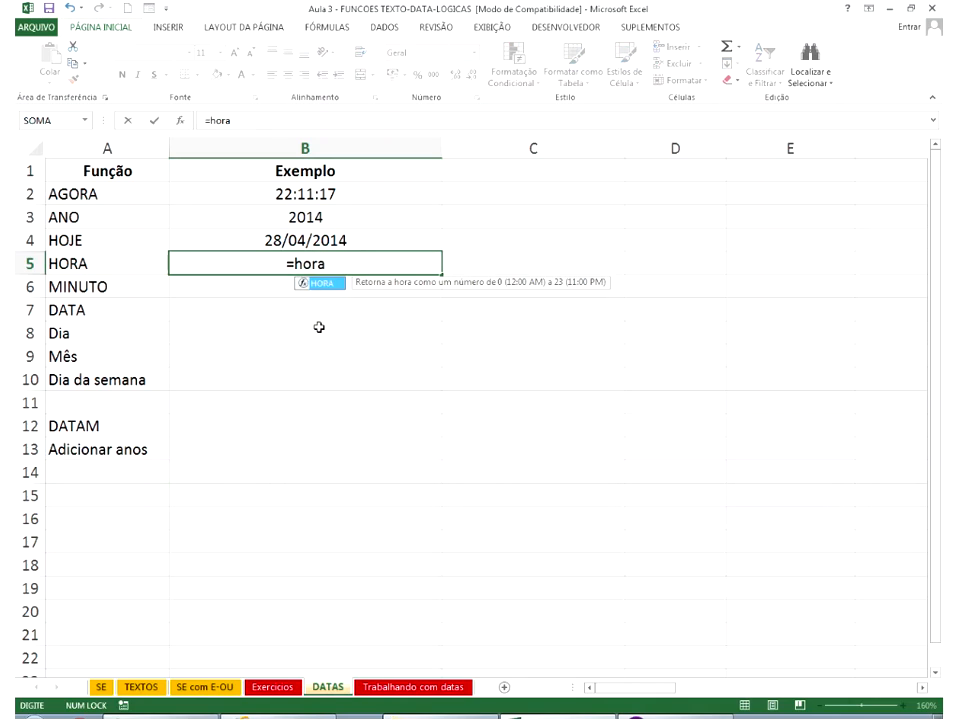
text(()
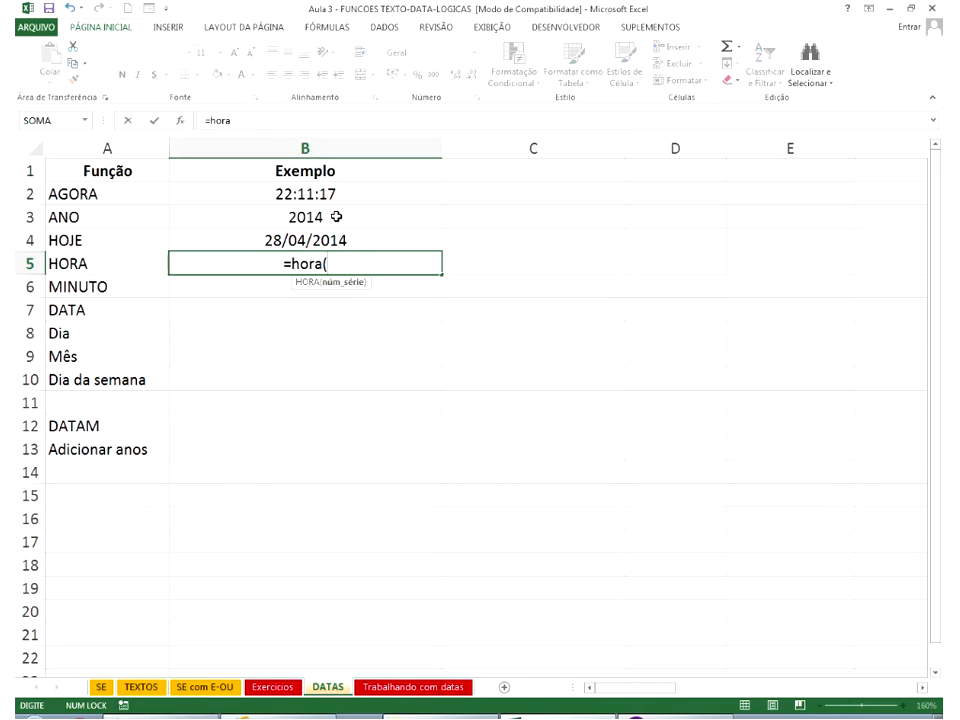
key(Up)
key(Up)
key(Up)
key(Return)
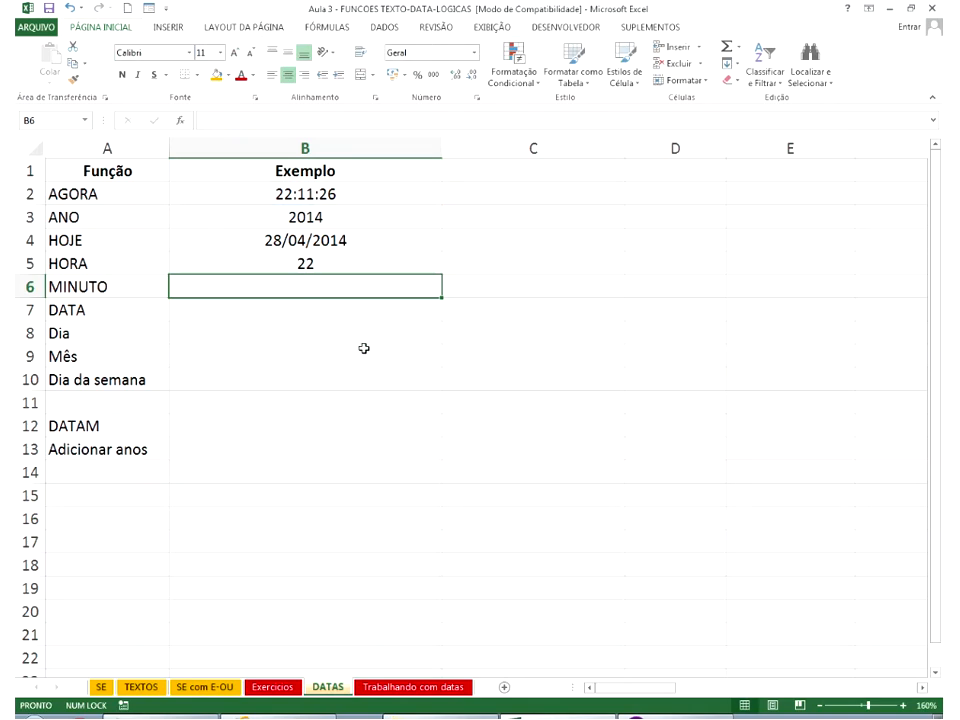
Enter the formula =MINUTO(B2) in B6 to extract the minutes from the AGORA result.
text(=mi)
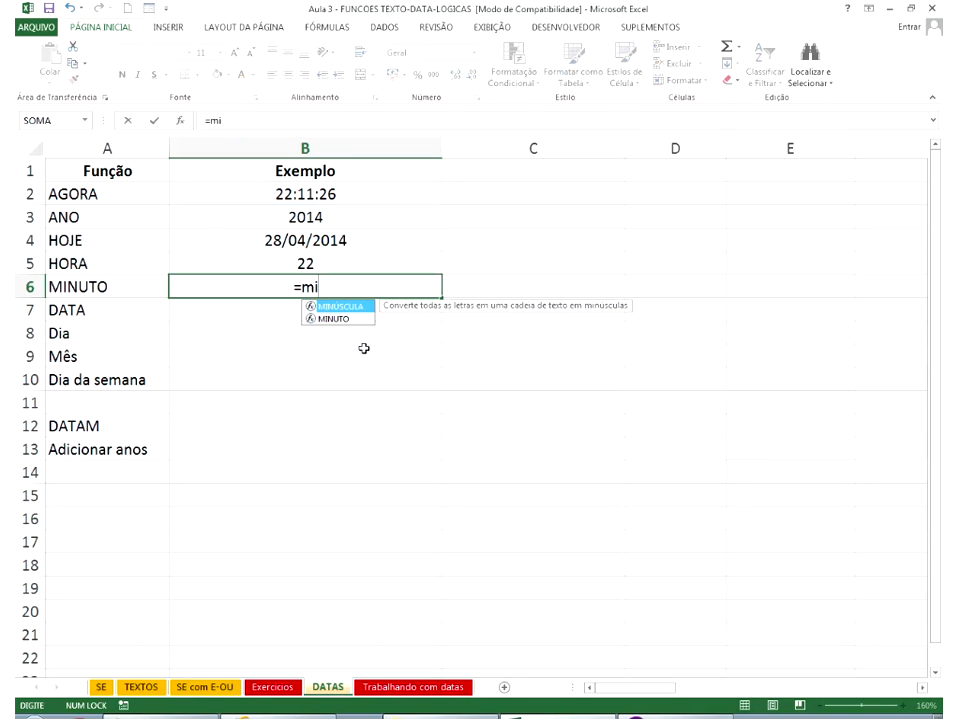
text(nuto()
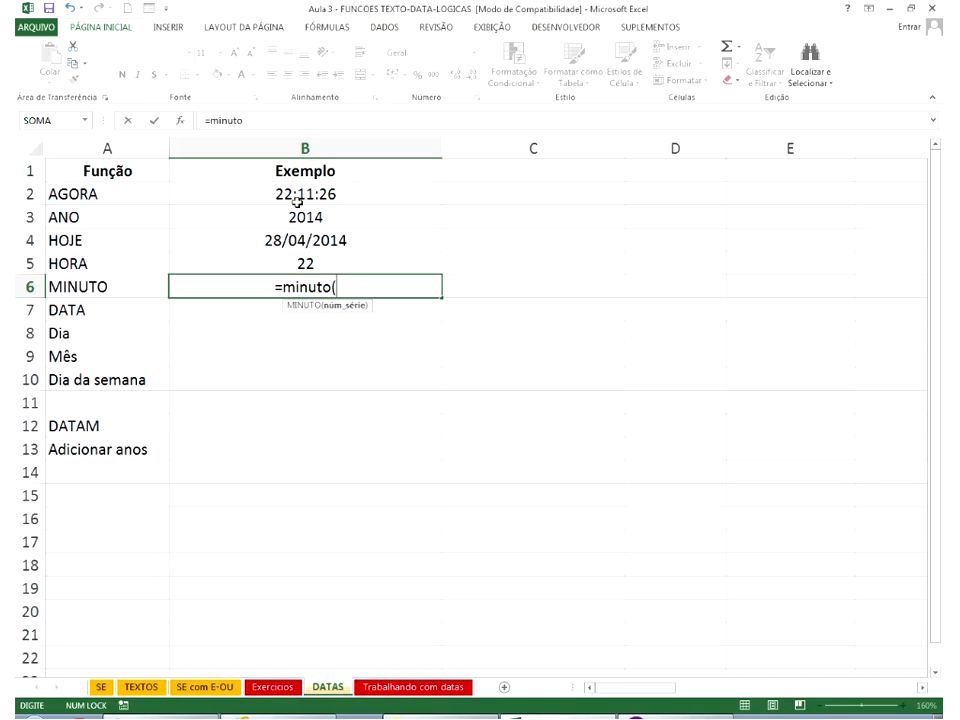
click(297, 201)
key(Return)
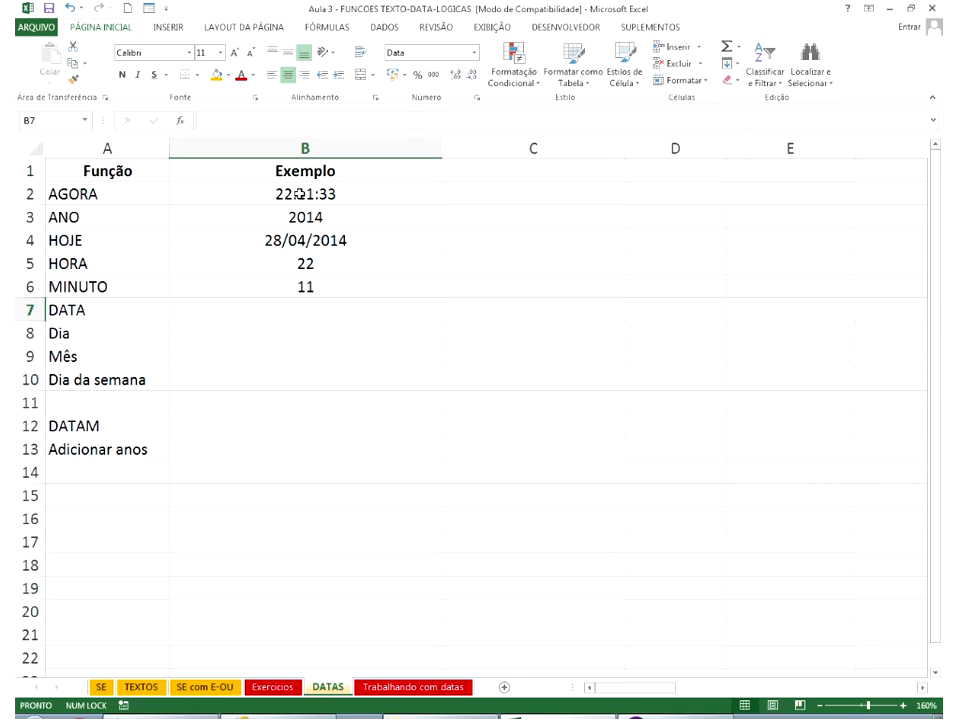
click(298, 194)
Enter the formula =DIA(B2) in B8, on the Dia row, to extract the day from the AGORA result.
click(305, 310)
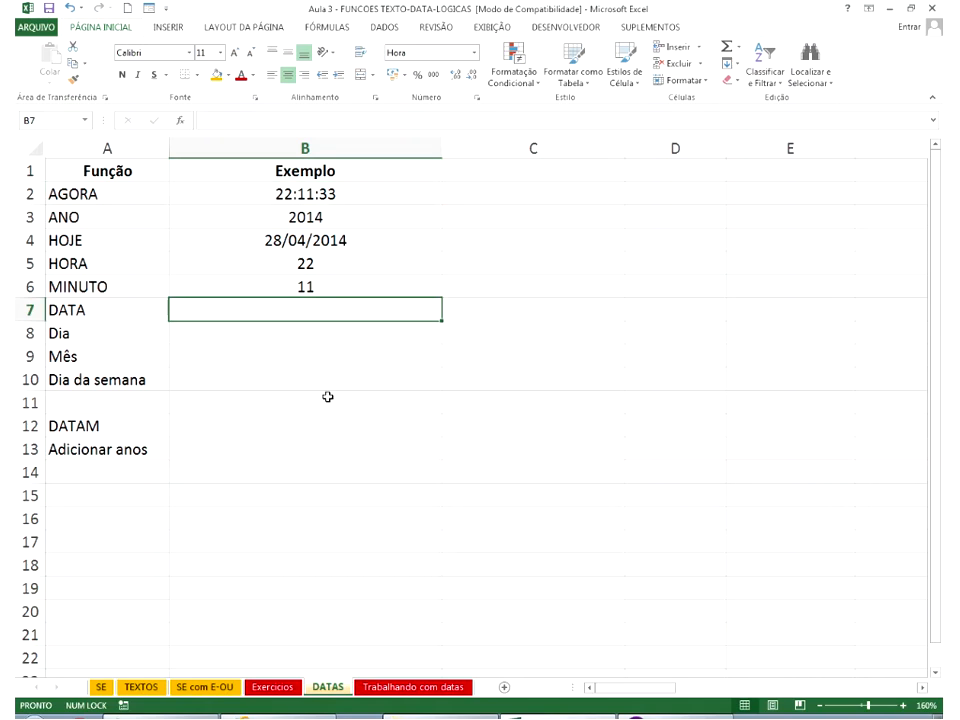
click(326, 332)
text(=d)
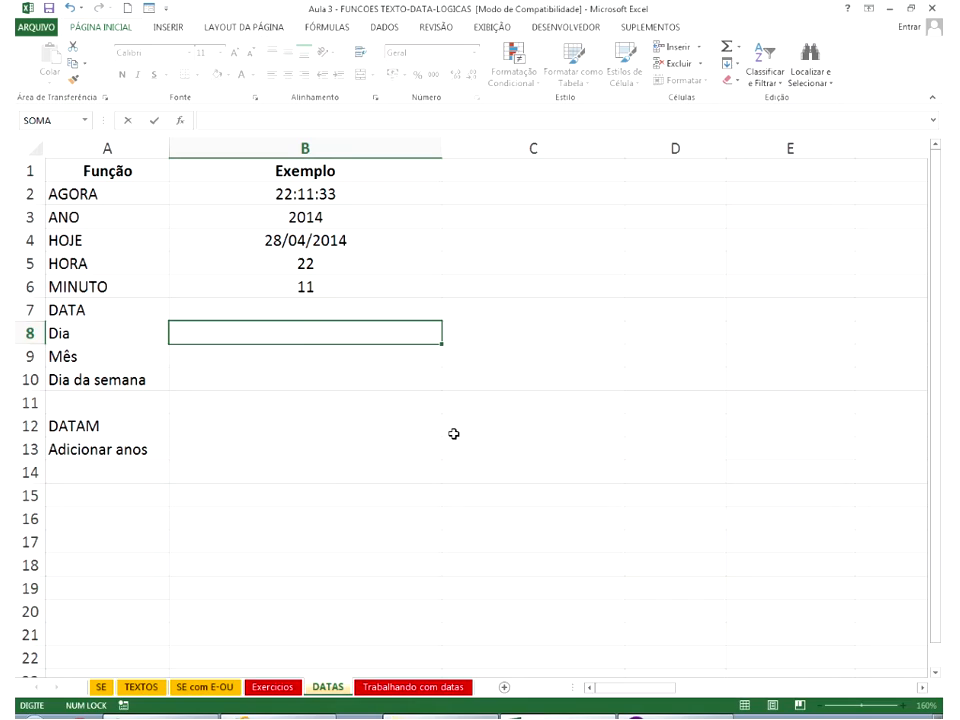
text(ia()
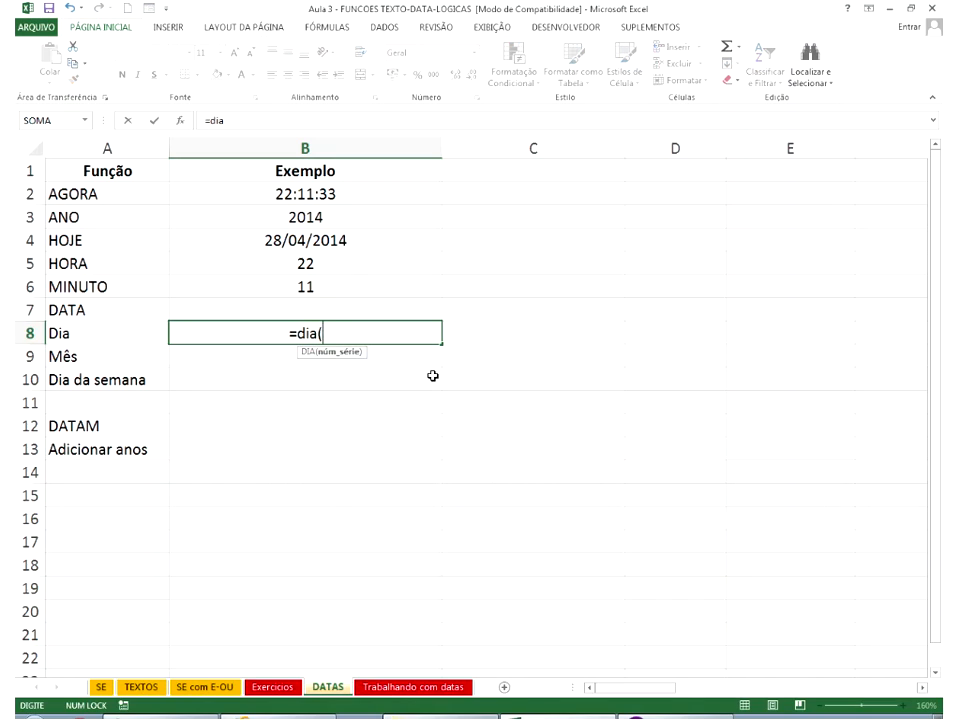
click(309, 194)
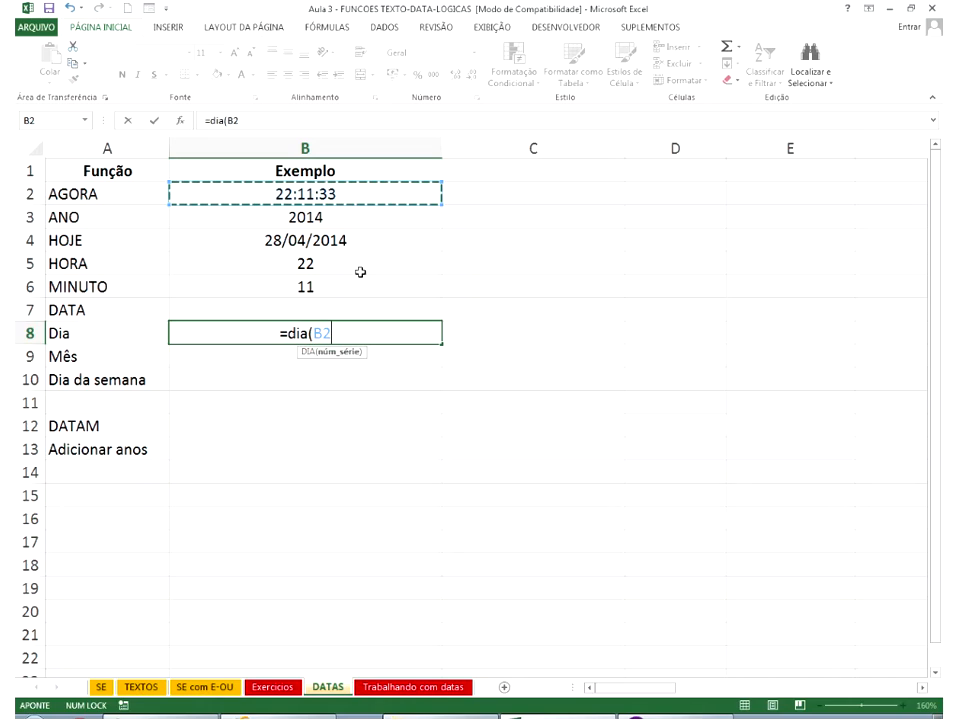
text())
key(Return)
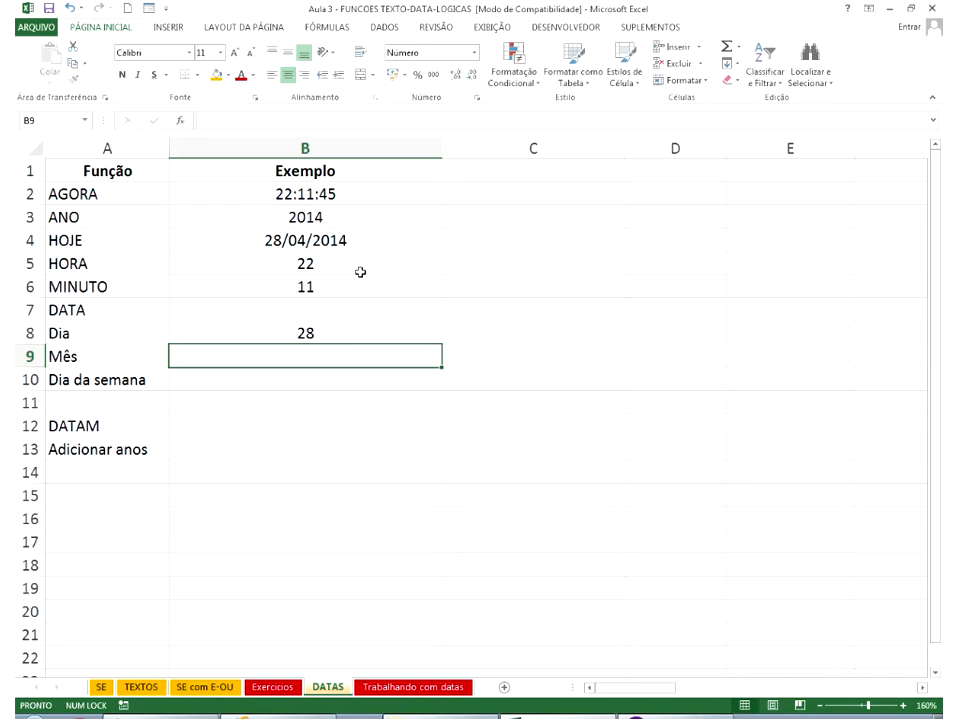
Enter the formula =MÊS(B4) in B9 to extract the month from the HOJE date.
text(=)
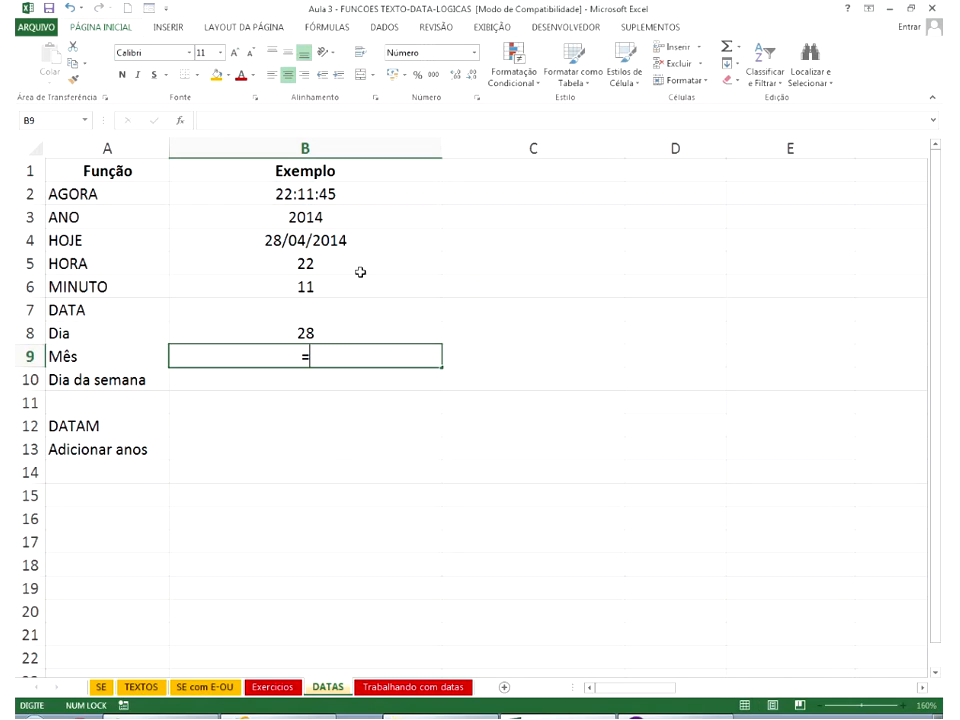
text(mês()
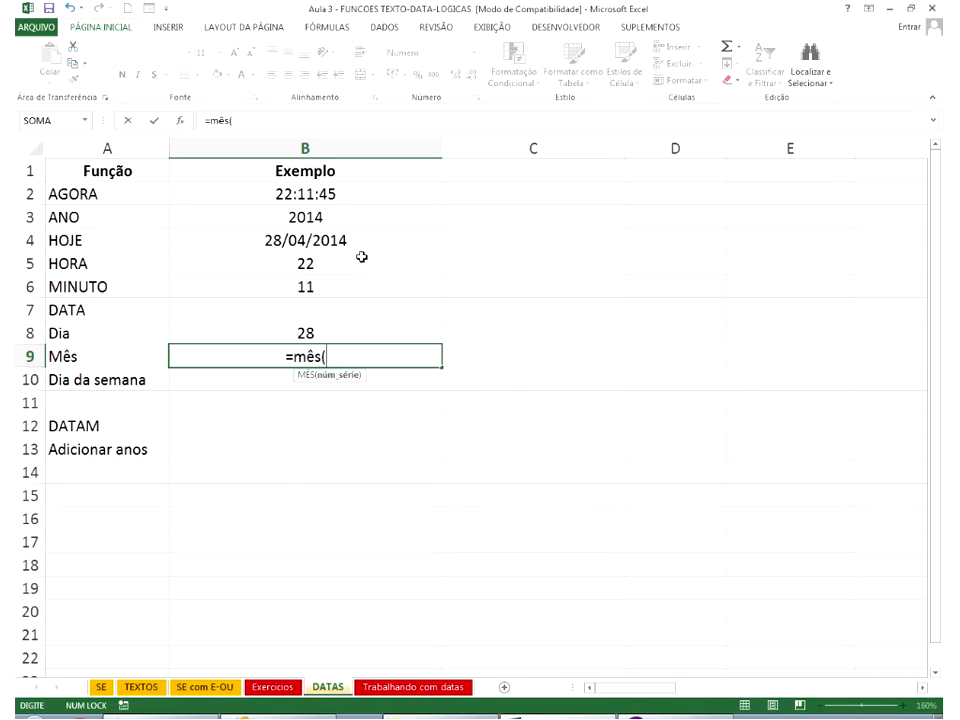
click(357, 238)
text())
key(Return)
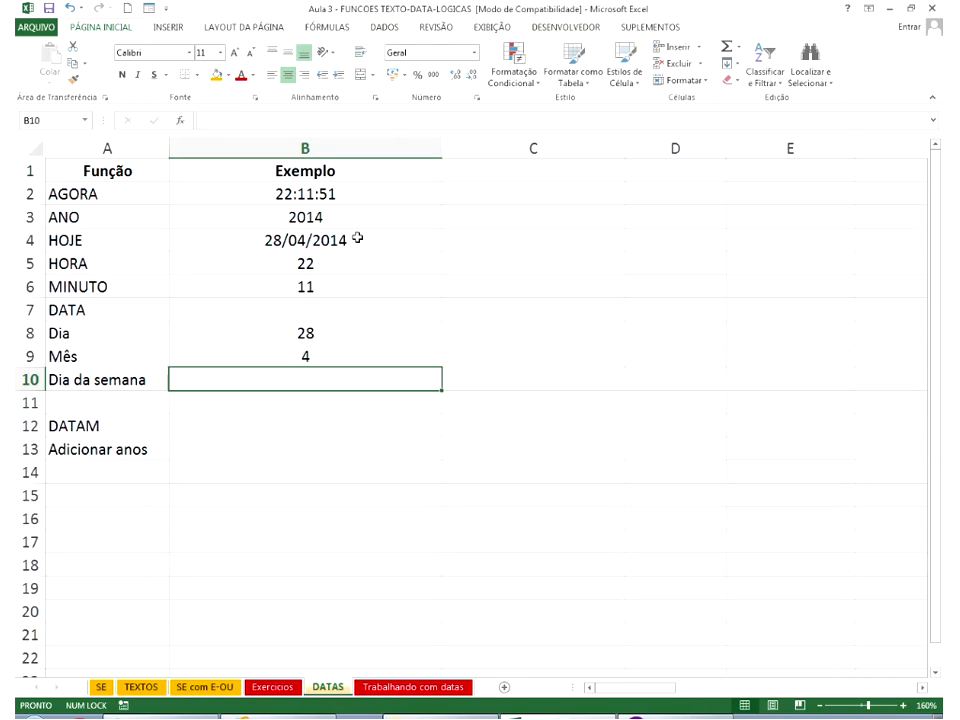
Enter the formula =DIA.DA.SEMANA(B4) in B10 to get the weekday number of the HOJE date.
key(Down)
key(Down)
key(Up)
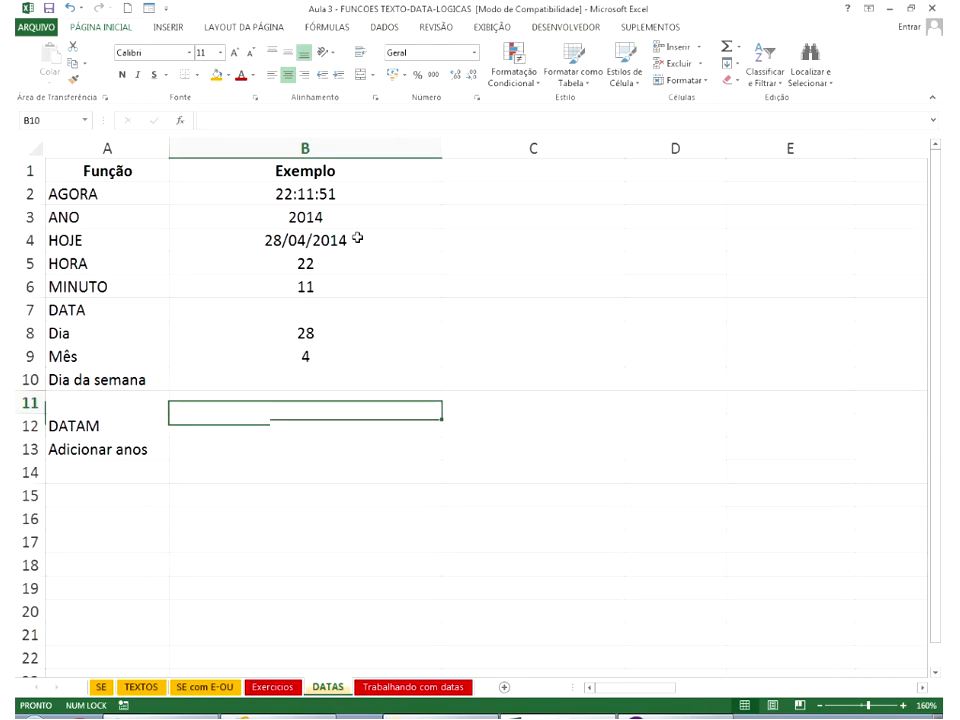
key(Up)
text(=dia.)
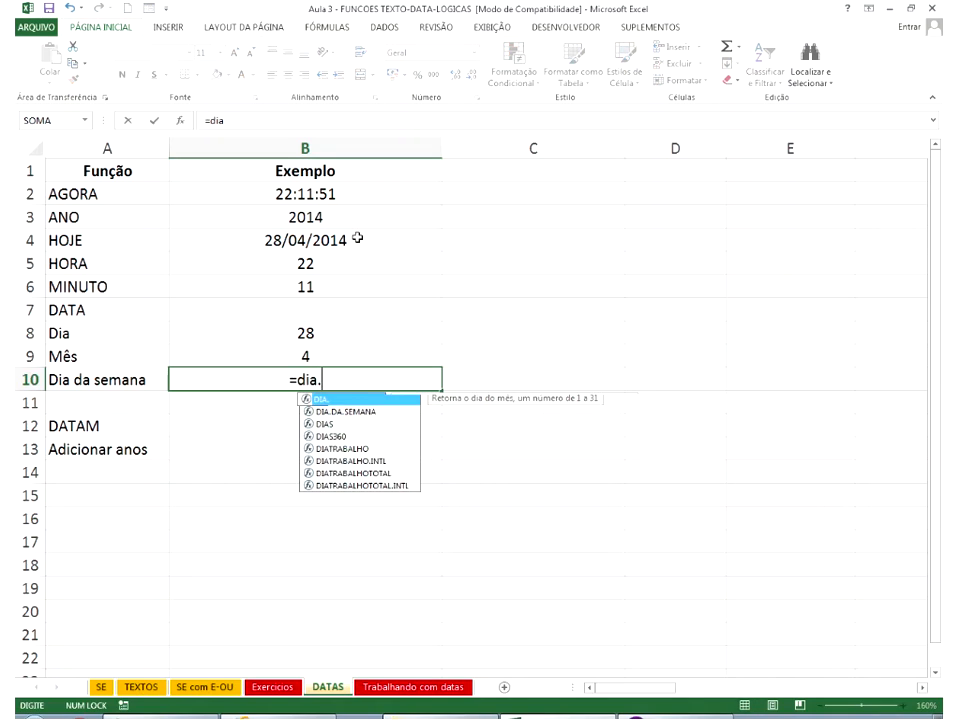
text(da.semana)
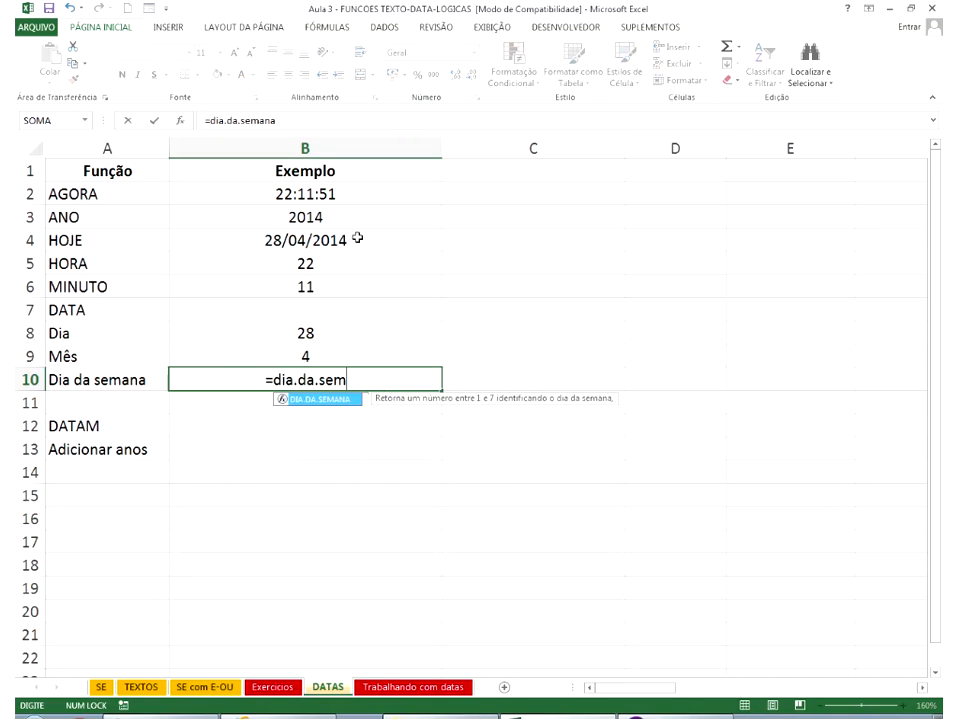
text(()
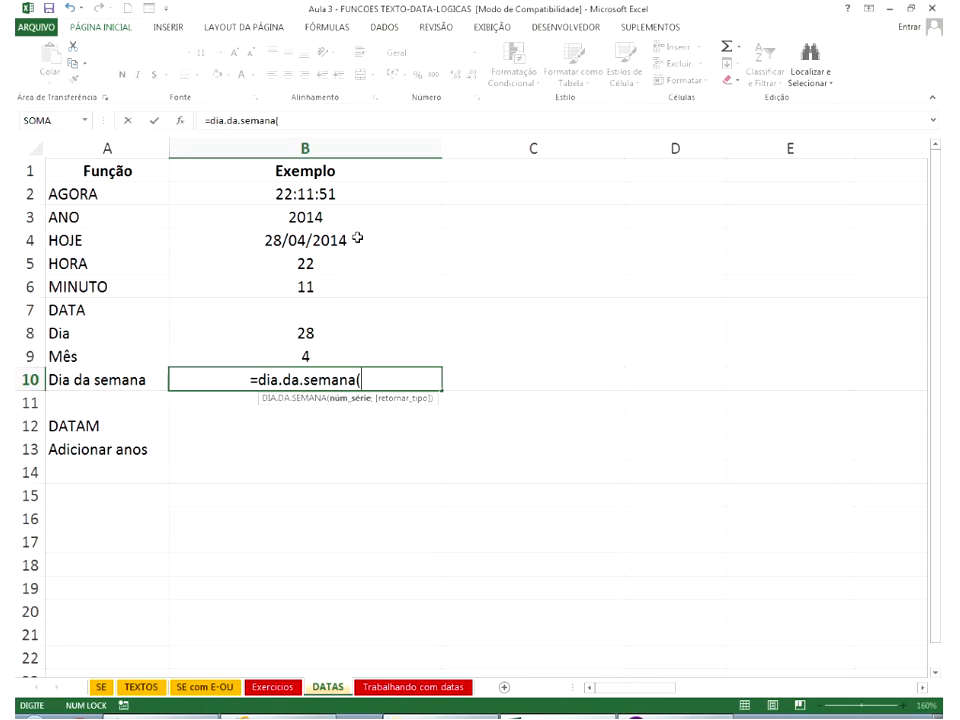
click(357, 238)
text())
key(Return)
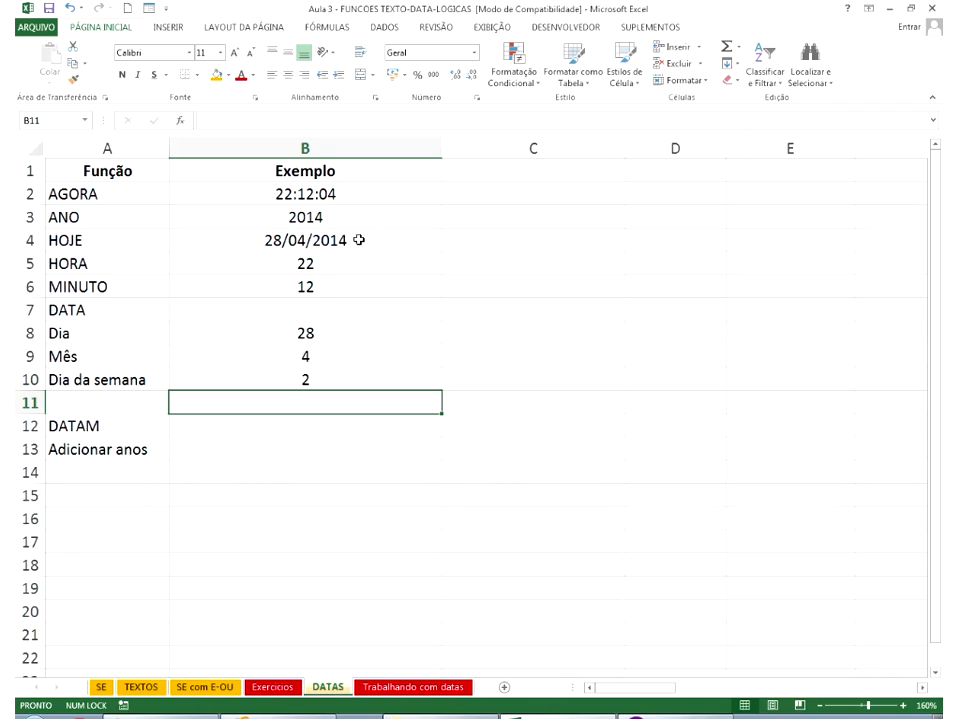
Wrap the weekday formula in B10 in TEXTO with the "dddd" format, giving =TEXTO(DIA.DA.SEMANA(B4);"dddd").
key(Up)
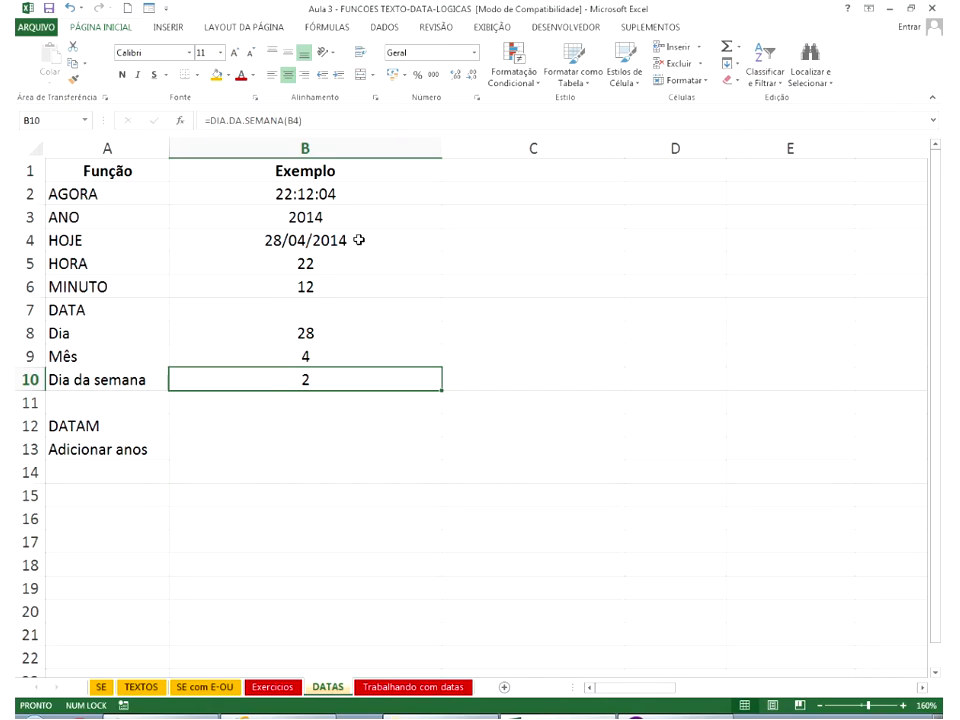
key(F2)
key(Home)
key(Right)
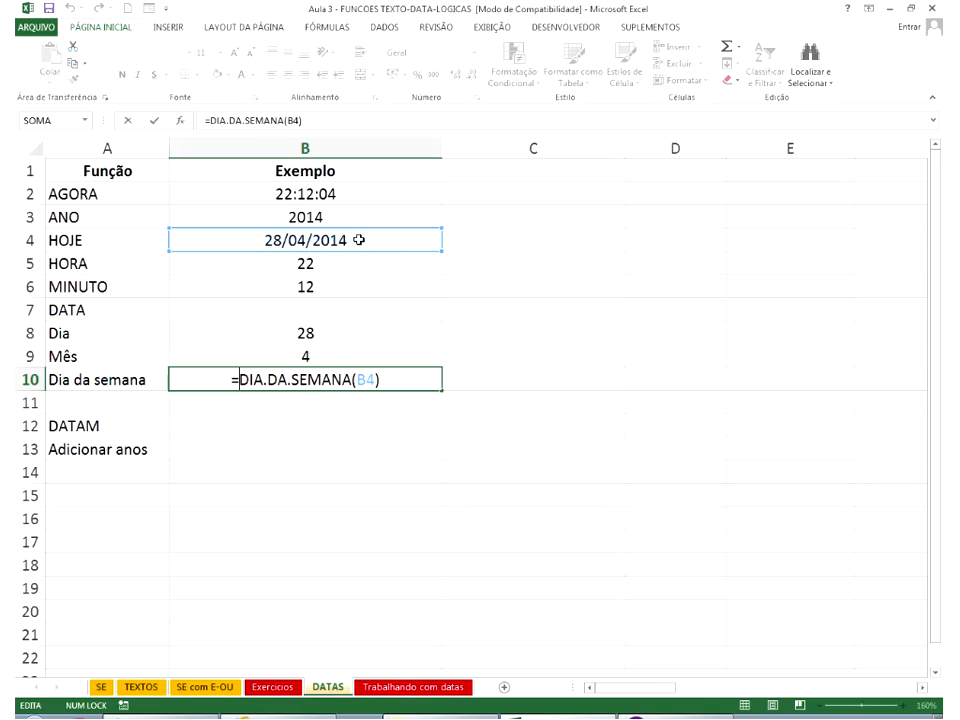
text(te)
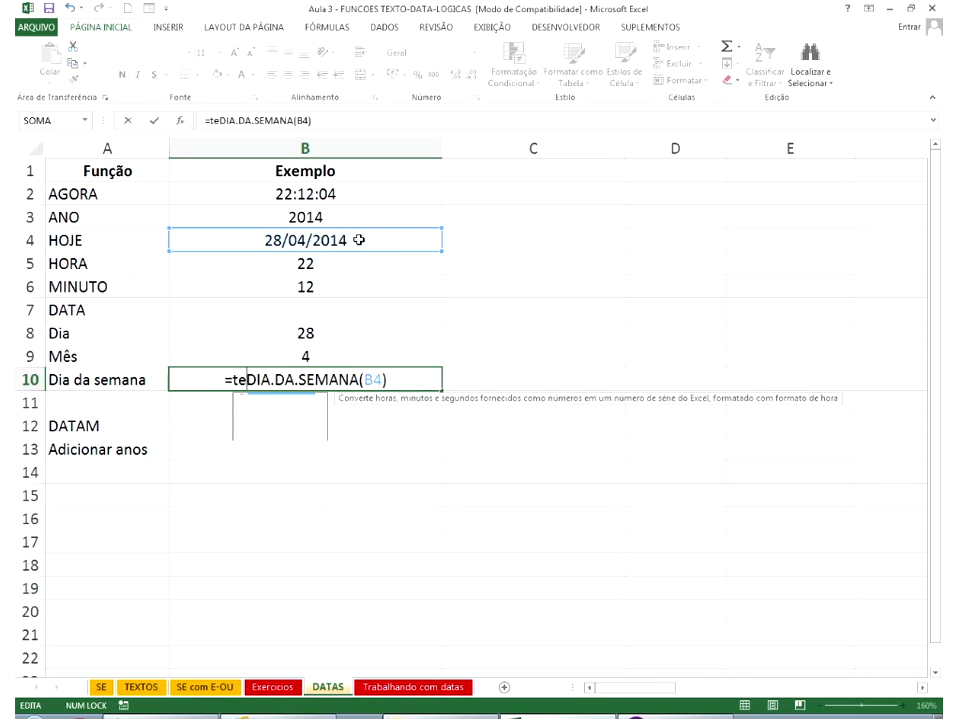
text(xto()
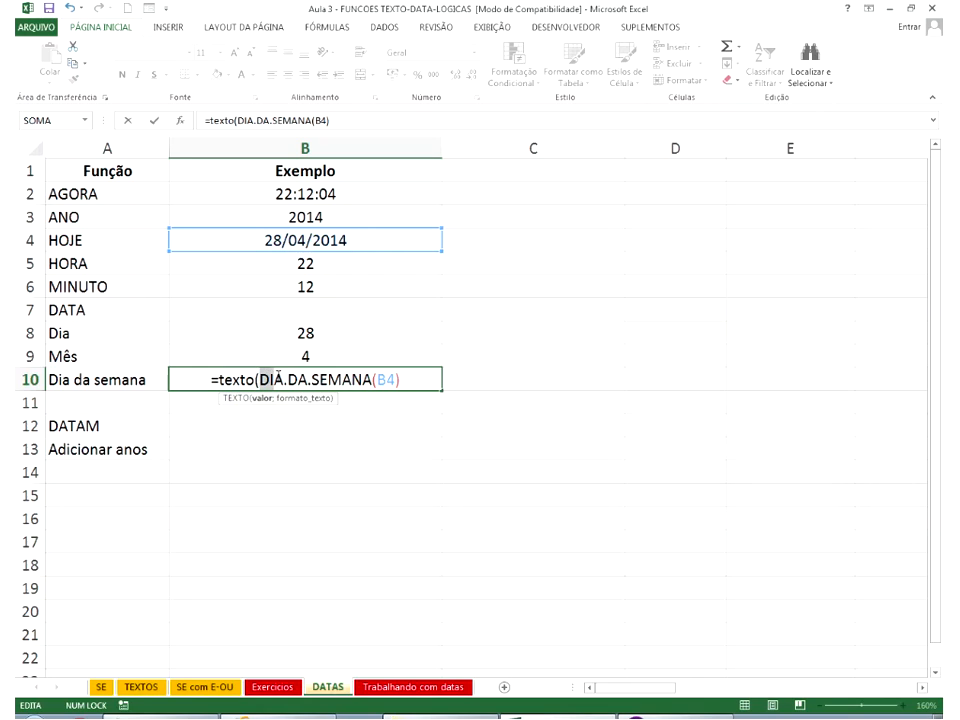
drag(263, 380, 409, 388)
click(410, 387)
text(;)
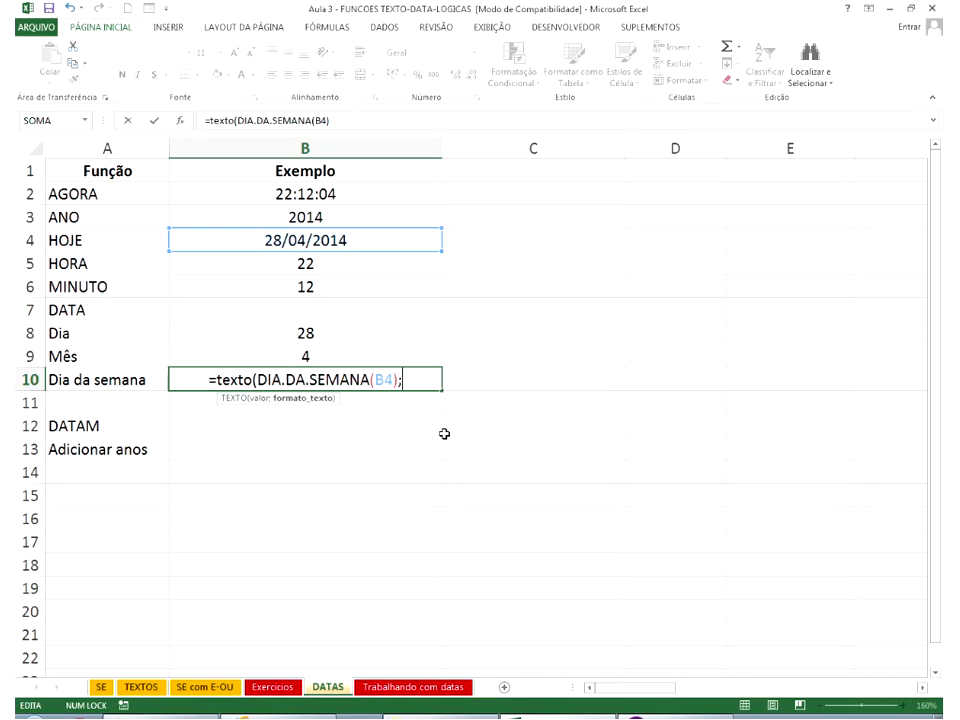
text("dddd")
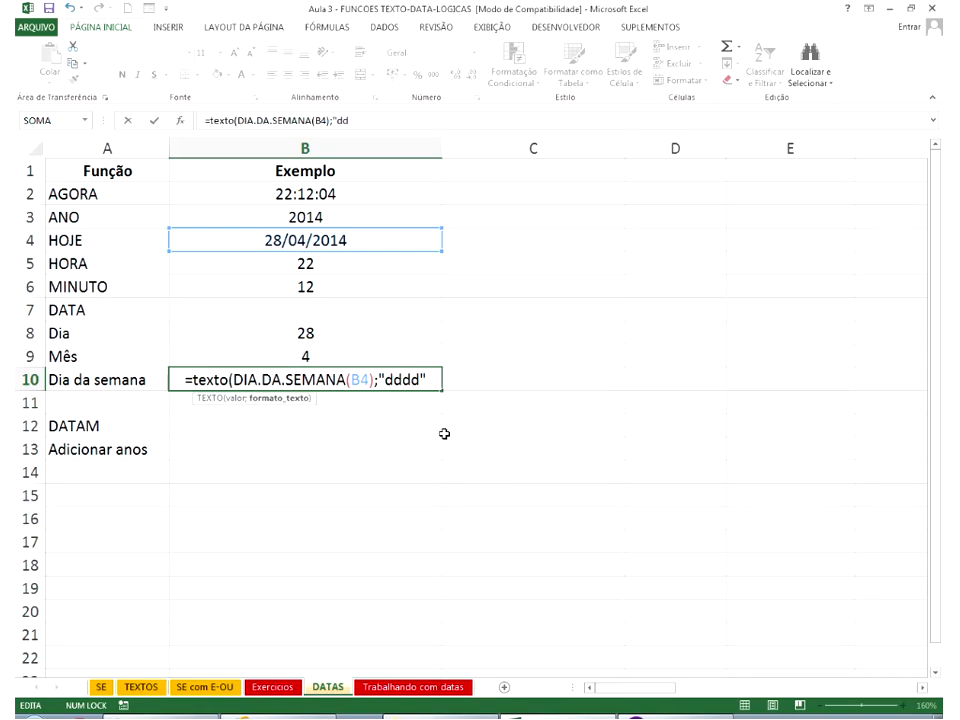
text())
key(Return)
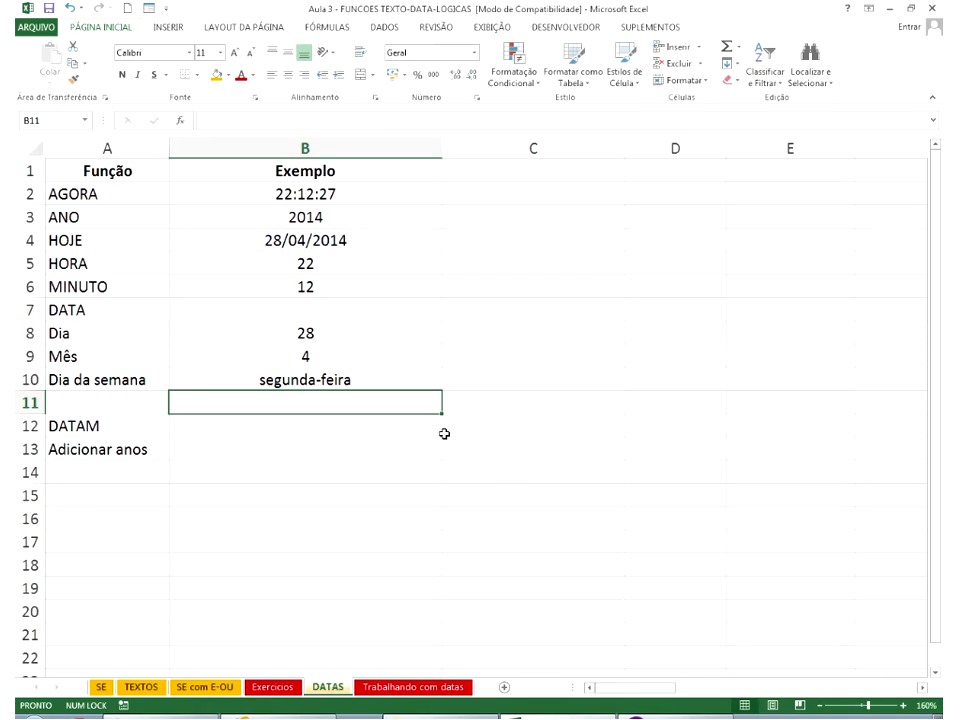
Delete the DATAM label from A12.
key(Down)
key(Down)
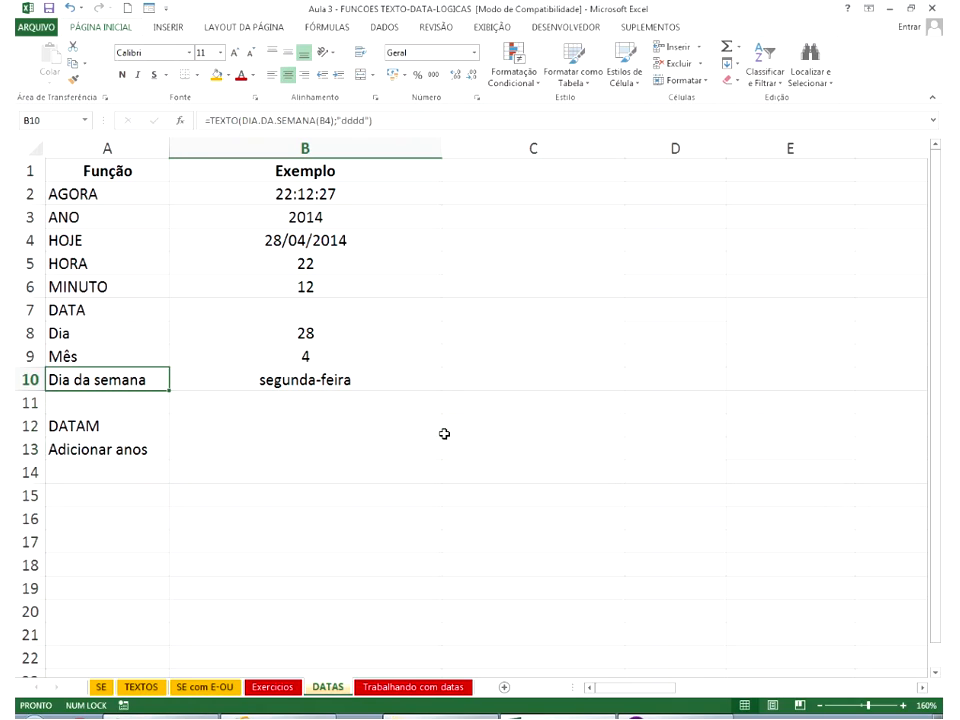
key(Down)
key(Down)
key(Delete)
key(Right)
key(Down)
text(=)
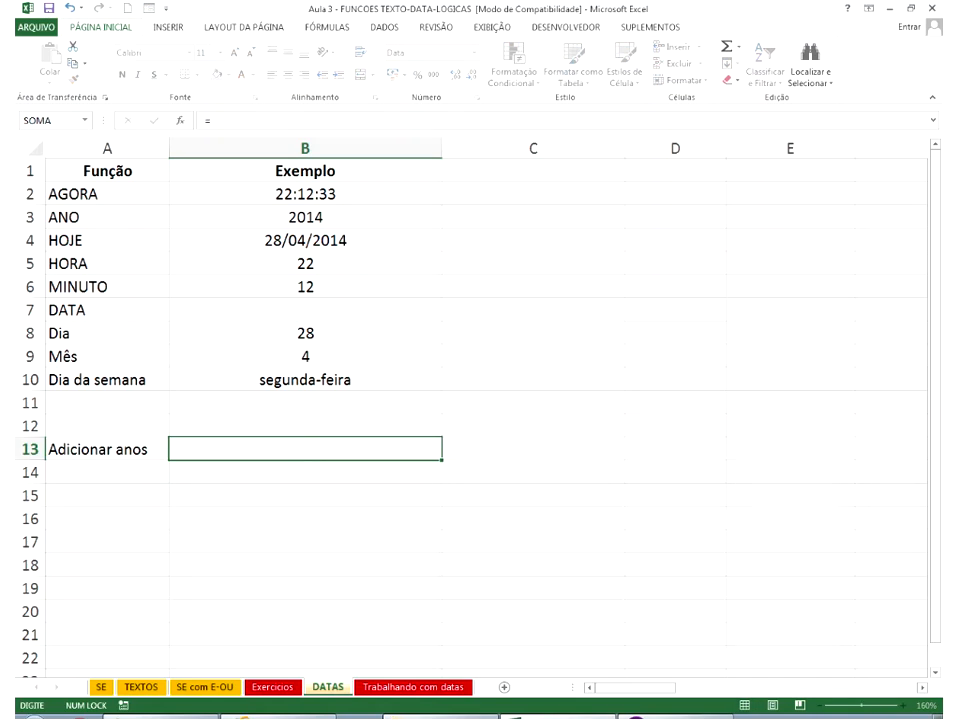
key(Escape)
Enter the formula =B4+30 in C4 to add 30 days to the HOJE date.
click(370, 241)
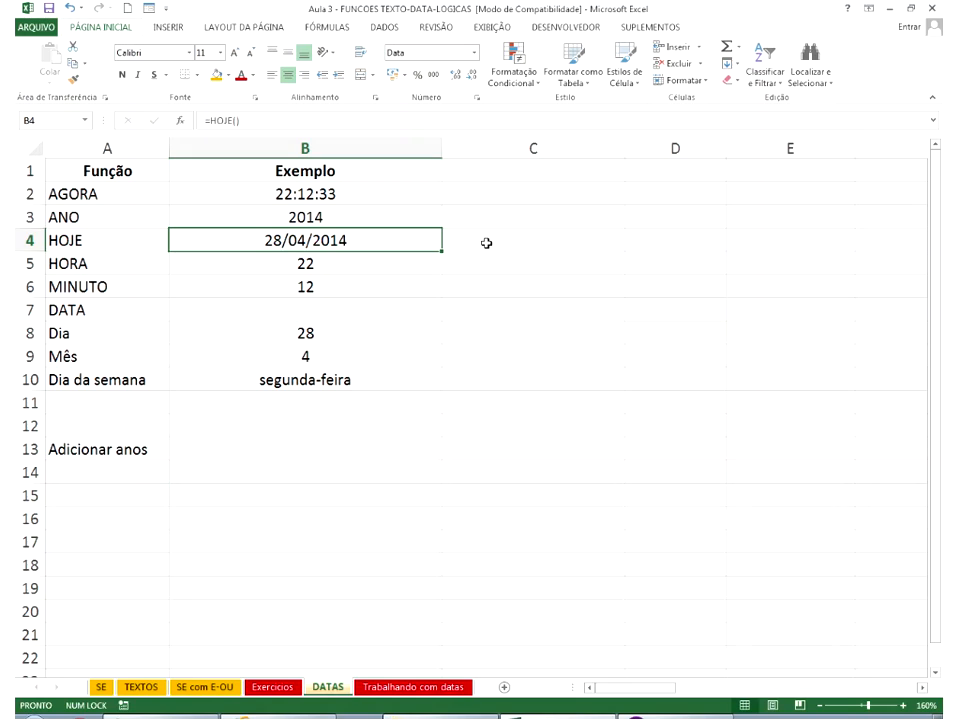
click(486, 243)
text(=)
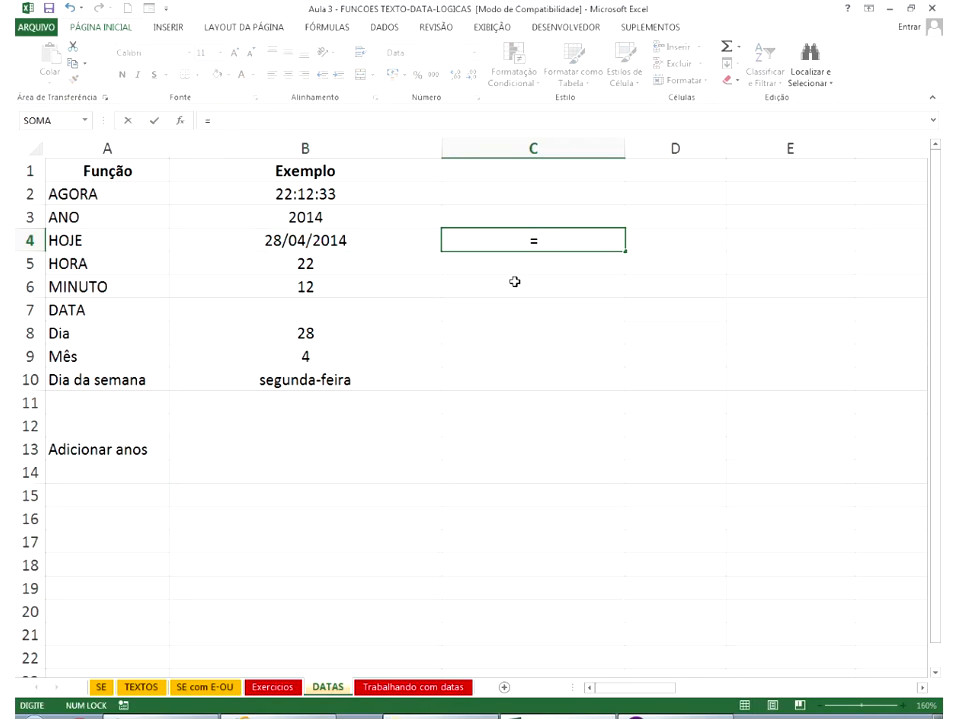
click(426, 243)
text(+30)
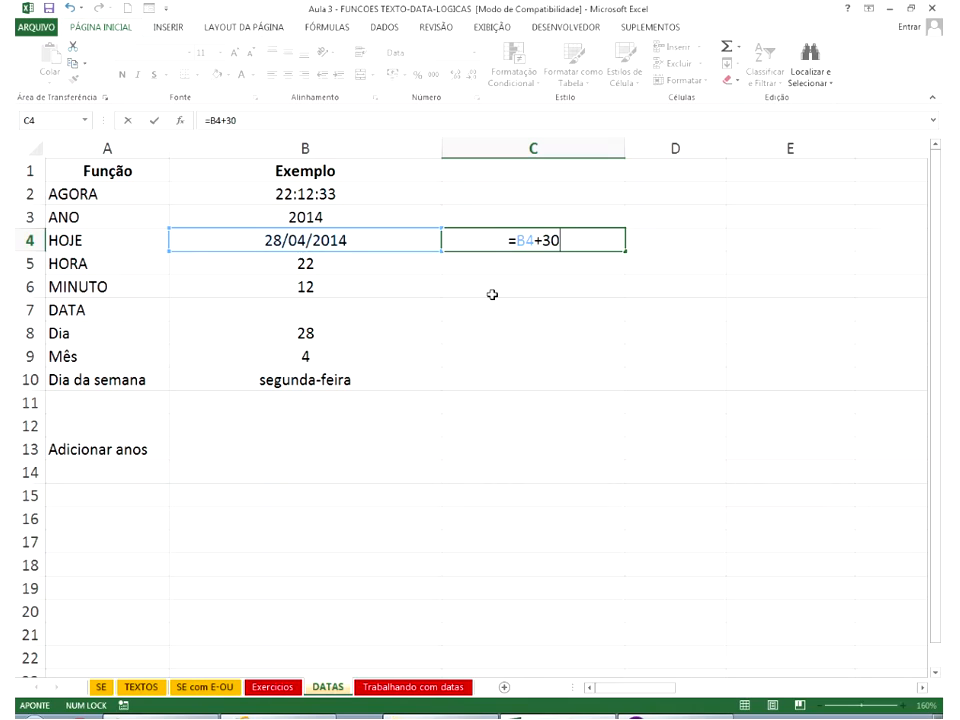
key(Return)
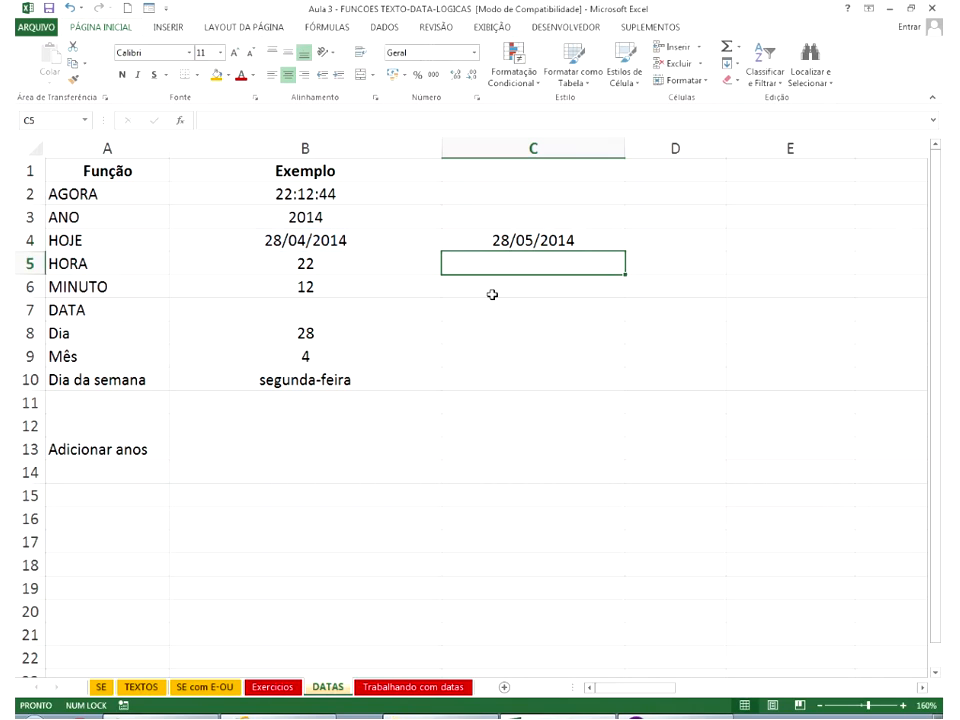
Enter the formula =B4-5 in C5 to subtract 5 days from the HOJE date.
text(=)
click(401, 246)
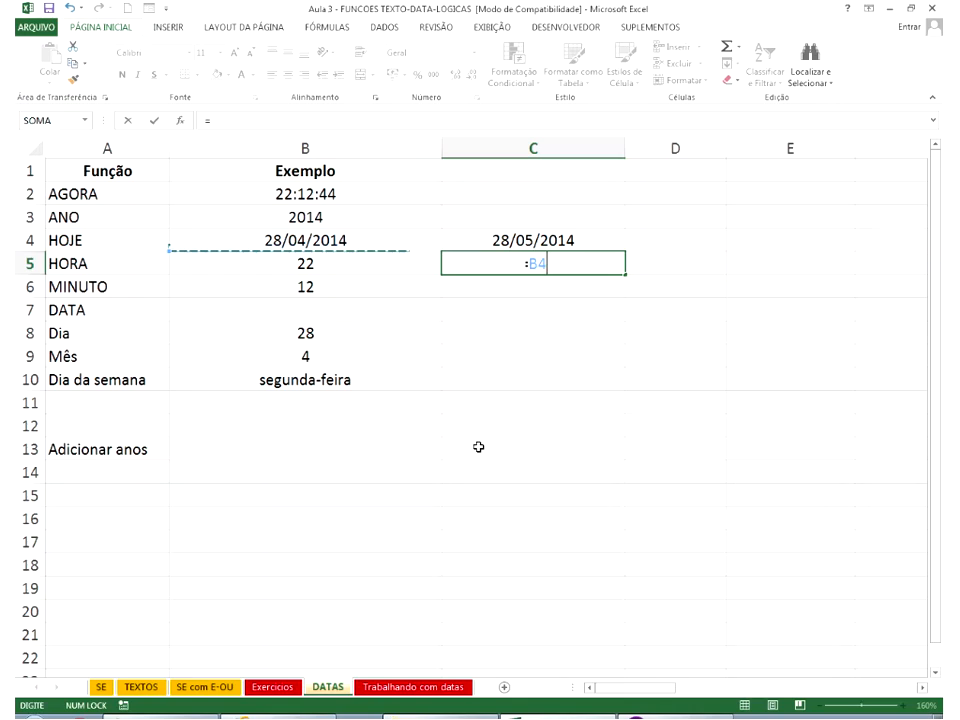
text(-5)
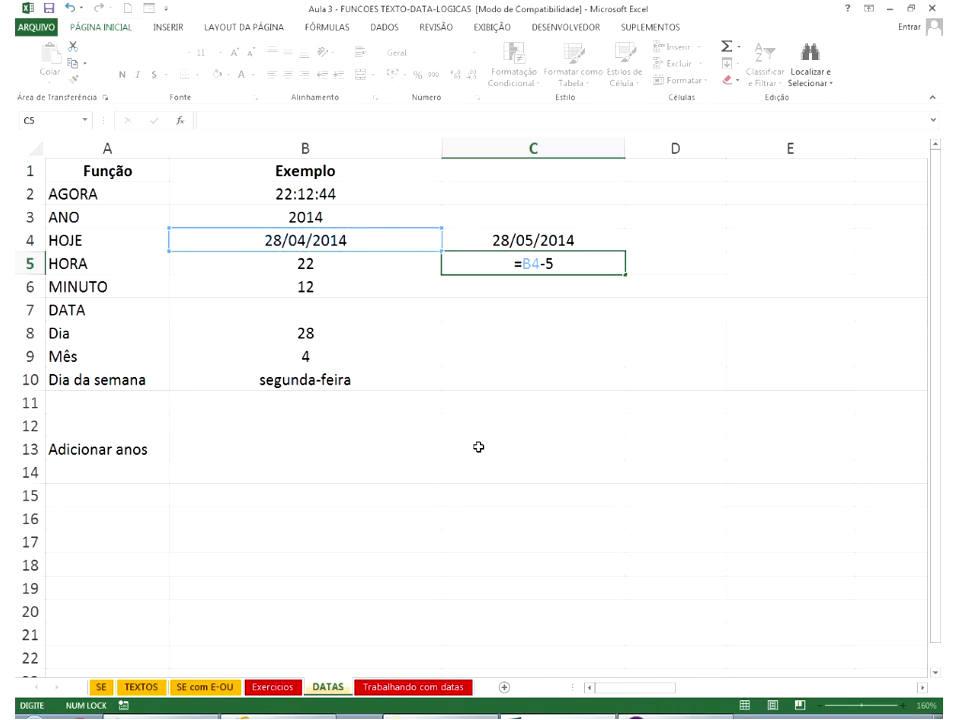
key(ctrl+Return)
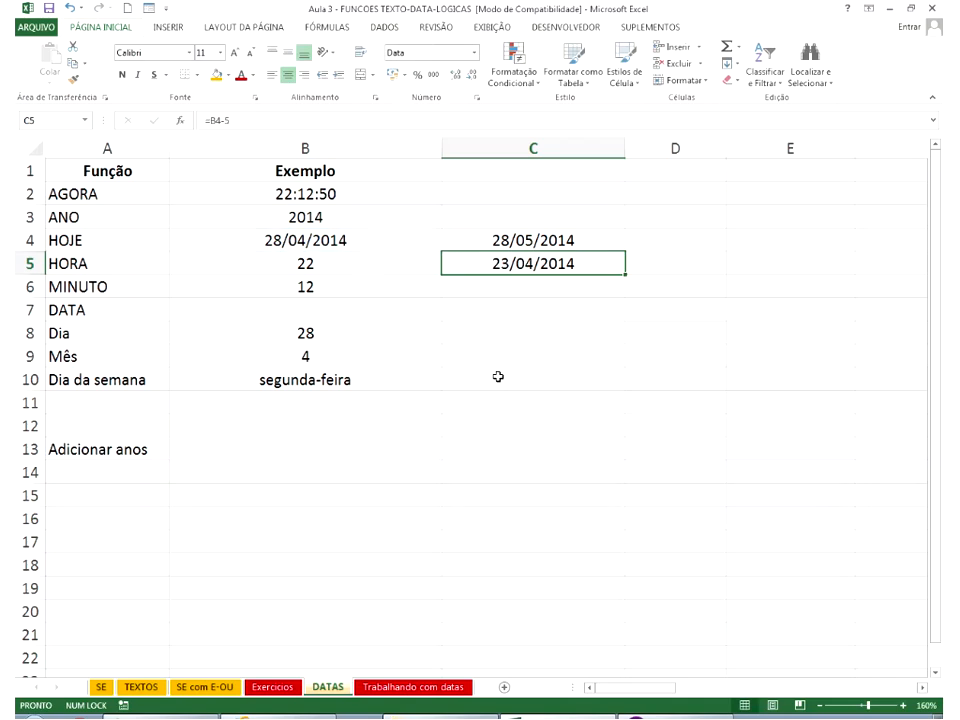
Enter the formula =ANO(B4)+4 in B13, on the Adicionar anos row, to add four years to the HOJE year.
click(251, 457)
text(=)
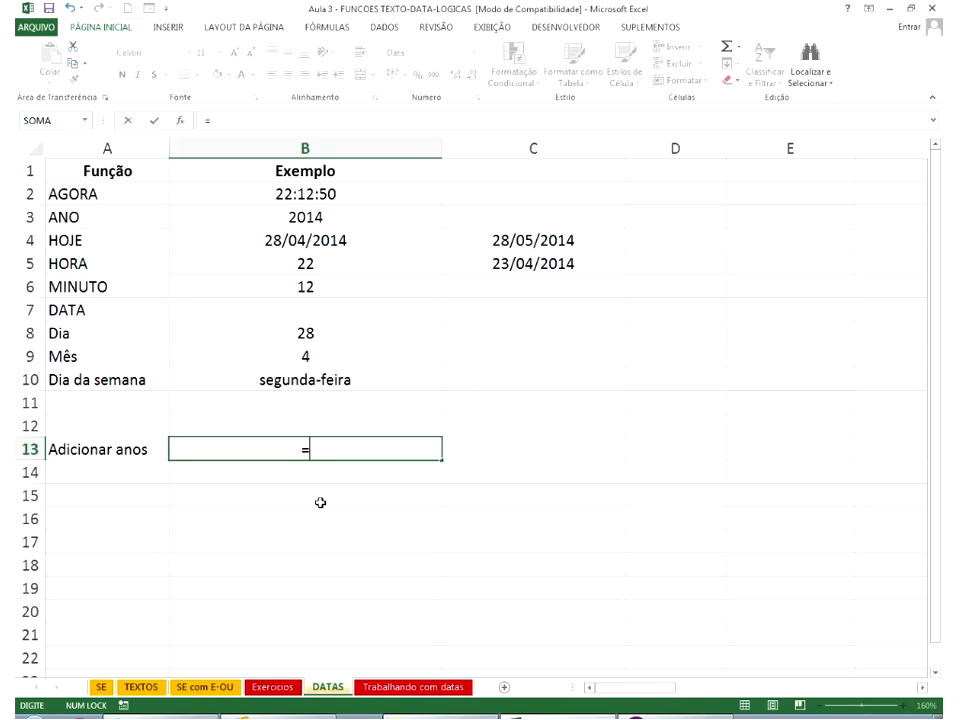
text(ano()
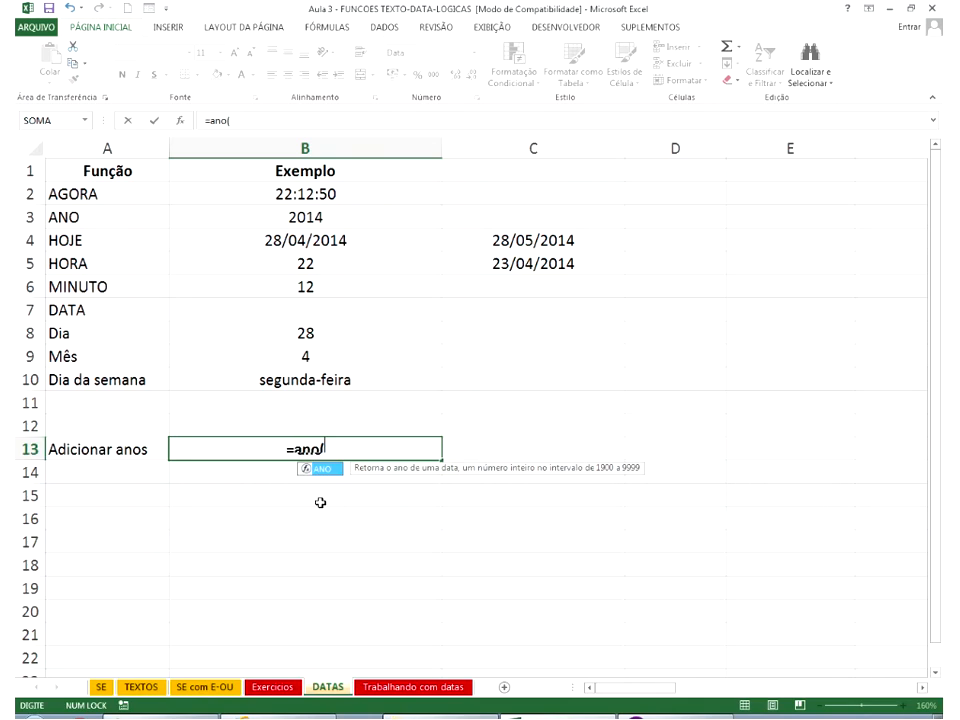
click(377, 237)
text()+4)
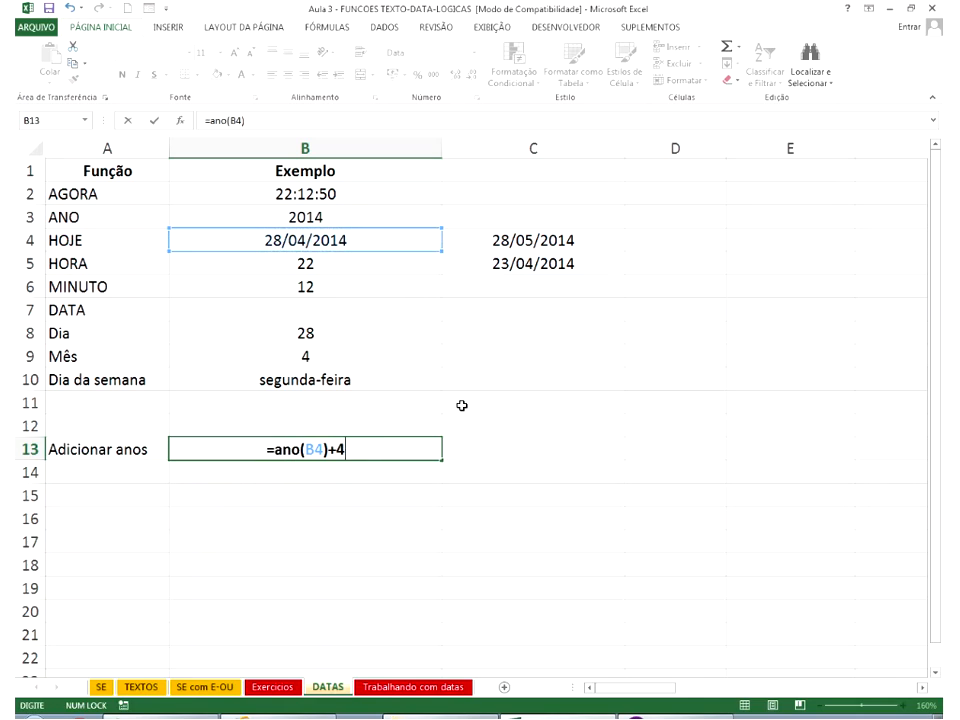
key(Return)
Format the Adicionar anos result in B13 as Número with no decimal places.
key(Up)
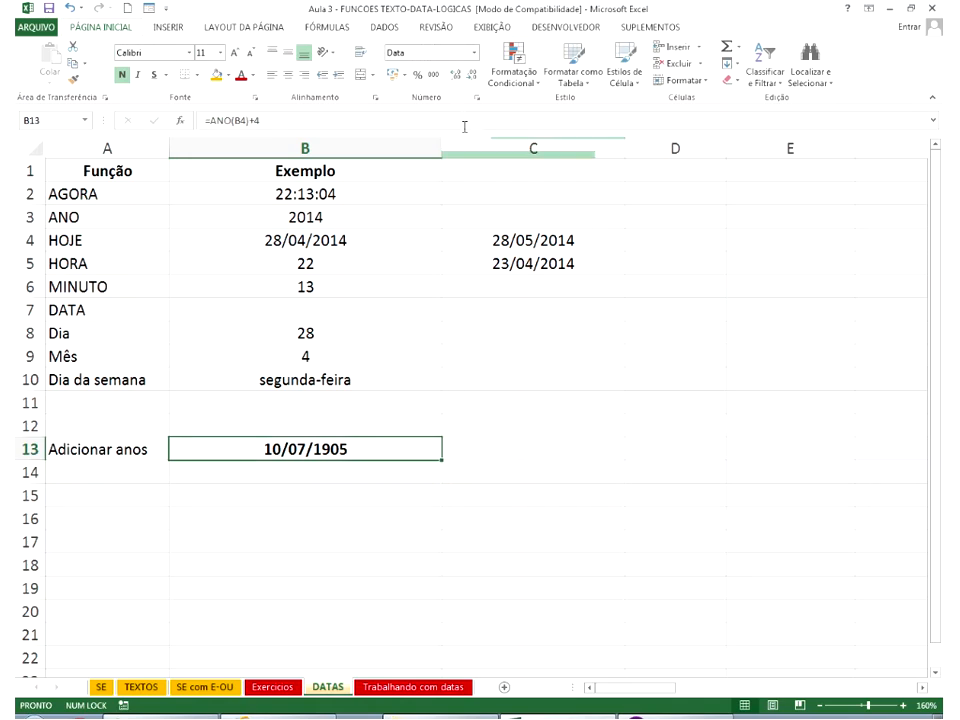
click(474, 52)
click(486, 133)
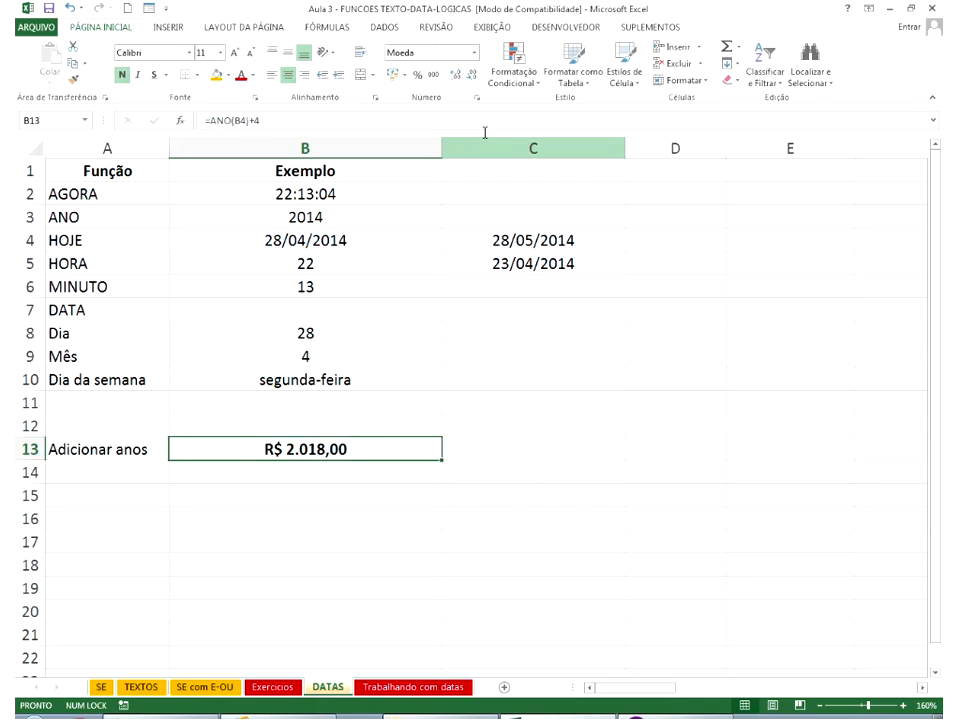
click(474, 52)
click(480, 100)
click(472, 75)
click(472, 75)
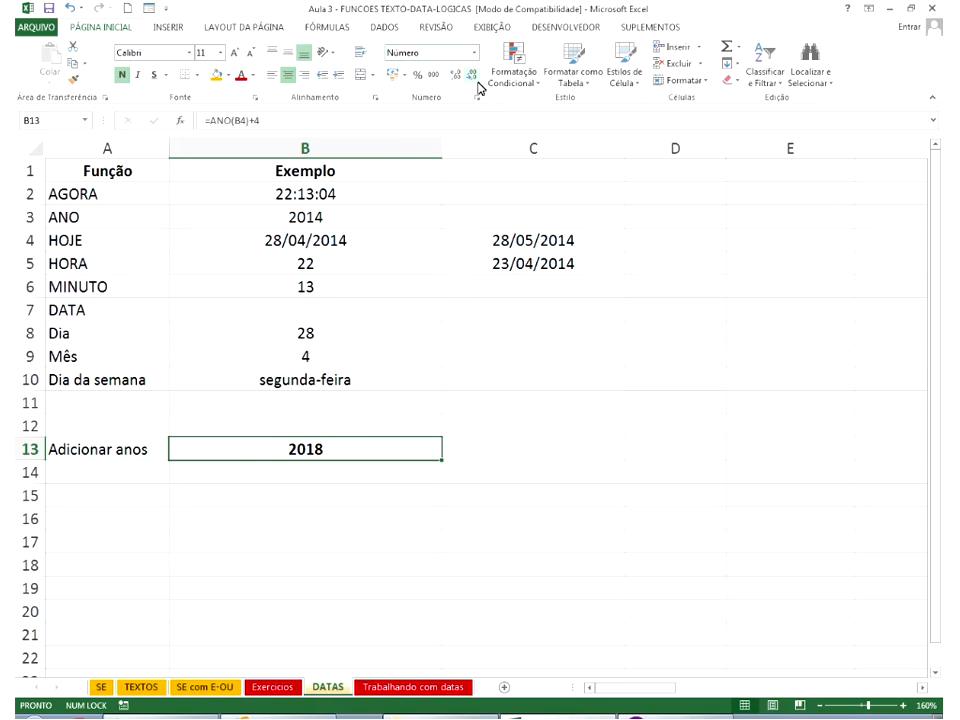
Try adding 60 to the month formula in B9 as =MÊS(B4)+60, and undo the change.
click(355, 355)
double_click(355, 355)
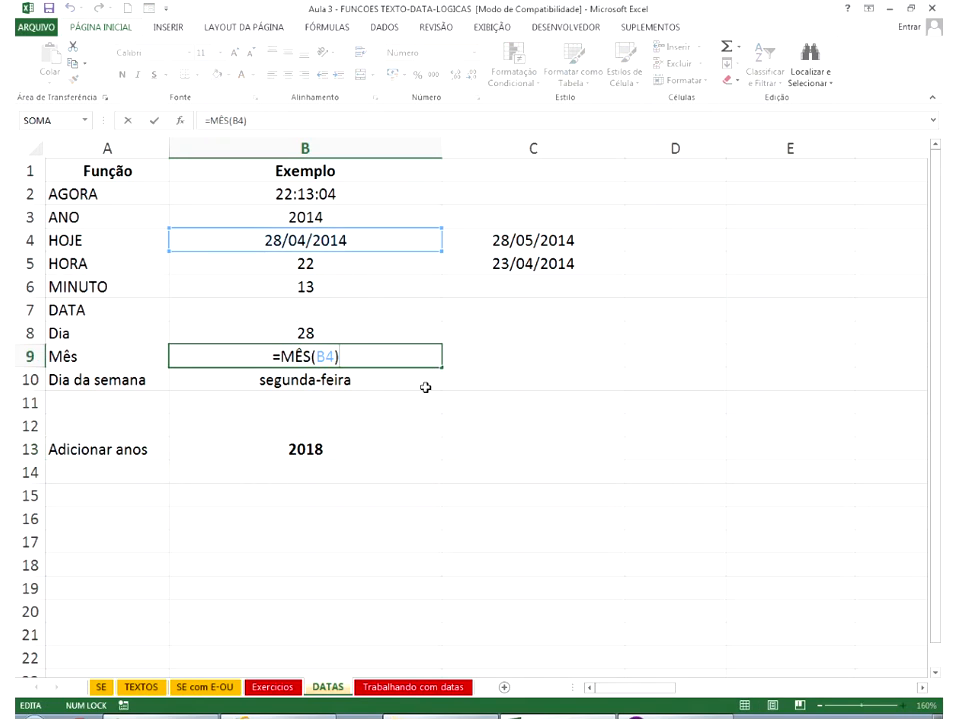
text(+)
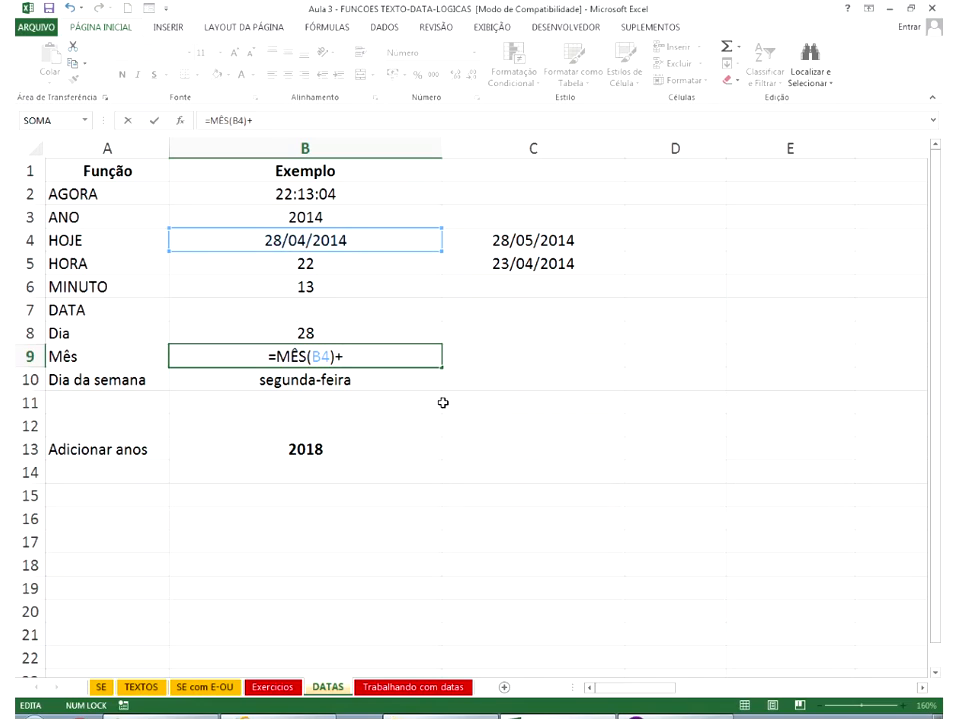
text(60)
key(Return)
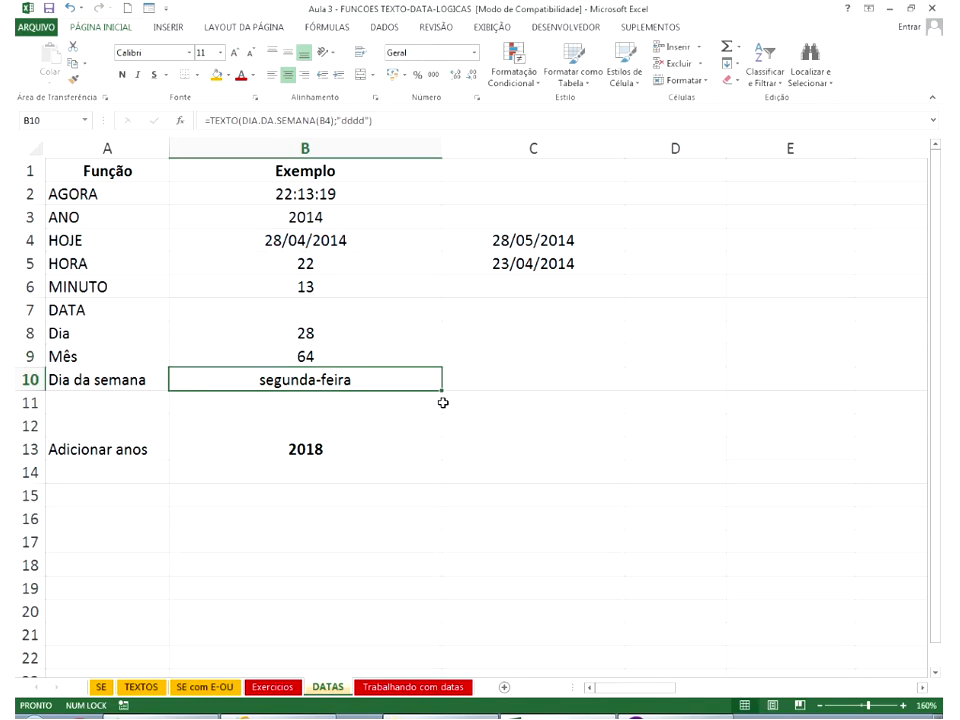
key(ctrl+z)
key(Down)
key(Down)
key(Down)
key(Down)
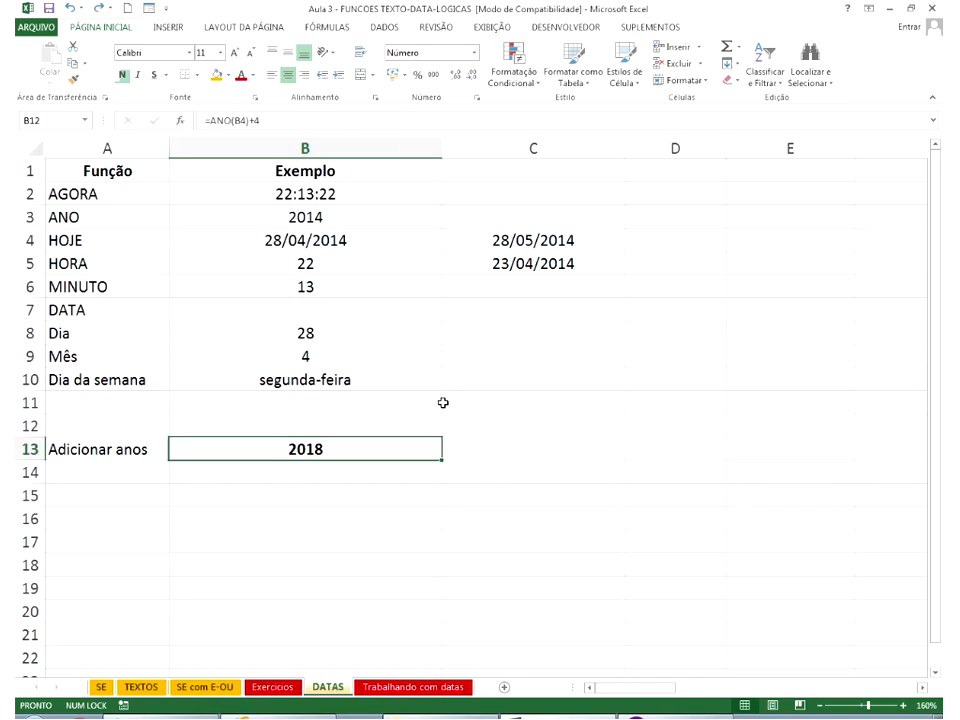
click(443, 402)
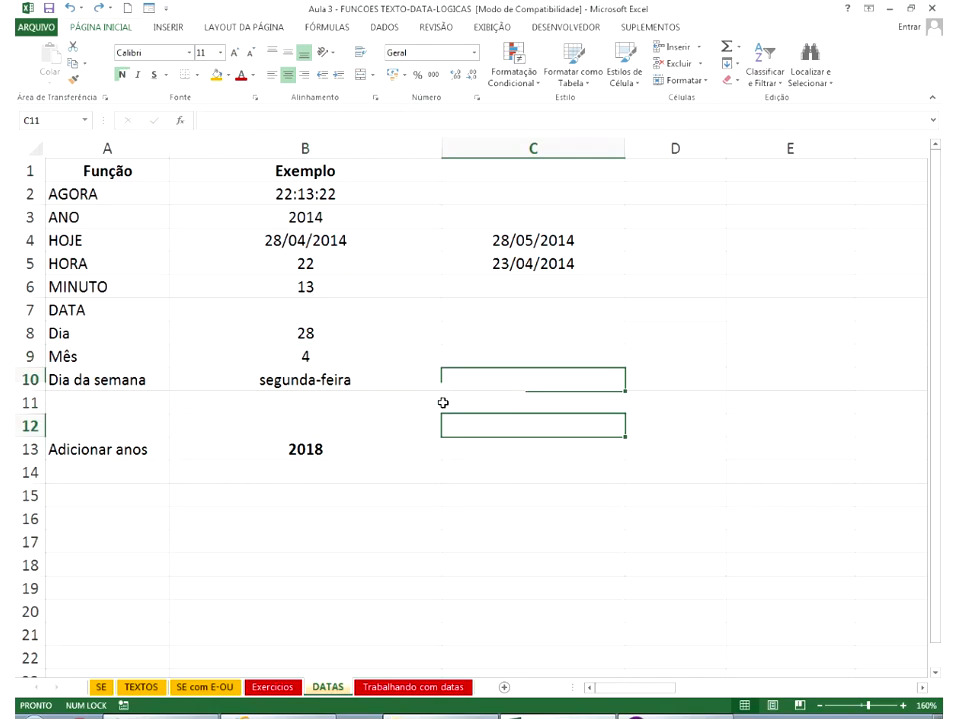
Enter the formula =C5+(360*12) in cell C6 of the DATAS sheet.
key(Up)
key(Up)
key(Up)
key(Up)
key(Up)
key(Up)
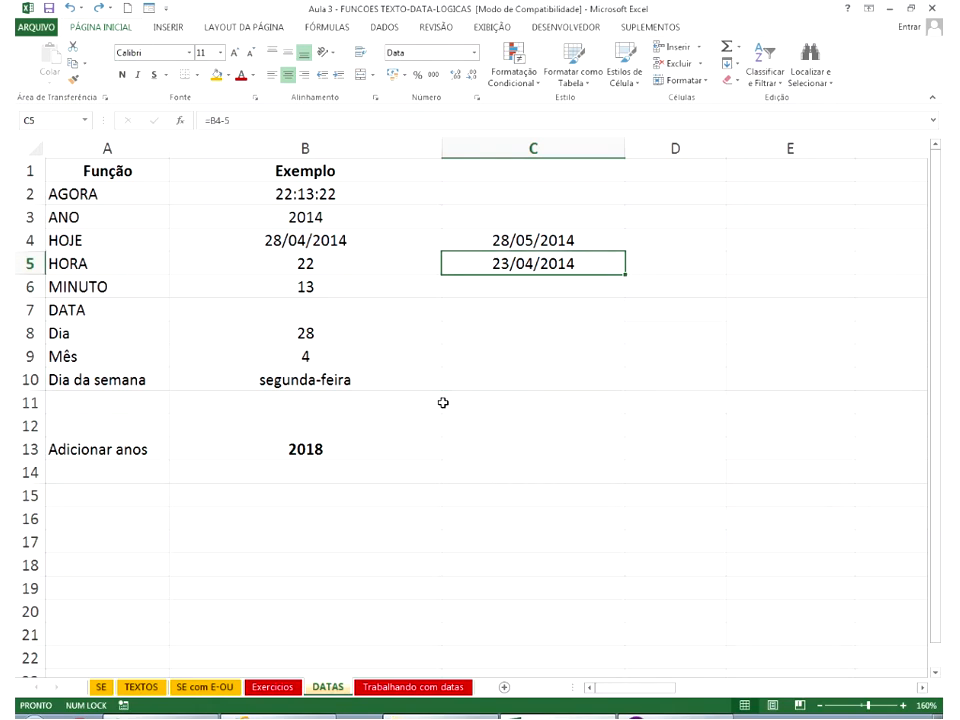
key(Down)
text(=)
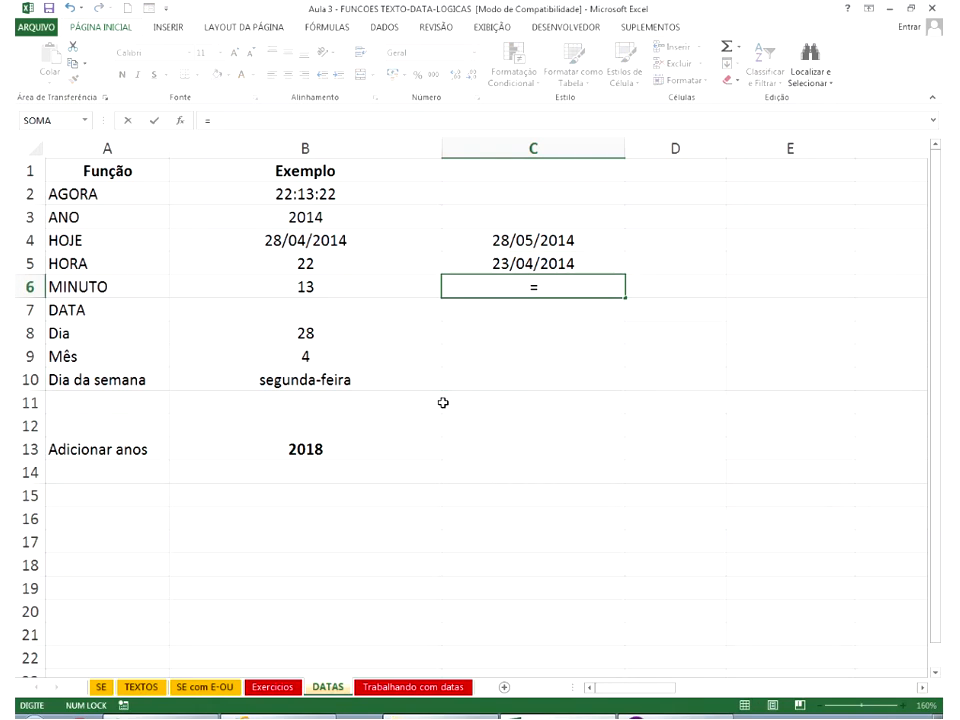
click(538, 266)
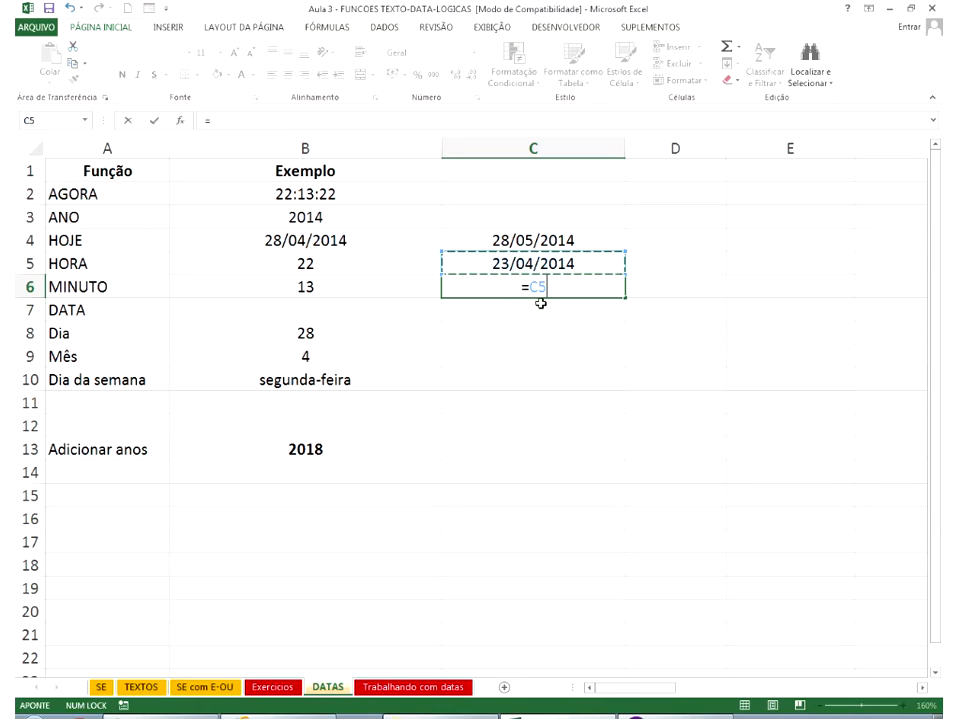
text(+)
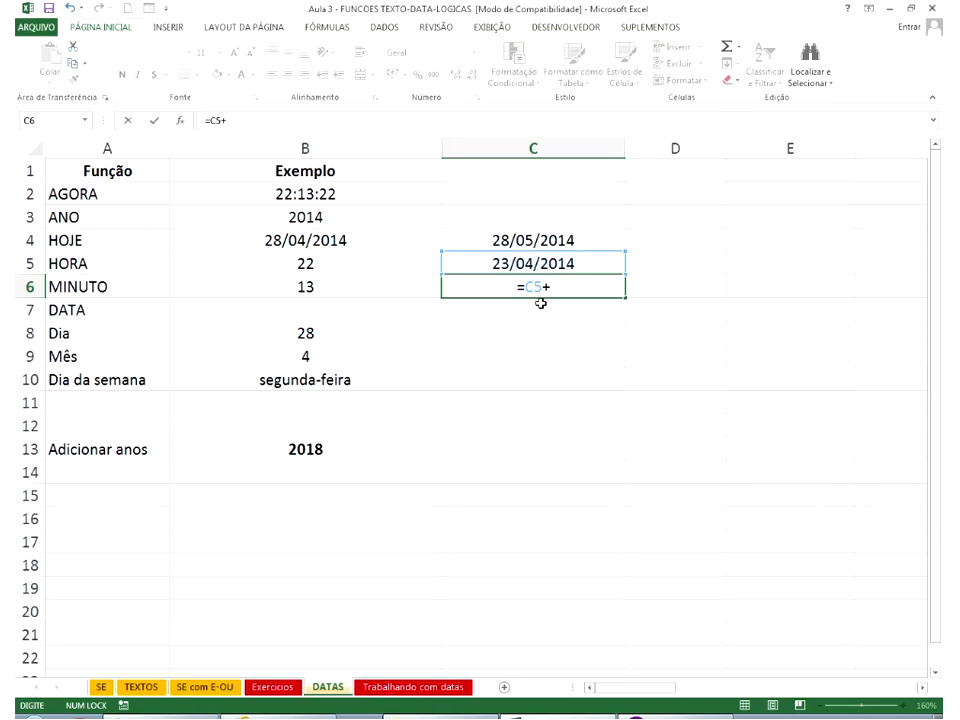
text((36)
key(BackSpace)
key(BackSpace)
key(BackSpace)
text((12)
key(BackSpace)
key(BackSpace)
key(BackSpace)
key(BackSpace)
text(+(360)
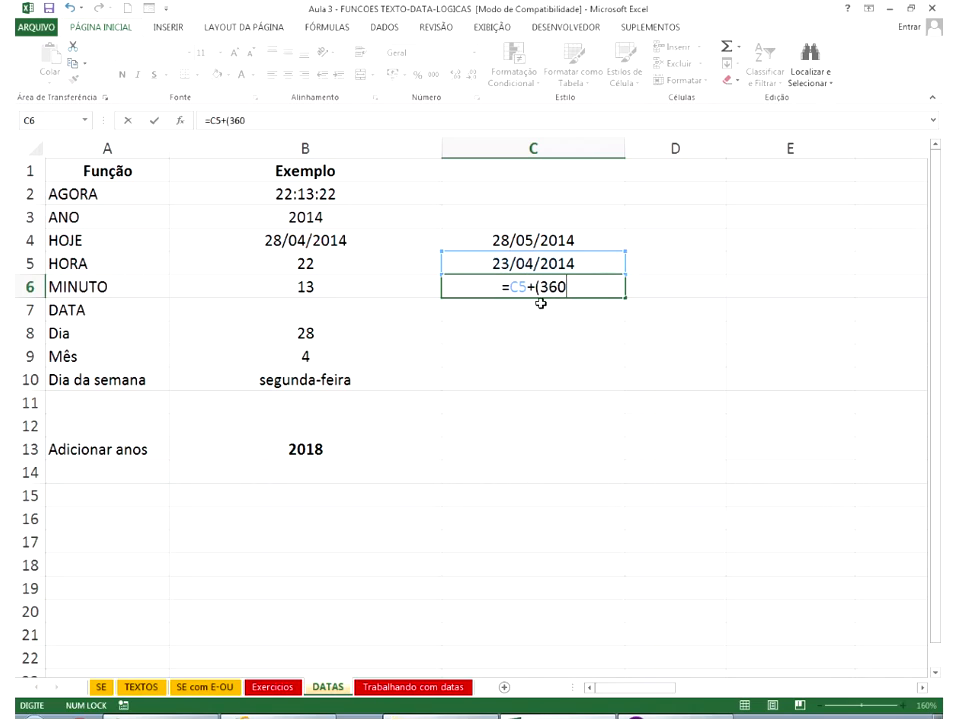
text(*12)
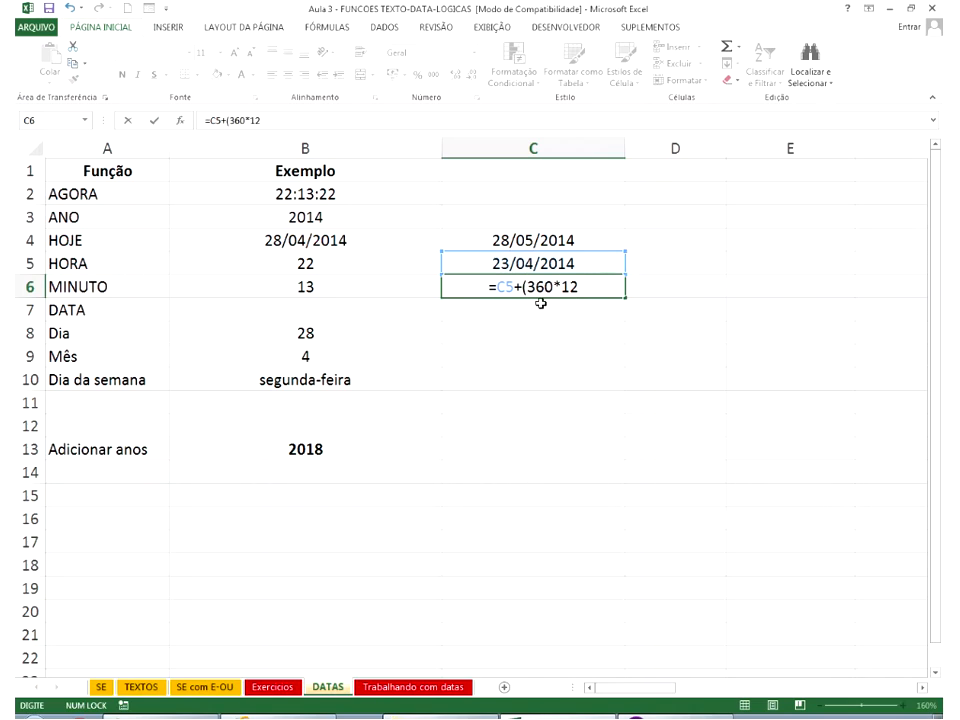
text())
key(Return)
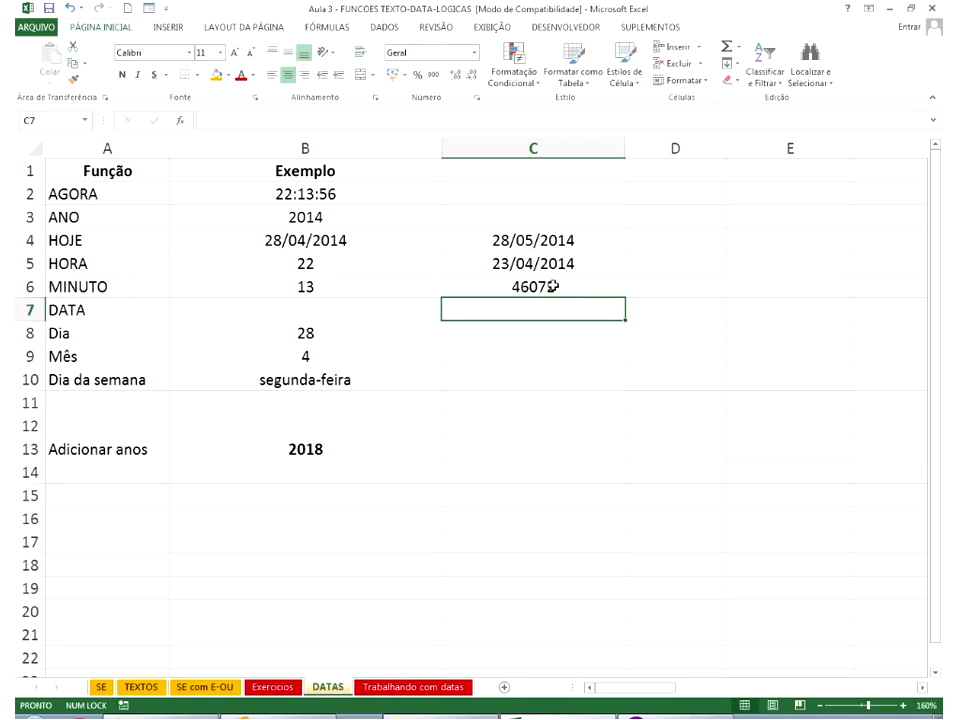
Format cell C6 as a short date (Data Abreviada).
click(541, 286)
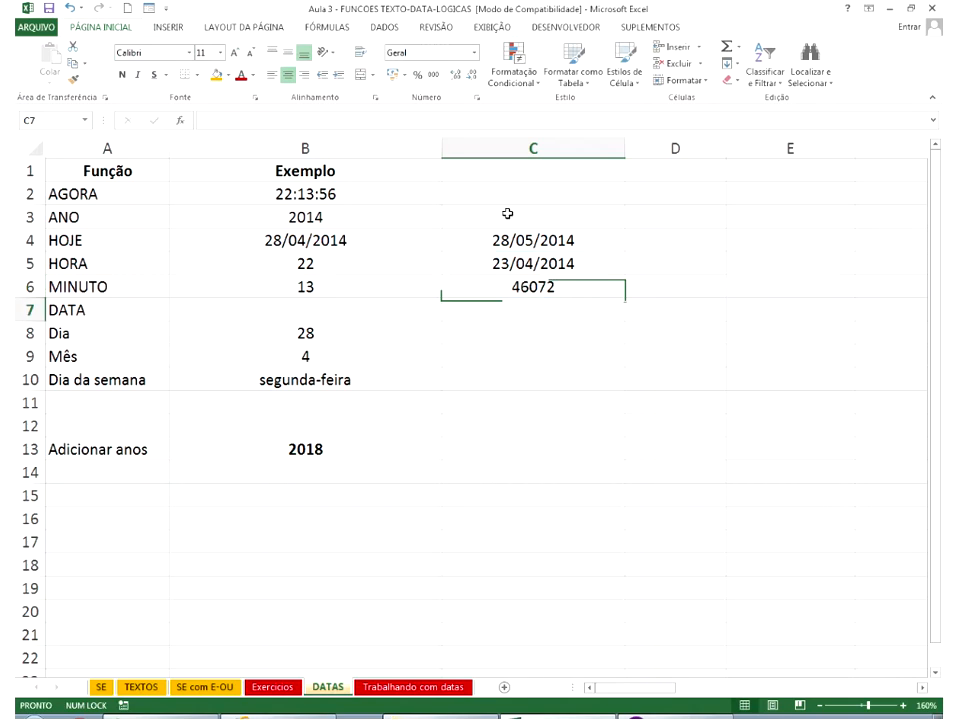
click(476, 53)
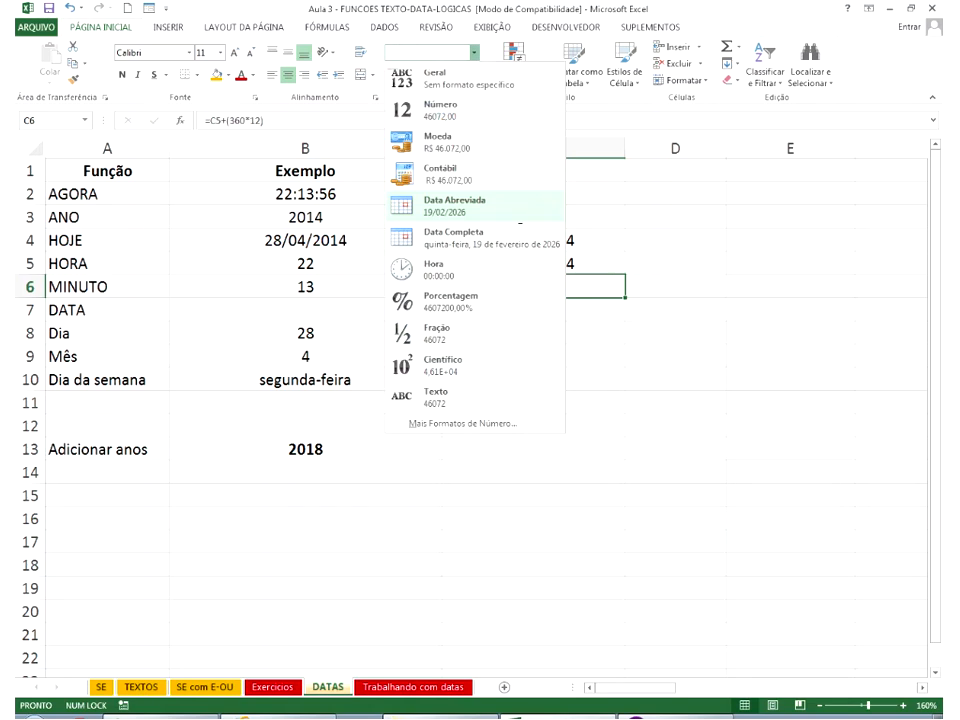
click(455, 205)
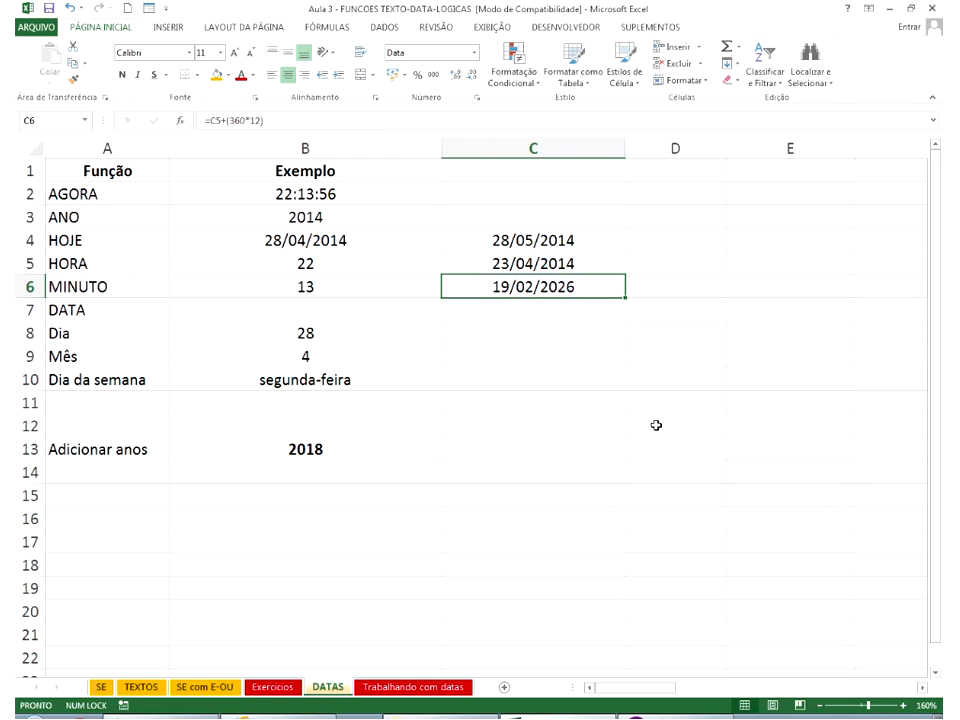
Switch to the Trabalhando com datas sheet and go across the first record from Valor to Mensagem.
click(405, 688)
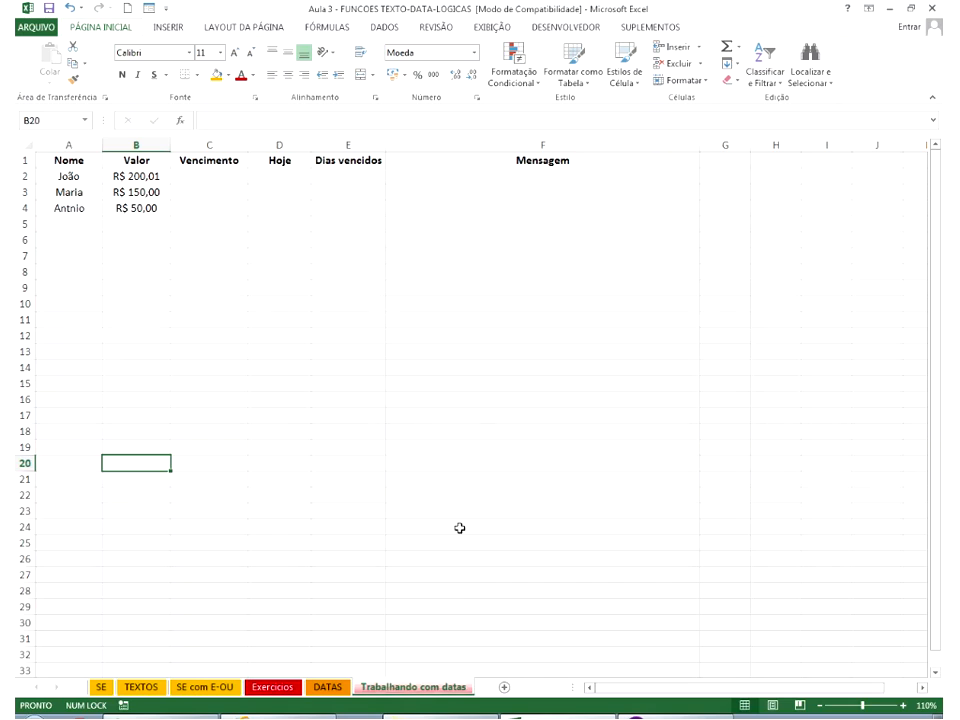
scroll(459, 527, up, 3)
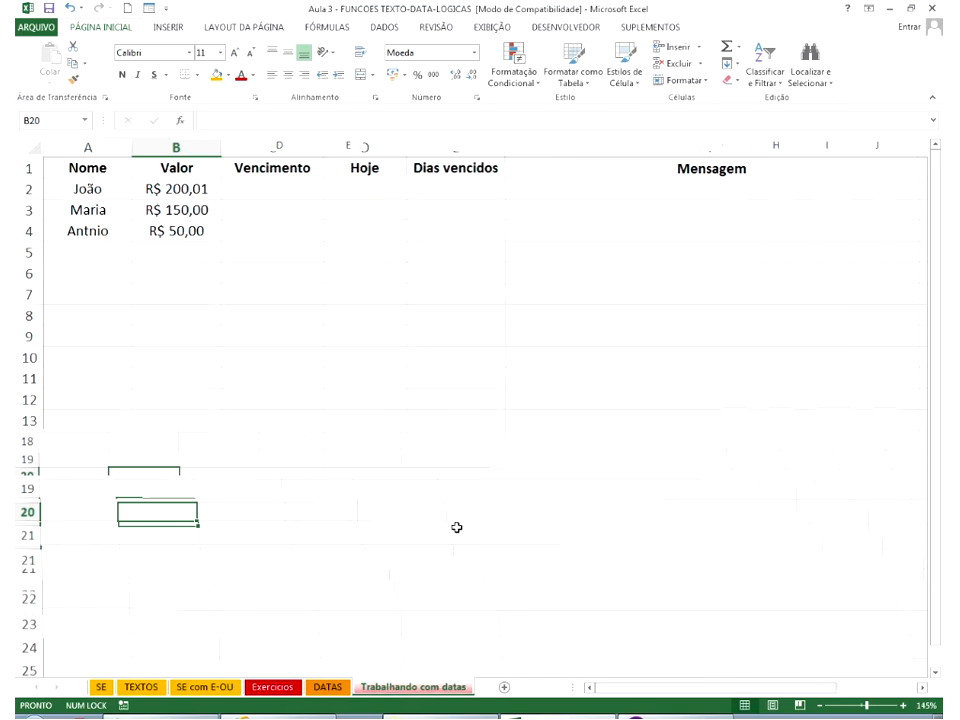
click(173, 189)
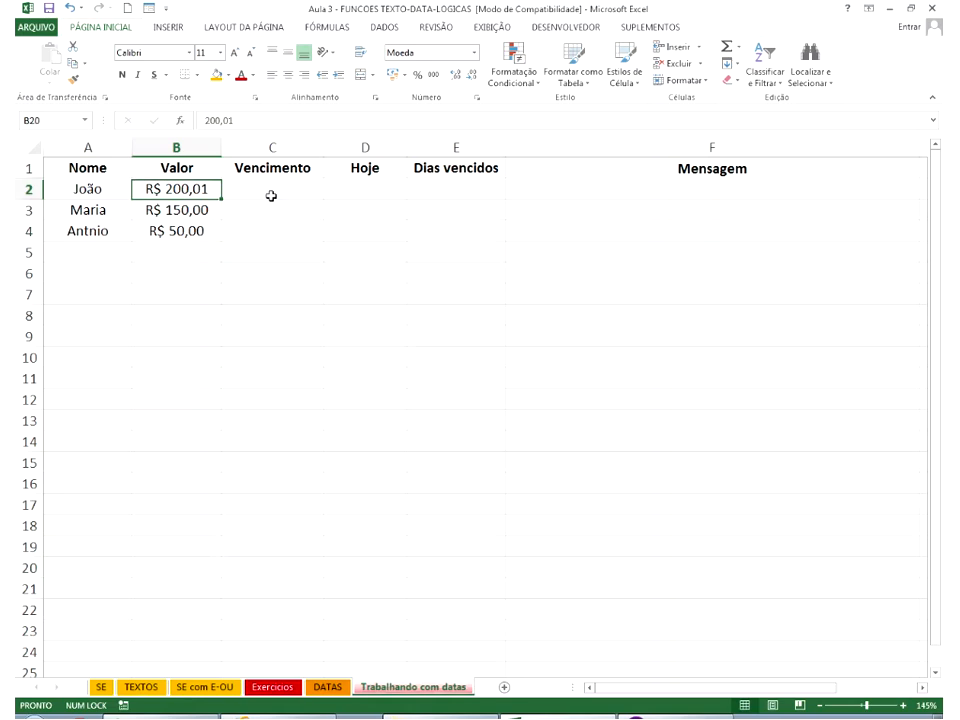
key(Right)
key(Right)
key(Right)
key(Right)
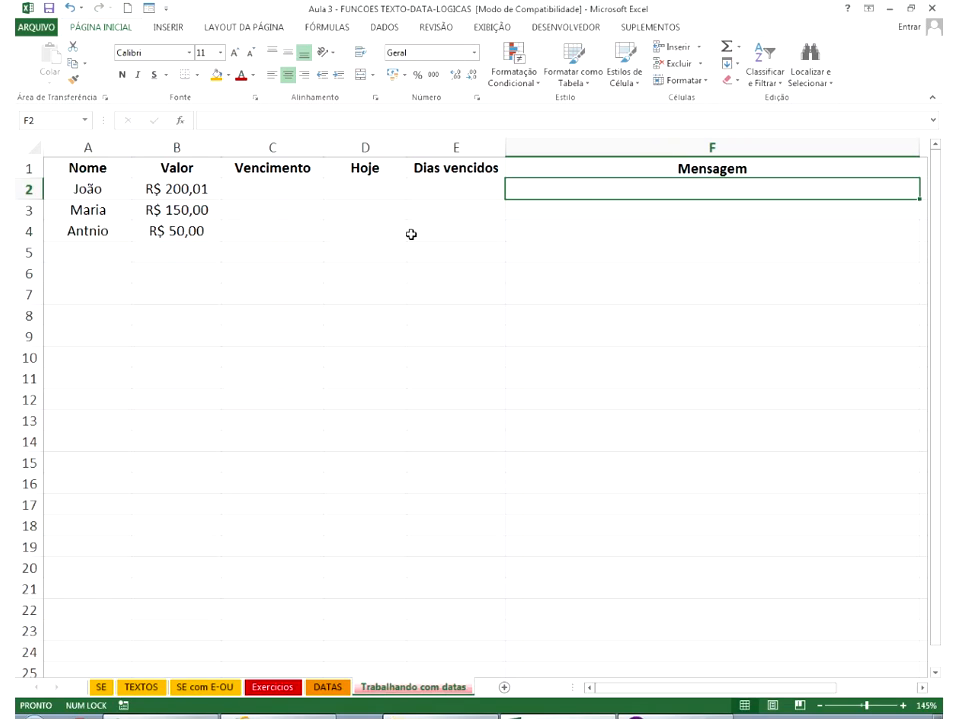
Enter the due dates 15/4, 22/4 and 29/4 in the Vencimento cells C2 to C4.
click(258, 186)
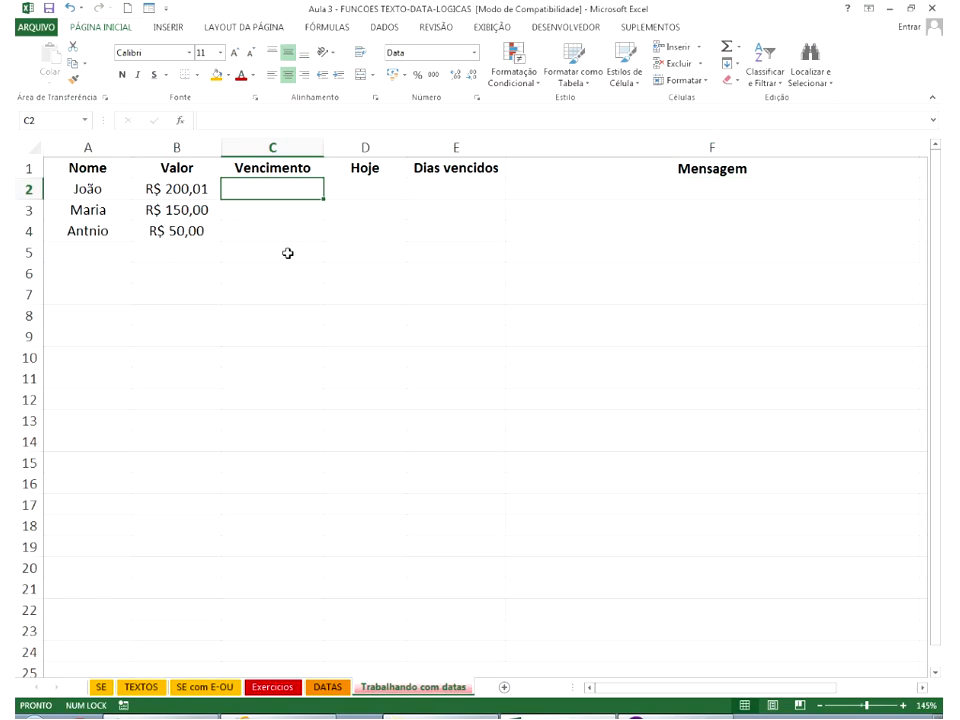
text(15/4)
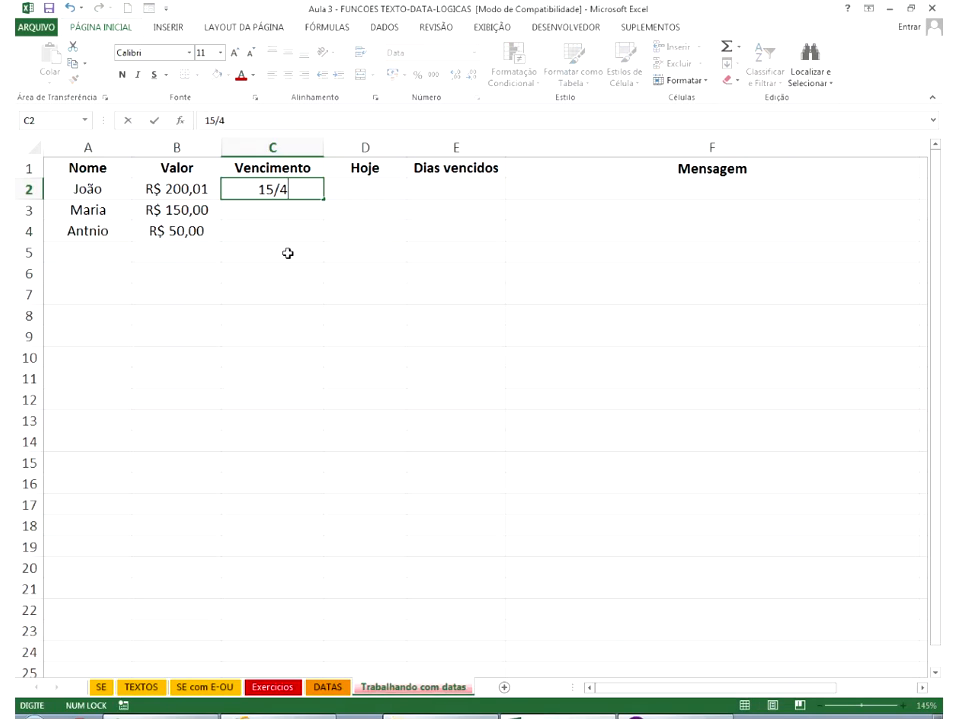
key(Return)
text(22/4)
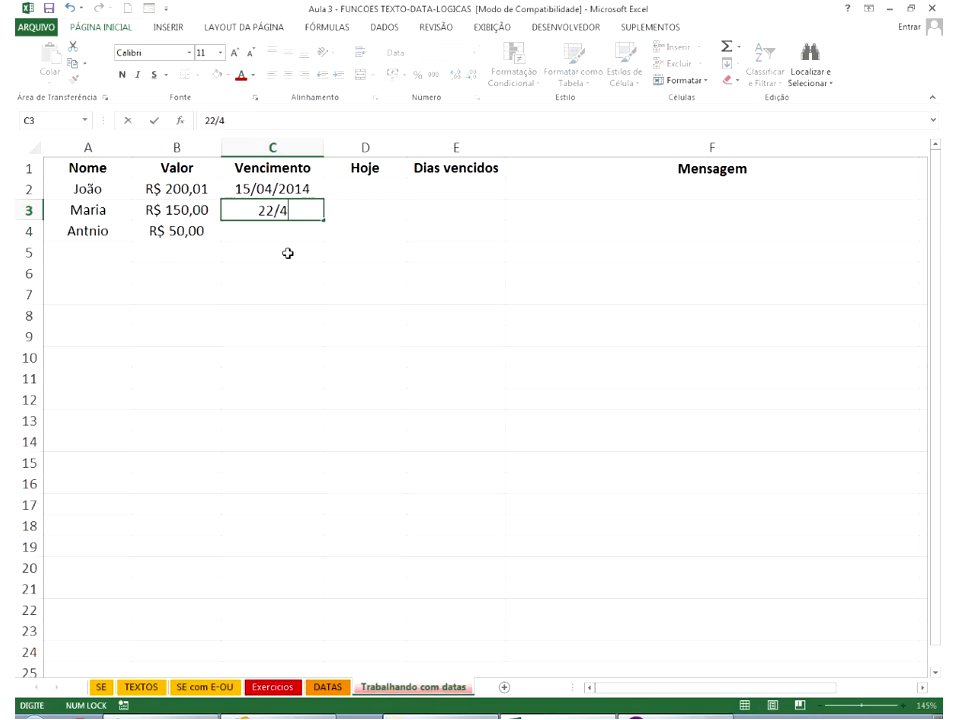
key(Return)
text(29/4)
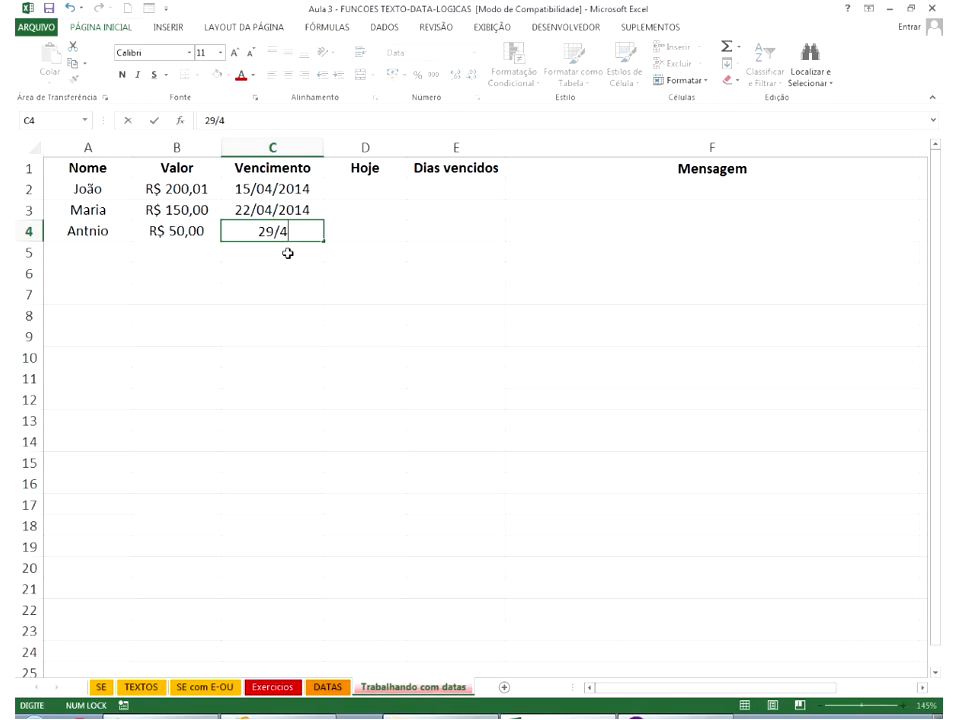
key(Return)
text(2)
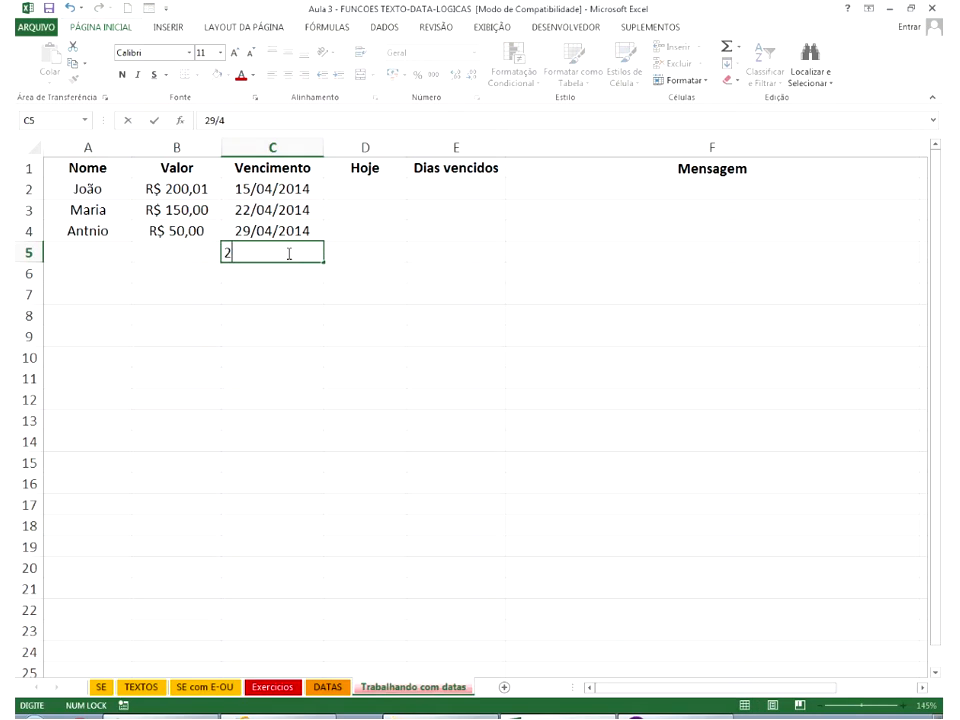
key(BackSpace)
Enter =hoje() in D2 and fill it down to D4 in the Hoje column.
key(Up)
key(Right)
key(Up)
key(Up)
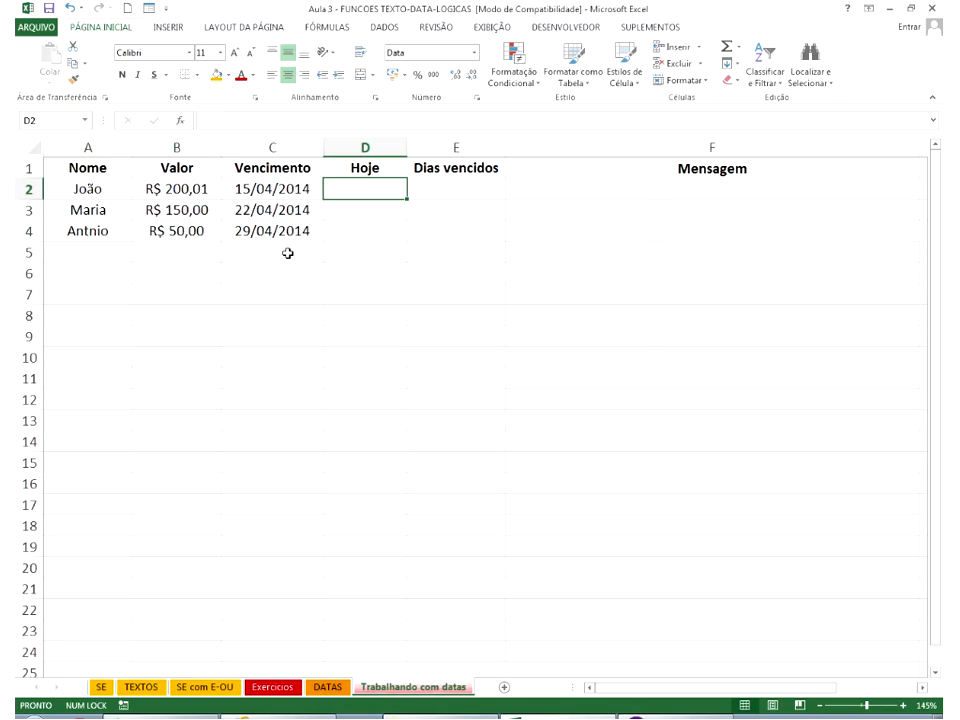
text(=ho)
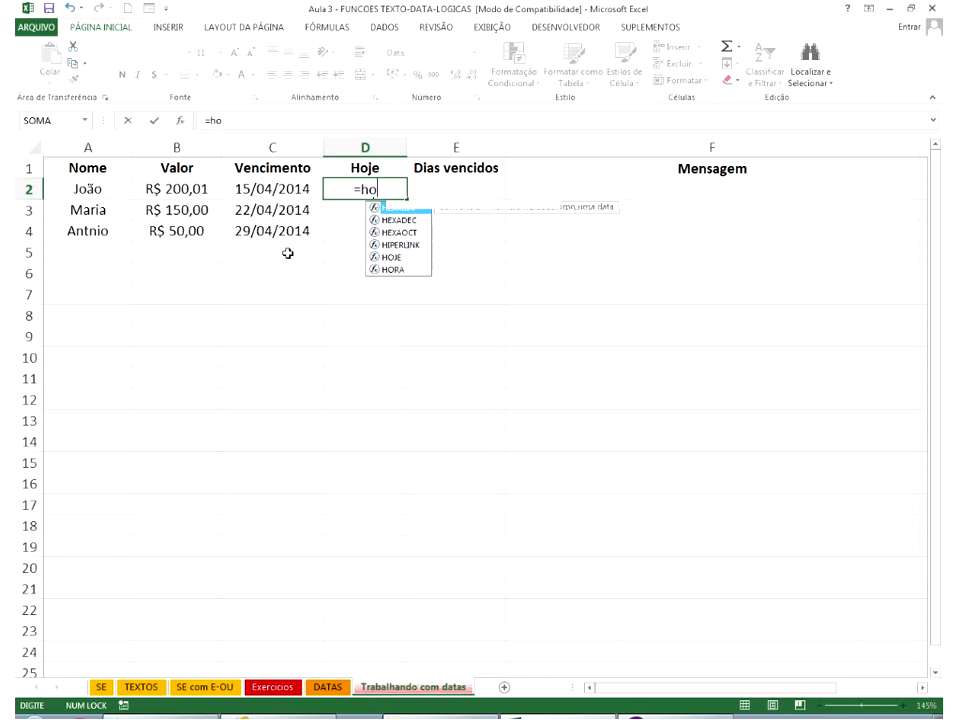
text(je())
key(Return)
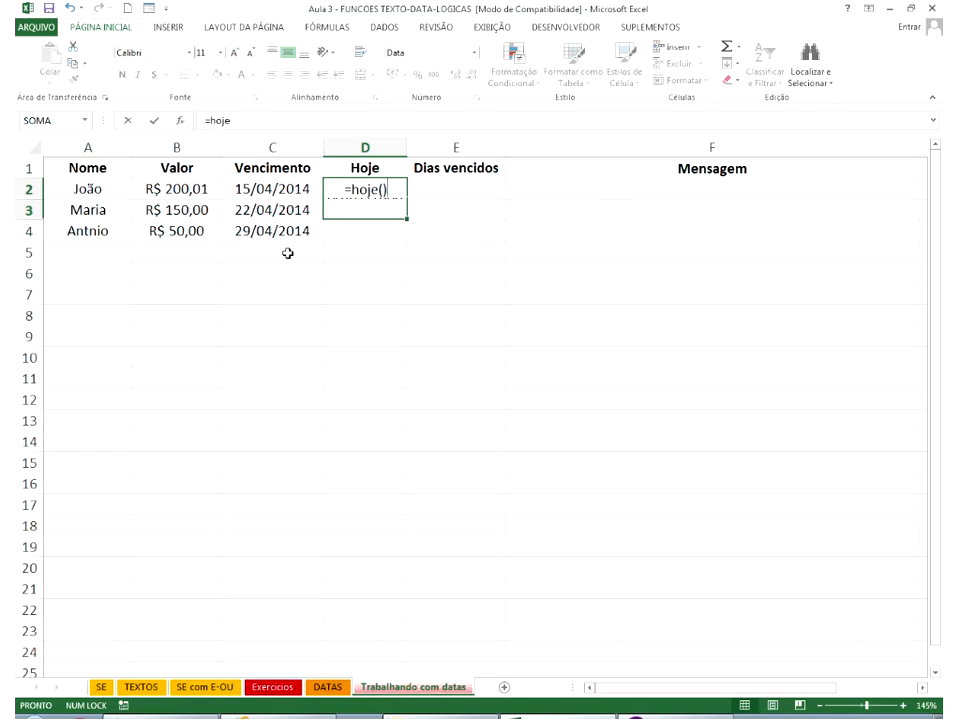
click(381, 189)
drag(405, 197, 469, 330)
Widen the Dias vencidos column slightly.
click(474, 189)
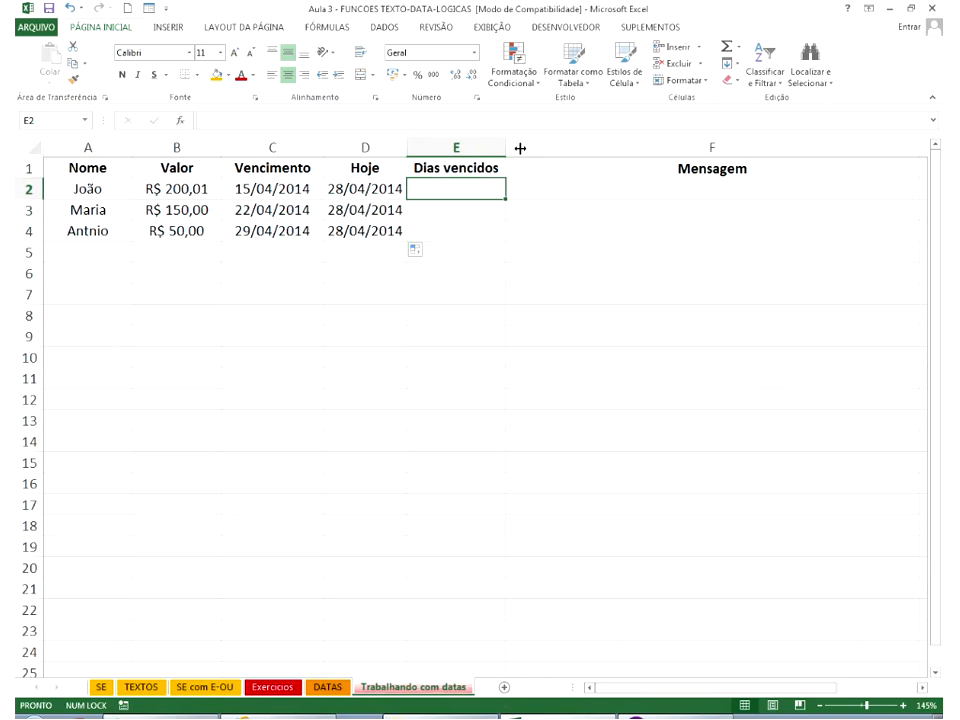
drag(507, 148, 520, 148)
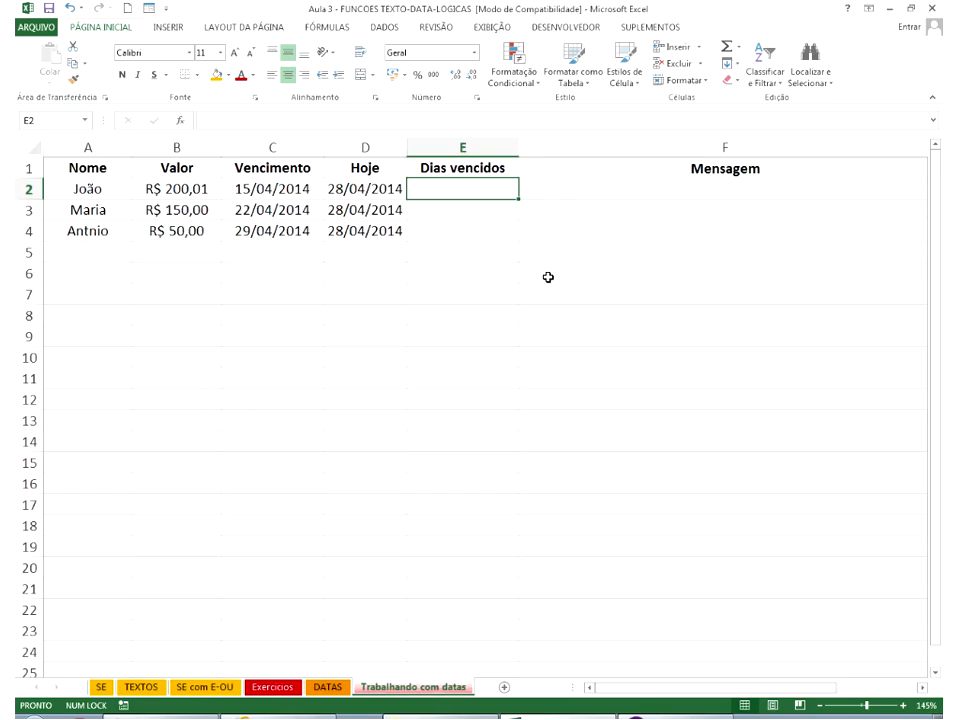
Calculate the first record's overdue days in E2 with the formula =D2-C2.
text(=)
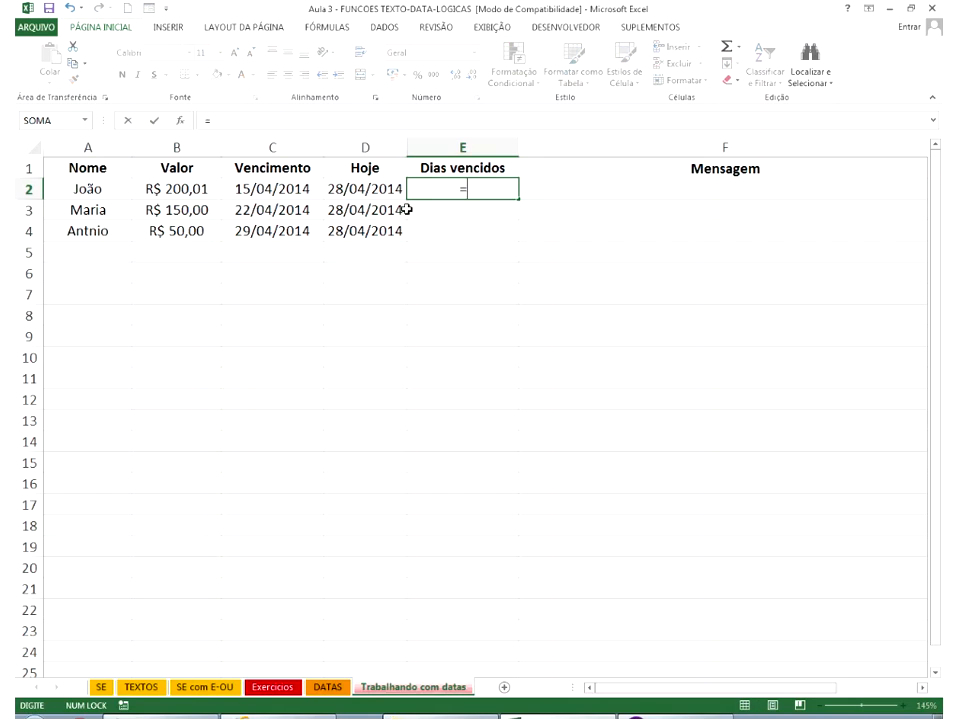
click(358, 189)
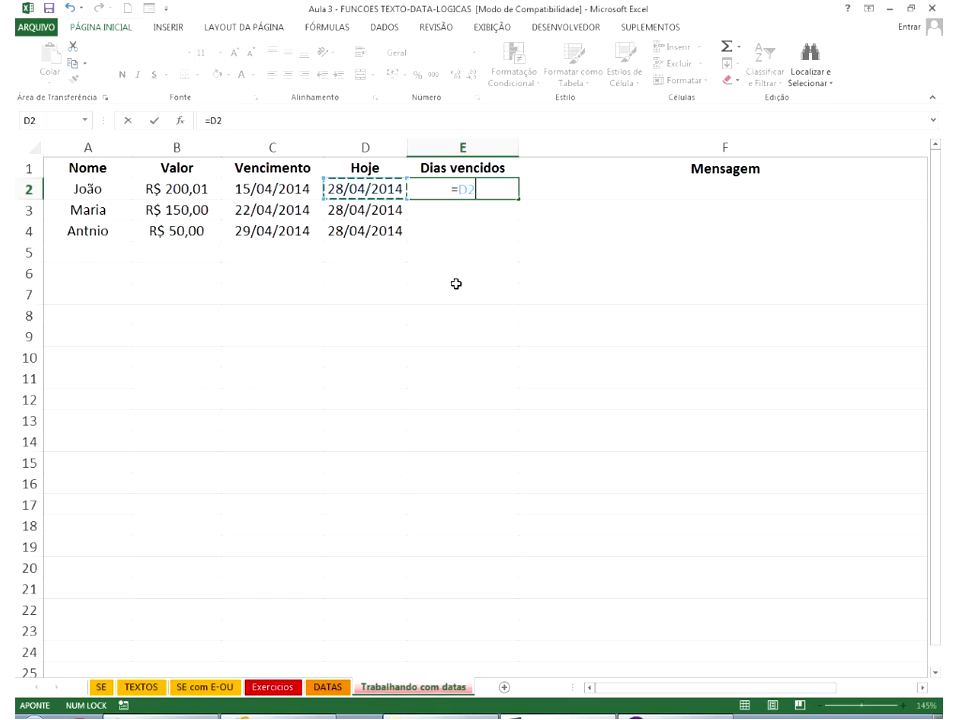
text(-)
click(281, 189)
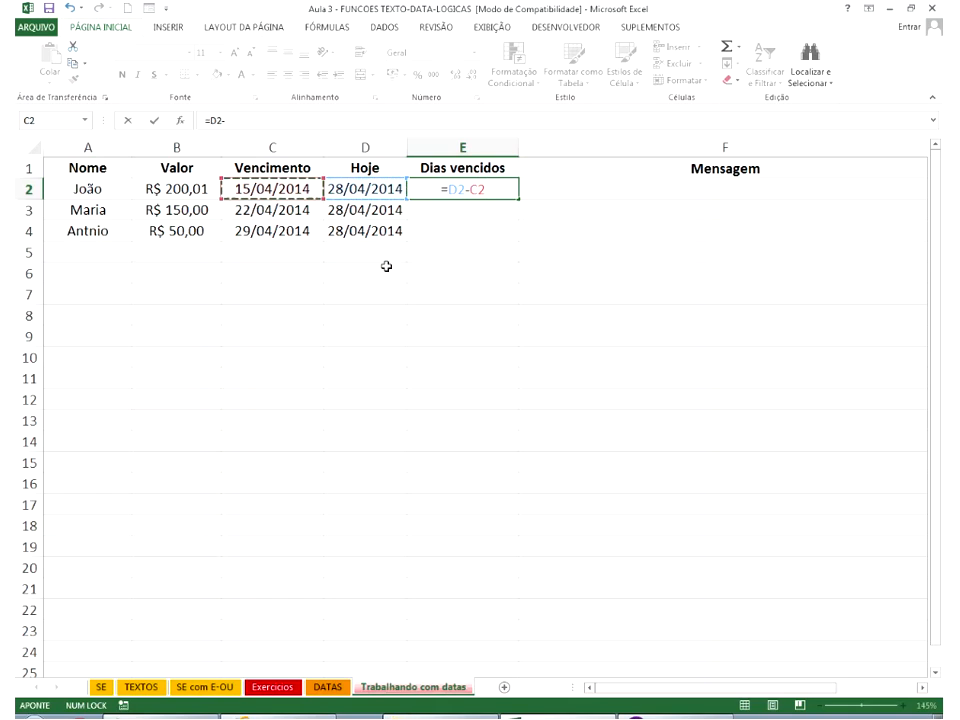
key(Return)
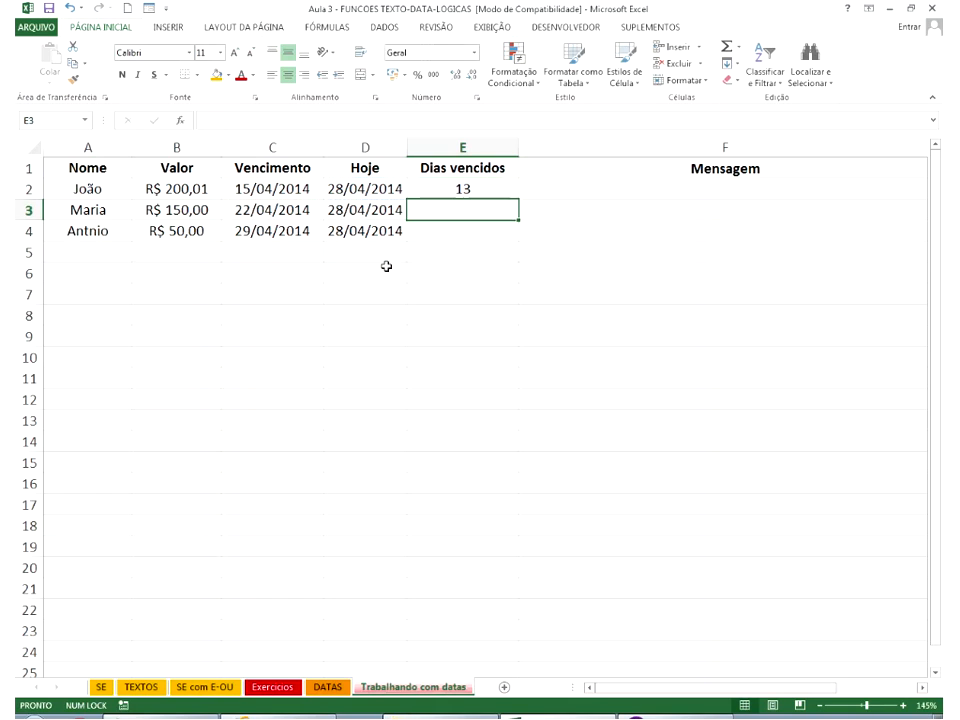
Replace the overdue-days formula in E2 with =dias360(C2;D2).
key(Up)
text(=d)
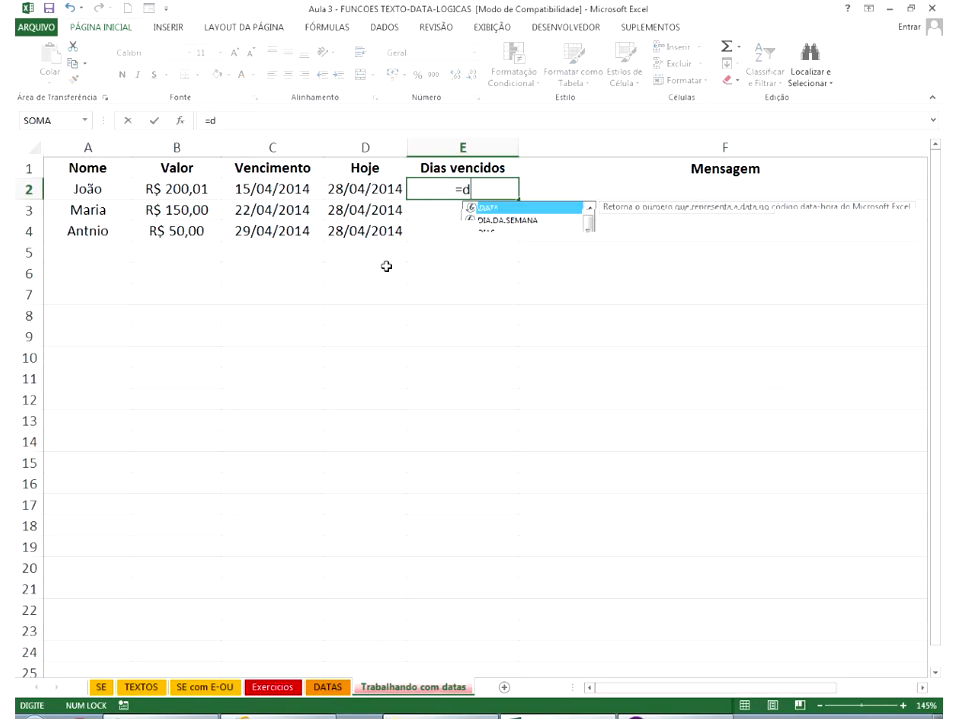
text(ias362)
key(BackSpace)
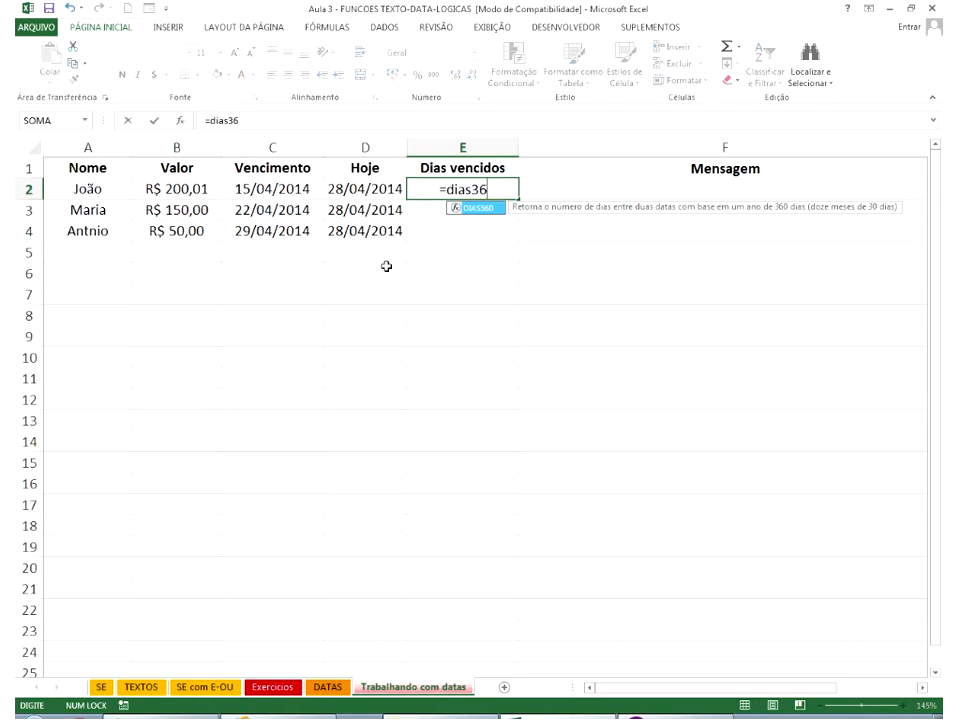
text(0()
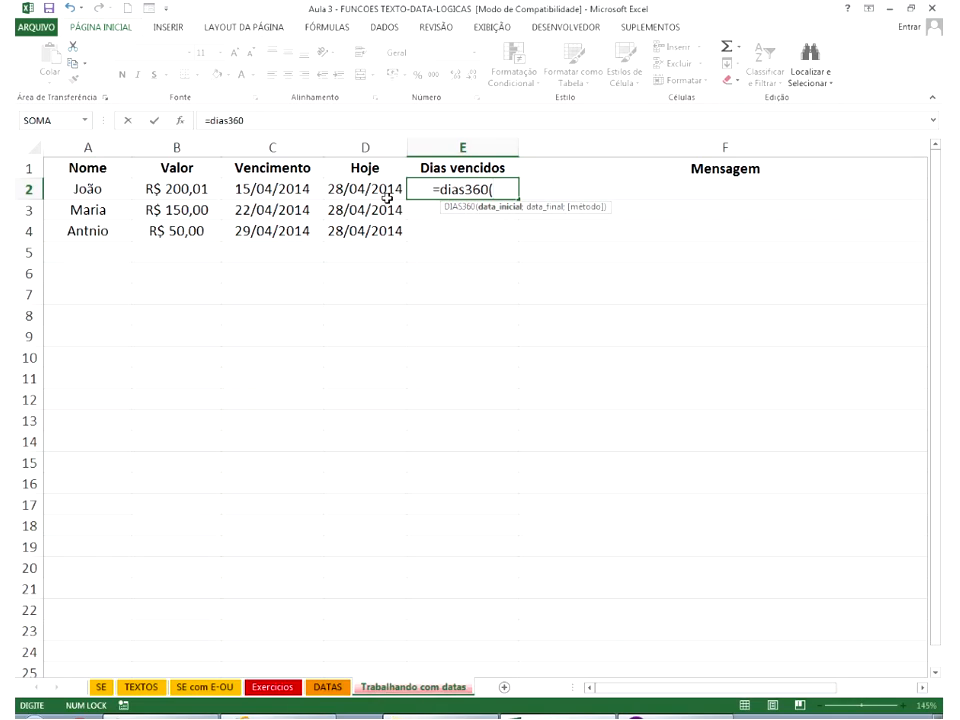
click(272, 184)
text(;)
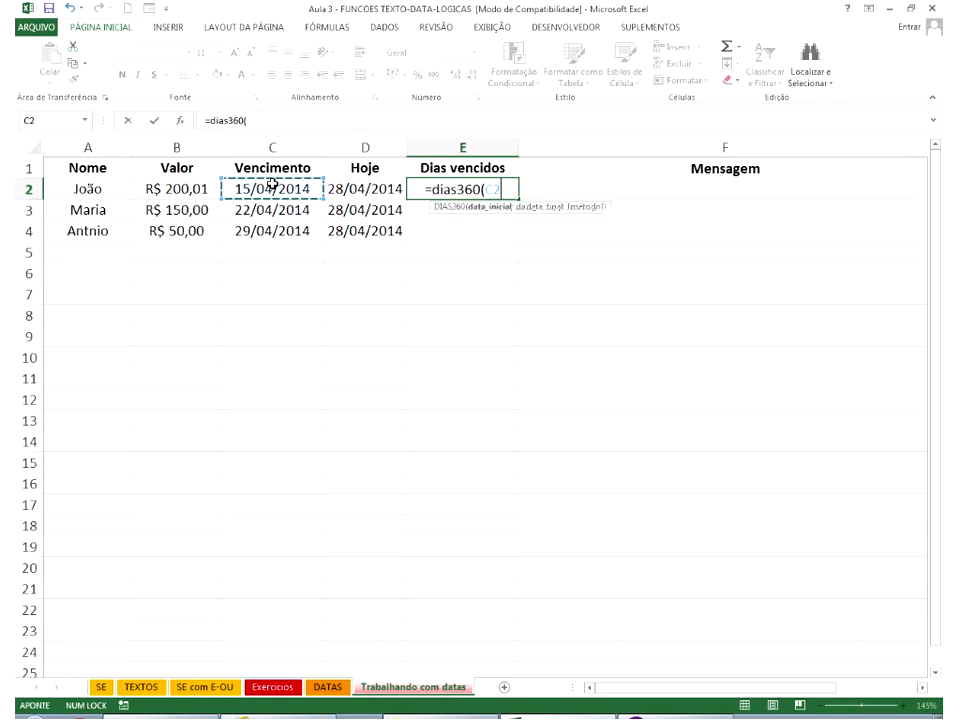
click(348, 193)
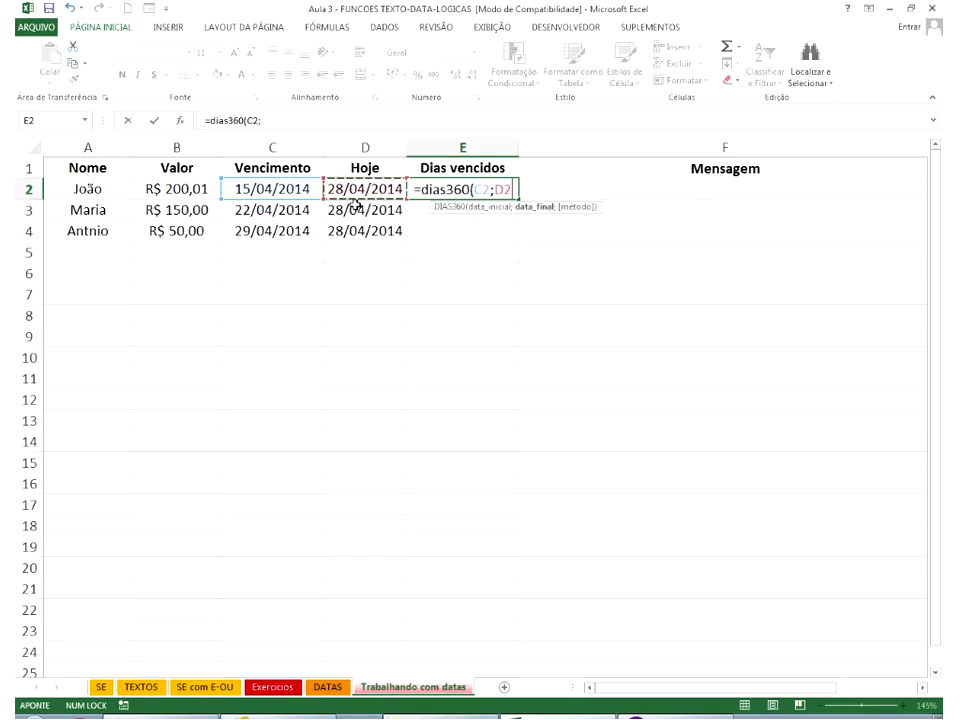
text())
key(Return)
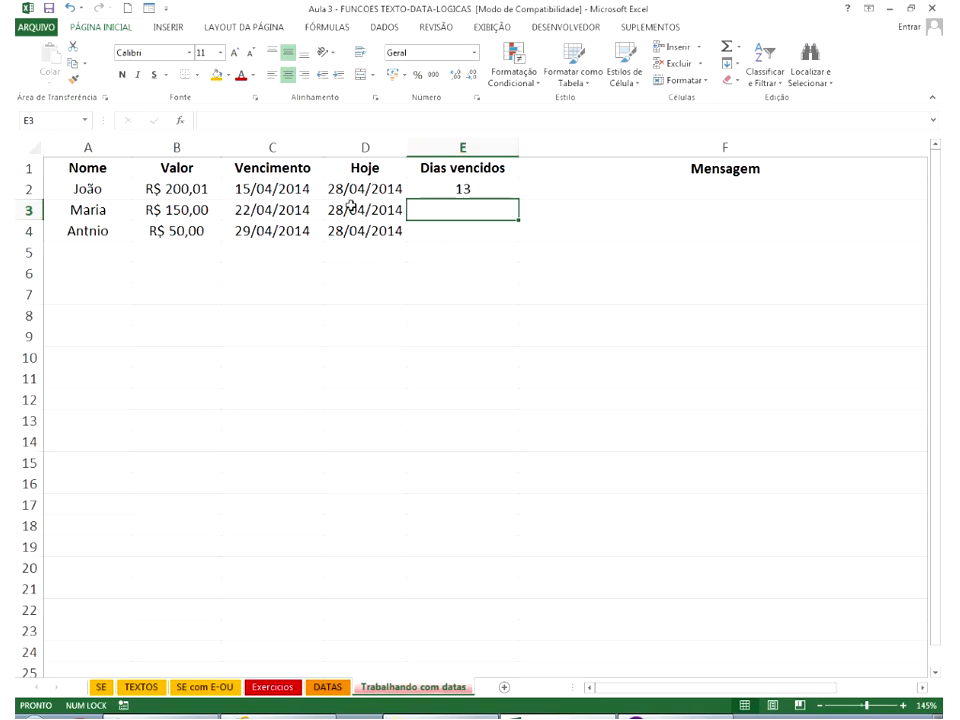
click(153, 190)
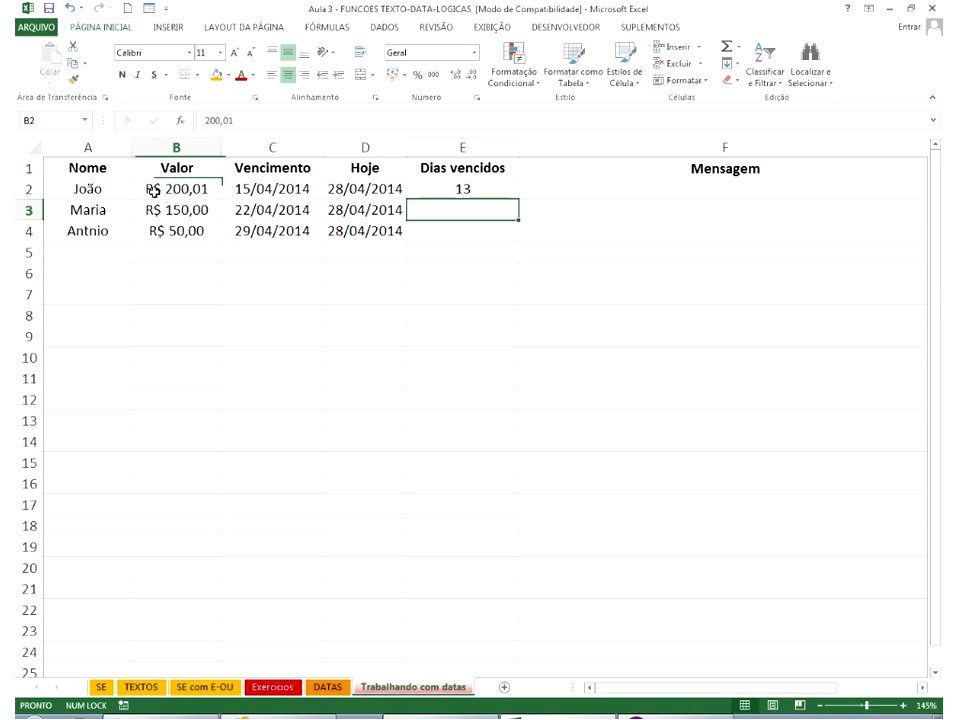
Fill the overdue-days formula from E2 down to E4 in the Dias vencidos column.
click(436, 186)
drag(518, 199, 514, 240)
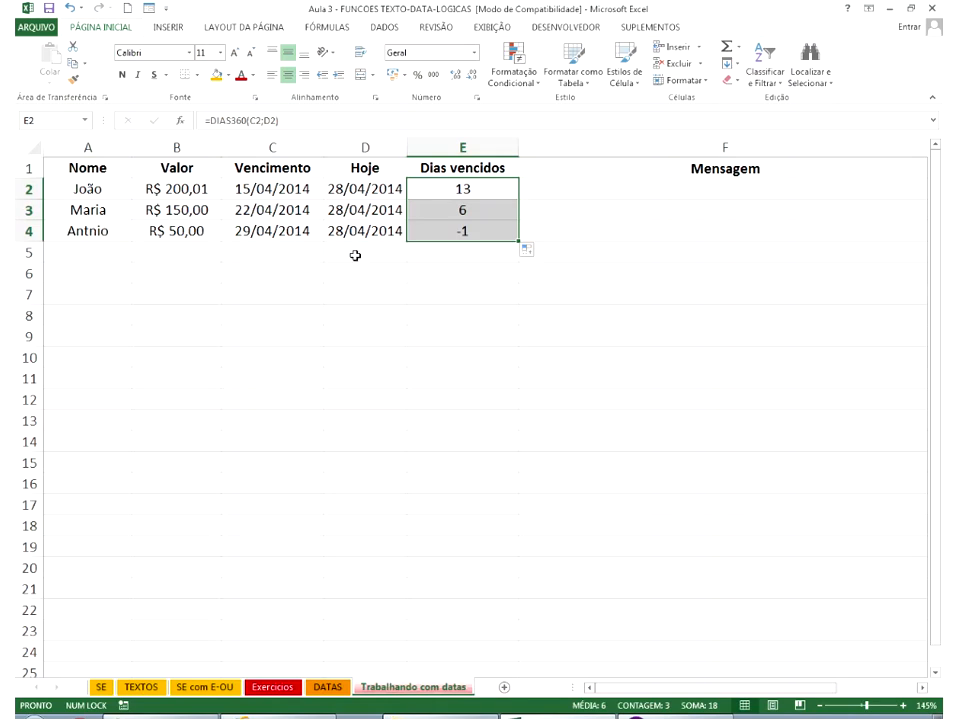
click(353, 209)
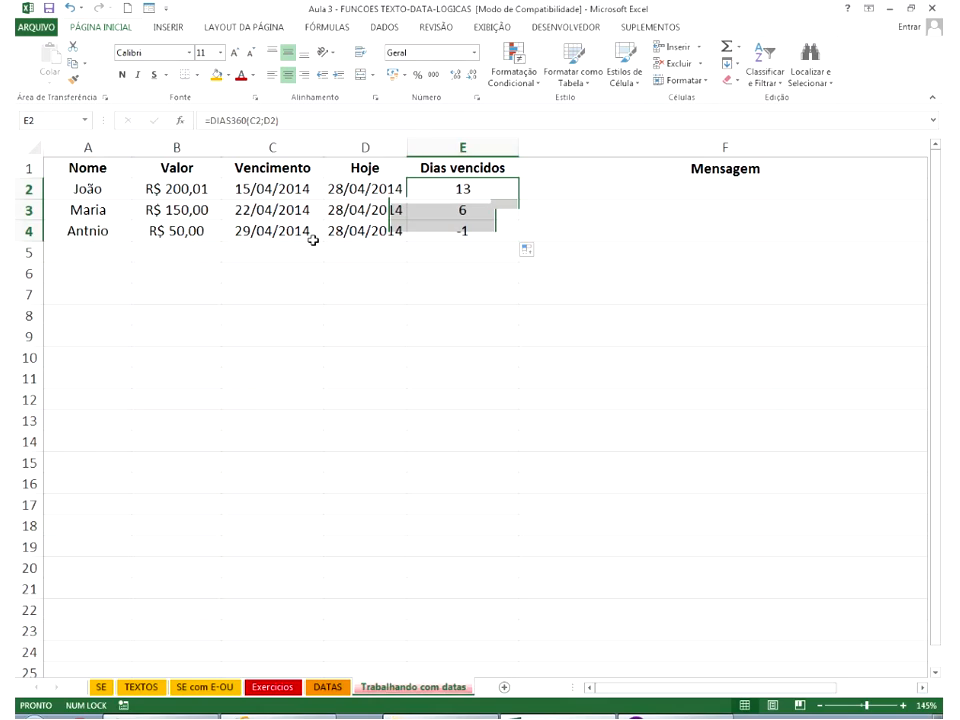
Correct the misspelled name in A4 by inserting the missing letter o.
click(96, 230)
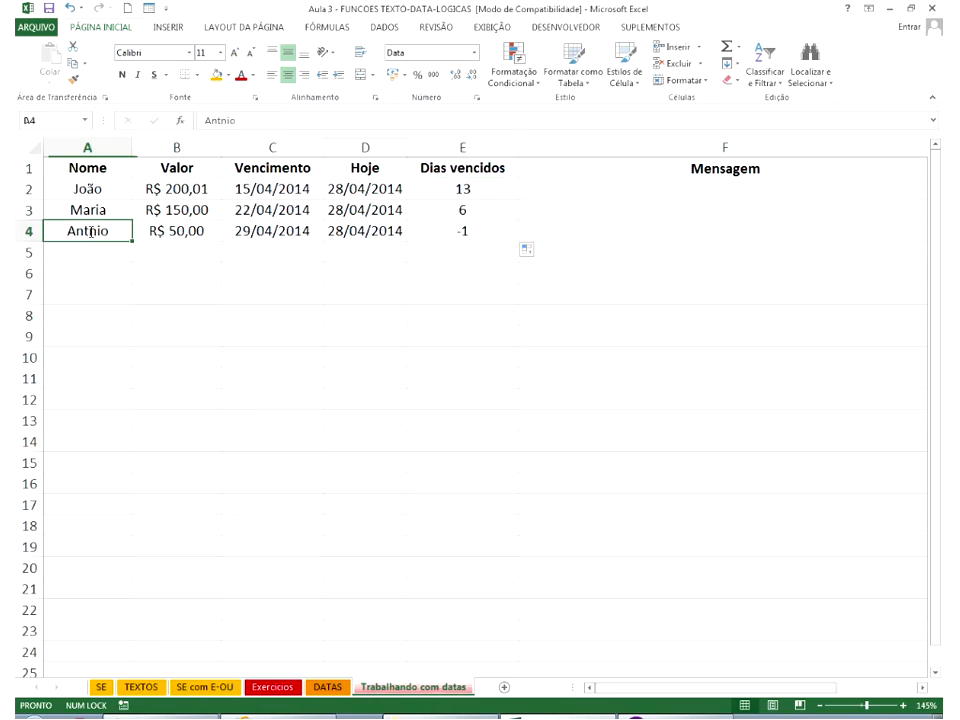
double_click(91, 231)
text(o)
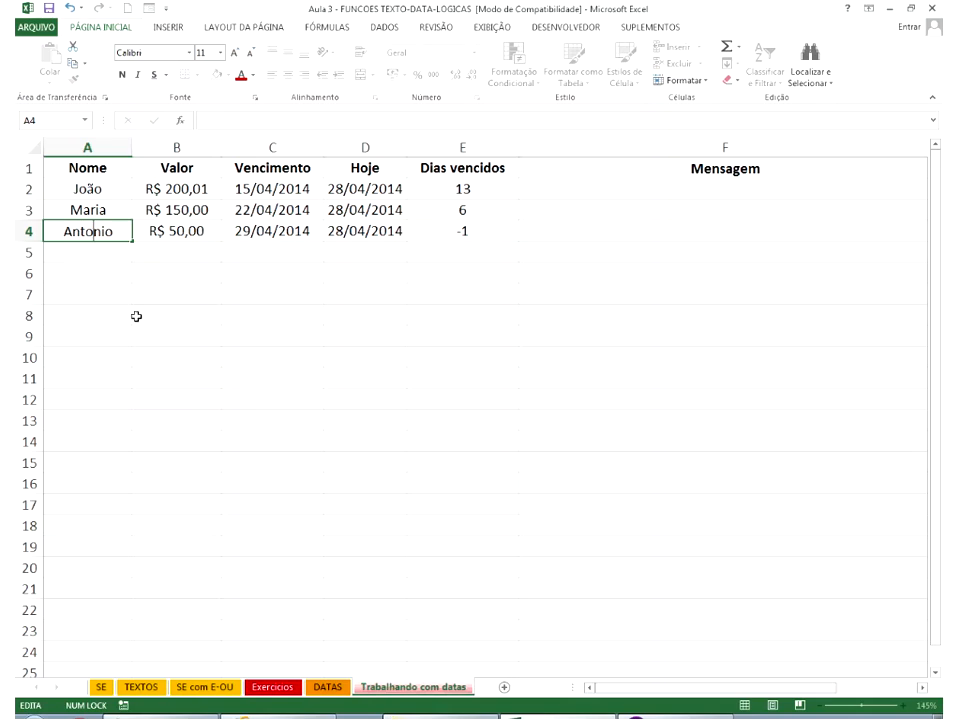
key(Return)
click(463, 231)
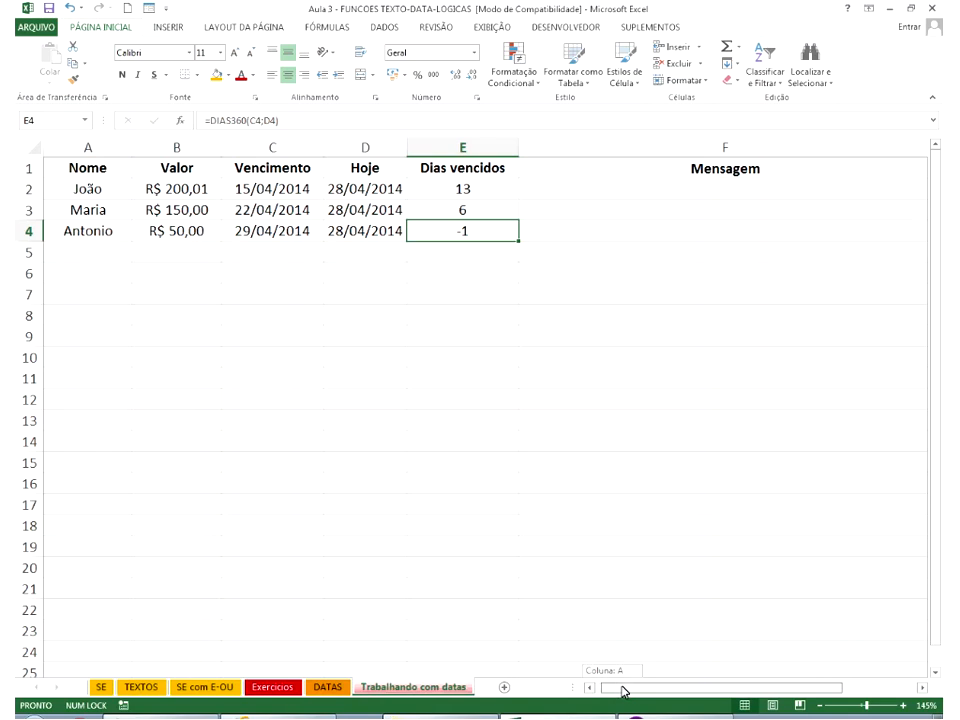
Begin the first record's Mensagem formula in F2 with the overdue test =se(E2>0;.
click(819, 706)
click(628, 190)
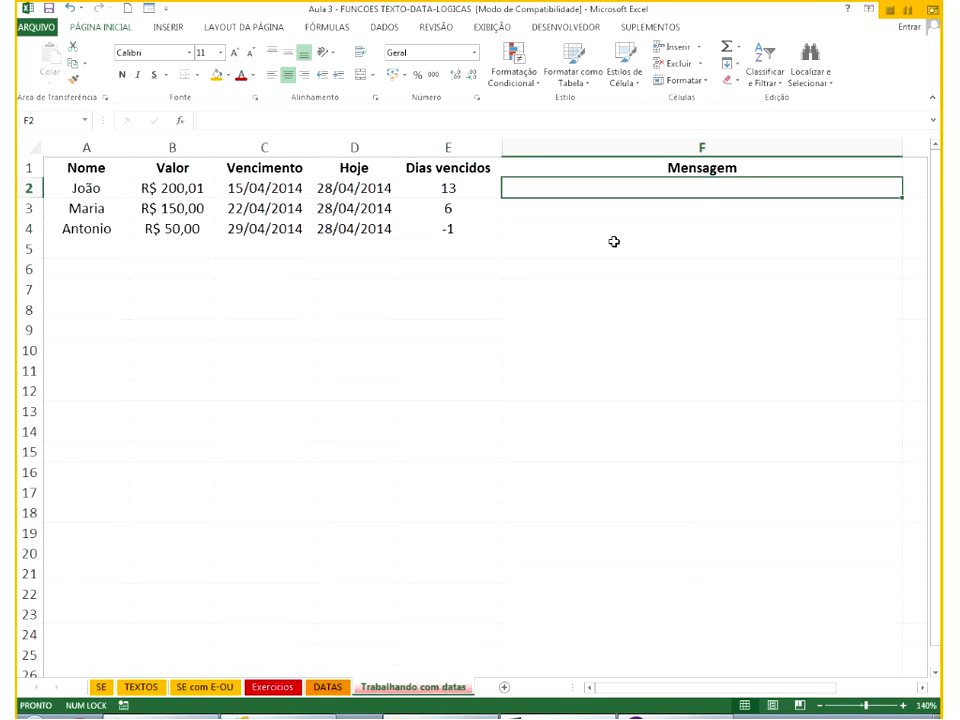
text(=s)
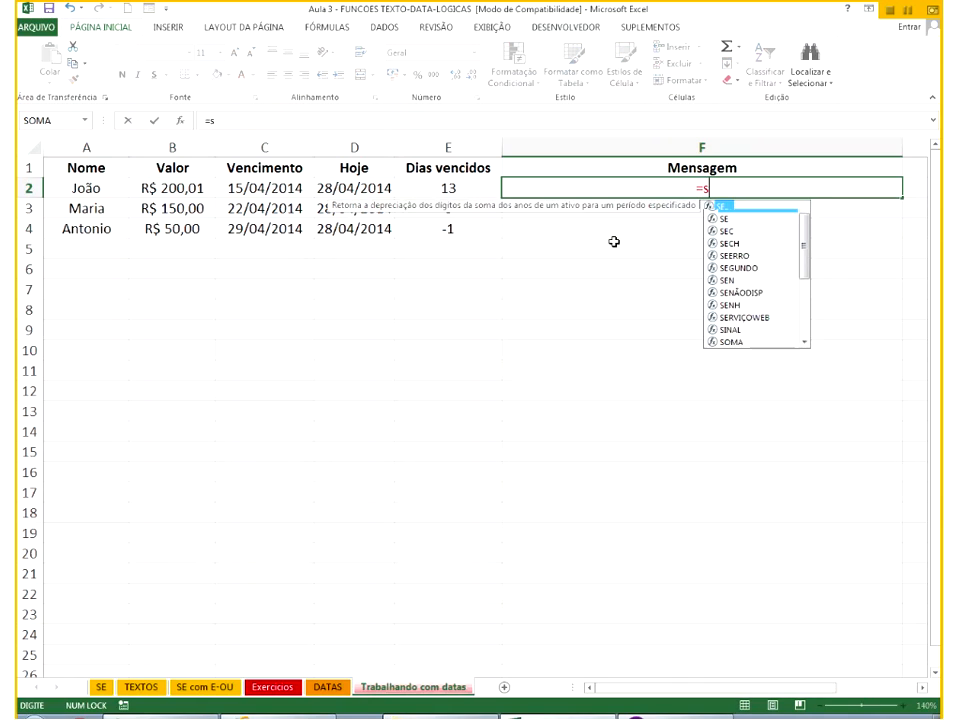
text(e()
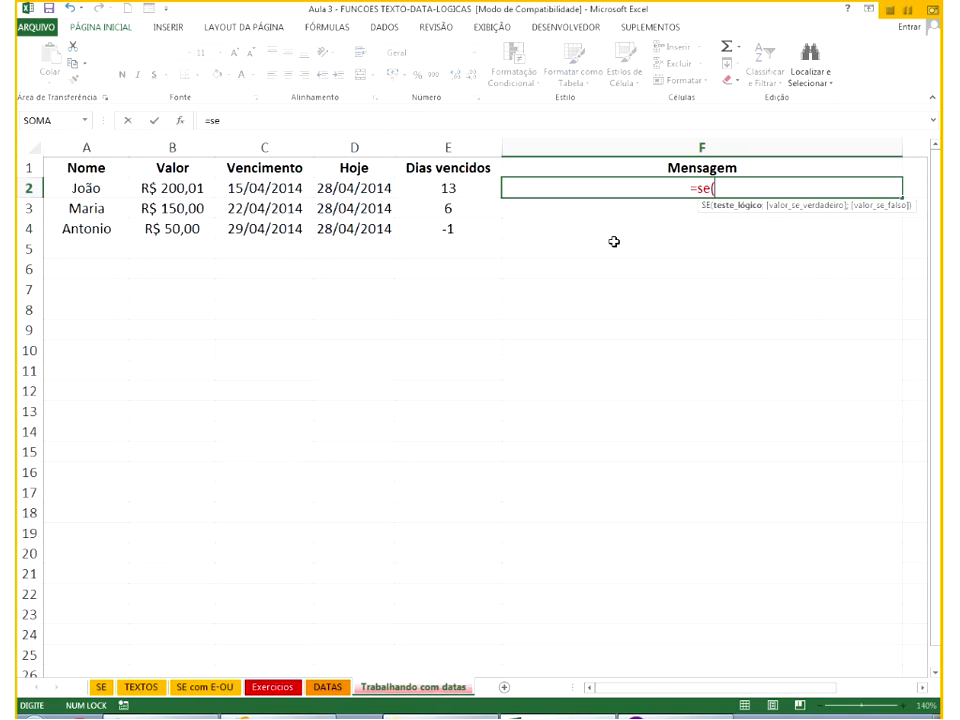
click(449, 190)
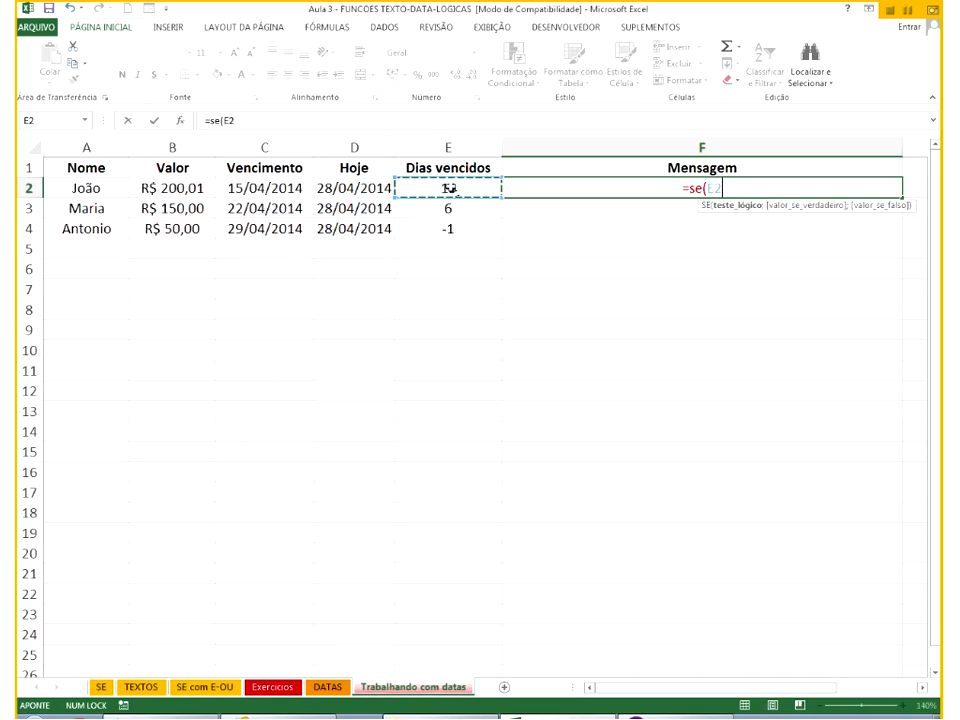
text(>0)
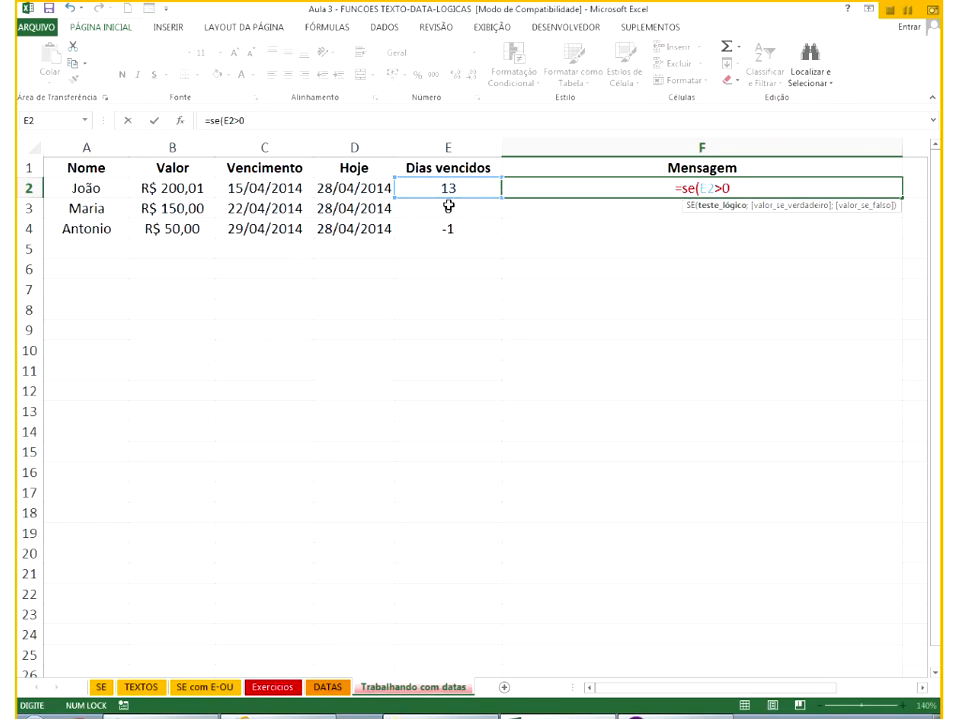
text(")
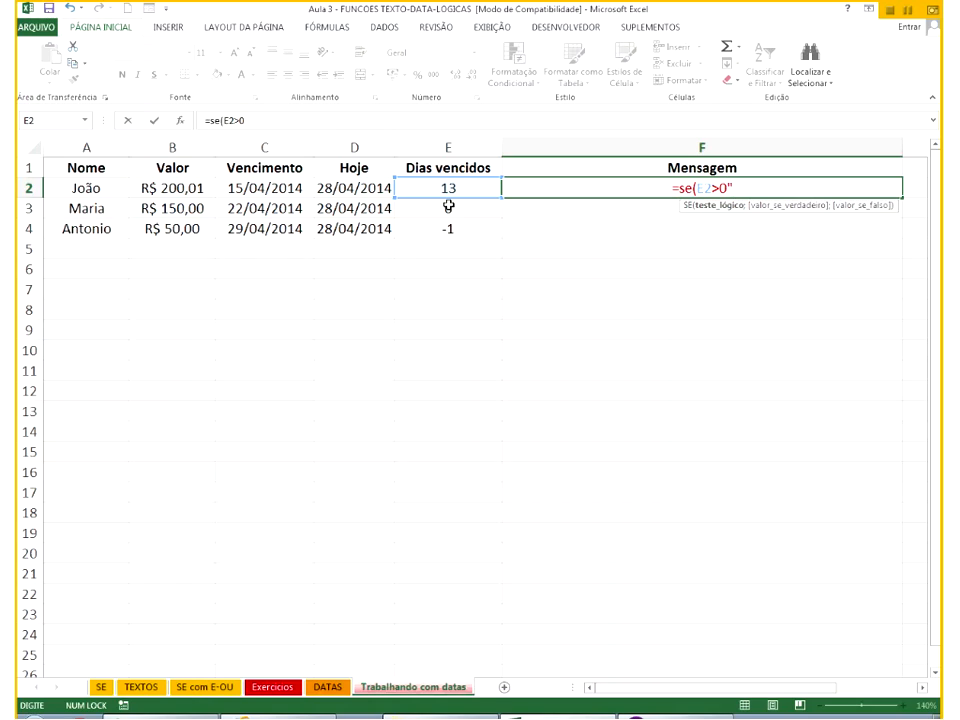
key(BackSpace)
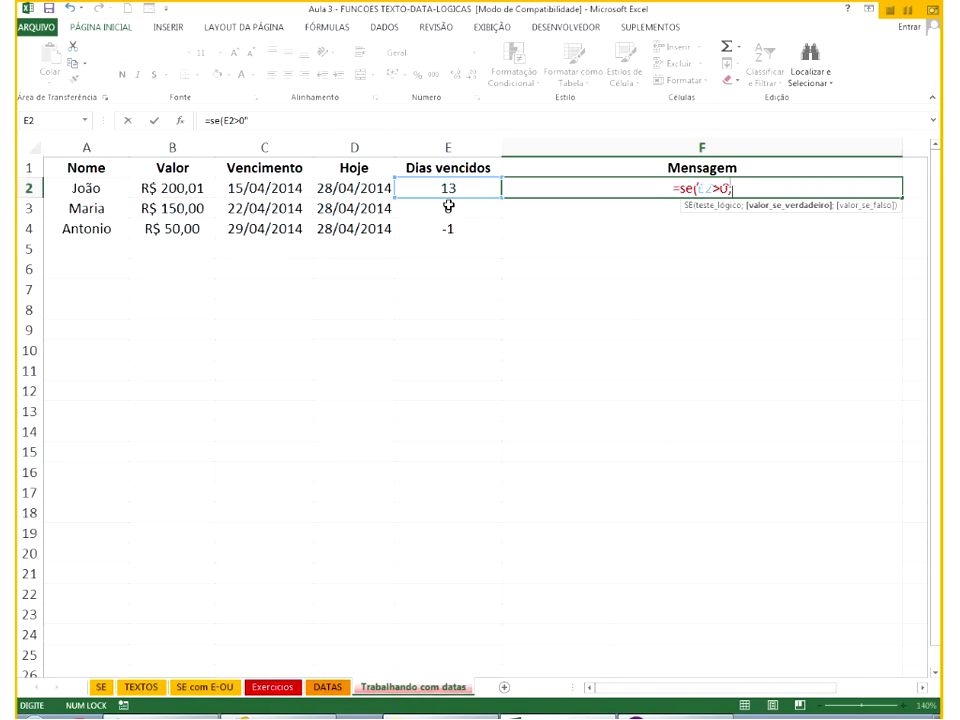
text(;)
Start the SE formula's true-case message in F2 with the greeting "Sr. " joined to the name in A2.
text("Sr.)
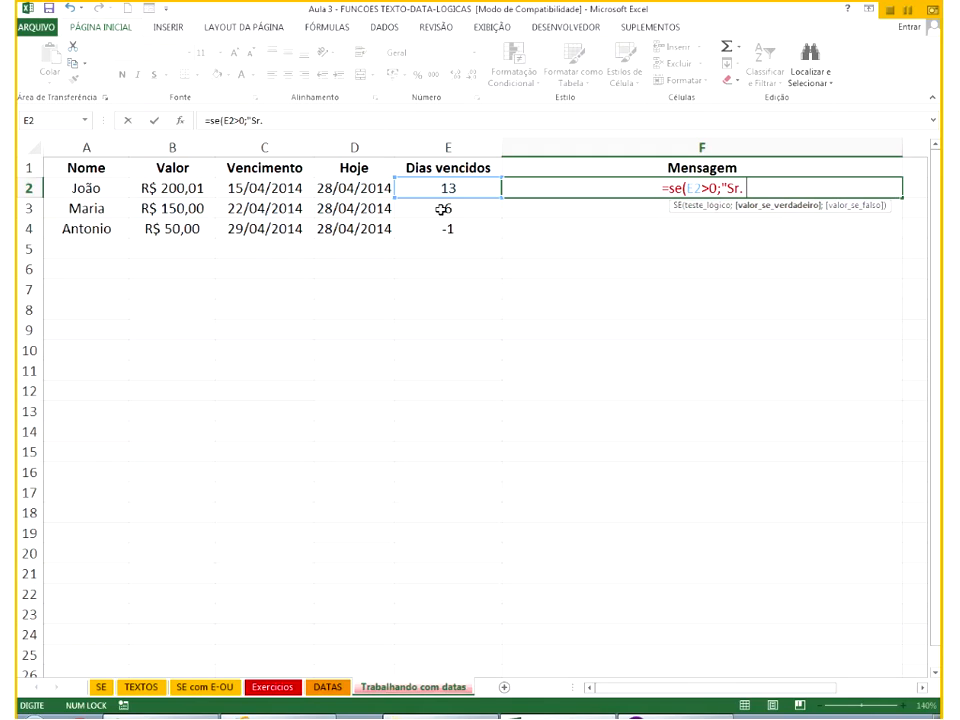
text( ")
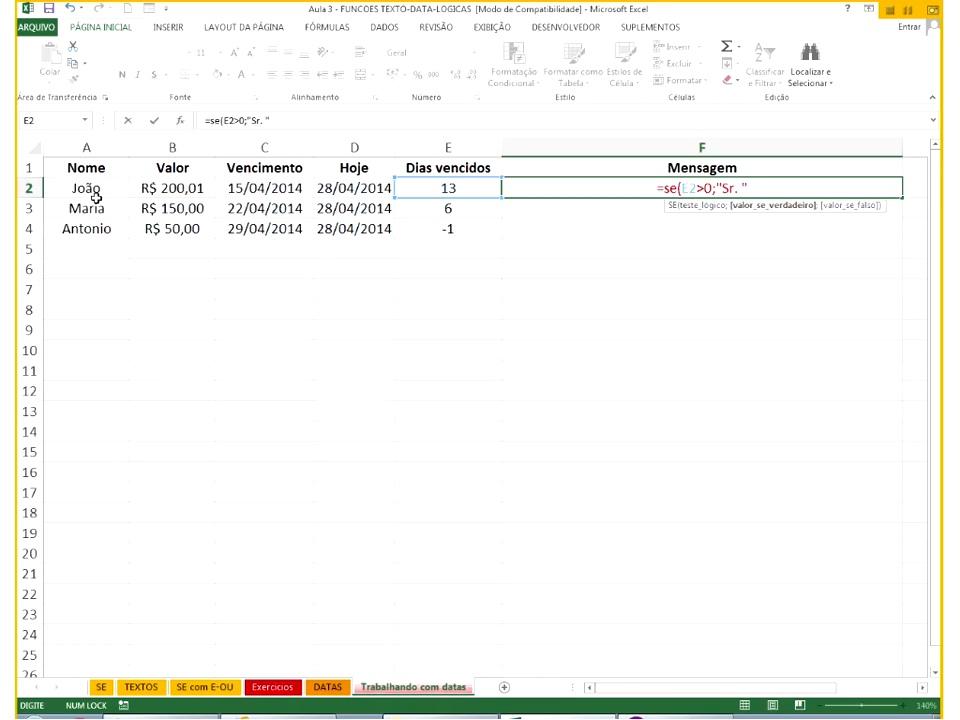
text(&)
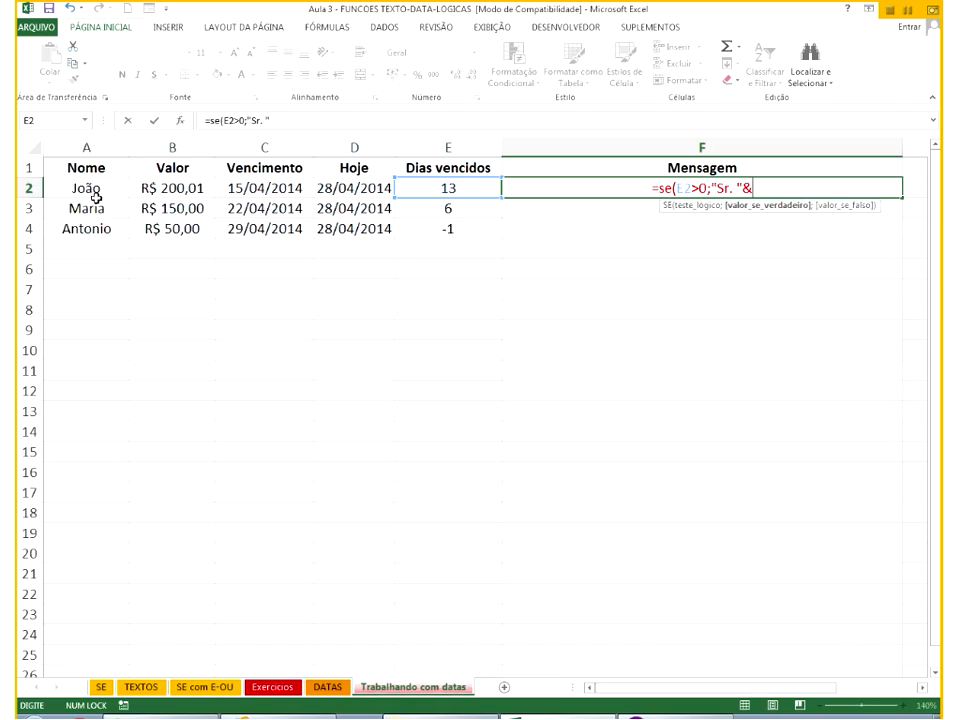
click(90, 190)
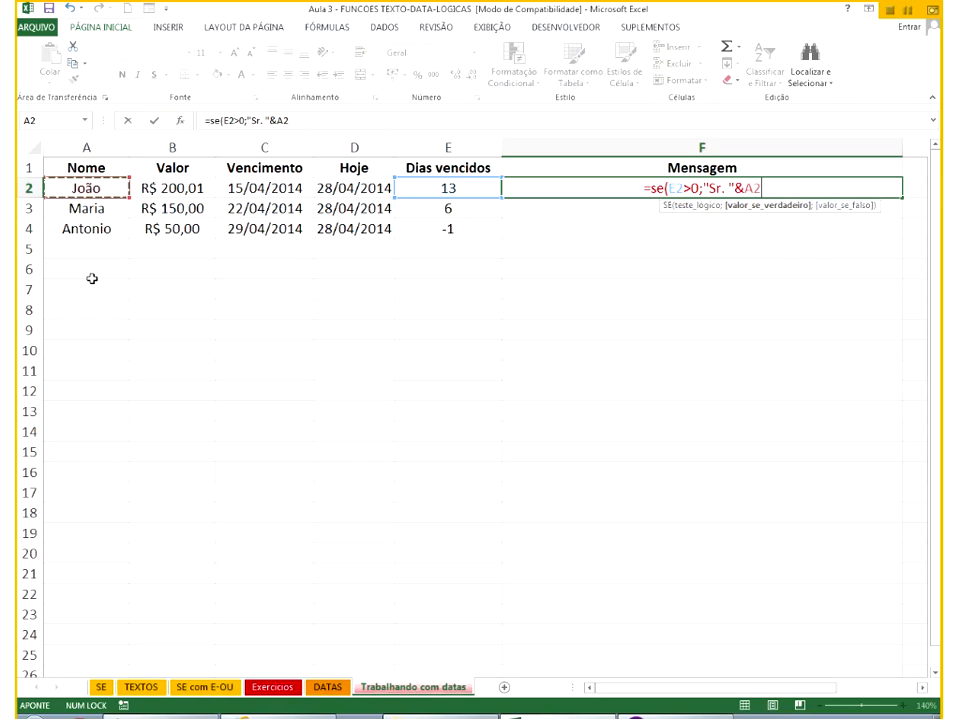
Extend the true-case message in F2 with &" sua conta no valor de R$ "&B2.
text(&")
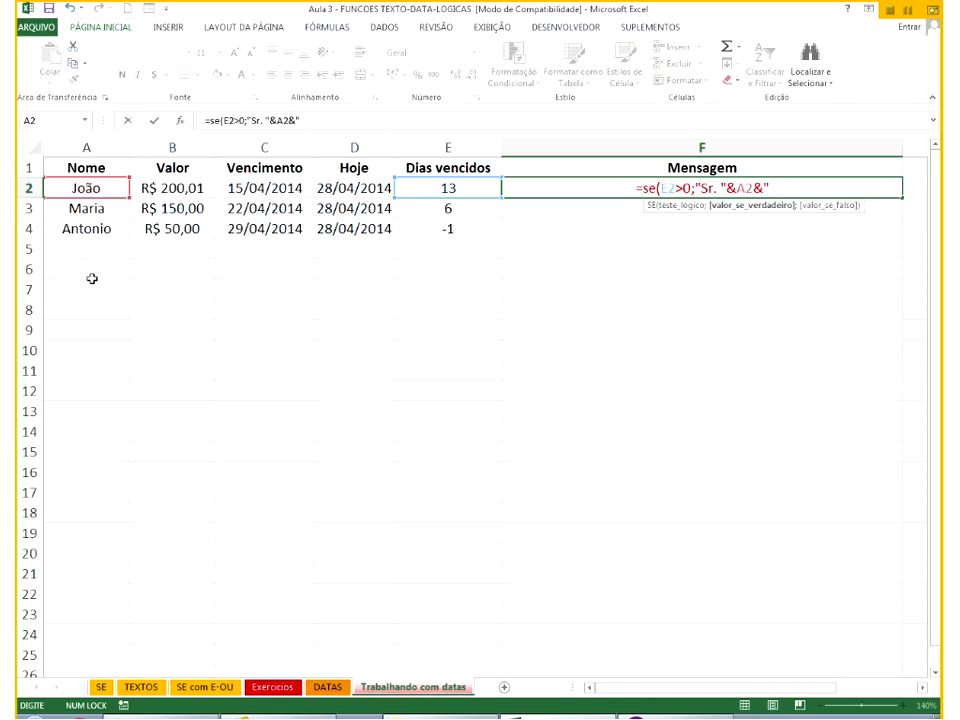
text( su co)
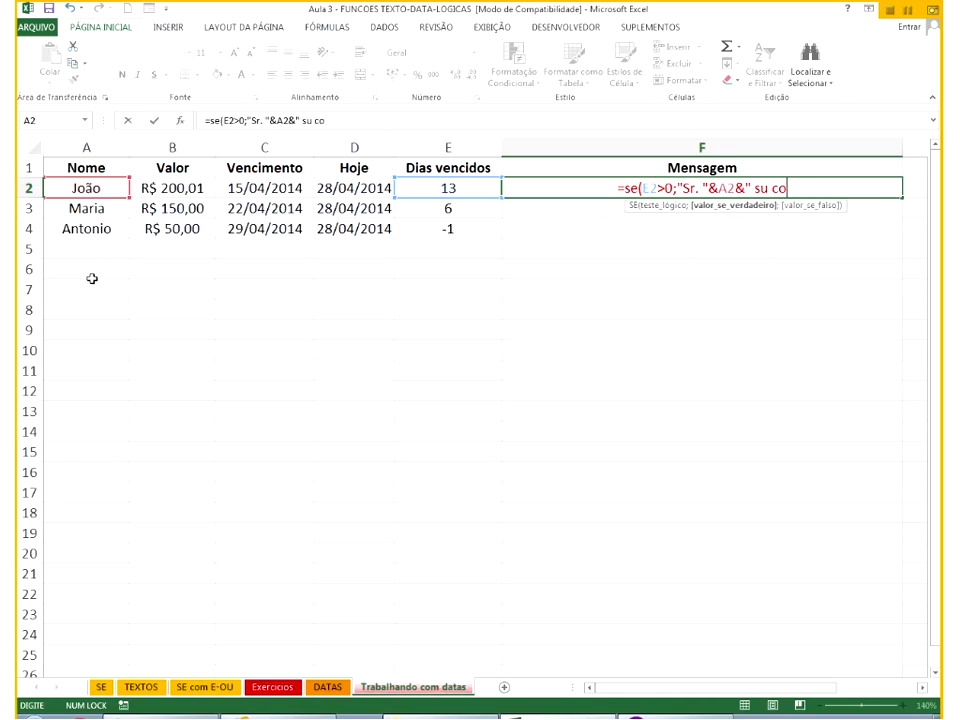
key(BackSpace)
key(BackSpace)
key(BackSpace)
text(a conta no val)
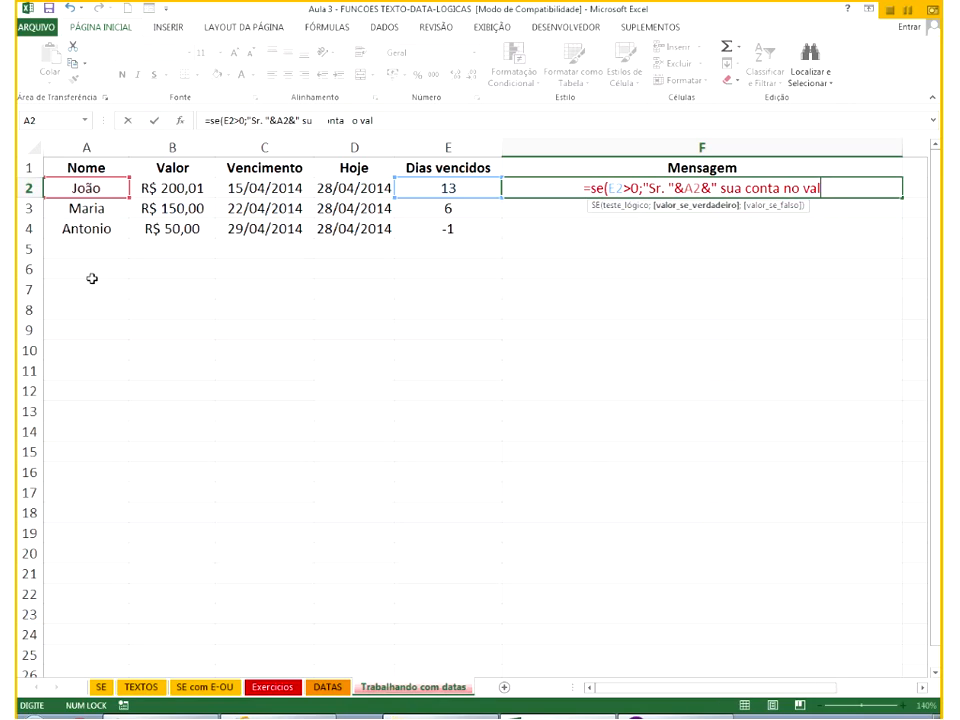
text(or de R$)
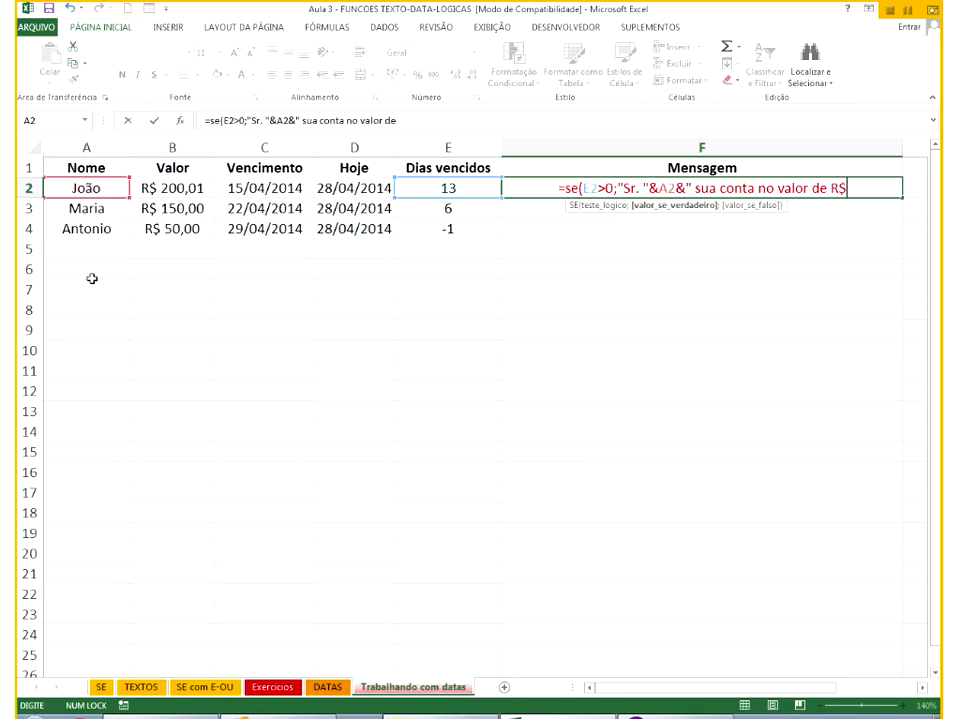
text( ")
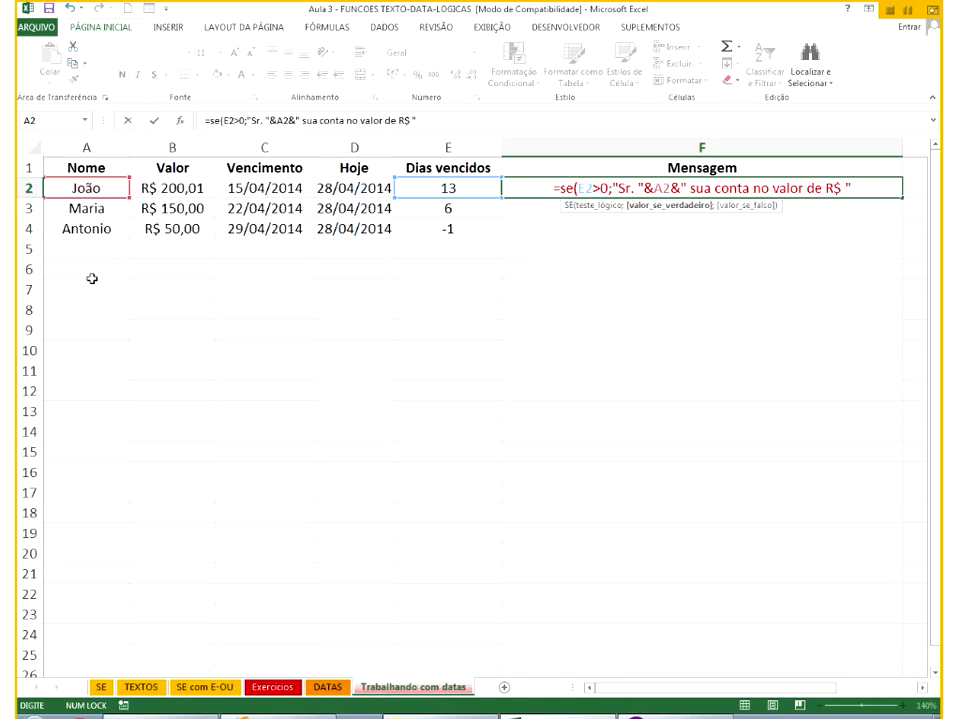
text(&)
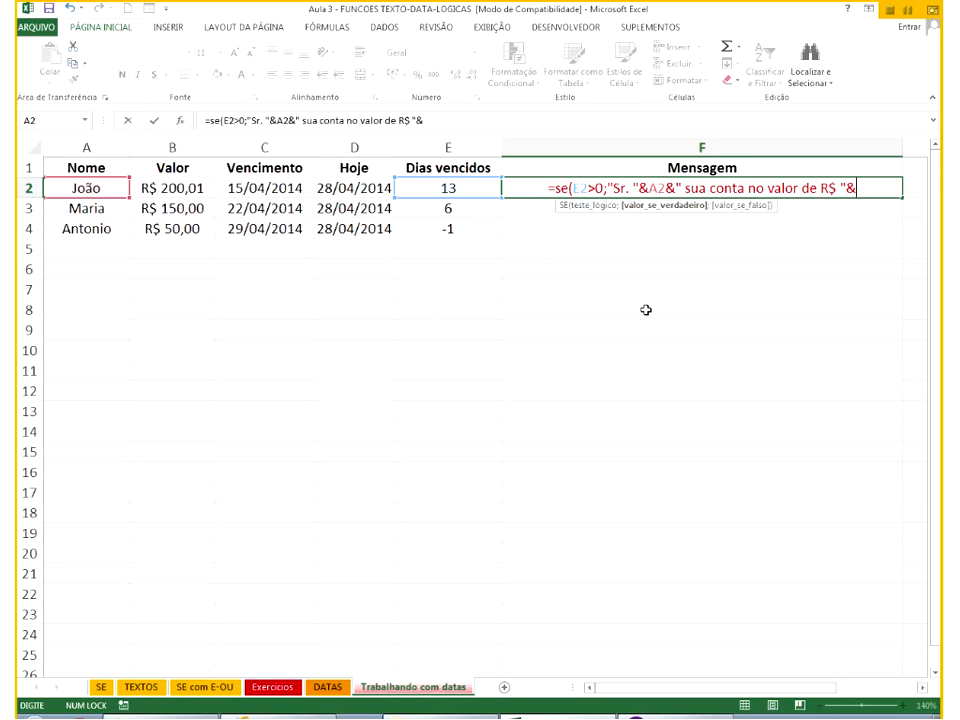
click(175, 183)
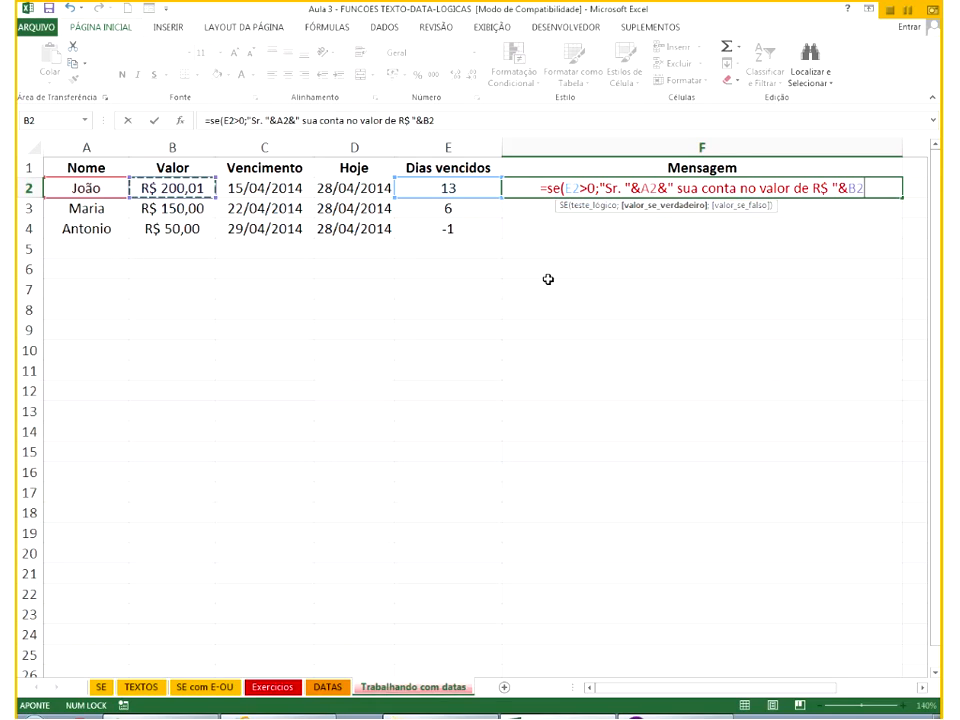
Append the due date to the true-case message in F2 with &" venceu em "&C2.
text(&)
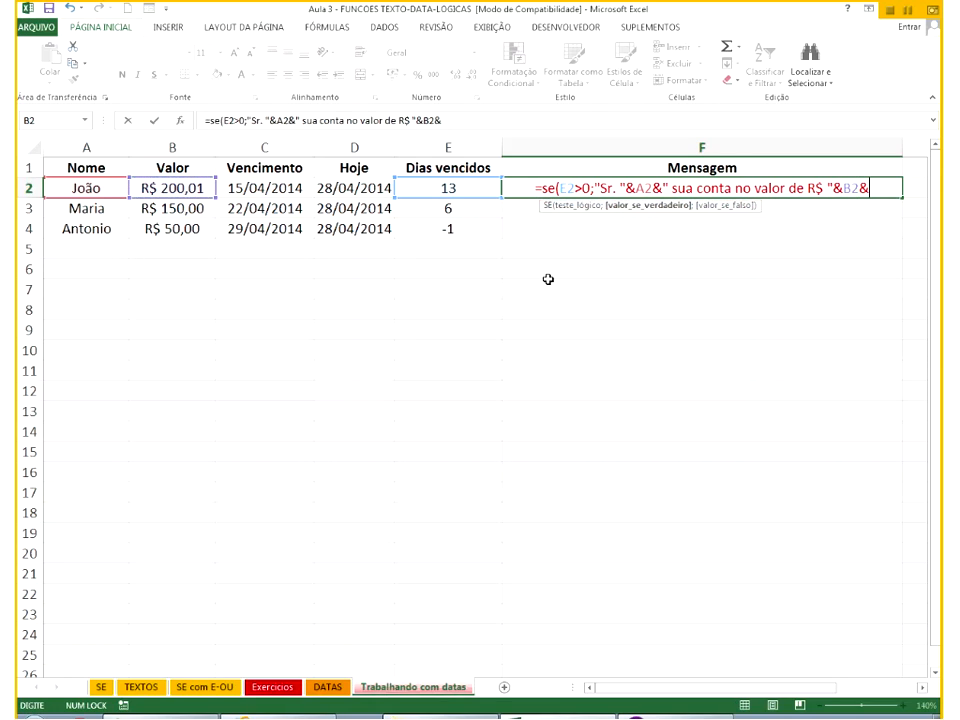
text(")
text( vence)
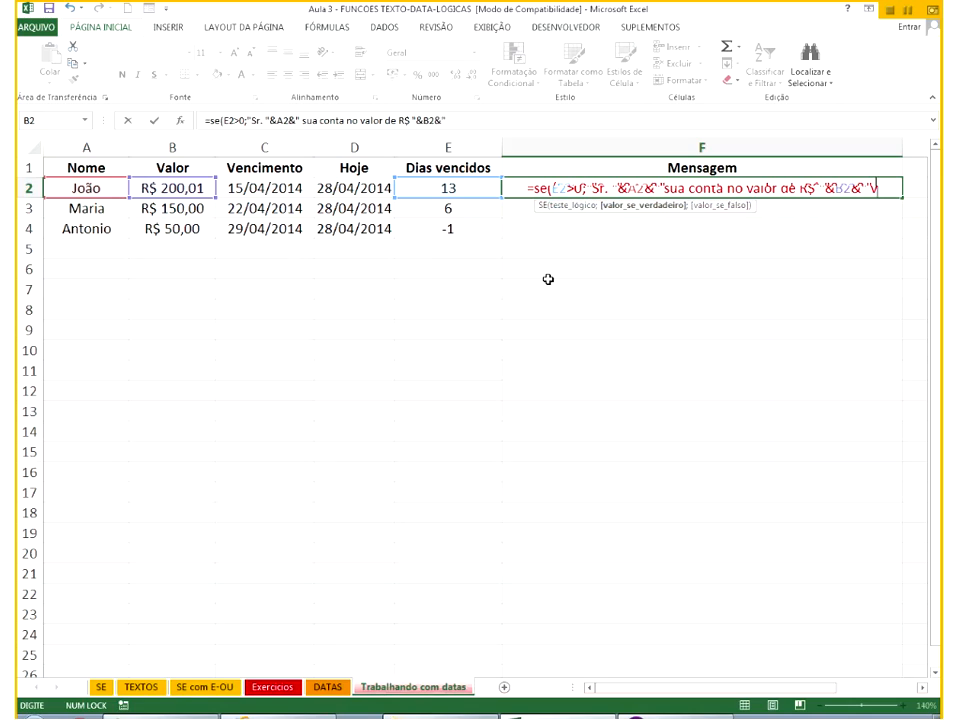
text(u)
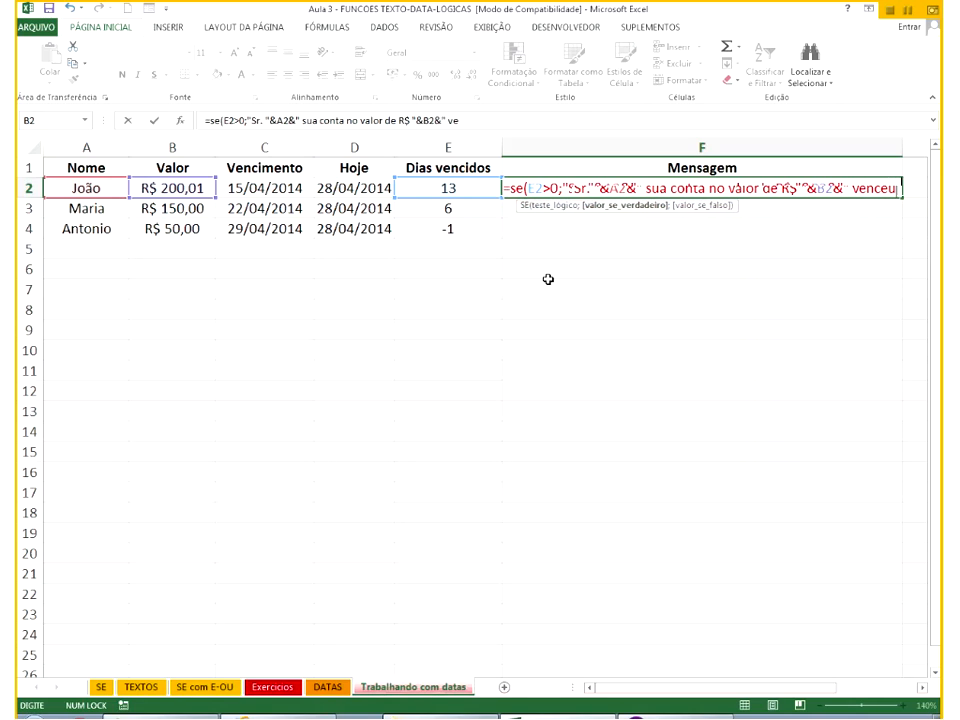
text( em)
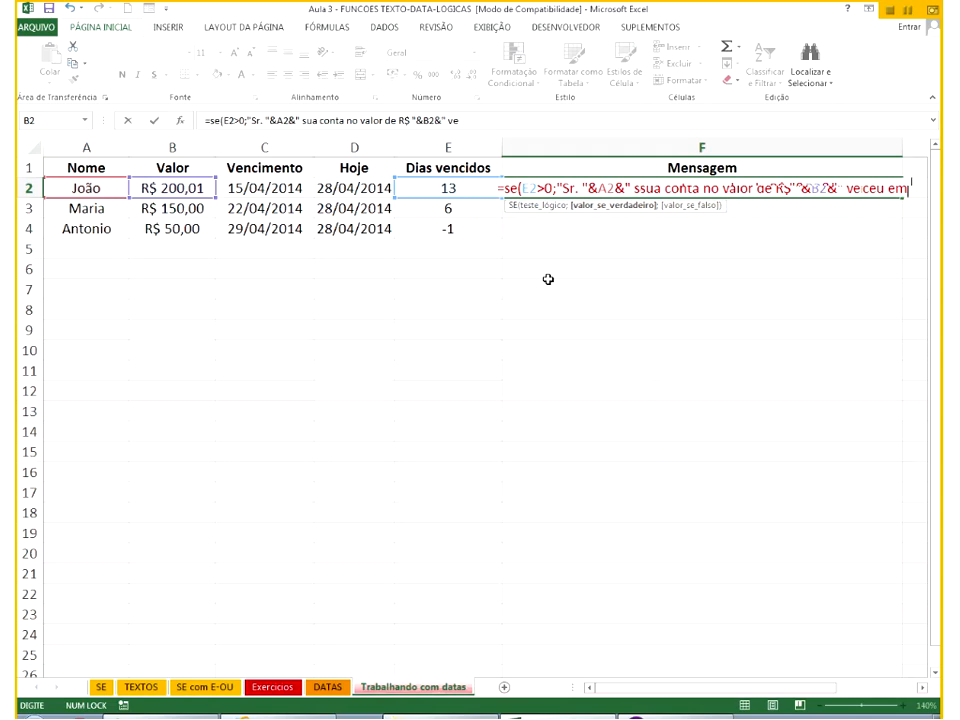
text( "&)
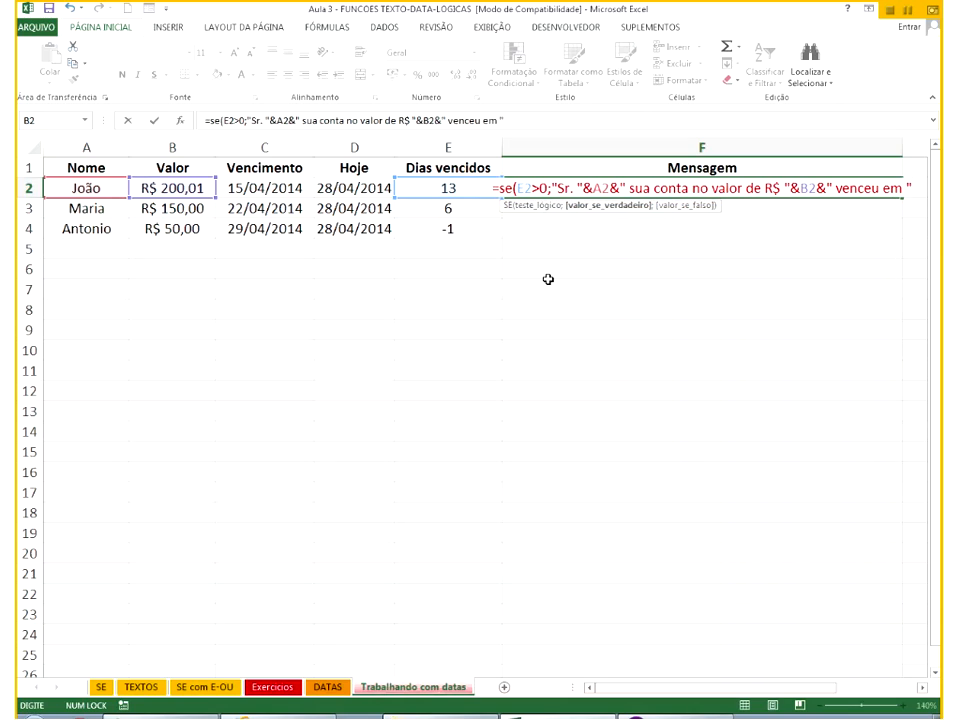
click(300, 190)
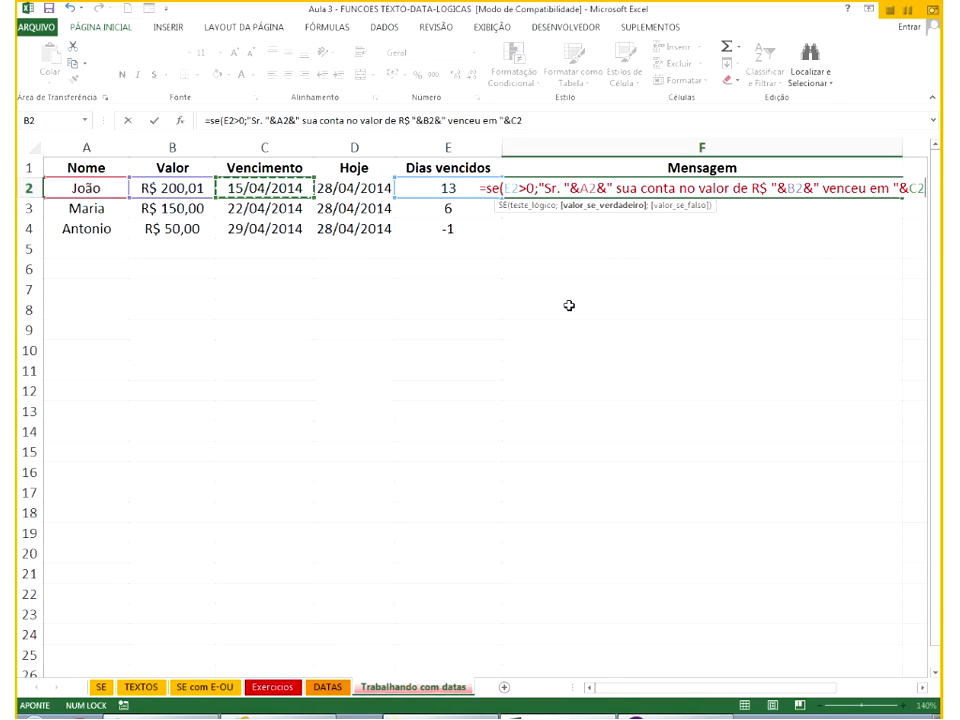
Append the closing request &". Favor procurar nossa loja!" to the true-case message in F2.
text(&)
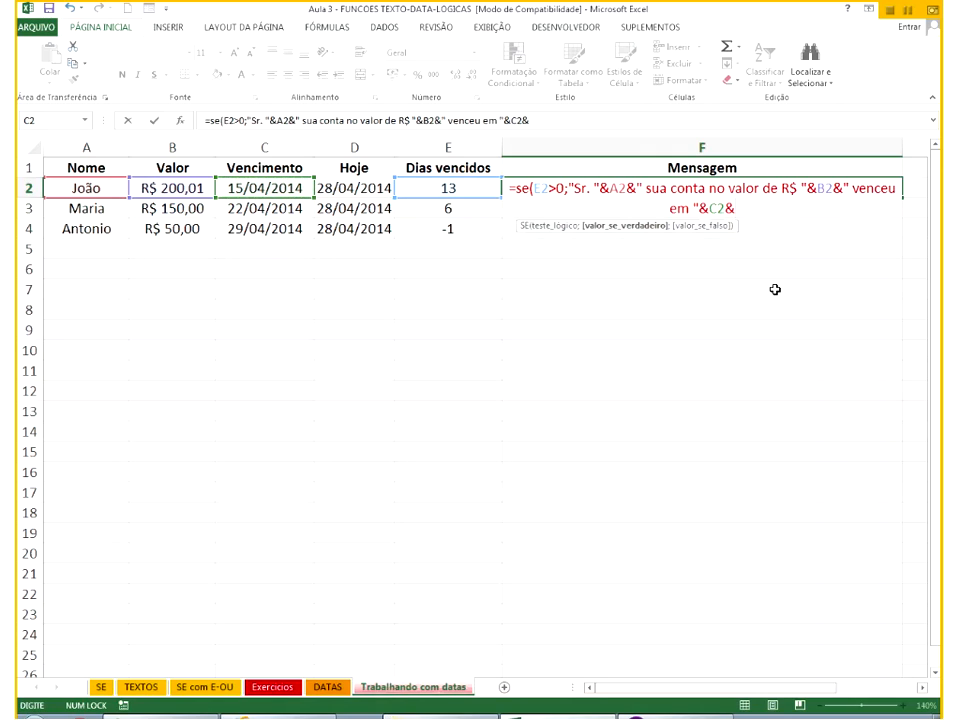
text(". Fav)
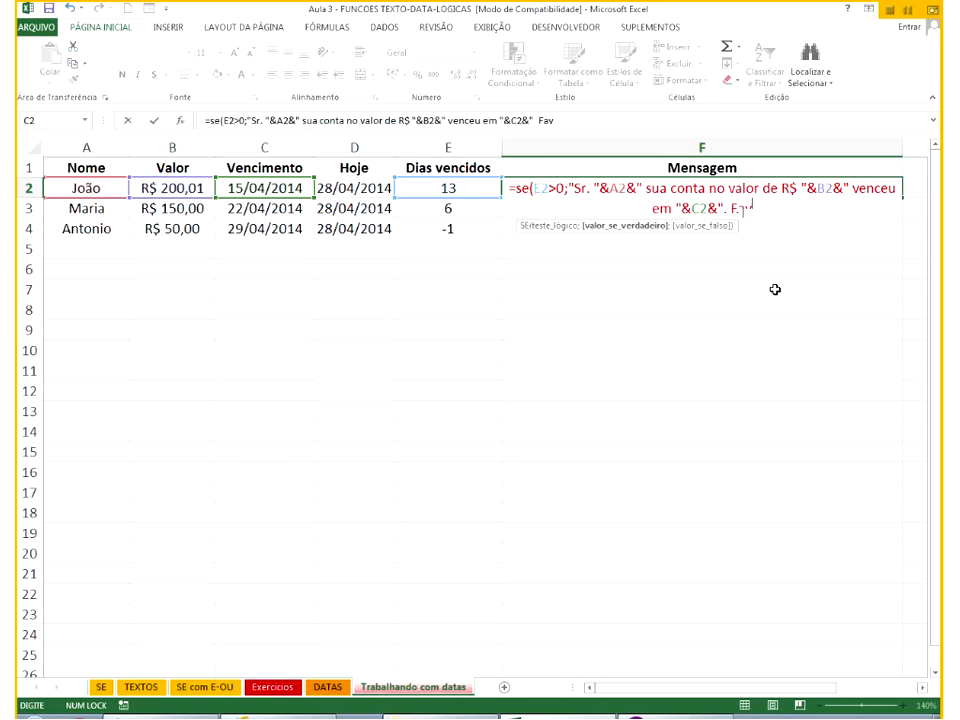
text(or procu)
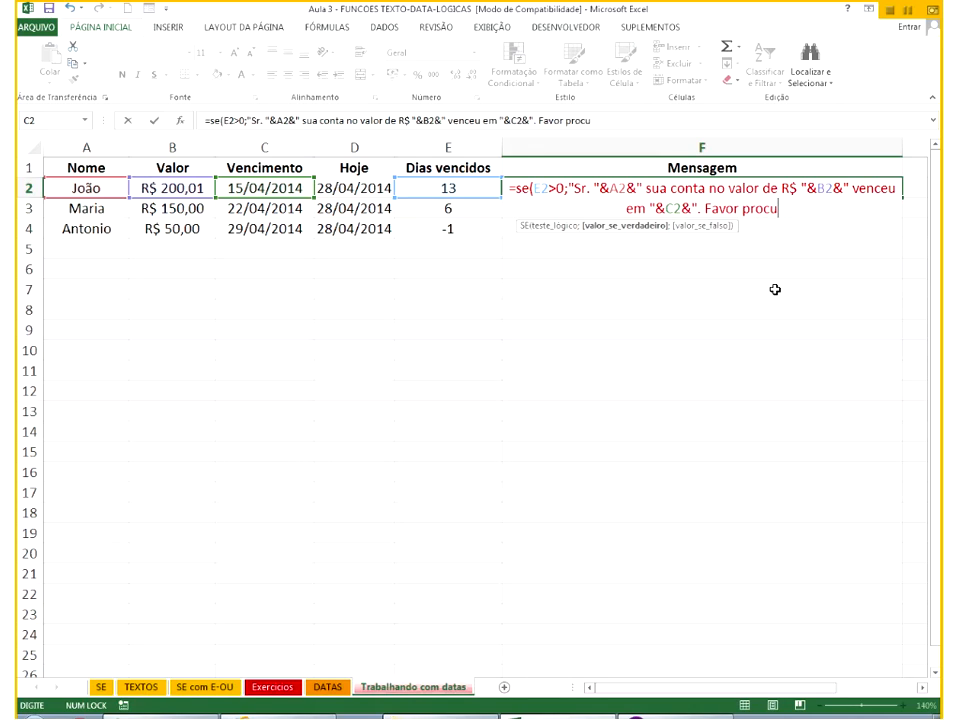
text(rar nossa loja)
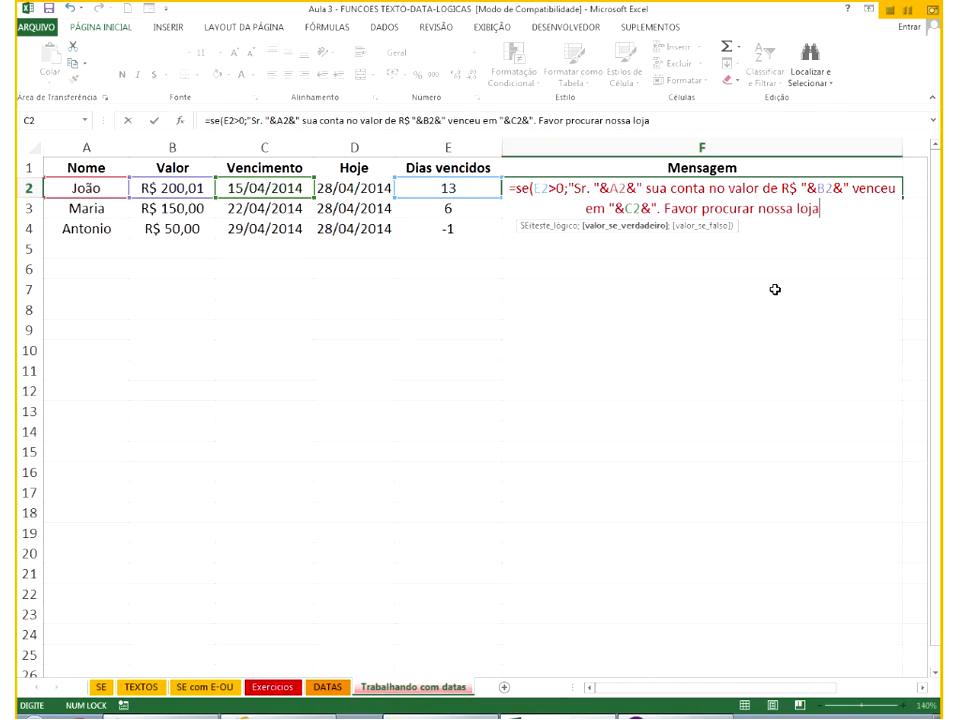
text(!";"Conta ainda não vencida")
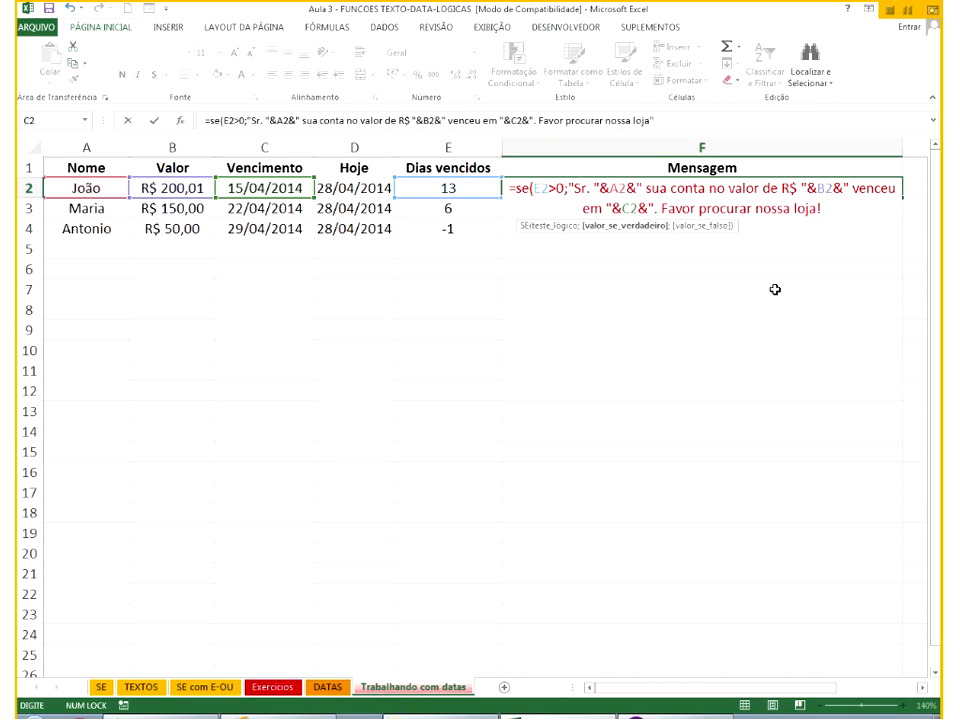
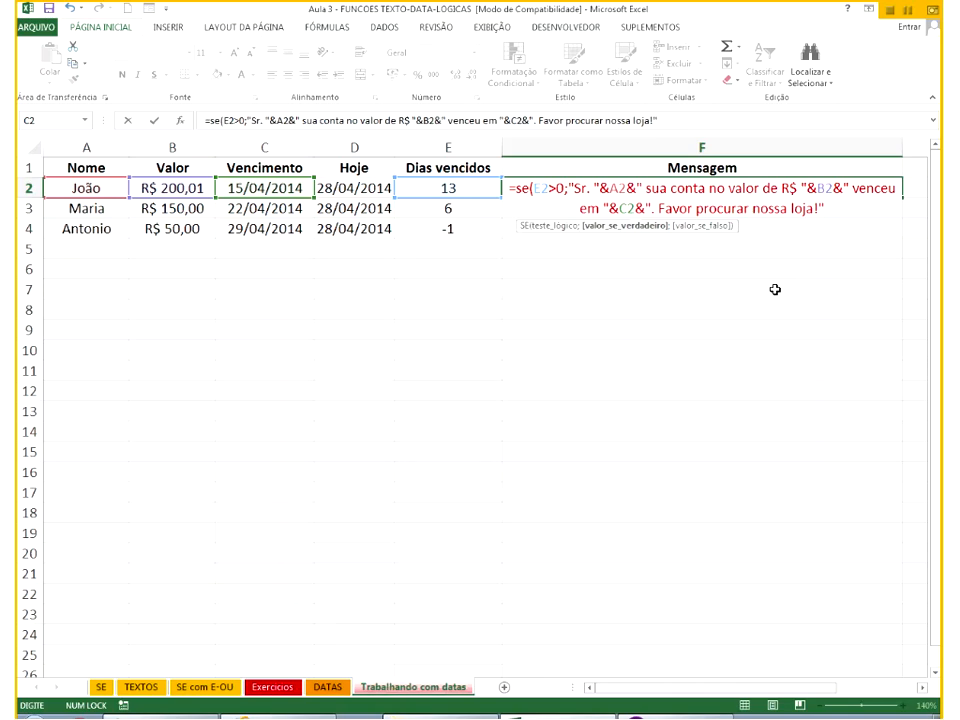
Add "Conta ainda não vencida" as the false-case result in F2 and complete the SE formula.
text(;")
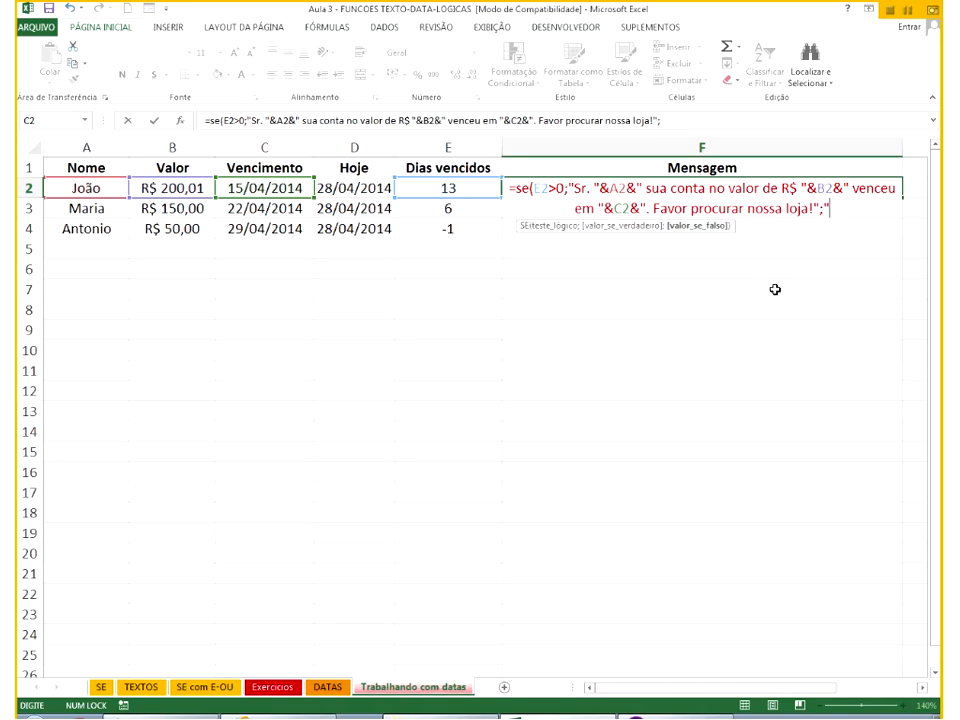
text(Con)
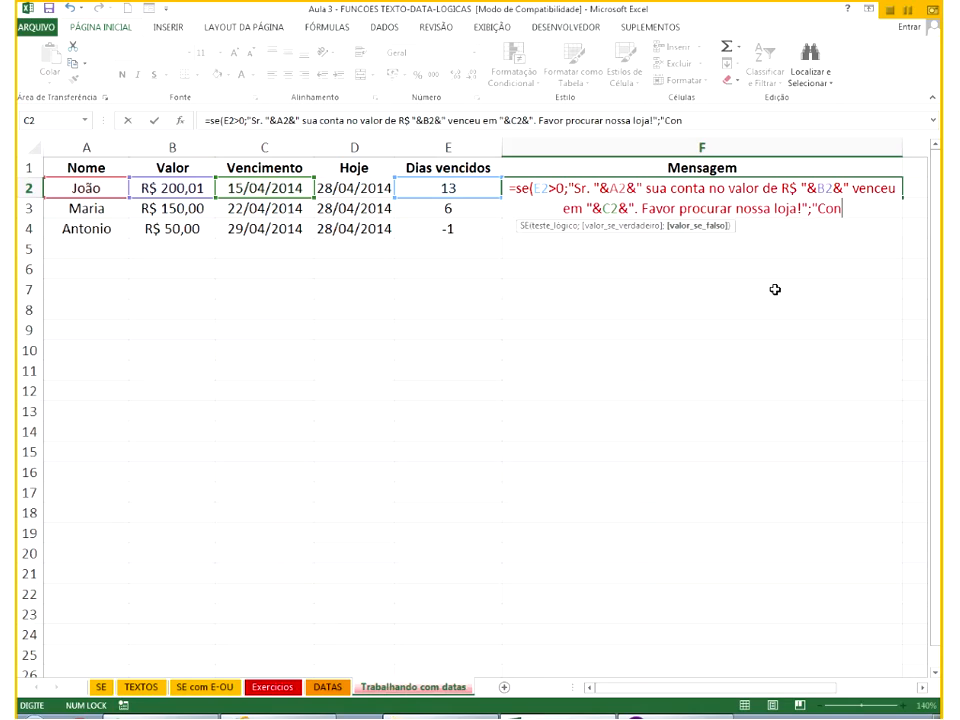
text(ta ainda não ven)
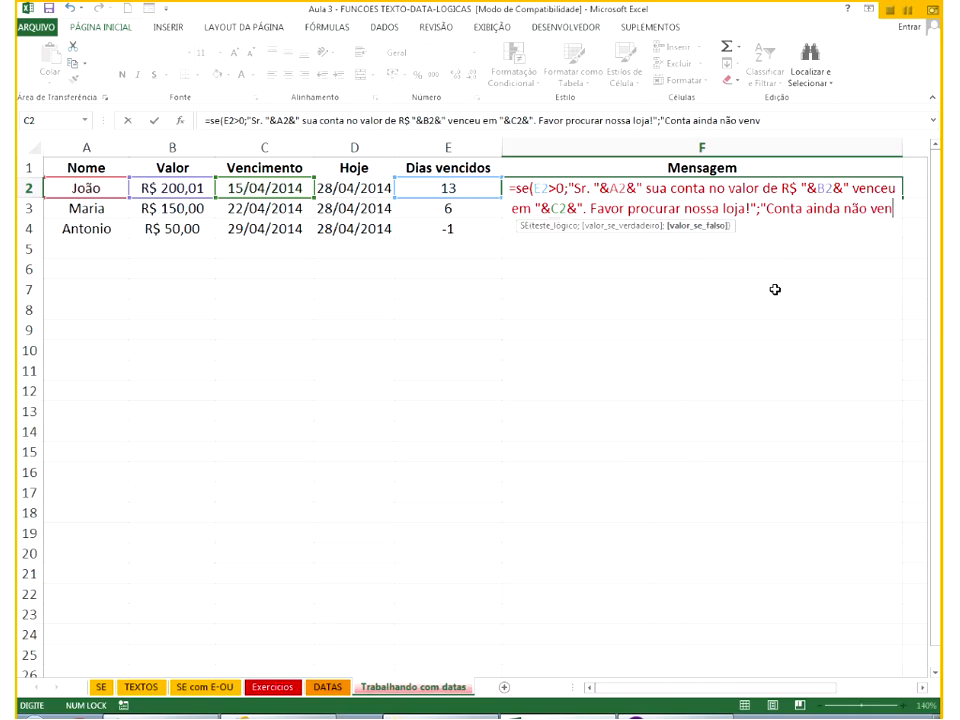
text(cida")
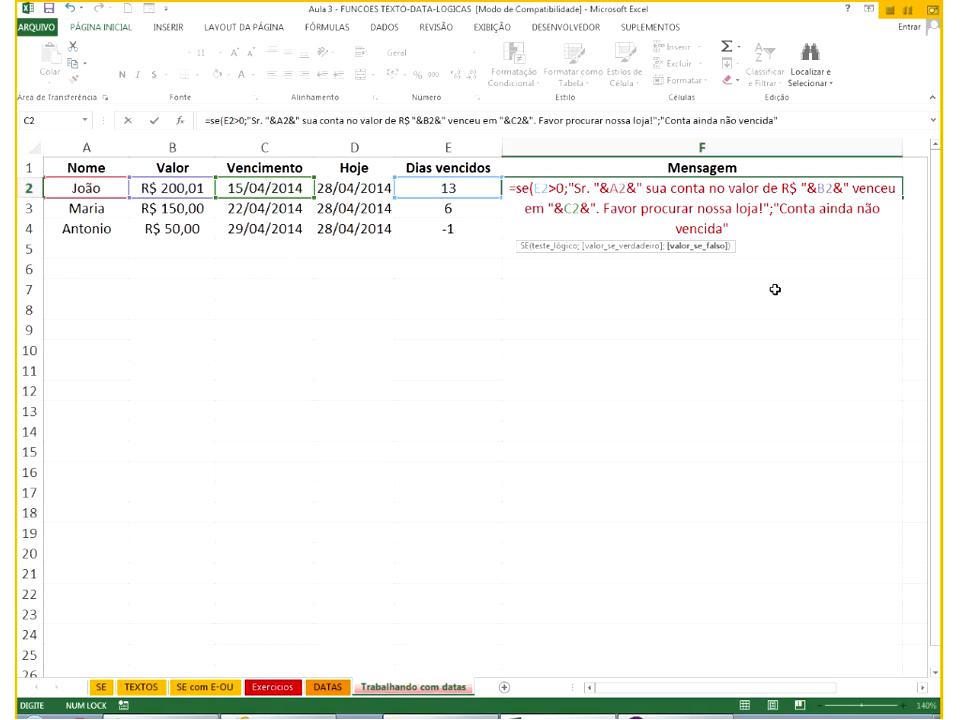
text())
key(Return)
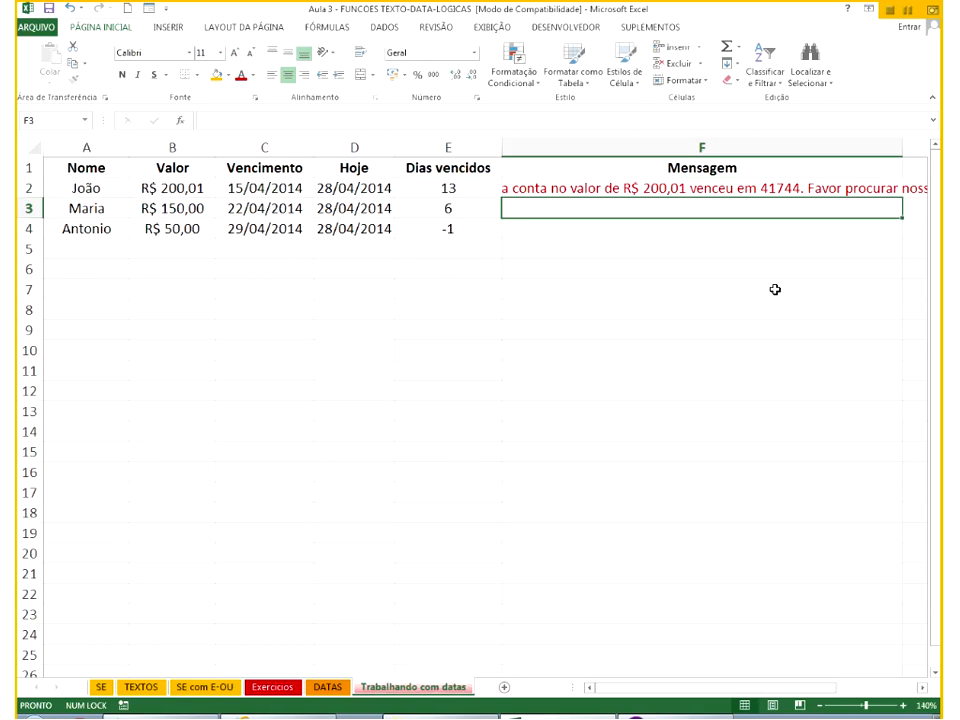
Widen the Mensagem column to fit the message and fill the F2 formula down to F4.
drag(901, 152, 955, 155)
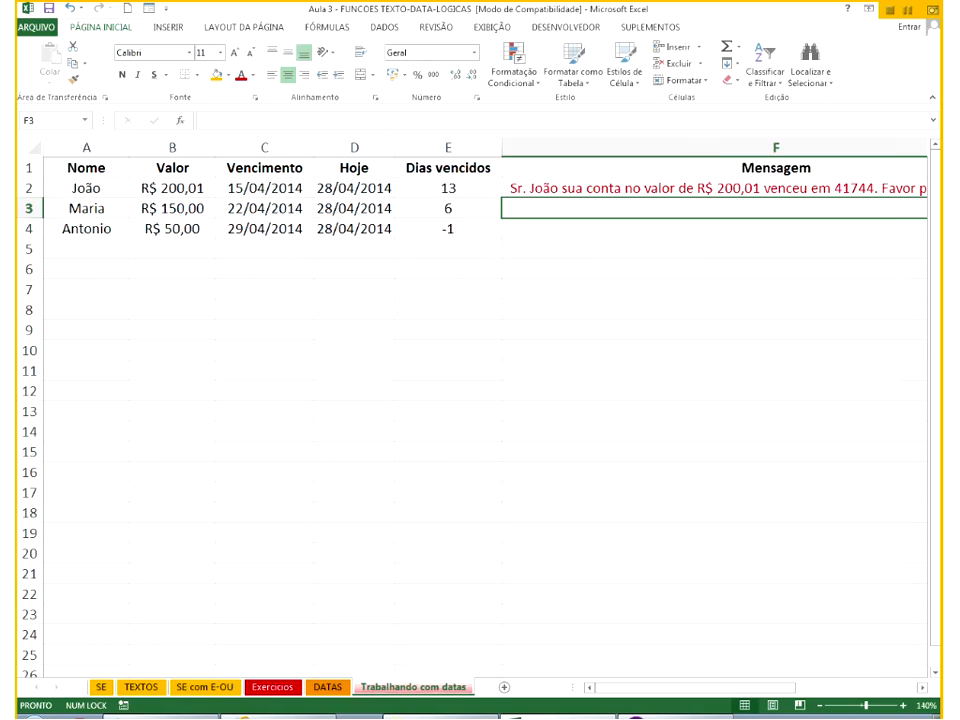
click(921, 688)
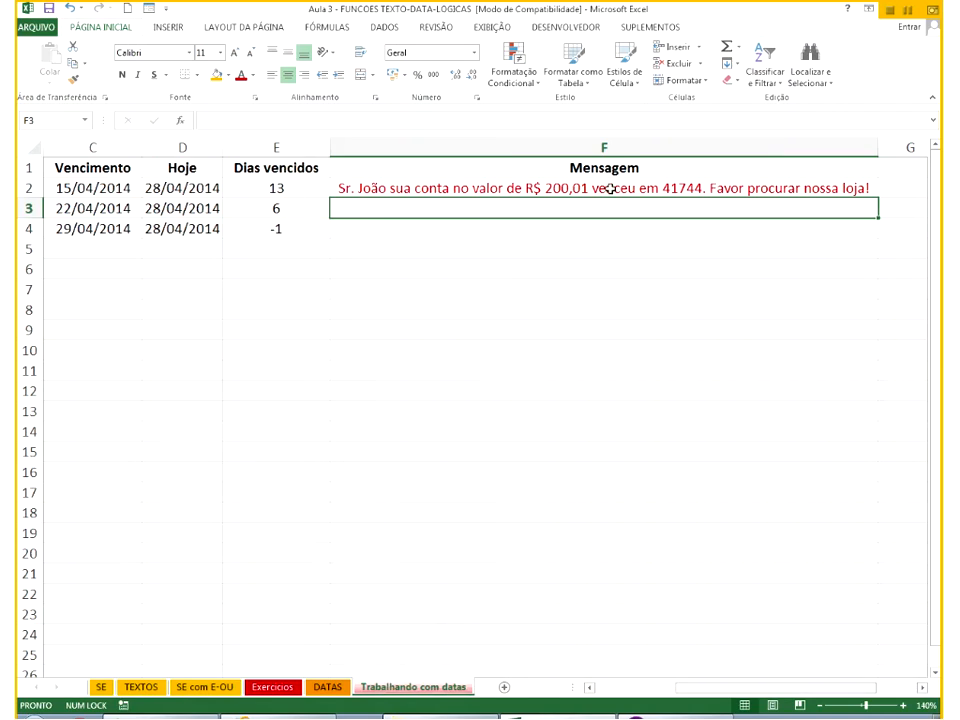
click(701, 189)
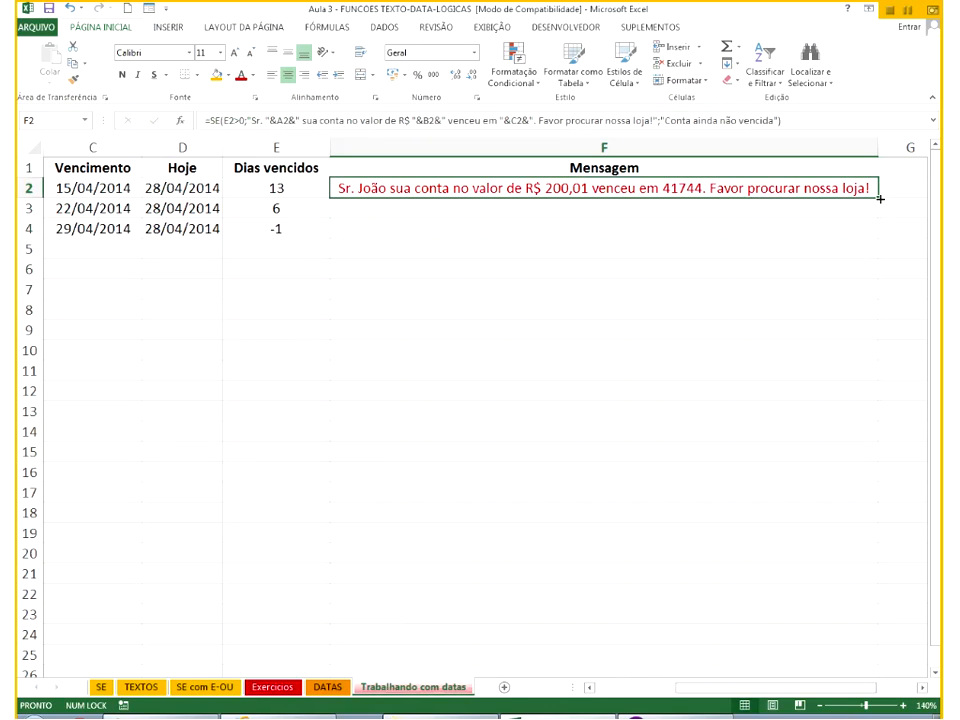
drag(878, 199, 873, 237)
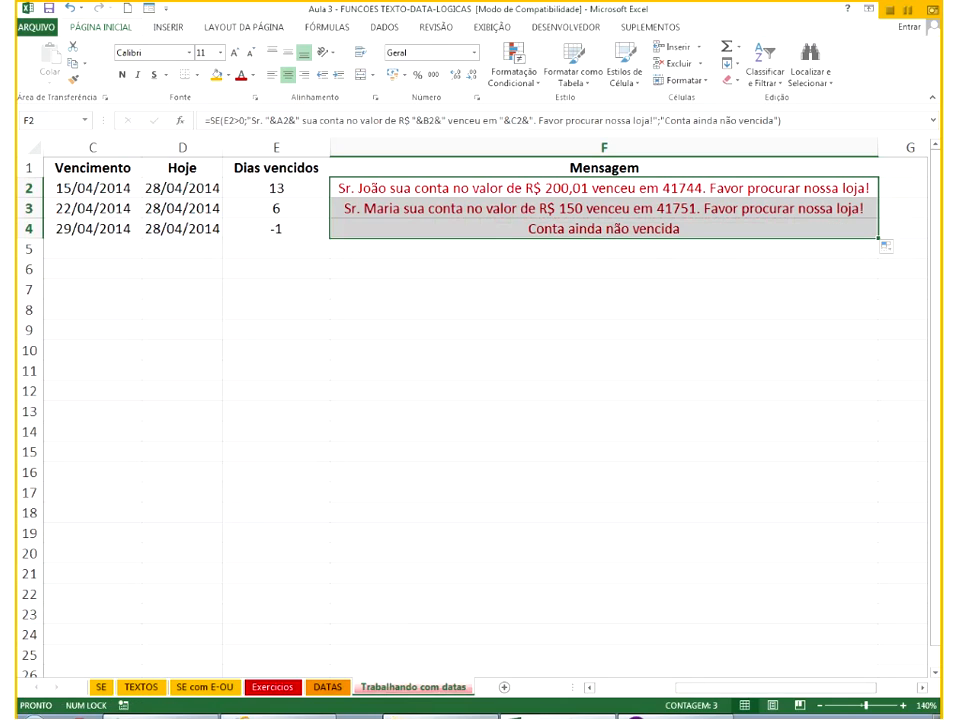
Wrap the text of the messages in F2:F4.
click(686, 187)
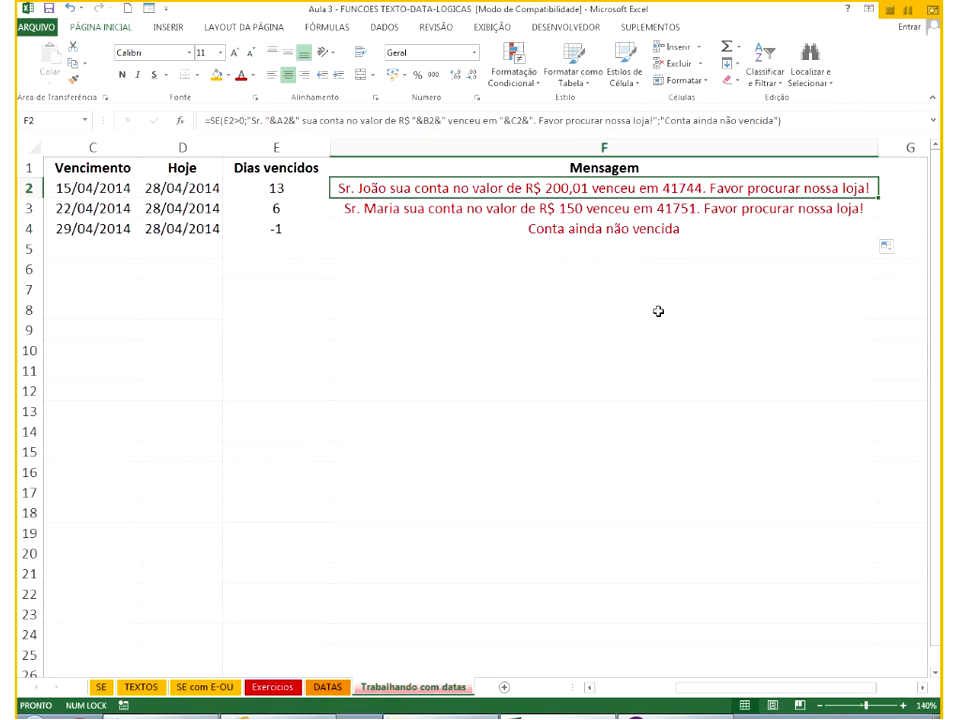
click(634, 690)
click(232, 188)
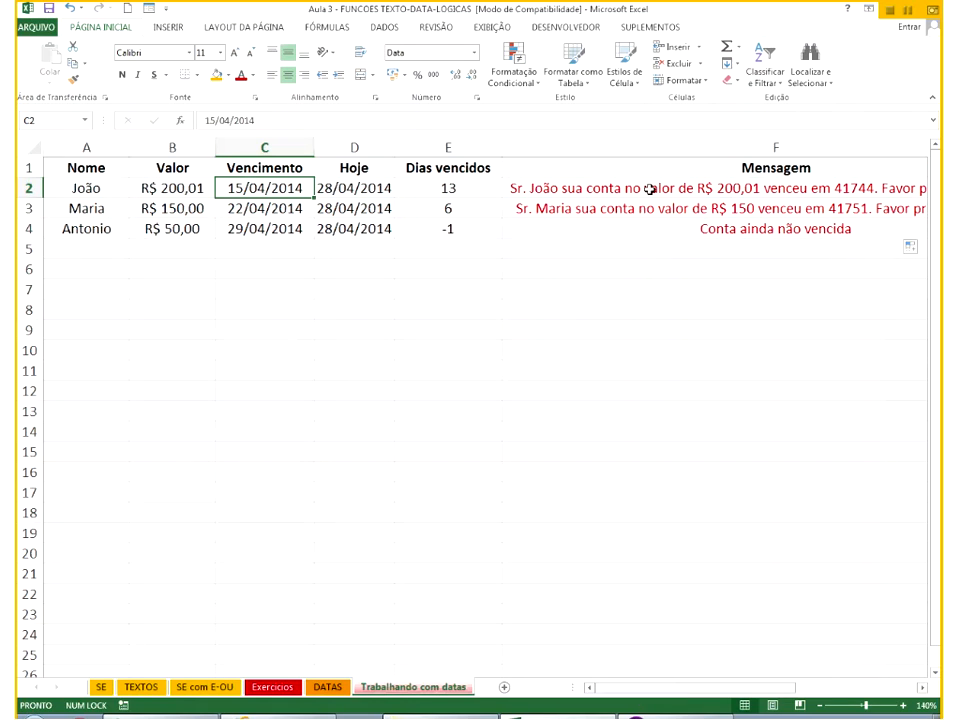
drag(650, 189, 634, 224)
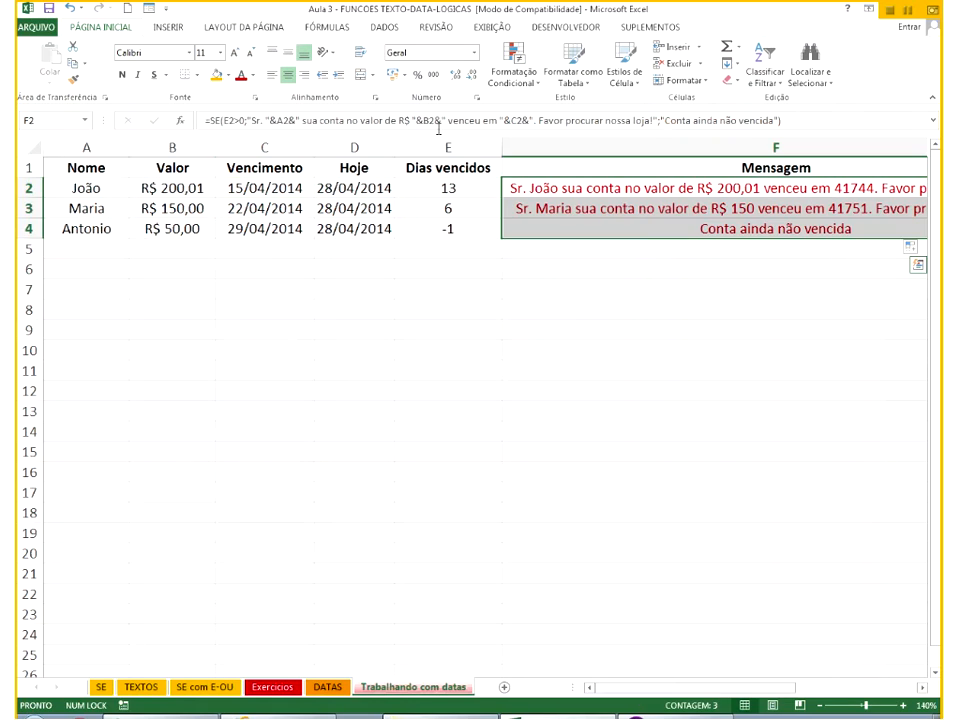
click(361, 52)
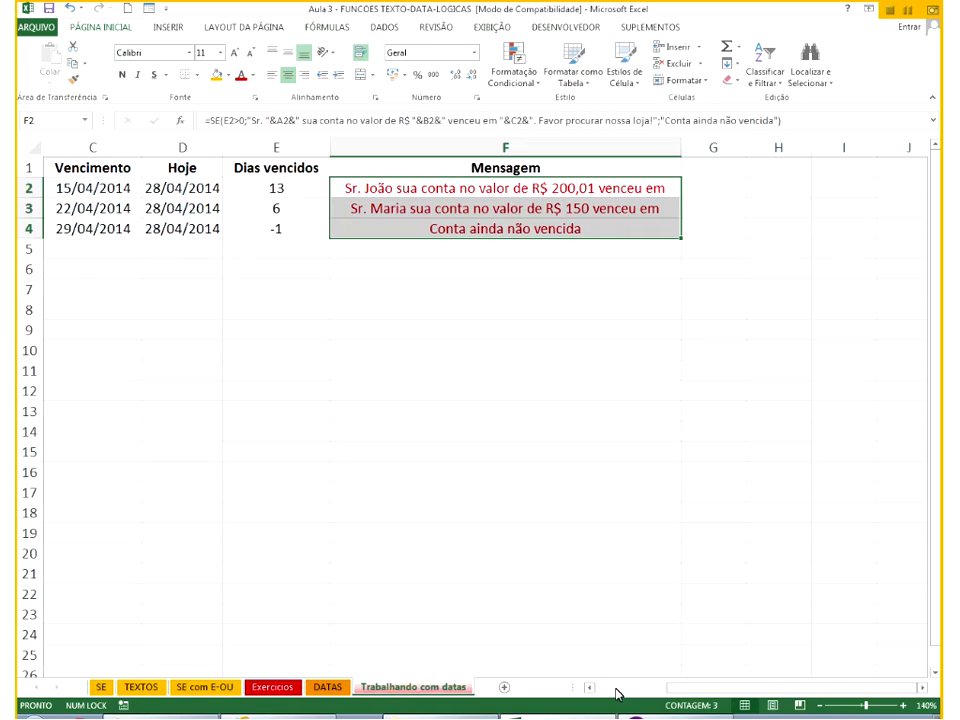
On the DATAS sheet, change the number format of the date in C4 to Número.
click(327, 687)
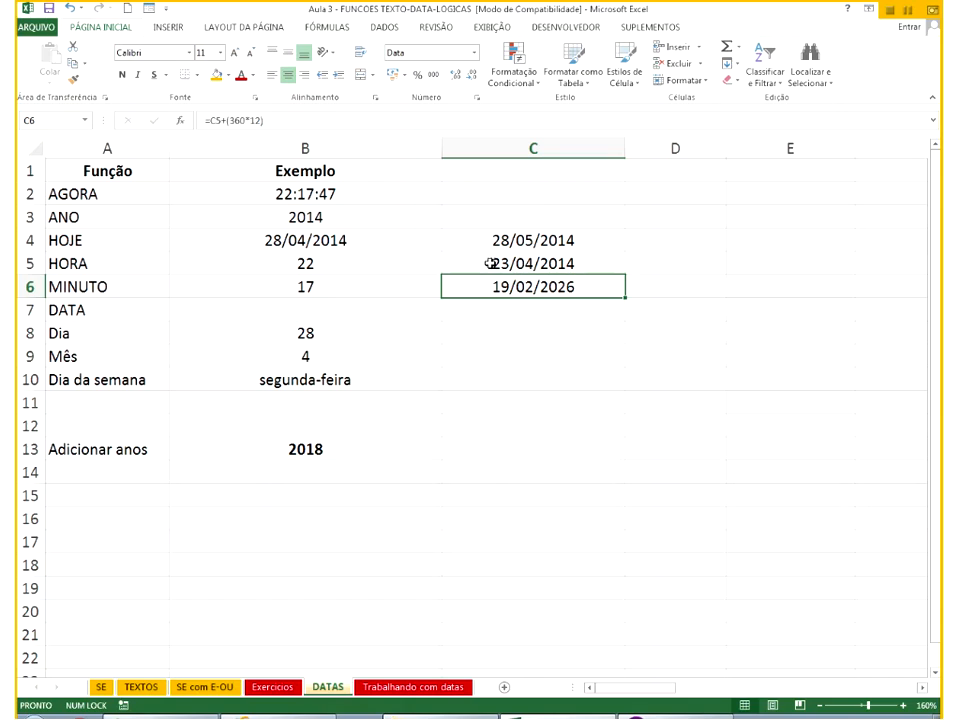
click(524, 240)
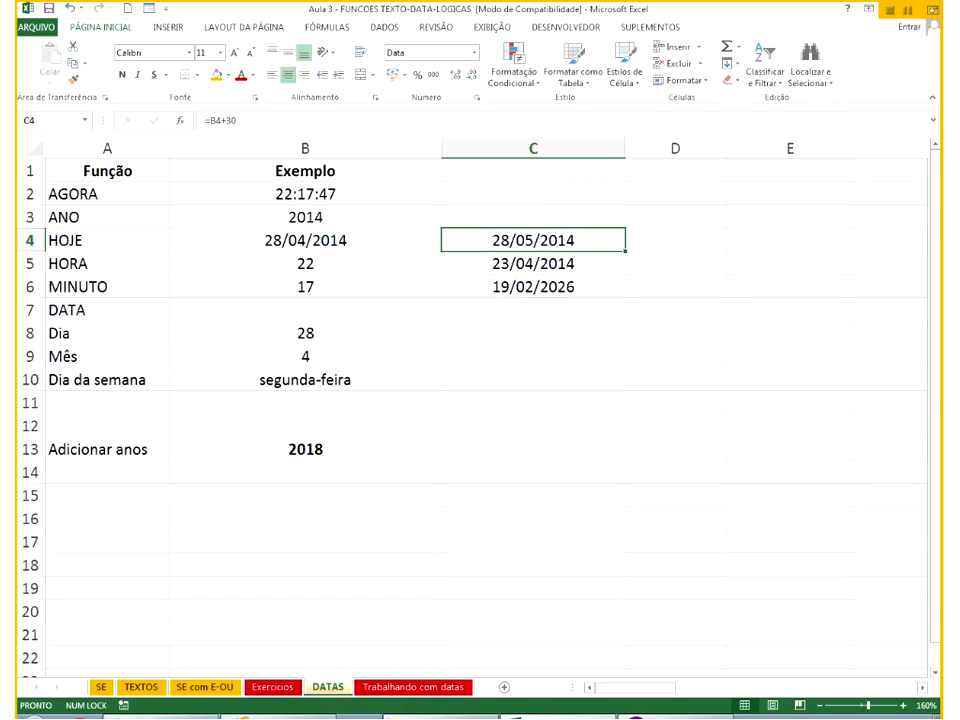
click(476, 53)
click(445, 107)
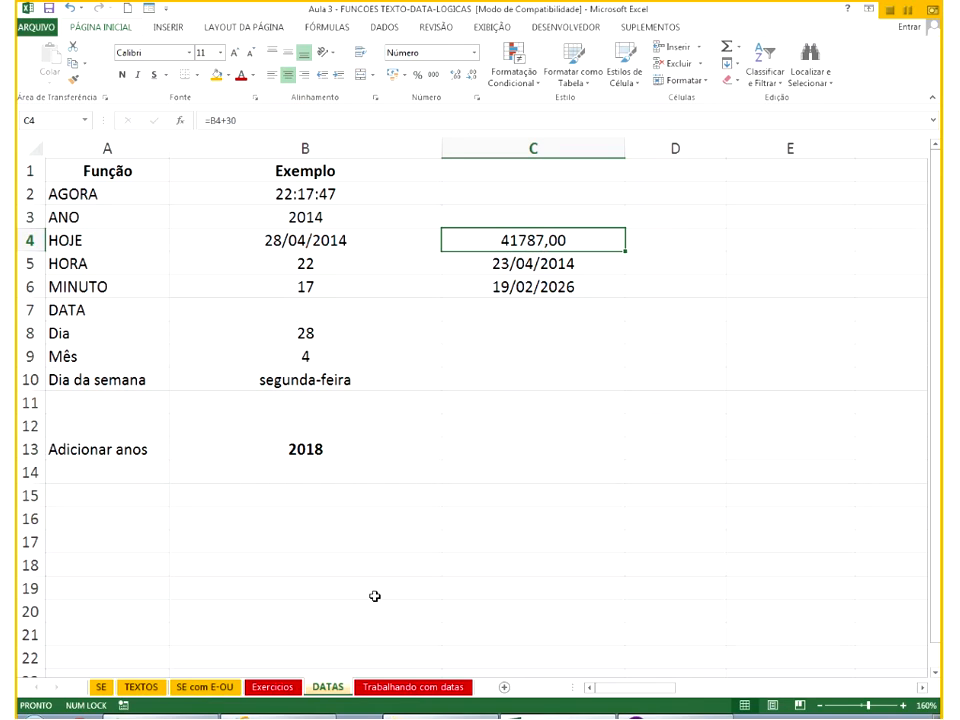
Back on the Trabalhando com datas sheet, auto-fit the heights of rows 2 and 3 to the wrapped messages.
click(389, 688)
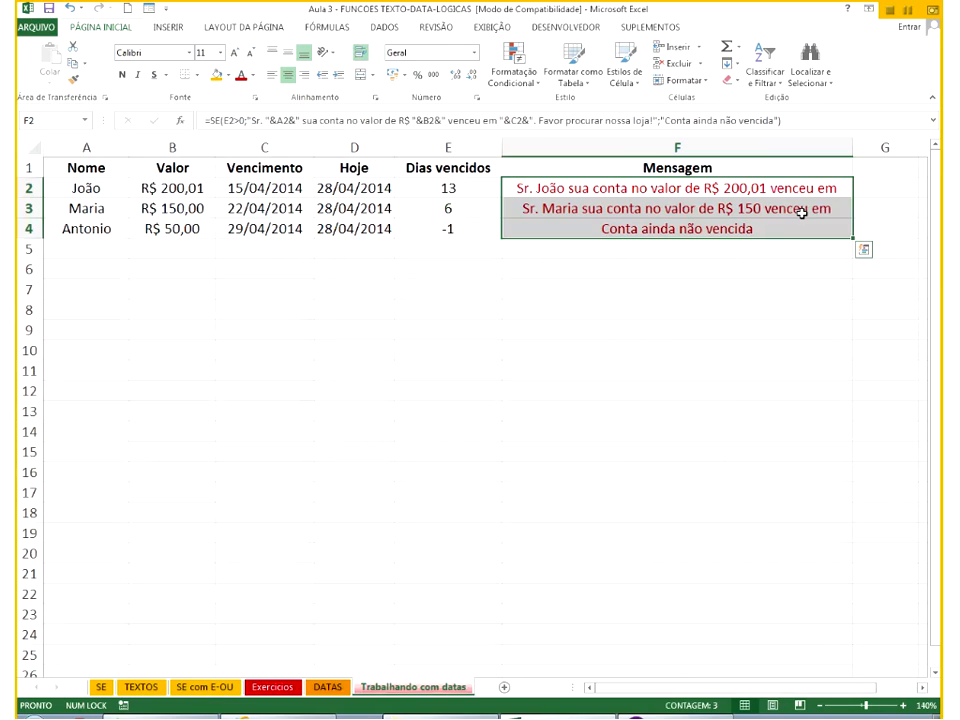
double_click(35, 198)
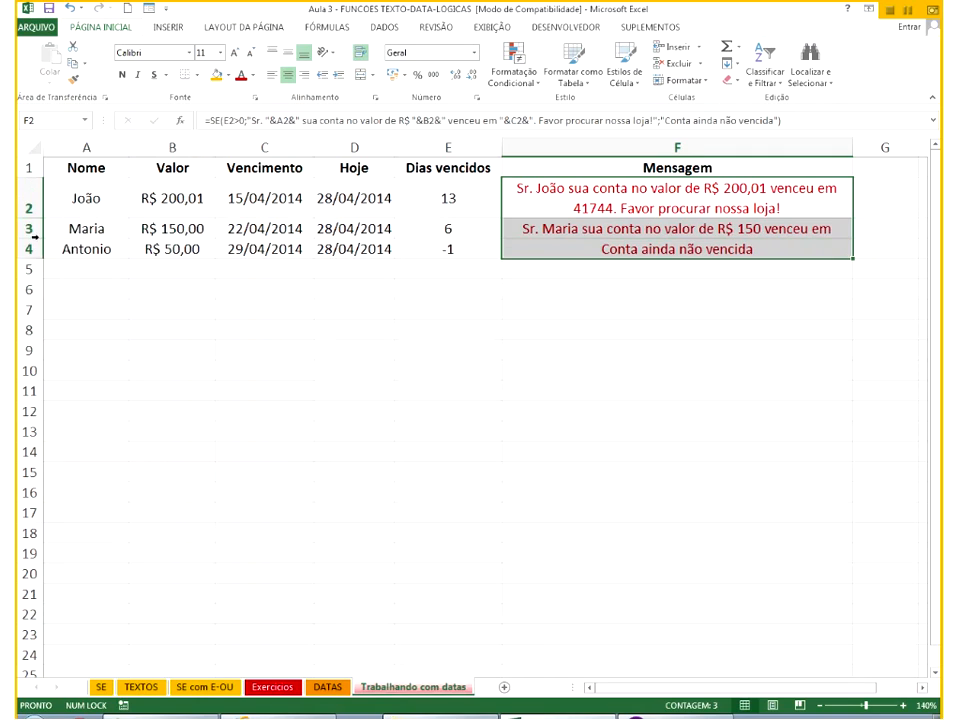
double_click(30, 248)
click(611, 364)
Edit the F2 formula to replace the B2 reference with TEXTO(B2;"DD/MM/AAAA").
click(583, 209)
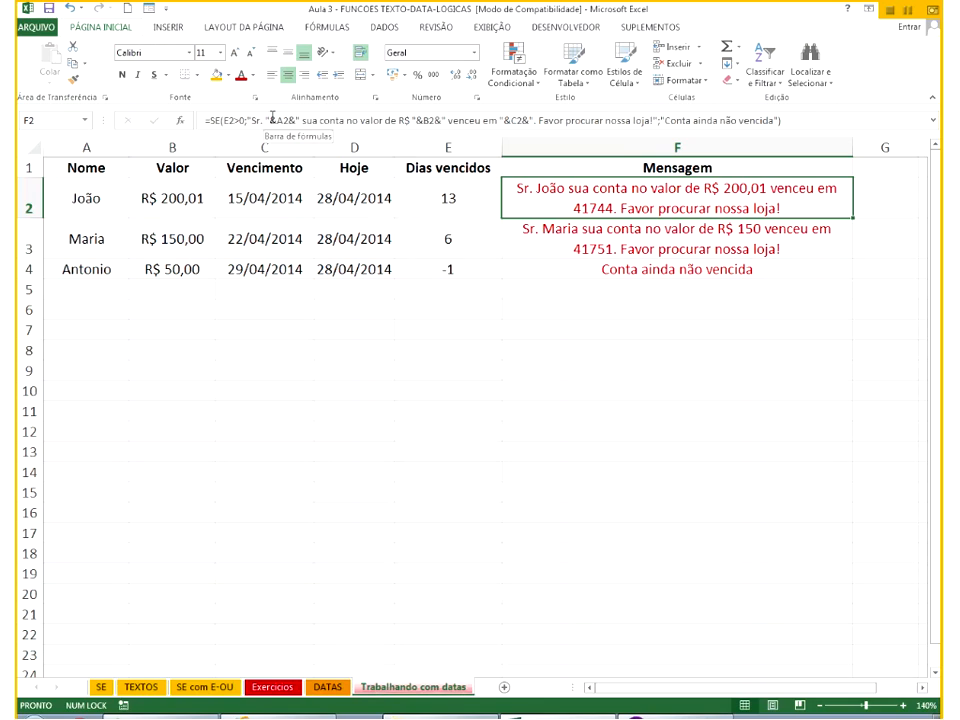
click(415, 122)
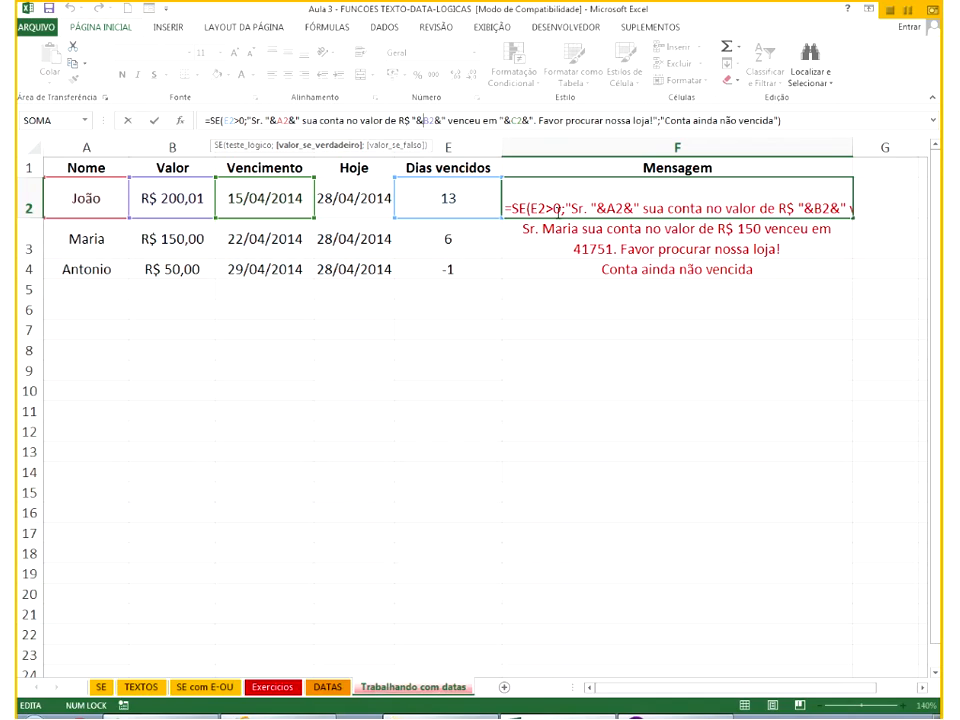
text(texto)
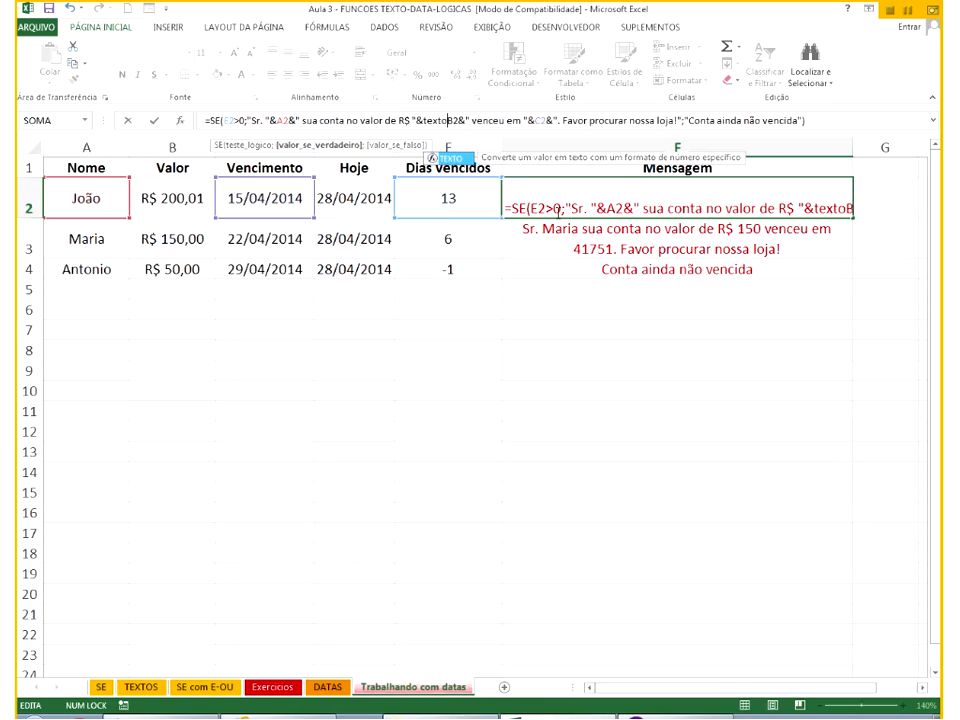
text(()
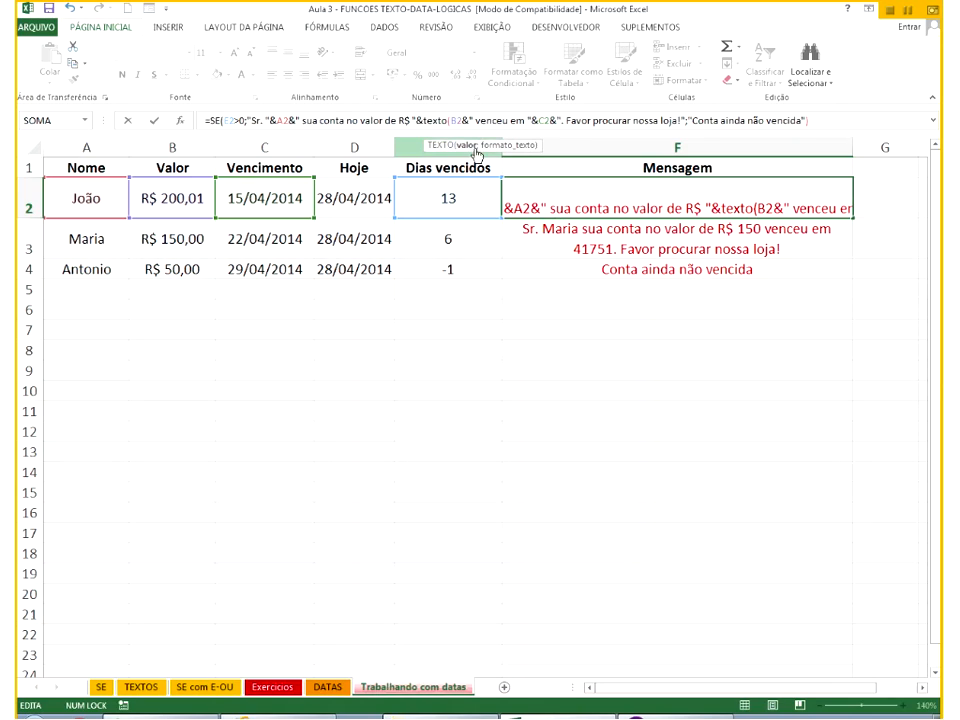
text(;")
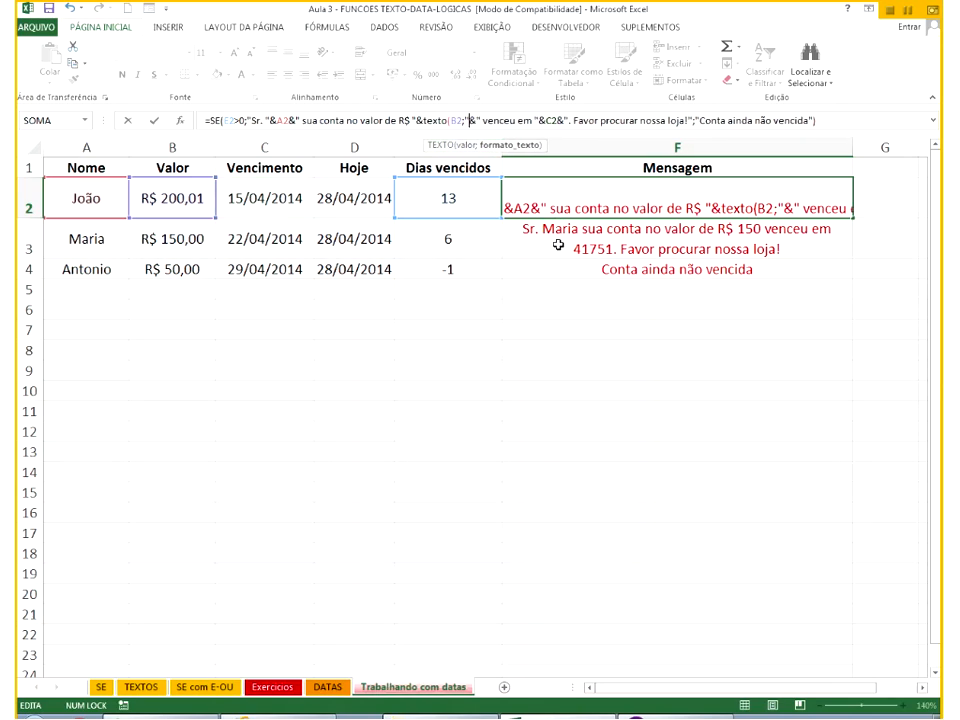
text(DD)
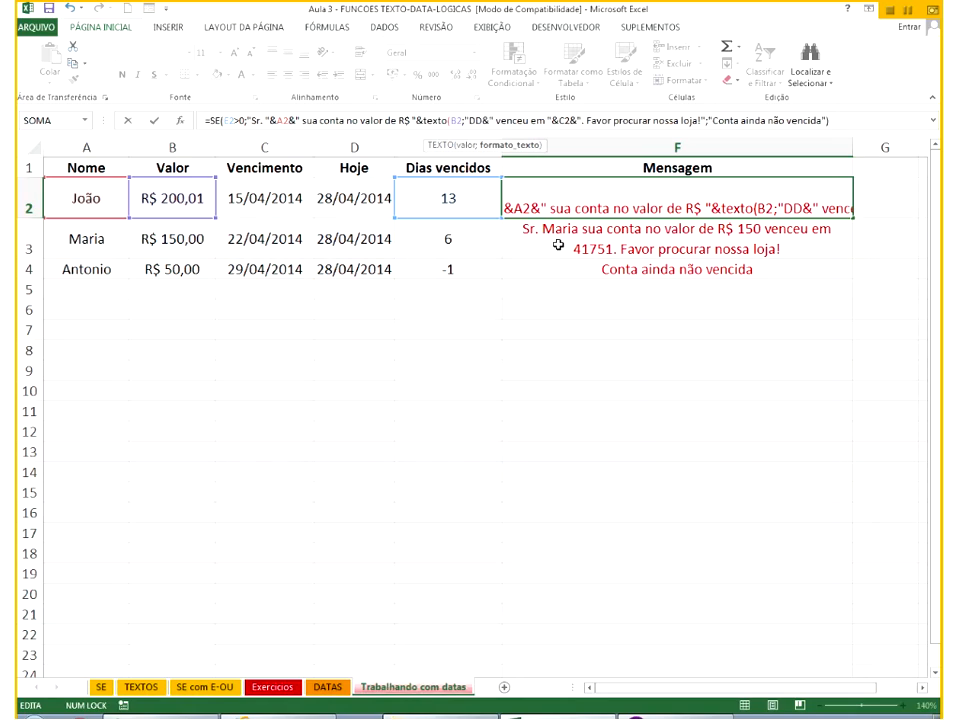
text(/MM)
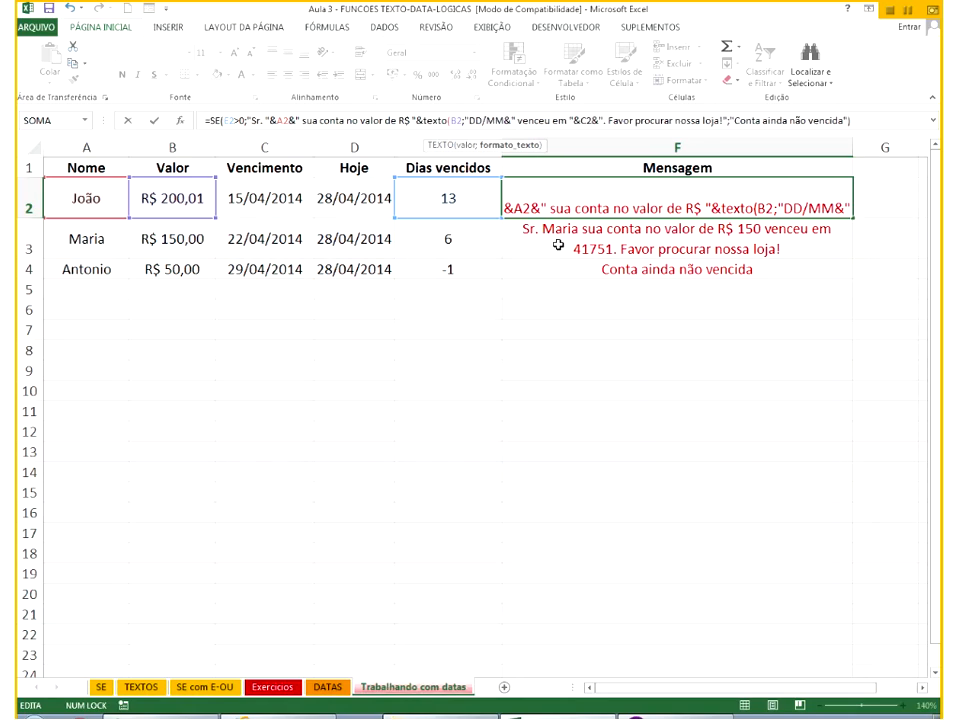
text(/AAAA")
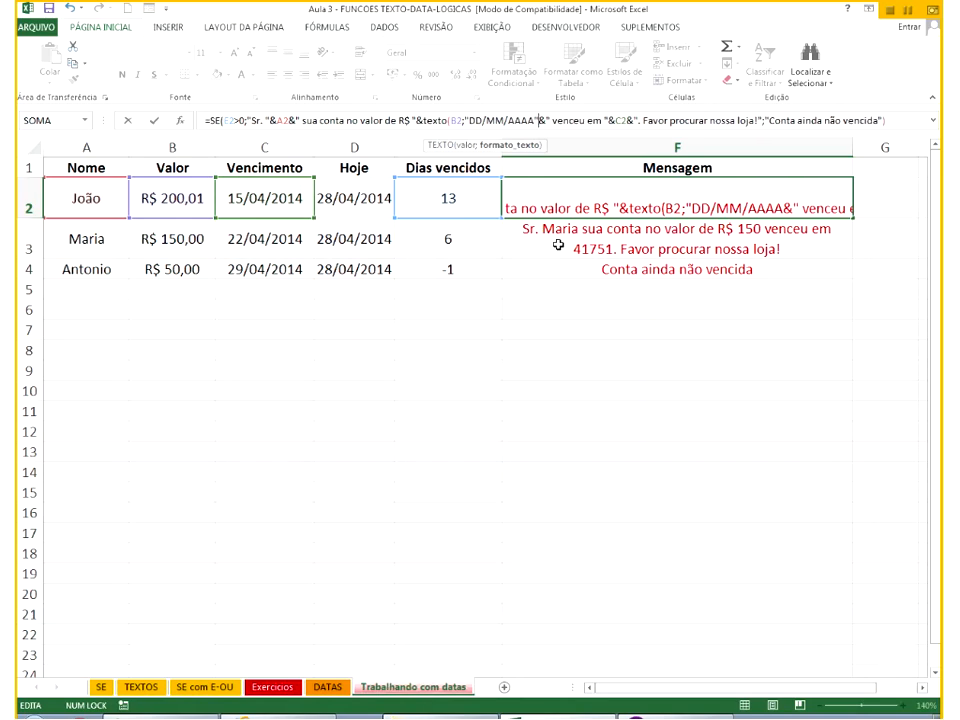
text("))
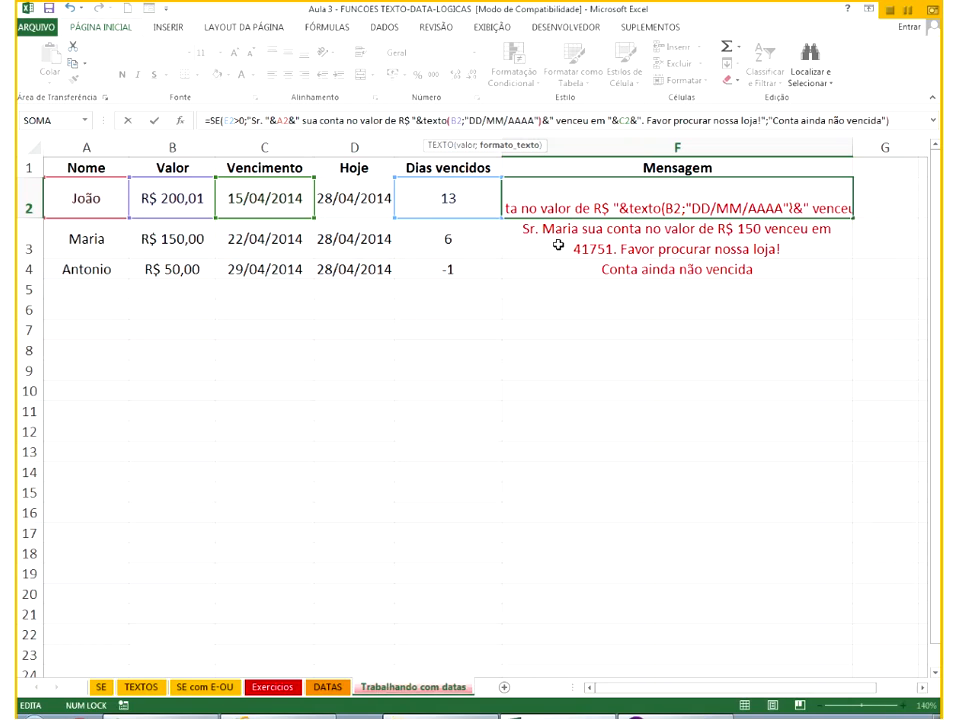
key(Return)
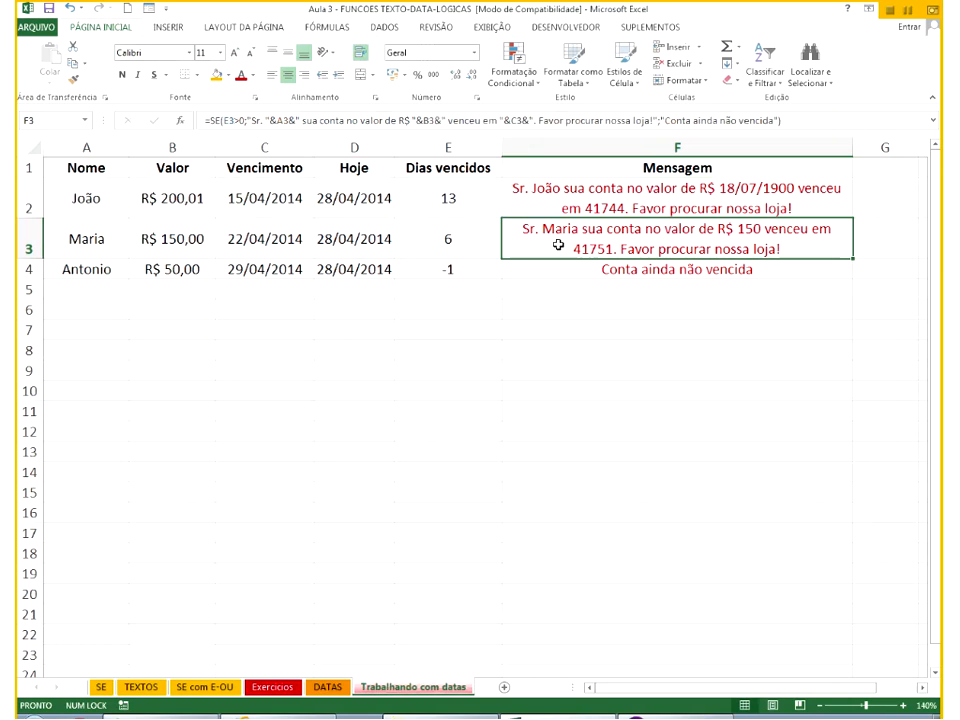
click(777, 197)
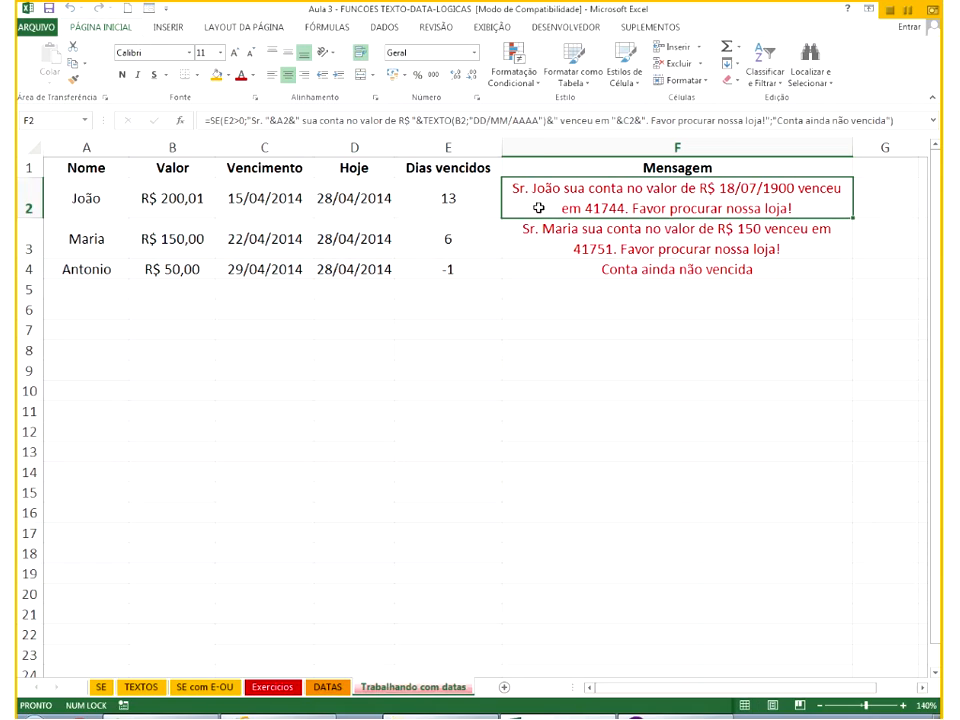
Try to replace the TEXTO function around B2 in the F2 formula with DATA.
key(F2)
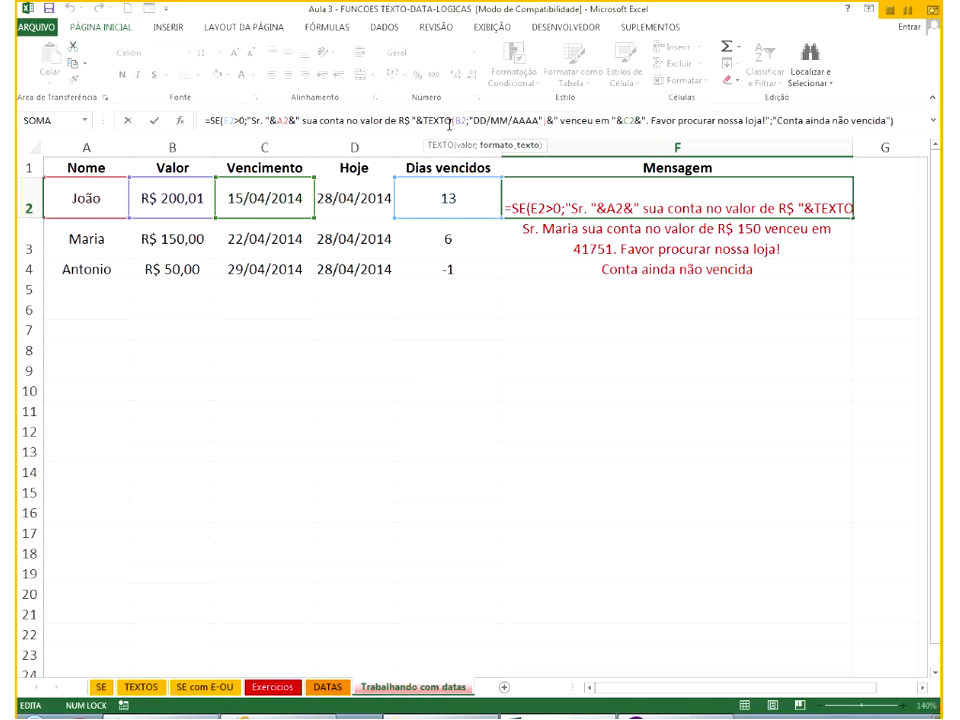
double_click(449, 122)
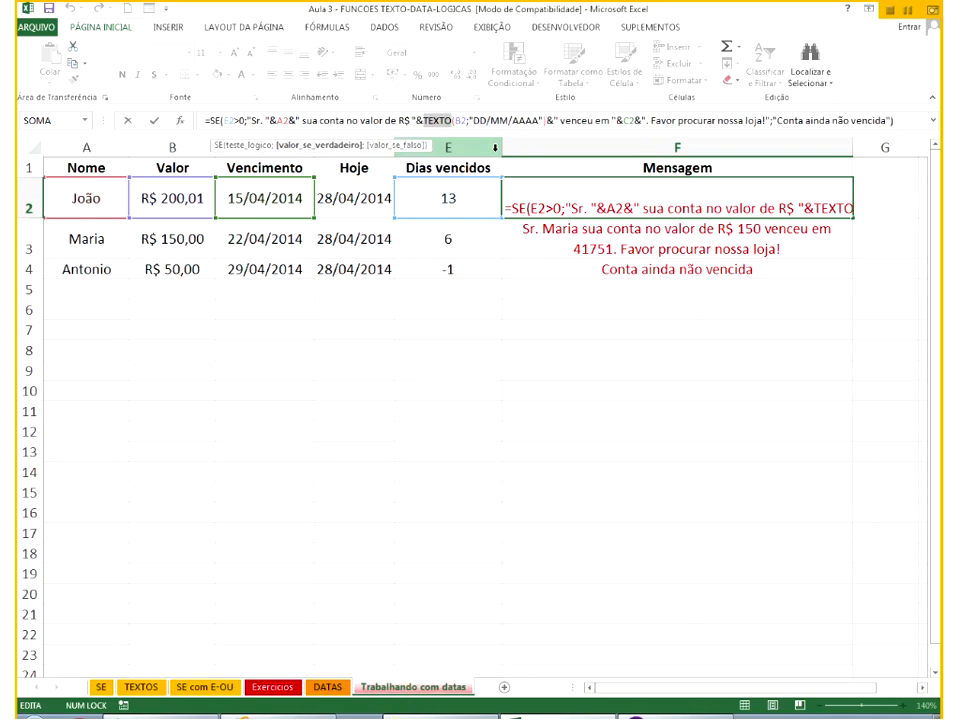
text(D)
key(Tab)
key(Return)
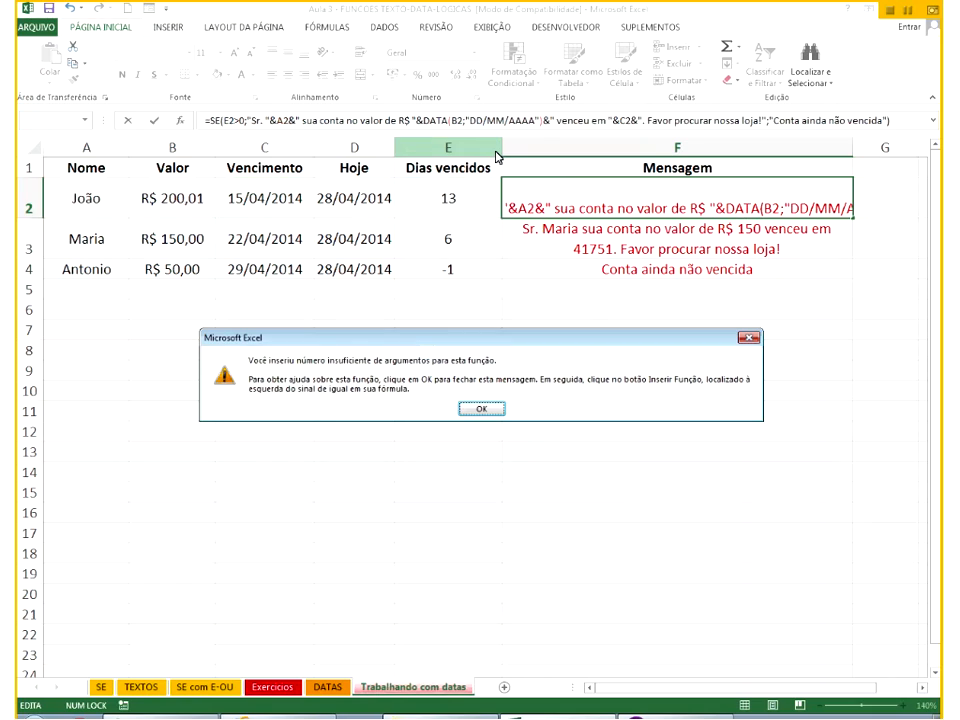
key(Return)
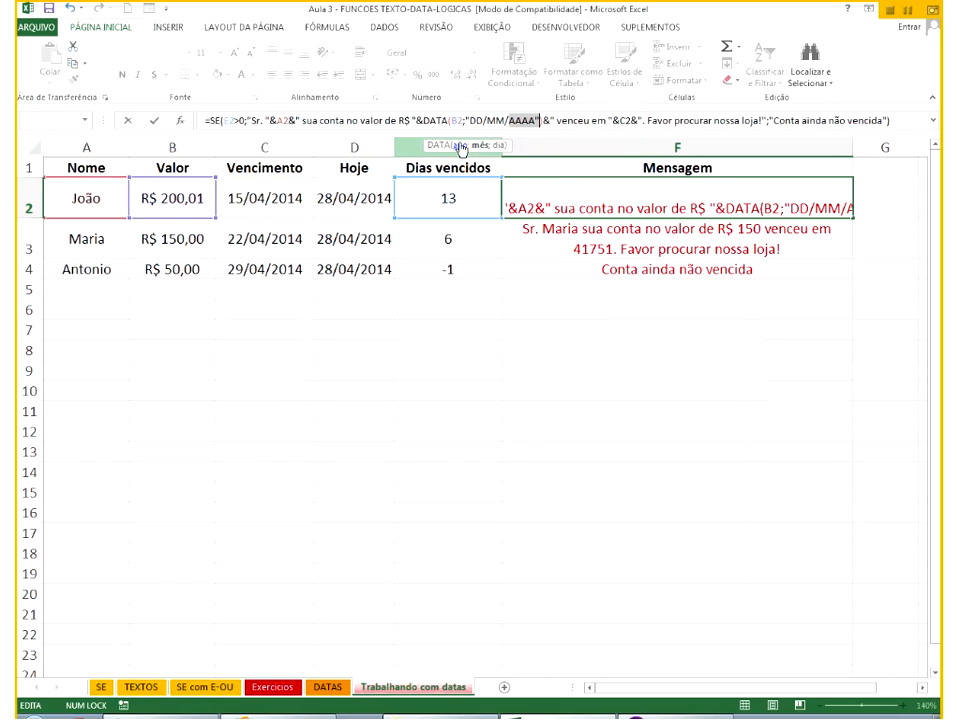
Try to change the DATA function in the F2 formula to DATAM.
click(449, 119)
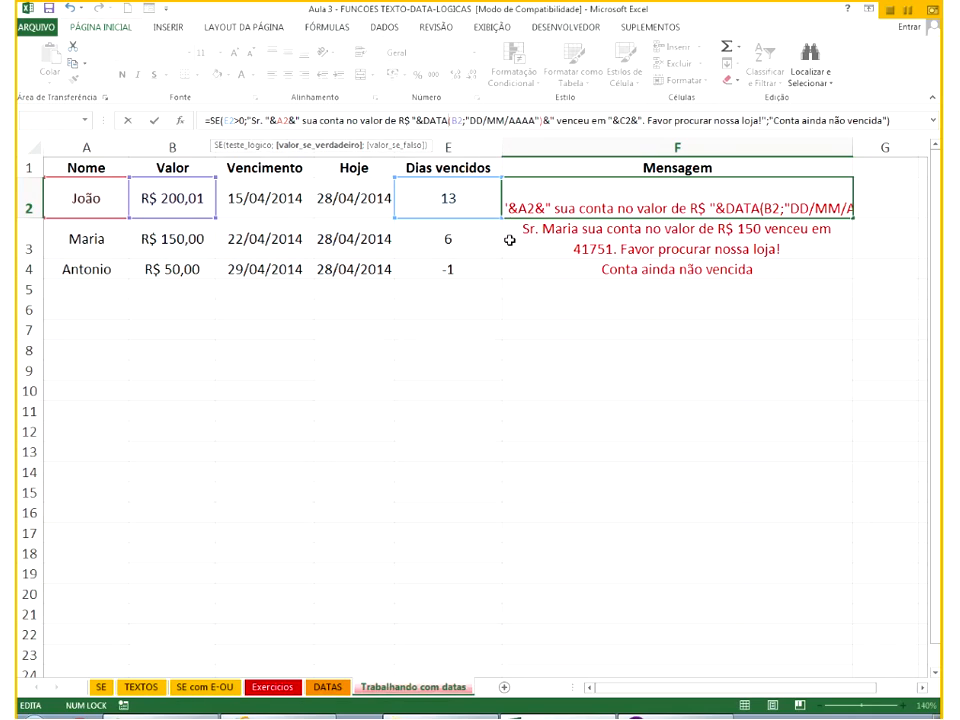
text(M)
key(Return)
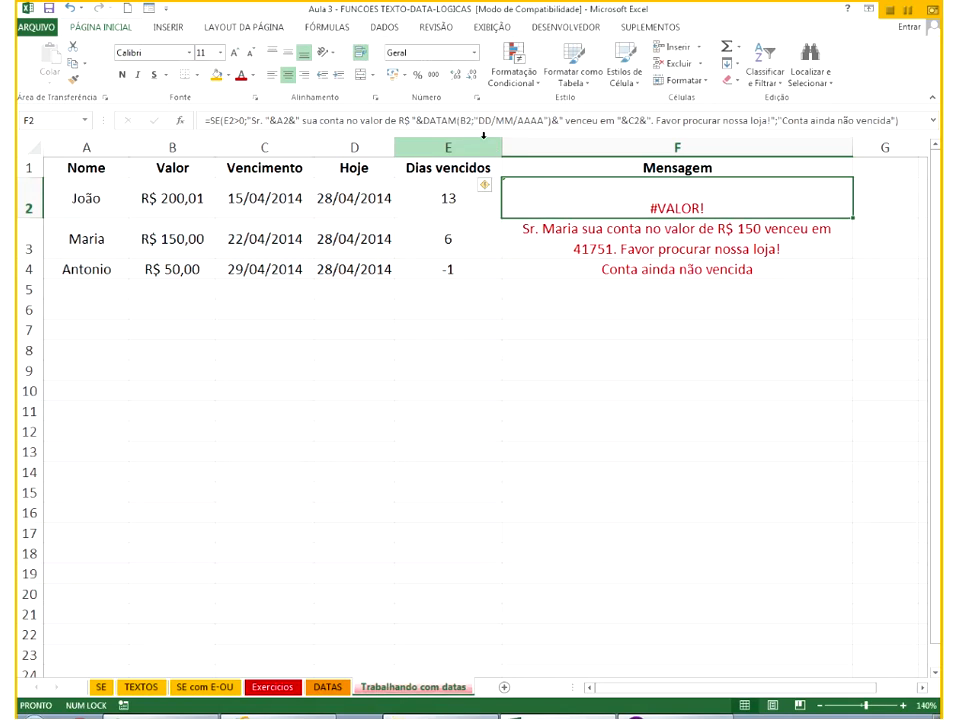
Replace DATAM in the F2 formula with TEXTO.
click(455, 121)
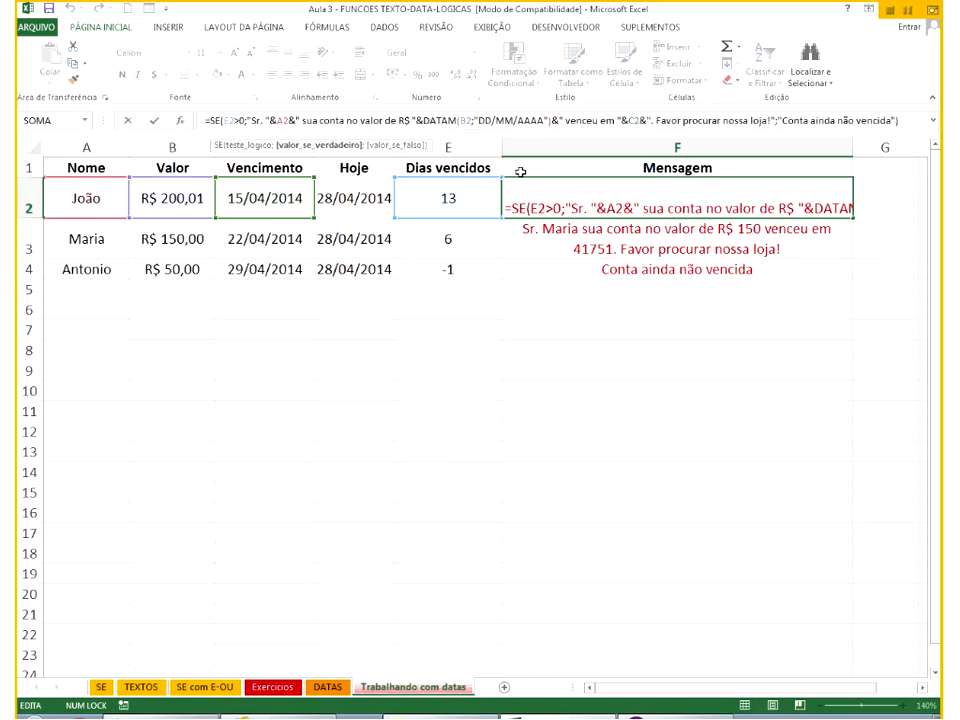
key(BackSpace)
key(BackSpace)
key(BackSpace)
key(BackSpace)
key(BackSpace)
text(TEXT)
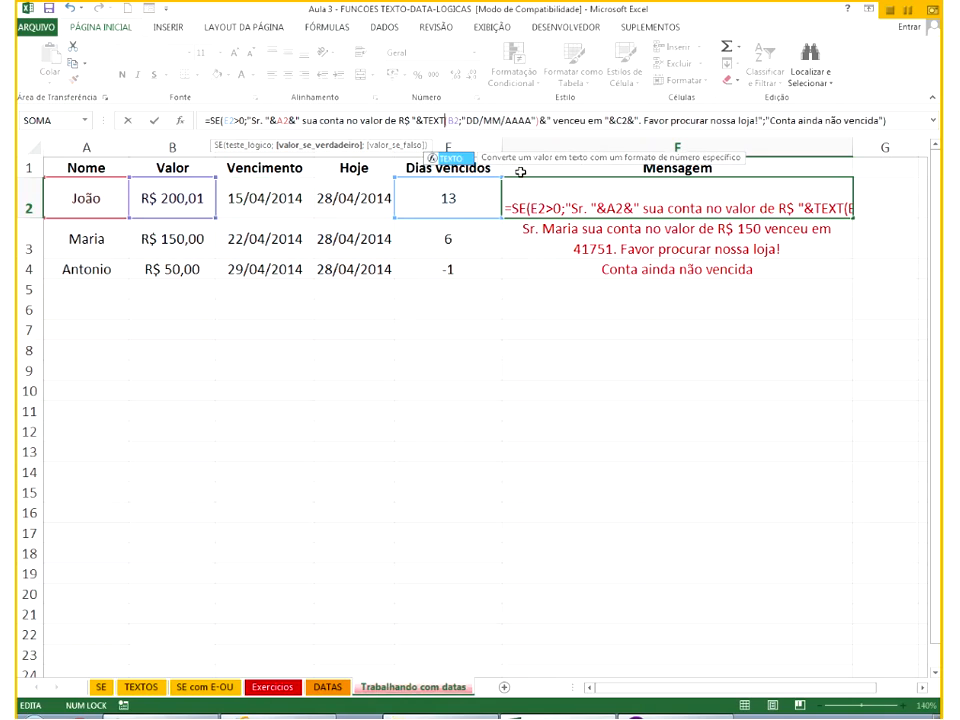
text(O)
Rewrite the TEXTO format in the F2 formula in lowercase as "dd/mm/aaaa".
key(Right)
key(Right)
key(Right)
key(Right)
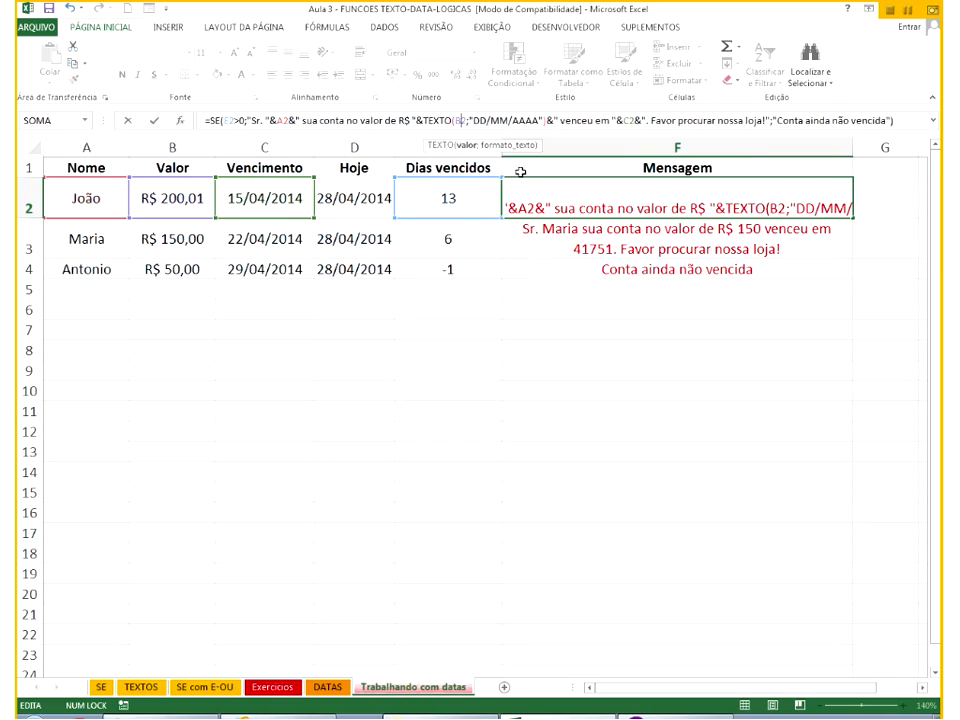
key(Delete)
key(Delete)
key(Delete)
key(Delete)
key(Delete)
key(Delete)
key(Delete)
key(Delete)
key(Delete)
key(Delete)
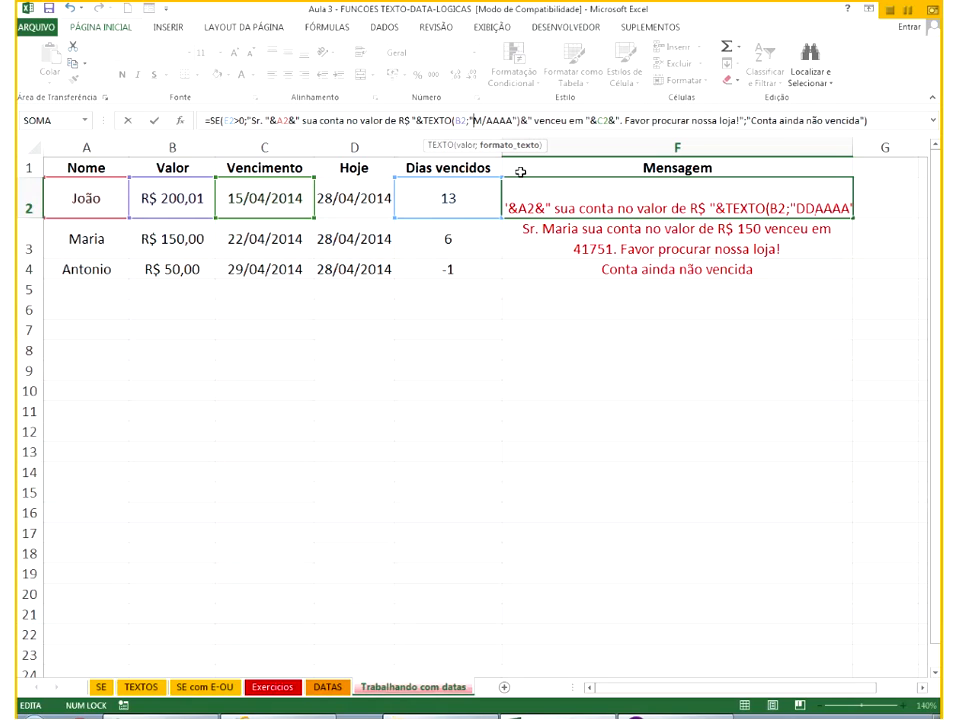
text(dd/mm)
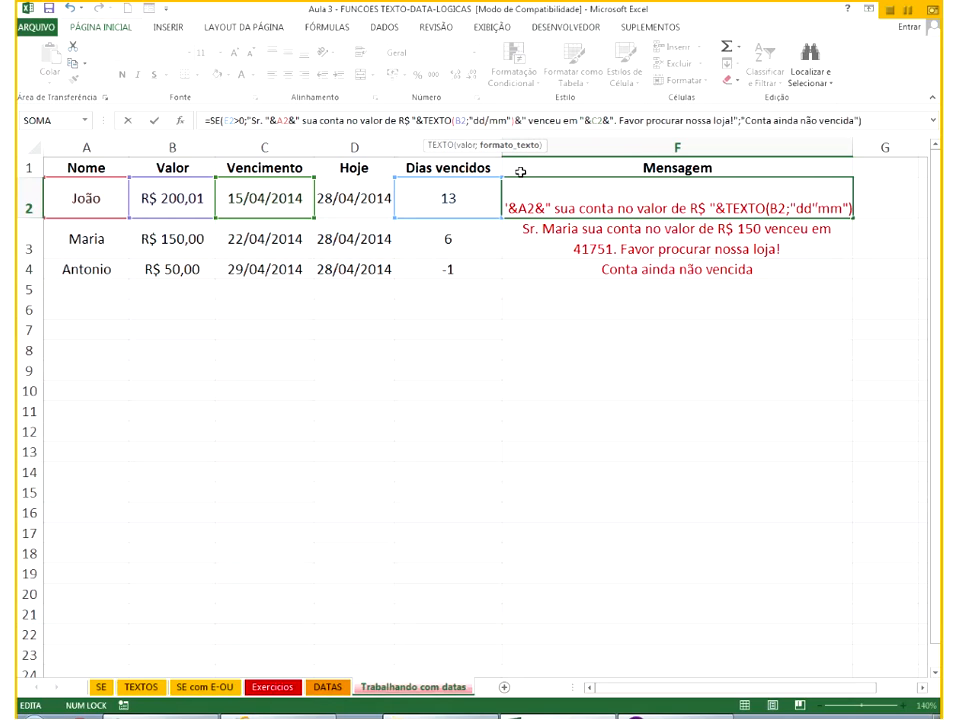
text(/aaaa)
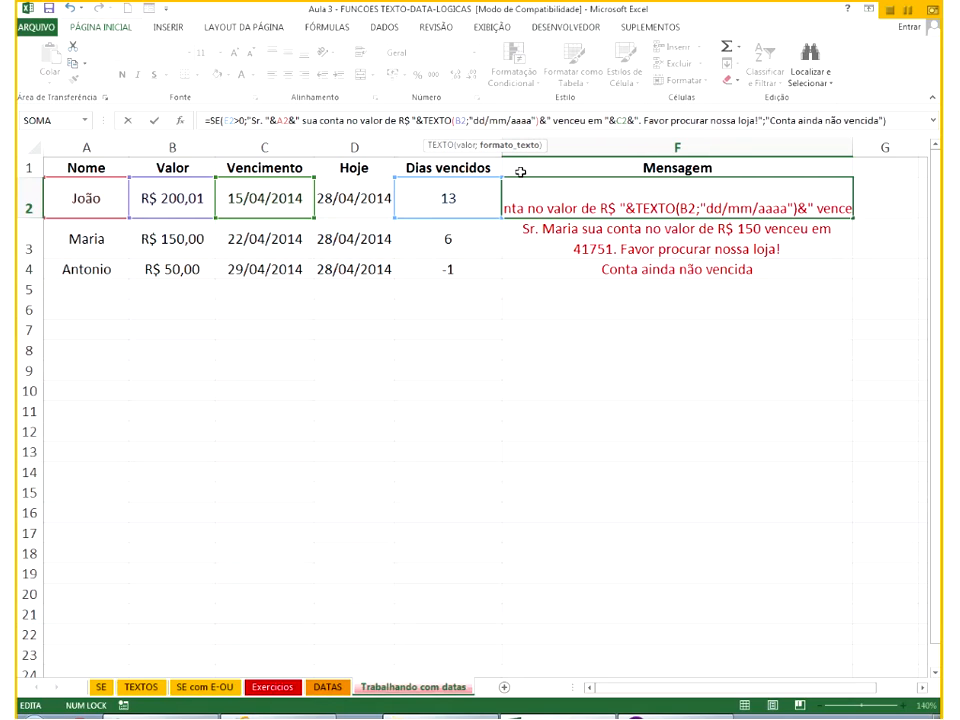
key(Return)
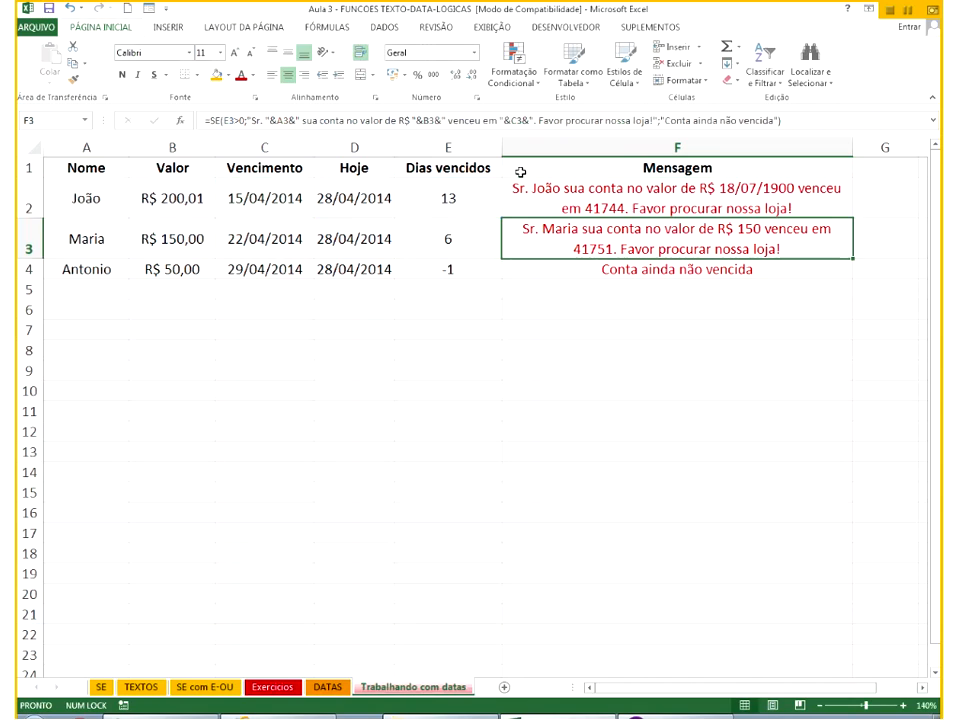
Shorten the TEXTO date format in the F2 formula to "d/m/aa".
click(650, 208)
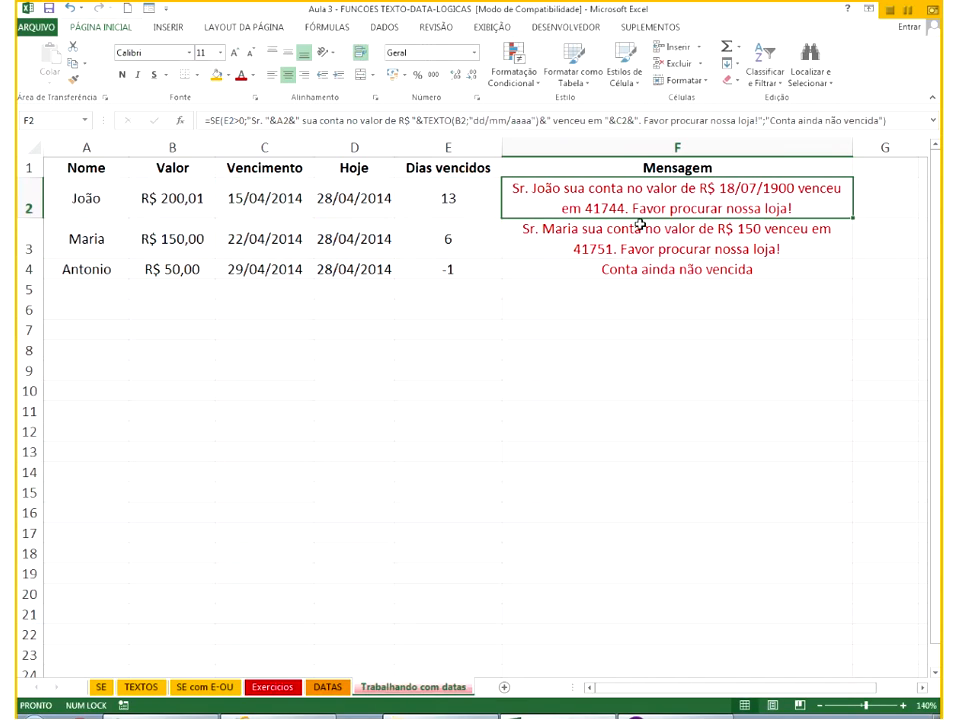
key(F2)
click(477, 120)
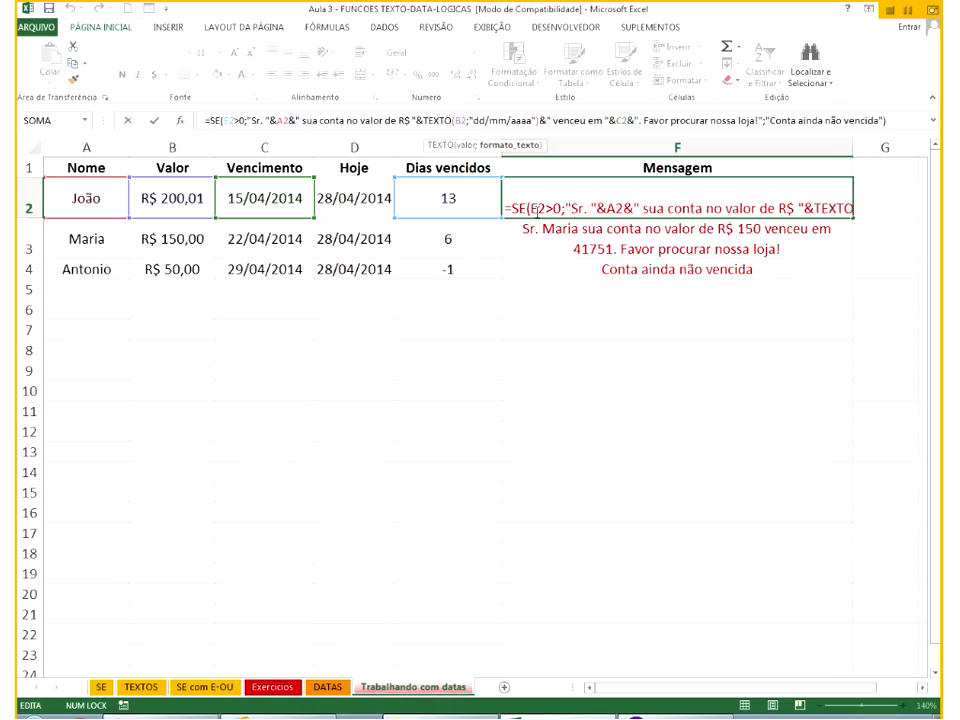
key(BackSpace)
key(Delete)
key(Right)
key(Right)
key(Delete)
key(Delete)
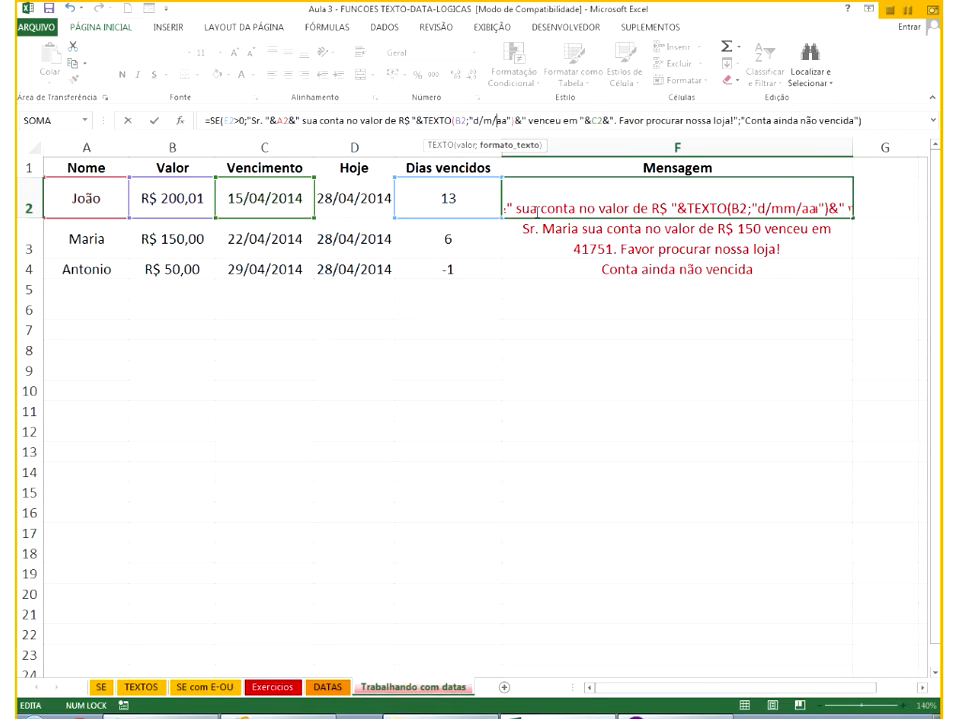
key(Return)
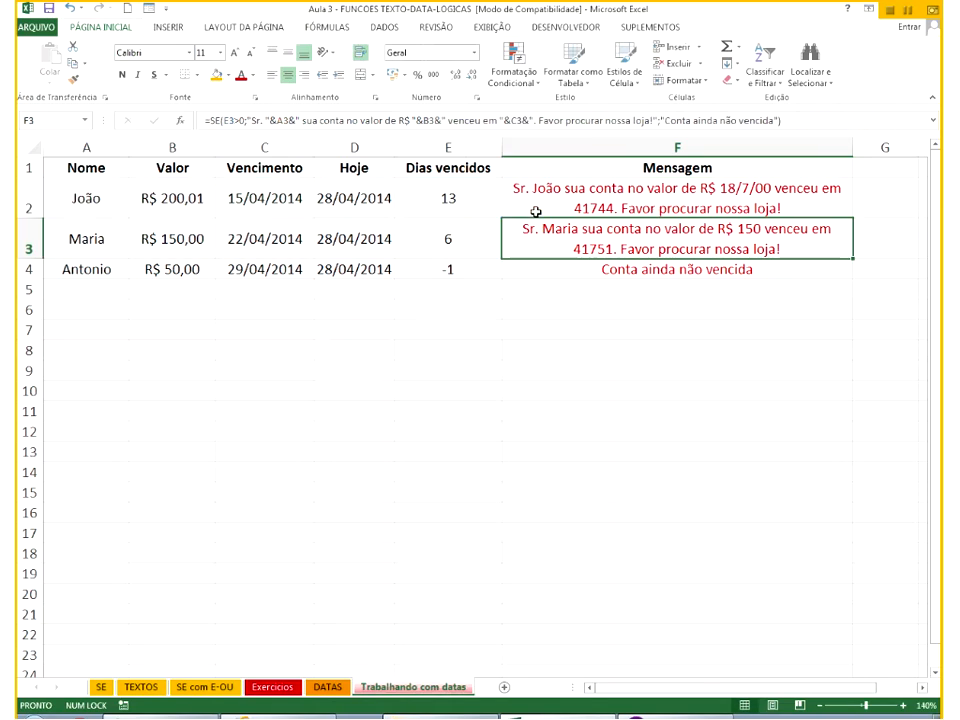
Try datam as the function name before (B2;"d/m/aa") in the F2 formula.
click(627, 208)
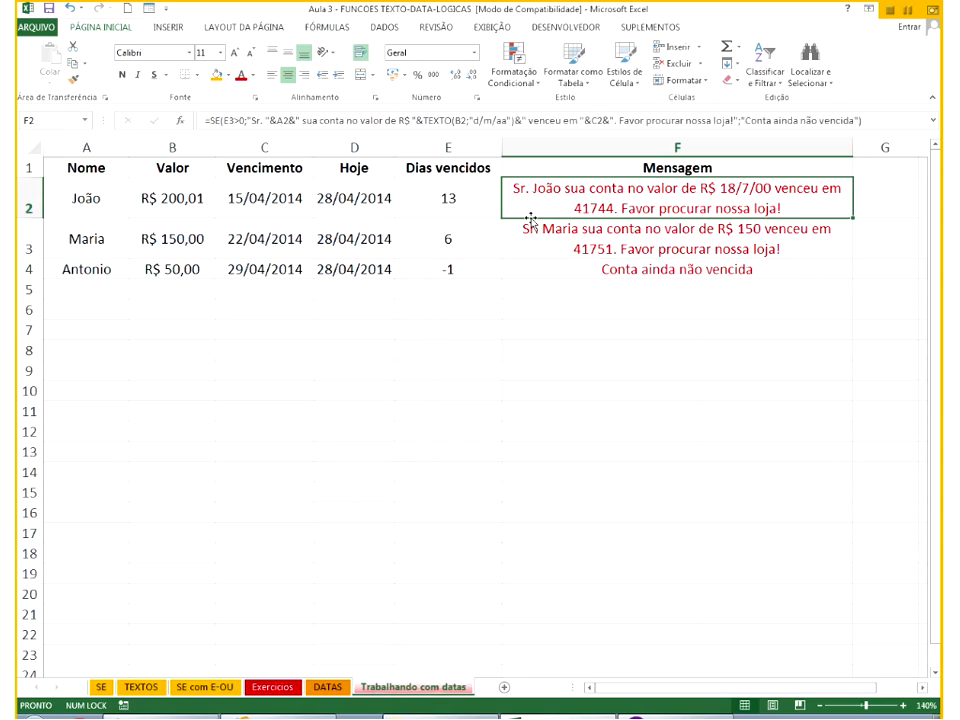
double_click(440, 122)
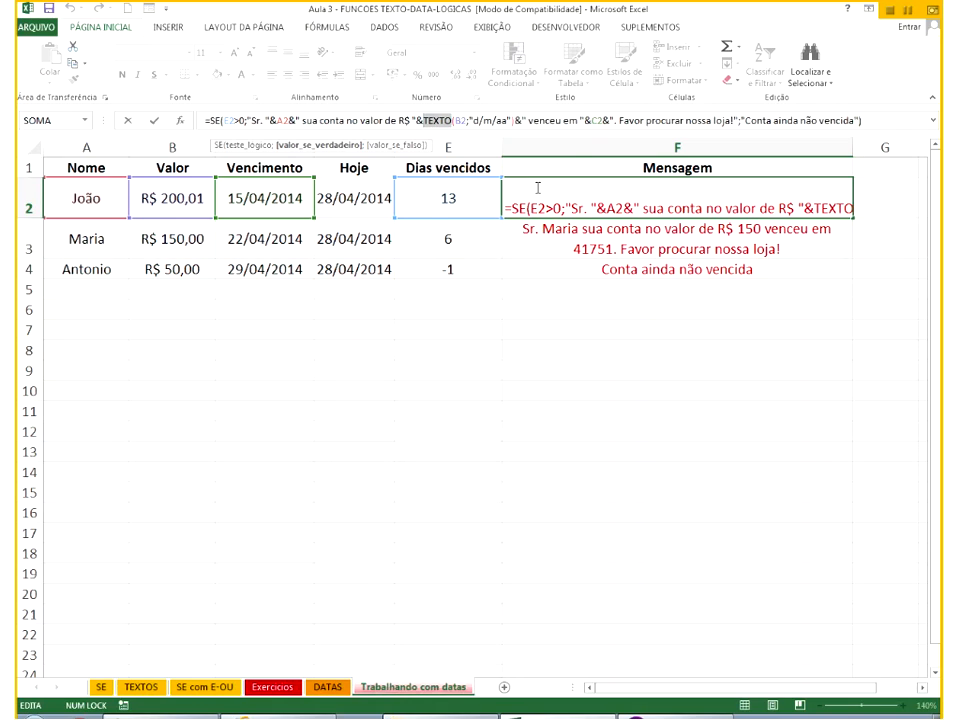
text(di)
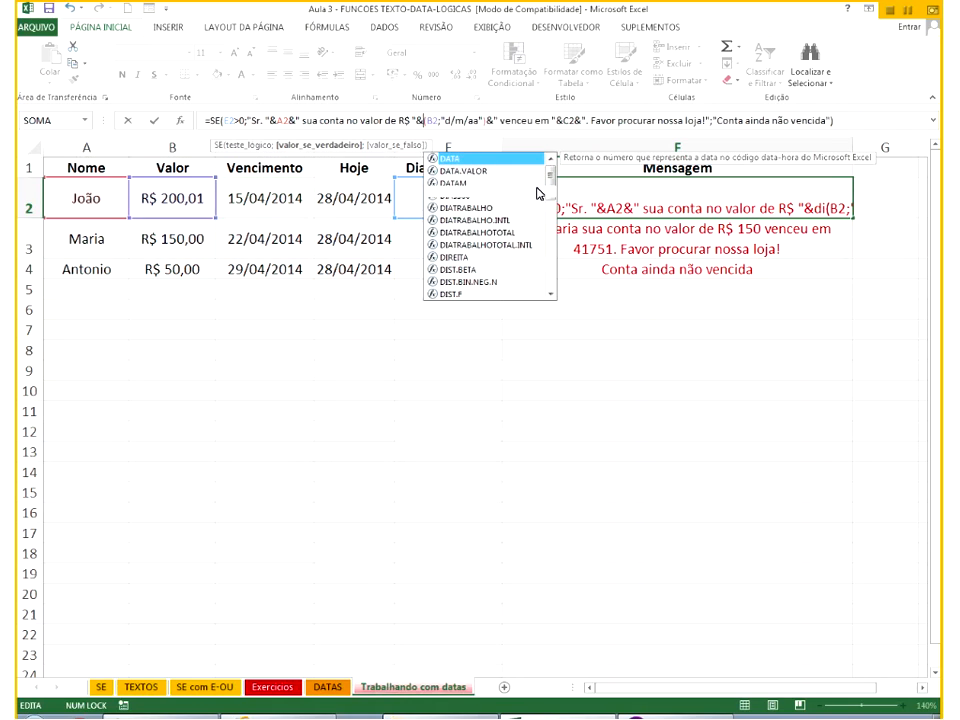
text(atam)
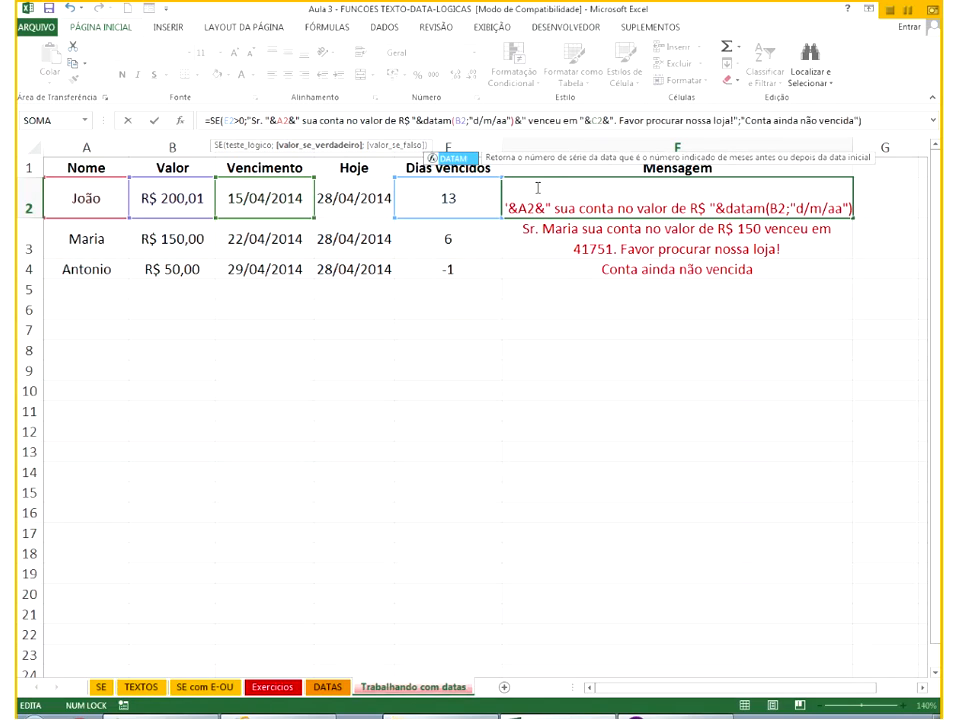
key(Right)
key(Right)
key(Right)
key(Right)
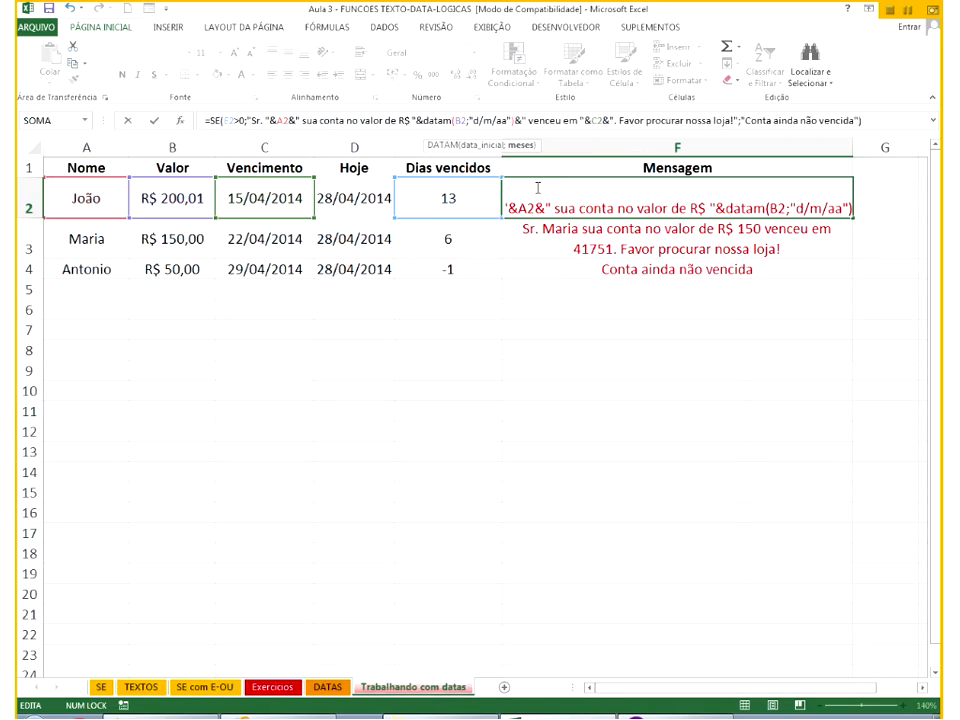
Change the datam function in the F2 formula back to texto and its value reference to c2.
key(Left)
key(Left)
key(Left)
key(Left)
key(BackSpace)
key(BackSpace)
key(BackSpace)
key(BackSpace)
key(BackSpace)
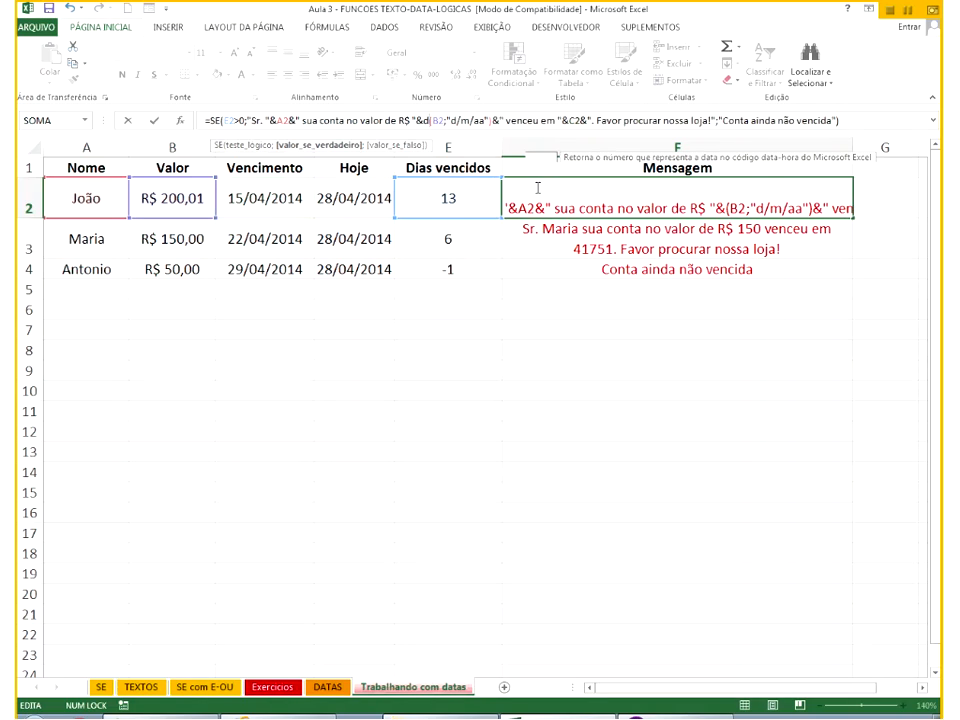
text(texto)
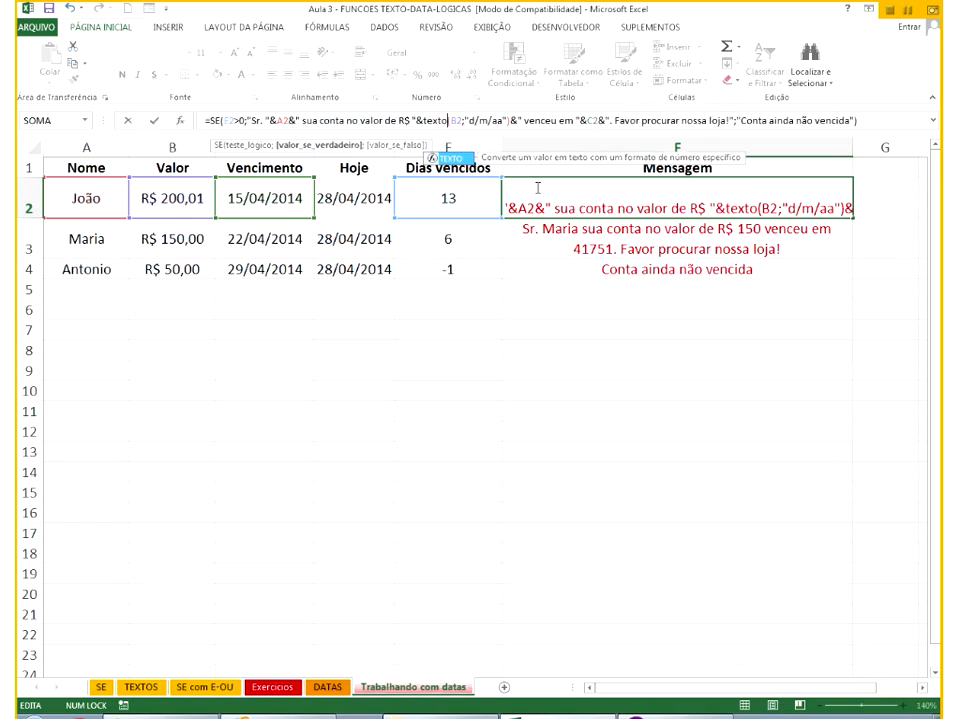
key(Right)
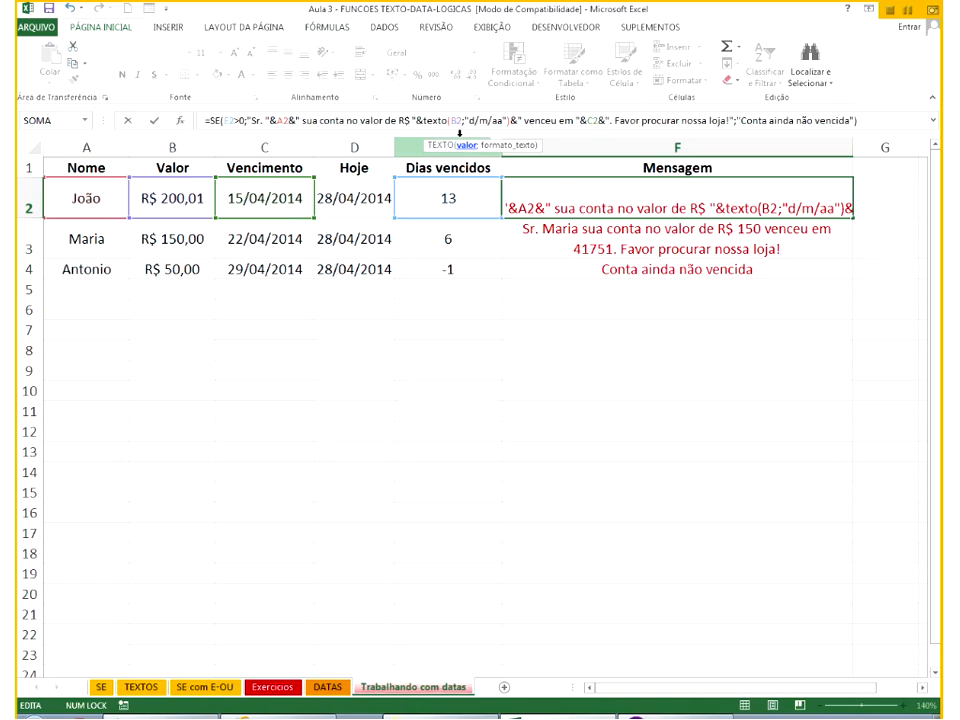
text(c)
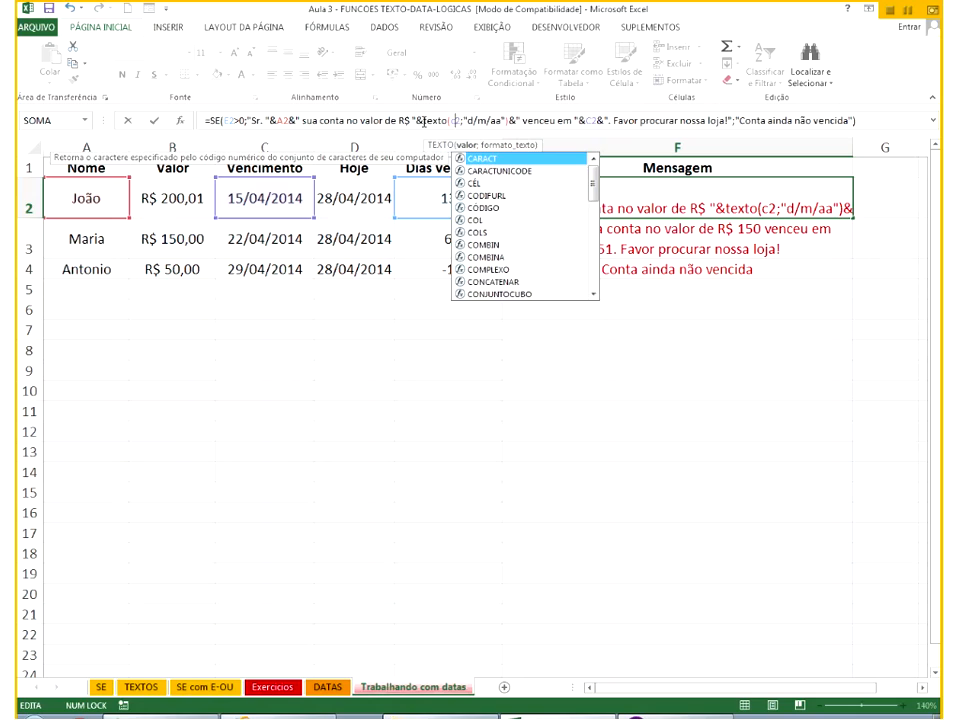
Replace the whole texto(c2;"d/m/aa") expression after R$ in the F2 formula with a plain b2 reference.
drag(424, 121, 507, 121)
text(b)
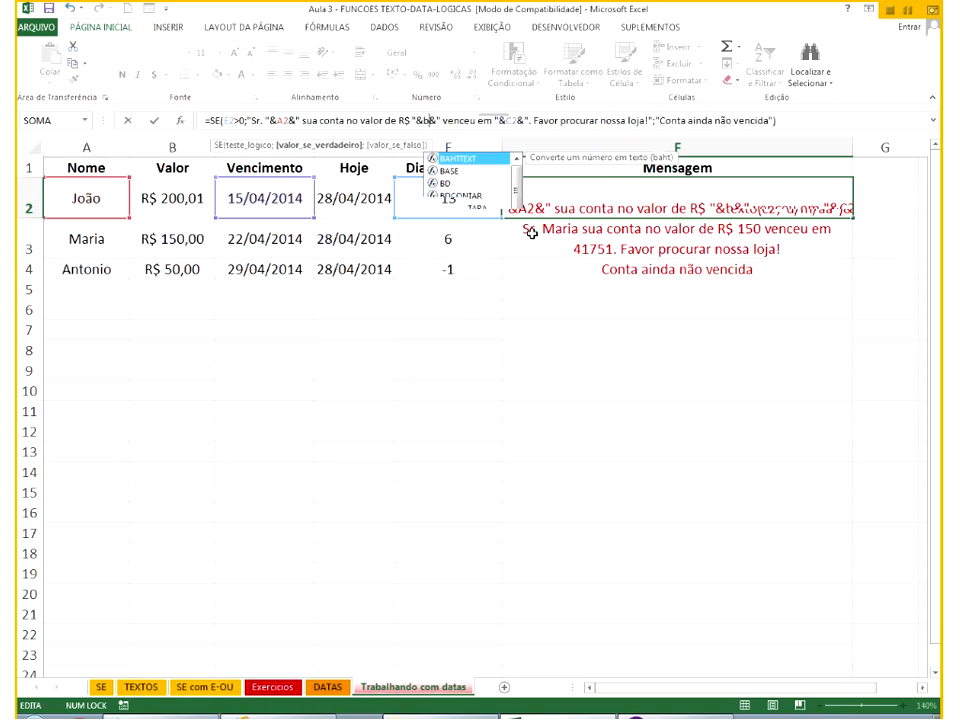
text(2)
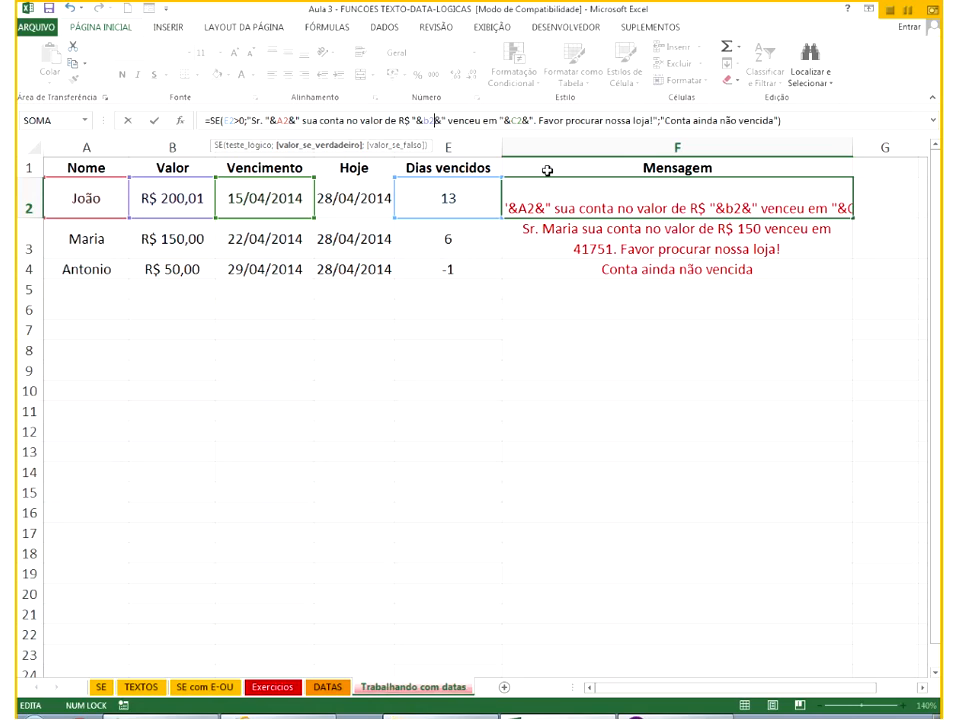
Wrap the C2 due-date reference in the F2 message formula as texto(C2;"DD/MM/AAAA") and commit the formula.
click(511, 121)
text(tex)
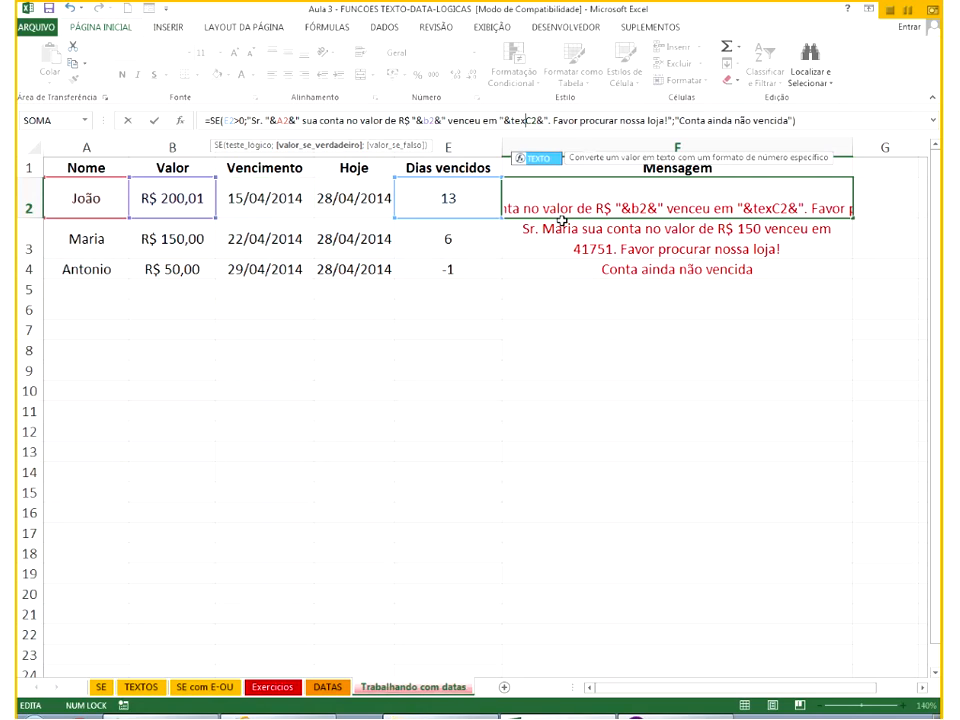
text(to(C2)
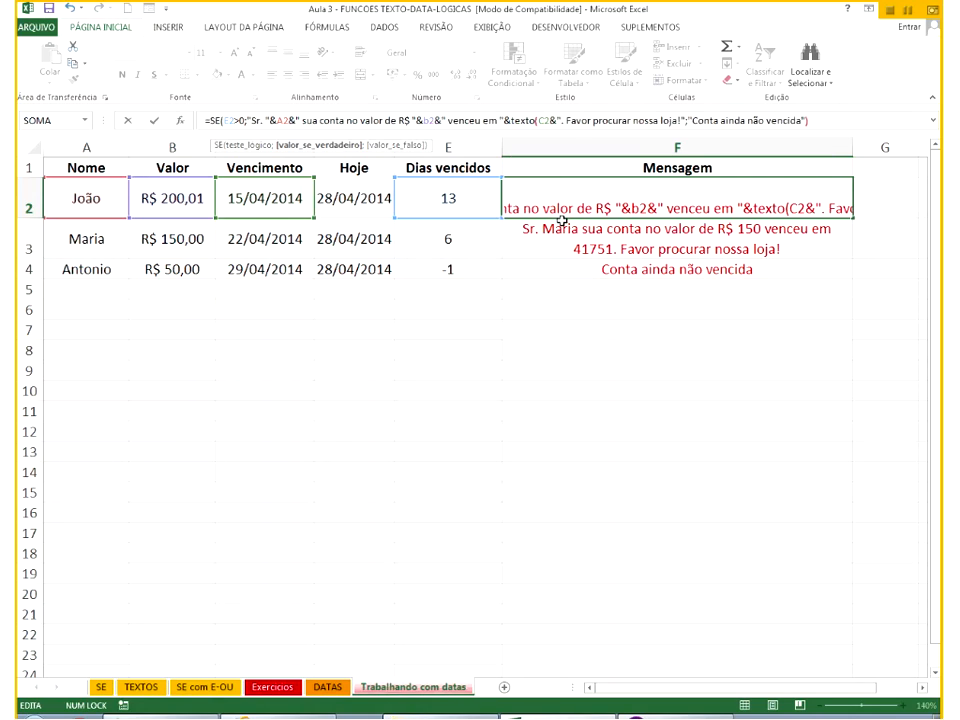
text(;"D)
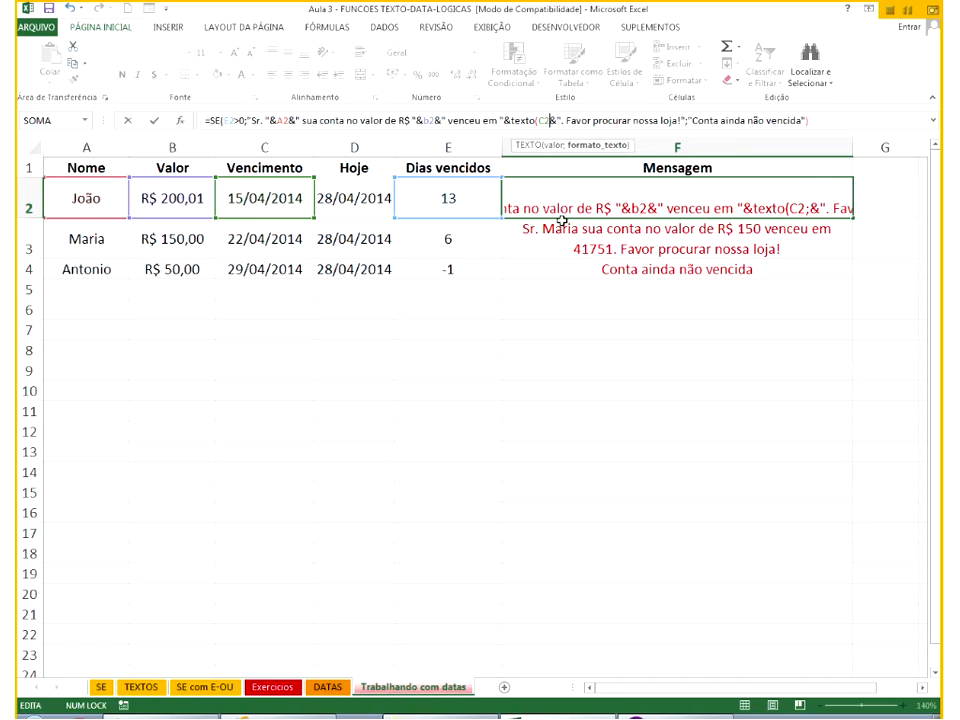
text(d)
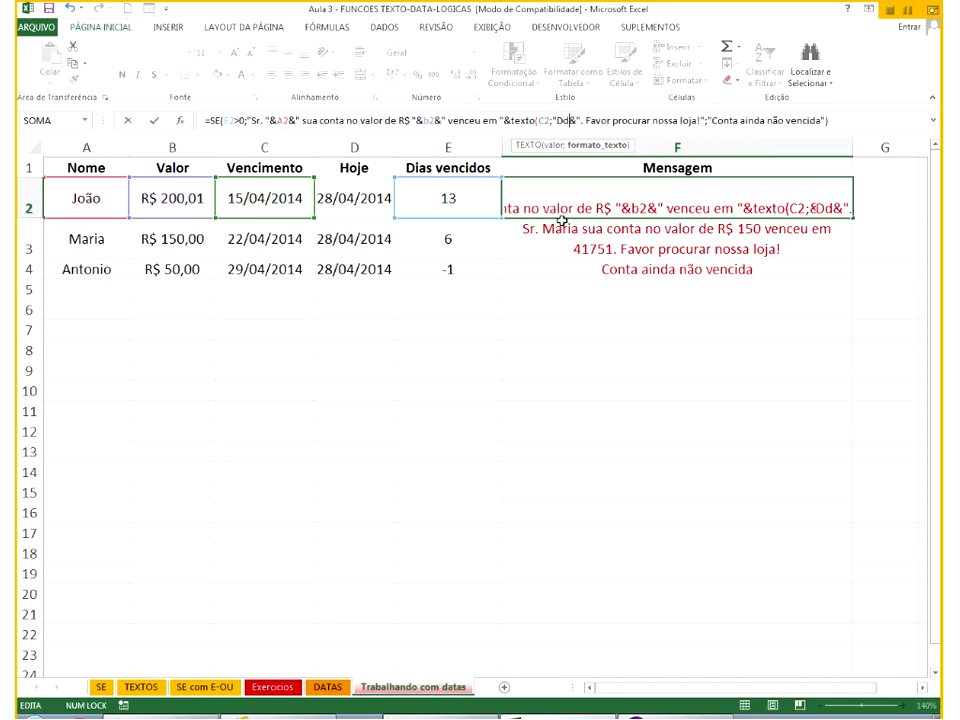
key(BackSpace)
text(D/MM)
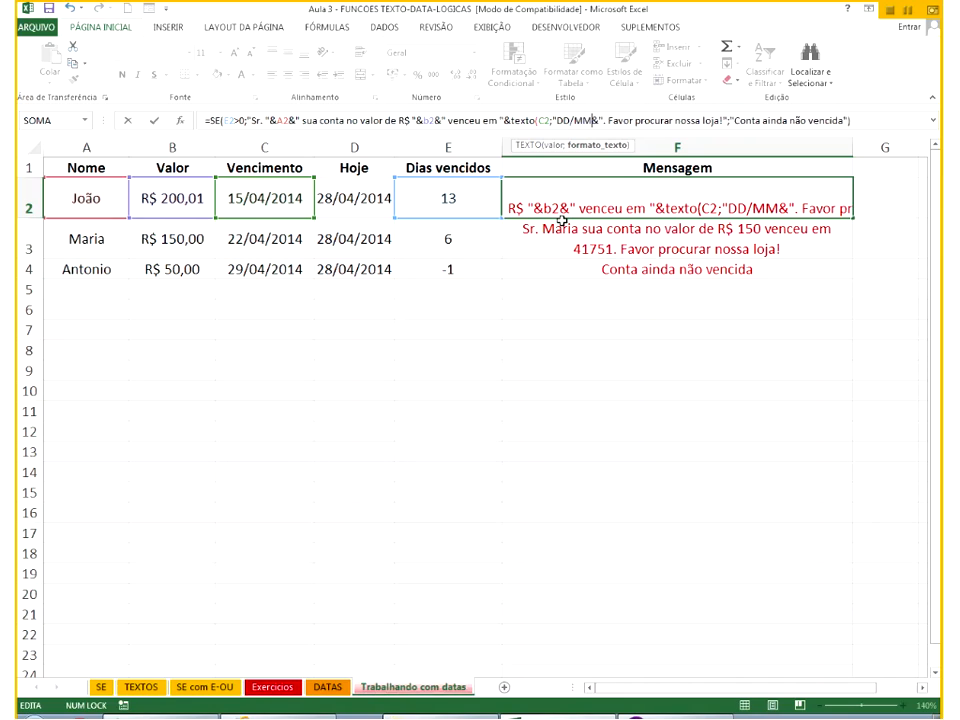
text(/AAAA")
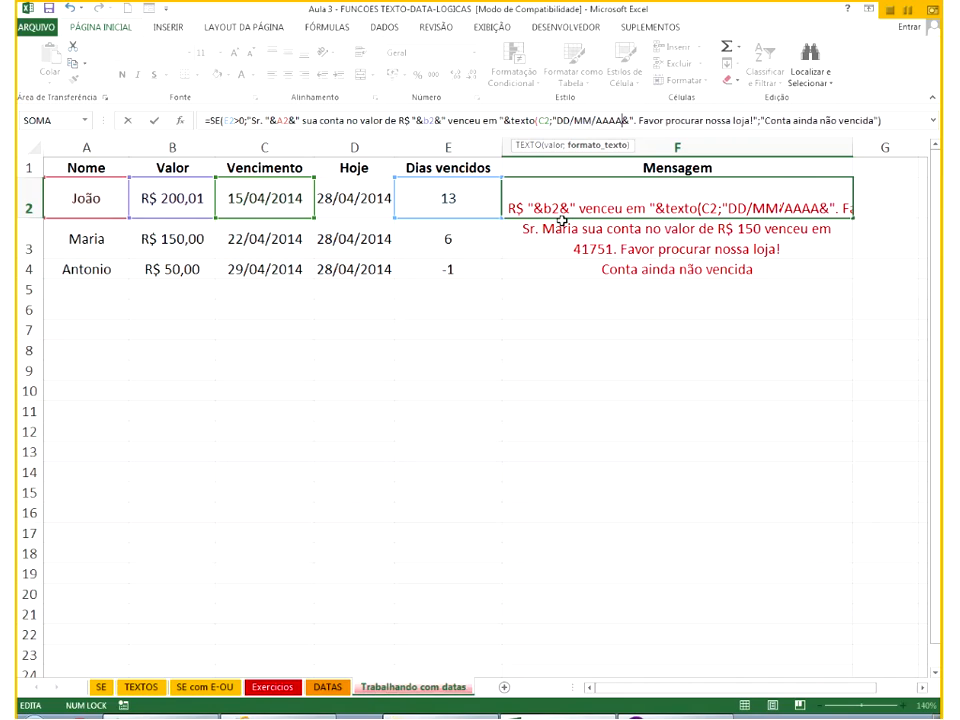
text())
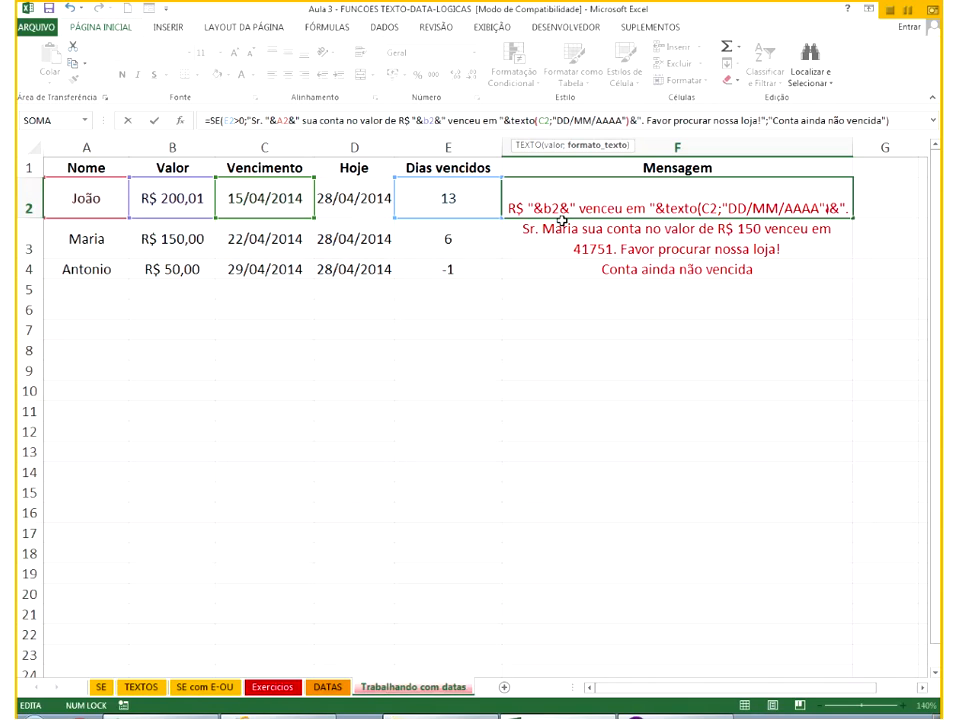
key(Return)
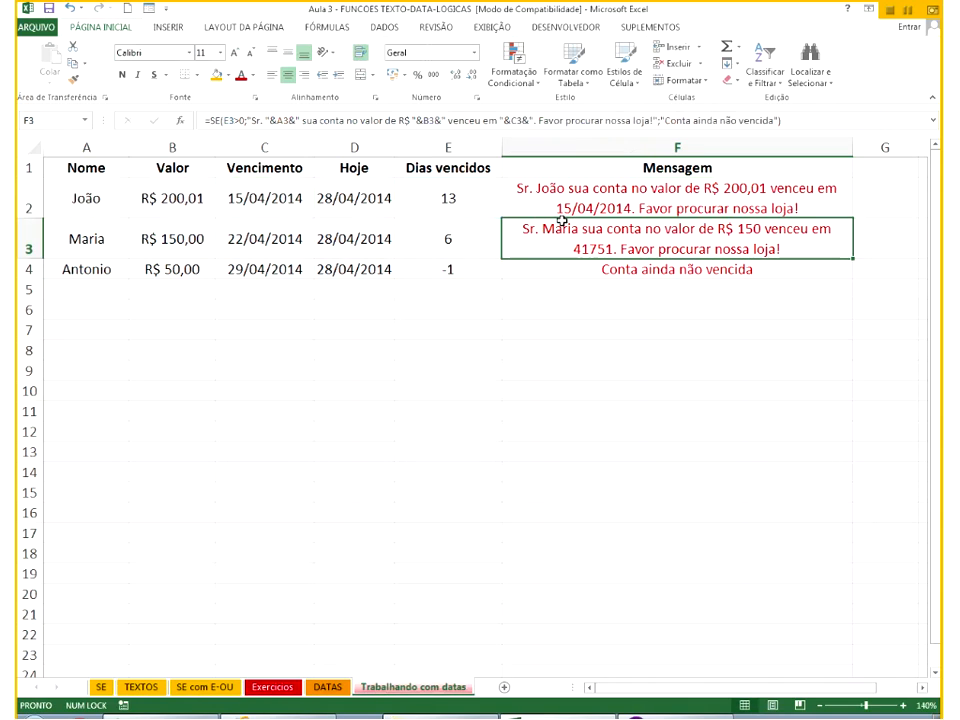
Copy the F2 message formula down through F4.
shift+click(627, 207)
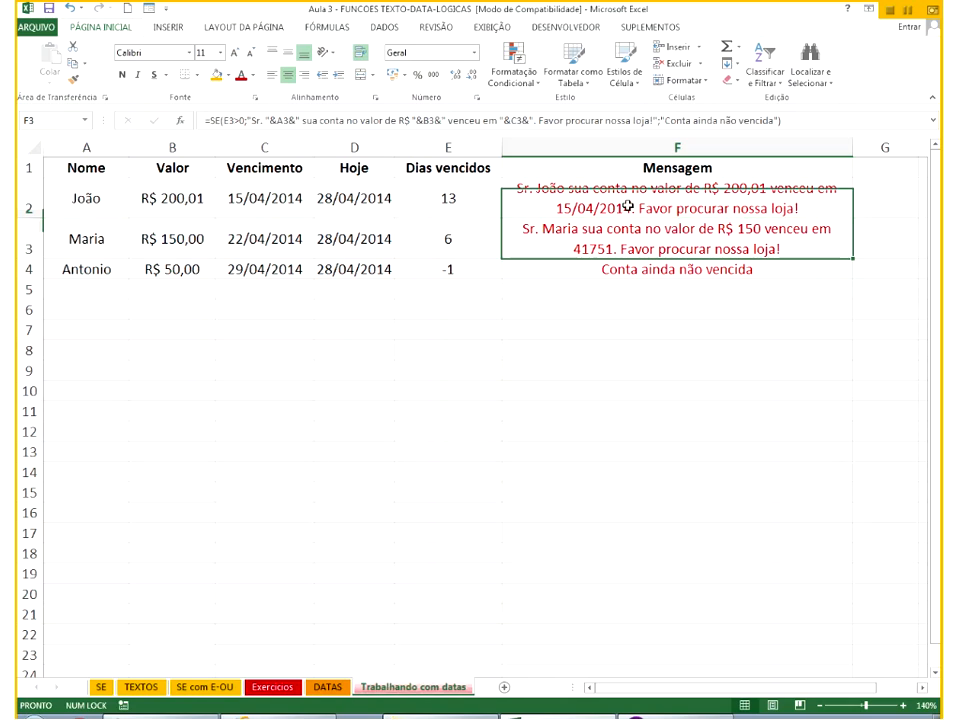
click(627, 207)
drag(853, 219, 800, 292)
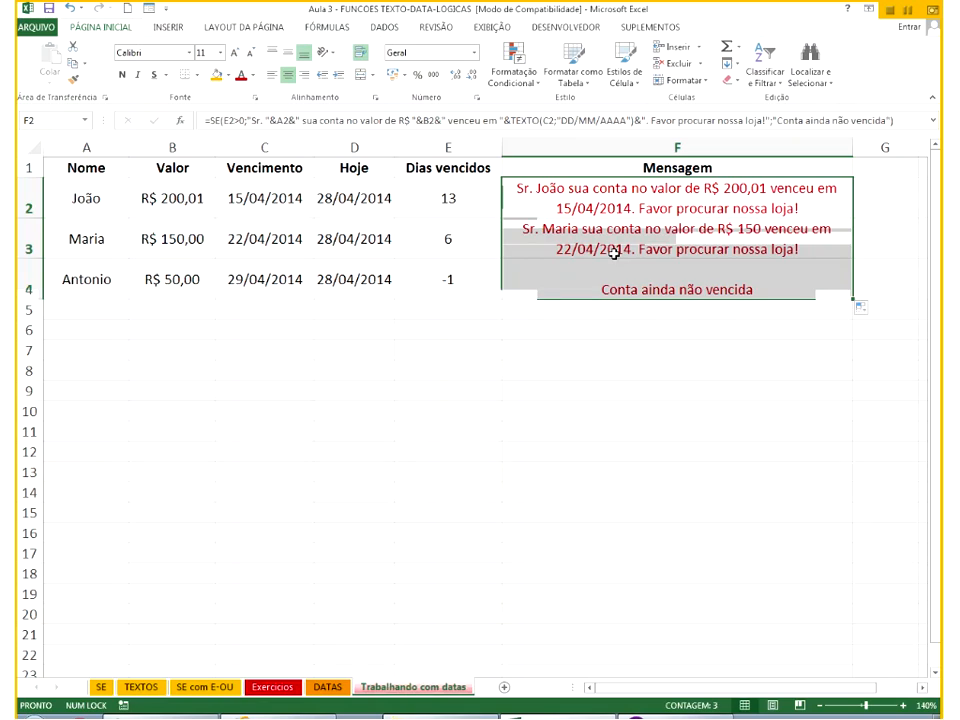
click(614, 253)
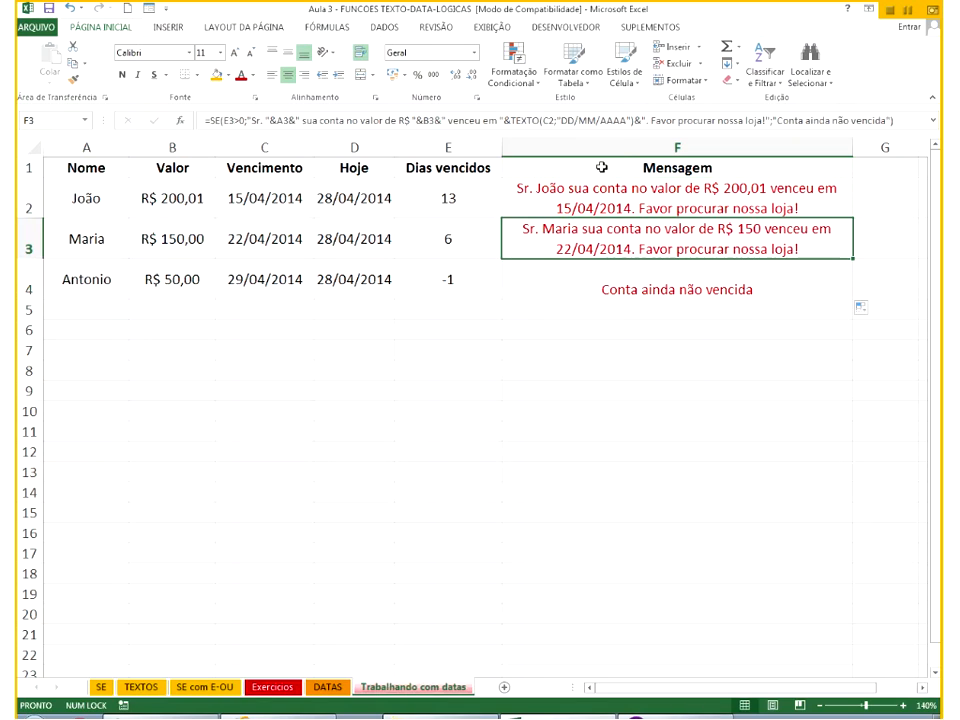
click(327, 27)
click(686, 80)
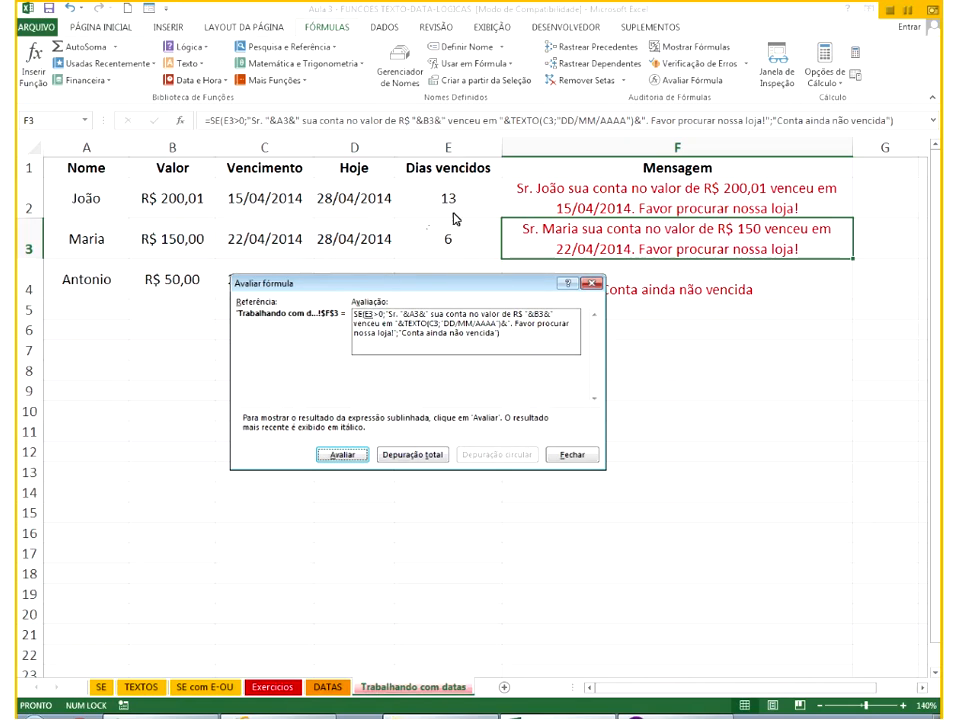
click(568, 455)
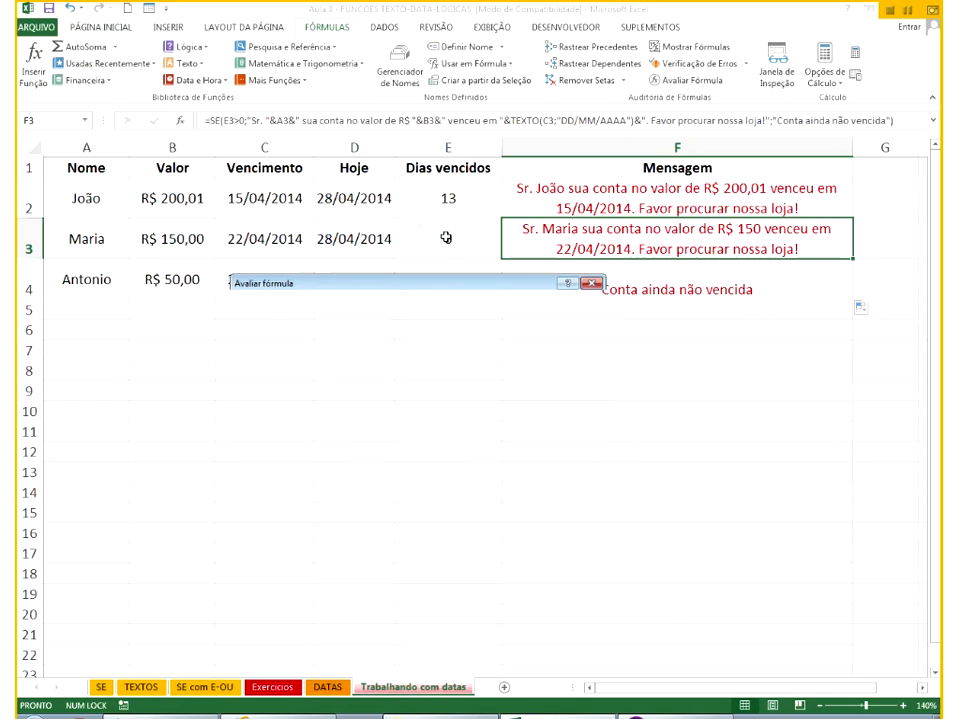
Evaluate the DIAS360 formula in E3 one part at a time through to its result, and close the evaluation.
click(448, 242)
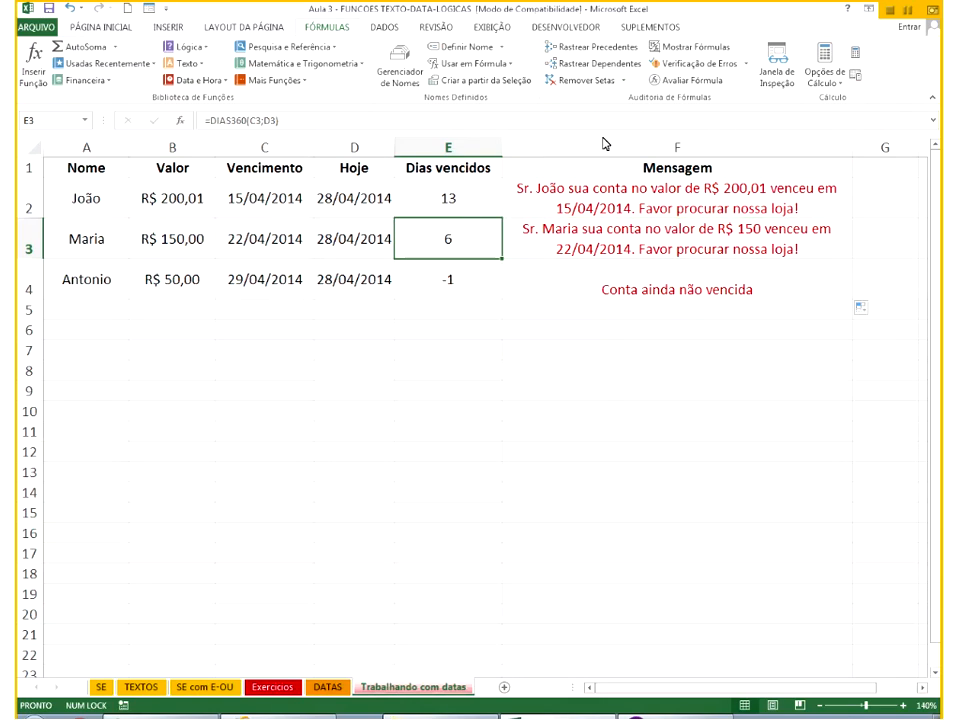
click(690, 80)
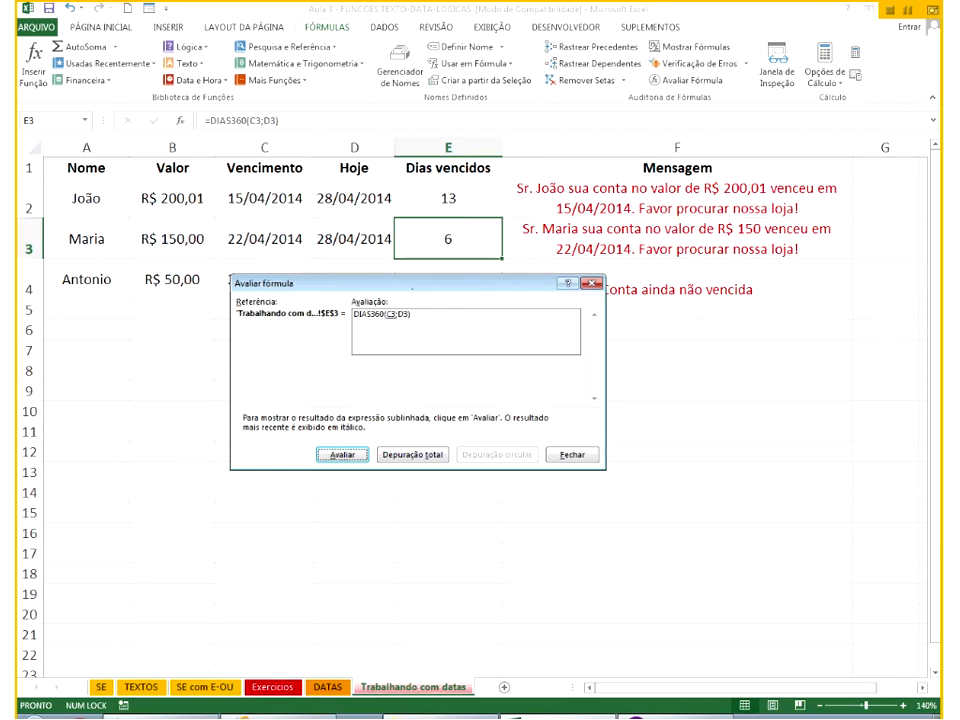
click(342, 455)
click(343, 455)
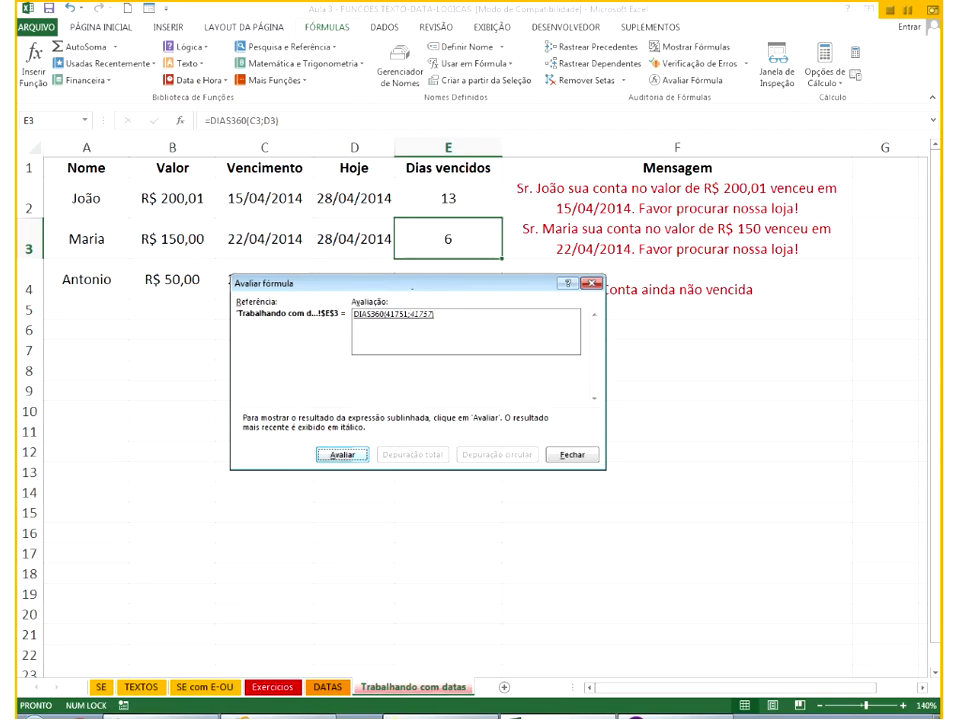
click(342, 455)
click(590, 455)
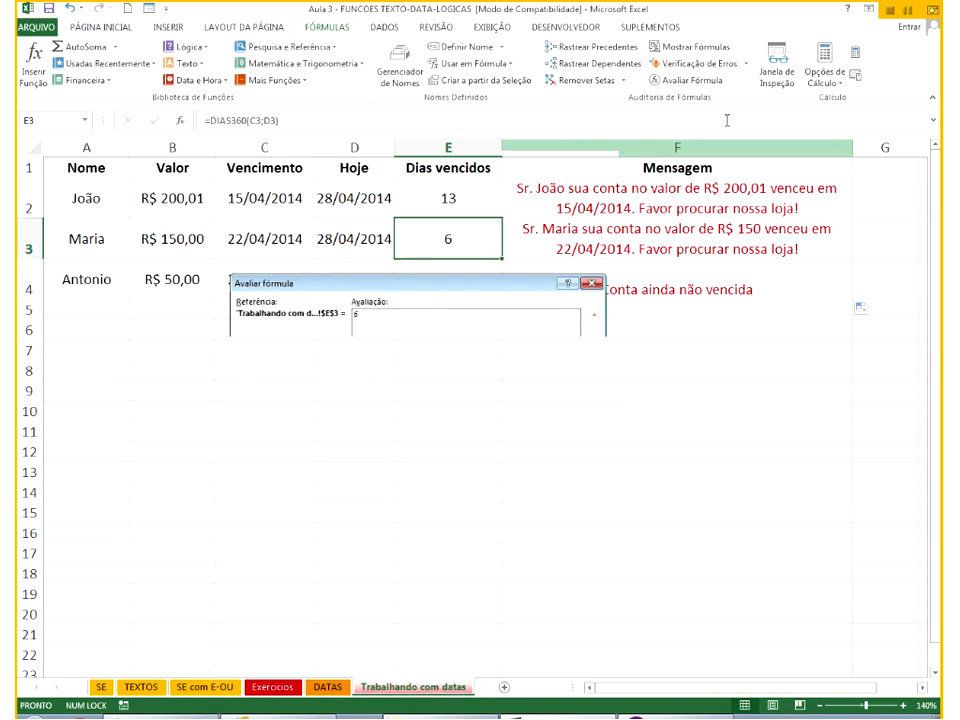
Start evaluating the F3 message formula one part at a time, through the E3>0 test and the text joined with A3.
click(668, 238)
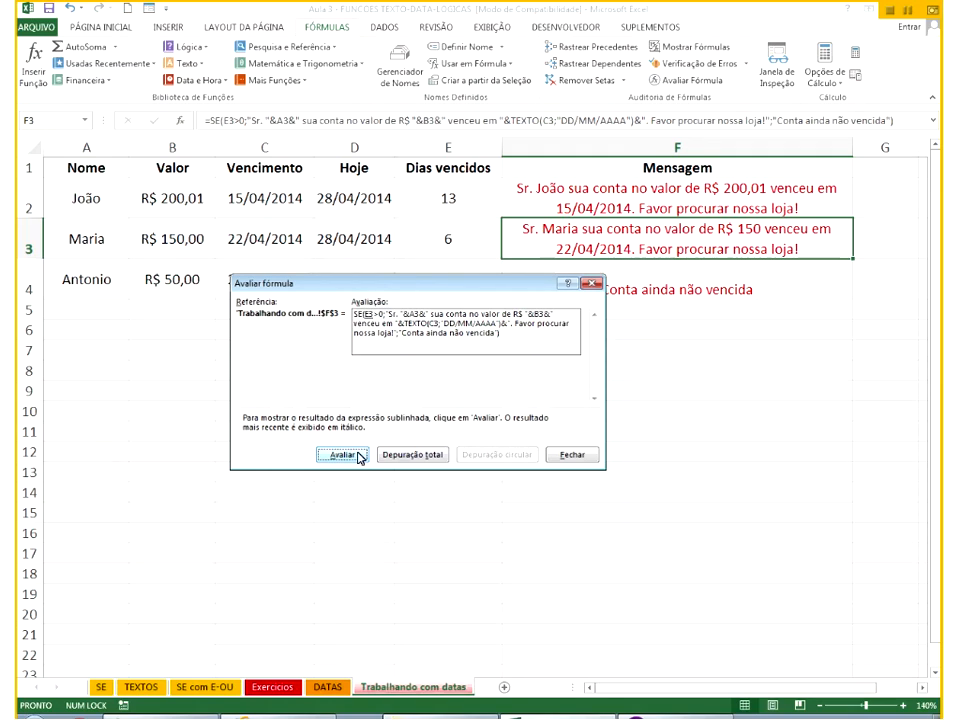
click(342, 455)
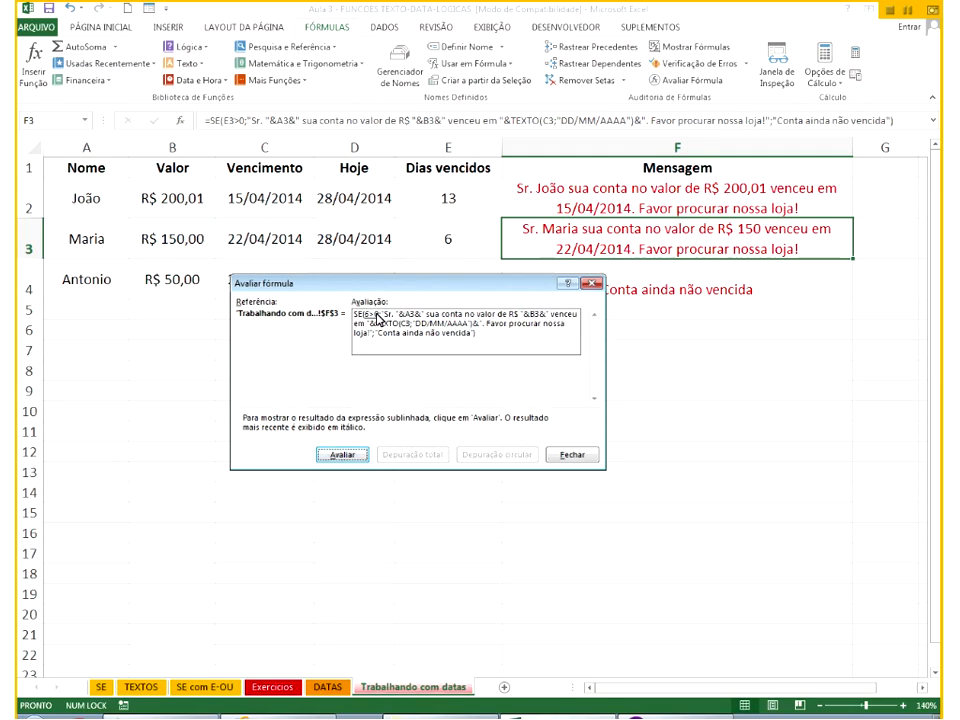
click(345, 455)
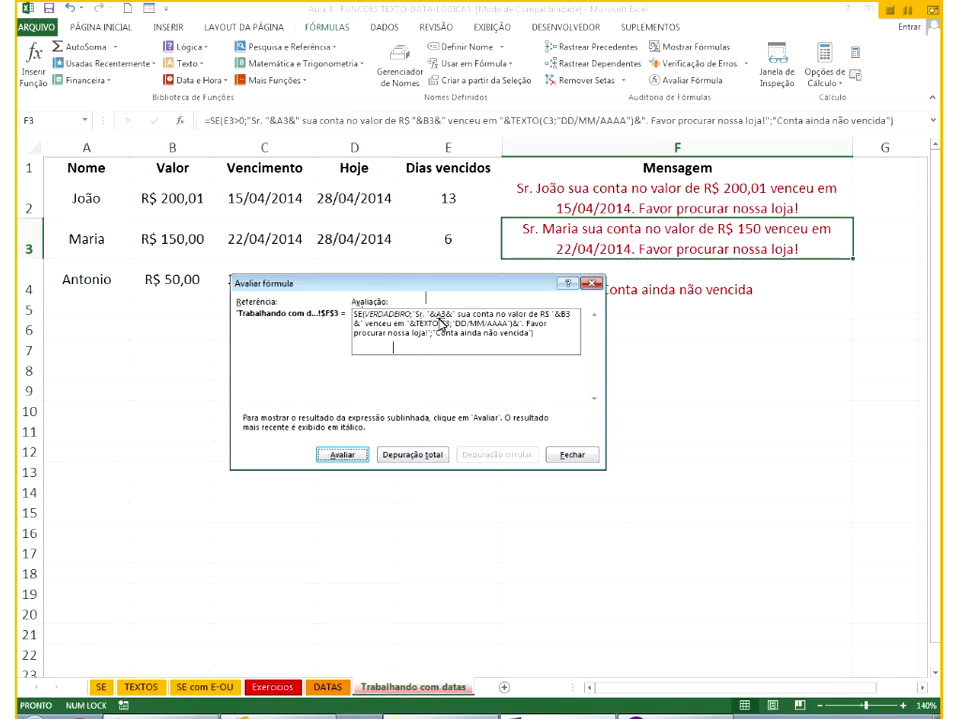
click(343, 455)
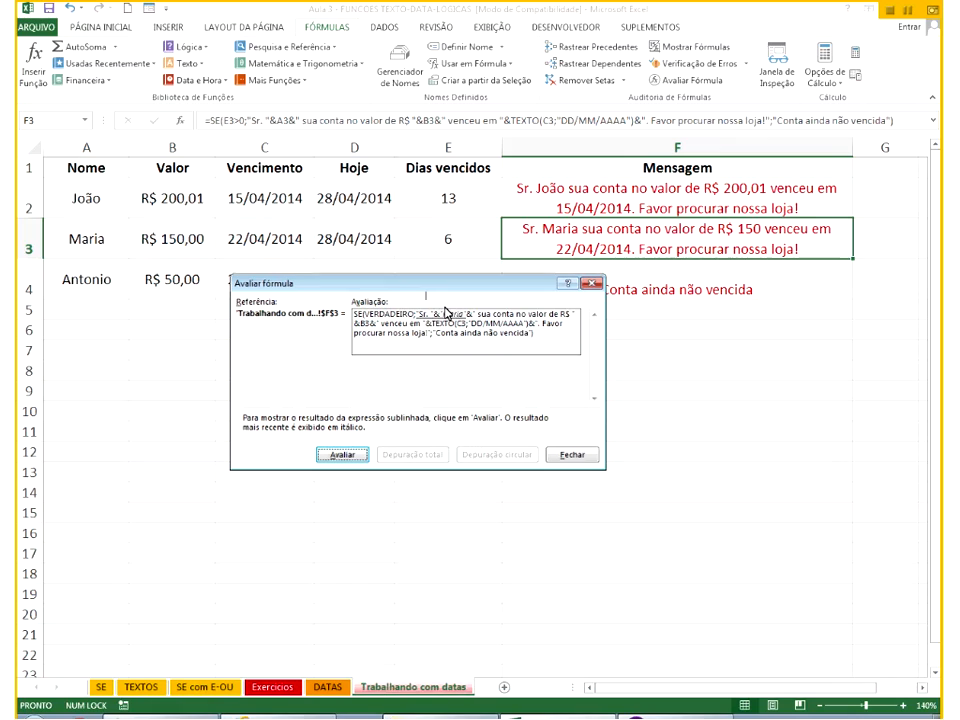
click(342, 454)
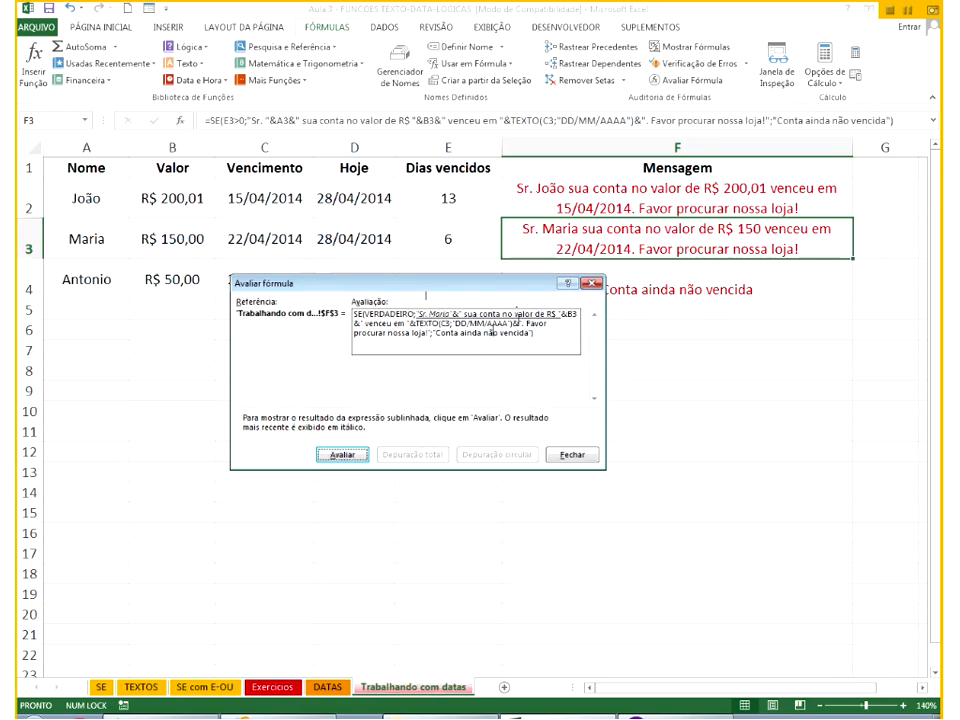
key(Return)
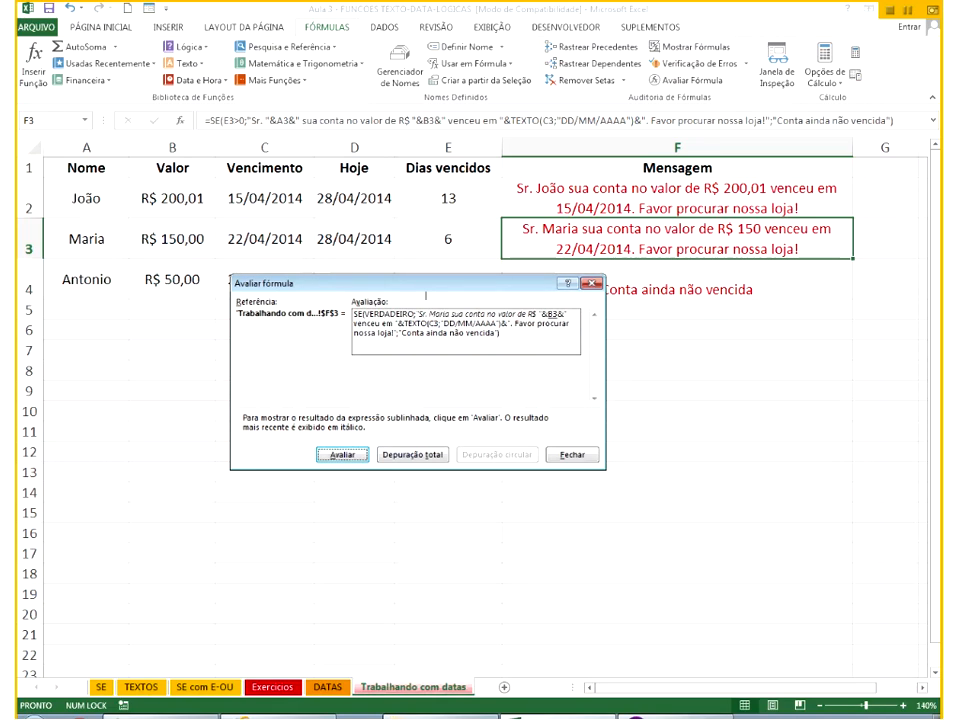
Continue evaluating the F3 formula through the B3 value and TEXTO(C3;"DD/MM/AAAA") to the complete message.
click(343, 455)
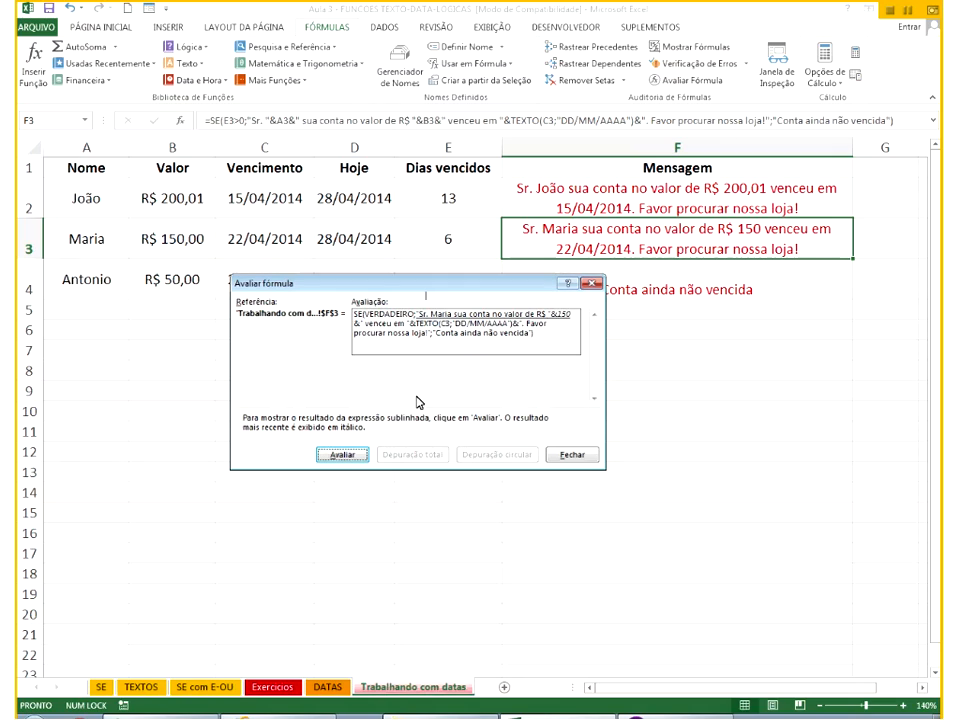
click(342, 455)
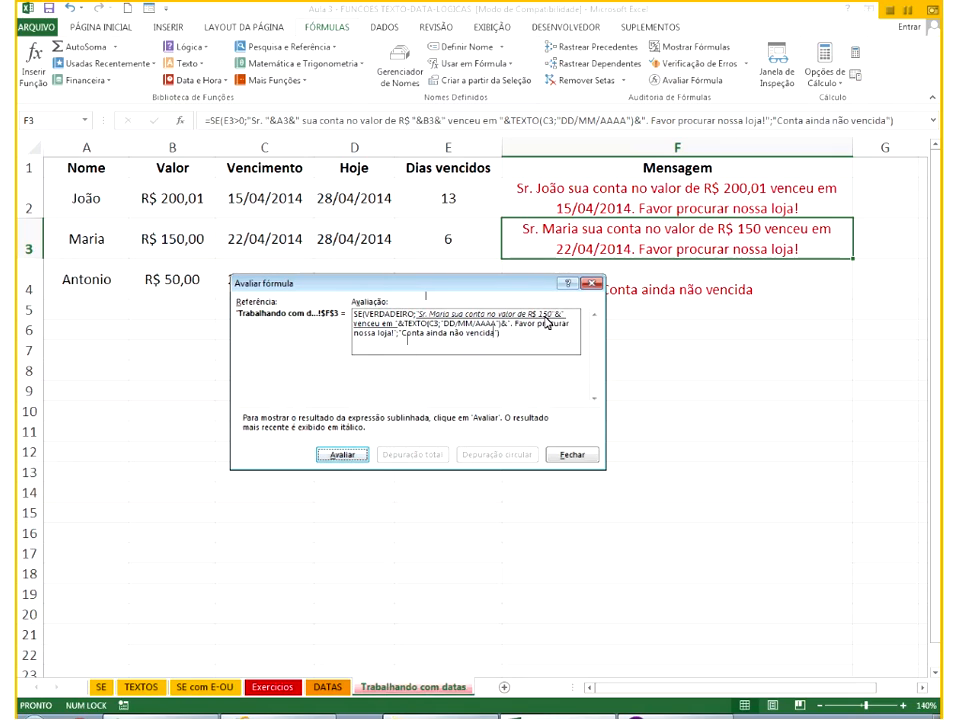
click(342, 455)
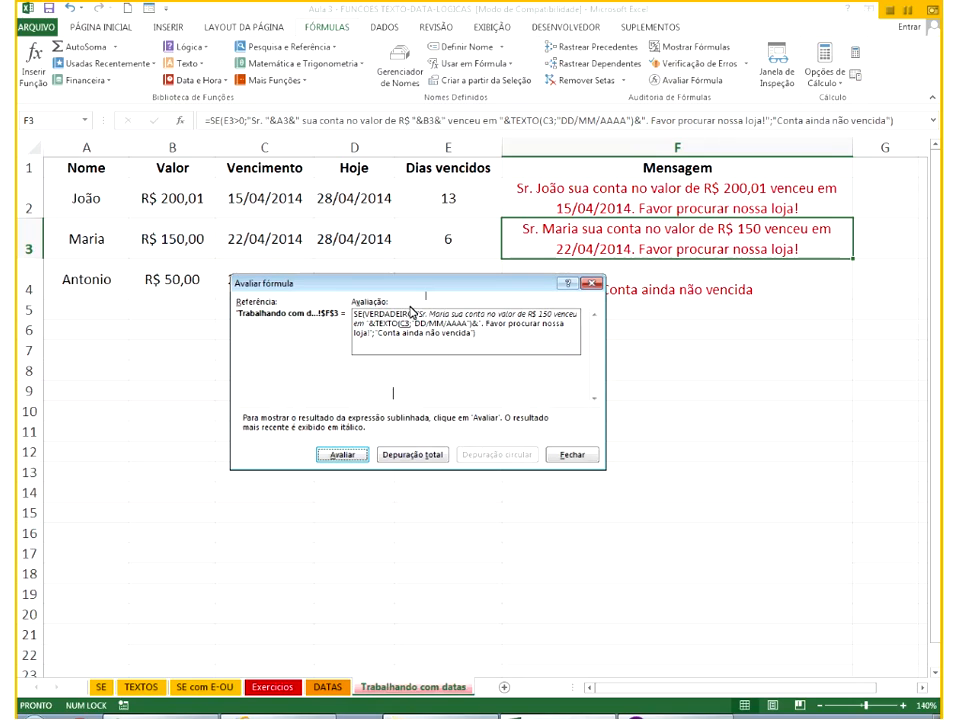
click(359, 453)
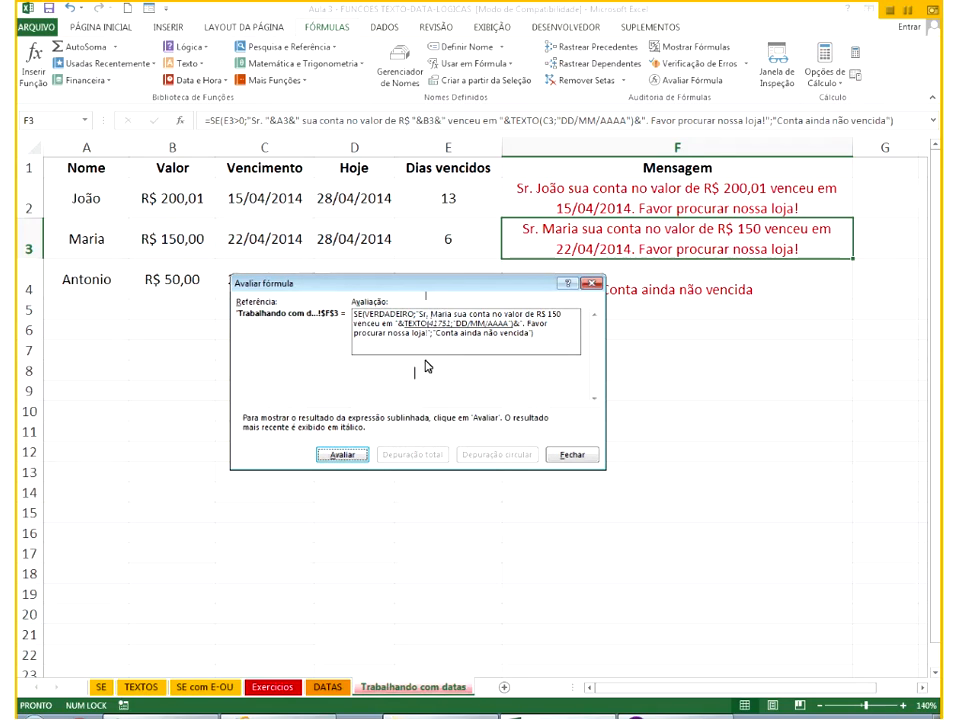
click(343, 456)
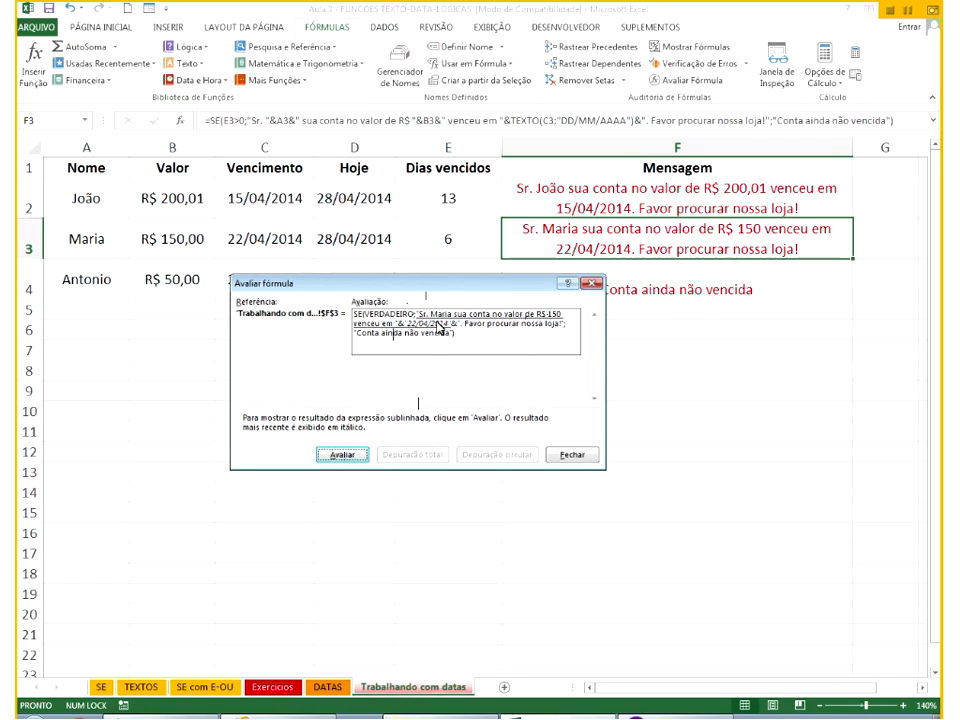
click(357, 453)
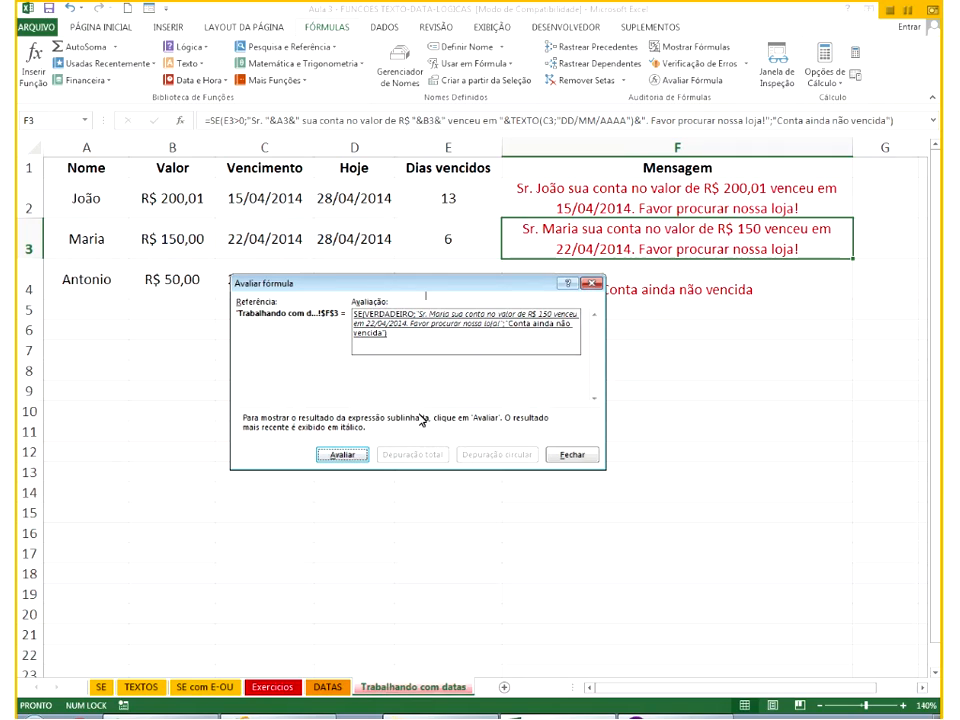
click(360, 455)
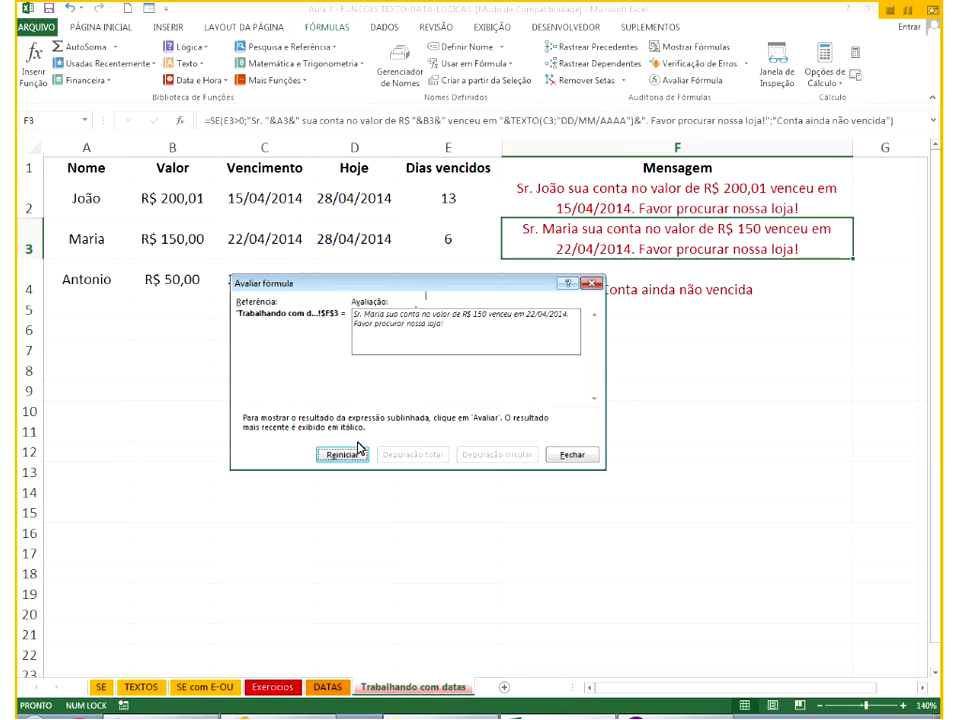
Restart the F3 formula evaluation and step through the E3>0 test, the text joined with A3, and the B3 value.
click(350, 457)
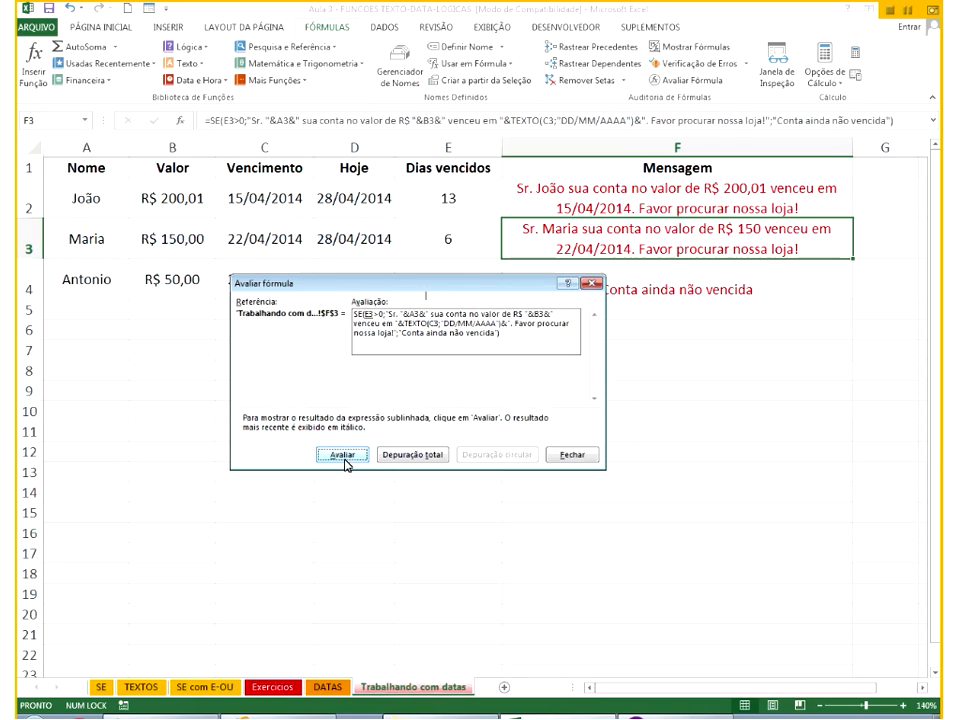
click(343, 456)
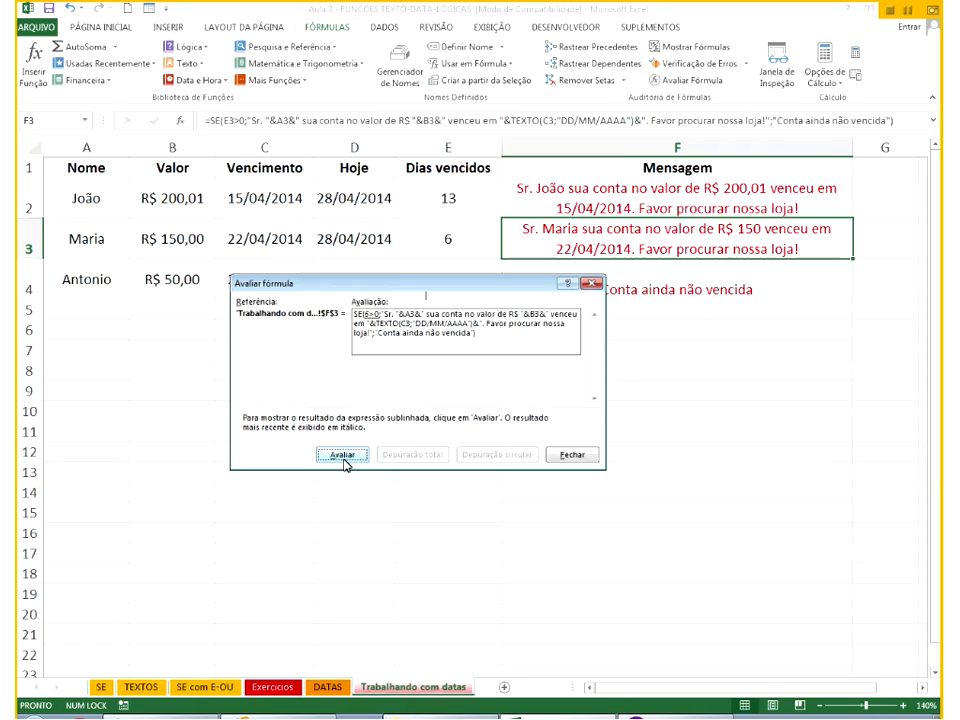
click(343, 456)
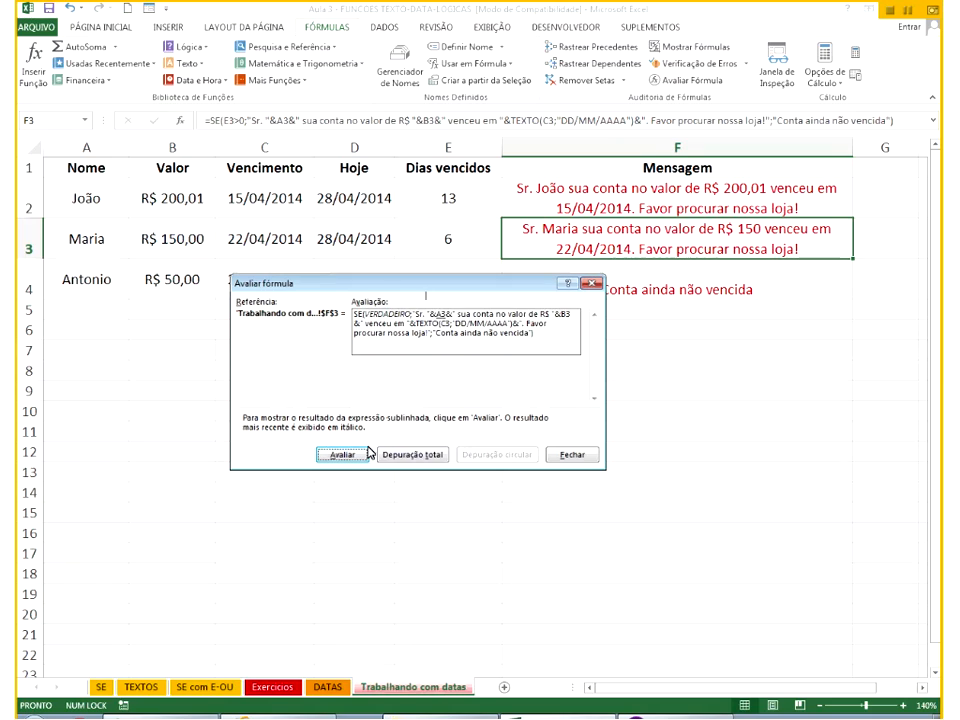
click(343, 456)
click(355, 457)
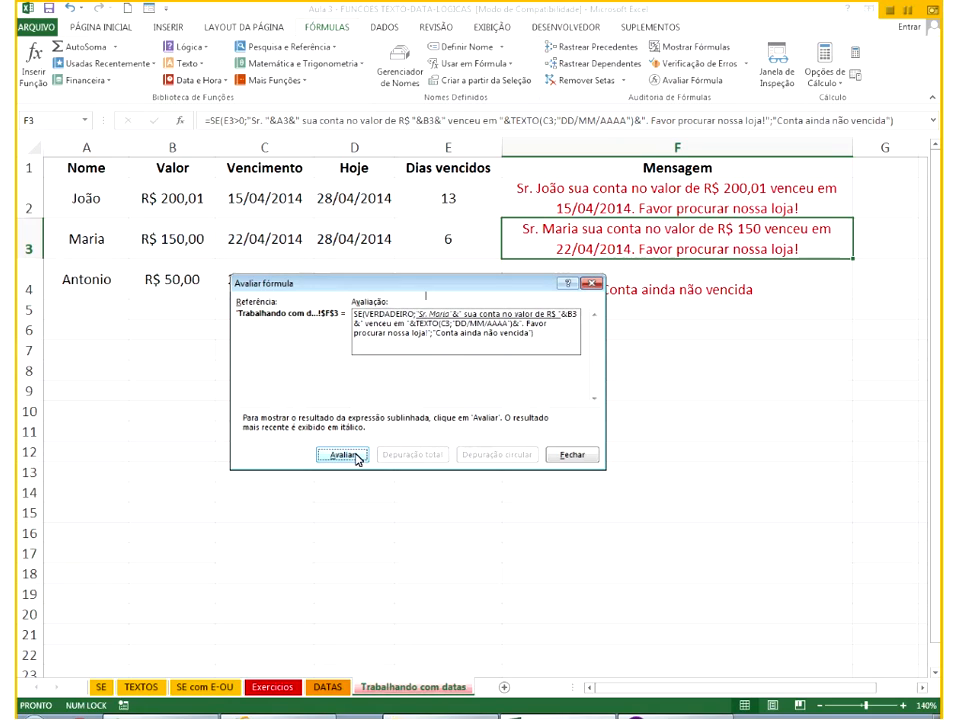
click(345, 456)
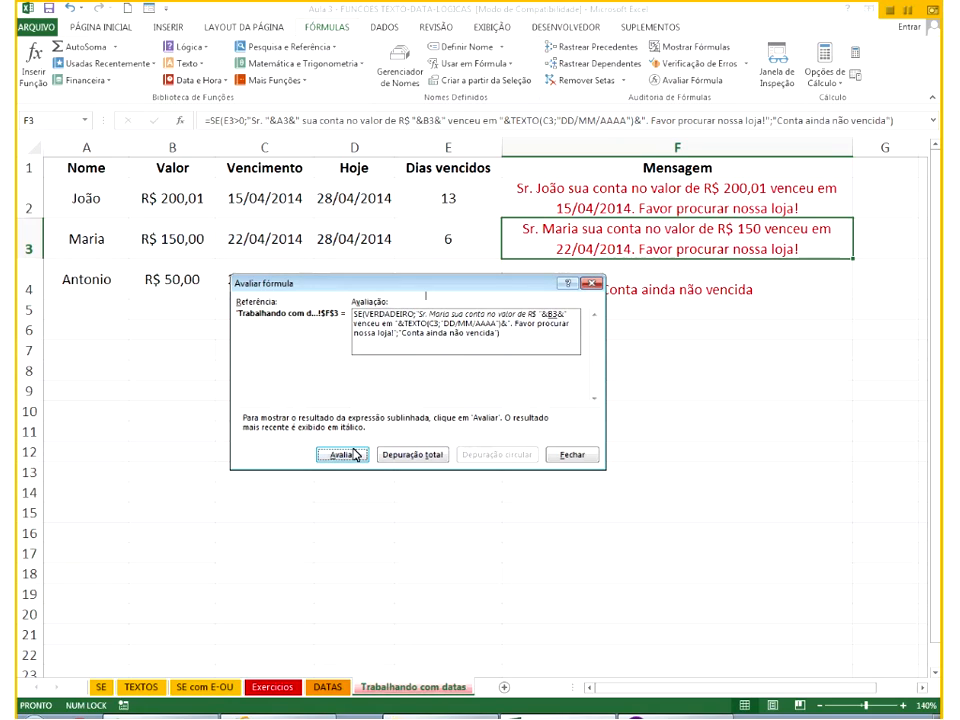
click(343, 456)
click(344, 455)
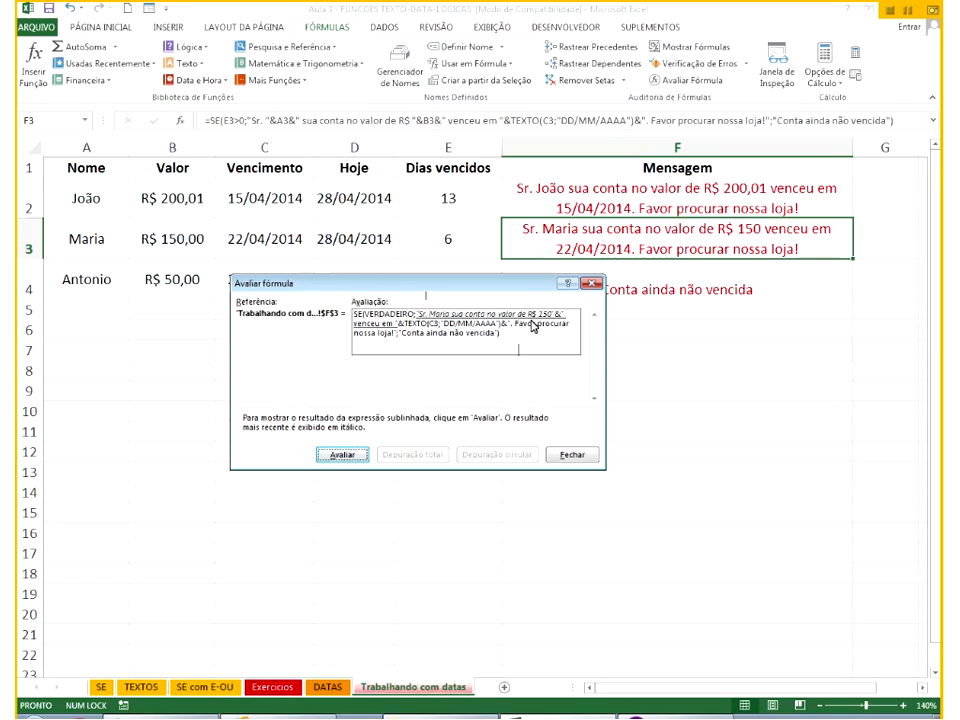
Evaluate the rest of the F3 formula, through TEXTO(C3;"DD/MM/AAAA") to the complete message, and close the evaluation.
click(352, 452)
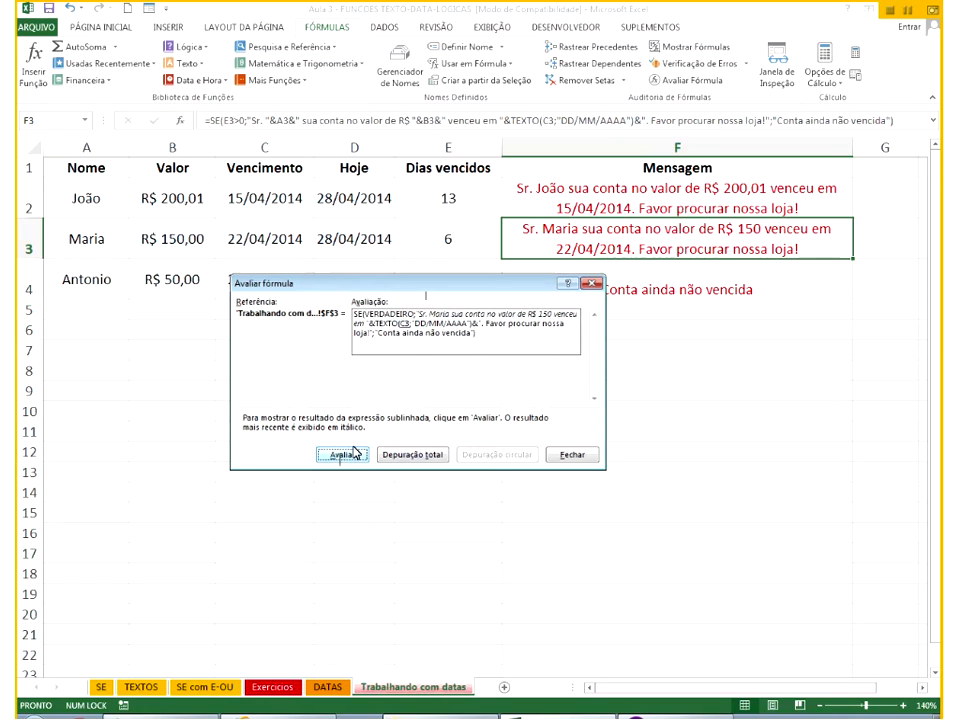
click(342, 456)
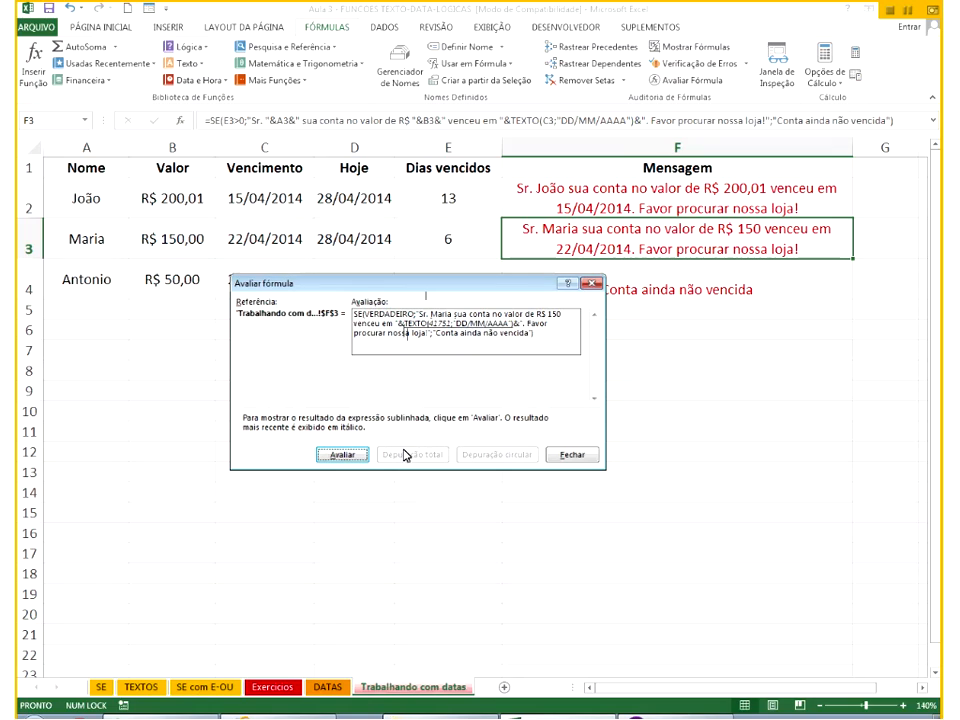
click(362, 456)
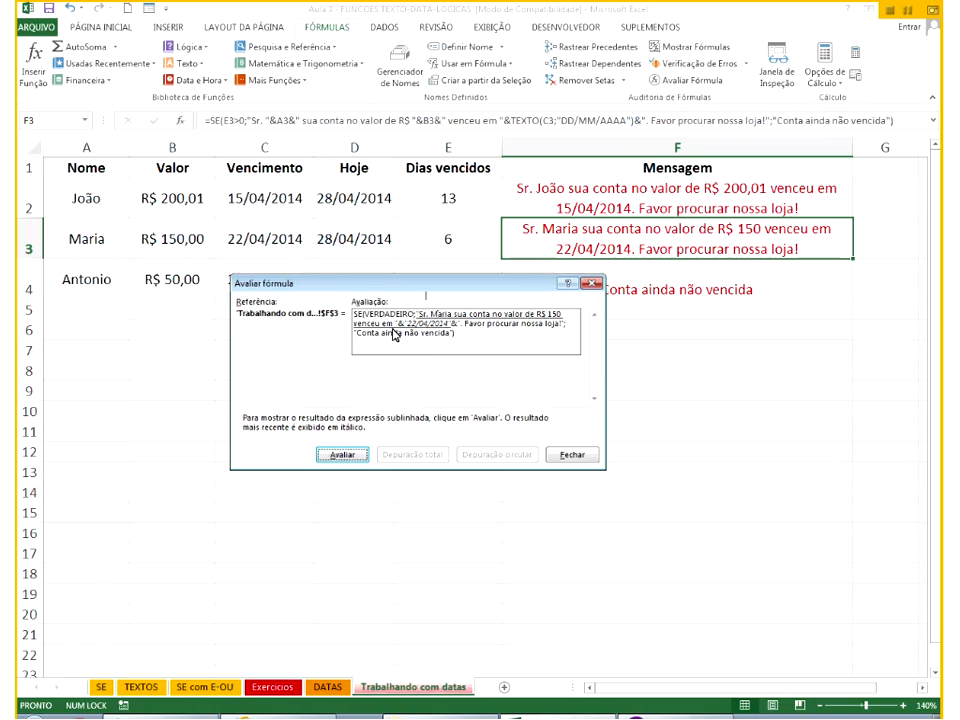
click(343, 455)
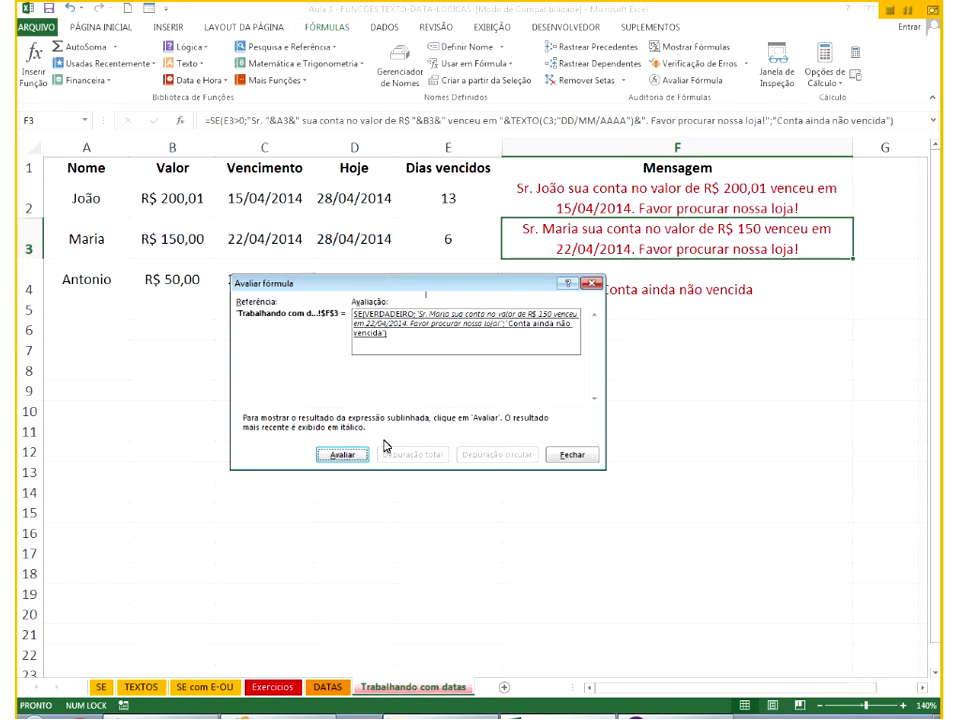
click(345, 456)
click(345, 456)
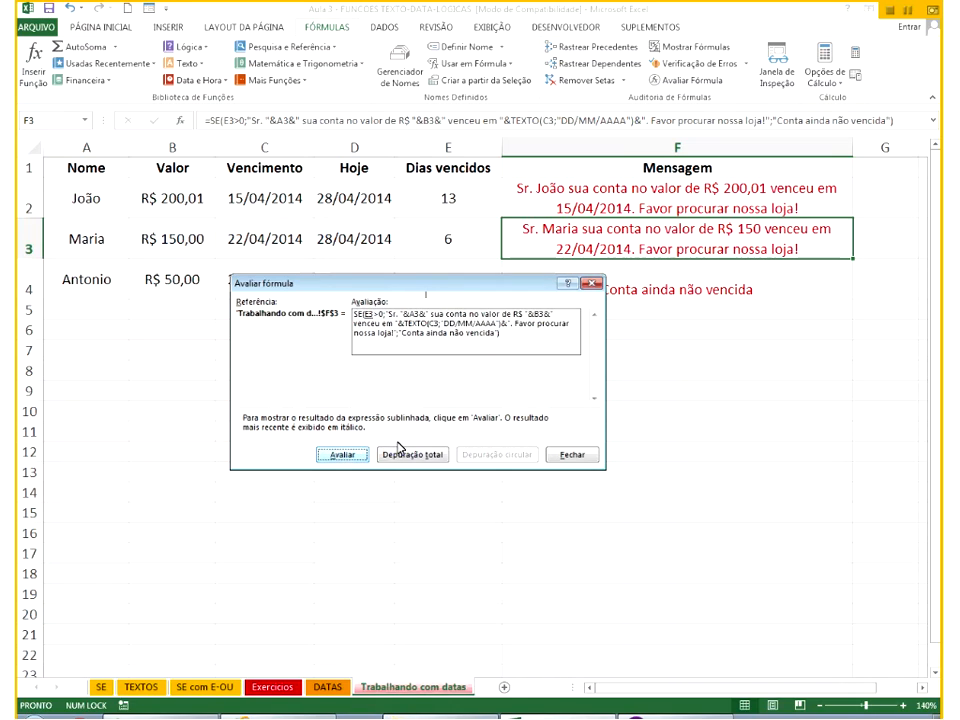
click(569, 455)
Evaluate the F4 message formula one part at a time, from the E4>0 test to its result, and close the evaluation.
click(594, 289)
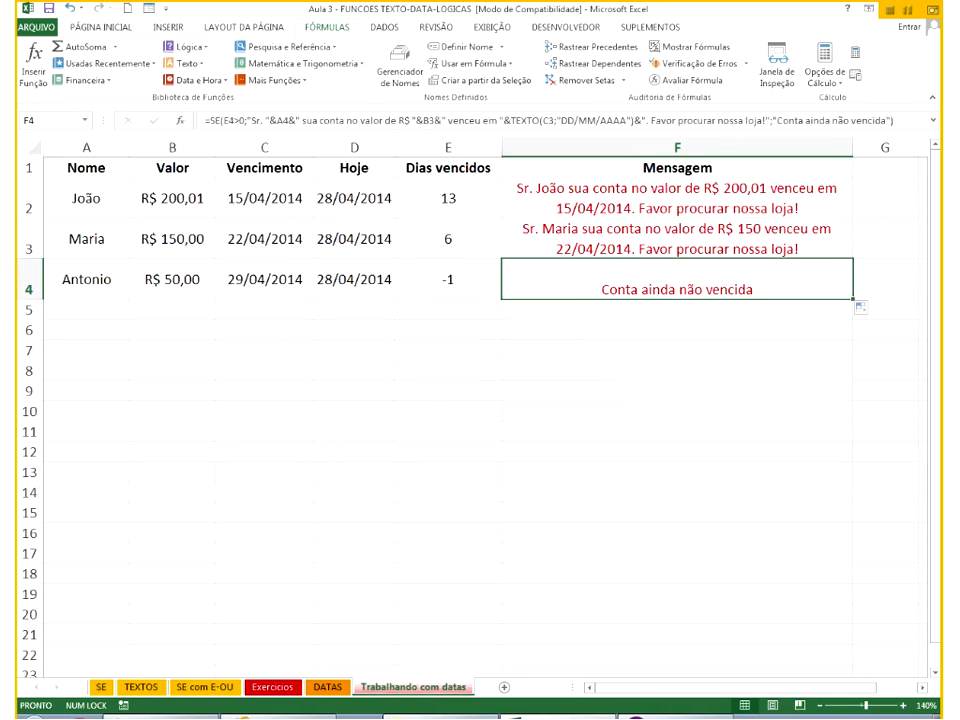
click(686, 80)
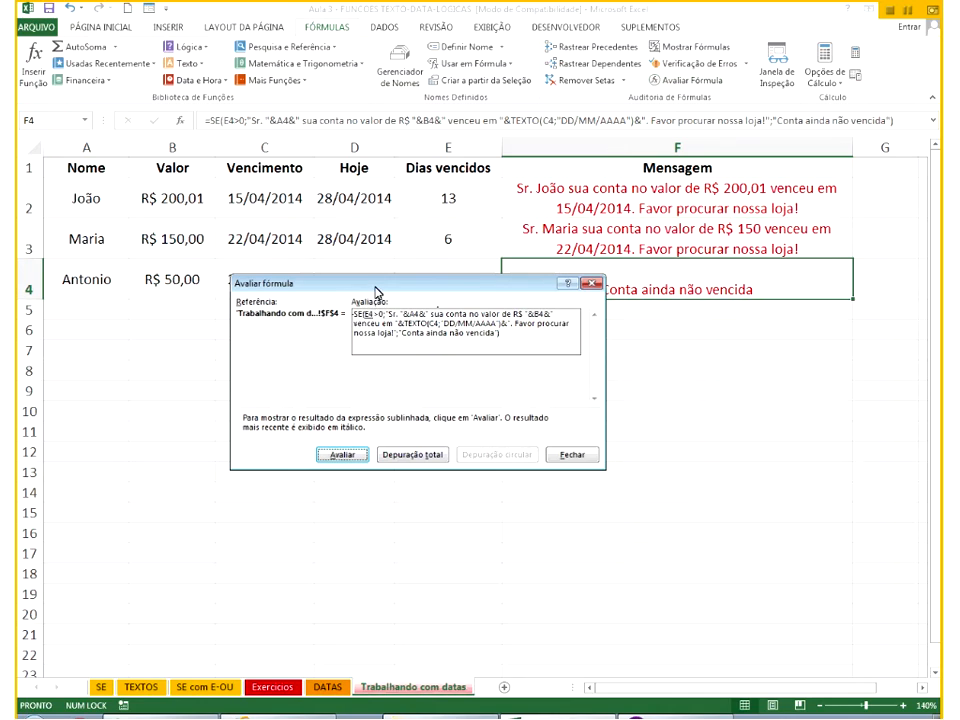
drag(285, 220, 462, 296)
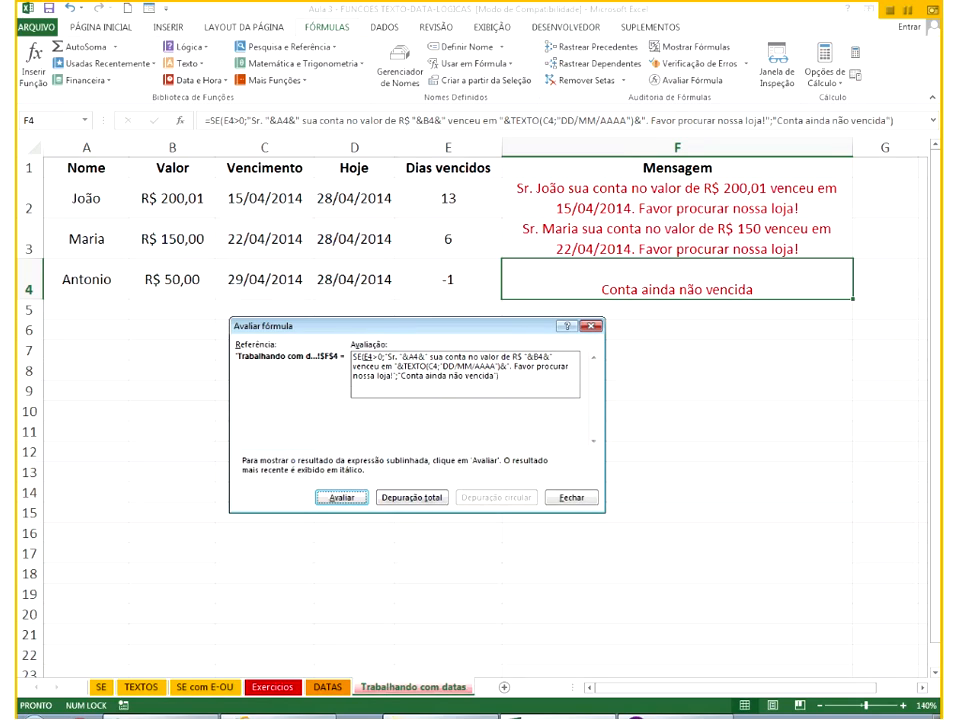
click(343, 498)
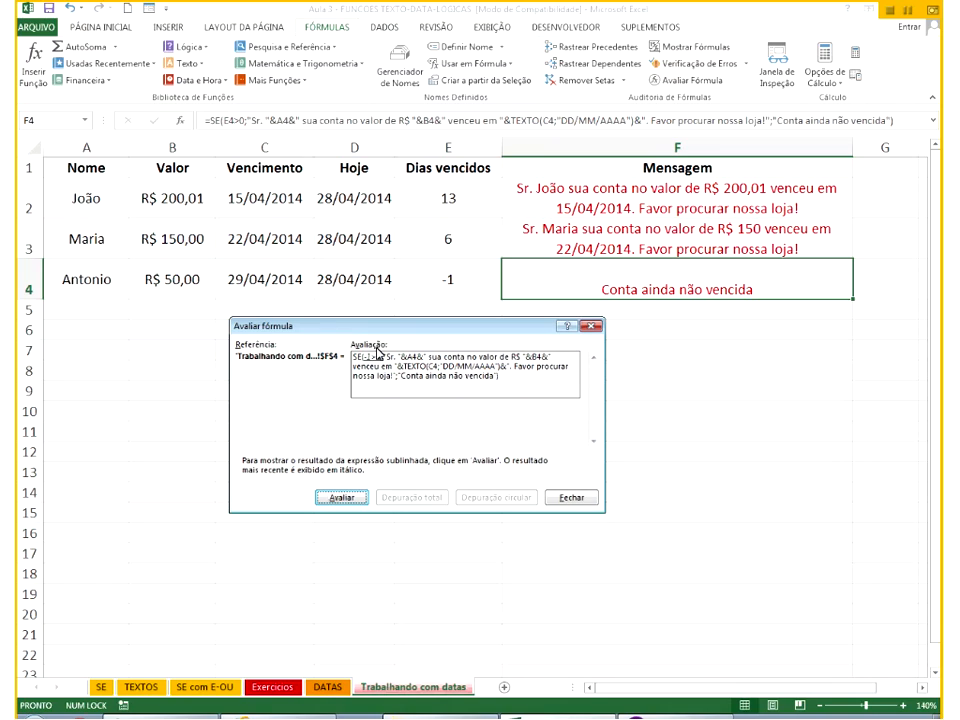
click(350, 495)
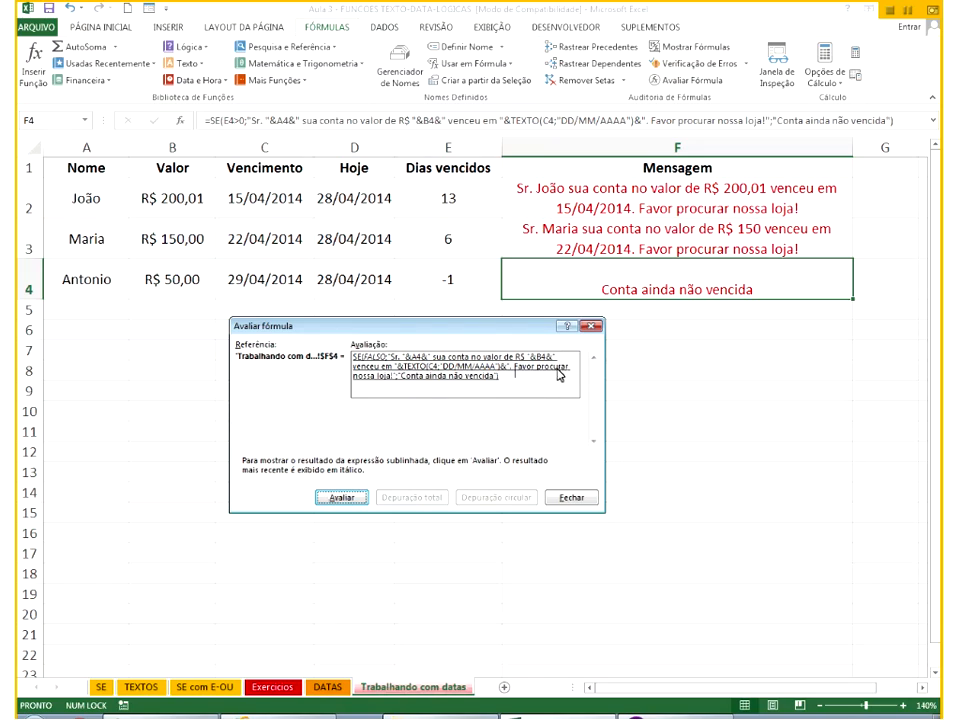
click(348, 497)
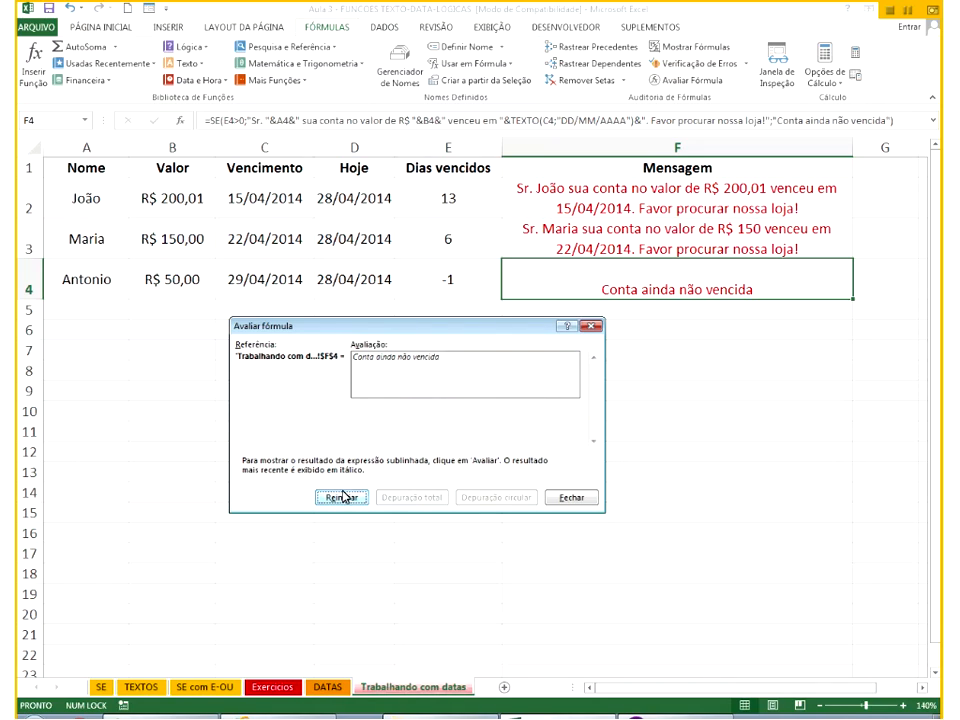
click(555, 493)
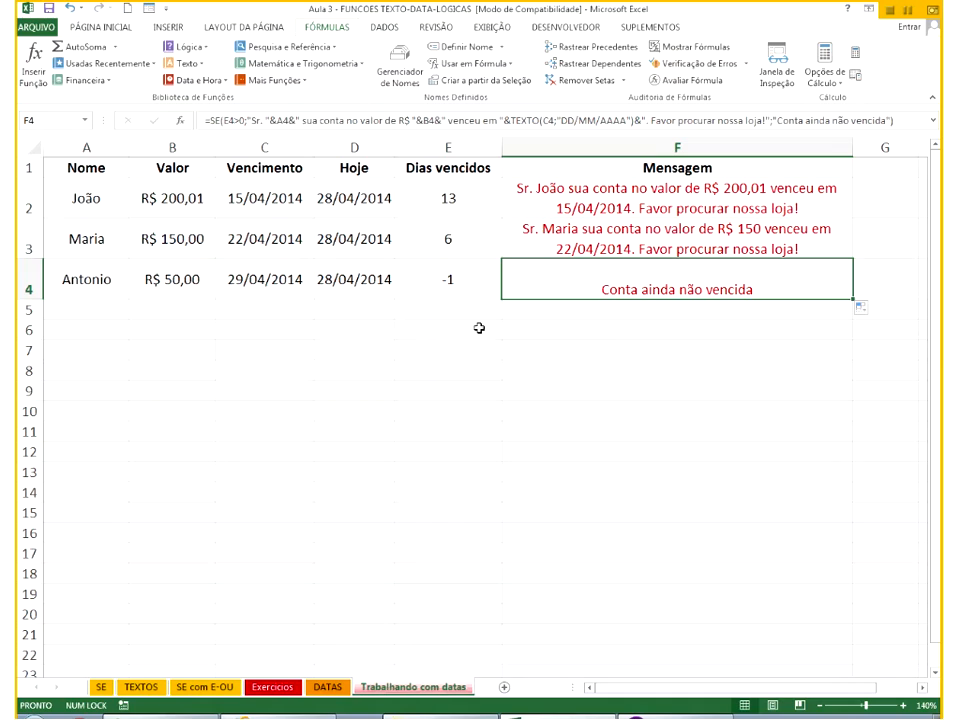
Try hiding column E, then undo the hiding.
right_click(427, 215)
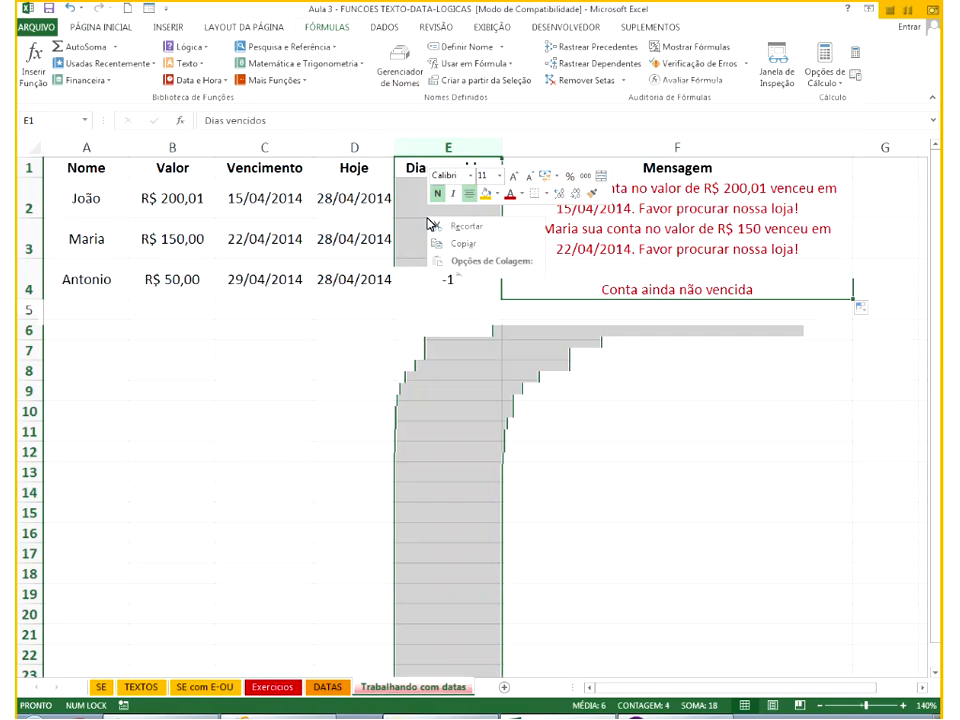
click(498, 404)
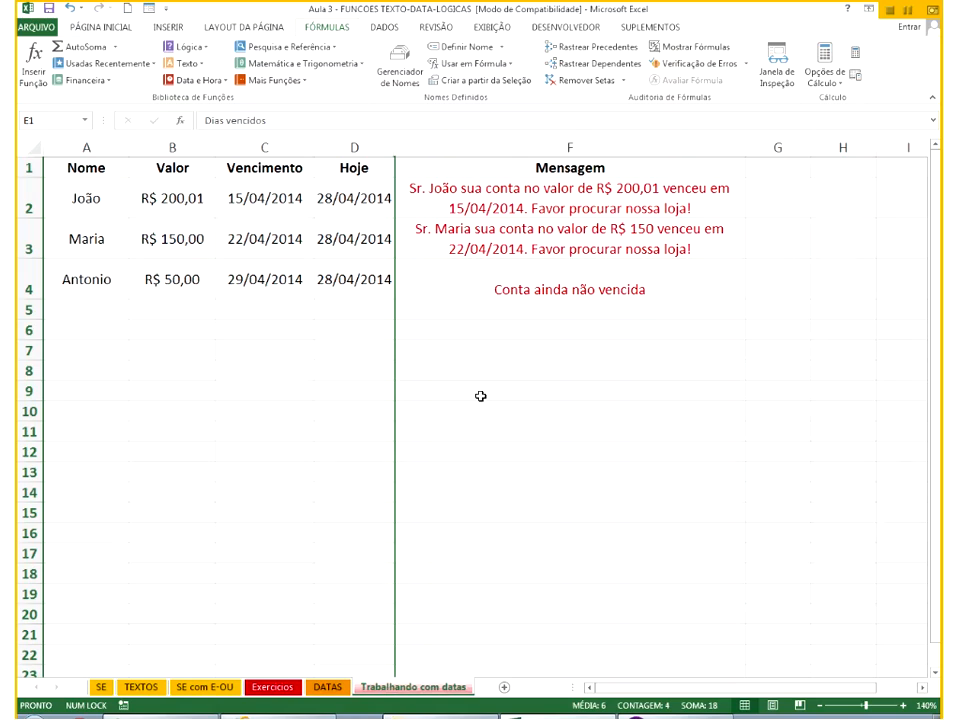
key(ctrl+z)
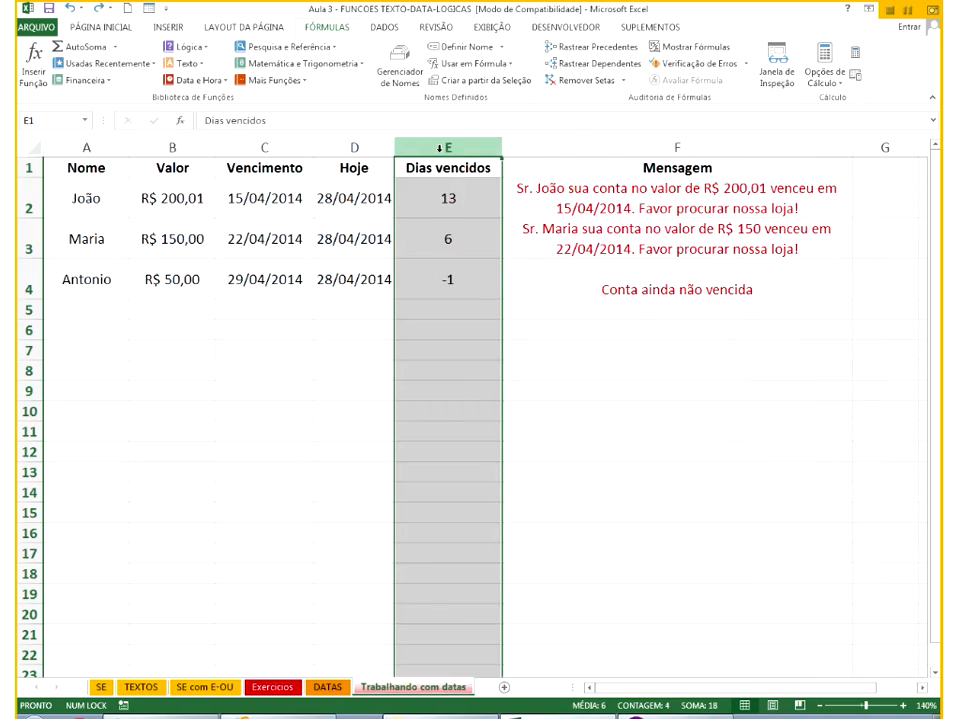
Hide the Dias vencidos column E.
right_click(441, 150)
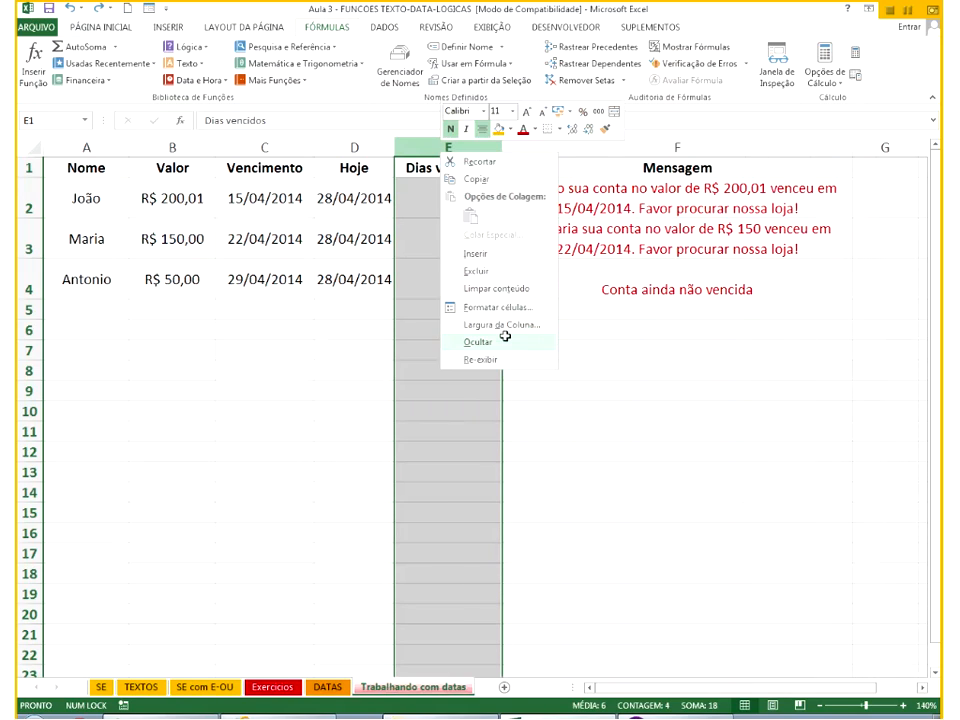
click(505, 337)
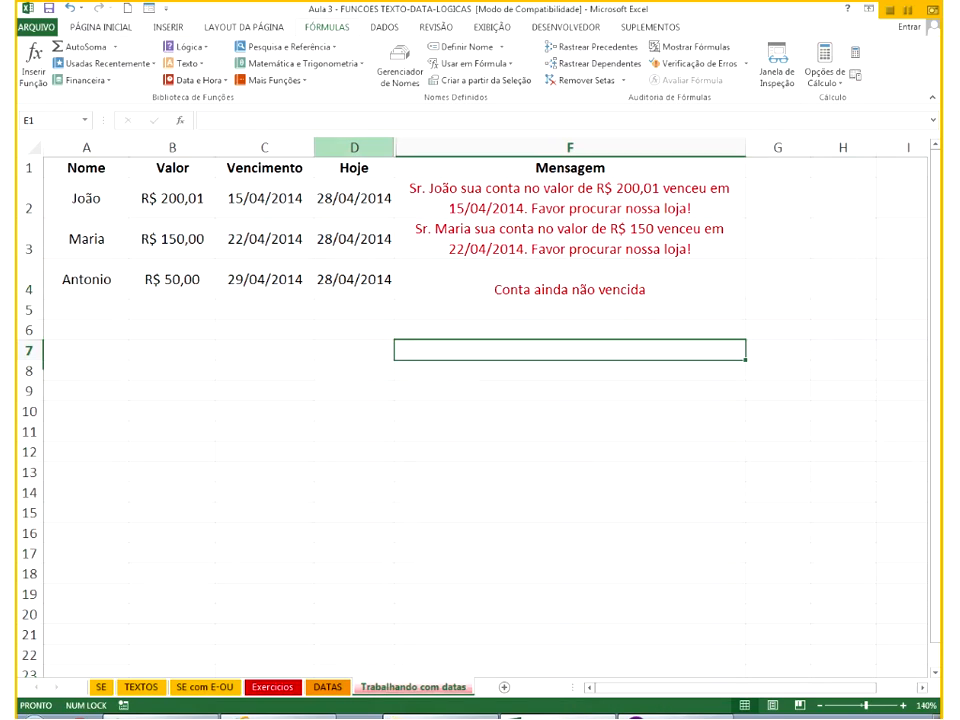
Fill the header row from Nome to Mensagem with a light blue theme color.
drag(127, 178, 540, 168)
click(100, 27)
click(228, 75)
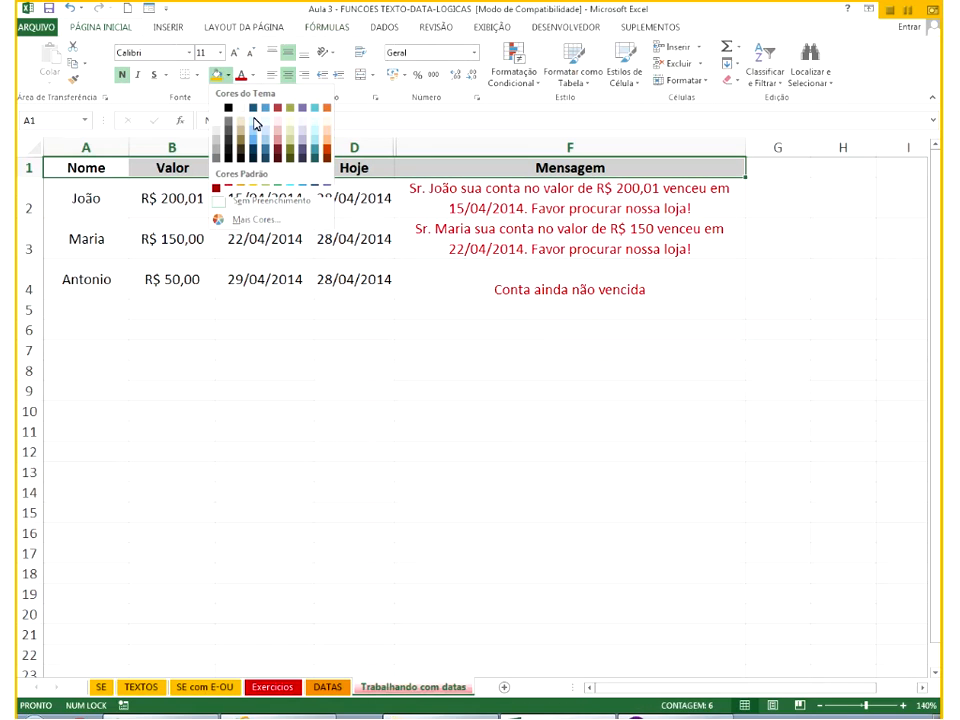
click(255, 122)
Apply all borders to the customer data range A2:F4.
drag(103, 206, 565, 285)
click(197, 75)
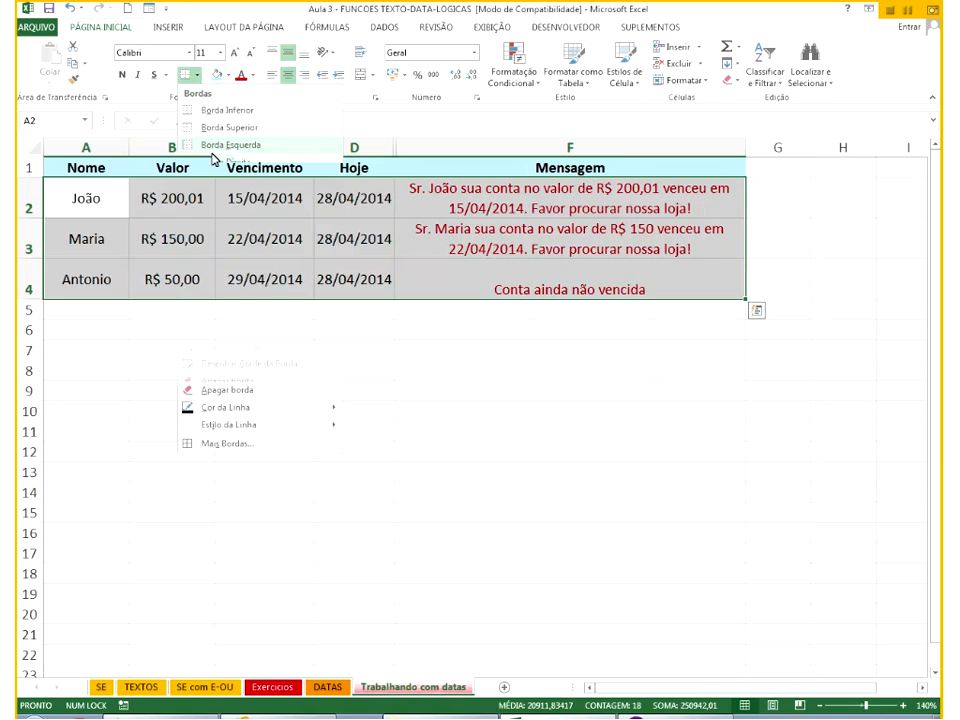
click(228, 198)
drag(266, 351, 272, 368)
Widen the Nome, Valor, Vencimento and Hoje columns.
drag(313, 150, 336, 154)
mouse_move(215, 147)
mouse_down()
mouse_move(242, 146)
mouse_move(207, 142)
mouse_up()
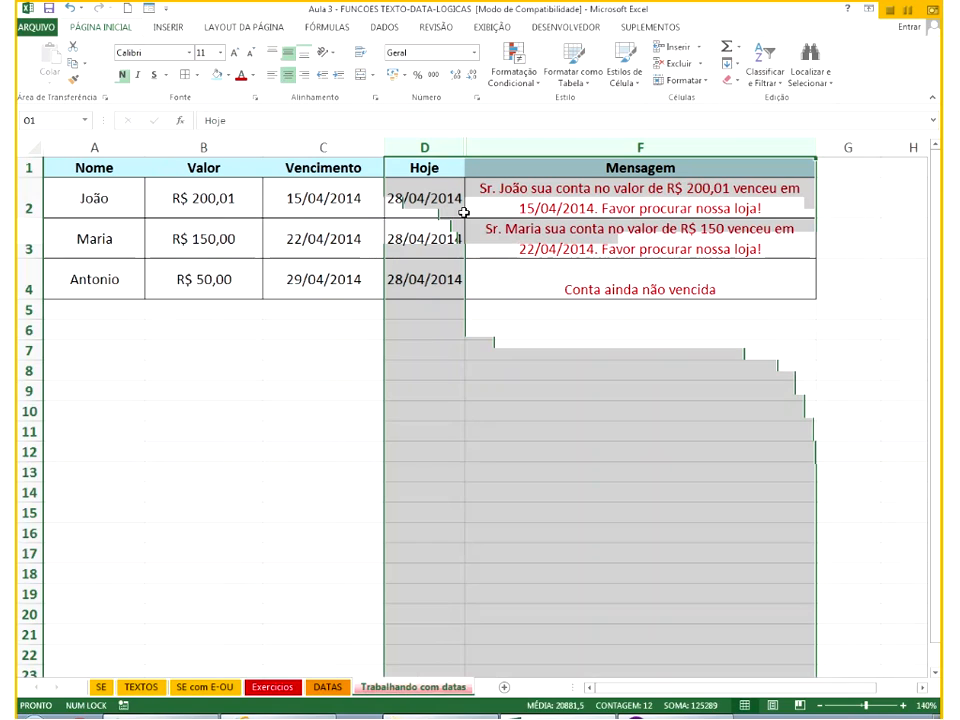
drag(465, 147, 486, 147)
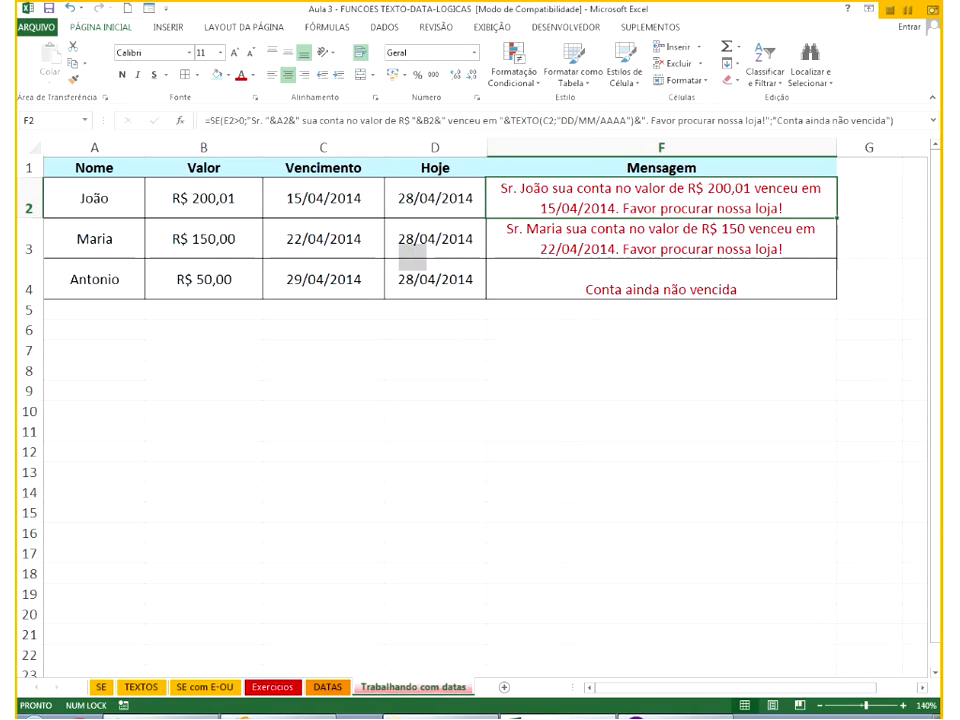
click(197, 186)
drag(197, 186, 203, 282)
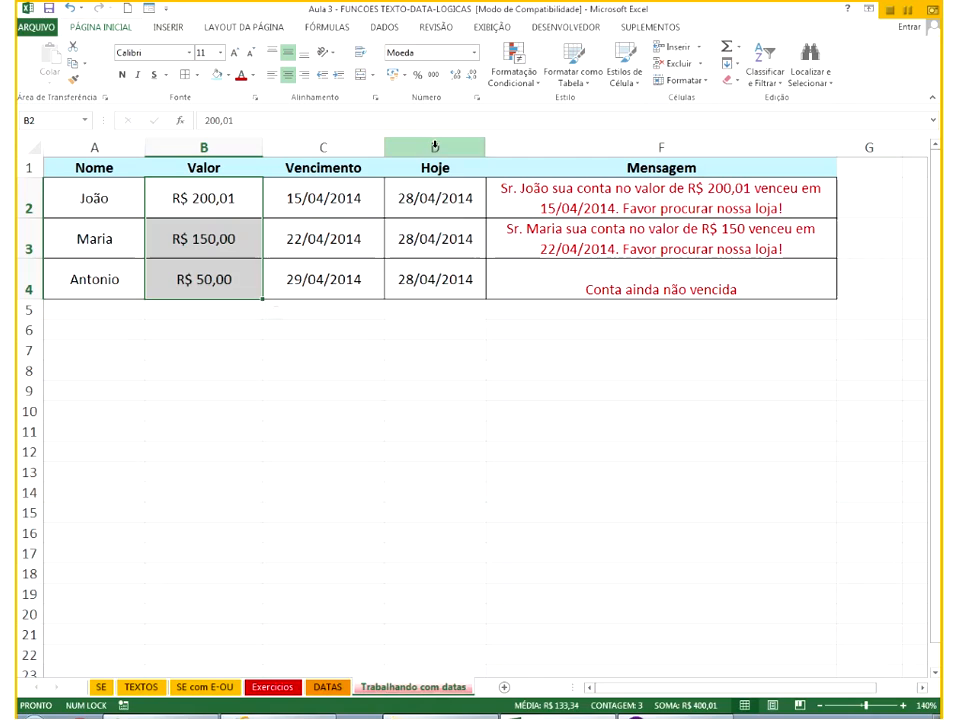
Try hiding the Hoje column D, then undo the hiding.
click(434, 146)
right_click(426, 205)
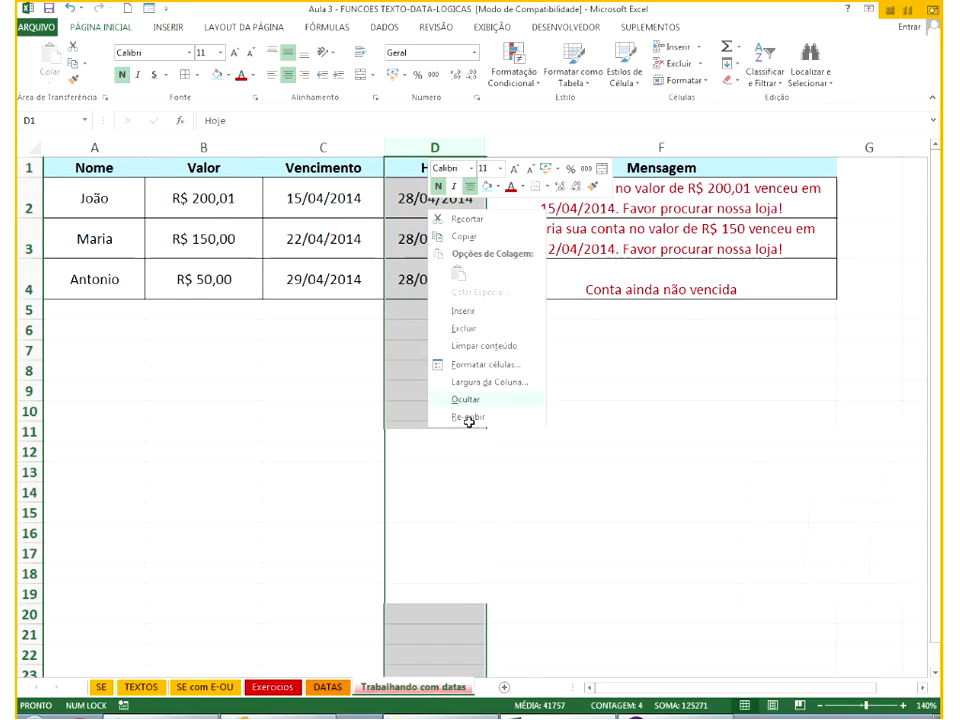
click(466, 400)
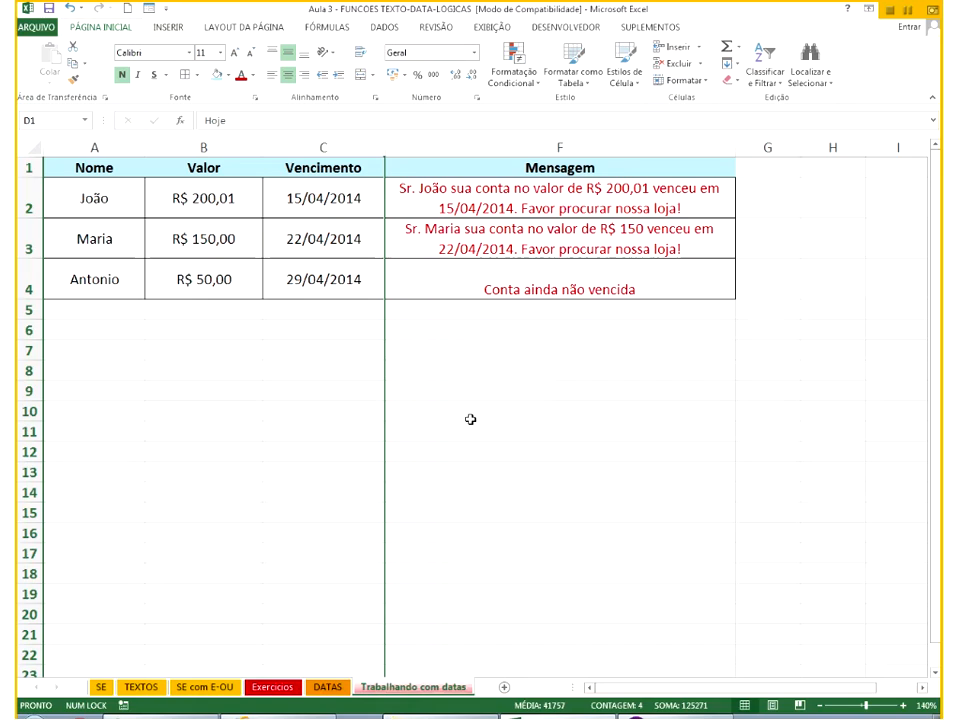
key(ctrl+z)
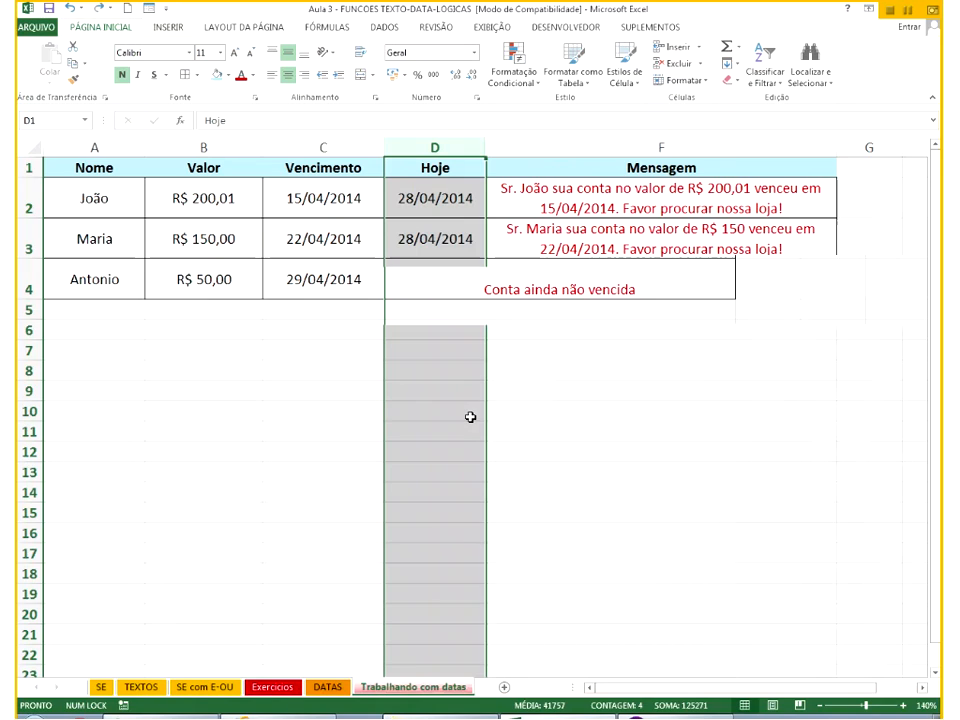
click(434, 279)
text(28/4/)
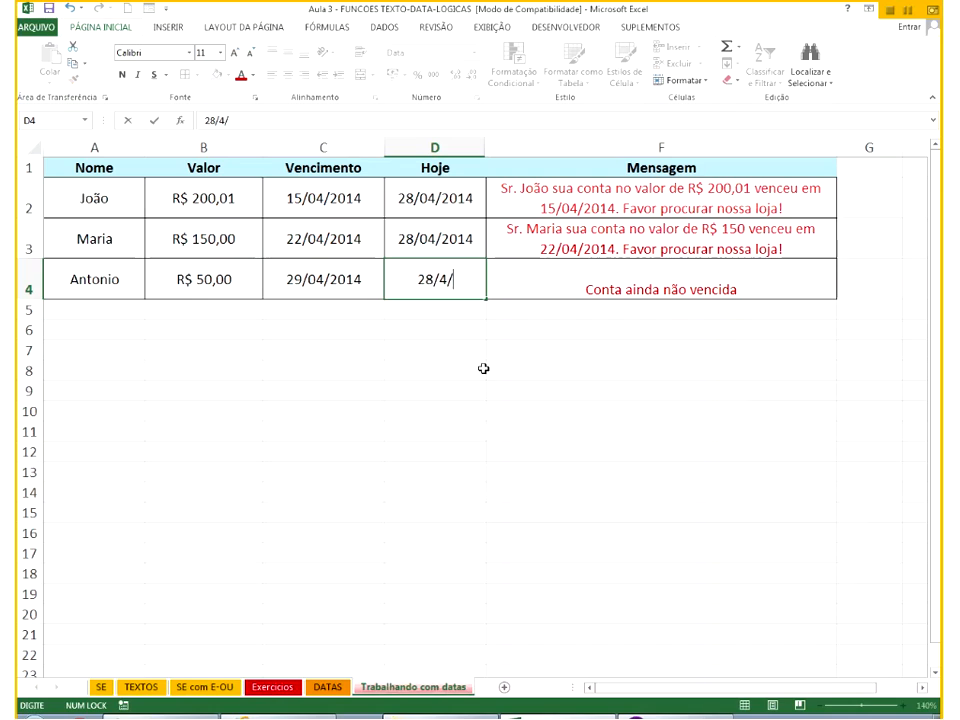
key(Return)
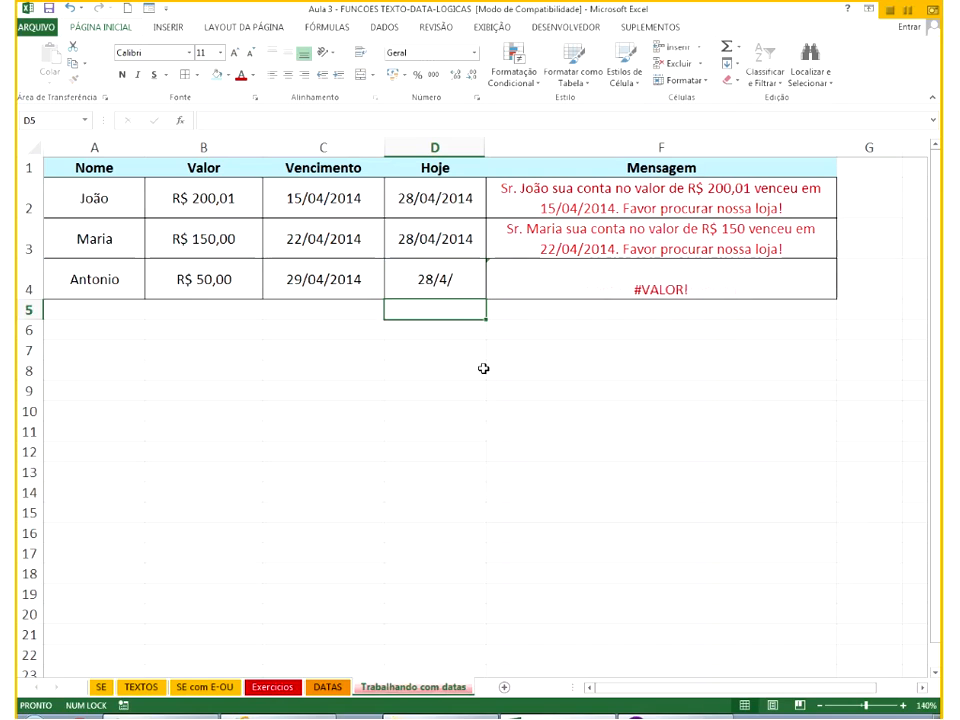
Enter 29/4/14 as the Hoje date in cell D4 to test the message on the due date.
key(Up)
text(284/)
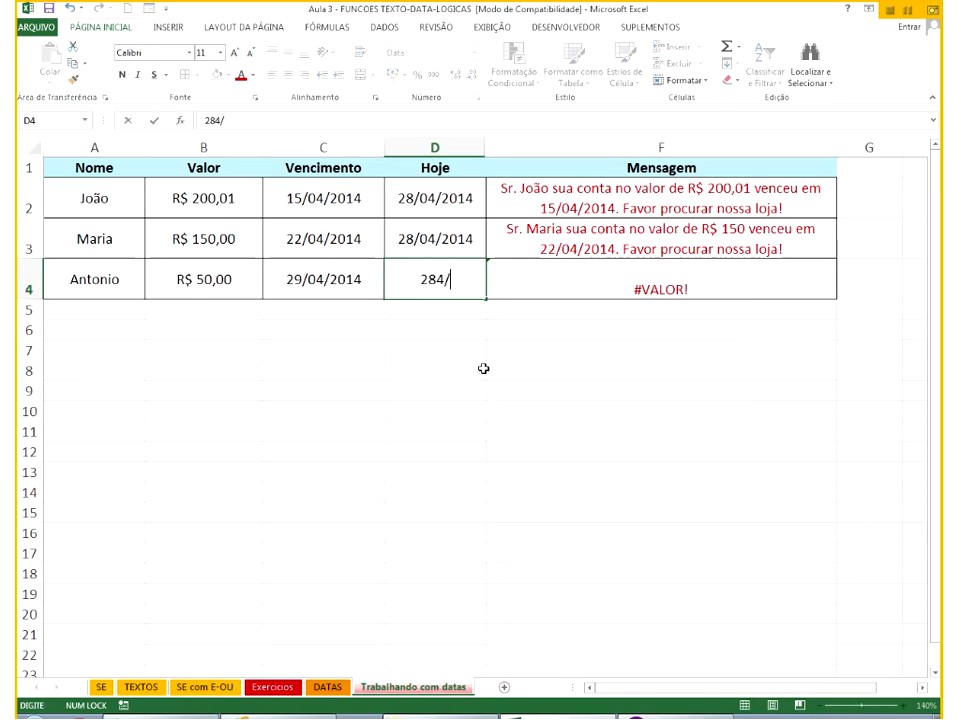
key(BackSpace)
key(BackSpace)
key(BackSpace)
text(9/4/14)
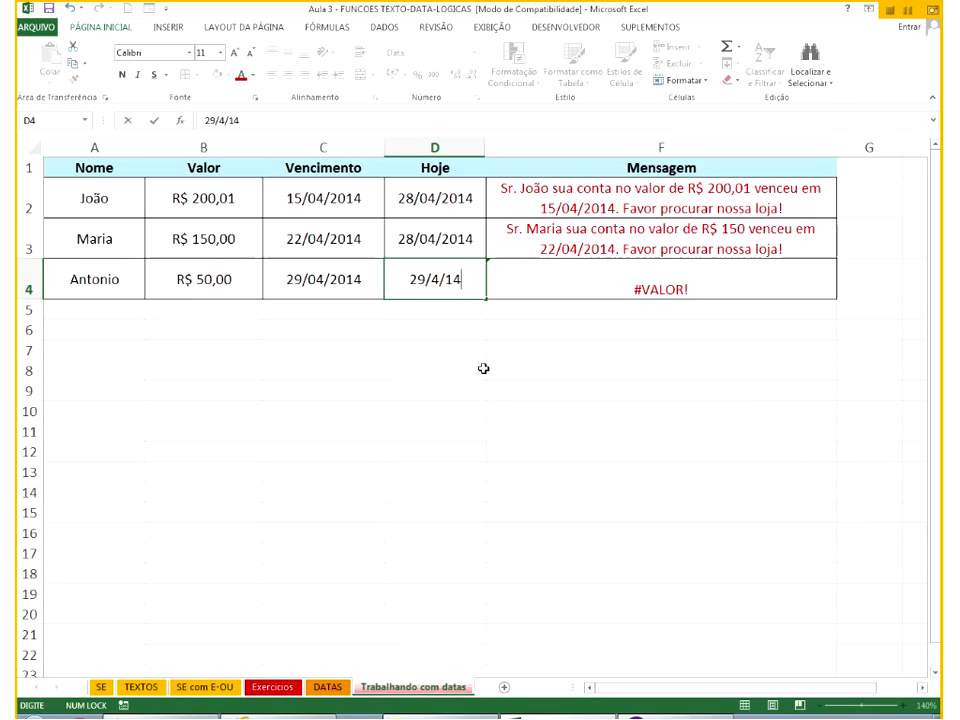
key(Return)
Set the Hoje date in cell D4 to 30/4/14 to test an overdue bill.
key(Up)
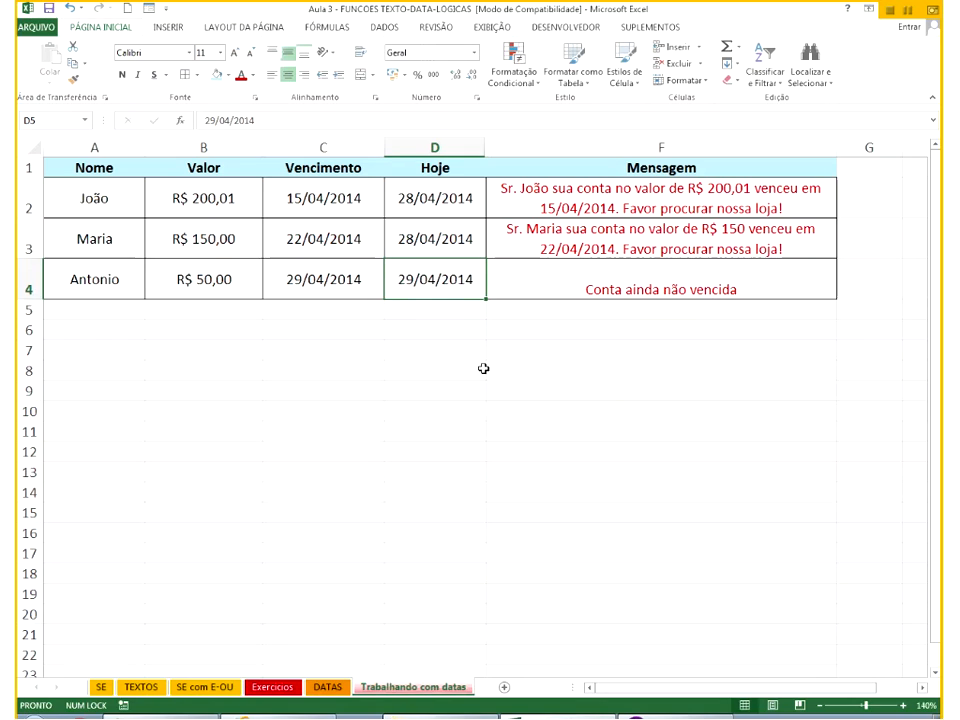
text(3)
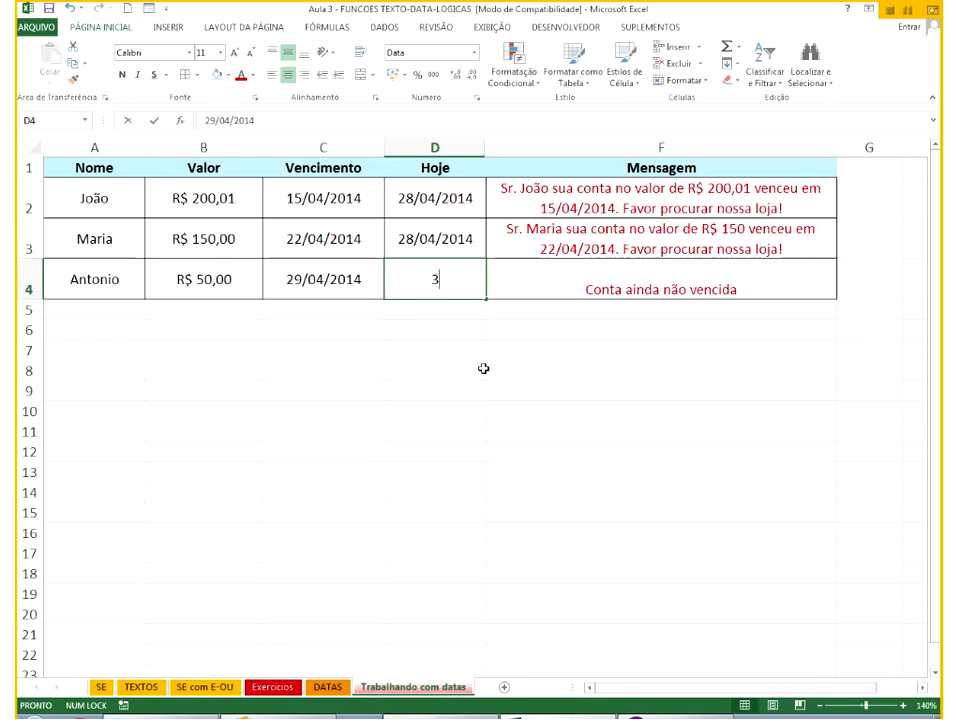
text(0/4/14)
key(Return)
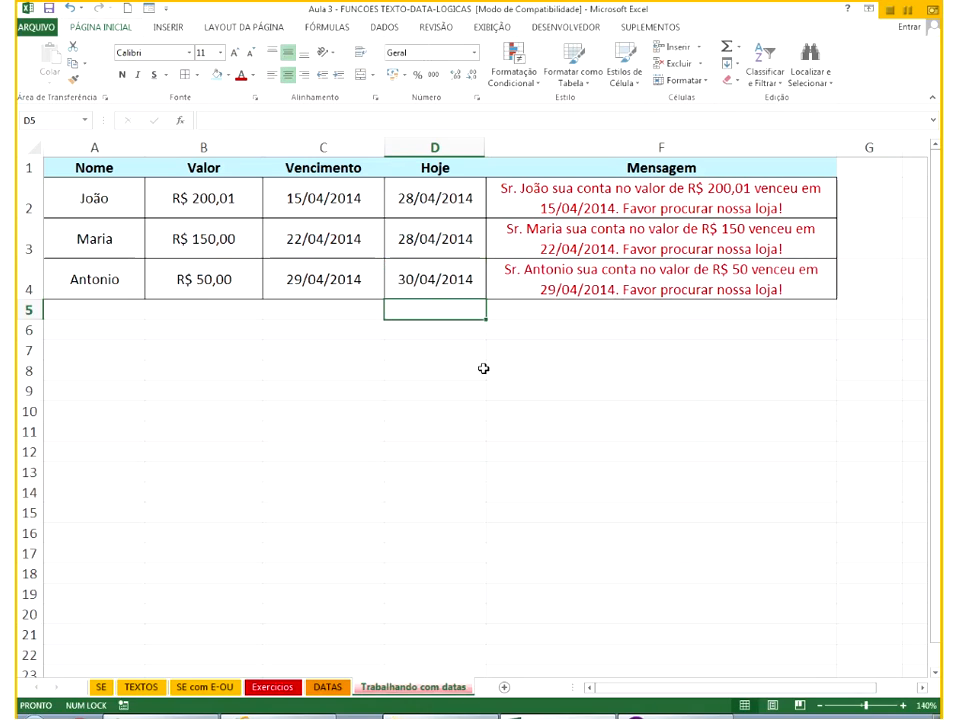
Enter the formula =HOJE()-10 in cell D2 to simulate a date ten days ago.
key(Up)
key(Up)
key(Up)
text(=hoj)
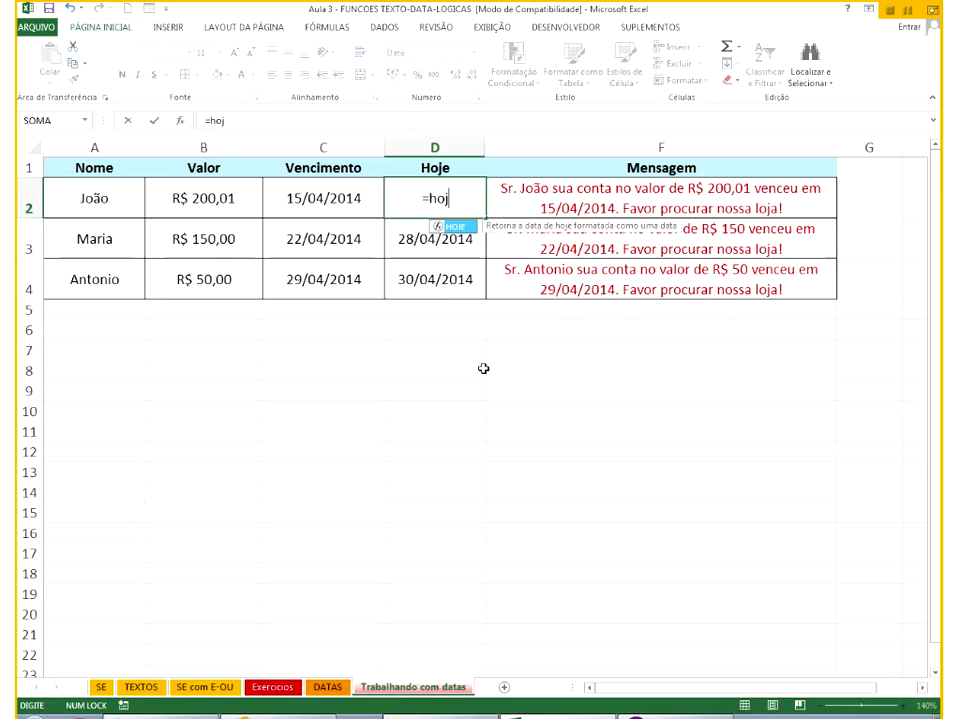
text(e())
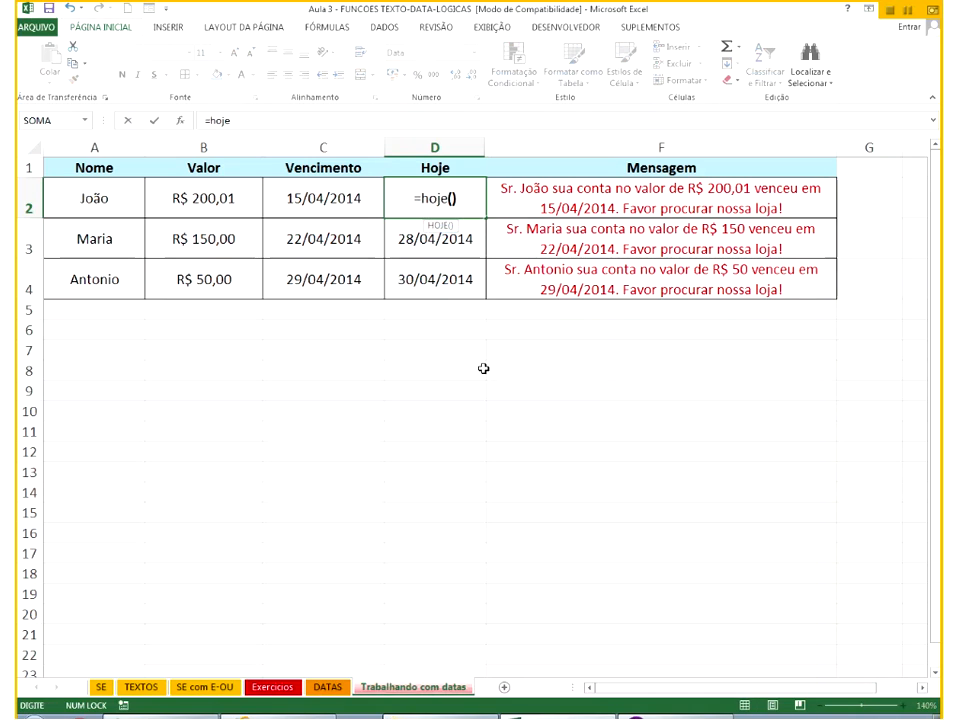
text(-)
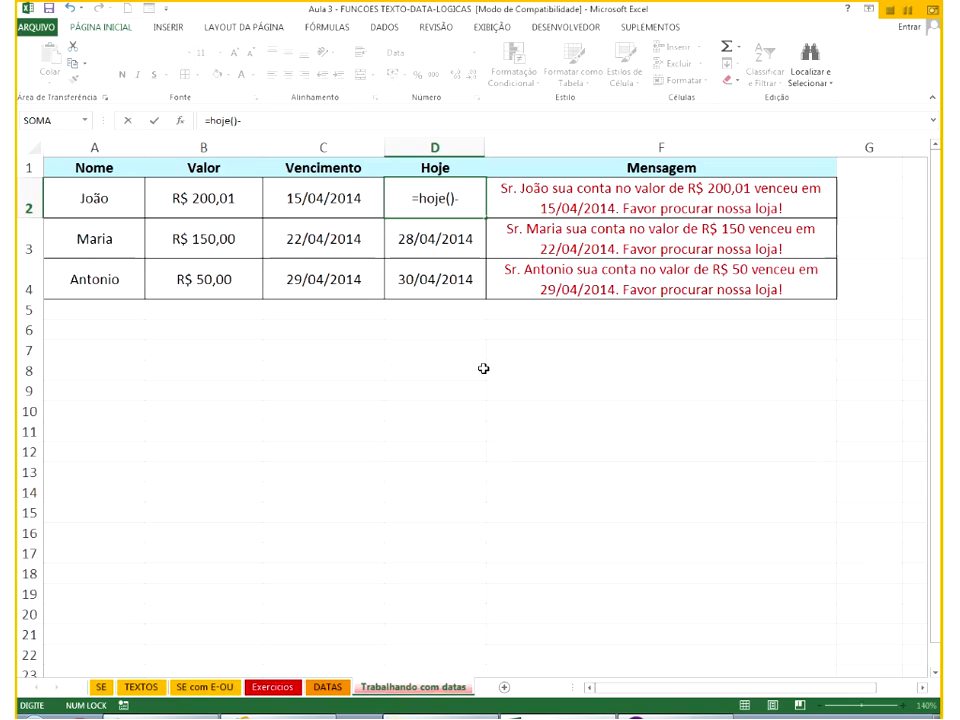
text(10)
key(Return)
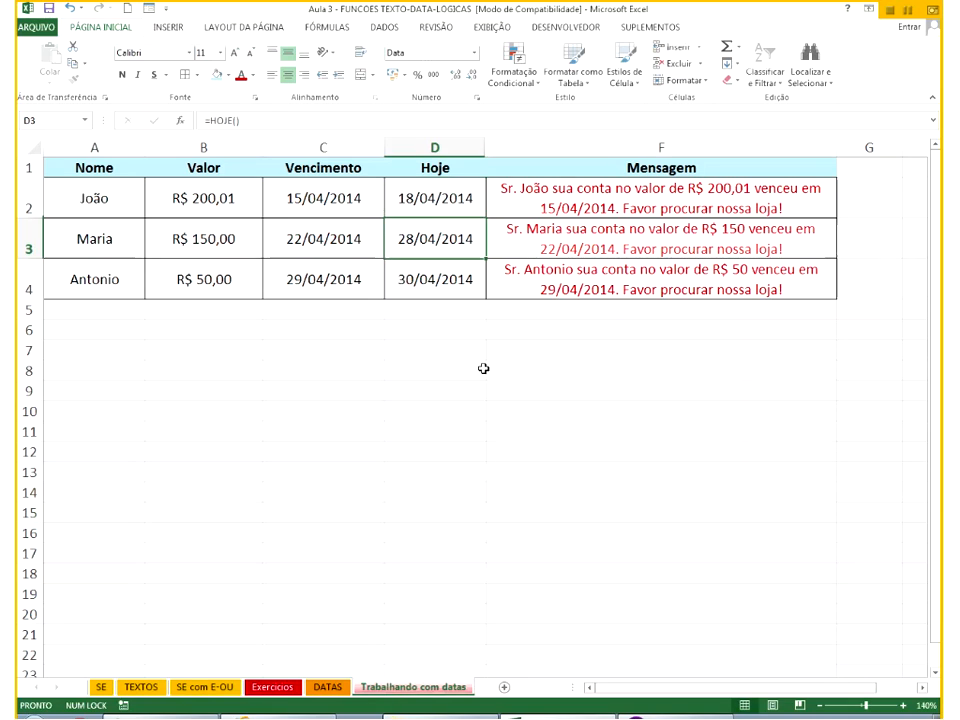
Try filling the D2 formula down to D4, then undo the fill.
click(453, 211)
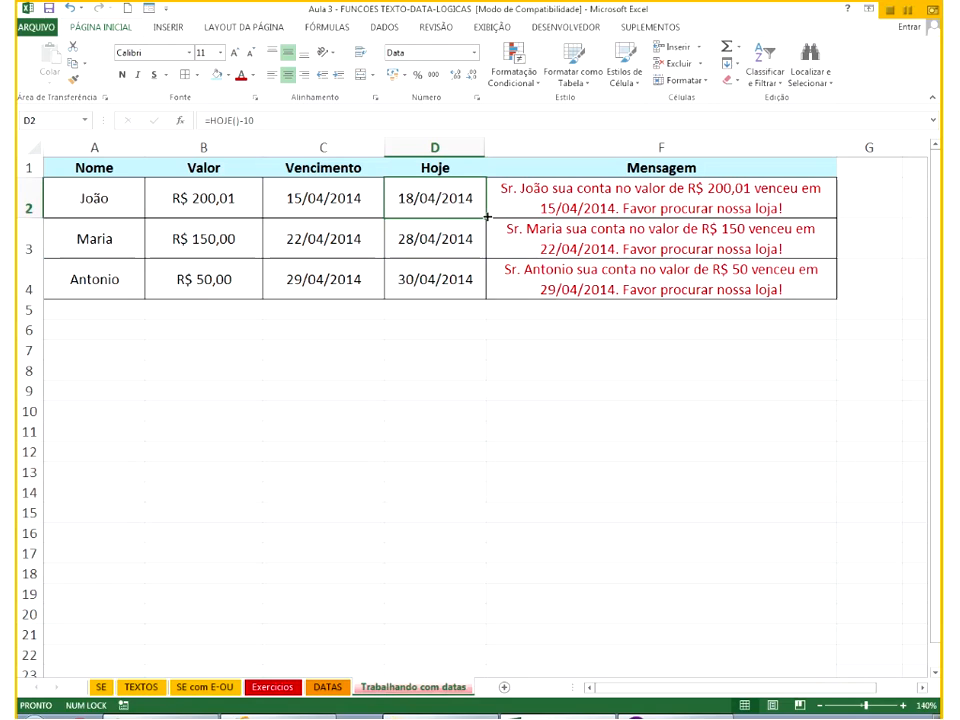
drag(487, 216, 474, 296)
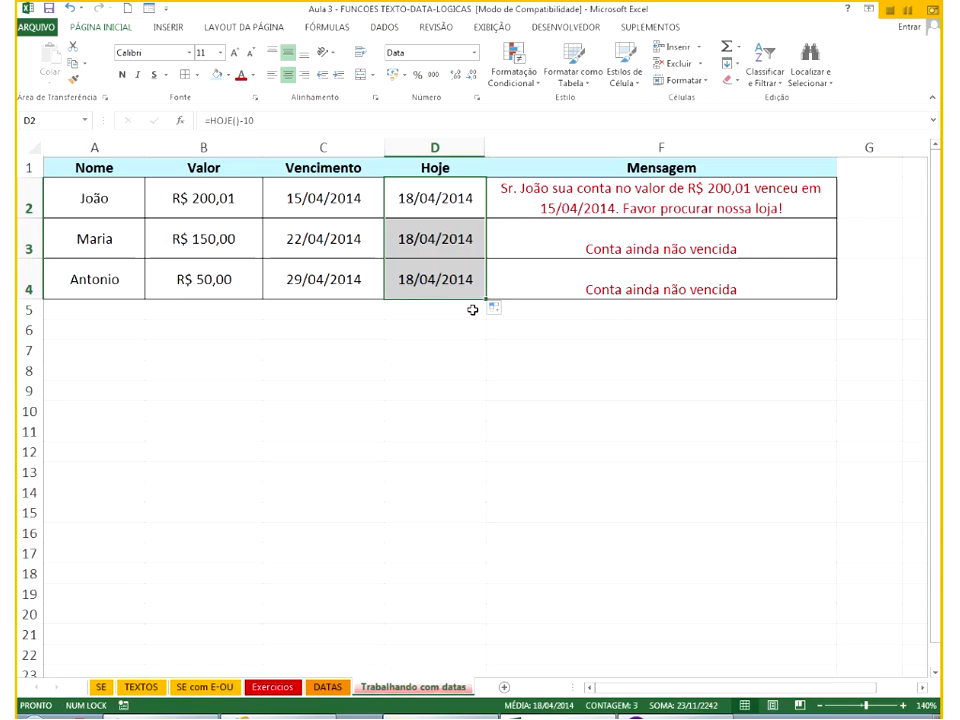
key(ctrl+z)
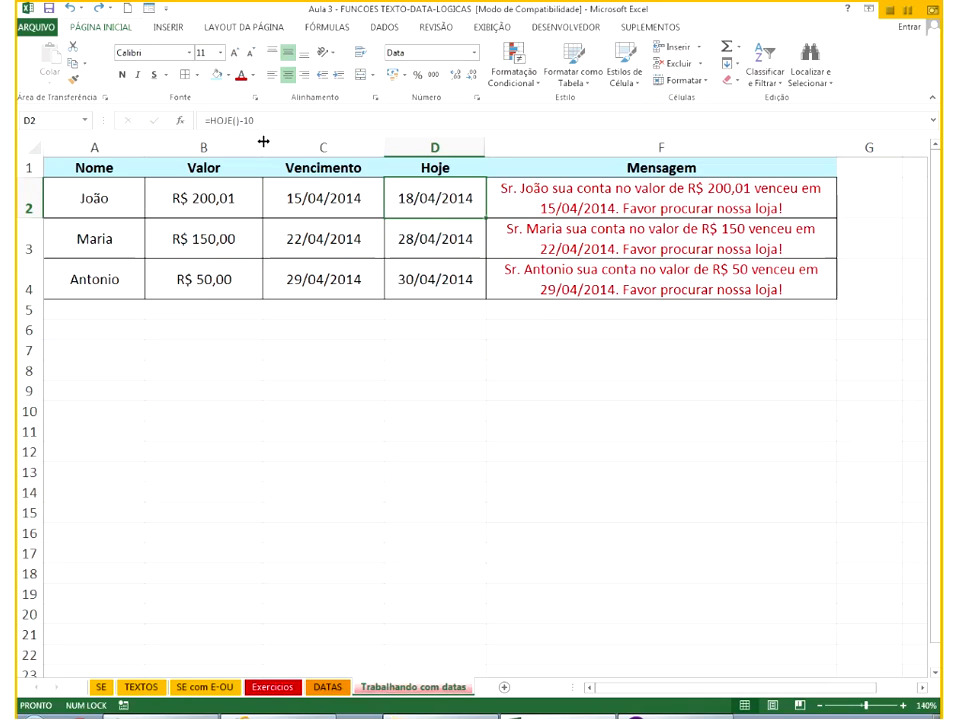
Restore the formula in D2 to =HOJE() and fill it down to D4.
drag(242, 120, 304, 121)
key(BackSpace)
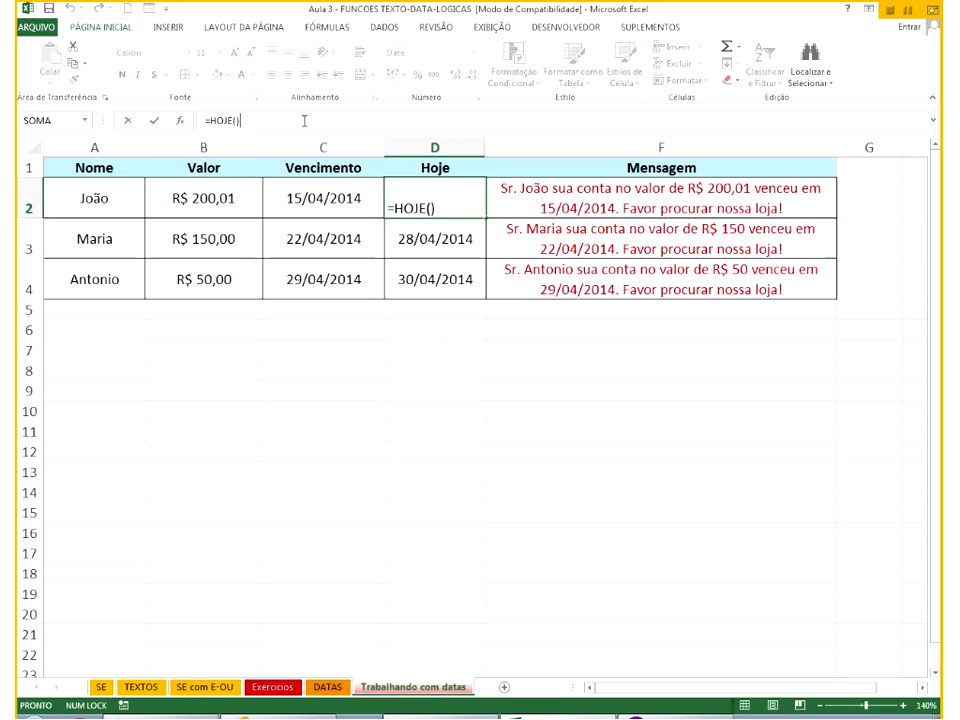
key(Return)
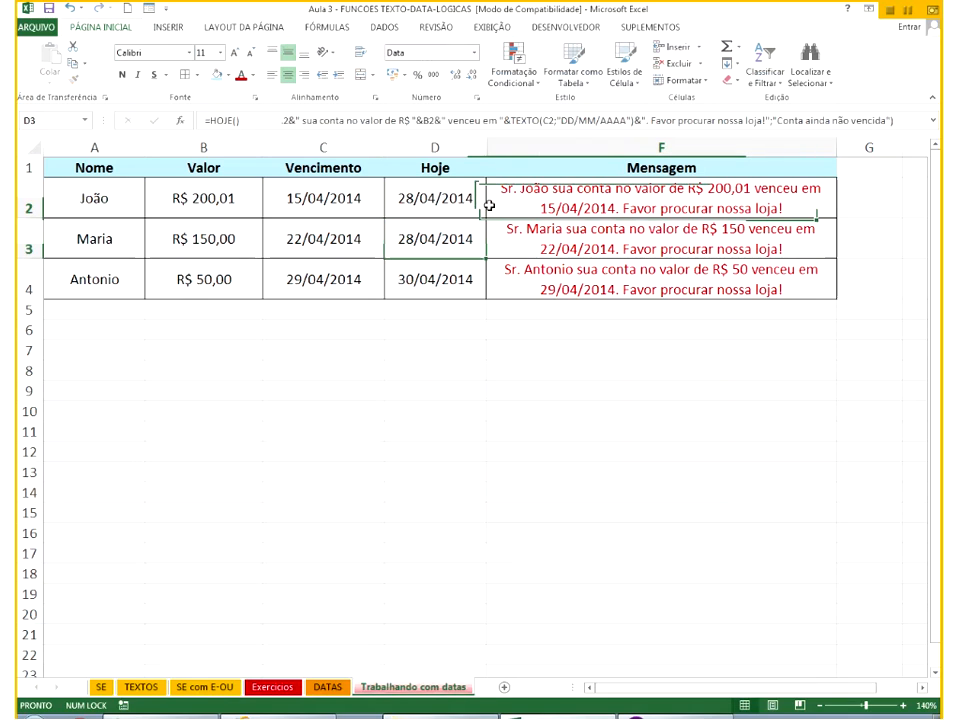
click(477, 206)
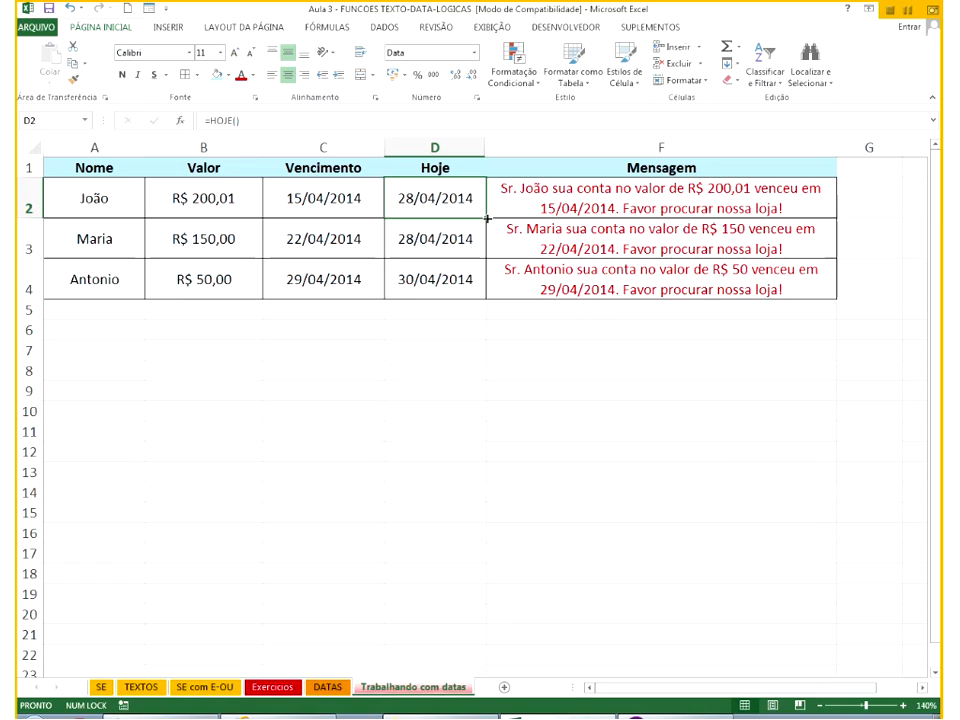
drag(487, 218, 465, 306)
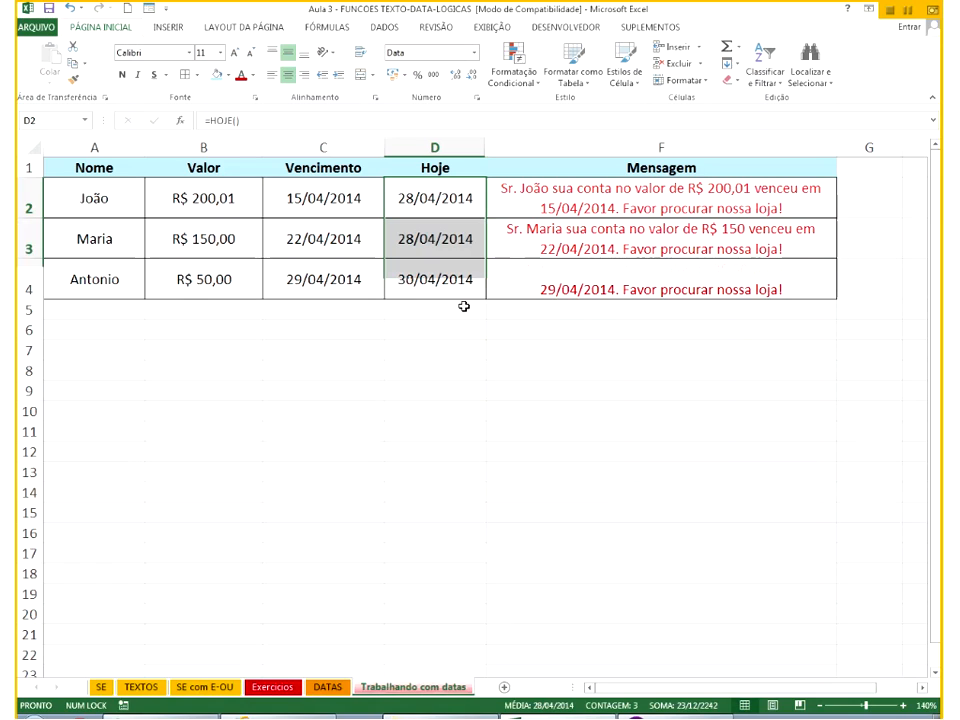
click(459, 279)
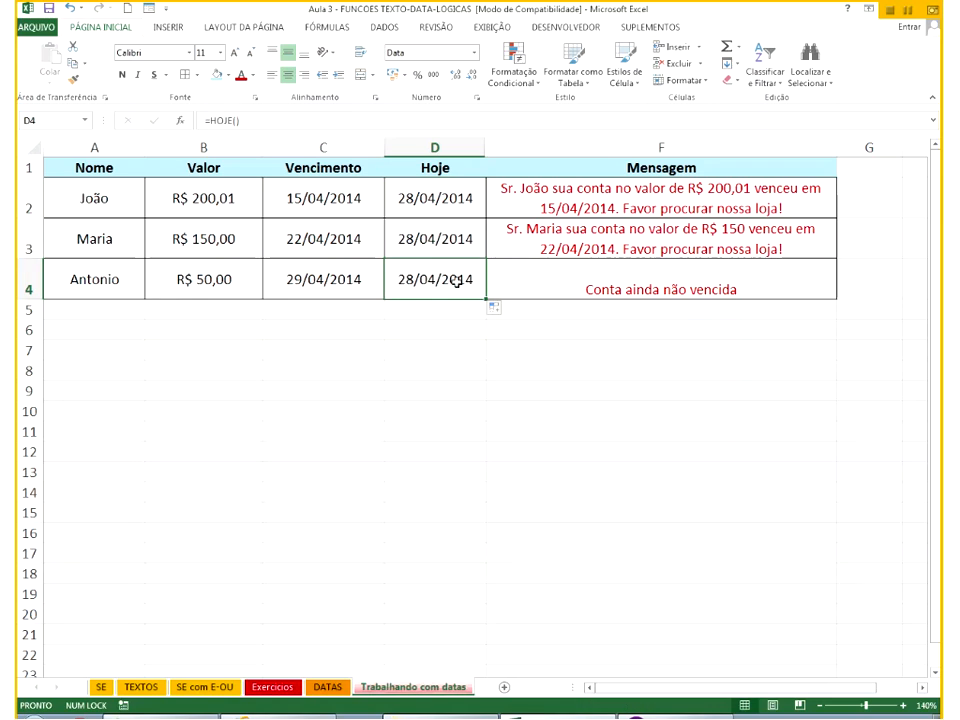
Hide the Hoje column D.
click(434, 147)
right_click(432, 200)
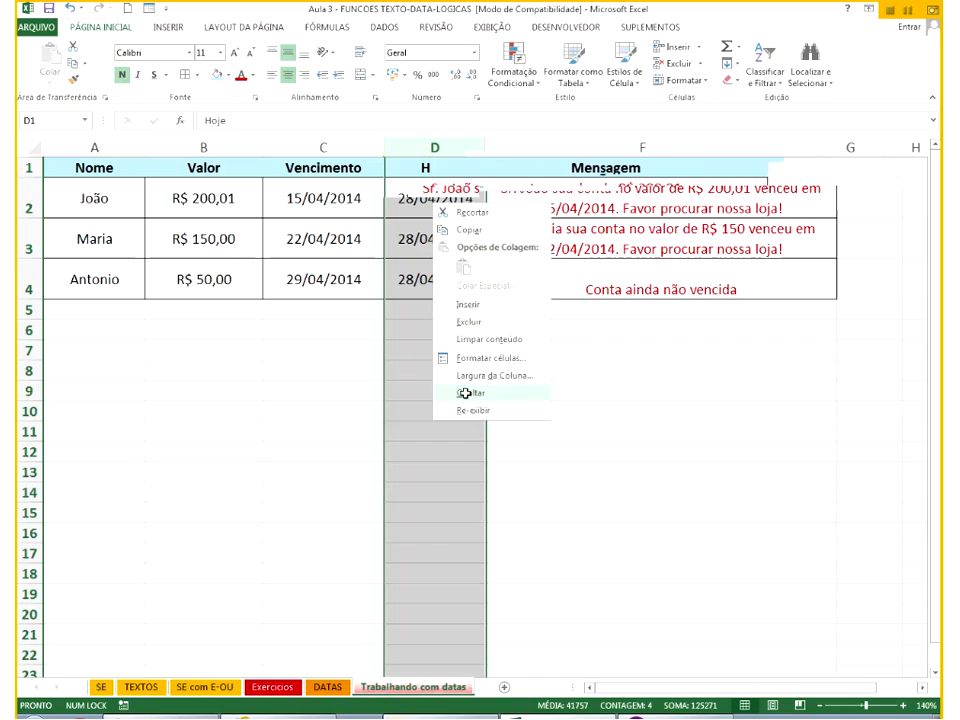
click(465, 393)
click(437, 394)
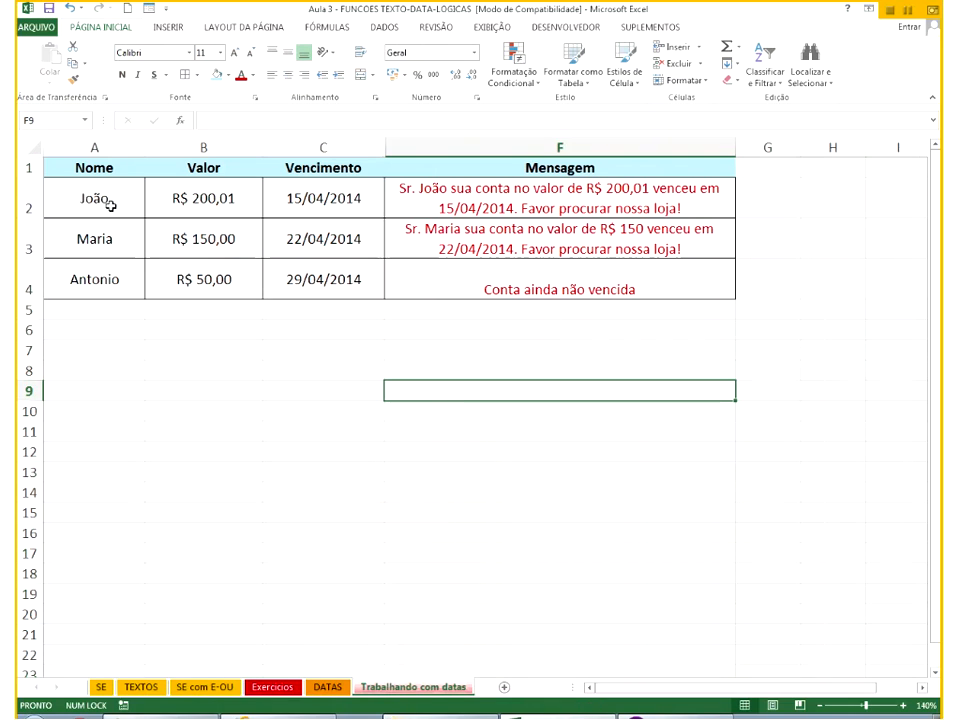
Select the Mensagem cells F2:F4.
click(185, 200)
click(317, 195)
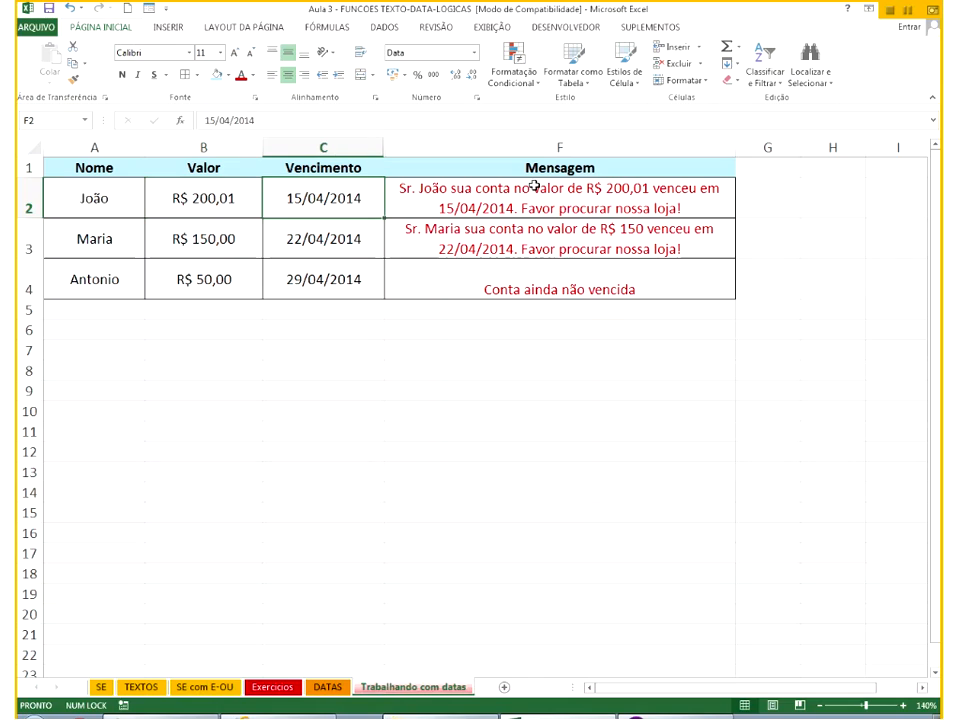
drag(534, 235, 534, 285)
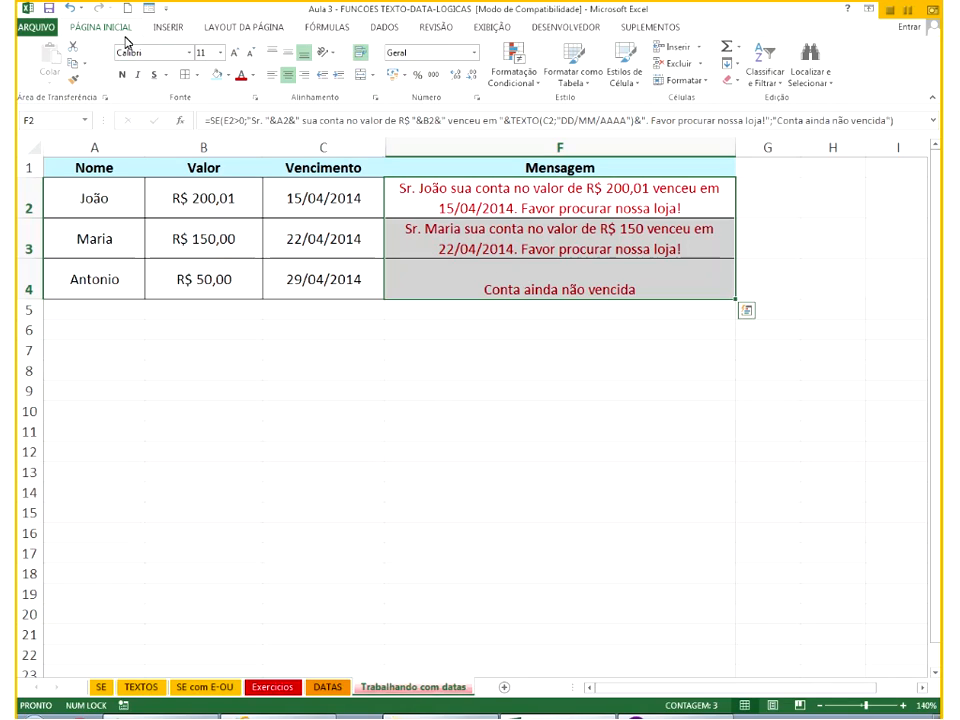
click(507, 88)
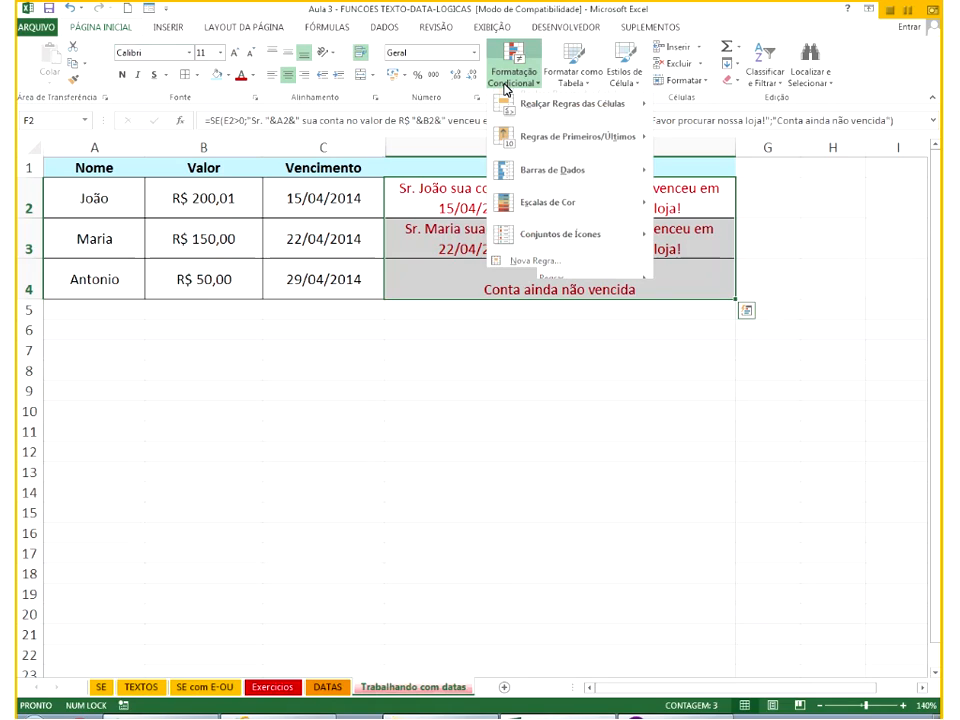
mouse_move(572, 104)
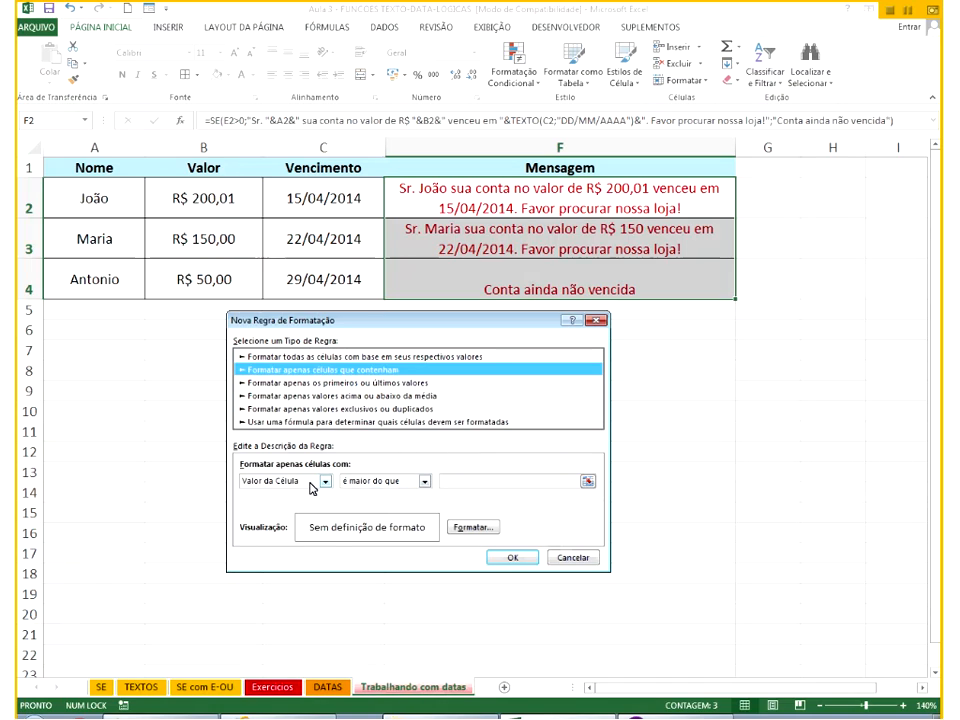
click(311, 483)
click(557, 560)
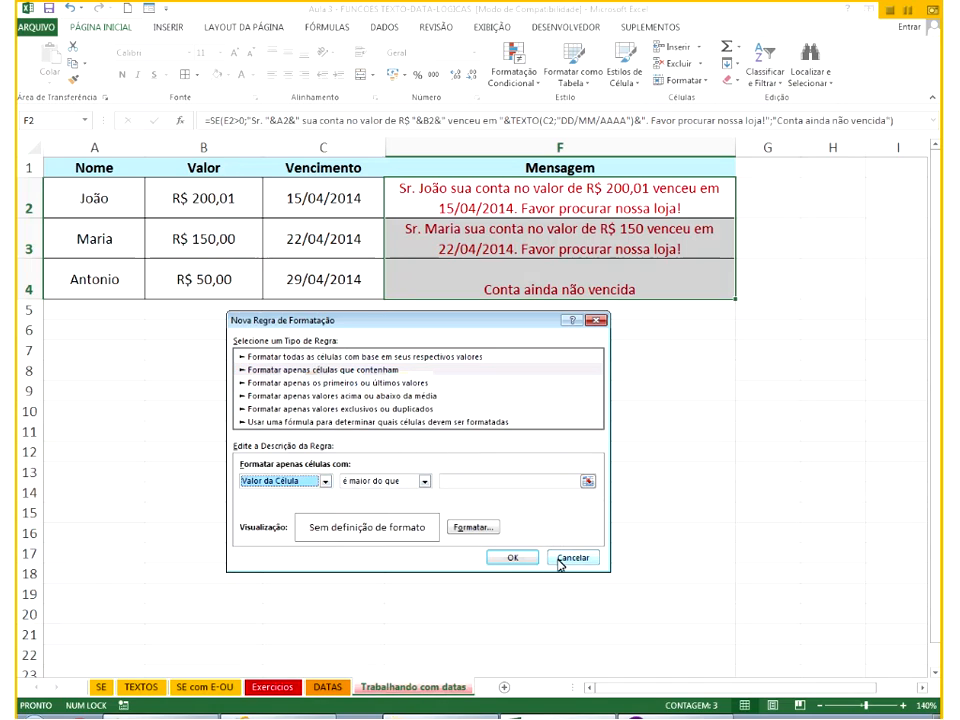
click(559, 562)
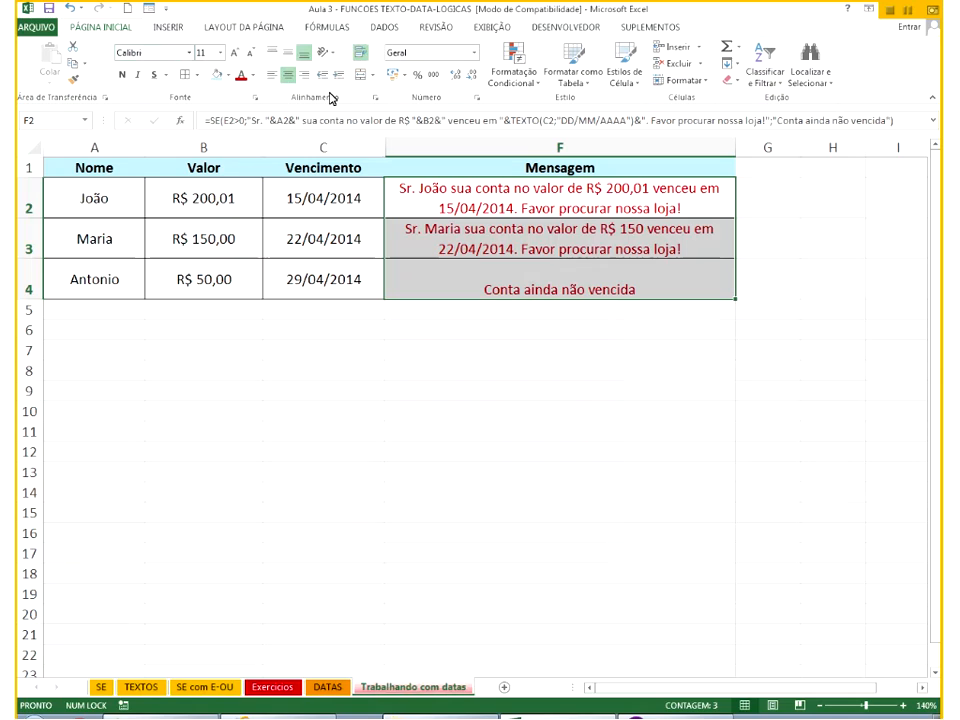
Set the font color of F2:F4 to black and delete both existing conditional formatting rules.
click(254, 76)
click(521, 221)
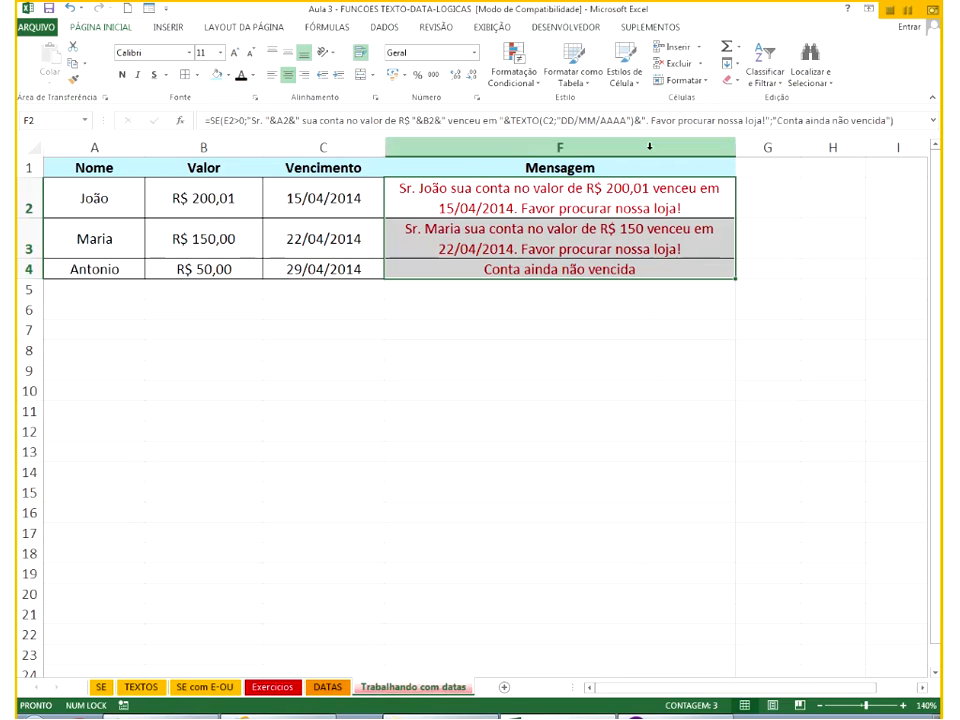
click(522, 82)
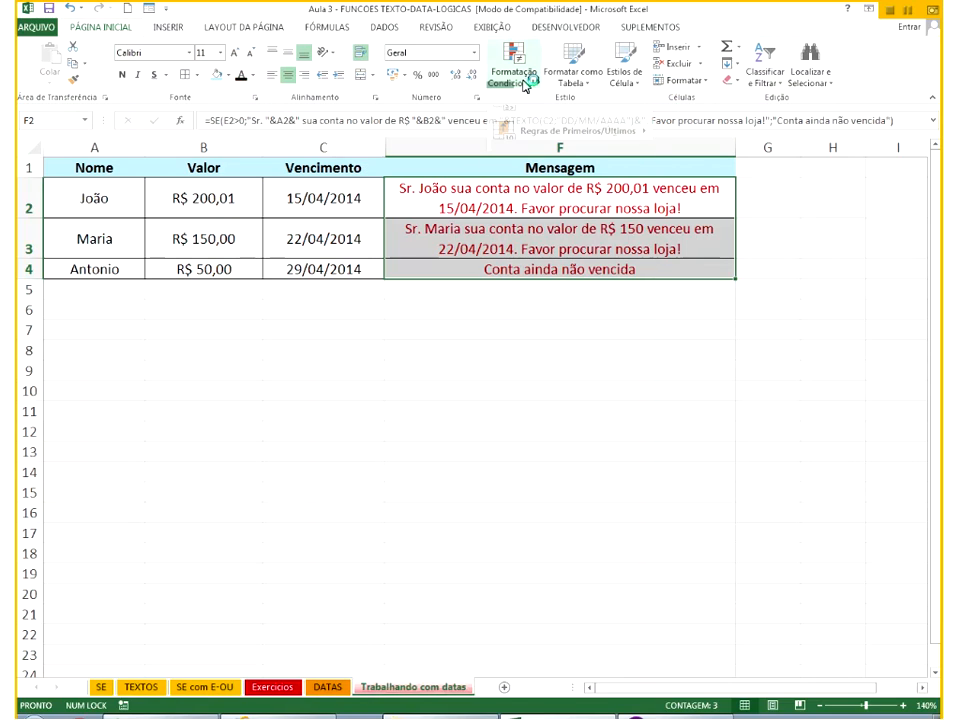
click(566, 298)
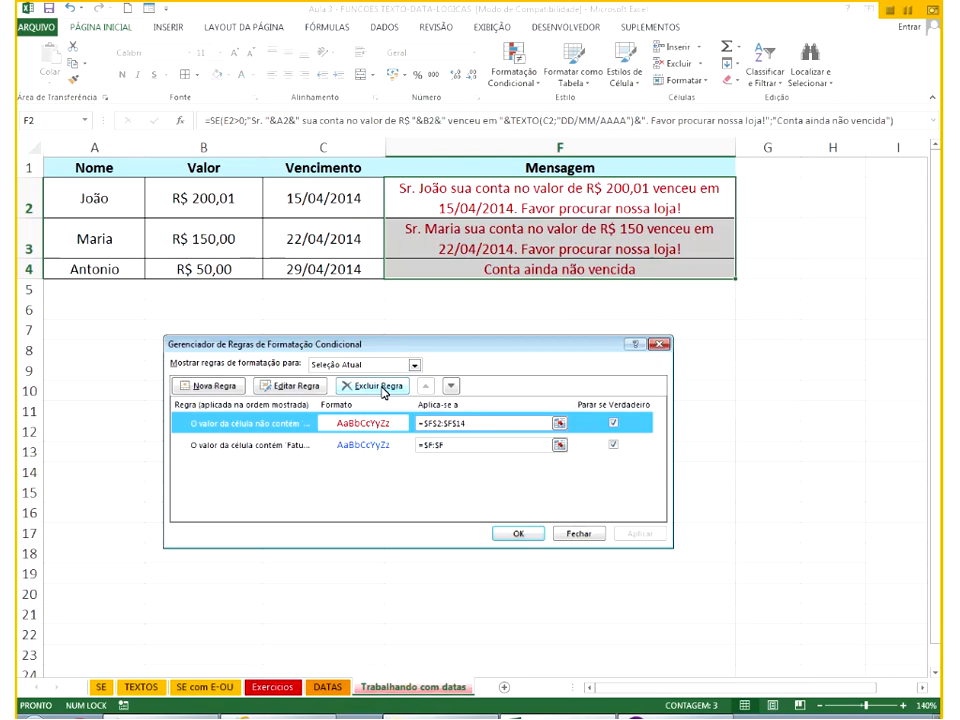
click(384, 390)
click(384, 390)
Create a conditional formatting rule for F2:F4 that targets cells whose specific text contains "não".
click(223, 390)
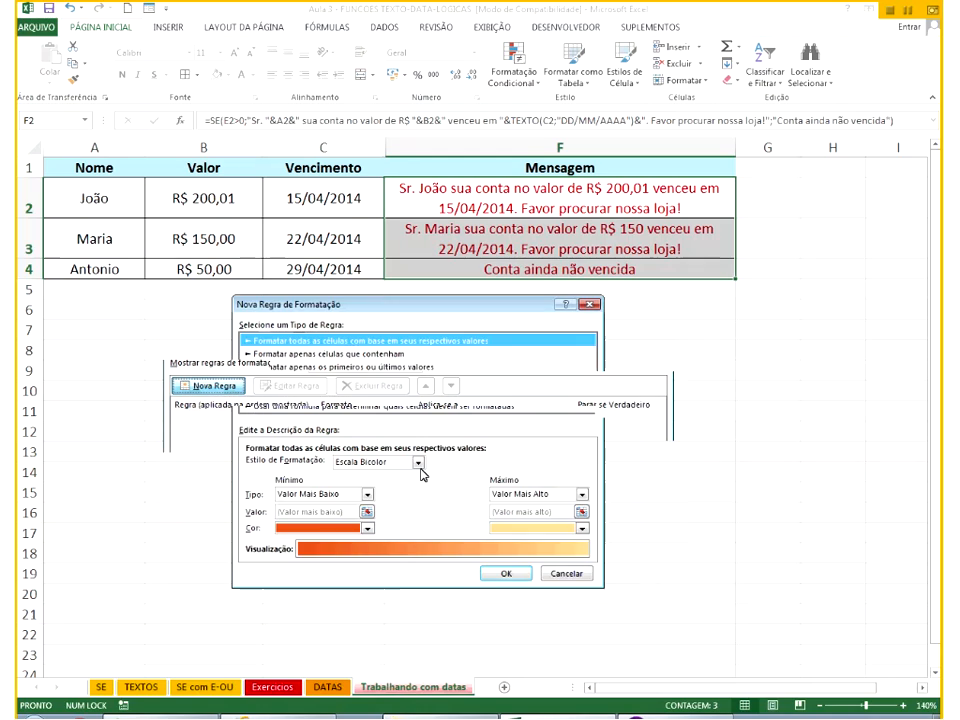
click(335, 354)
click(330, 465)
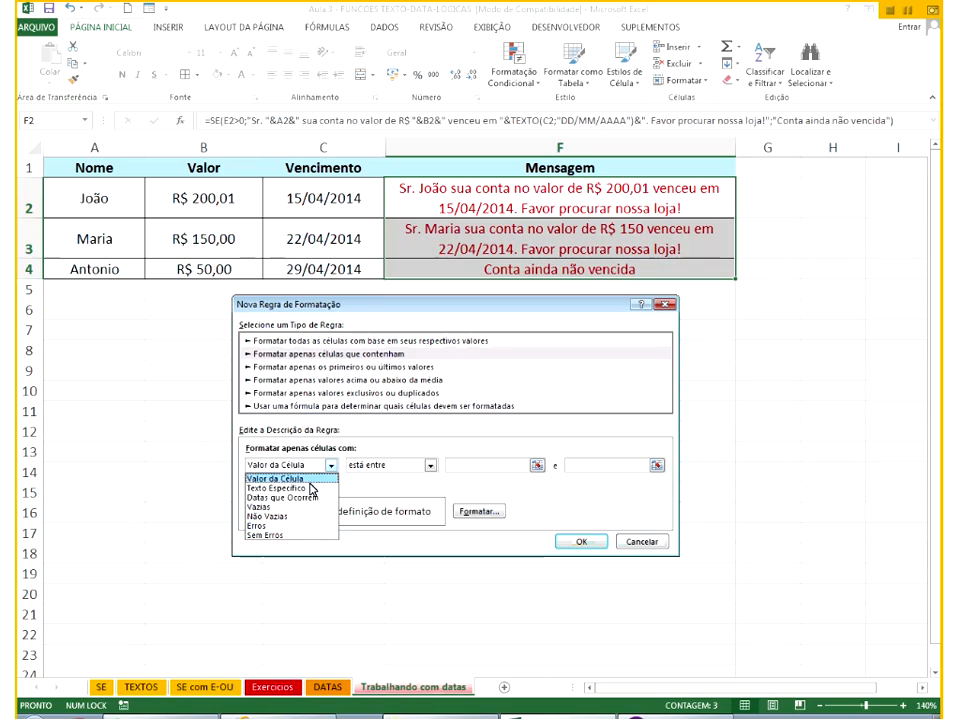
click(311, 481)
click(380, 470)
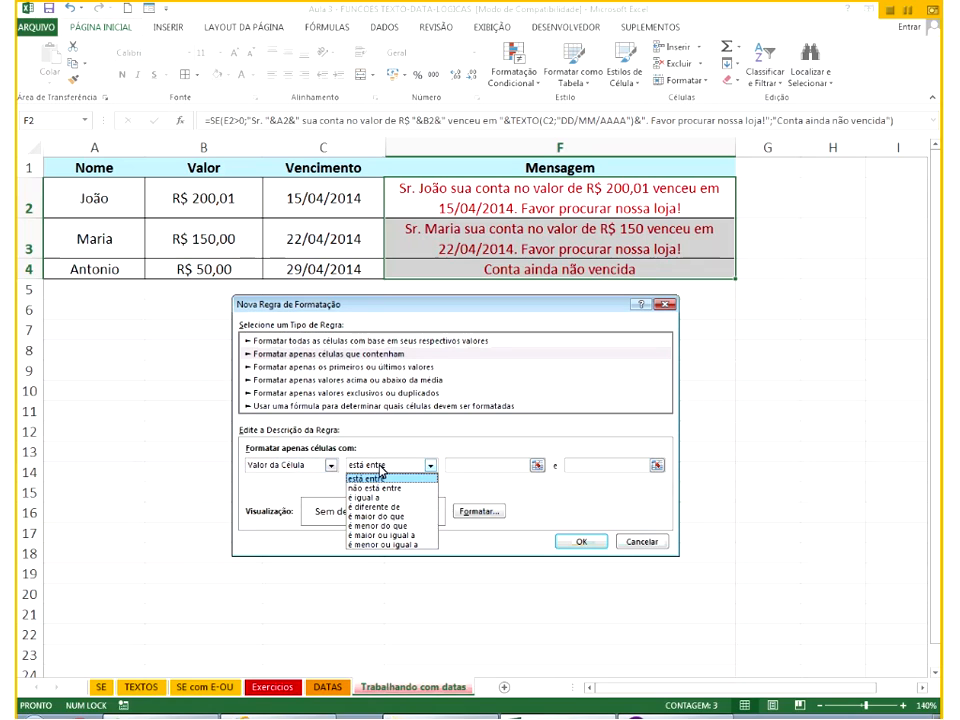
click(303, 466)
click(300, 488)
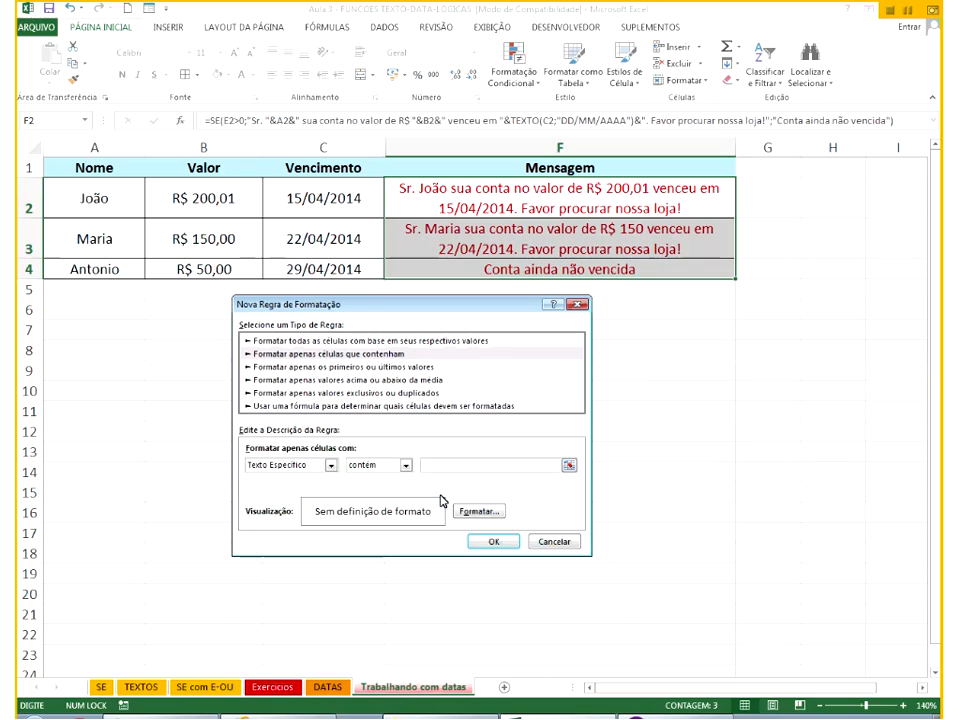
text(não)
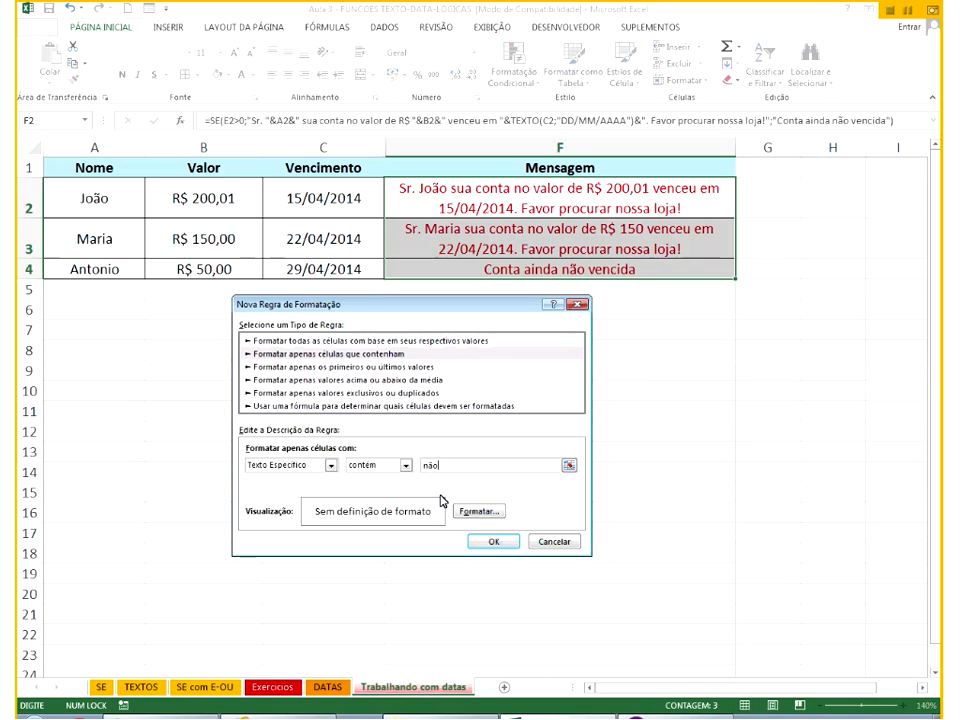
Give the "não" rule a light blue font color and apply it to the messages.
click(480, 513)
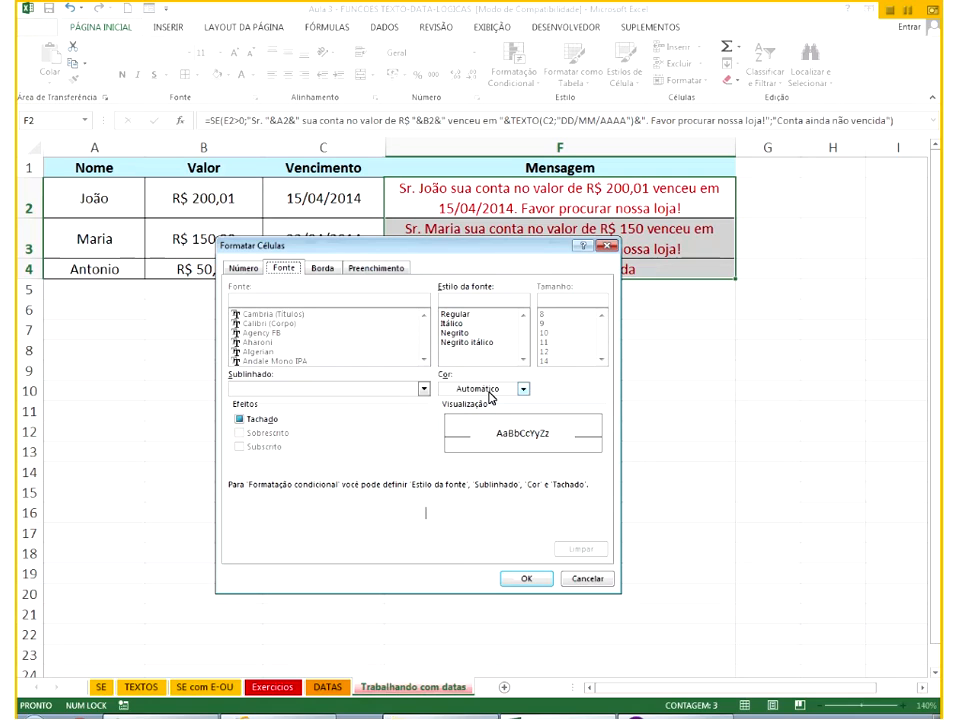
click(526, 578)
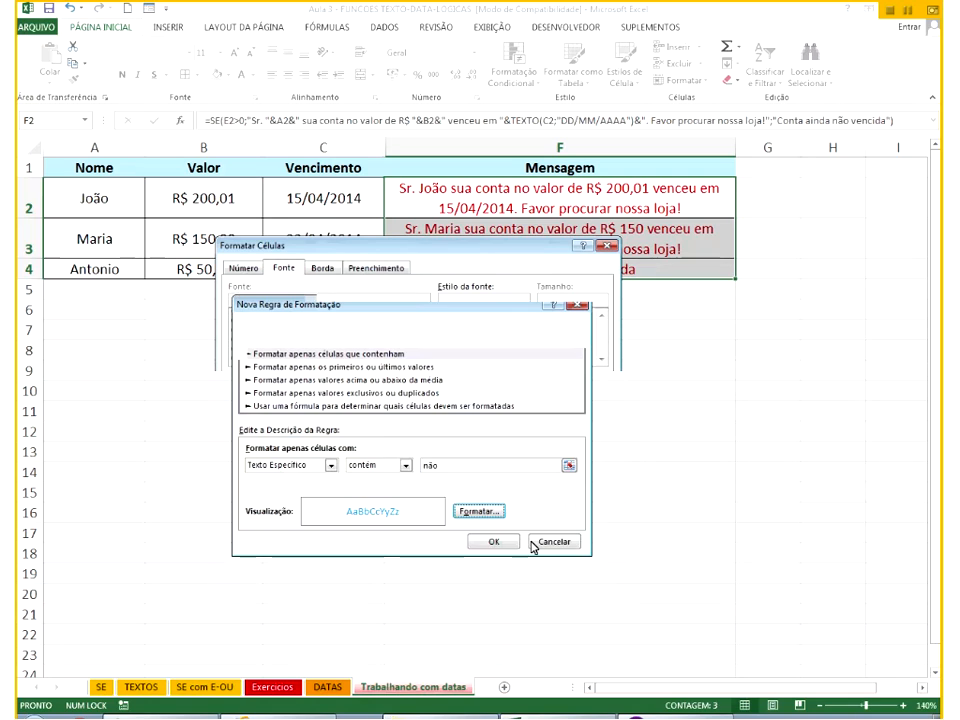
click(505, 541)
click(640, 534)
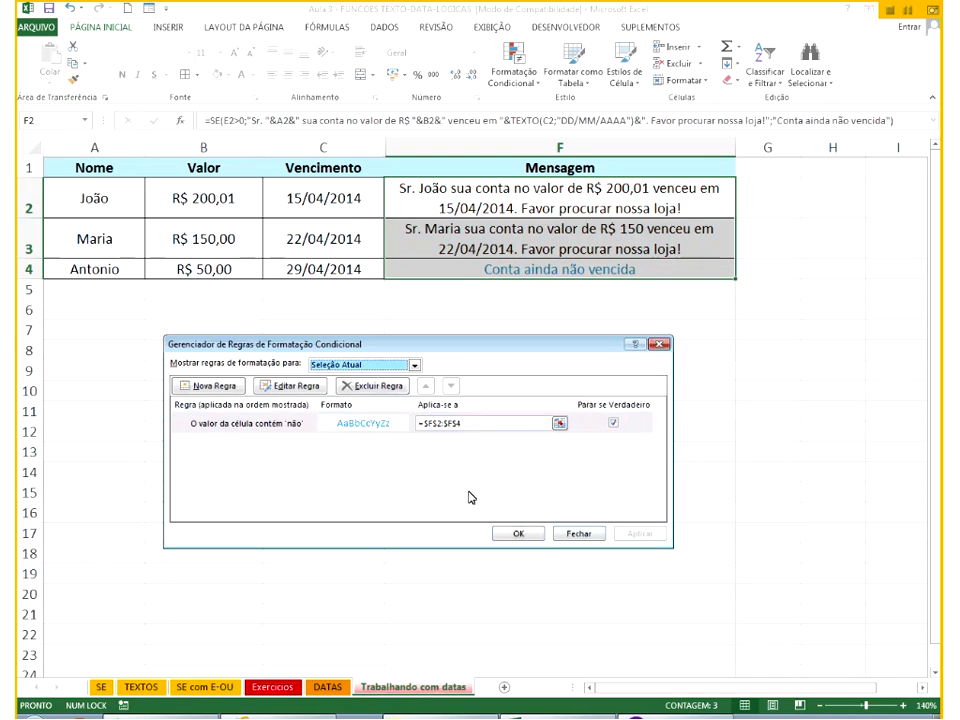
Add a second conditional formatting rule for cells whose specific text contains "venceu".
click(210, 386)
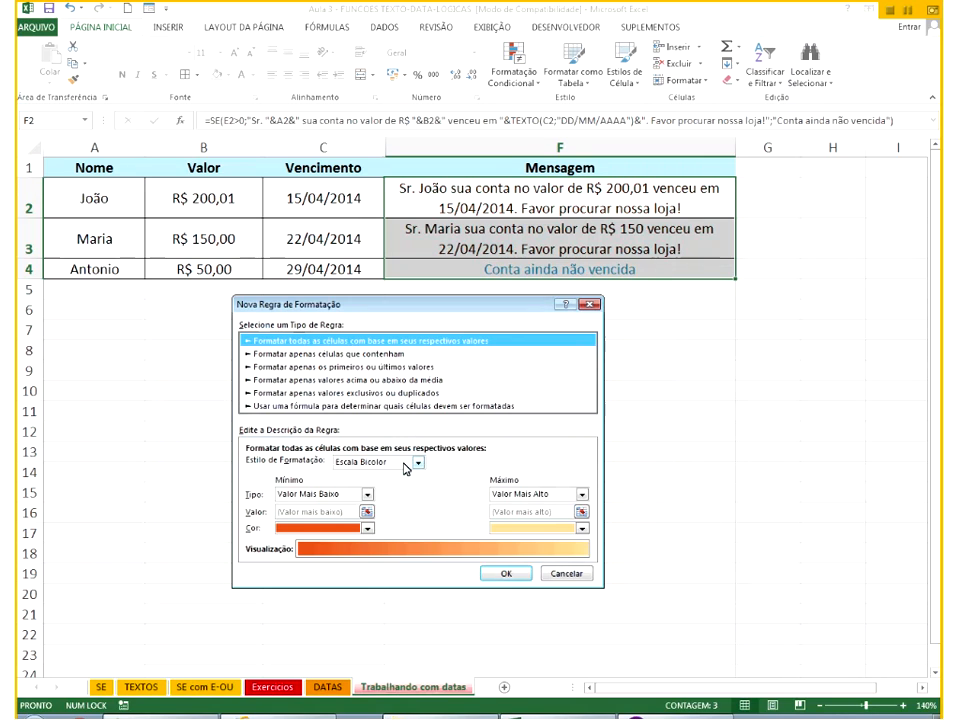
click(405, 467)
click(405, 467)
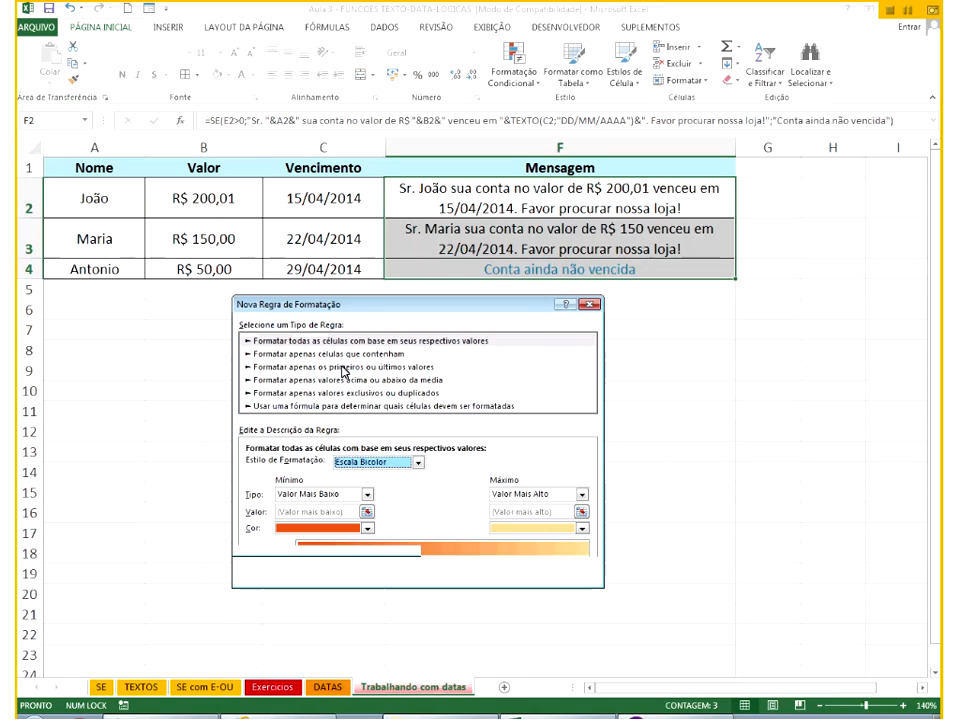
click(330, 354)
click(300, 465)
click(310, 489)
click(378, 465)
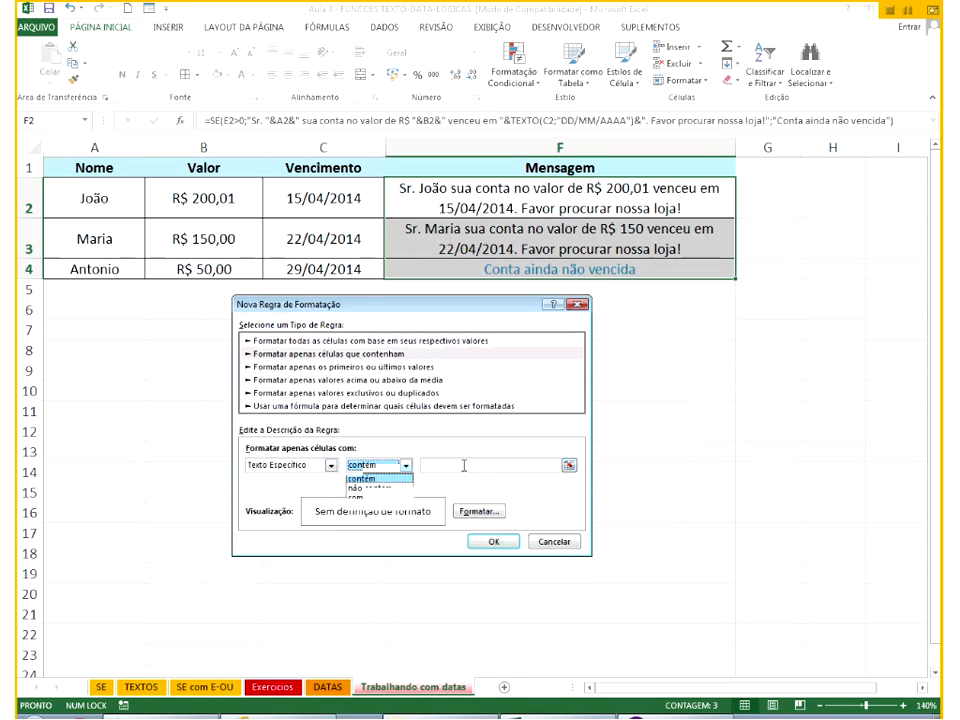
click(478, 466)
text(v)
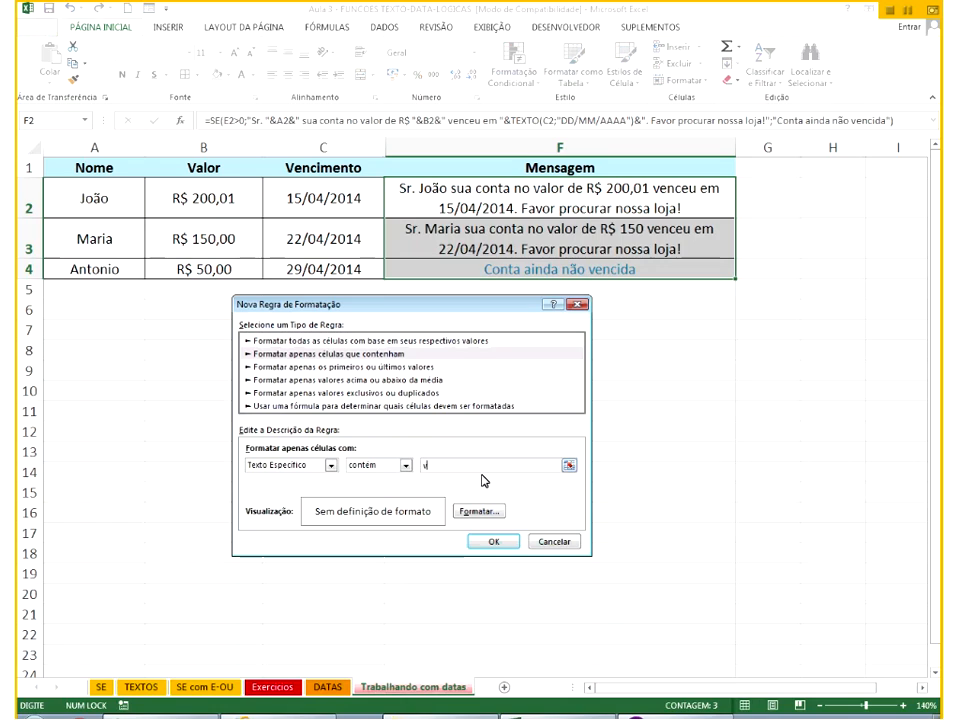
text(enceu)
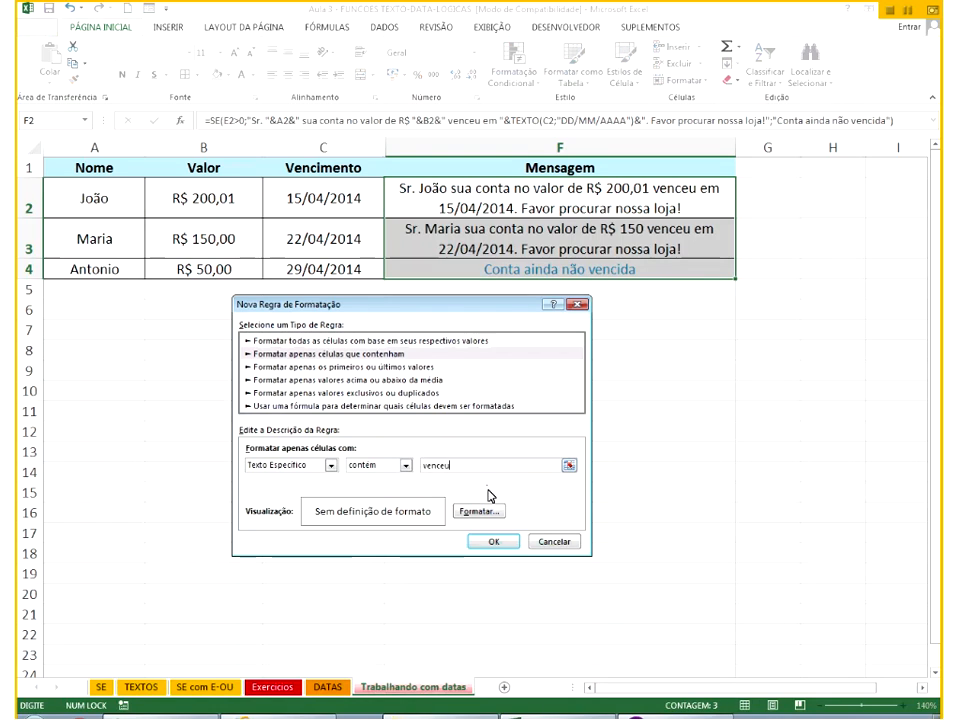
Give the "venceu" rule a red font color, apply it and close the rules manager.
click(479, 511)
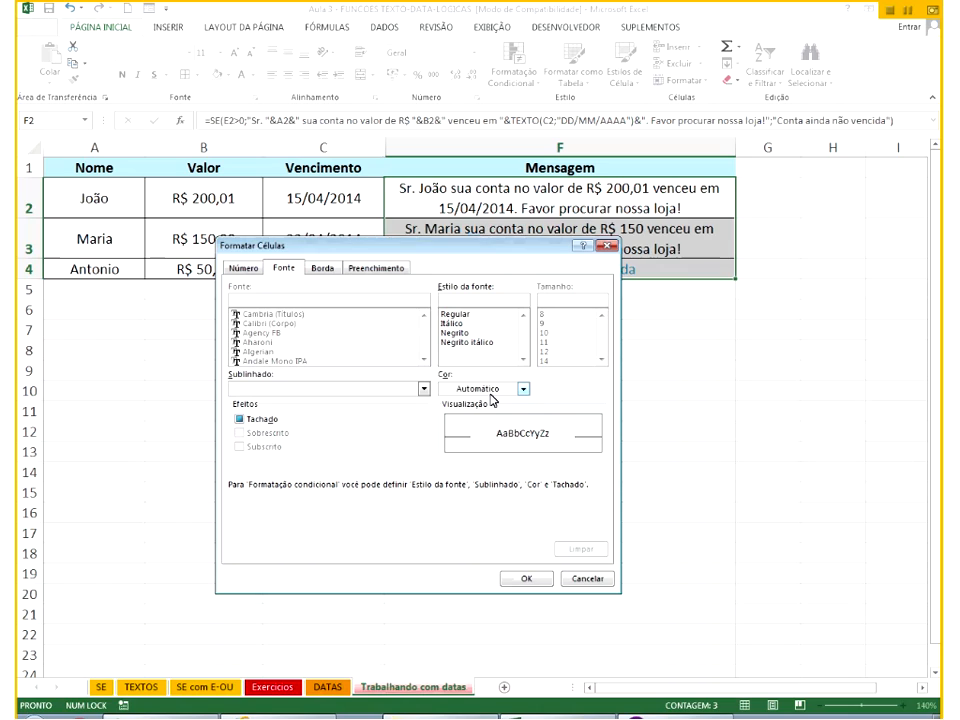
click(505, 389)
click(461, 530)
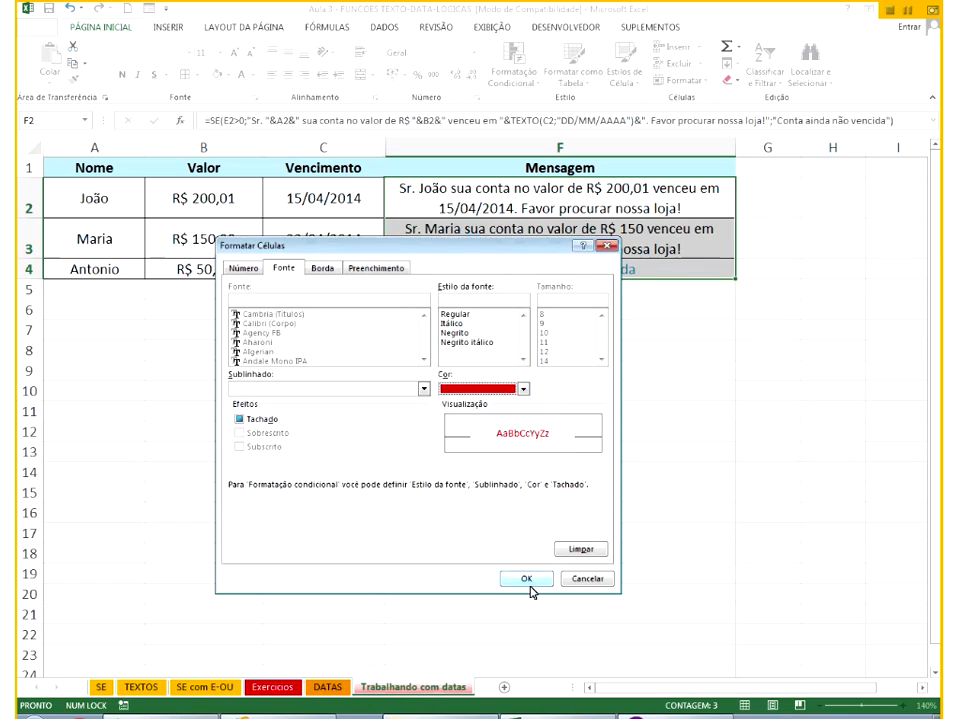
click(526, 580)
click(463, 540)
click(516, 594)
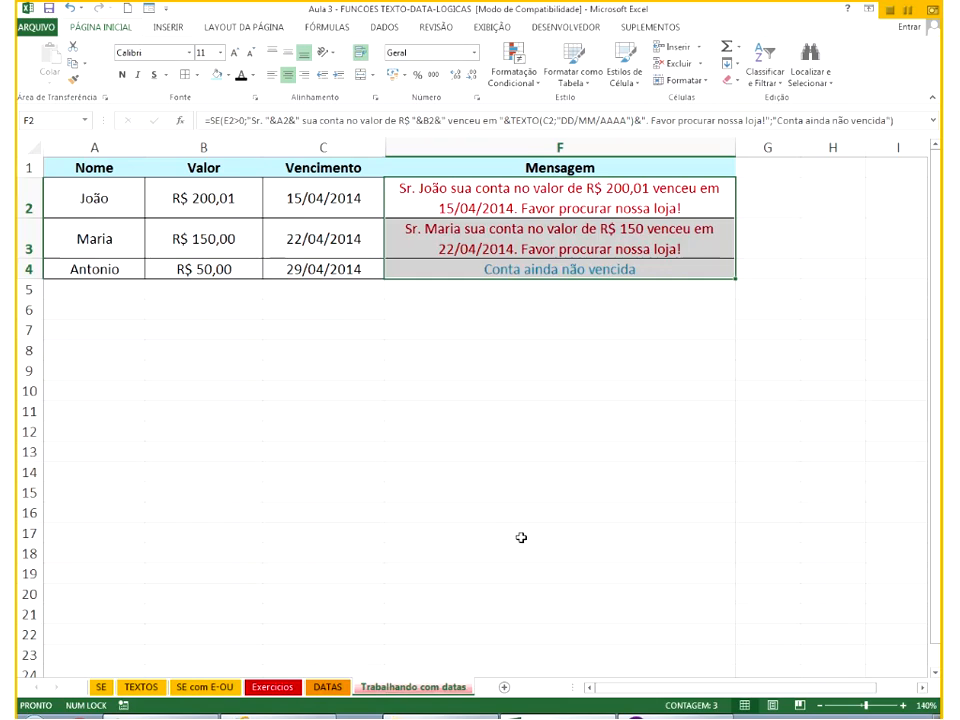
click(521, 537)
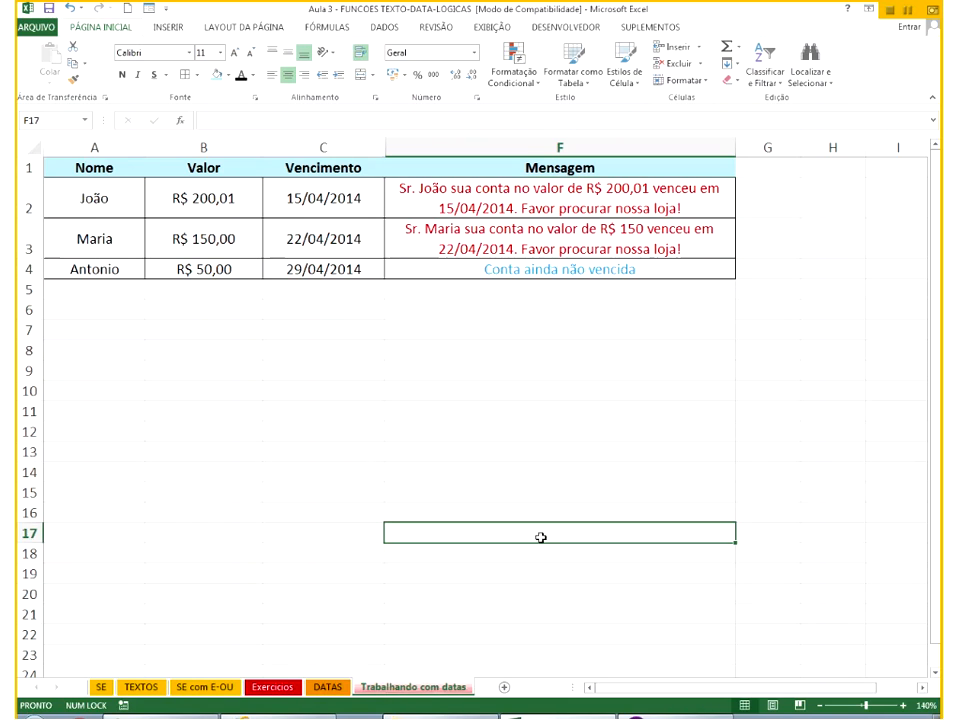
Set the Vencimento date in C3 to 1/5/14.
click(457, 270)
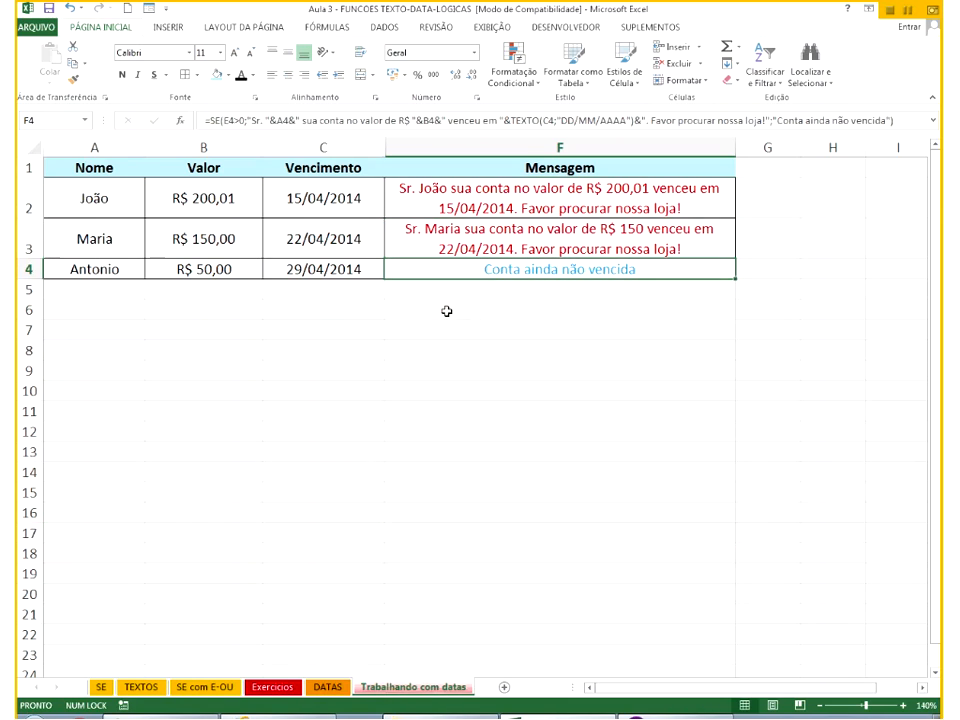
click(354, 242)
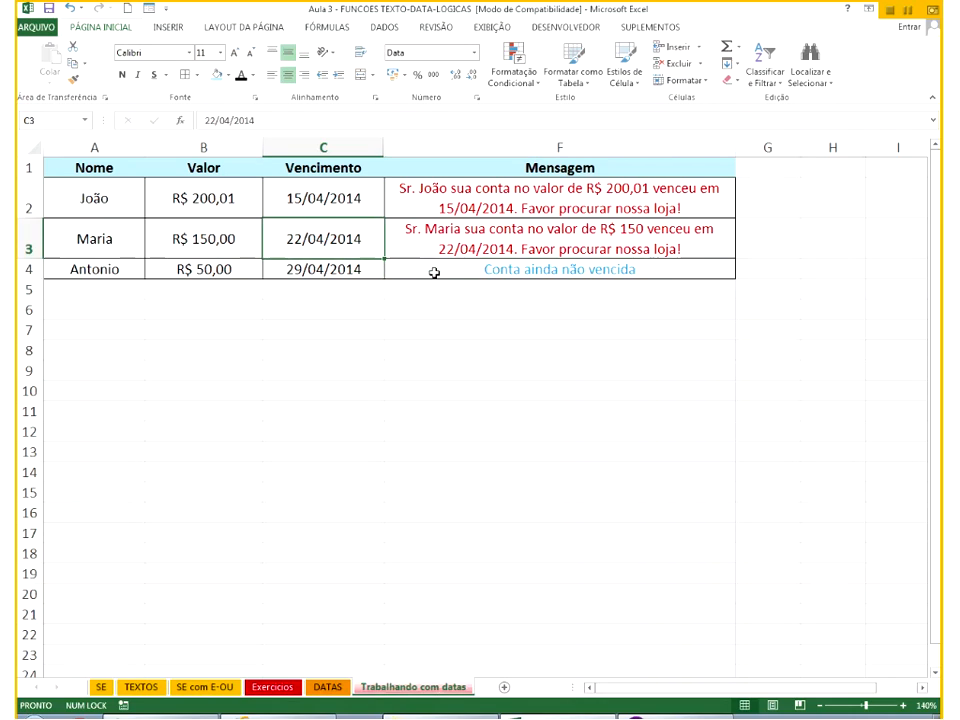
text(1/5/14)
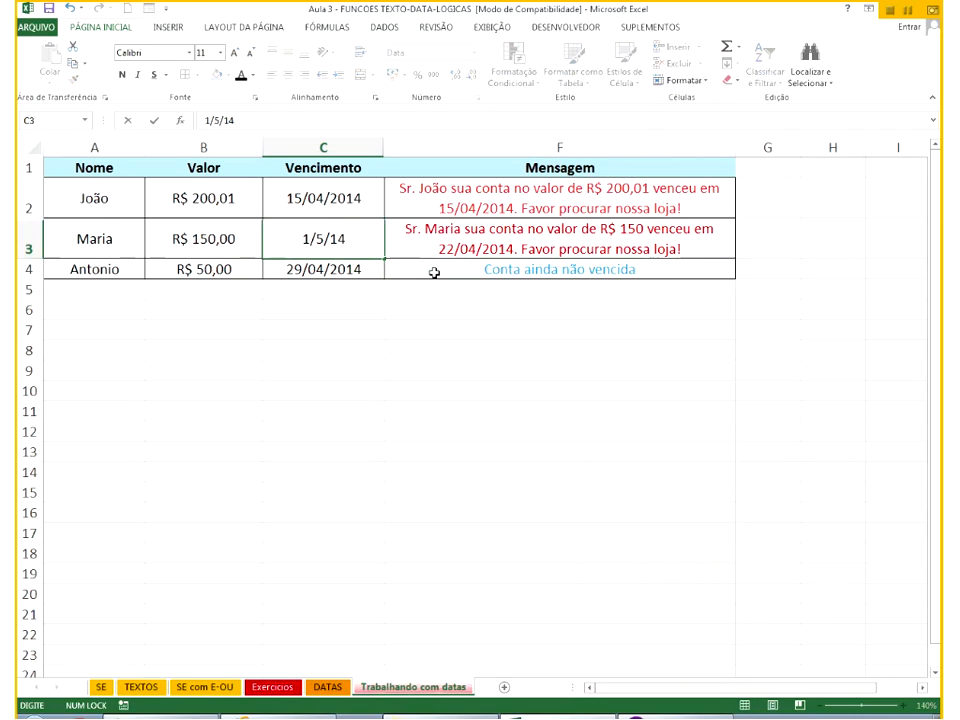
key(Return)
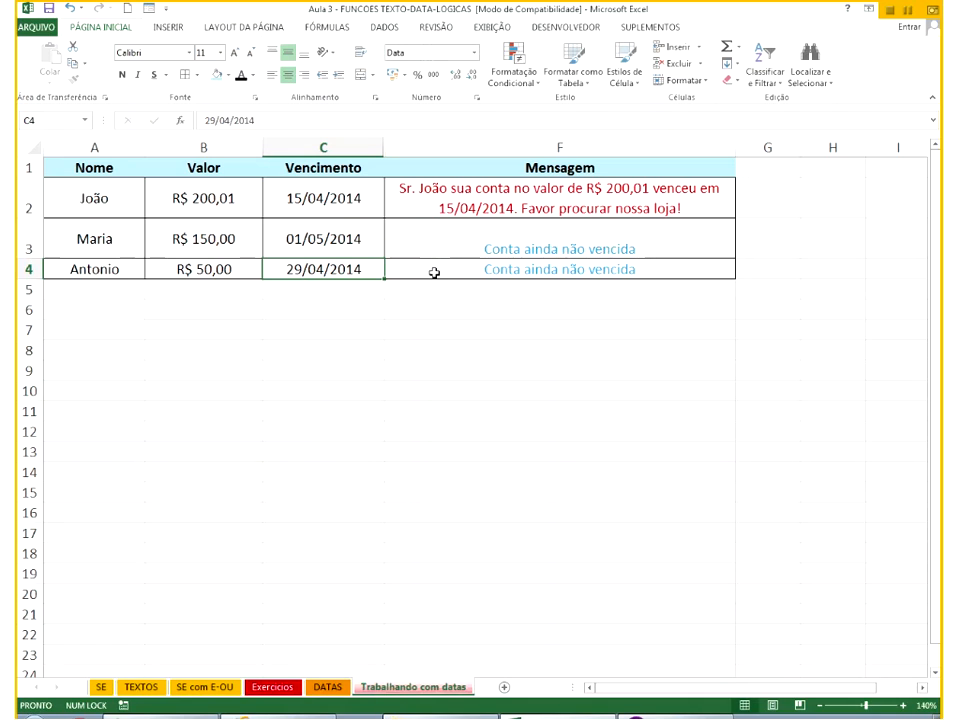
Change the year of the Vencimento date in C2 so it reads 15/04/2015.
key(Page_Down)
scroll(435, 272, up, 8)
click(343, 204)
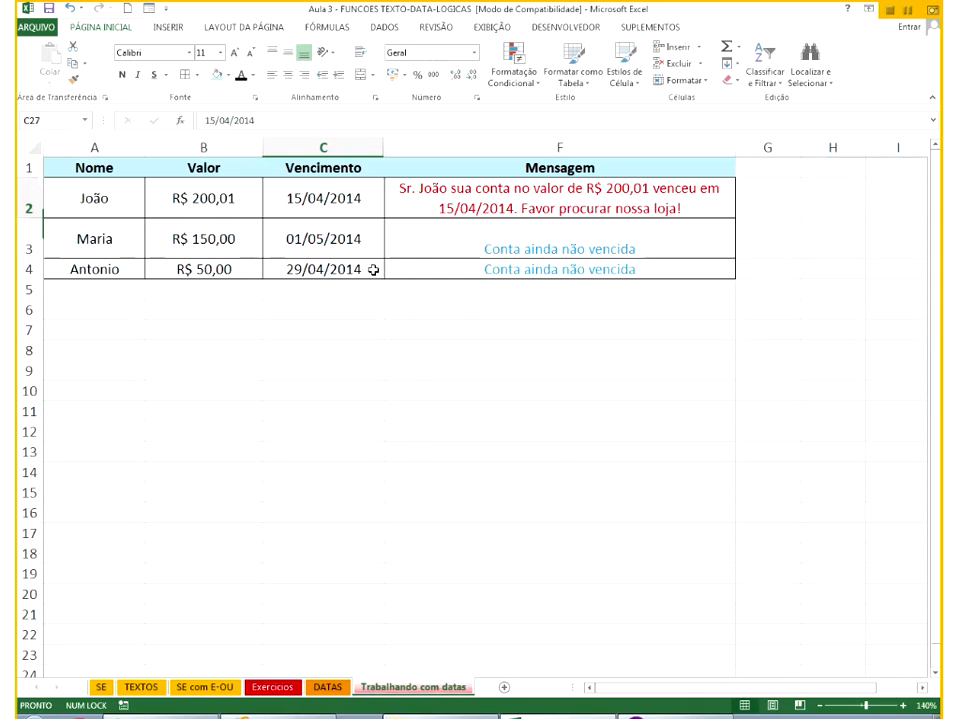
key(F2)
key(BackSpace)
text(5)
key(Return)
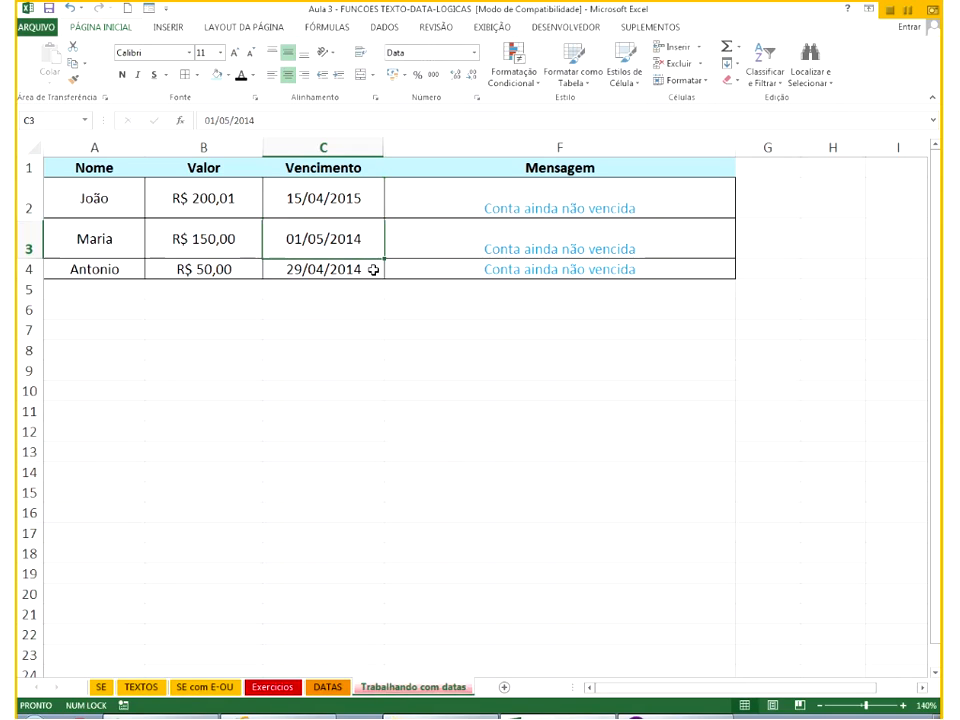
Set the Vencimento date in C4 to 14/3/14 and make row 4 tall enough for its full message.
click(372, 269)
text(14/4)
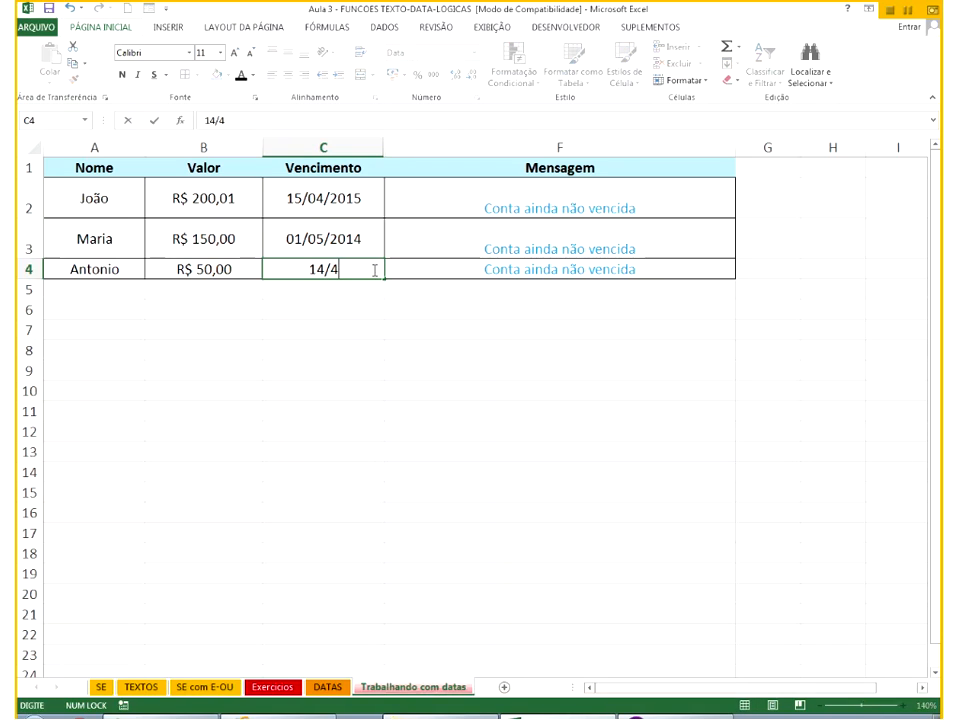
key(BackSpace)
text(3/14)
key(Return)
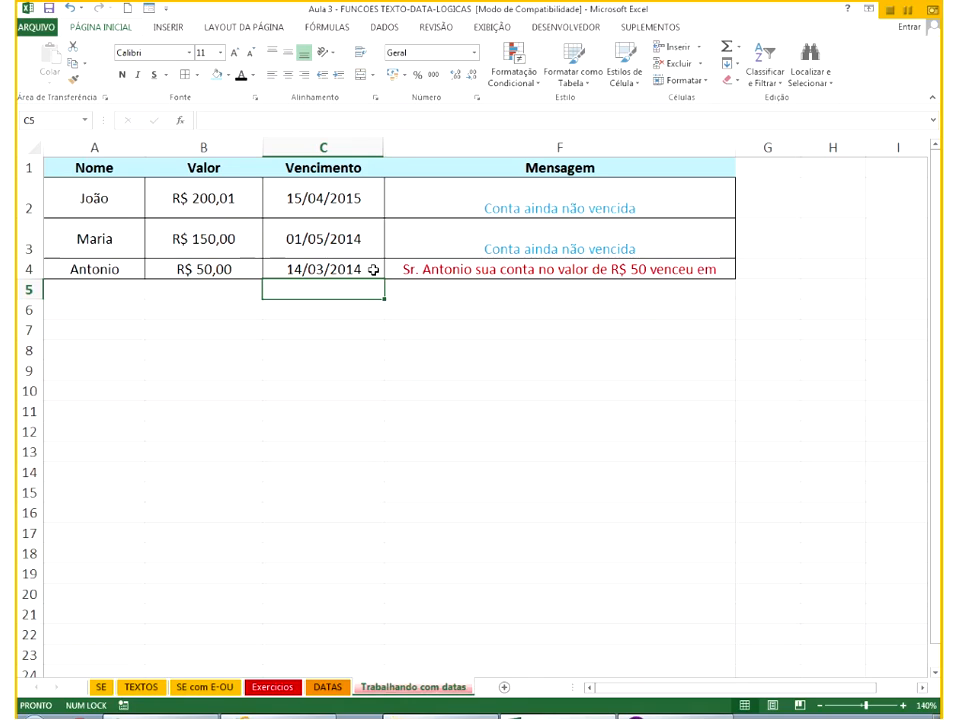
drag(35, 280, 35, 315)
click(466, 302)
Widen column G slightly and enter the header "Valor Total" in G1.
drag(801, 151, 827, 152)
click(812, 220)
key(ctrl+Up)
key(Right)
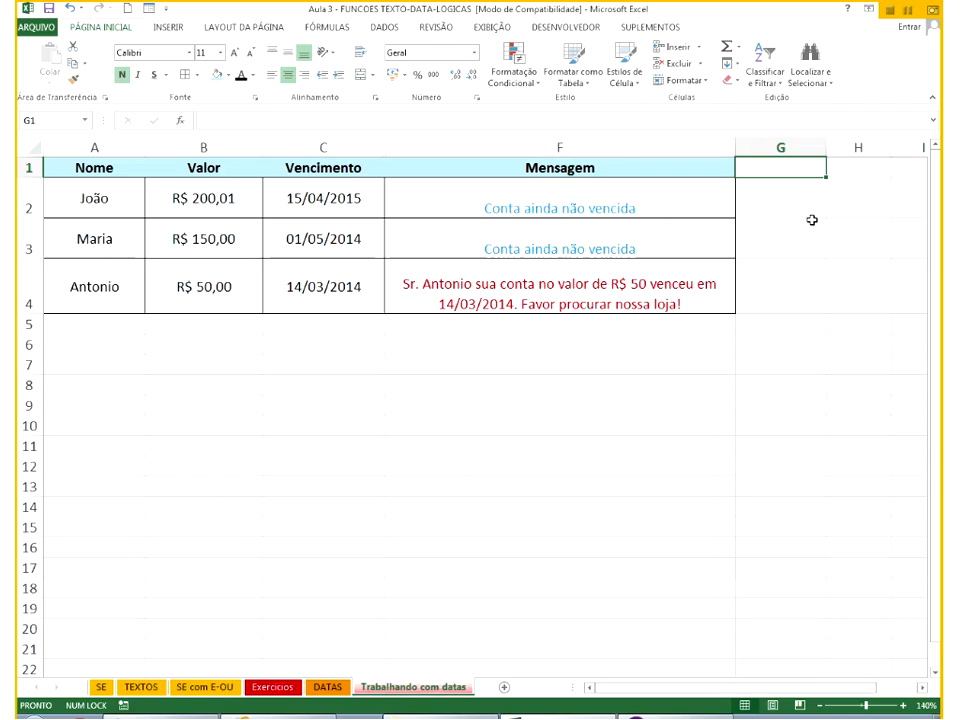
text(Valor Total)
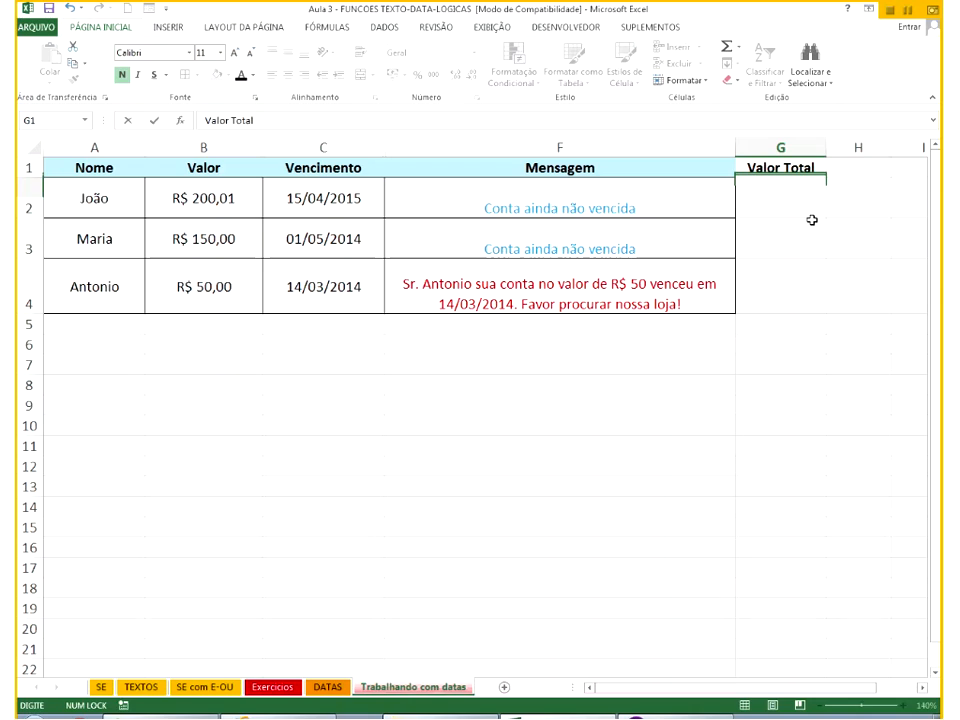
key(Return)
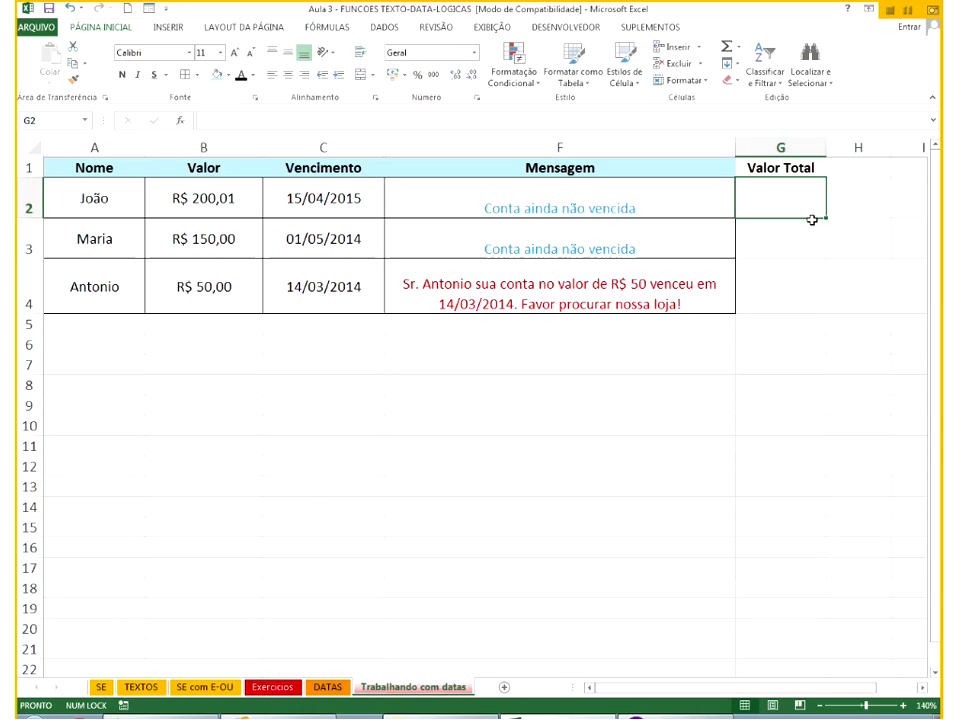
text(=)
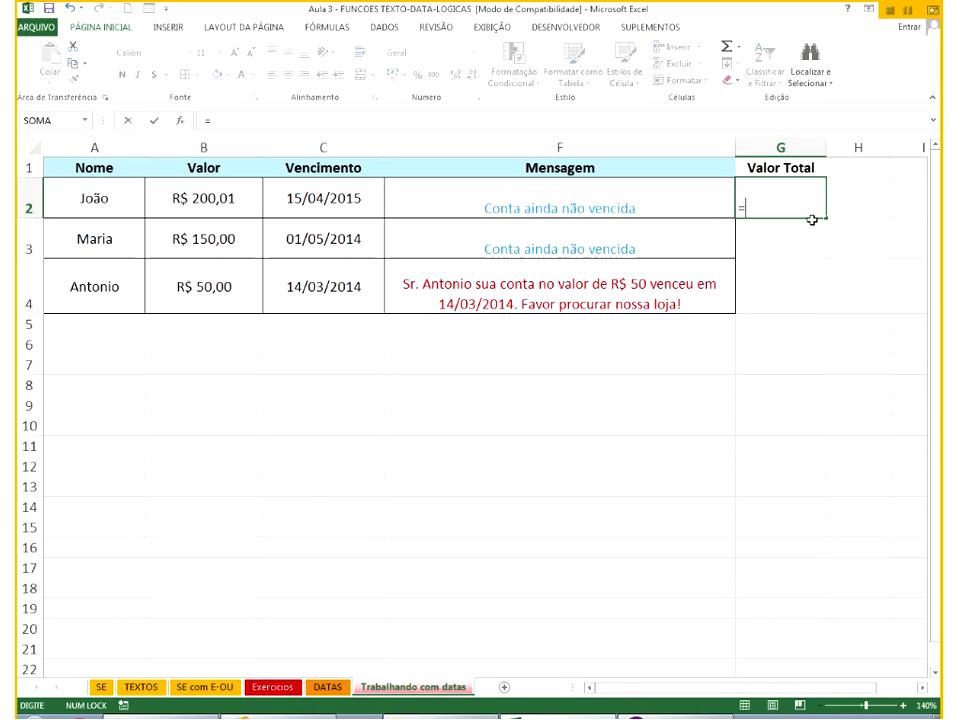
text(SE)
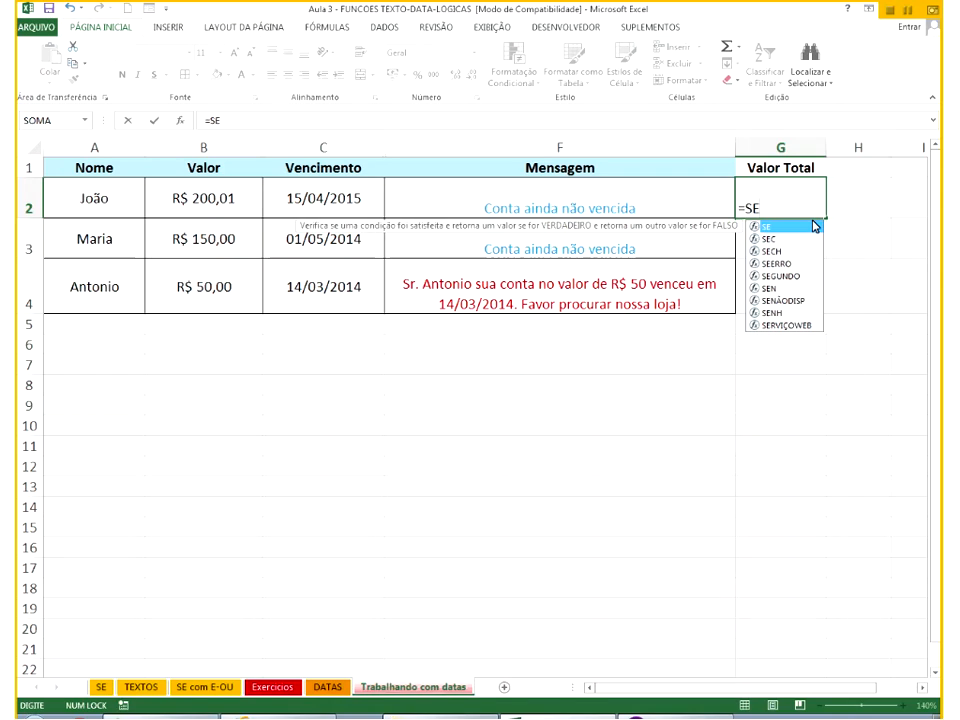
key(Escape)
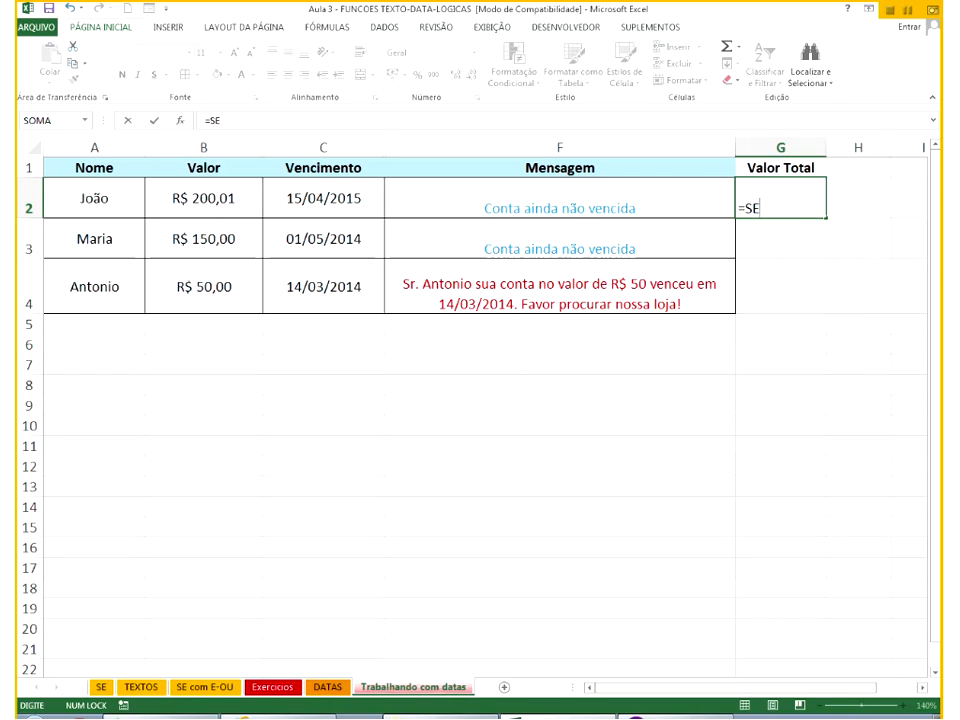
Unhide the Hoje and Dias vencidos columns between C and F.
click(373, 145)
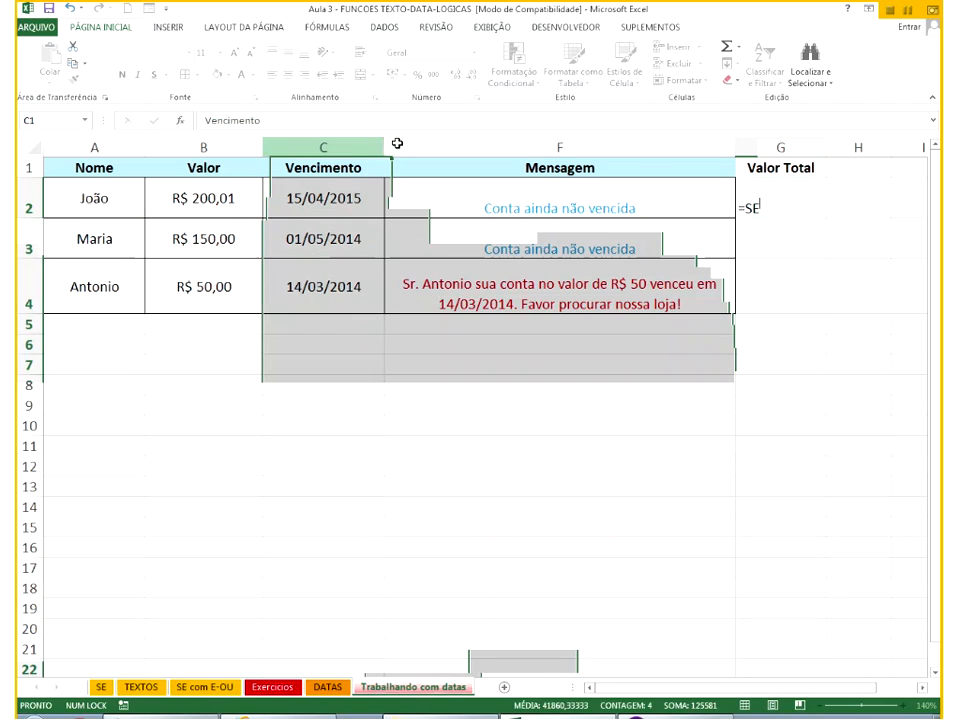
shift+click(396, 143)
right_click(397, 205)
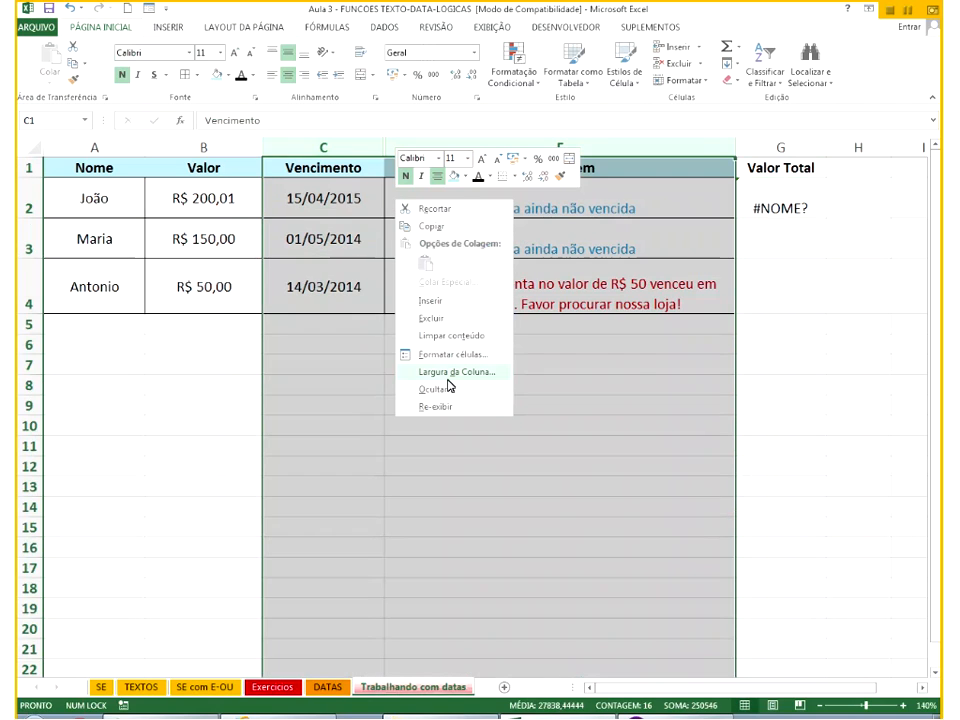
click(484, 403)
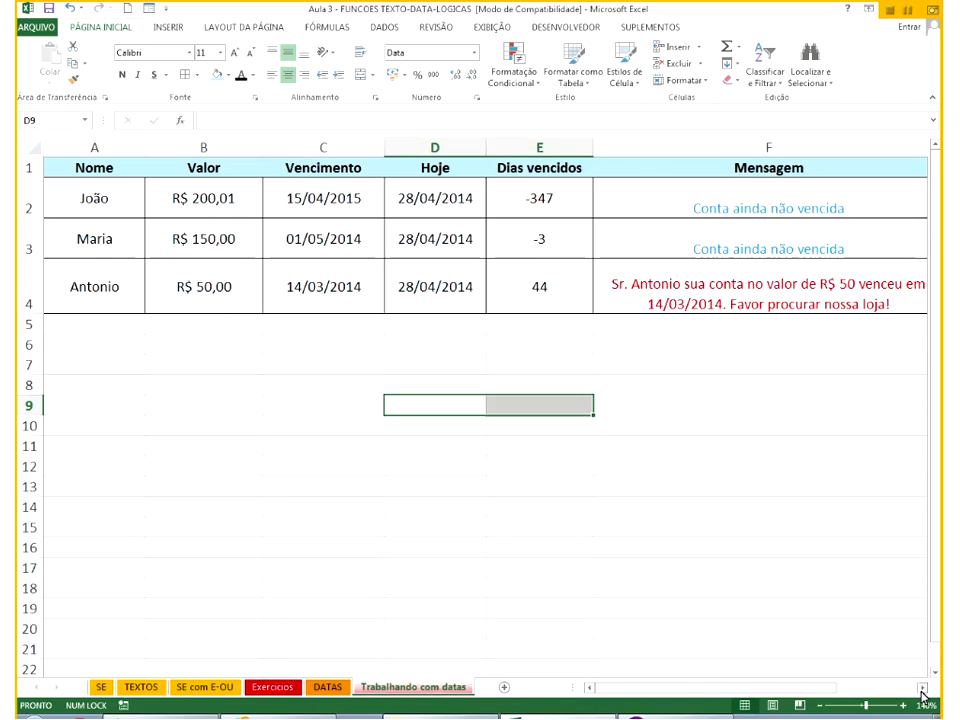
Enter the formula =SE(E2<0;B2+10%;) in the Valor Total cell G2.
click(921, 688)
click(677, 210)
text(=se)
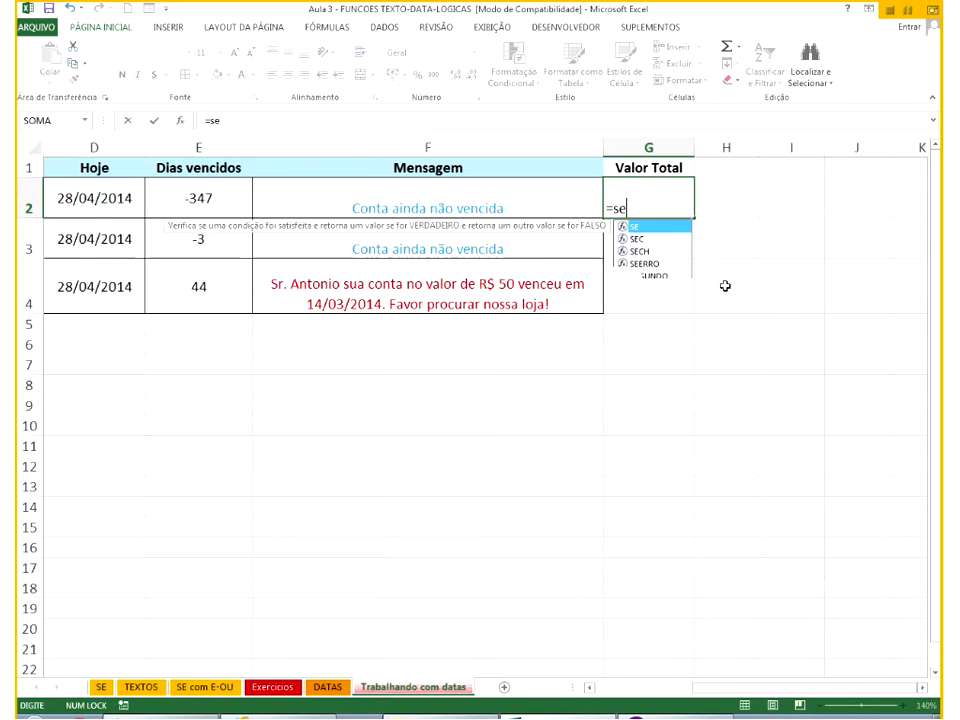
text(()
click(211, 199)
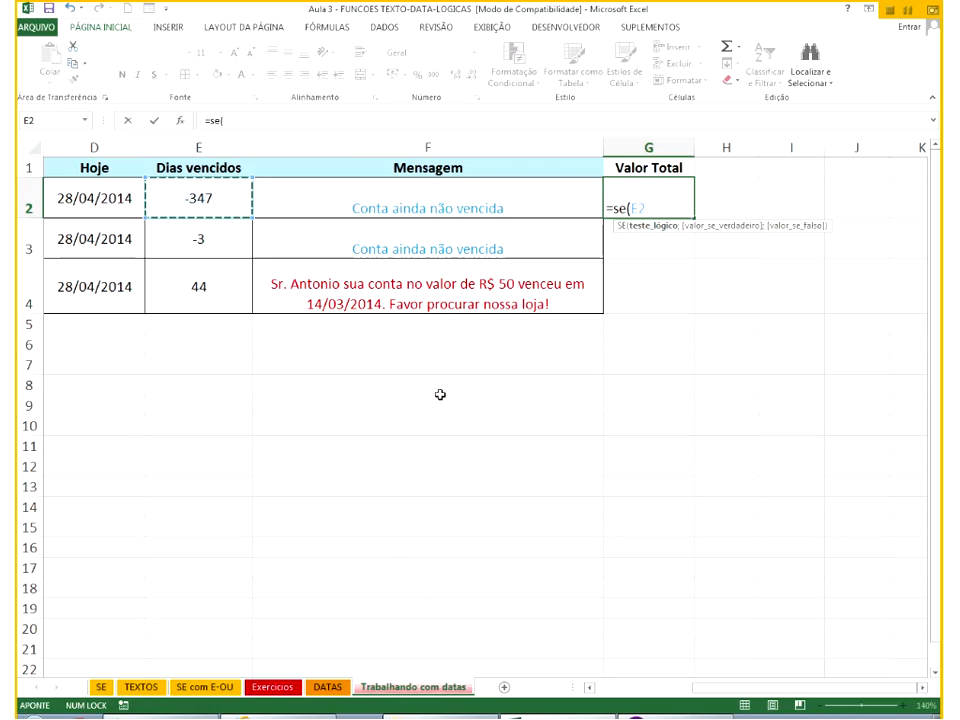
text(>0)
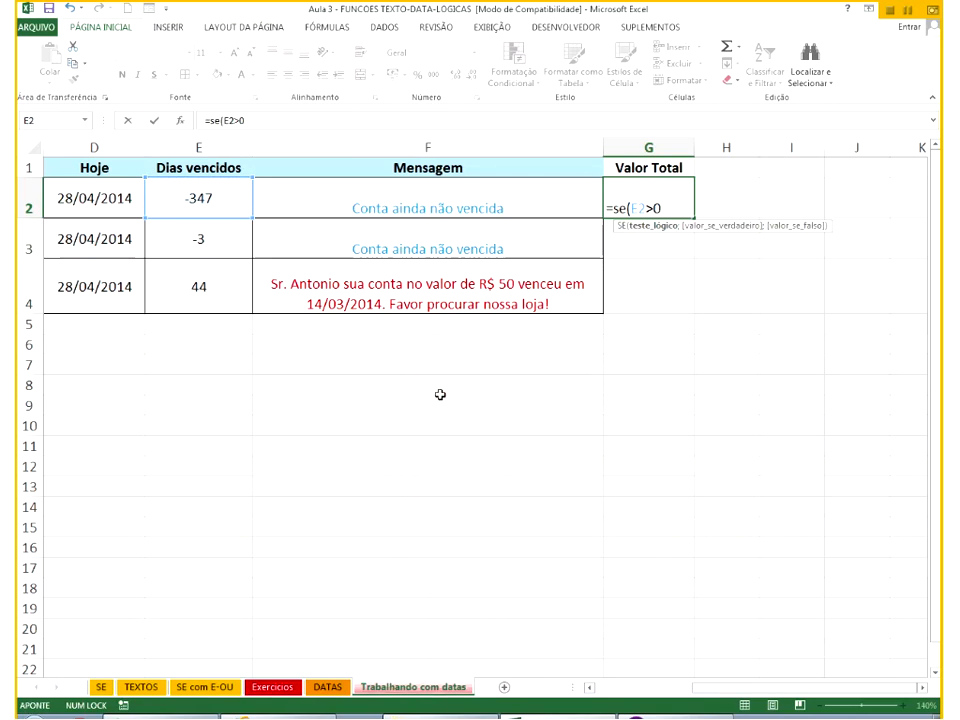
key(BackSpace)
key(BackSpace)
text(<0;)
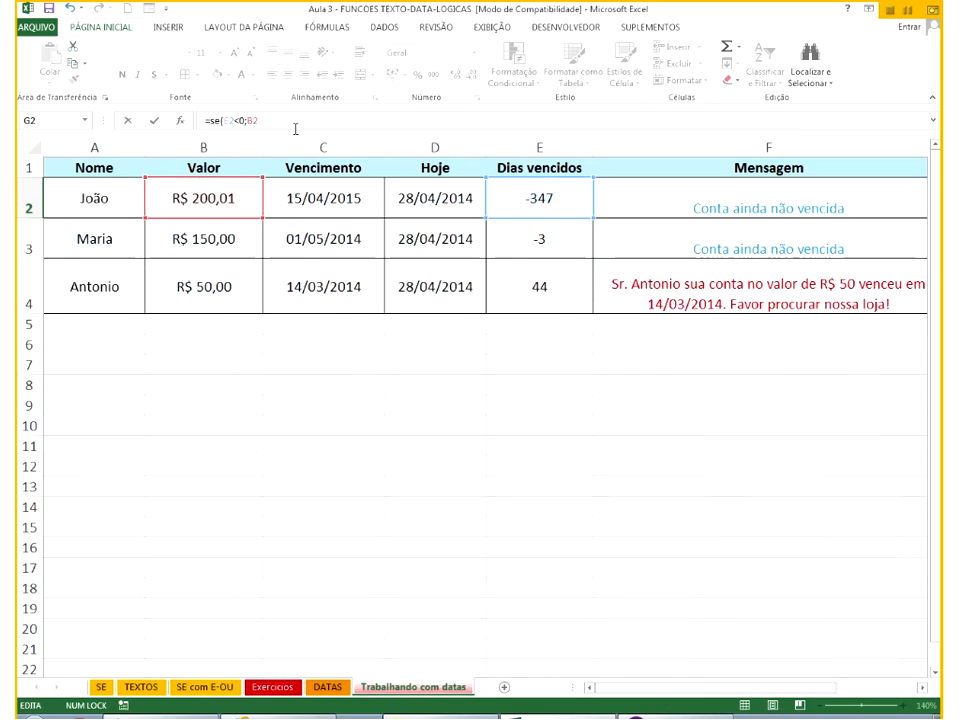
click(295, 128)
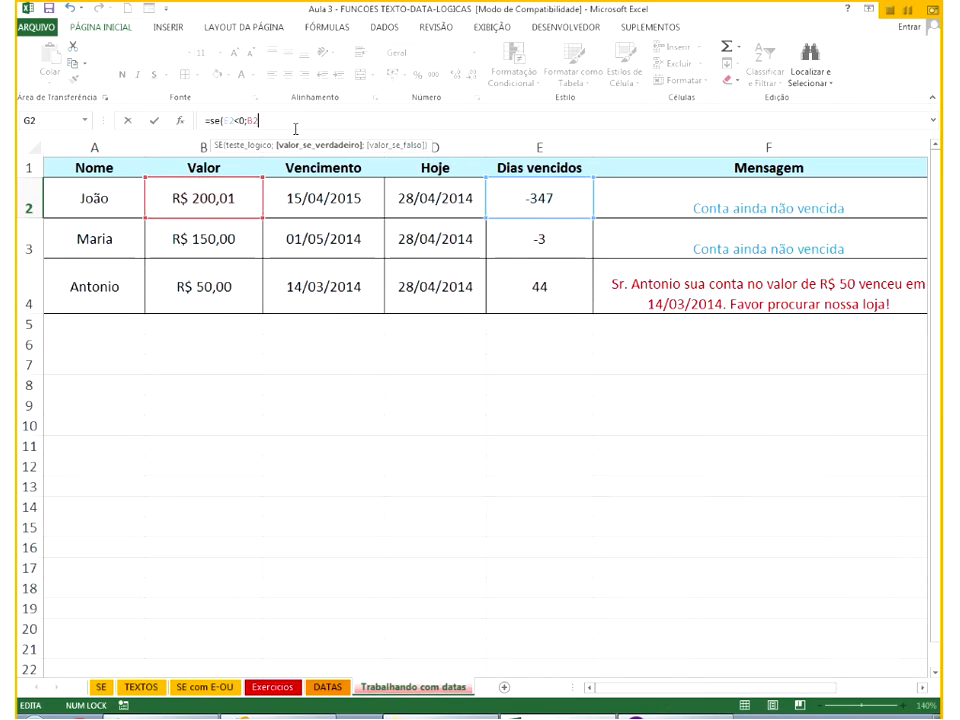
text(+10%;)
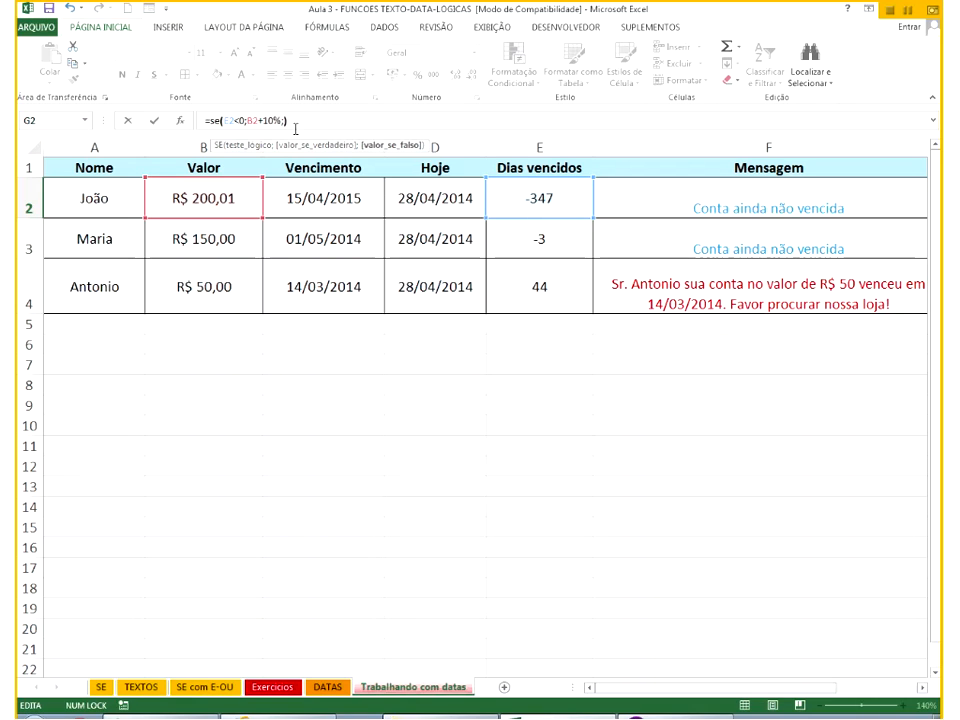
text())
key(Return)
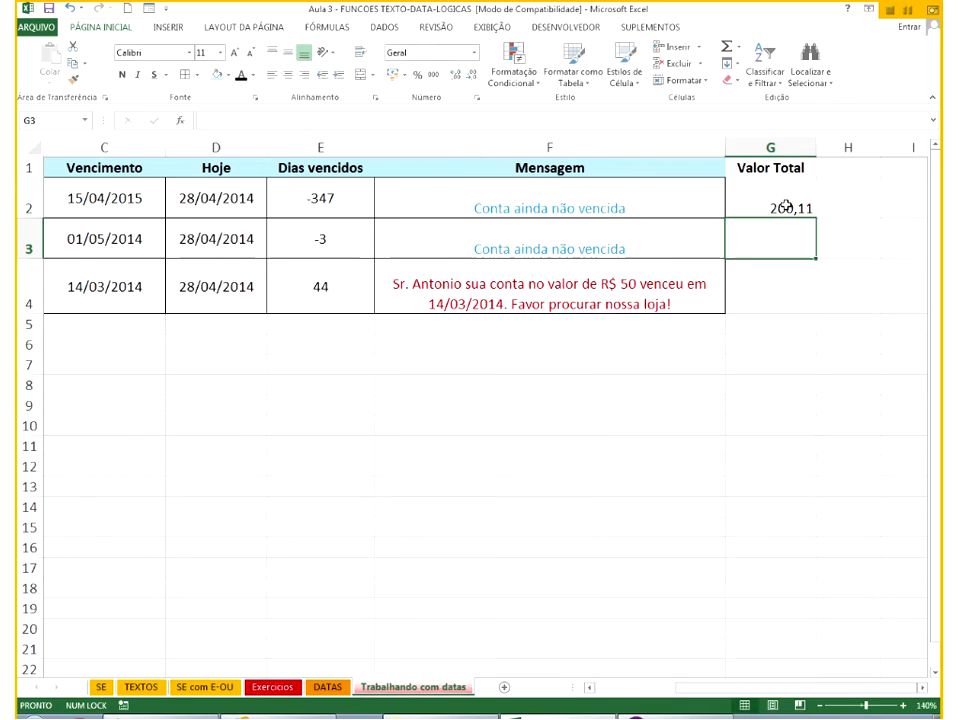
Copy the Valor Total formula from G2 down to G3 and G4.
click(786, 206)
click(645, 688)
drag(671, 688, 720, 690)
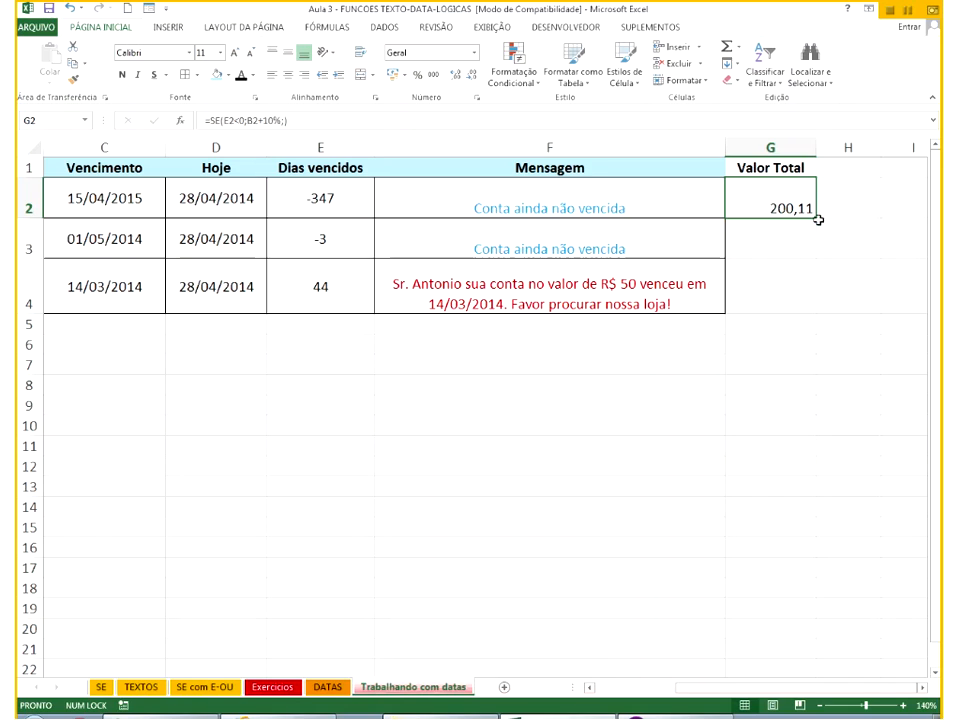
drag(816, 222, 805, 338)
click(707, 648)
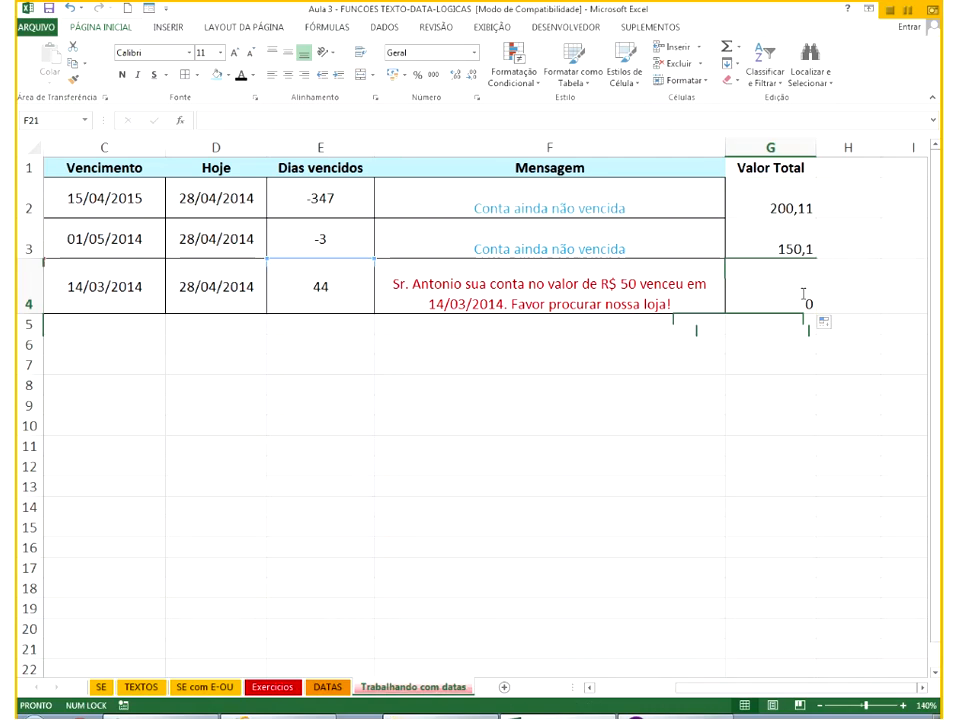
Check which cells the SE formula in G4 refers to, leaving the formula unedited.
double_click(803, 294)
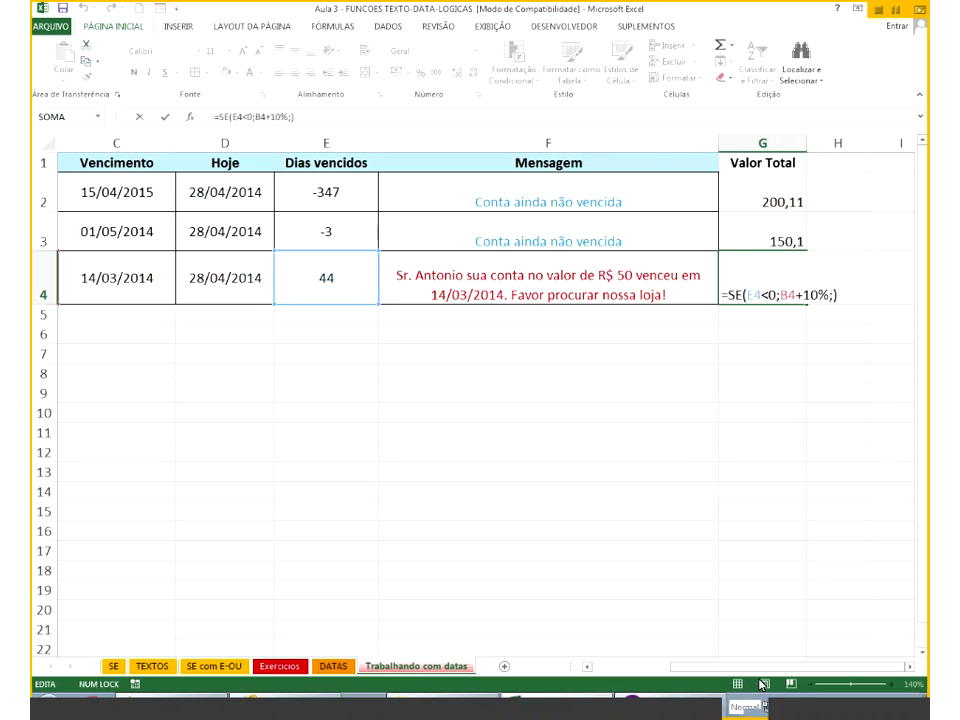
drag(763, 677, 828, 667)
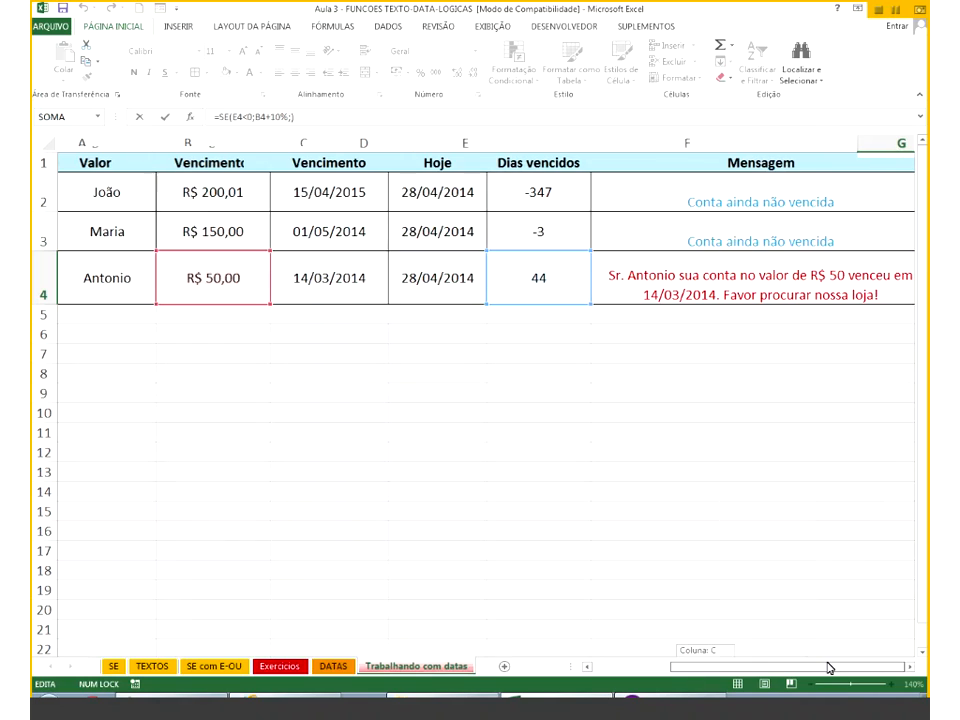
key(Escape)
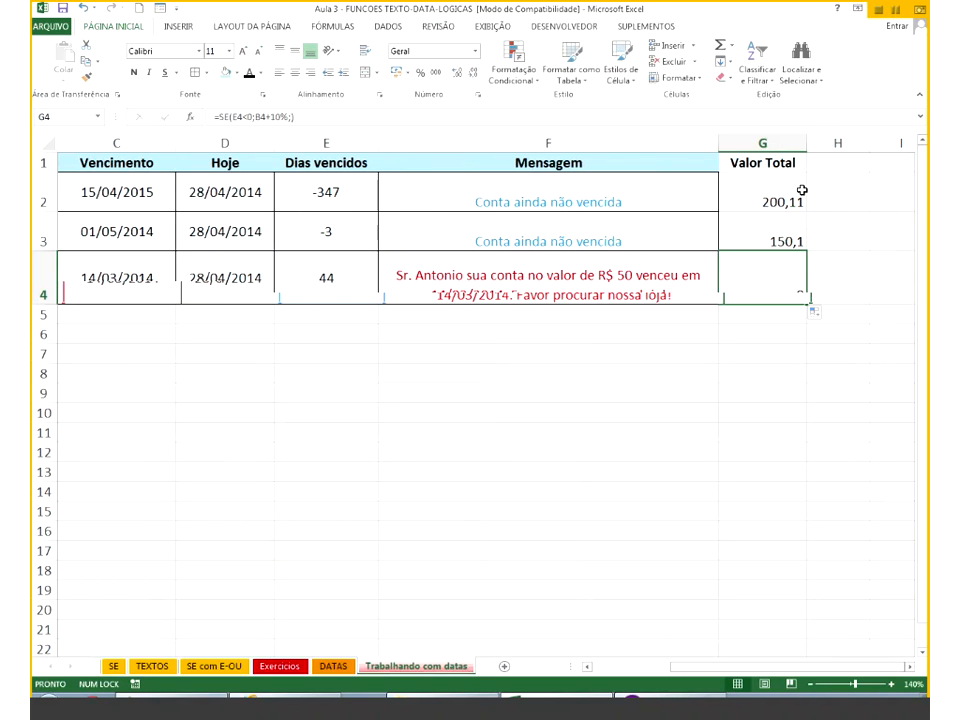
Format the Valor Total cells G2:G3 as Moeda.
drag(802, 190, 795, 232)
click(475, 50)
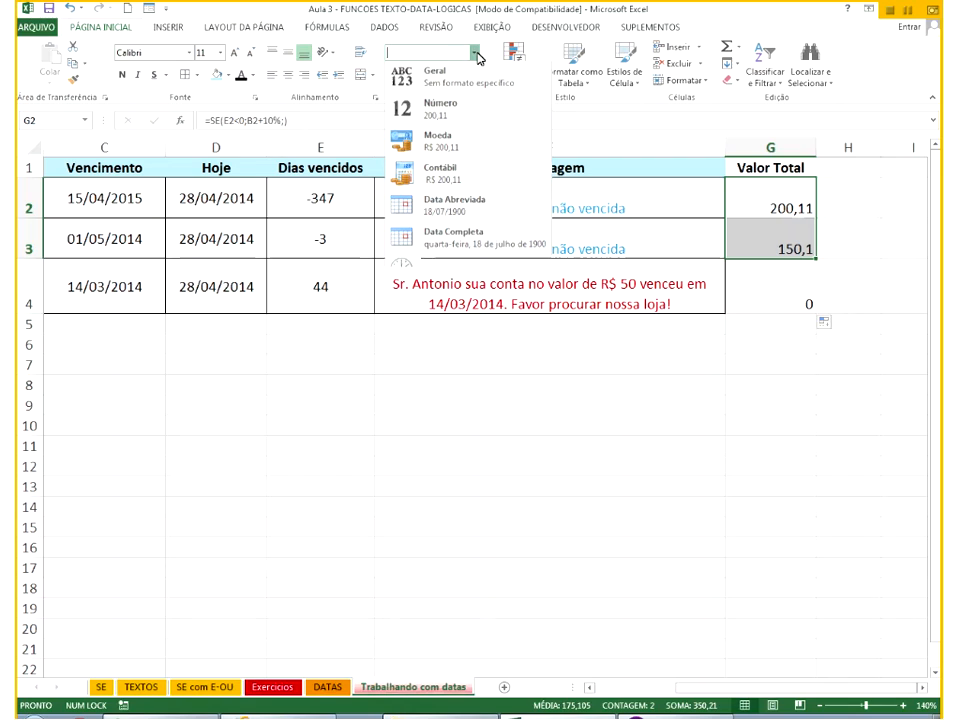
click(437, 141)
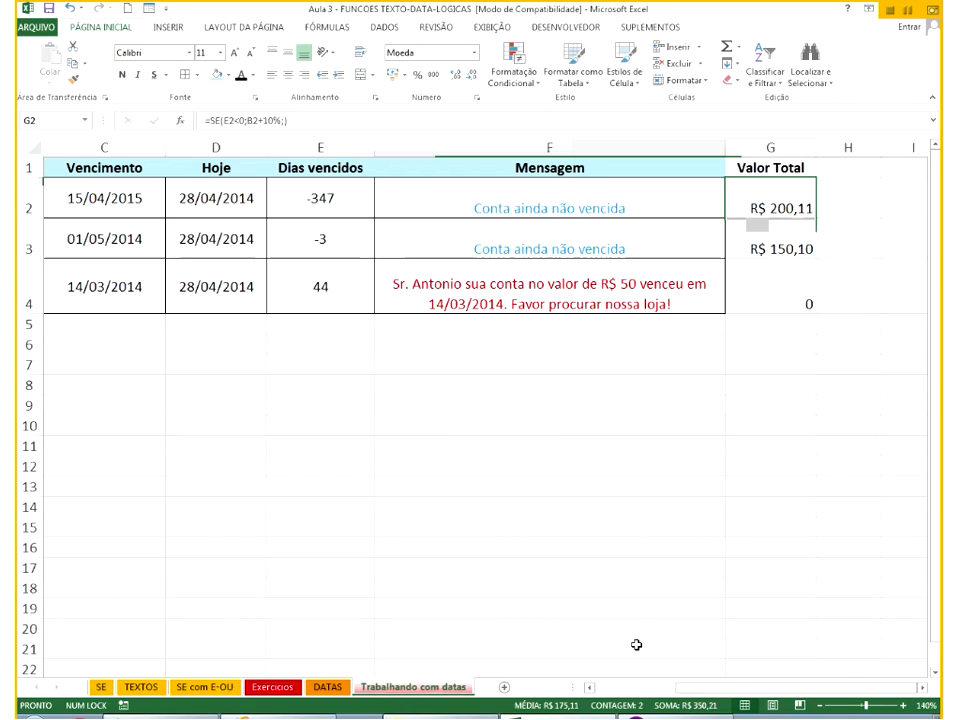
click(630, 608)
Compare the Valor in B3 with G3, and change the percentage added in G3's SE formula to 50%.
click(647, 693)
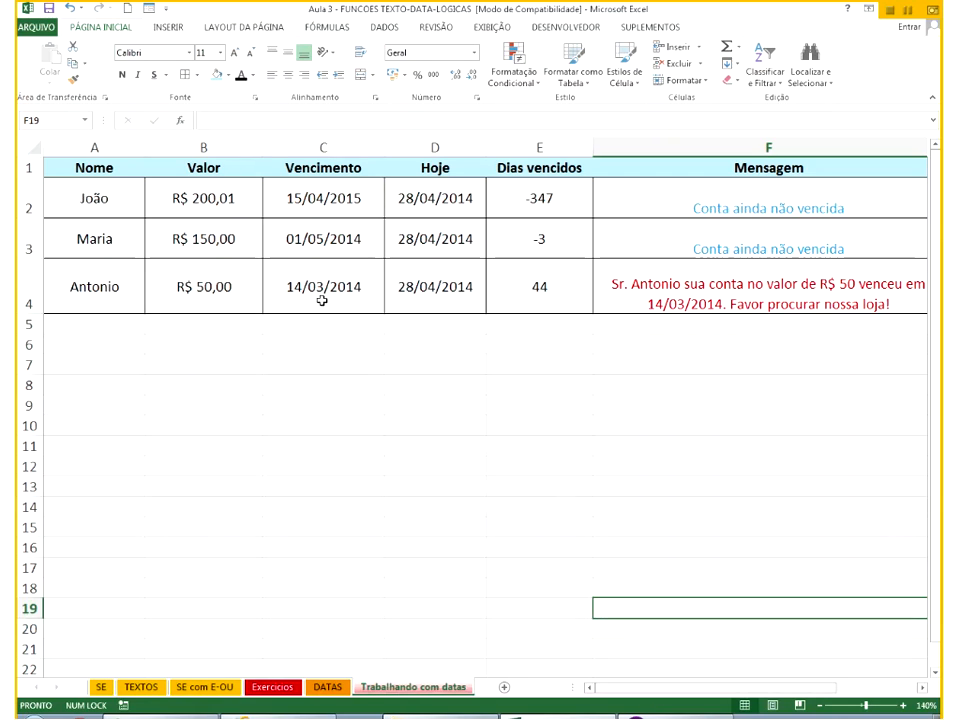
click(203, 238)
drag(724, 688, 918, 690)
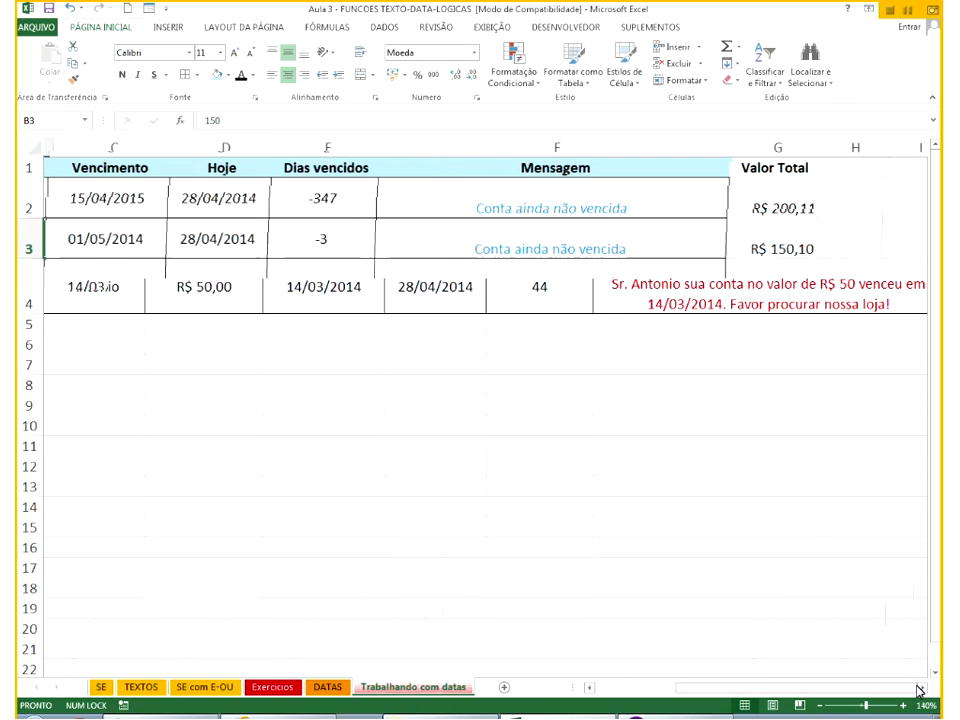
click(795, 245)
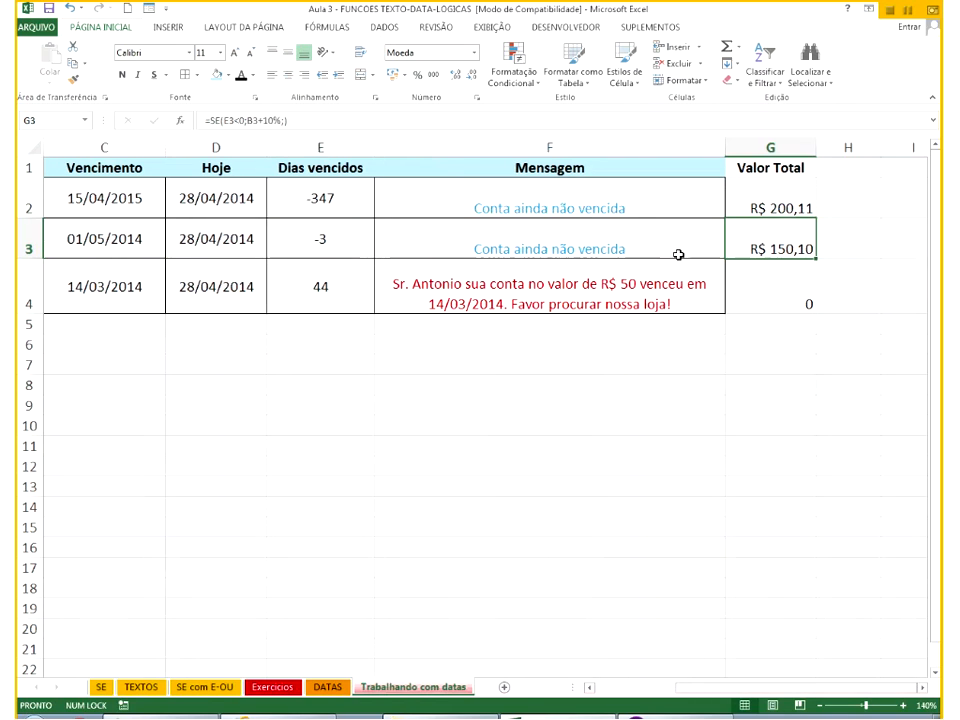
click(272, 121)
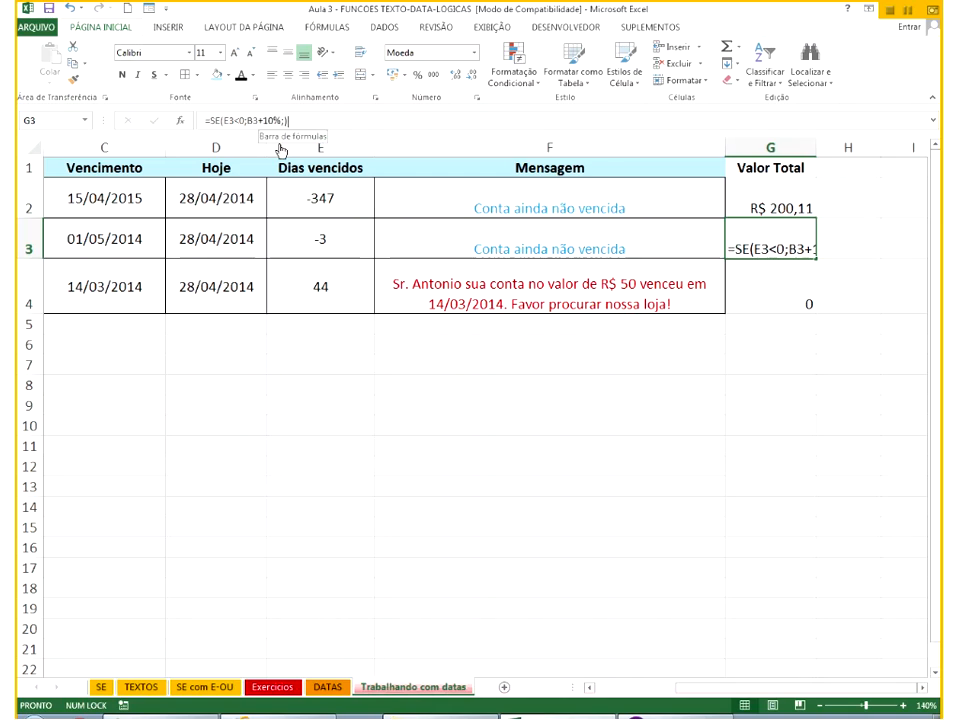
key(Left)
key(Left)
key(Left)
key(Left)
key(Right)
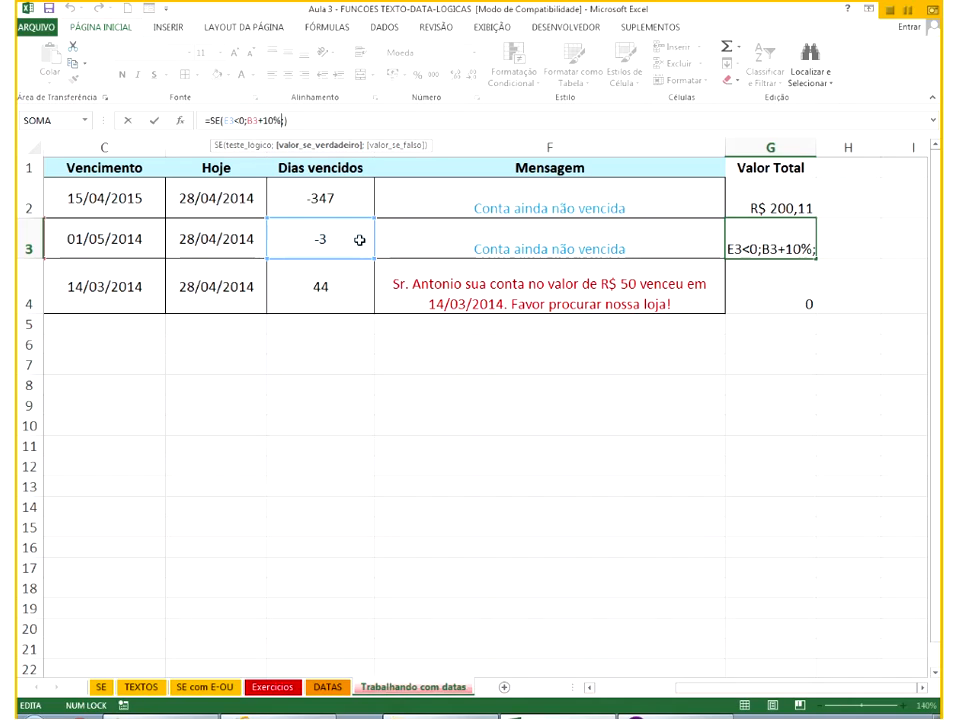
key(BackSpace)
key(BackSpace)
text(50%;)
key(Return)
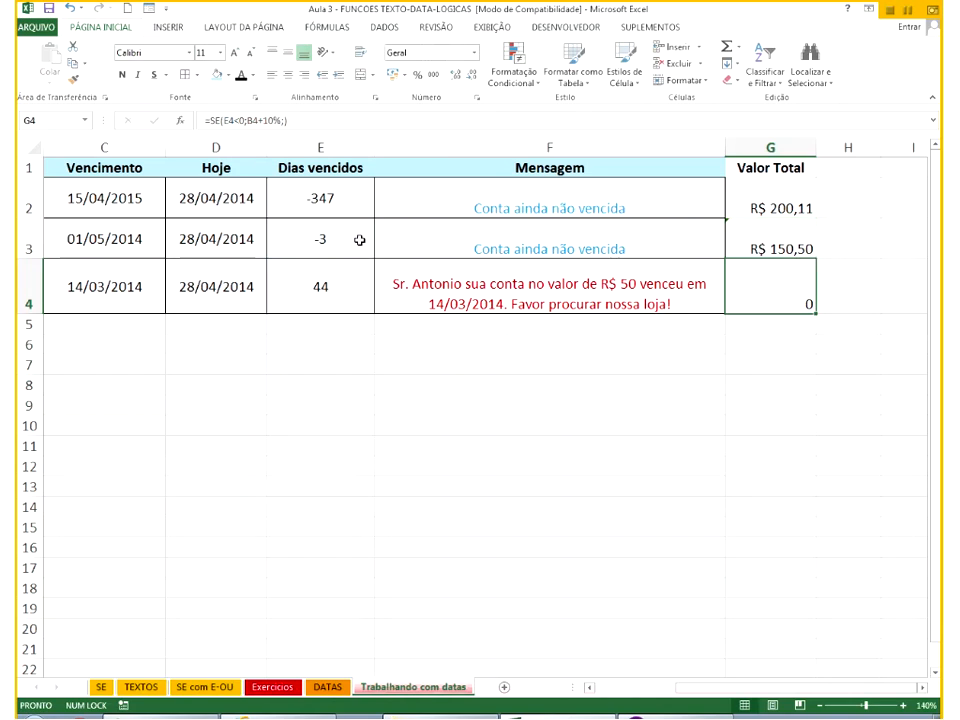
Copy the Valor Total formula from G3 up into G2.
click(790, 250)
mouse_move(812, 264)
mouse_down()
mouse_move(810, 193)
mouse_move(807, 241)
mouse_up()
key(Down)
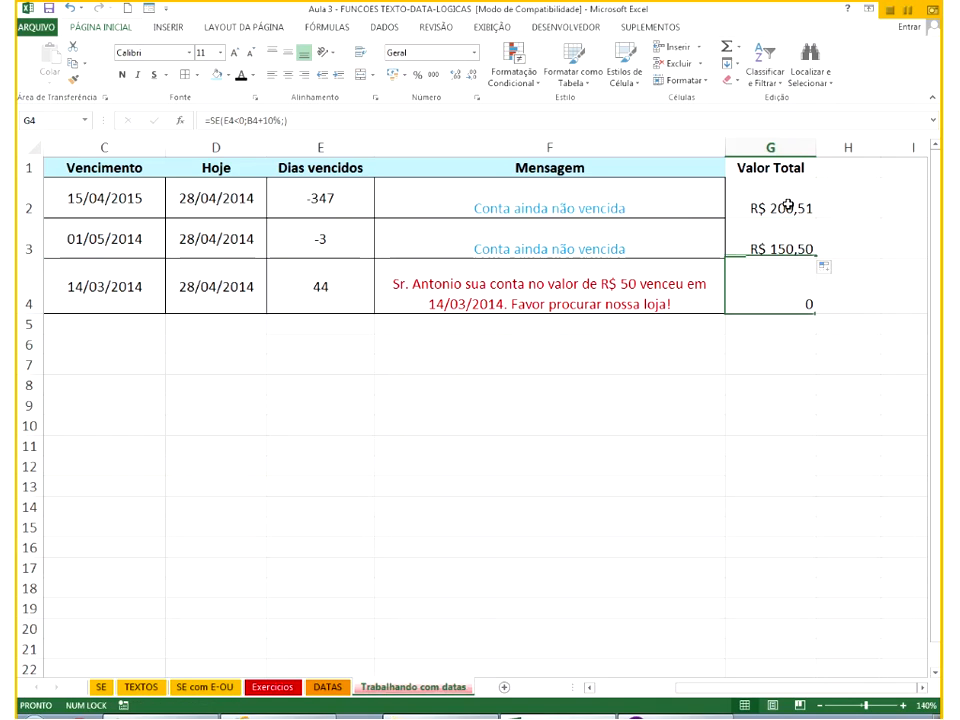
Replace the percentage in G2's SE formula with 50/100, so the true value reads B2+50/100.
double_click(746, 209)
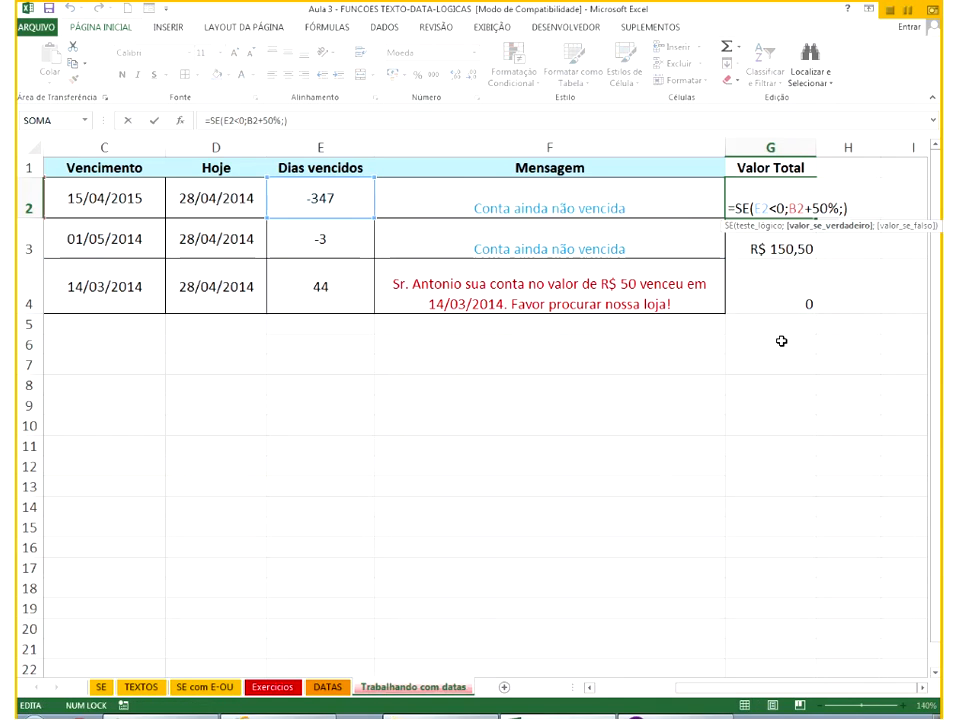
click(660, 688)
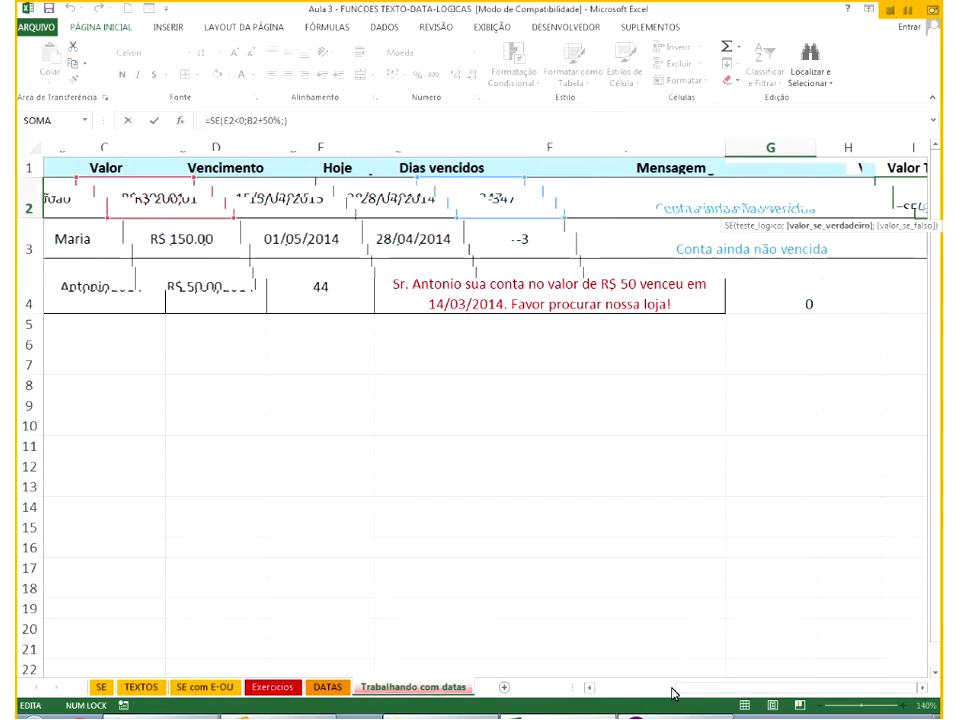
click(767, 688)
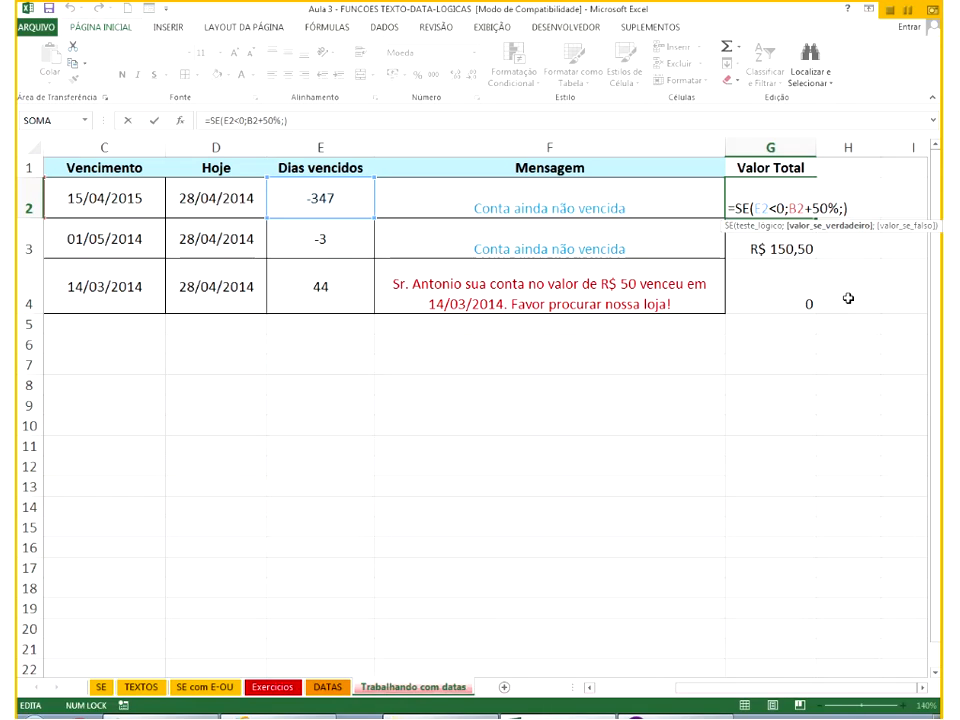
key(BackSpace)
text(/10)
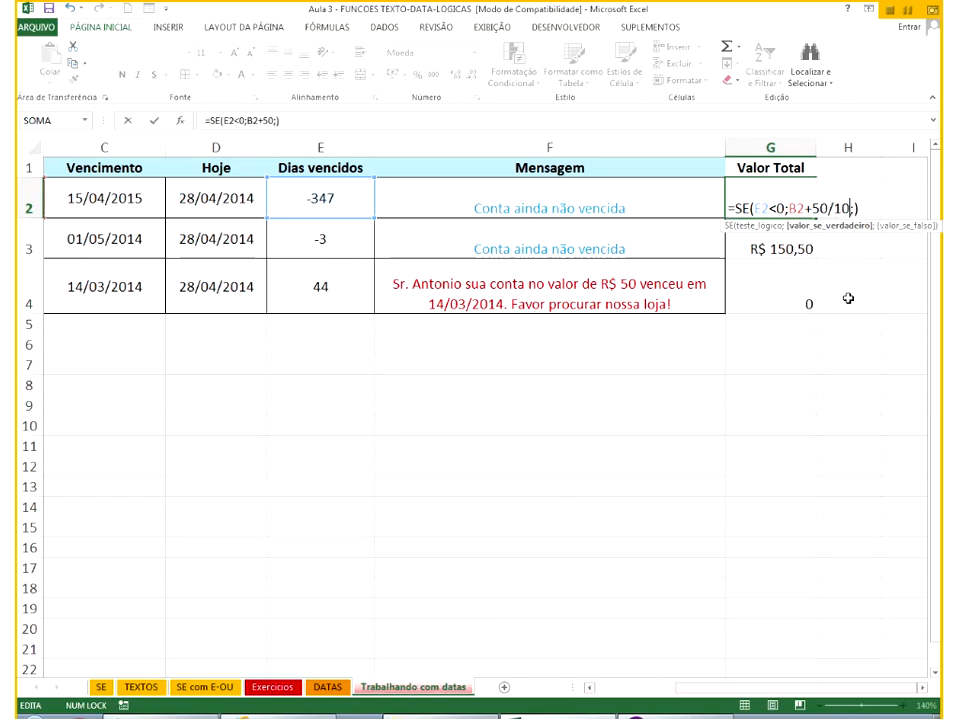
text(0)
key(Return)
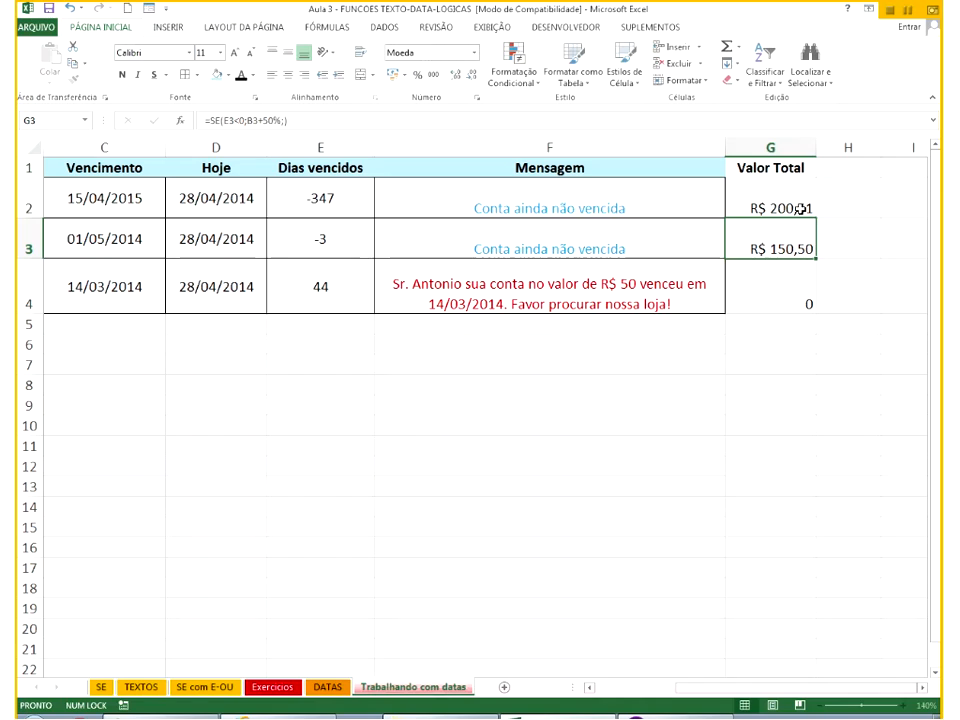
double_click(797, 209)
key(Escape)
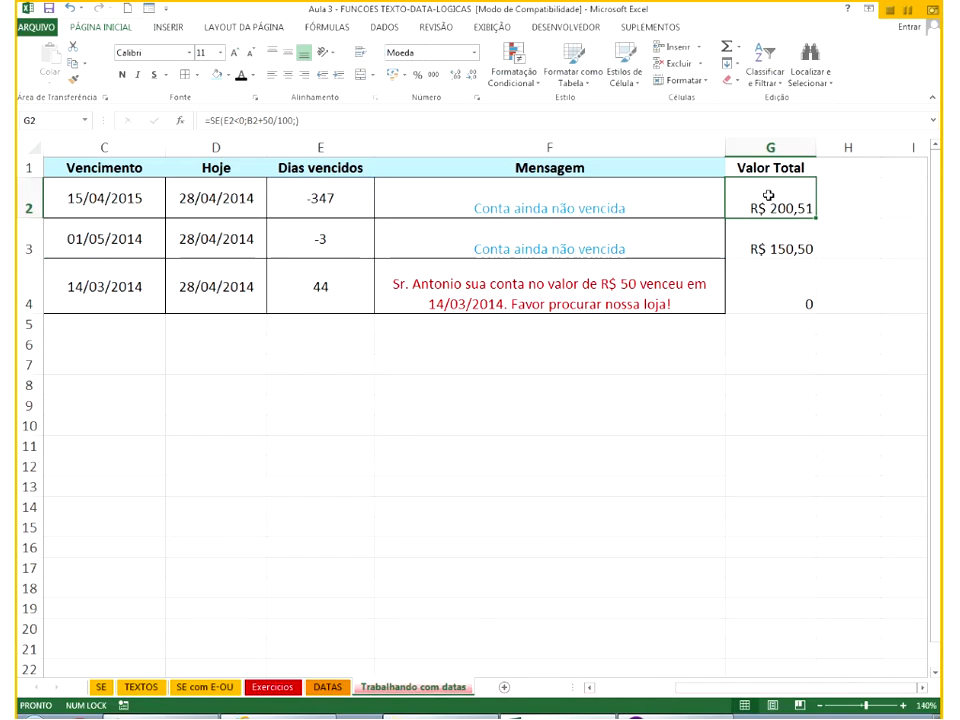
Change the addition in G2's SE formula to a multiplication, making it =SE(E2<0;B2*50/100;).
double_click(796, 208)
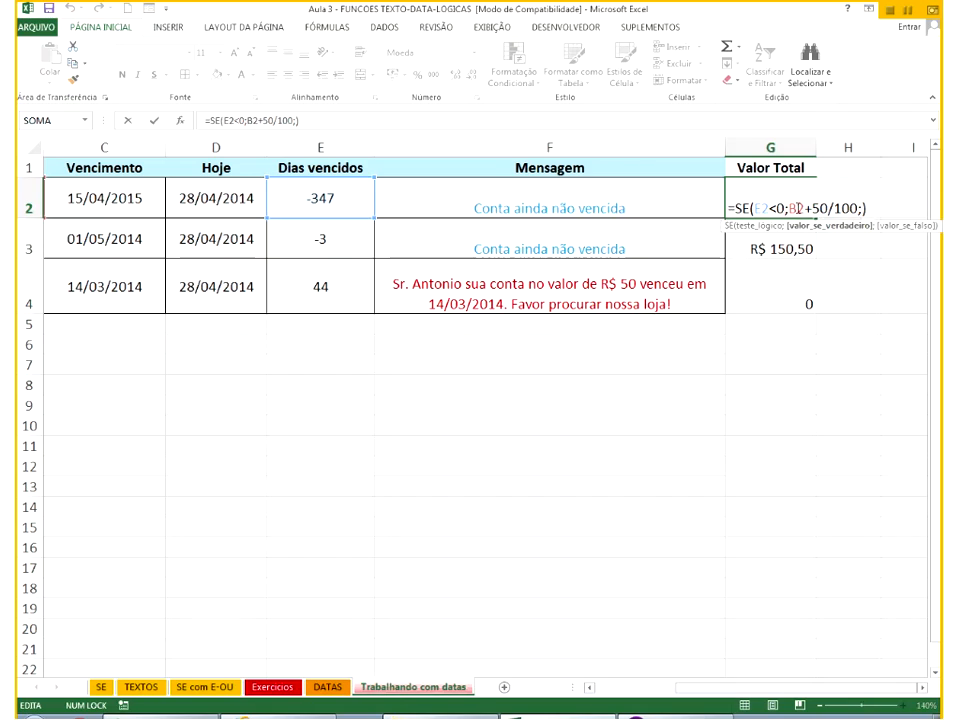
drag(798, 208, 857, 209)
click(814, 209)
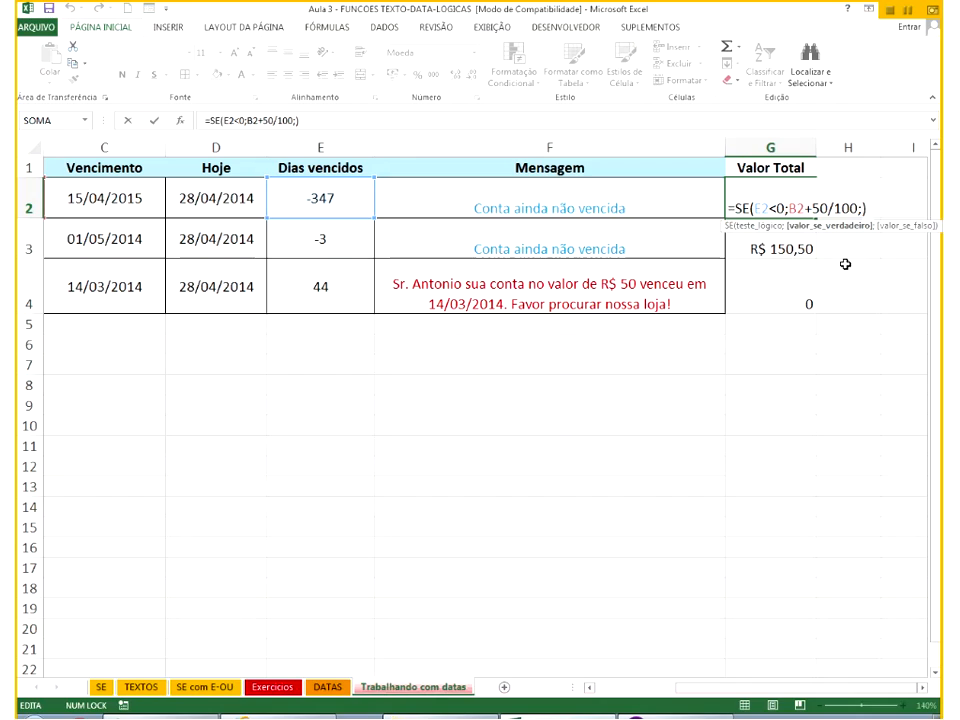
key(BackSpace)
text(*)
key(Return)
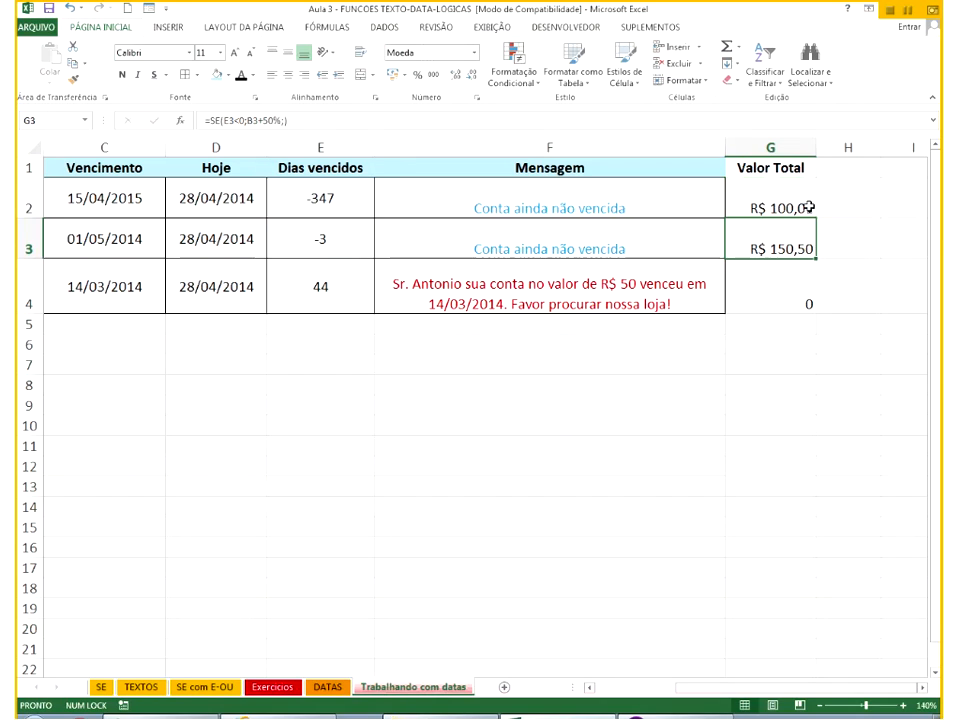
double_click(803, 207)
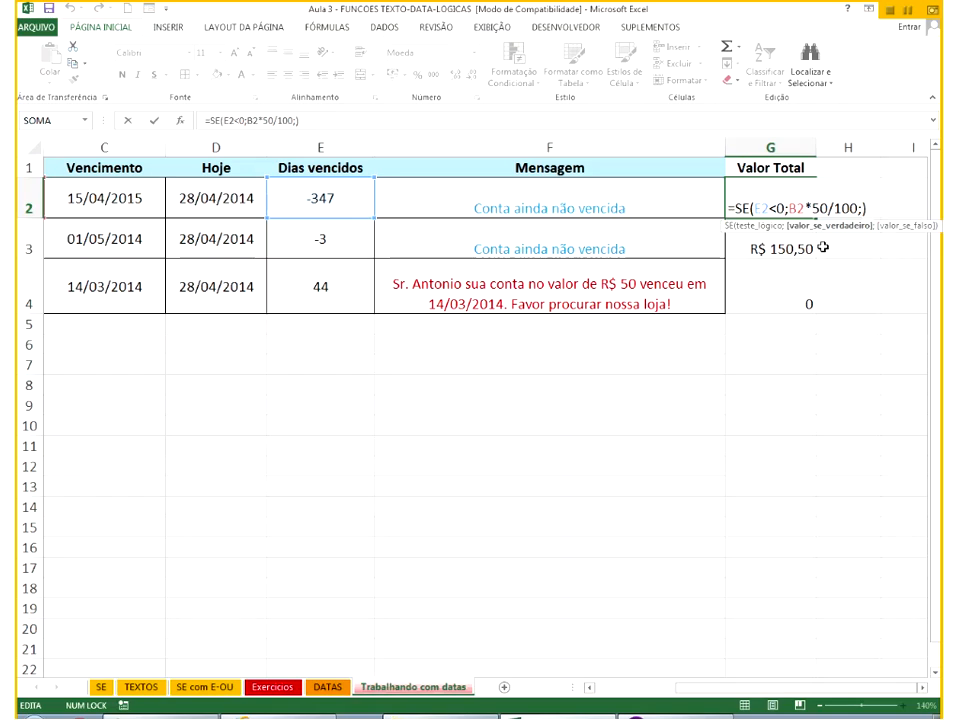
key(ctrl+Return)
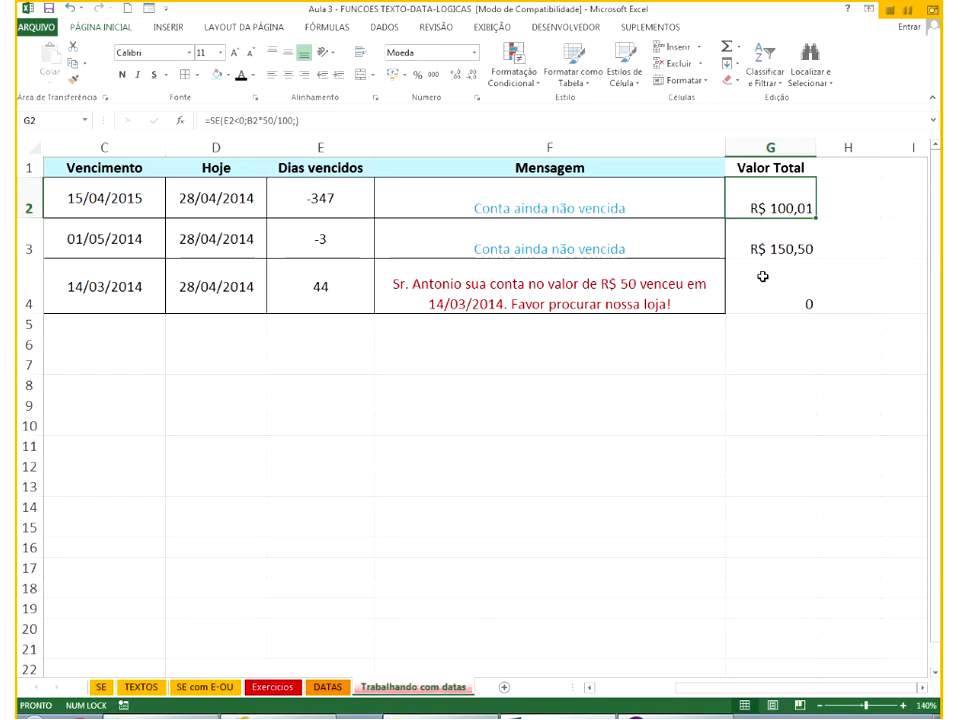
Add B4 as the value-if-false in G4's SE formula, making it =SE(E4<0;B4+10%;B4).
click(765, 274)
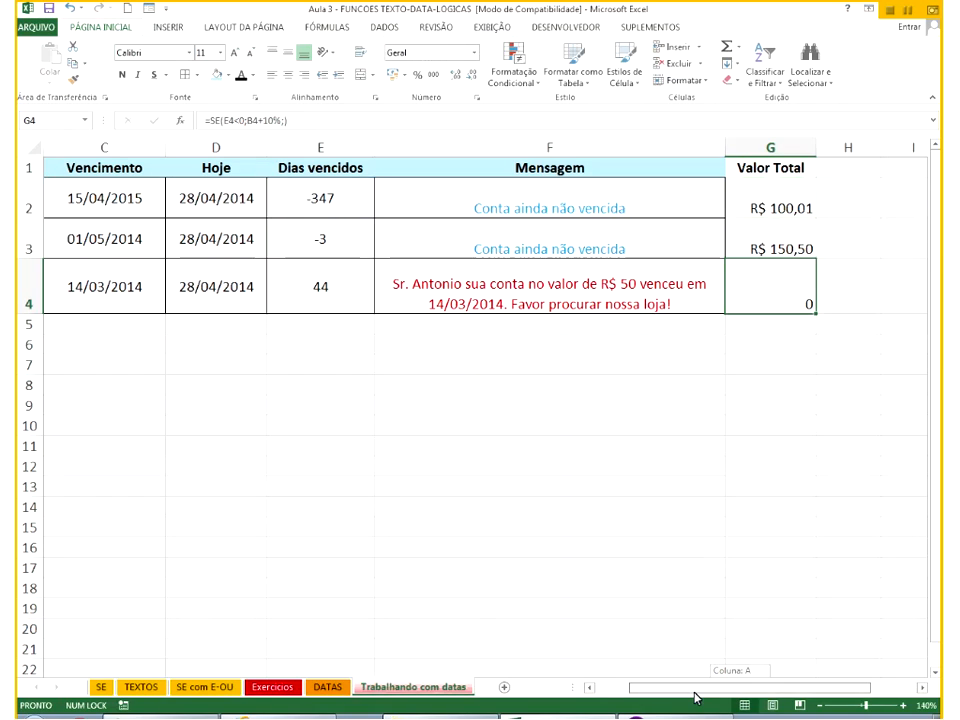
drag(697, 698, 702, 691)
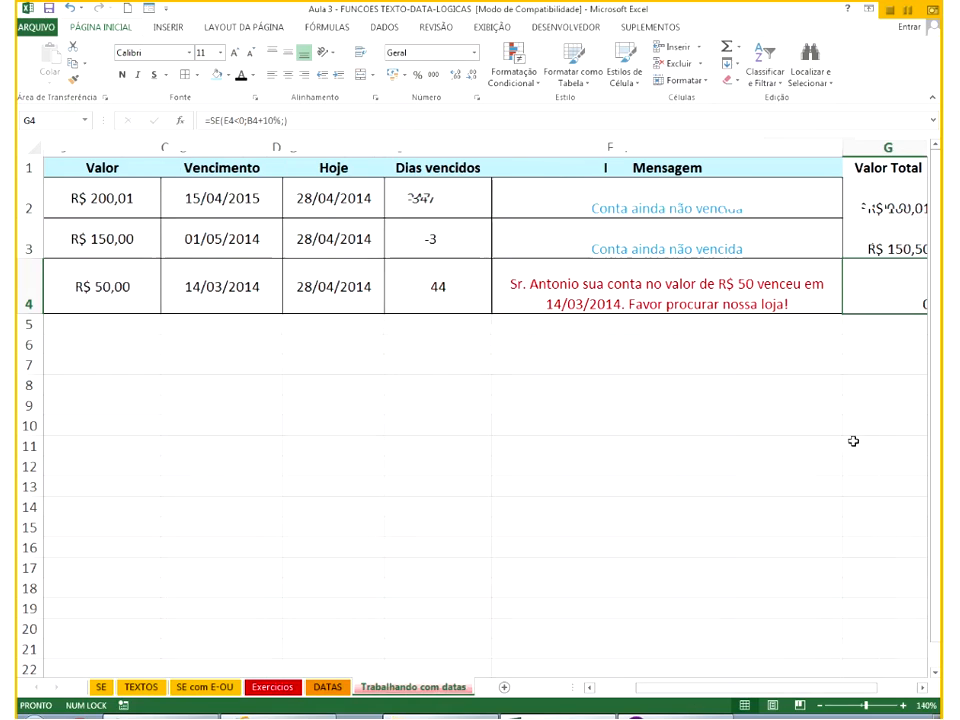
click(287, 121)
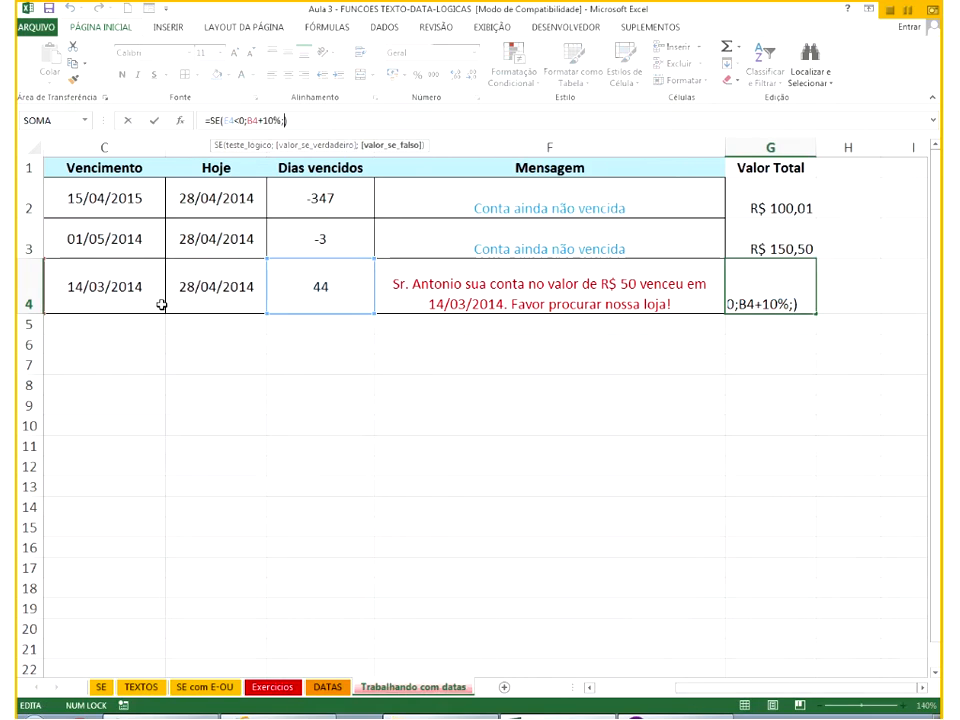
click(591, 688)
click(591, 688)
click(214, 281)
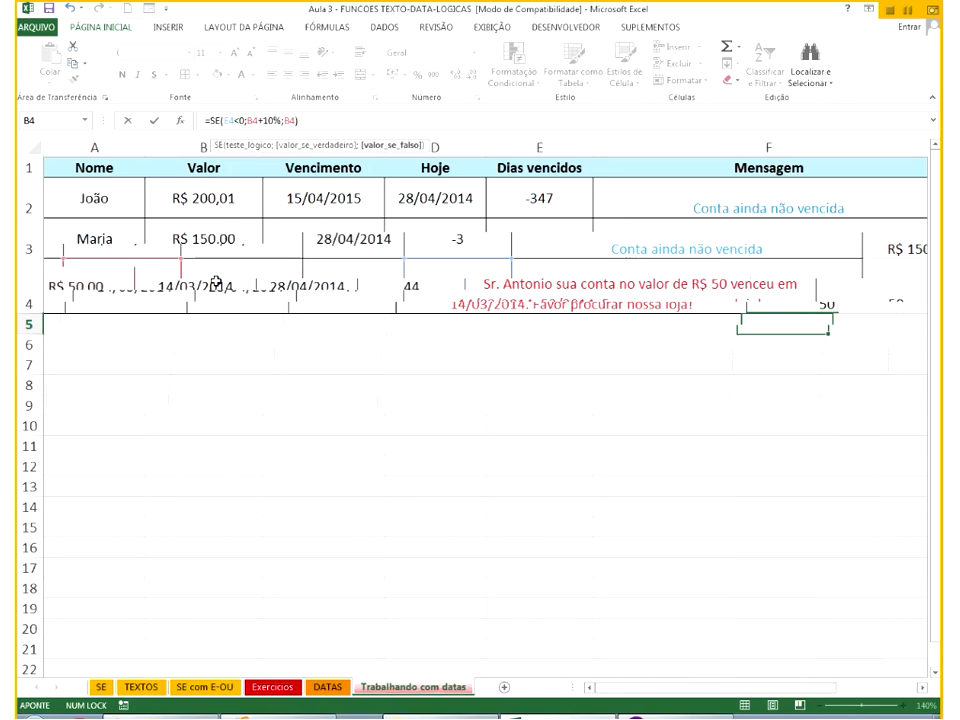
key(Return)
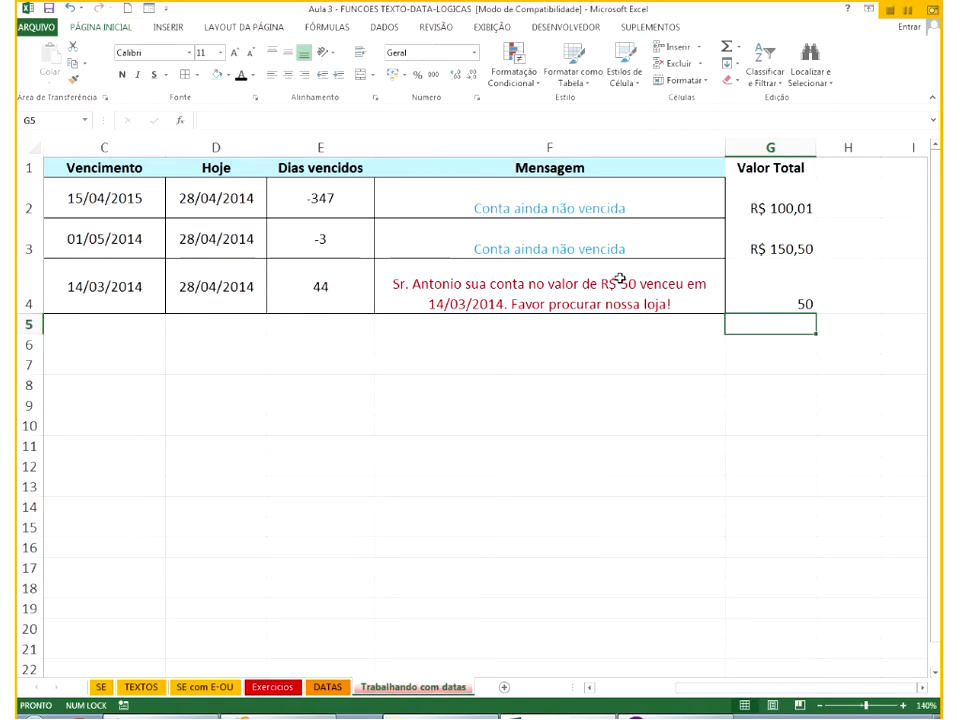
Review row 4, comparing the Valor in B4 with the Valor Total in G4.
click(124, 300)
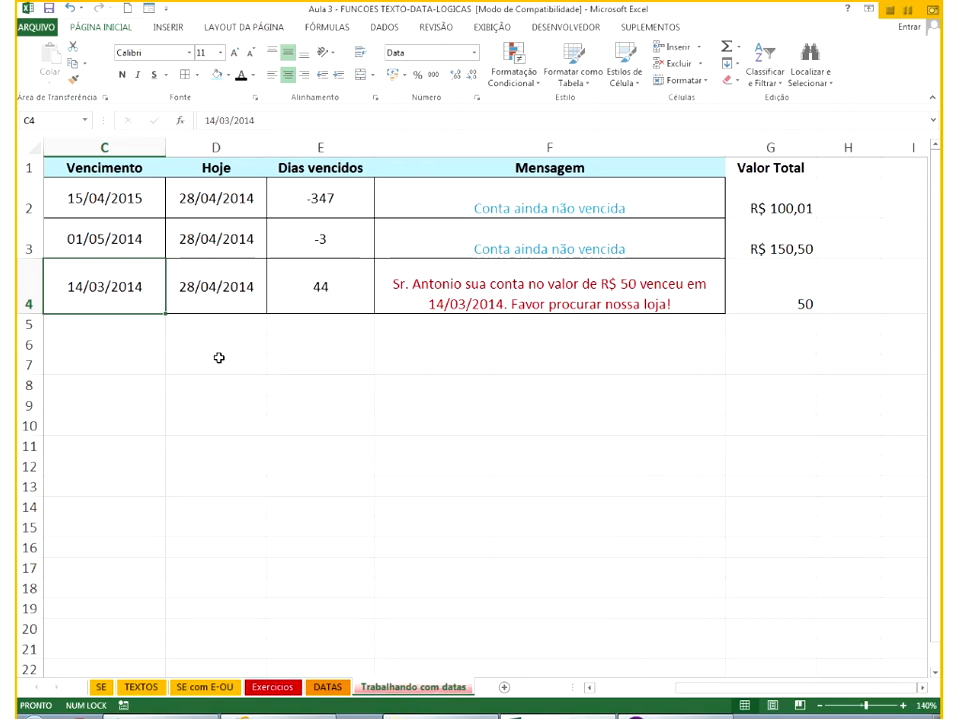
key(Left)
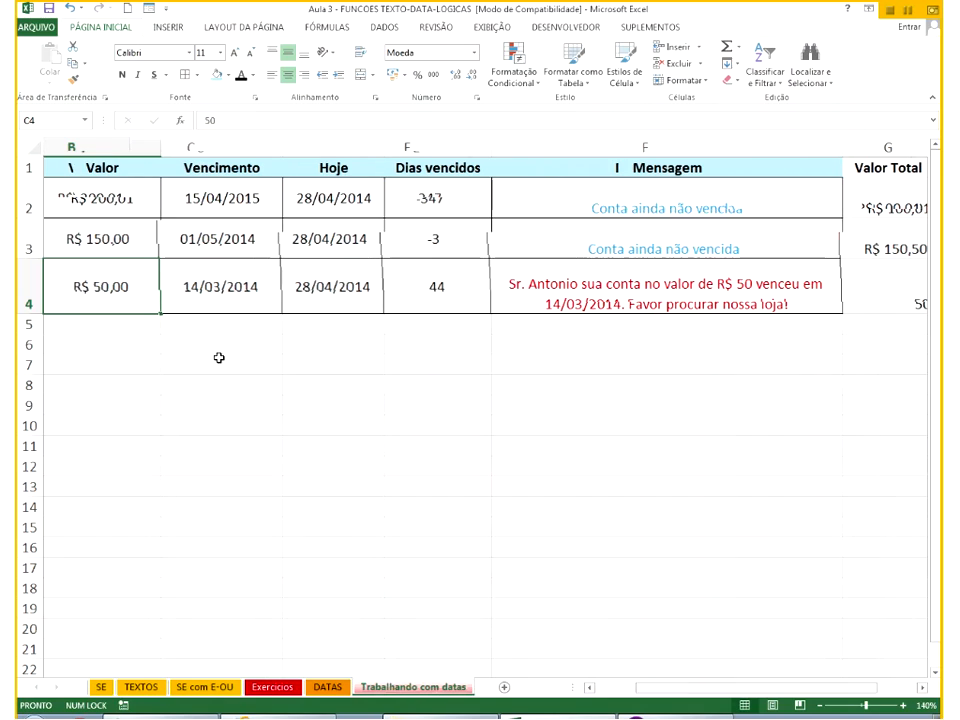
key(Right)
key(Right)
key(Right)
key(Right)
key(Right)
key(Right)
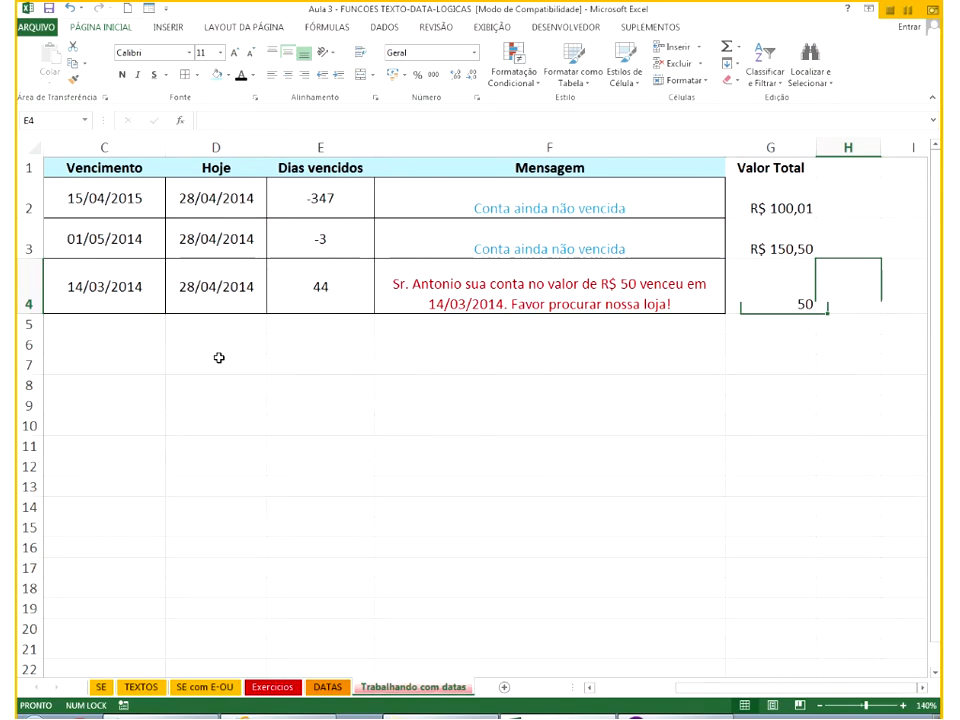
Add B2 as the value-if-false in G2's SE formula and copy the formula down through G4.
key(Up)
key(Up)
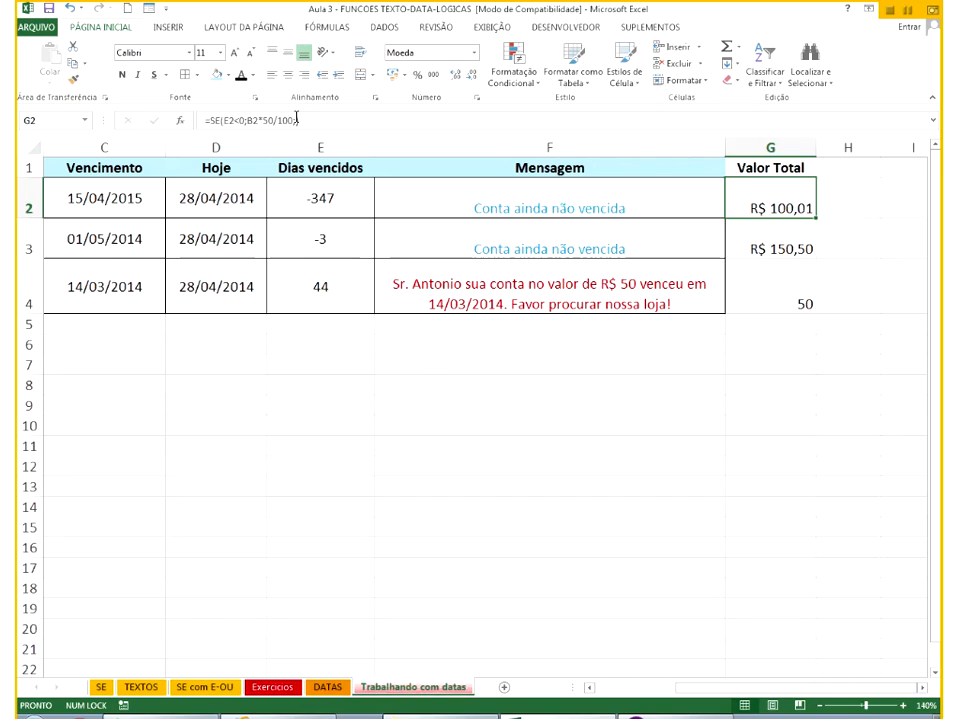
click(296, 119)
drag(686, 688, 537, 648)
click(229, 202)
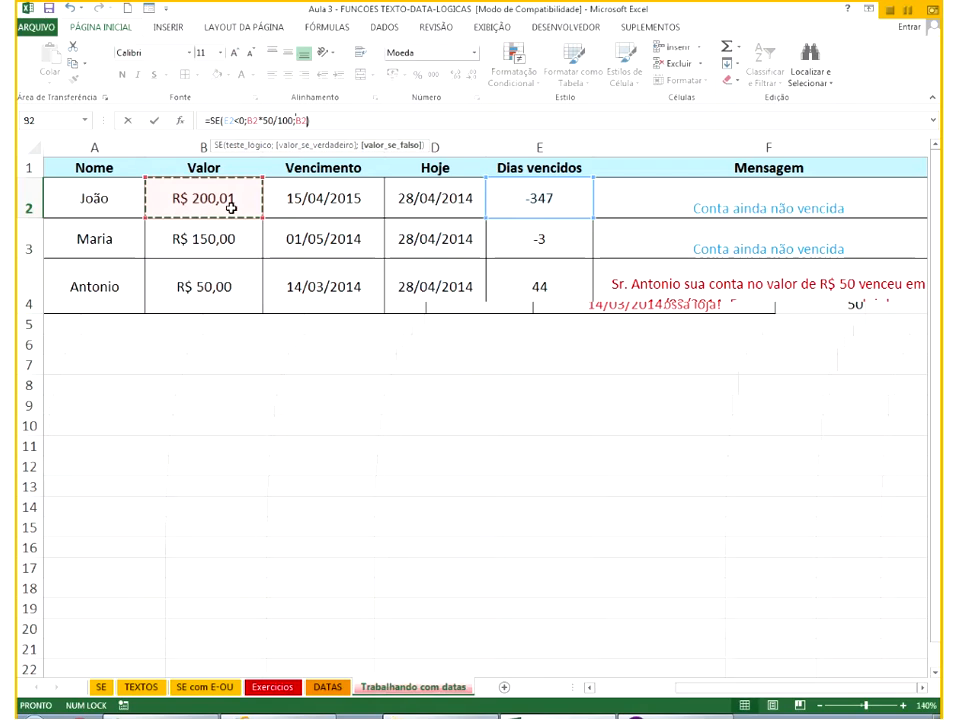
key(Return)
click(800, 210)
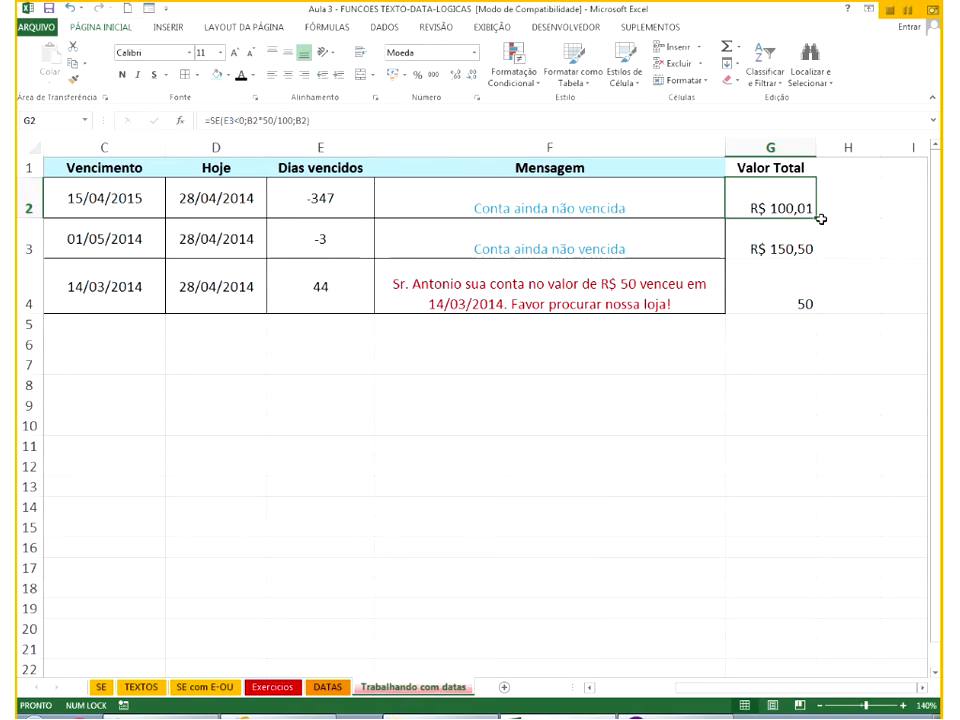
drag(816, 217, 808, 306)
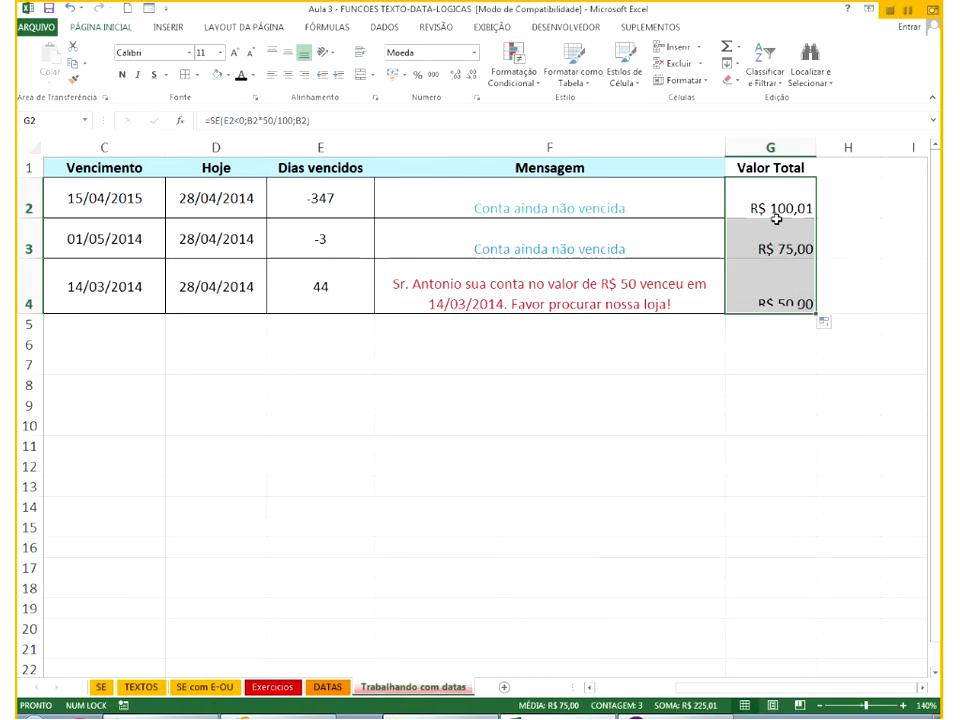
Replace the *50/100 part of G2's SE formula with +10%, making it =SE(E2<0;B2+10%;B2).
double_click(773, 207)
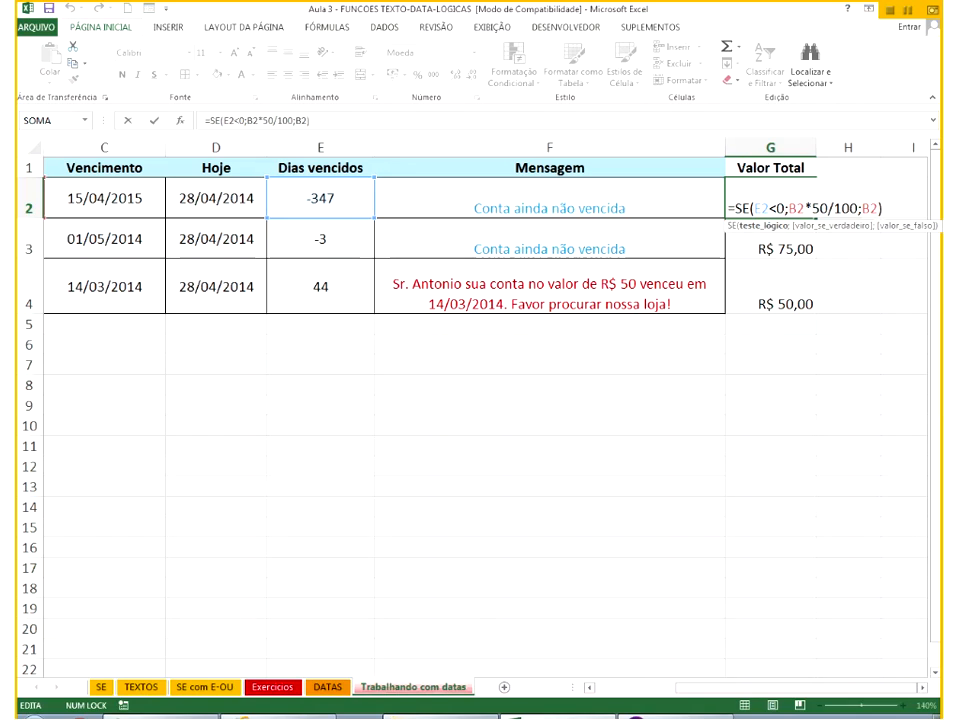
drag(731, 688, 765, 692)
drag(815, 208, 852, 208)
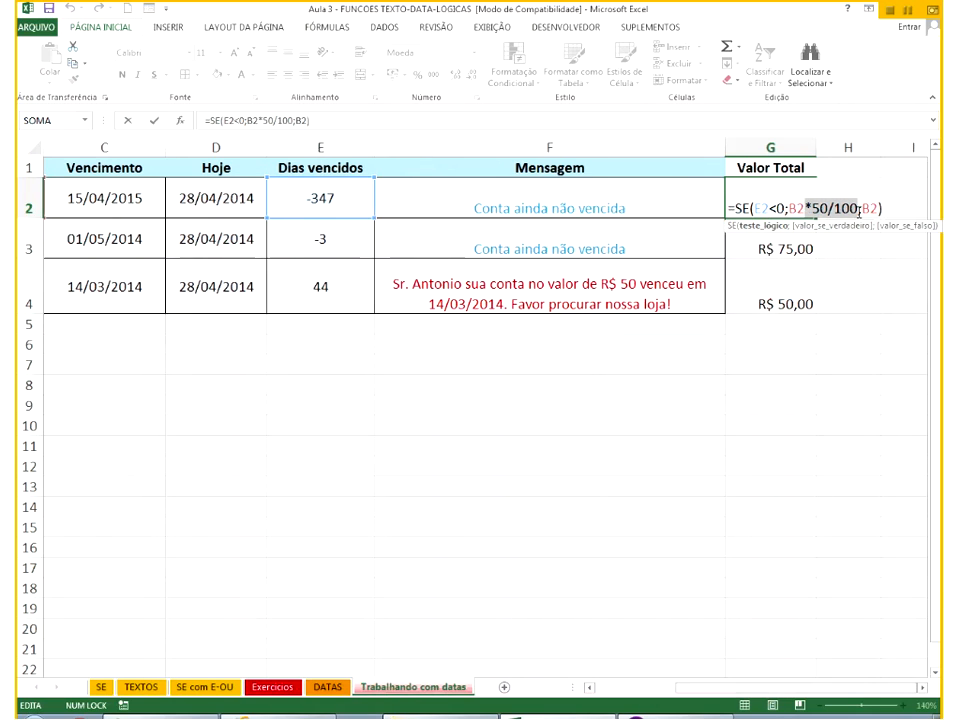
text(+5)
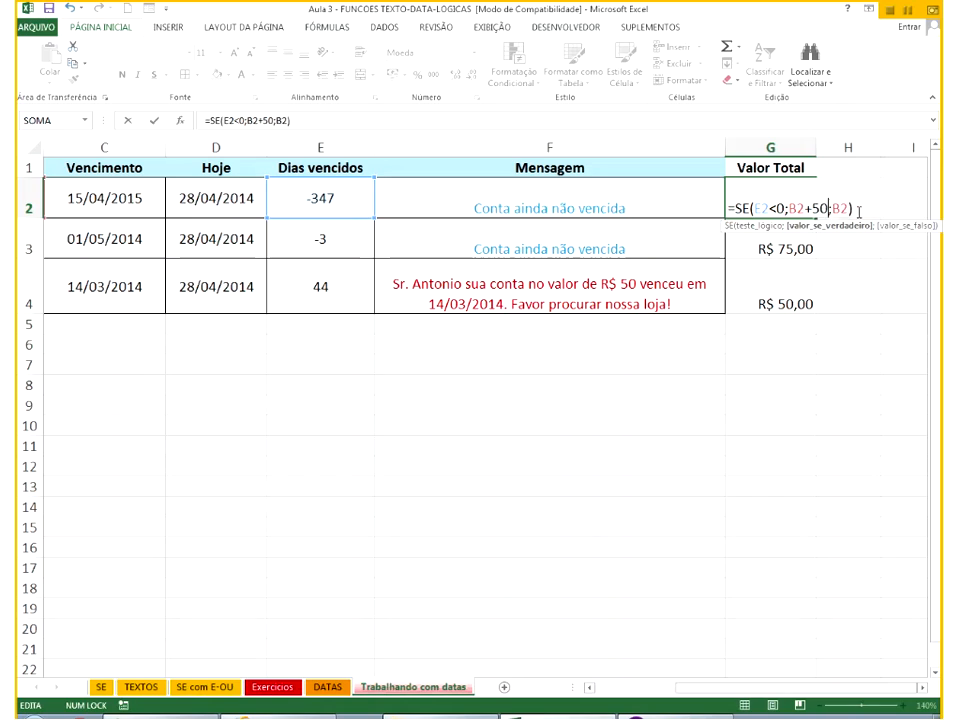
key(BackSpace)
key(BackSpace)
text(+10%)
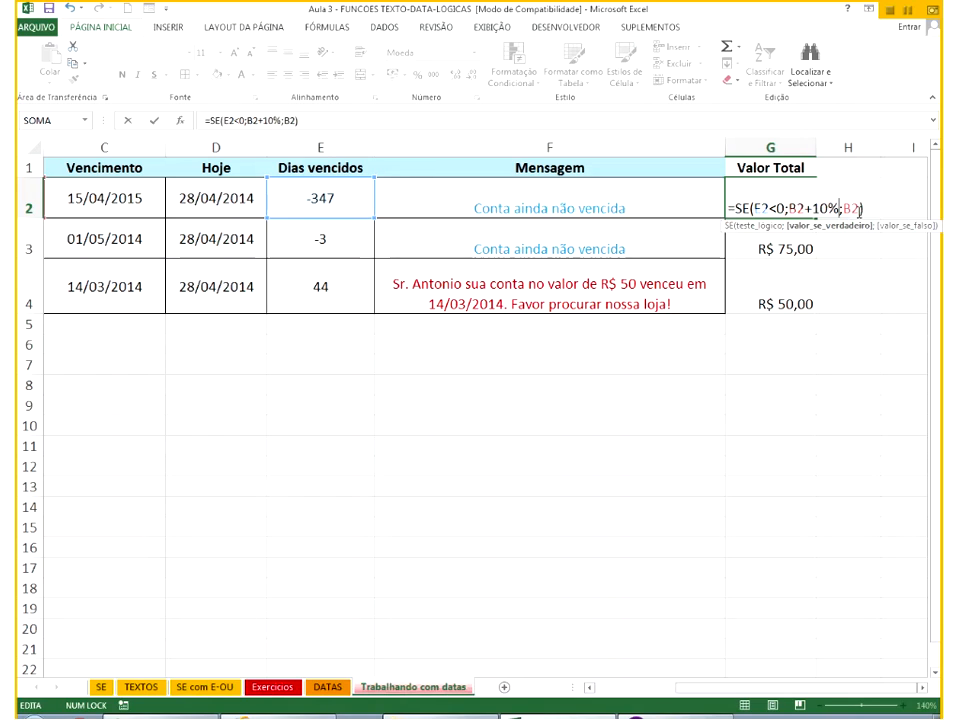
key(Return)
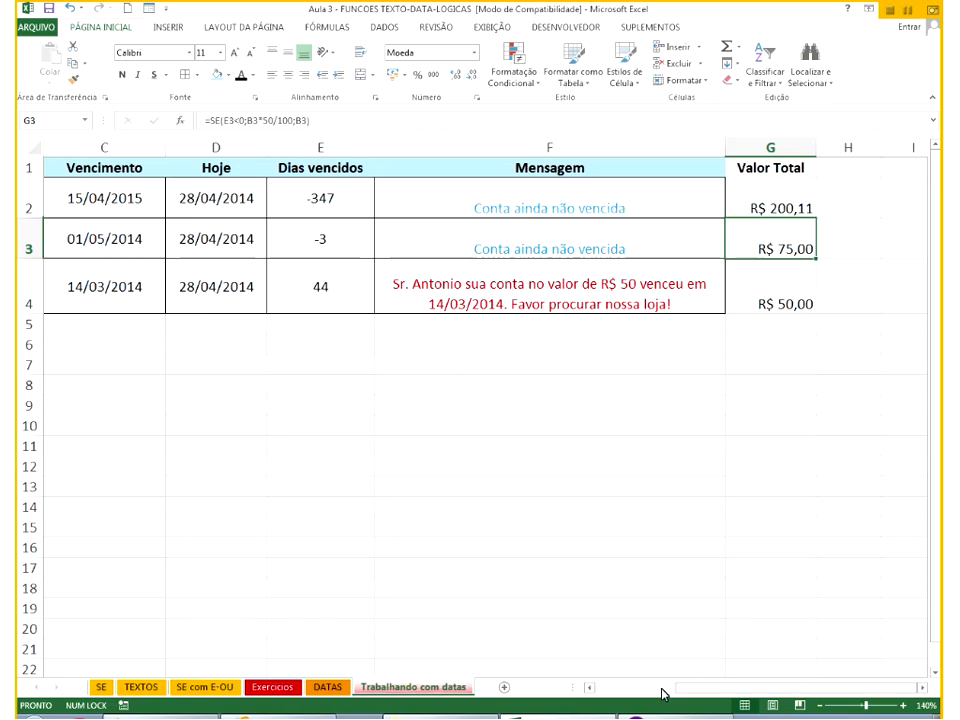
Fill the 10% Valor Total formula from G2 down through G4 and review the formula in G2.
click(663, 689)
drag(668, 694, 770, 689)
click(795, 205)
drag(814, 224, 805, 312)
double_click(781, 205)
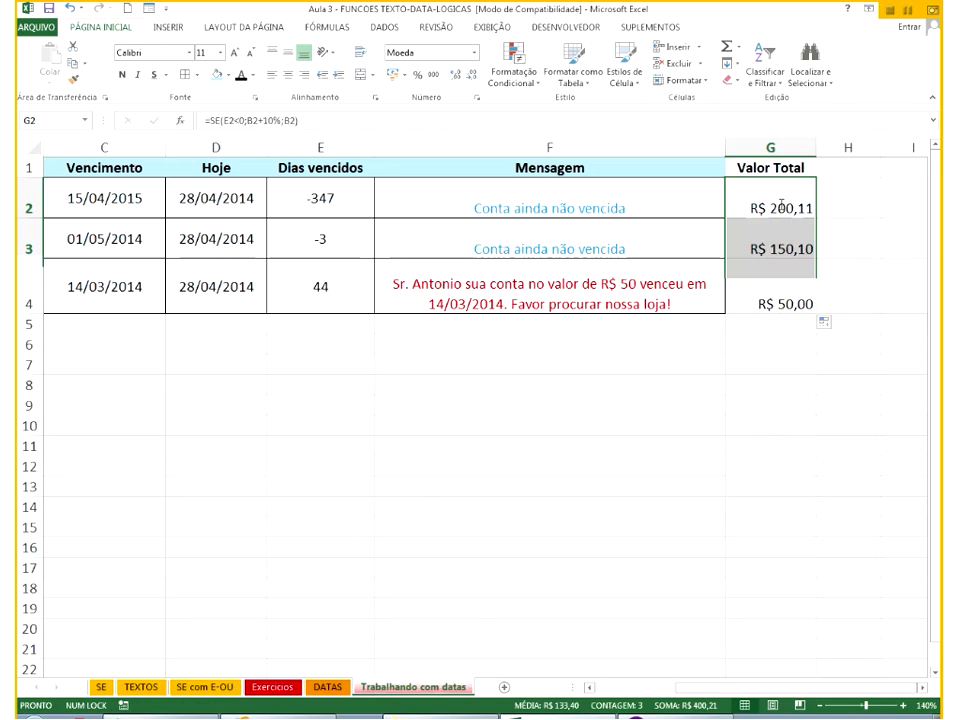
double_click(778, 210)
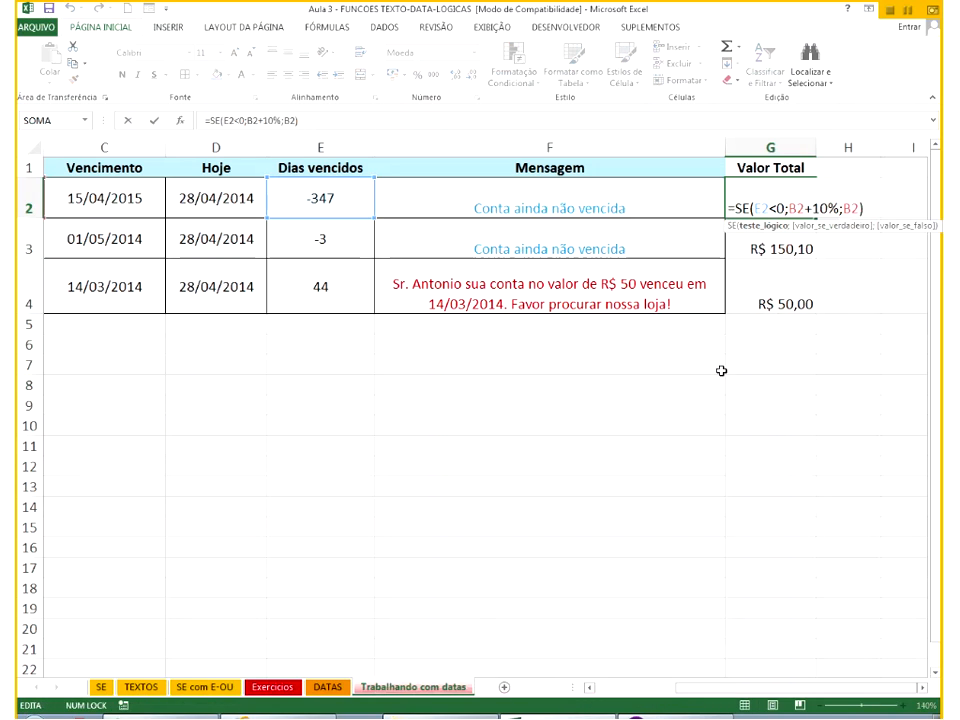
click(777, 245)
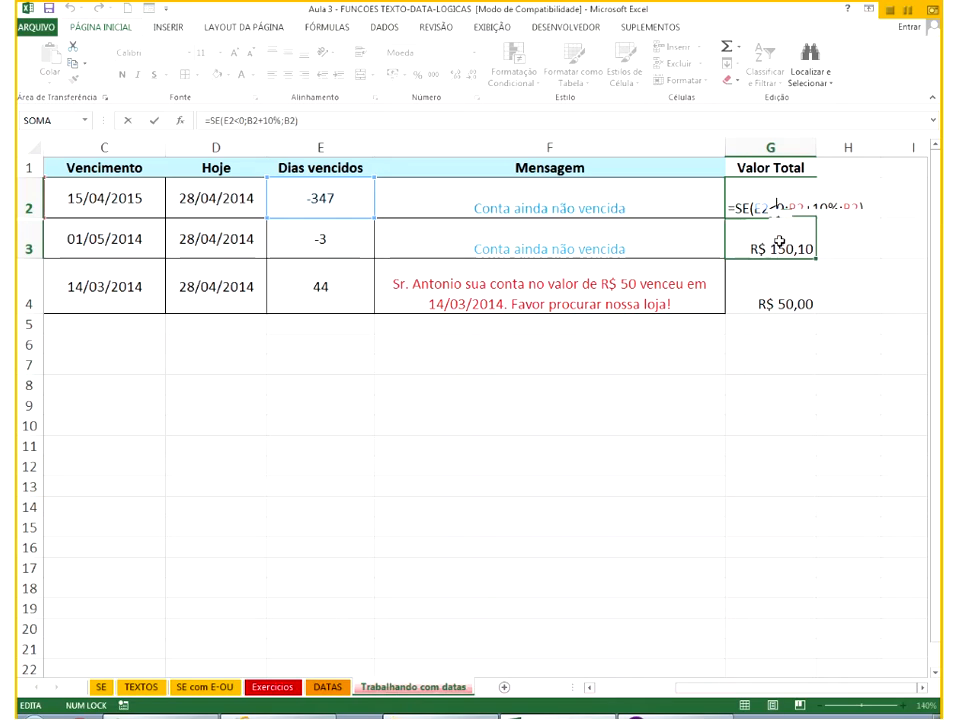
key(Escape)
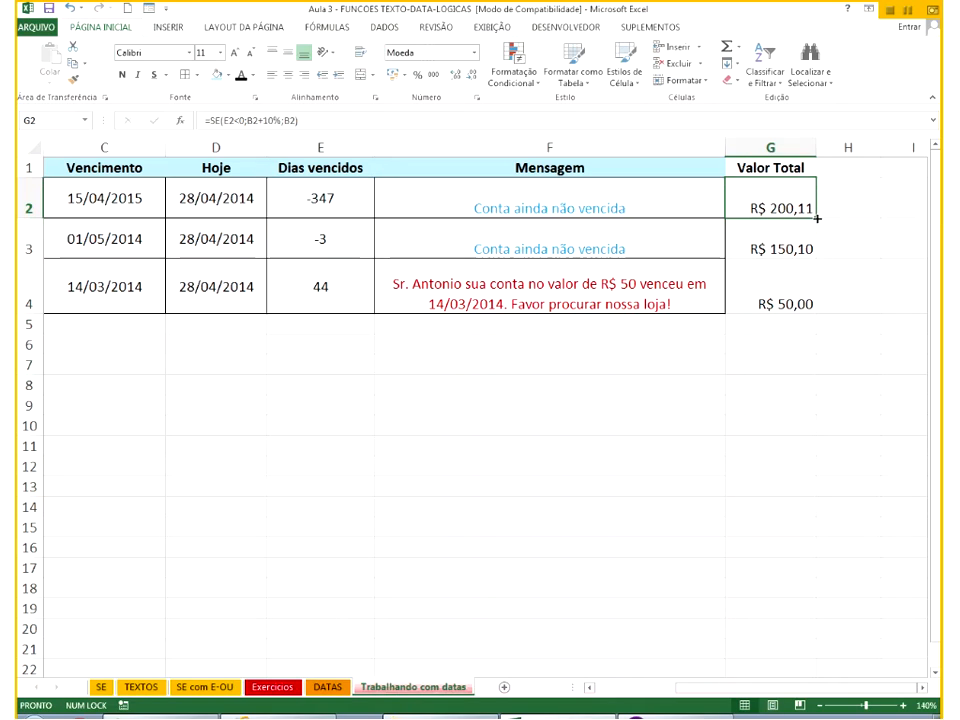
drag(804, 293, 816, 316)
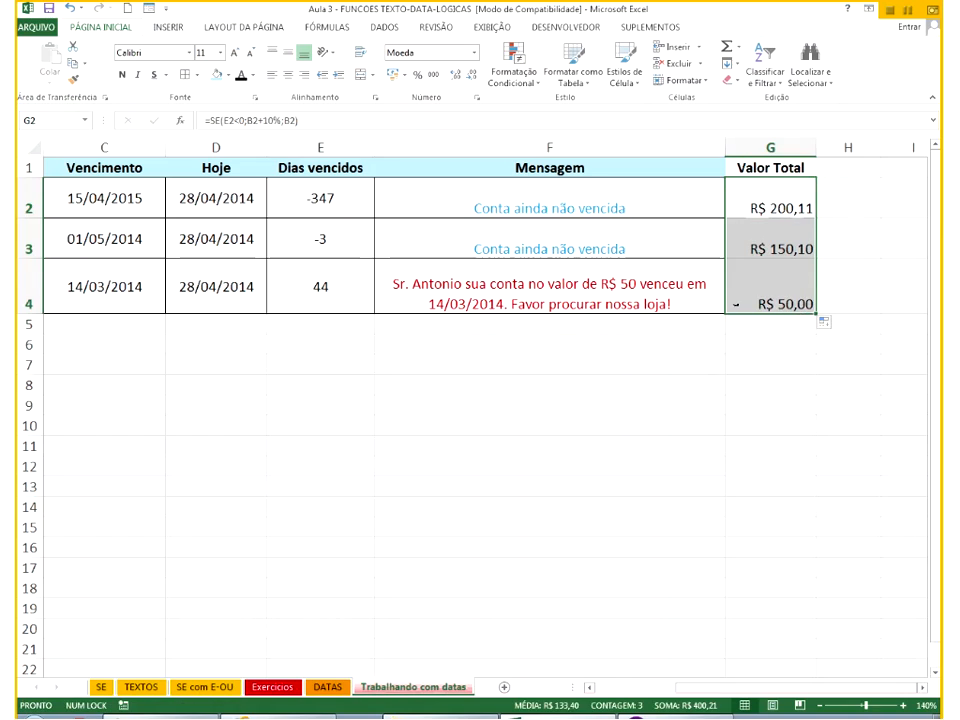
Change the logical test in G2's SE formula to E2>0, so the 10% applies only to overdue bills.
double_click(767, 196)
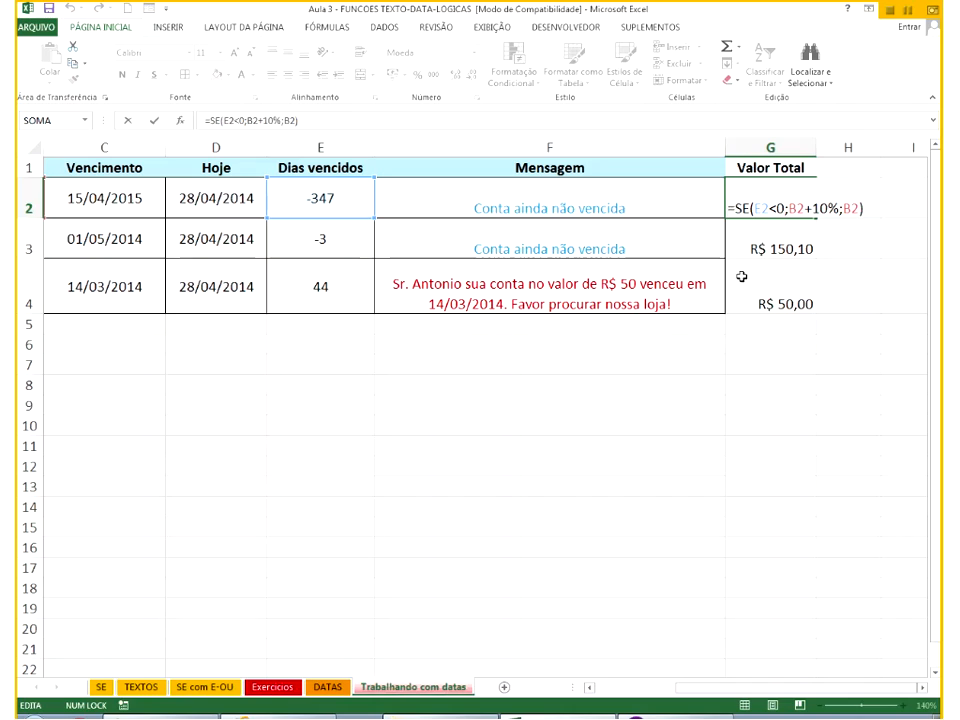
key(Right)
key(Right)
key(Right)
key(Right)
key(Right)
key(Right)
key(Right)
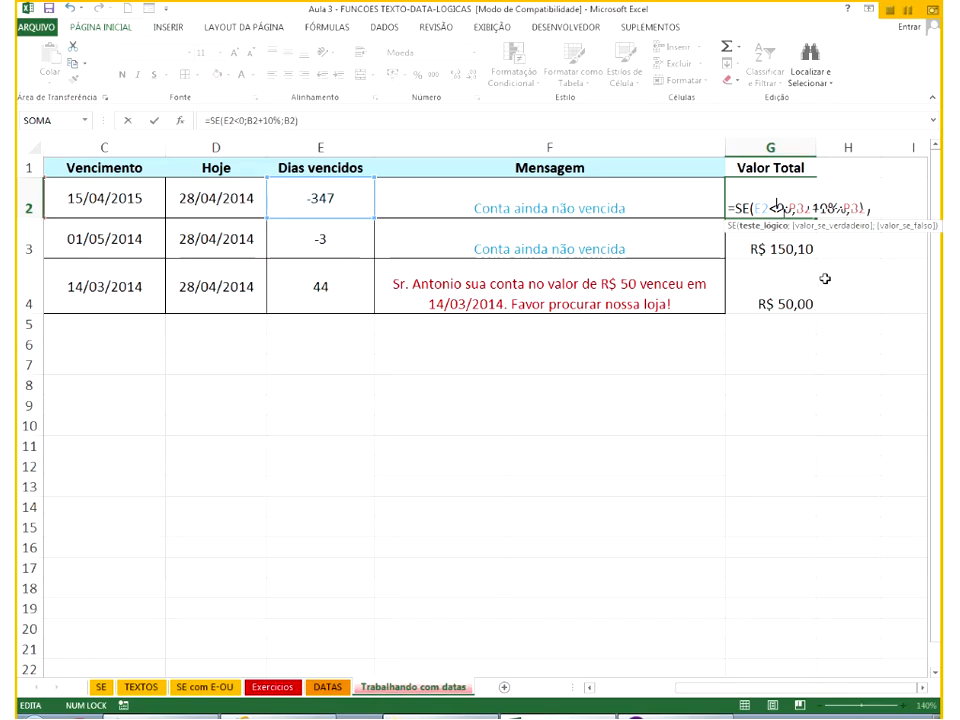
key(BackSpace)
text(>)
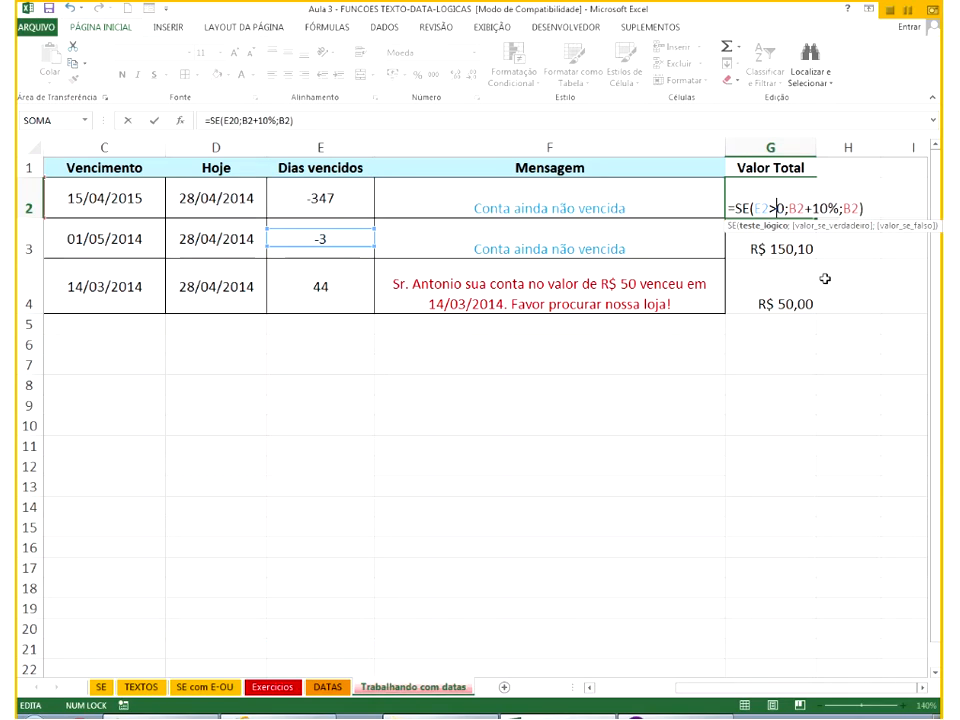
key(Return)
Copy the corrected E2>0 formula from G2 down through G4 and check the result in G4.
click(818, 216)
drag(818, 216, 814, 316)
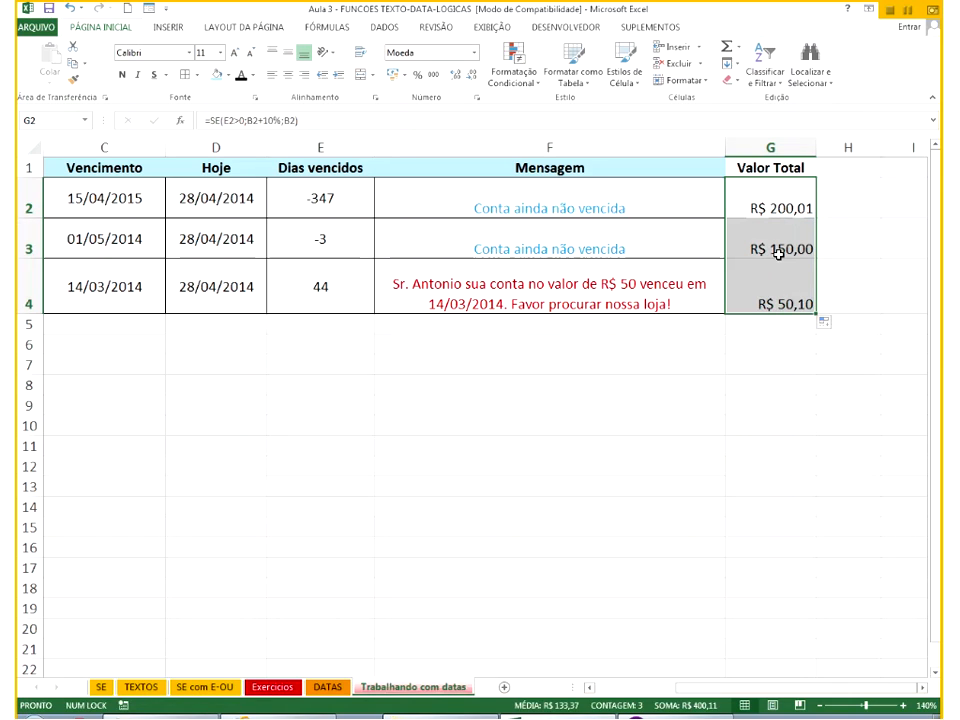
click(755, 300)
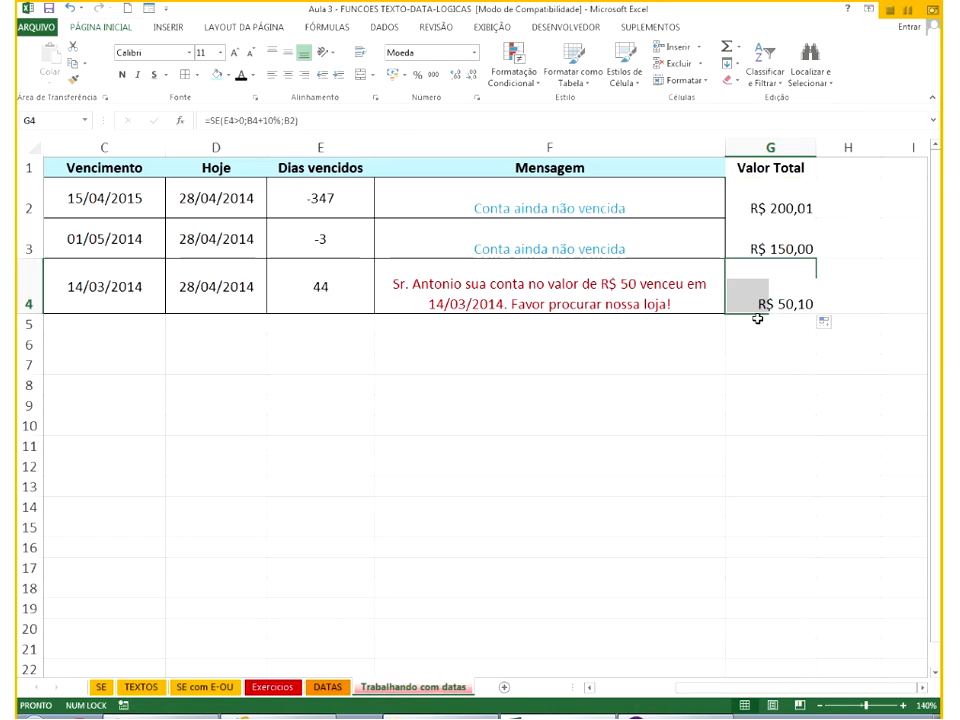
Hide the Hoje and Dias vencidos columns (D and E).
click(628, 689)
drag(730, 675, 572, 535)
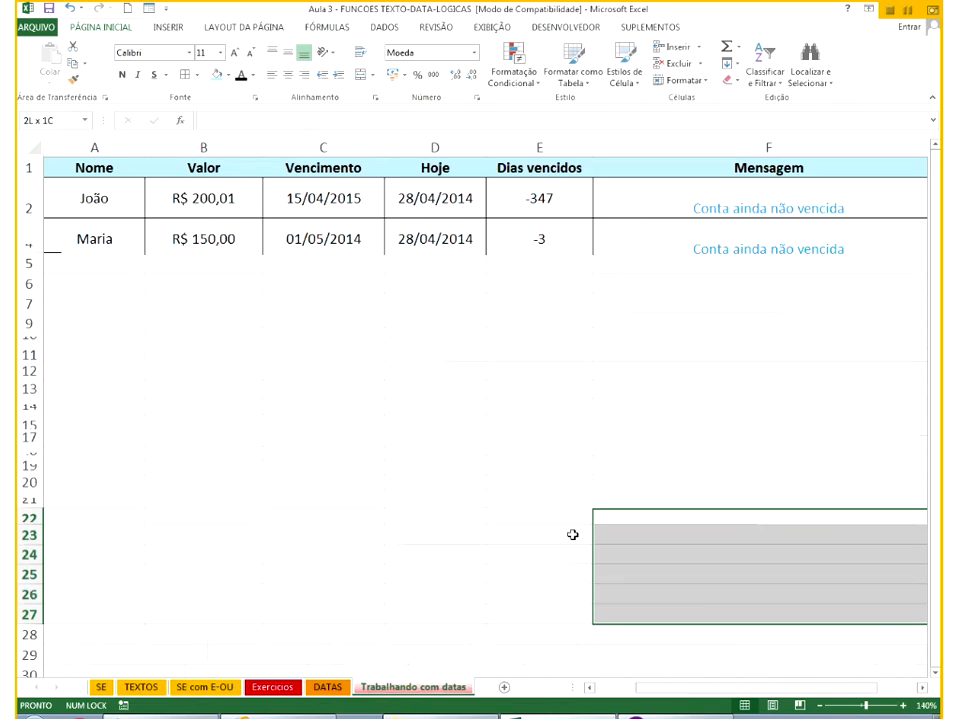
click(604, 598)
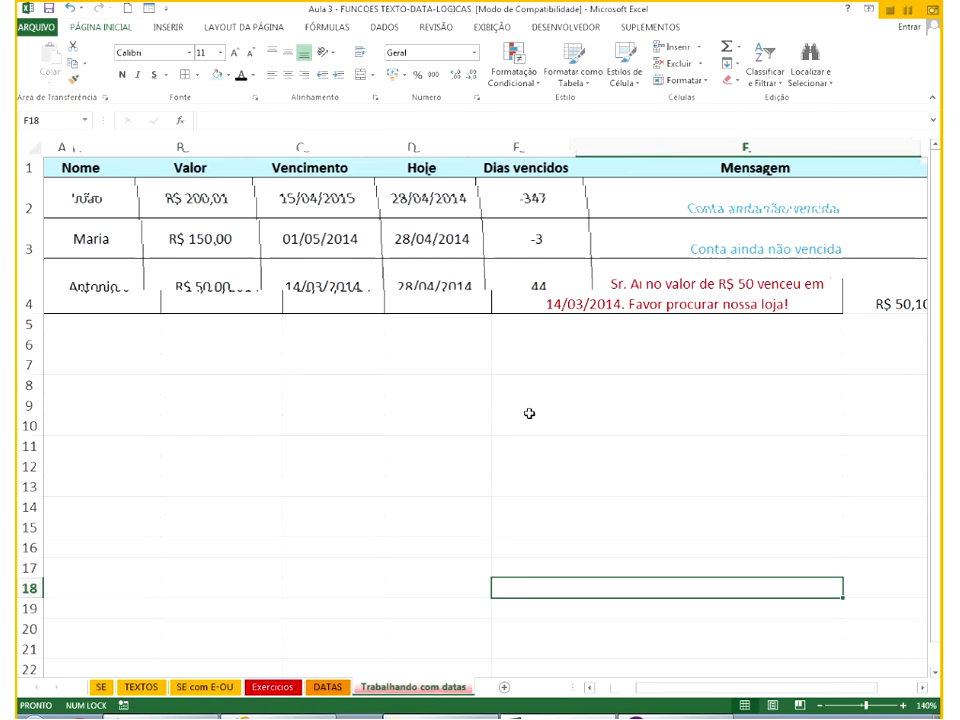
drag(535, 147, 440, 147)
right_click(441, 190)
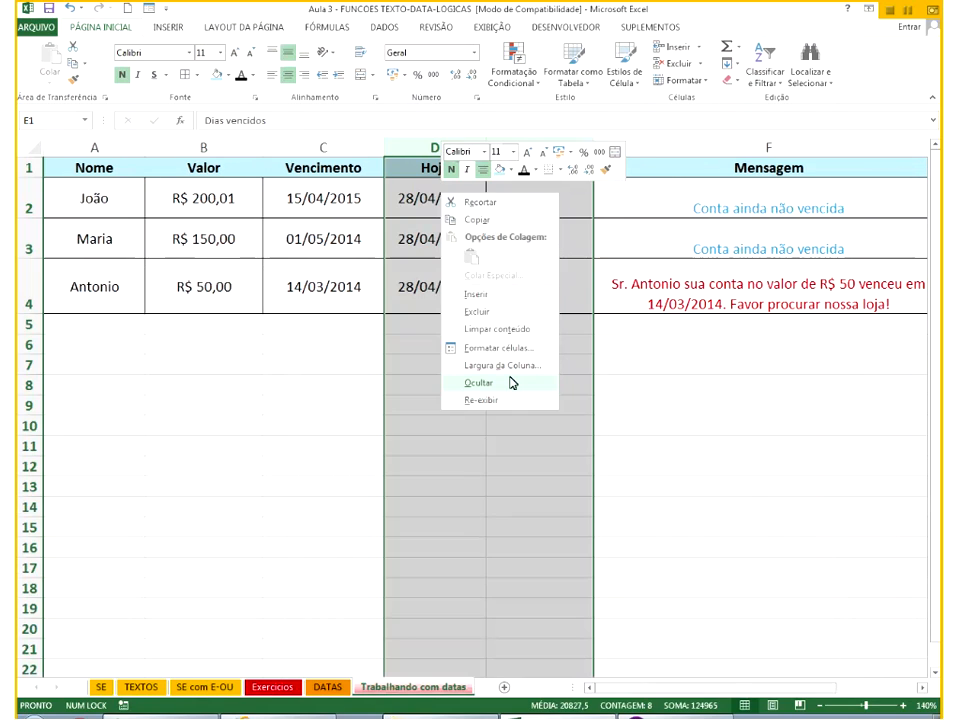
click(511, 382)
click(494, 391)
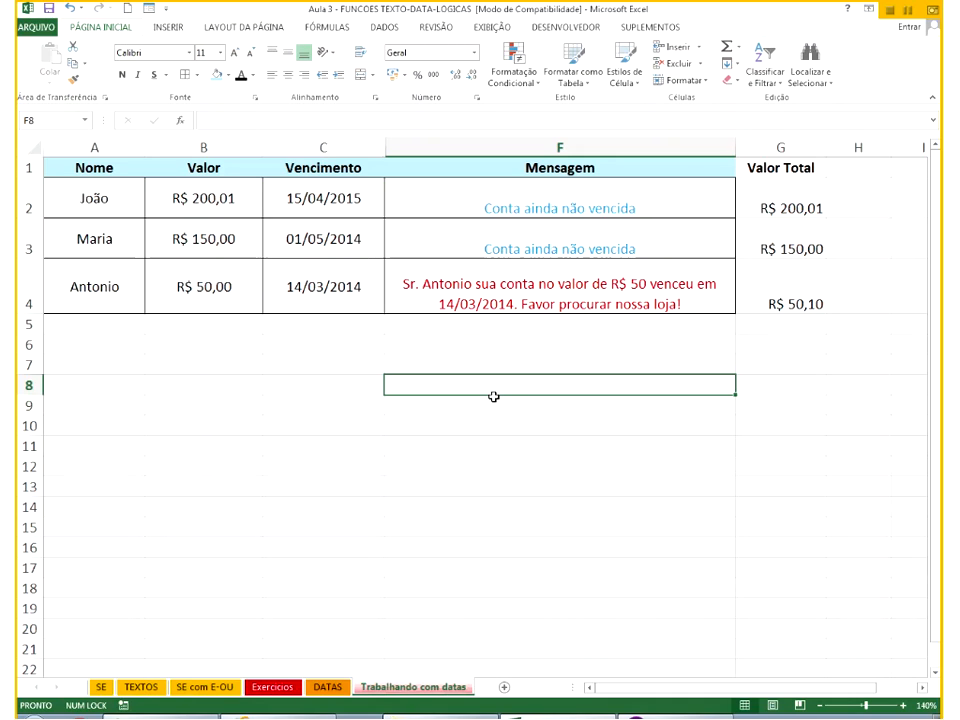
Open the Exercicios sheet and select cell B17, beside Salário total Contabilidade.
click(268, 689)
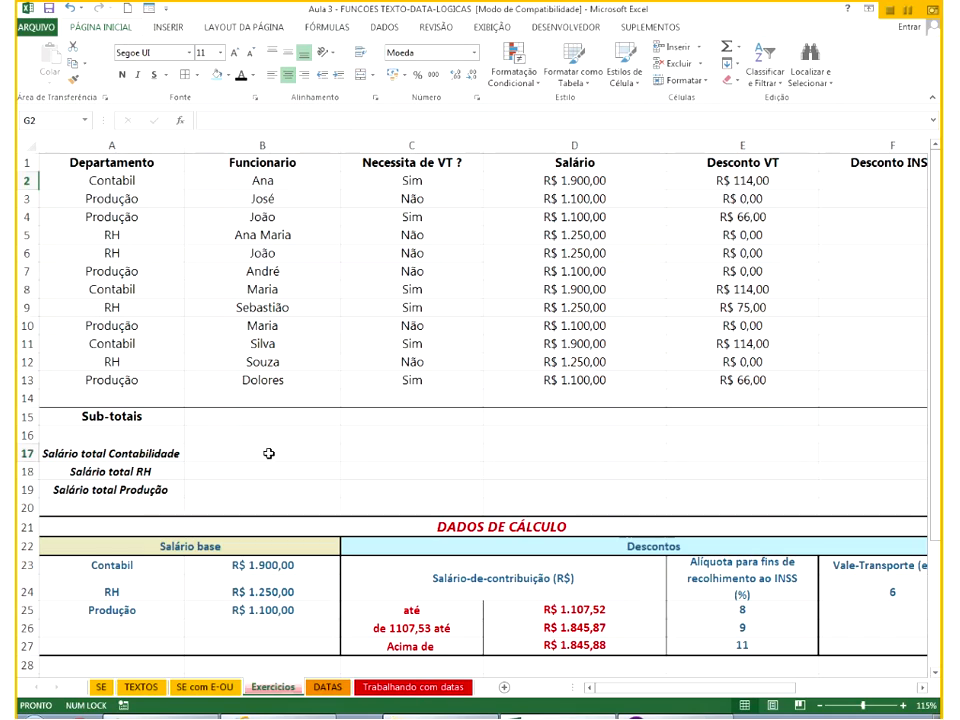
click(379, 454)
click(256, 455)
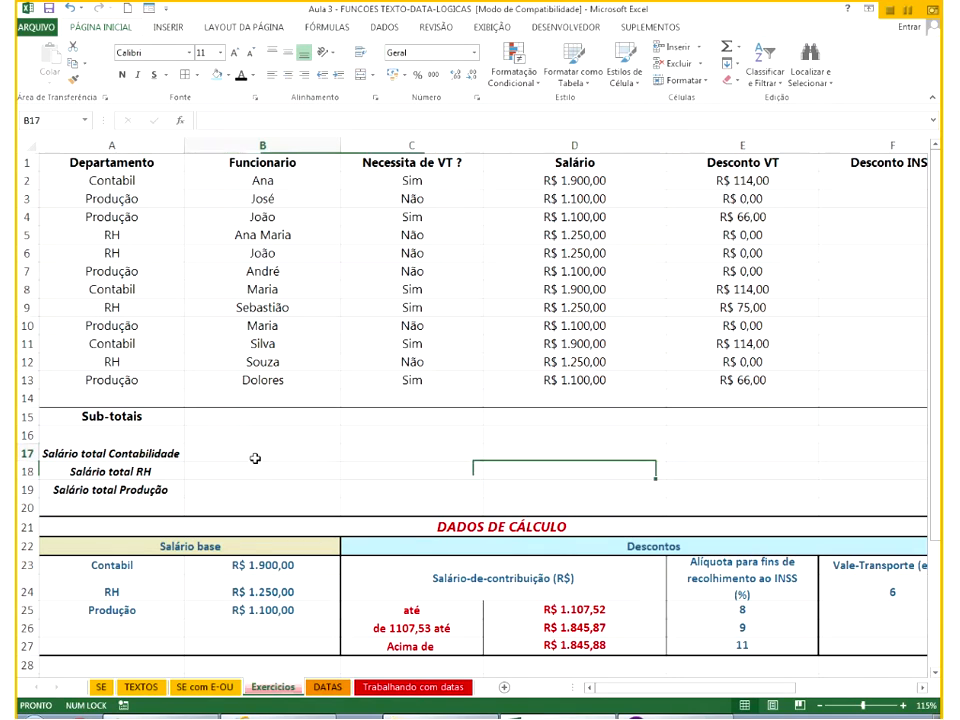